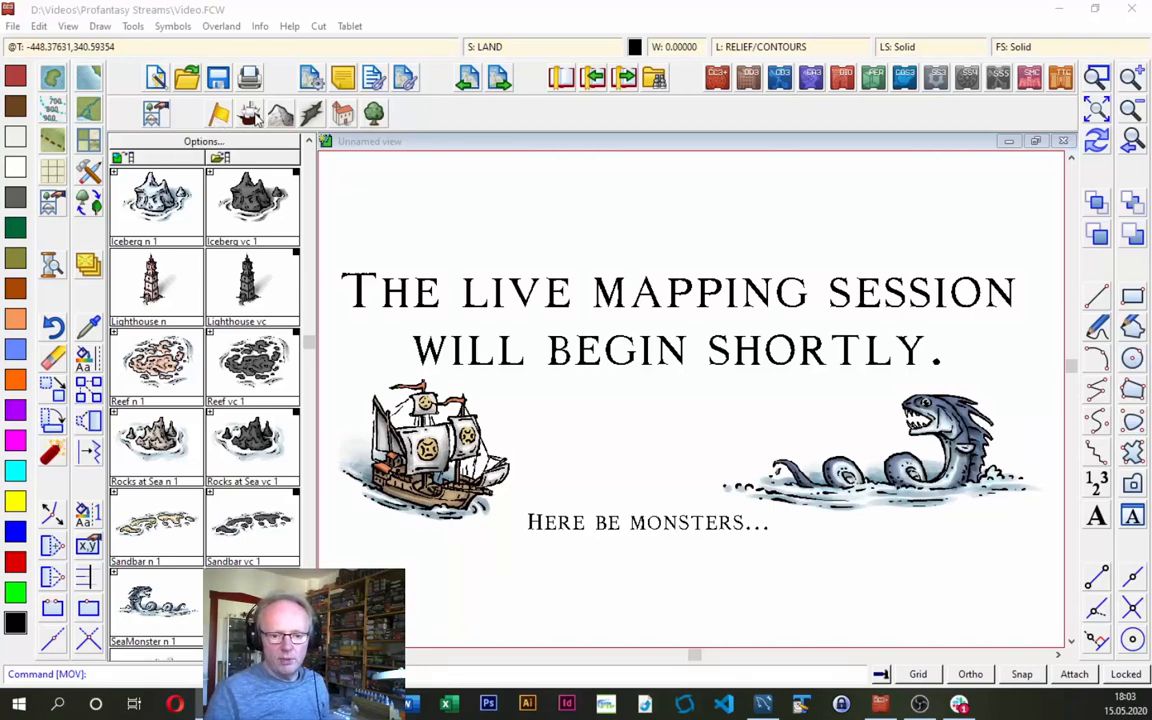
pyautogui.click(281, 116)
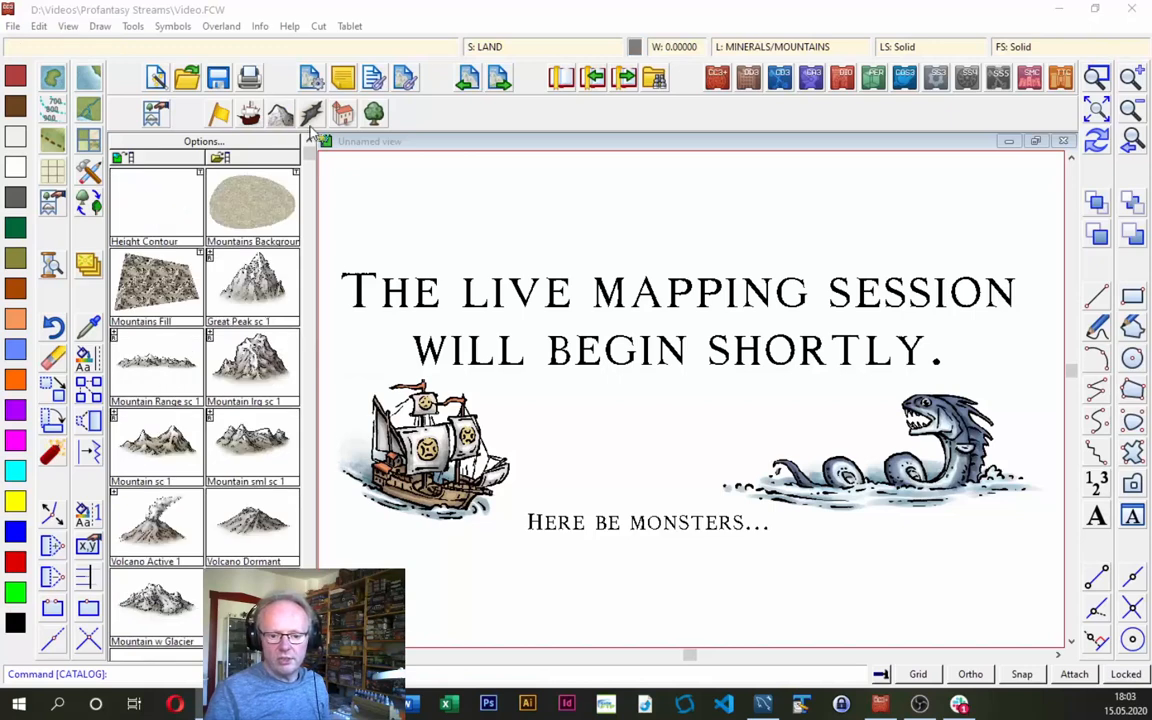
pyautogui.click(343, 116)
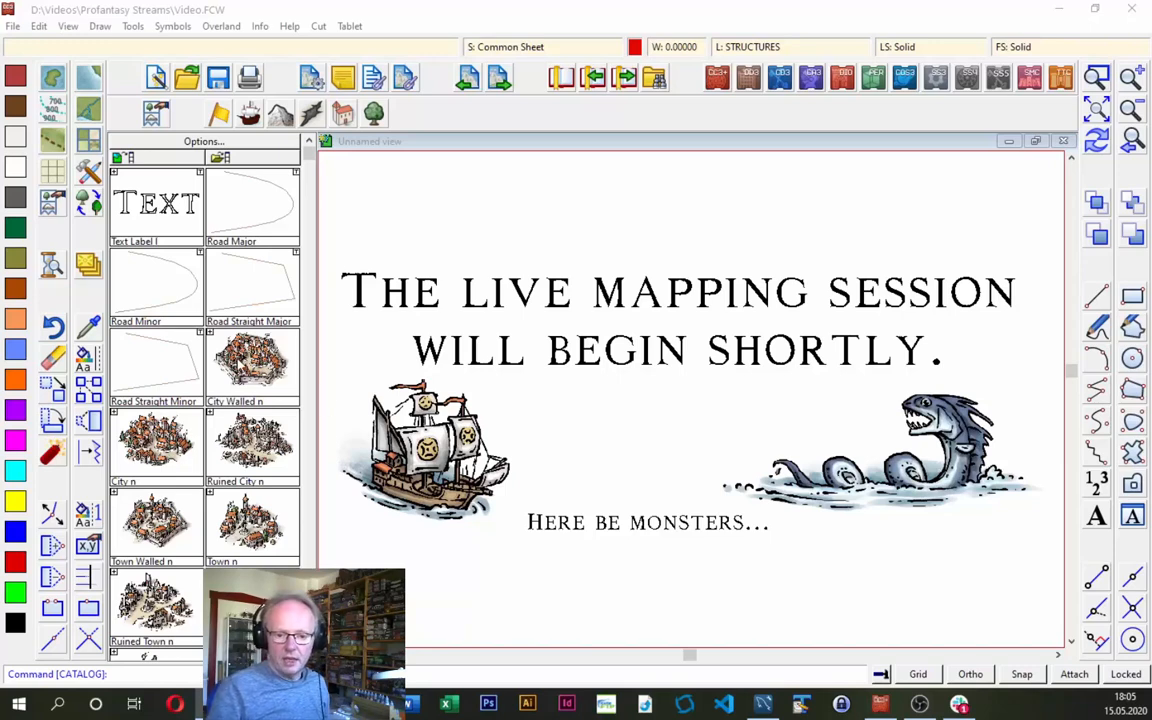
# Start a new Cities map with self-decided settings in the SS5 Cities of Schley style, discarding changes to the current drawing.
pyautogui.click(157, 82)
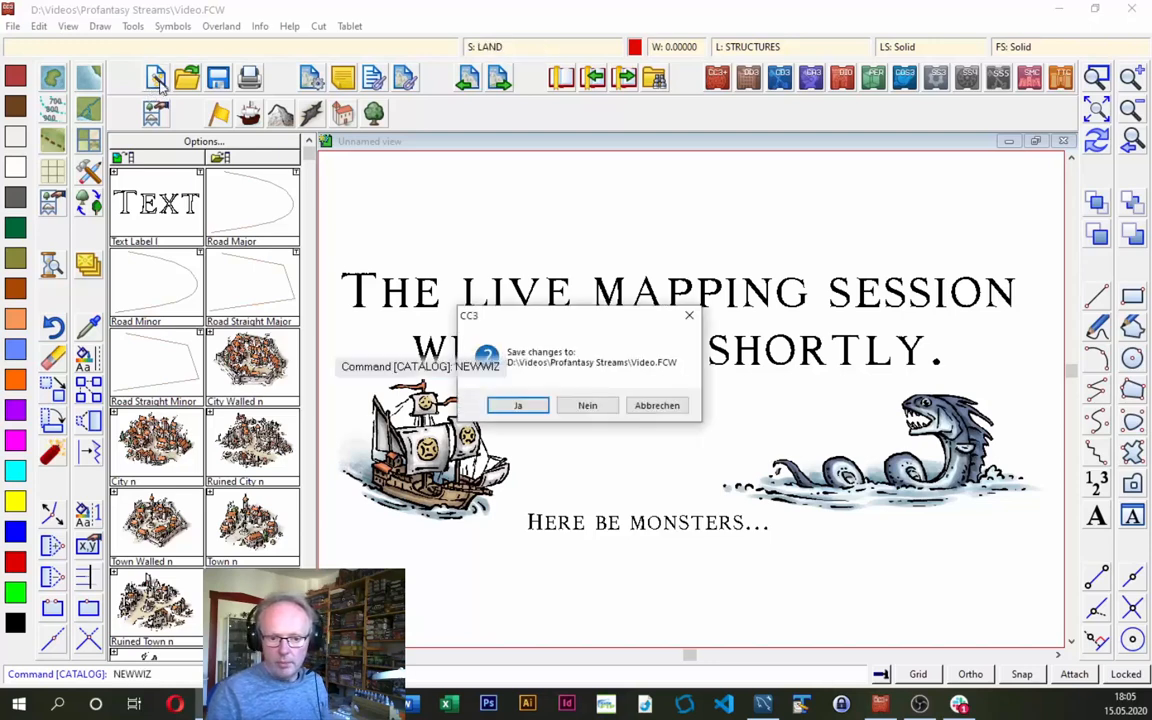
pyautogui.click(572, 412)
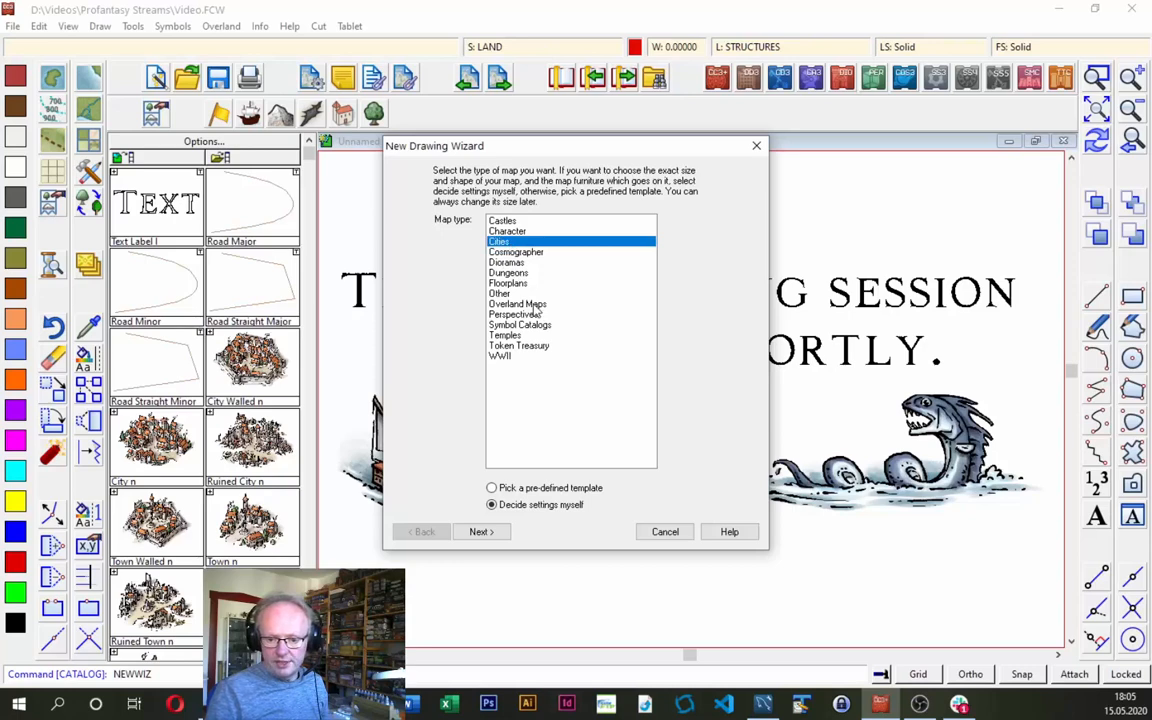
pyautogui.click(480, 532)
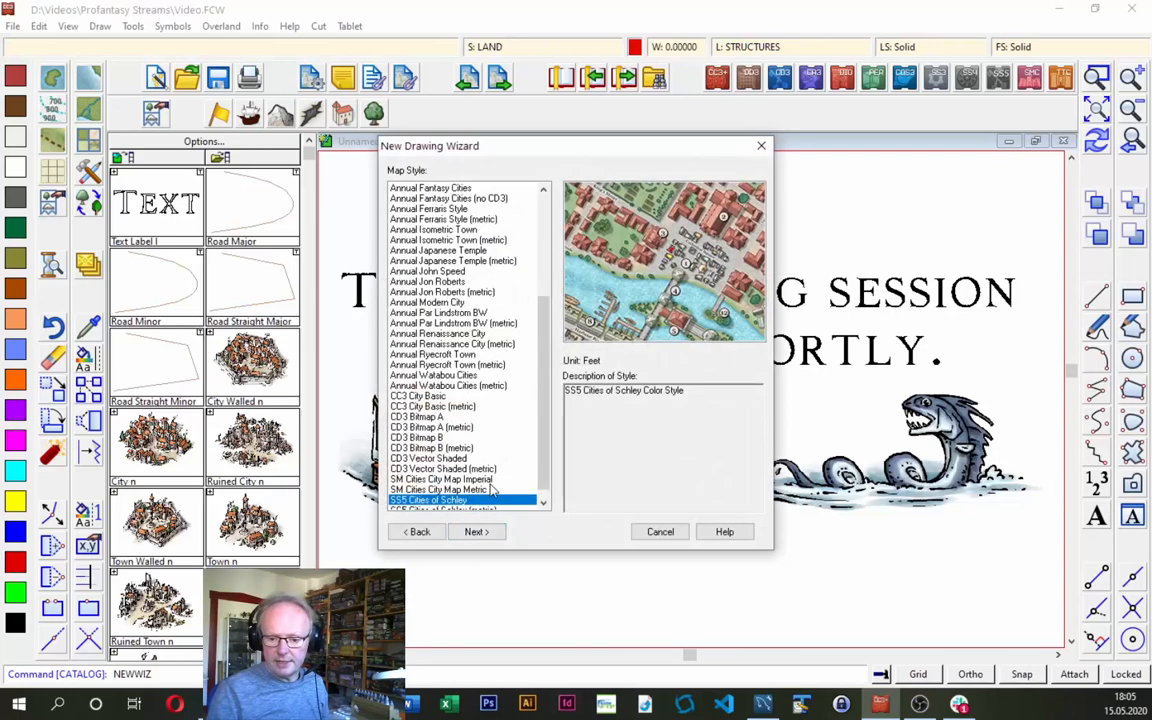
pyautogui.moveTo(545, 365); pyautogui.dragTo(545, 373)
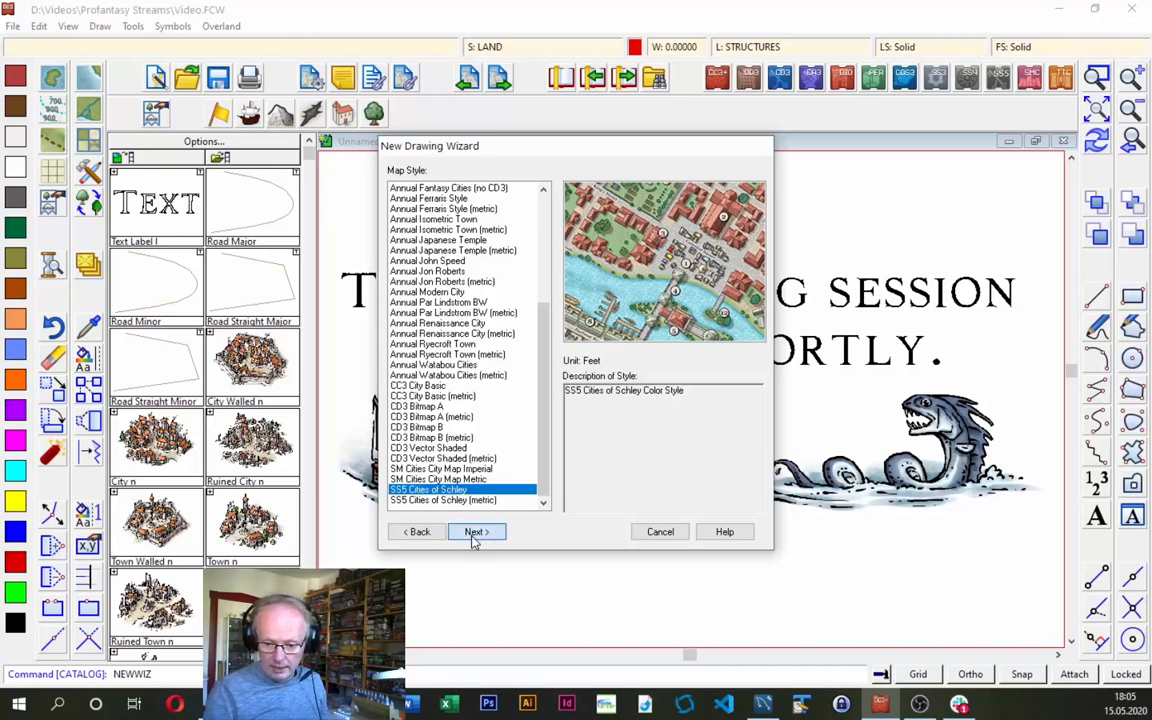
pyautogui.click(475, 534)
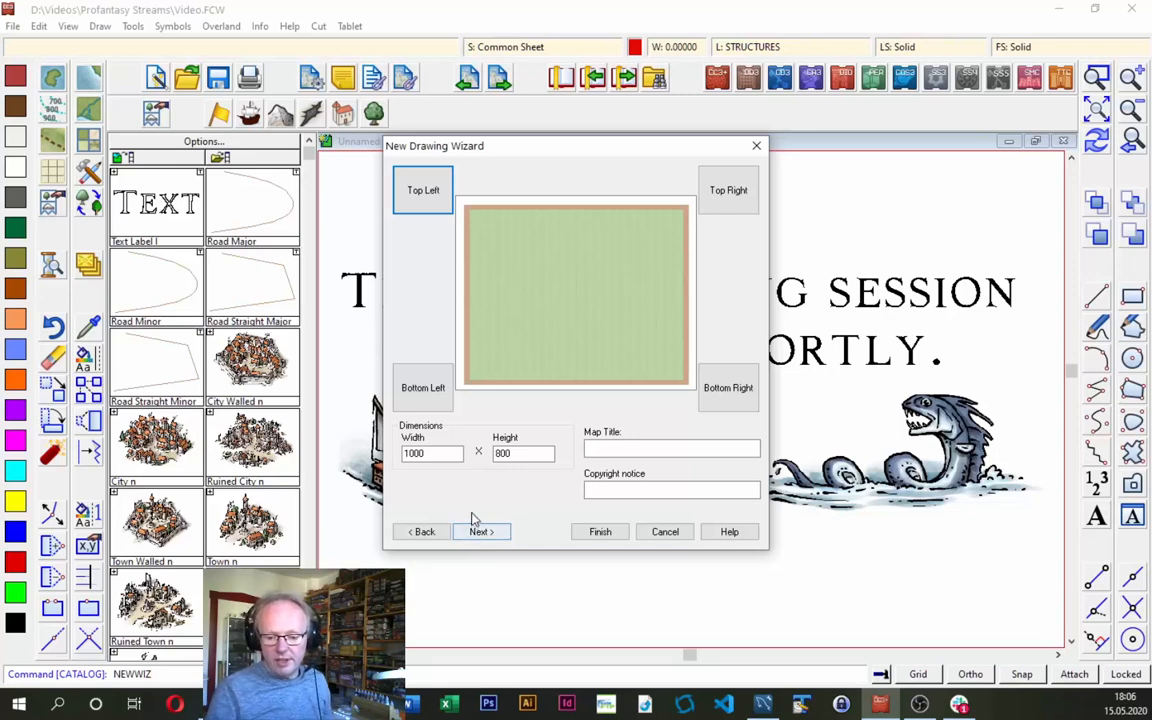
# Set the new map's dimensions to 200 wide by 160 high.
pyautogui.press('Tab')
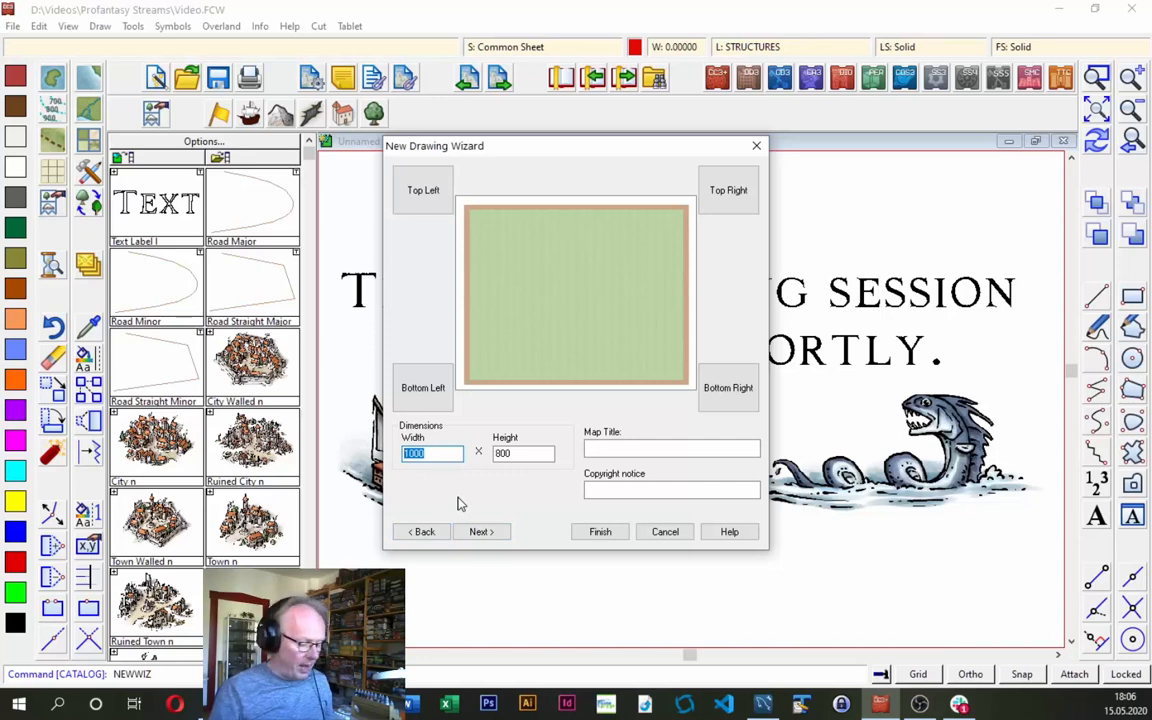
pyautogui.write('200')
pyautogui.press('Tab')
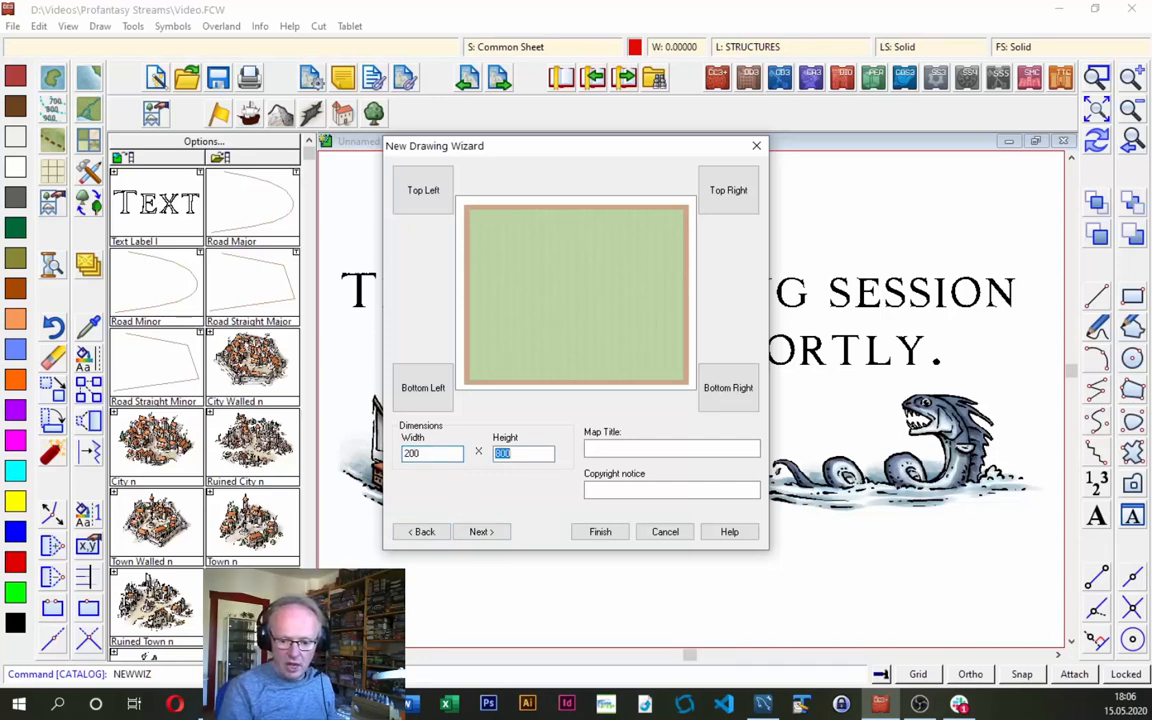
pyautogui.write('160')
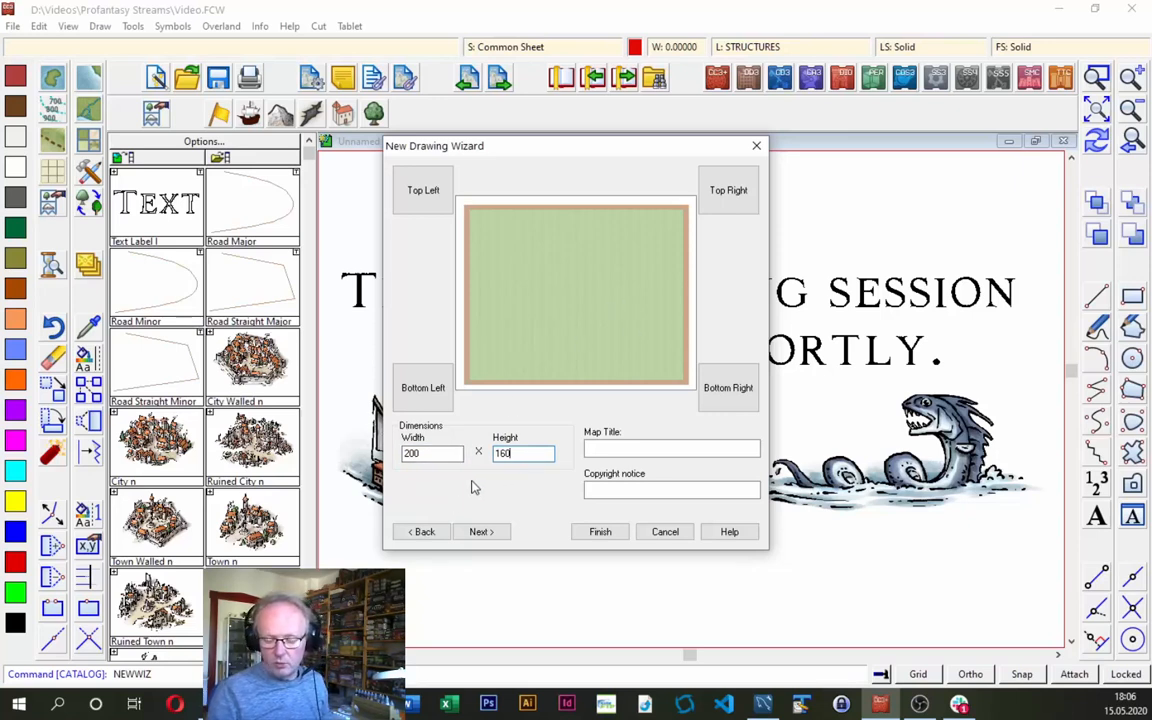
pyautogui.click(495, 537)
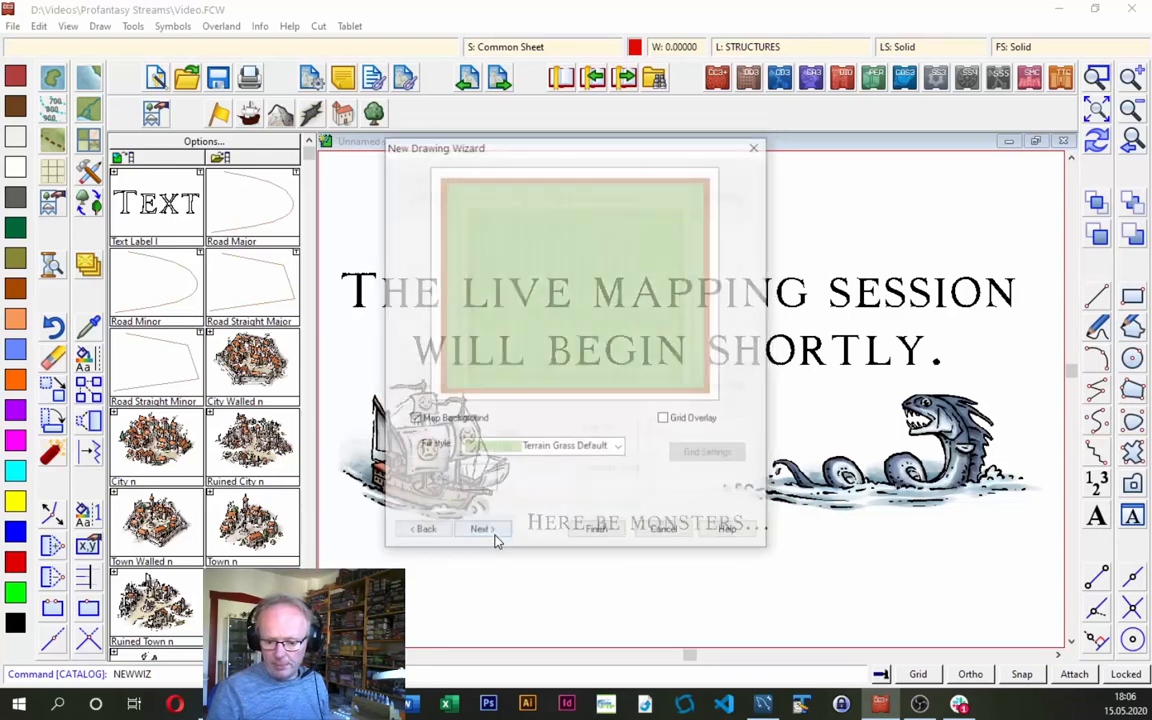
# Set the map background's fill style to Terrain Earth SS5.
pyautogui.click(619, 447)
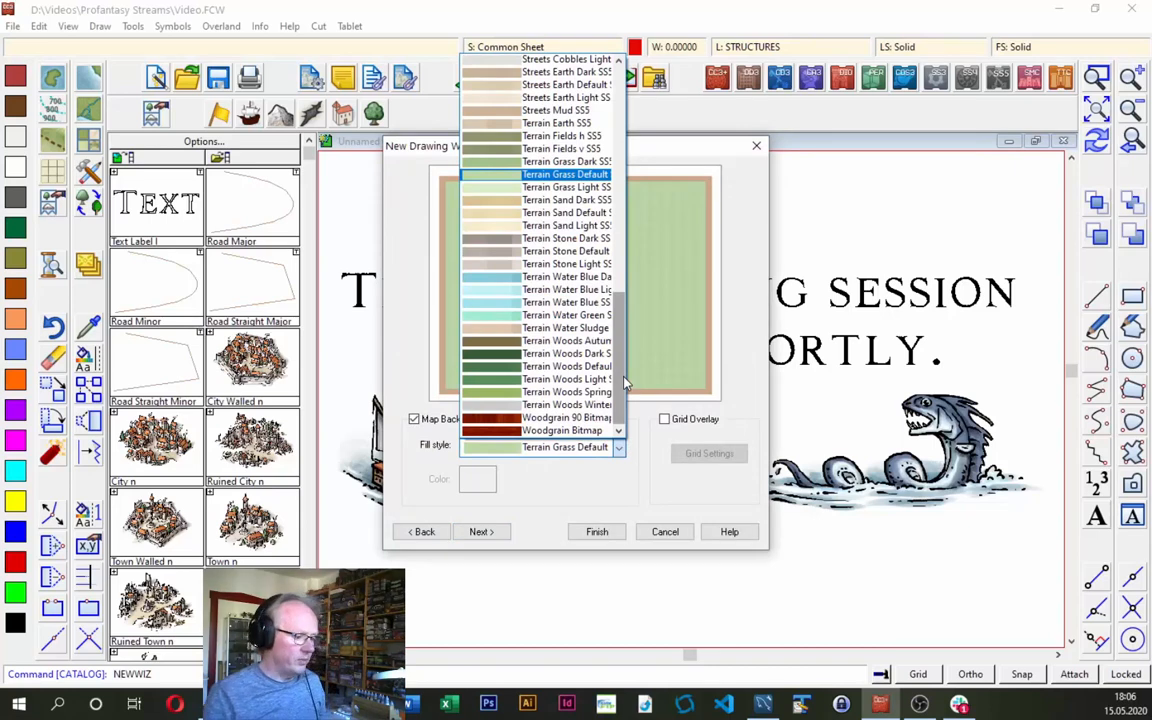
pyautogui.moveTo(624, 383); pyautogui.dragTo(636, 345)
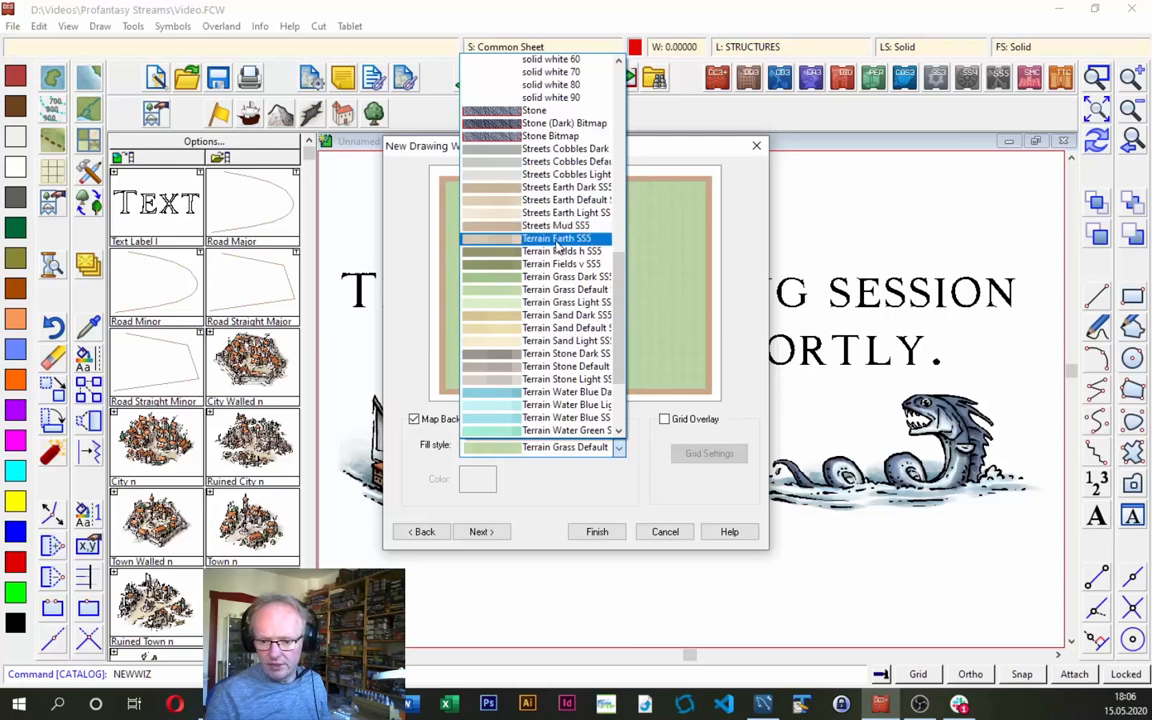
pyautogui.click(557, 240)
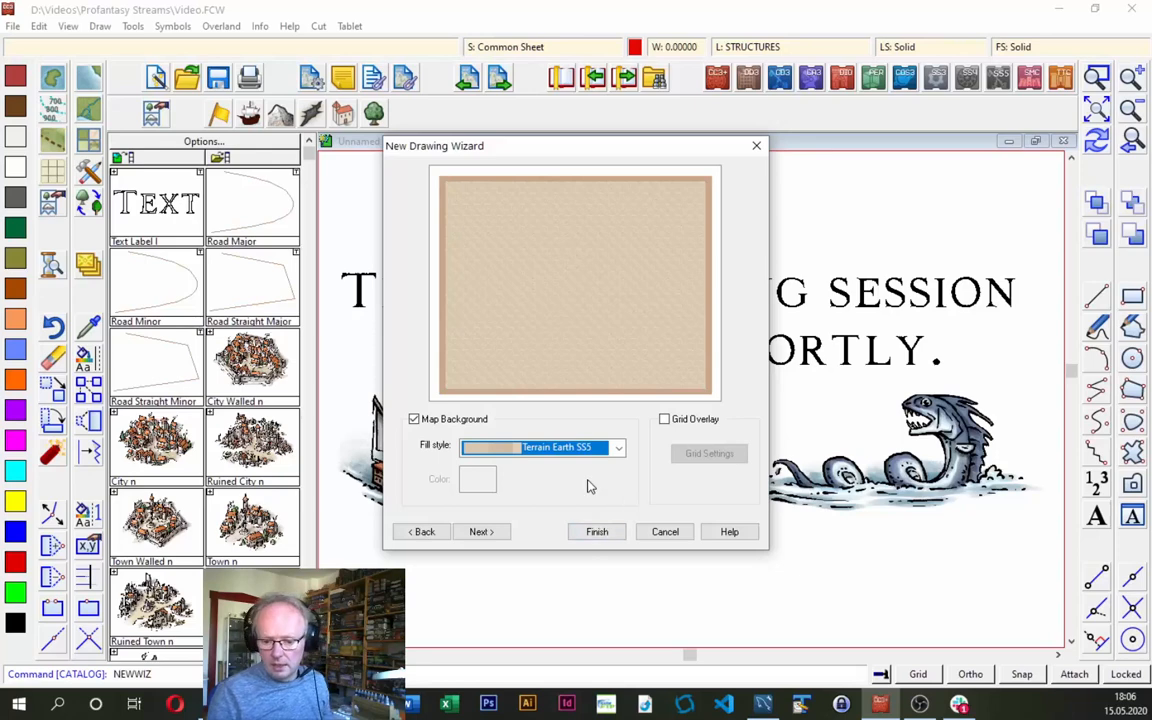
# Finish the new map setup and save it as City Market in the 6 City Buildings folder.
pyautogui.click(592, 533)
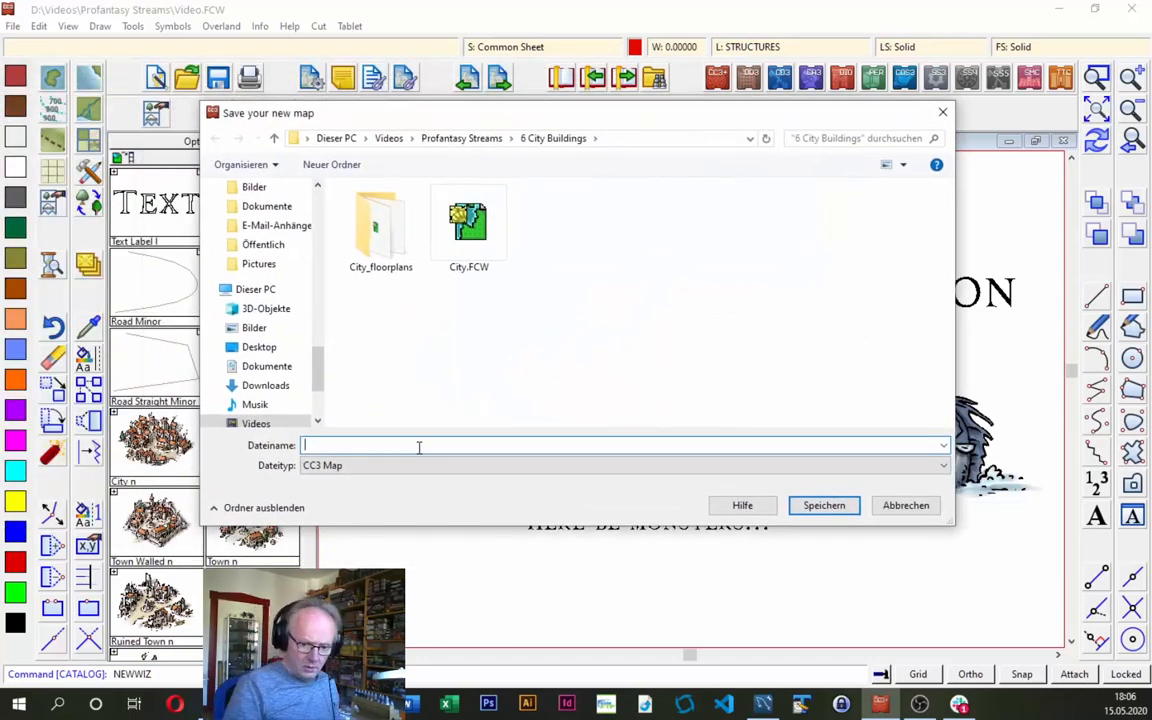
pyautogui.write('City')
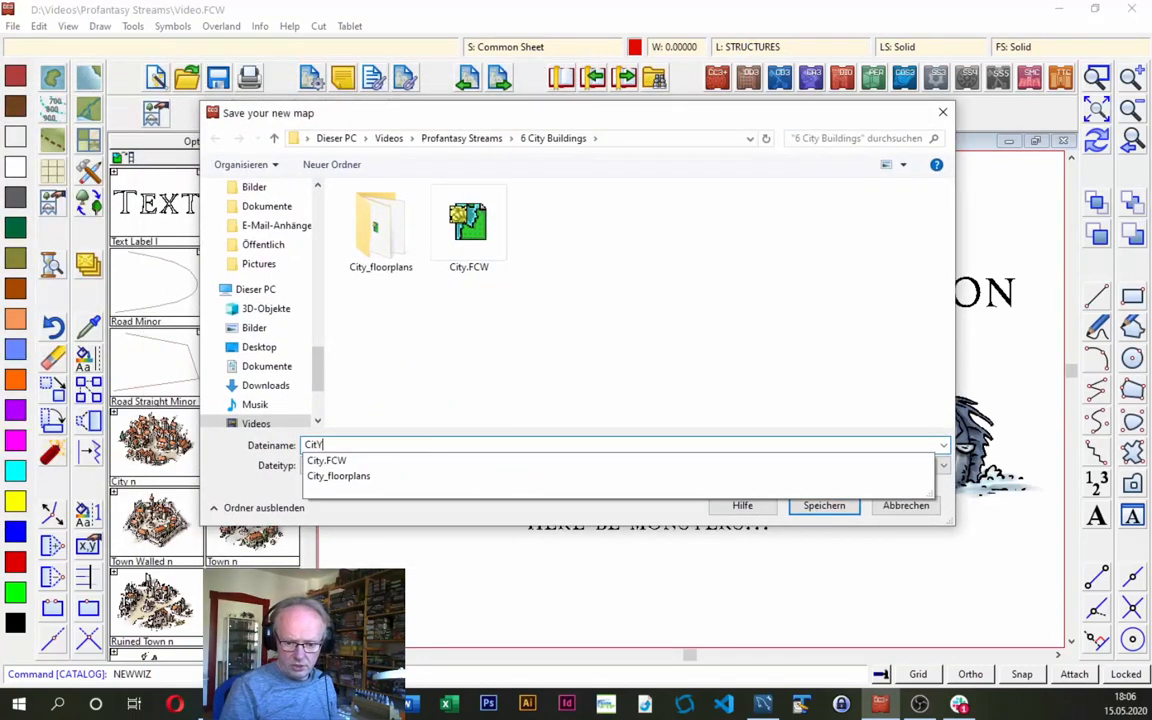
pyautogui.write(' Map')
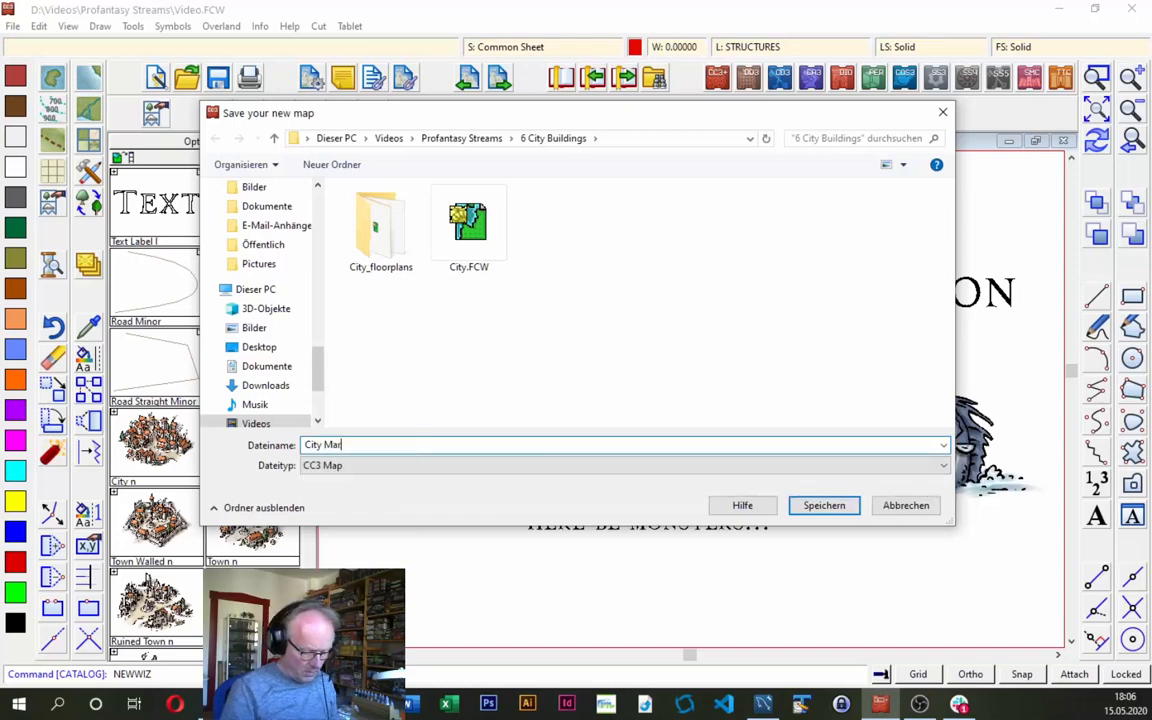
pyautogui.write('ket')
pyautogui.press('Return')
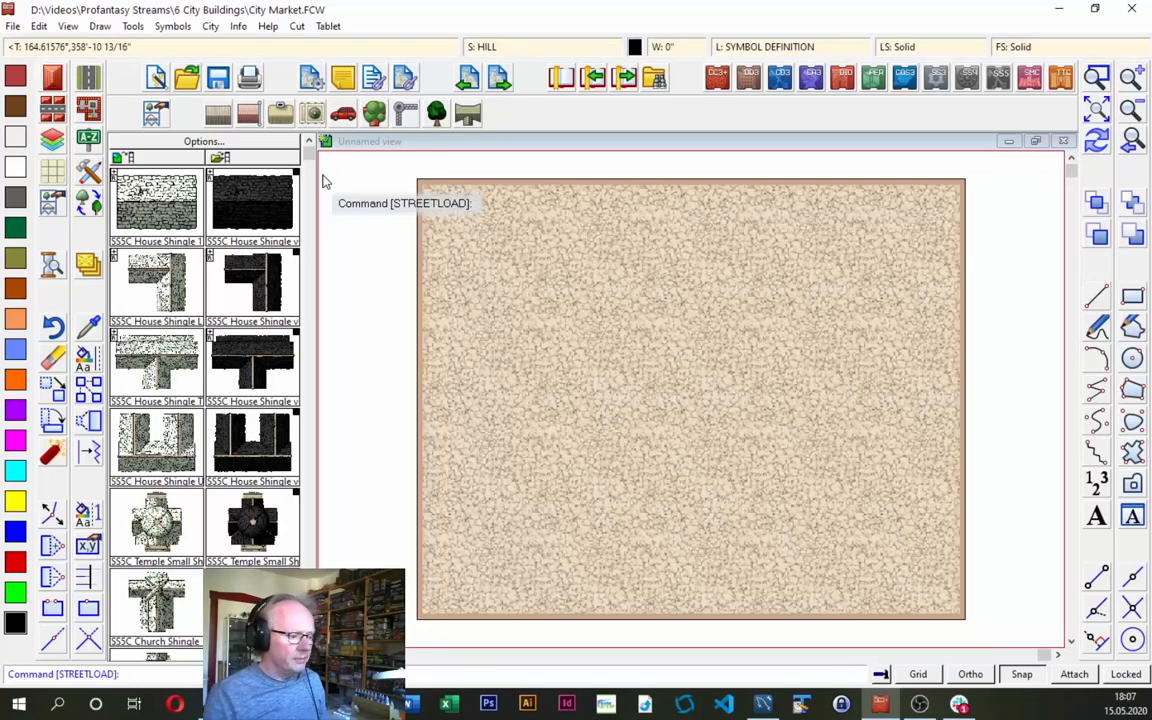
# Pick the SS5C Temple Large symbol from the tiled houses catalog and rotate it to 270 degrees.
pyautogui.click(250, 116)
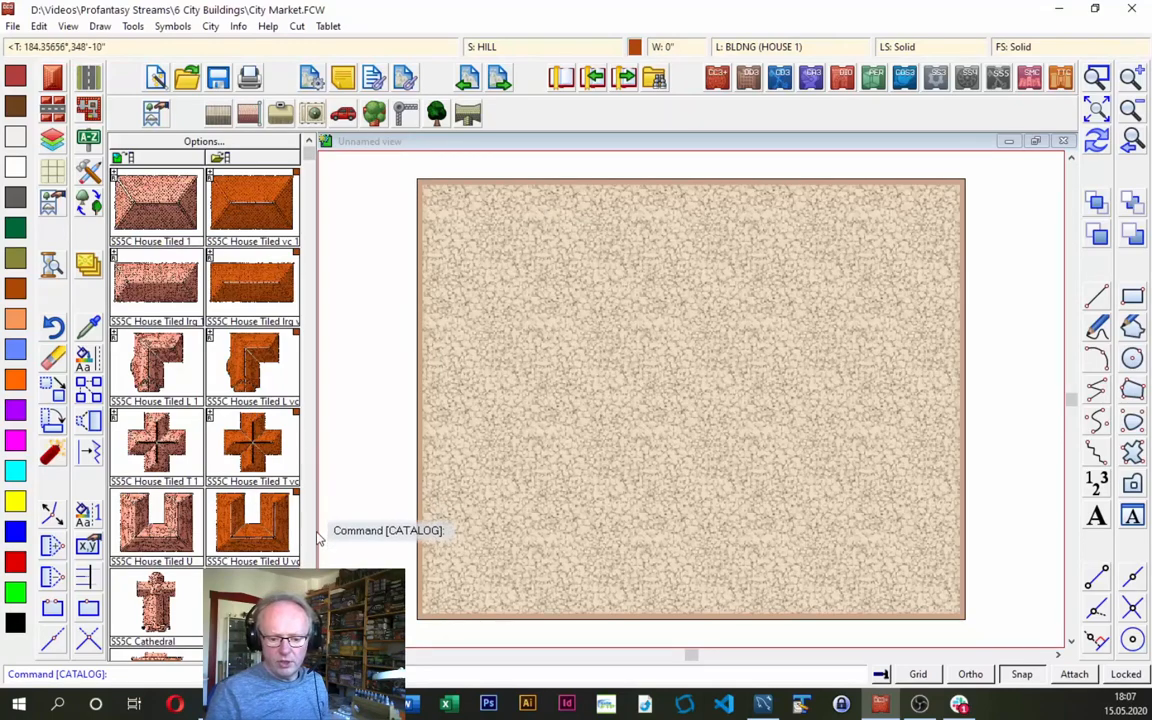
pyautogui.scroll(-2, 318, 538)
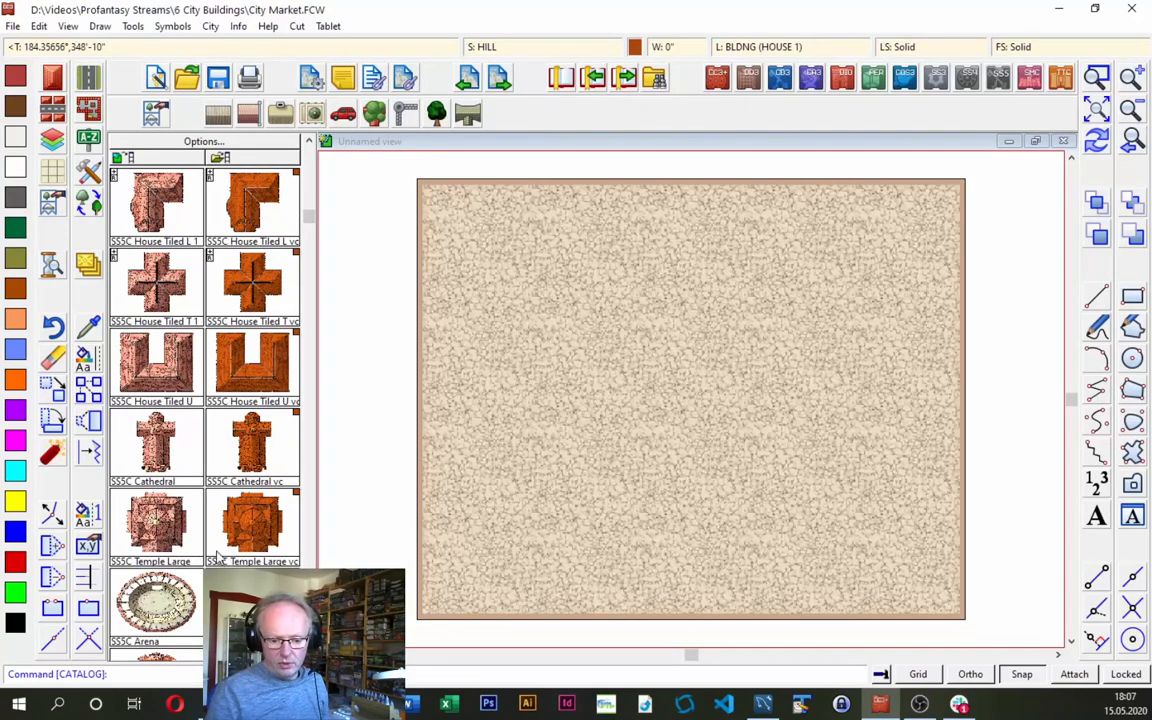
pyautogui.click(158, 530)
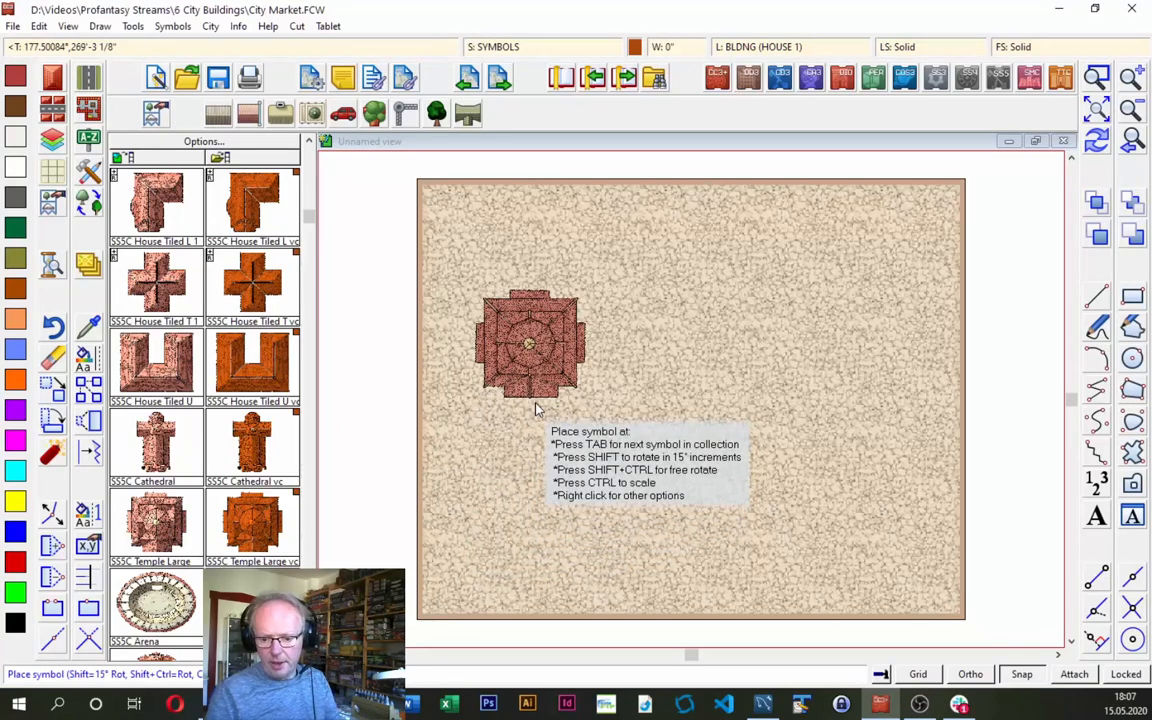
pyautogui.press('shift')
pyautogui.press('shift')
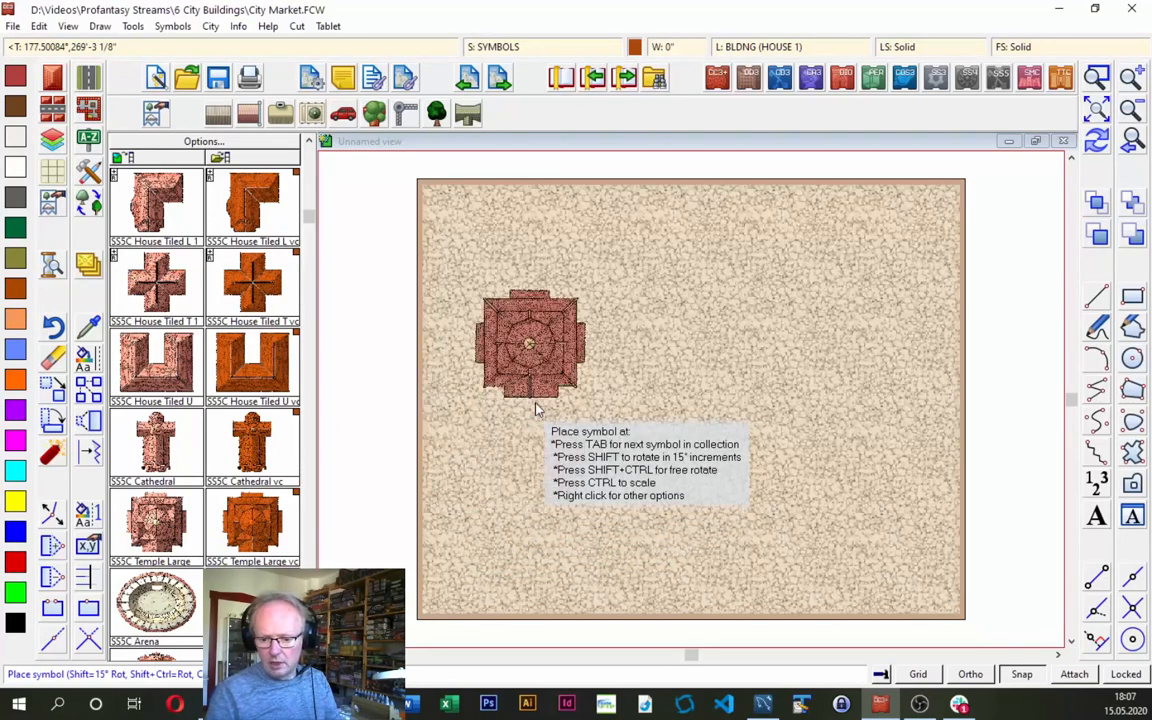
pyautogui.press('shift')
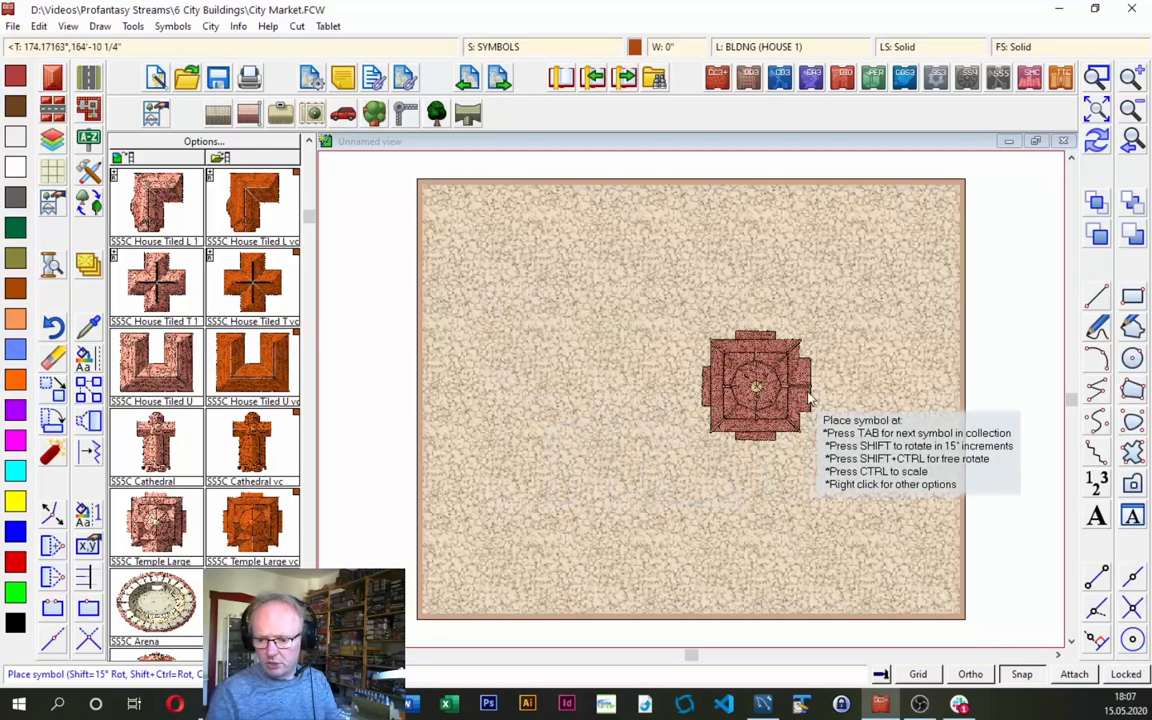
pyautogui.press('shift')
pyautogui.press('shift')
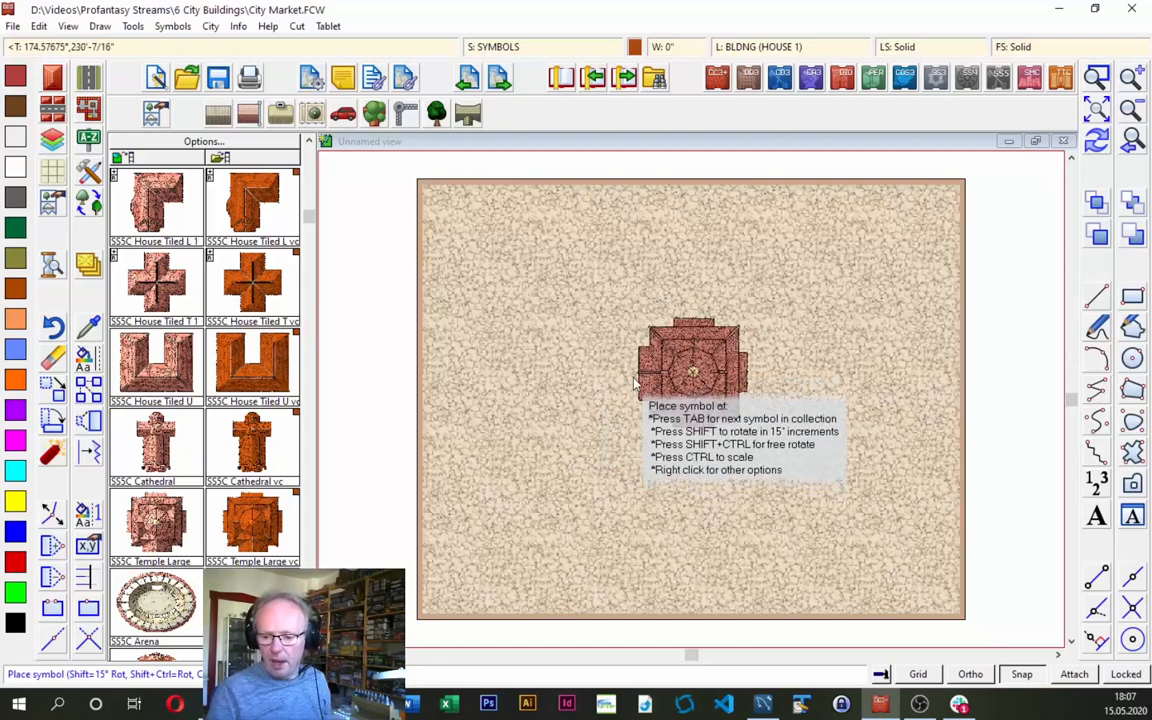
# Scale the large temple symbol to 1.5 and place it near the middle of the map's east edge.
pyautogui.rightClick(600, 370)
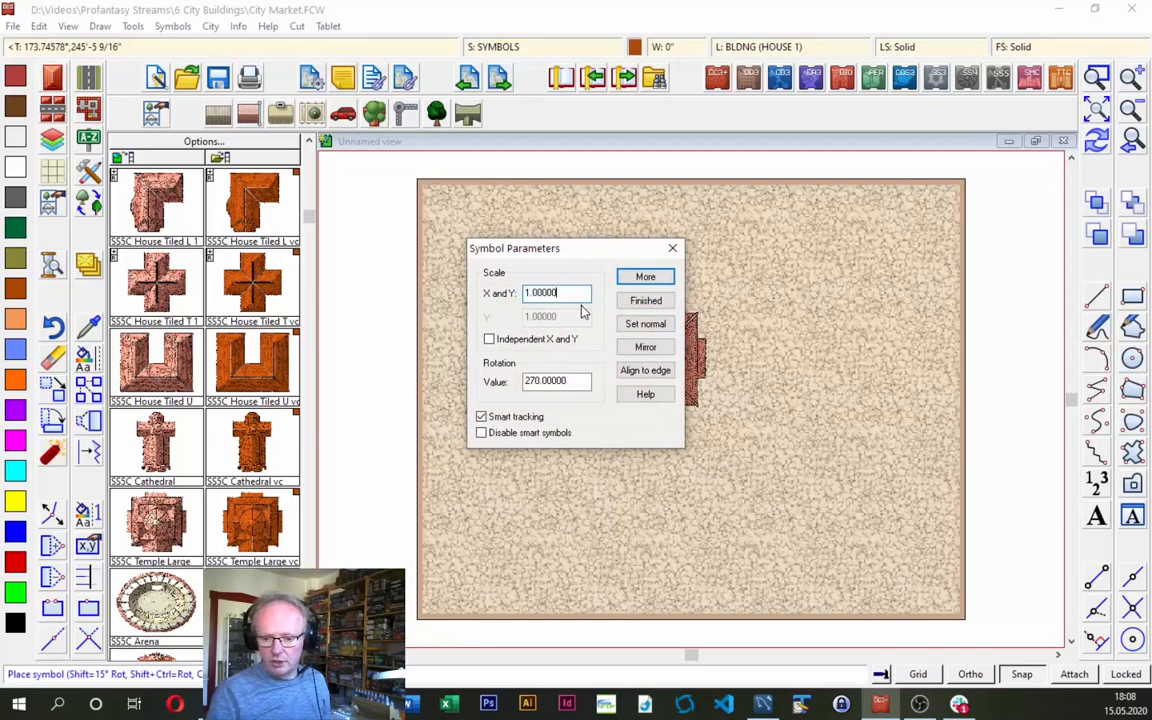
pyautogui.write('2')
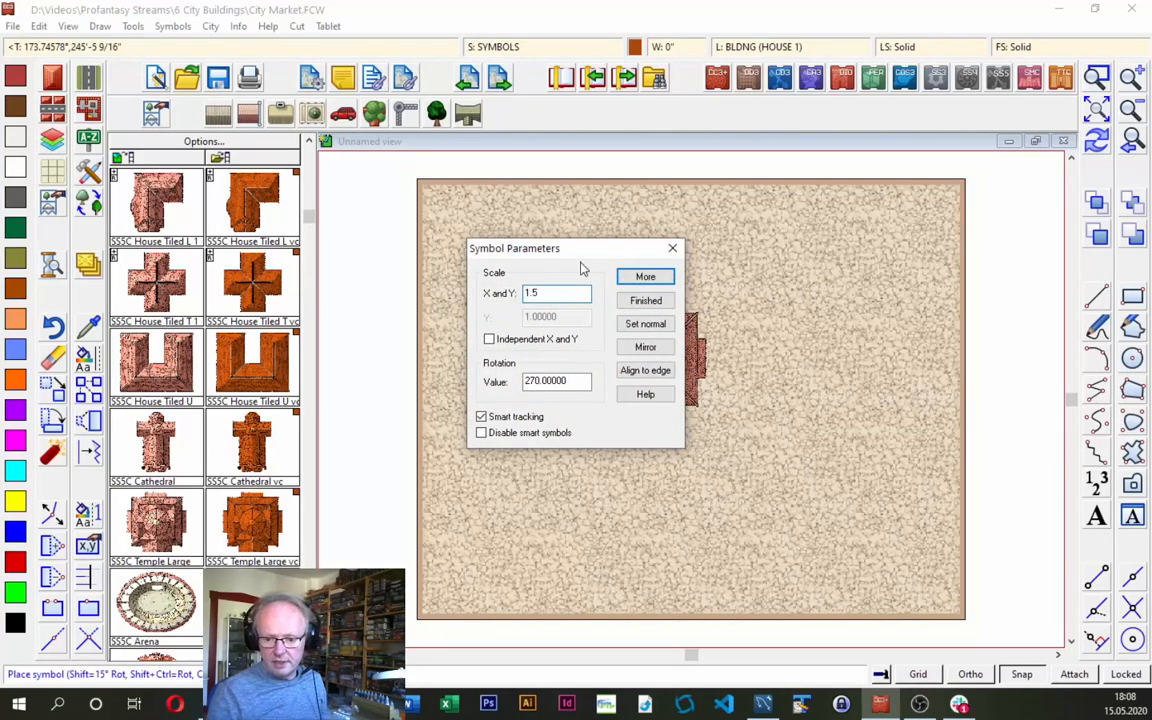
pyautogui.click(633, 279)
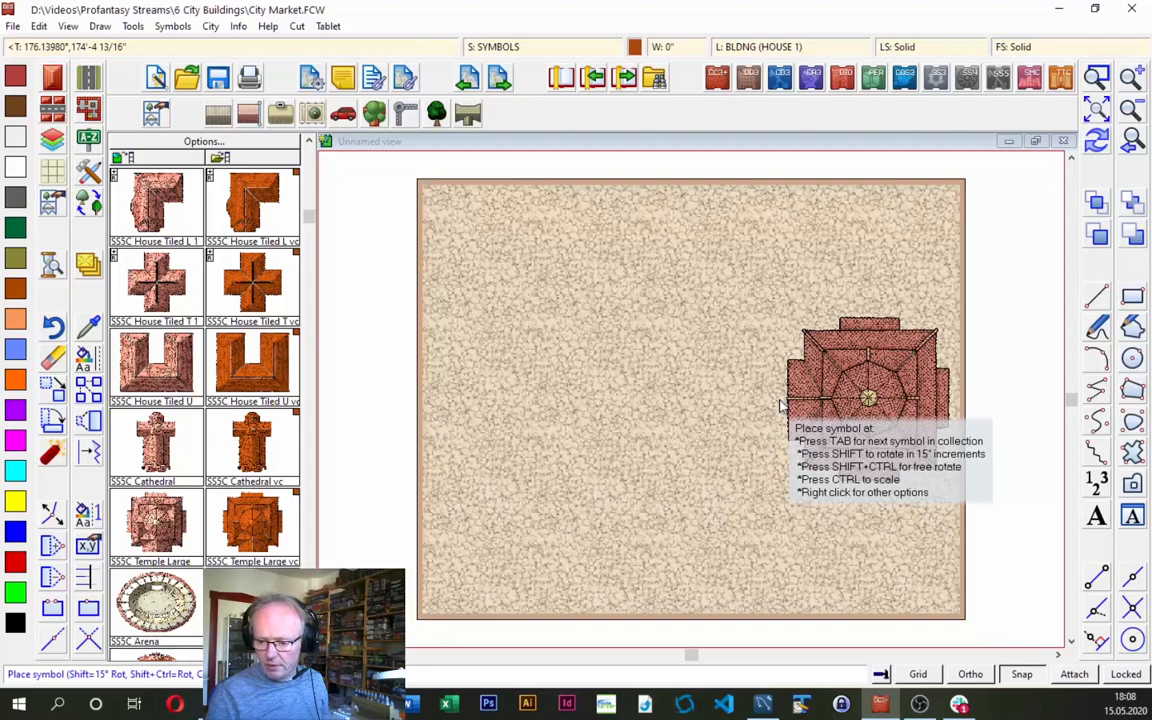
pyautogui.click(781, 405)
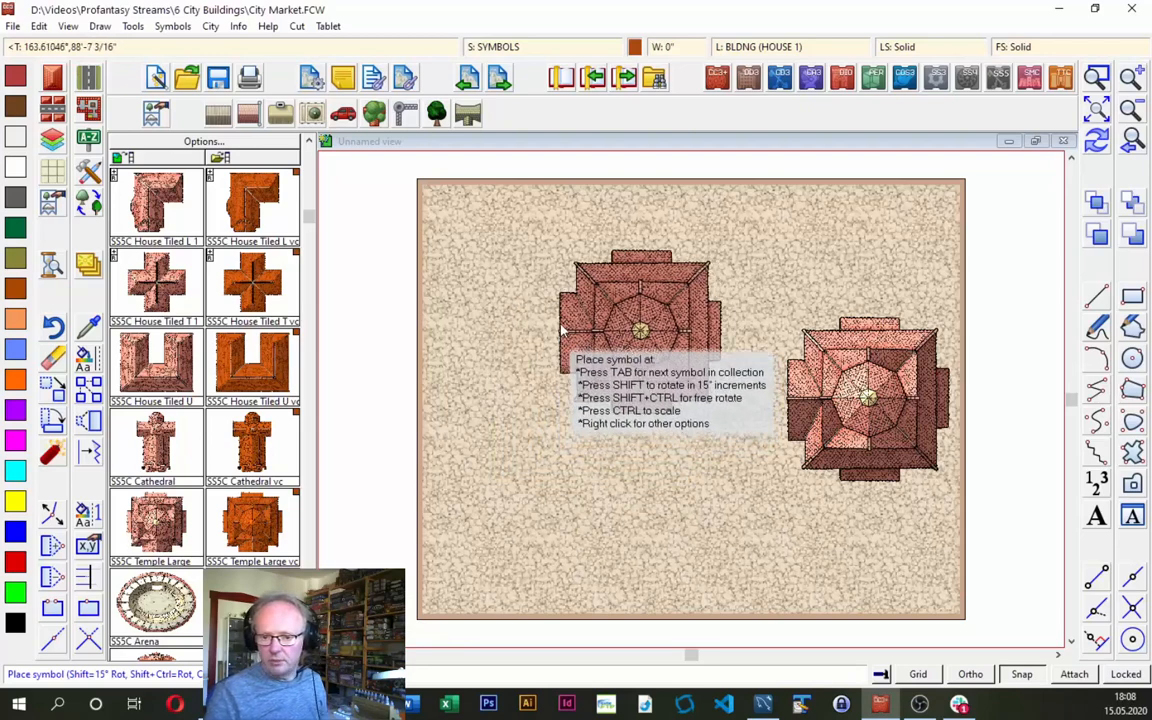
# Activate the sheet effects for the drawing.
pyautogui.click(452, 47)
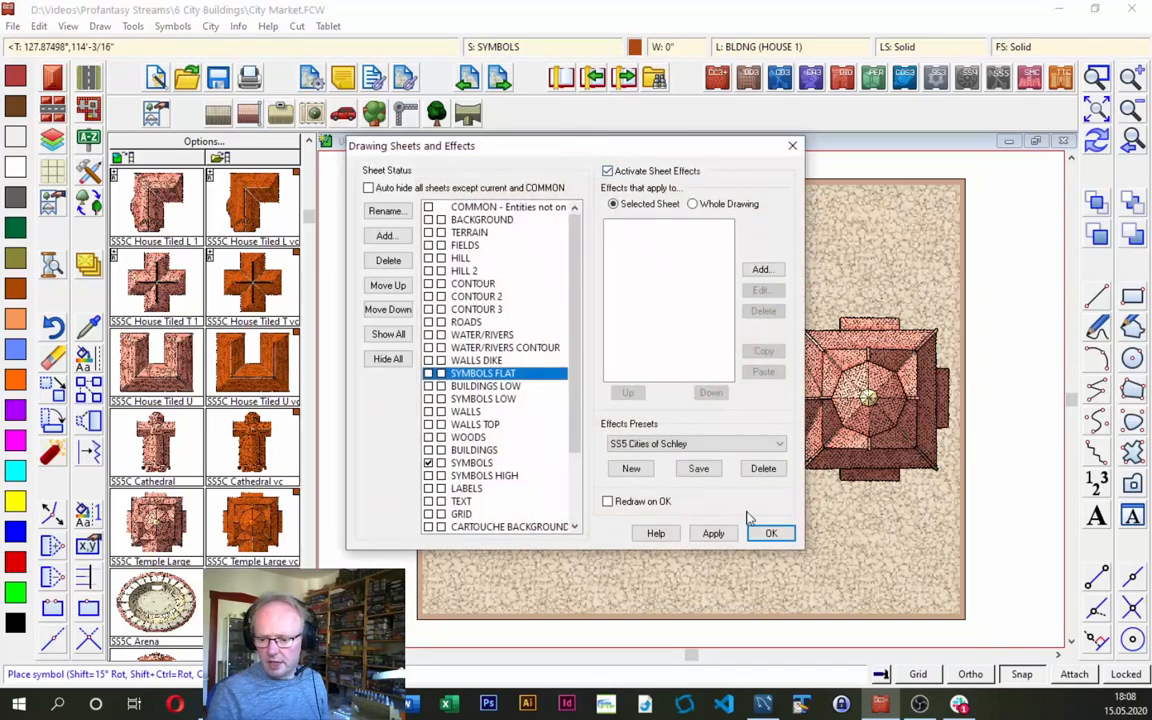
pyautogui.click(771, 533)
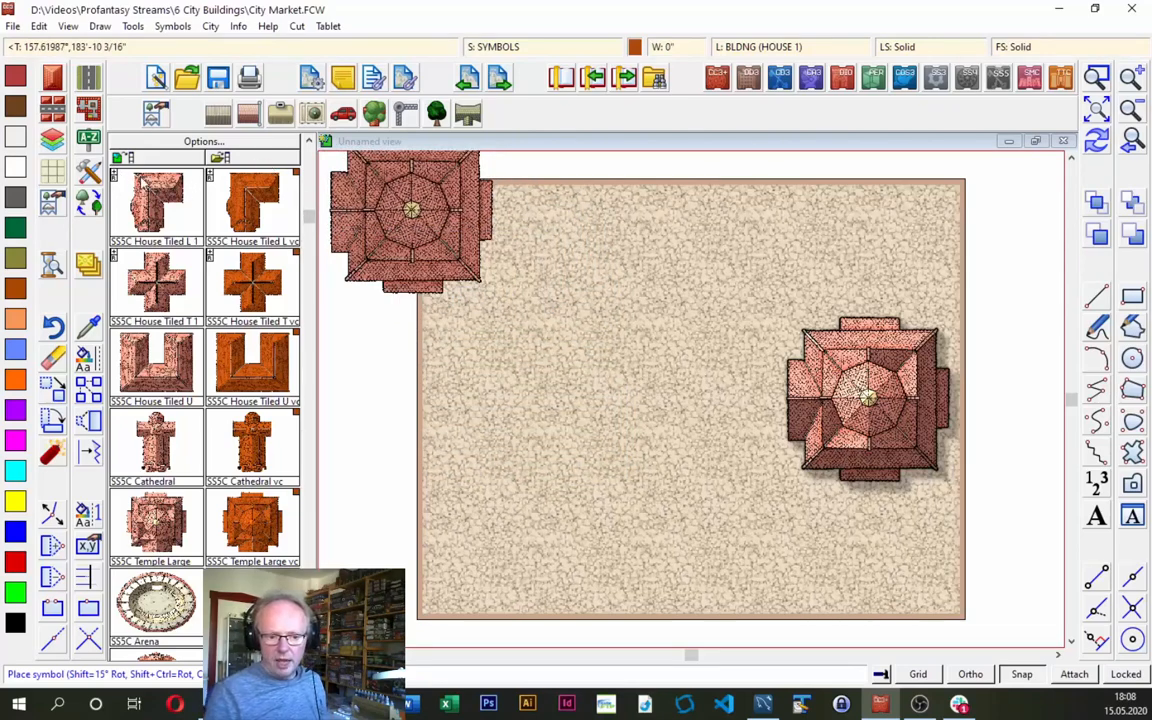
# Draw a rectangular market square about 110 feet wide with the Road, Square Paved tool, its east edge running under the large temple.
pyautogui.click(89, 78)
pyautogui.rightClick(89, 78)
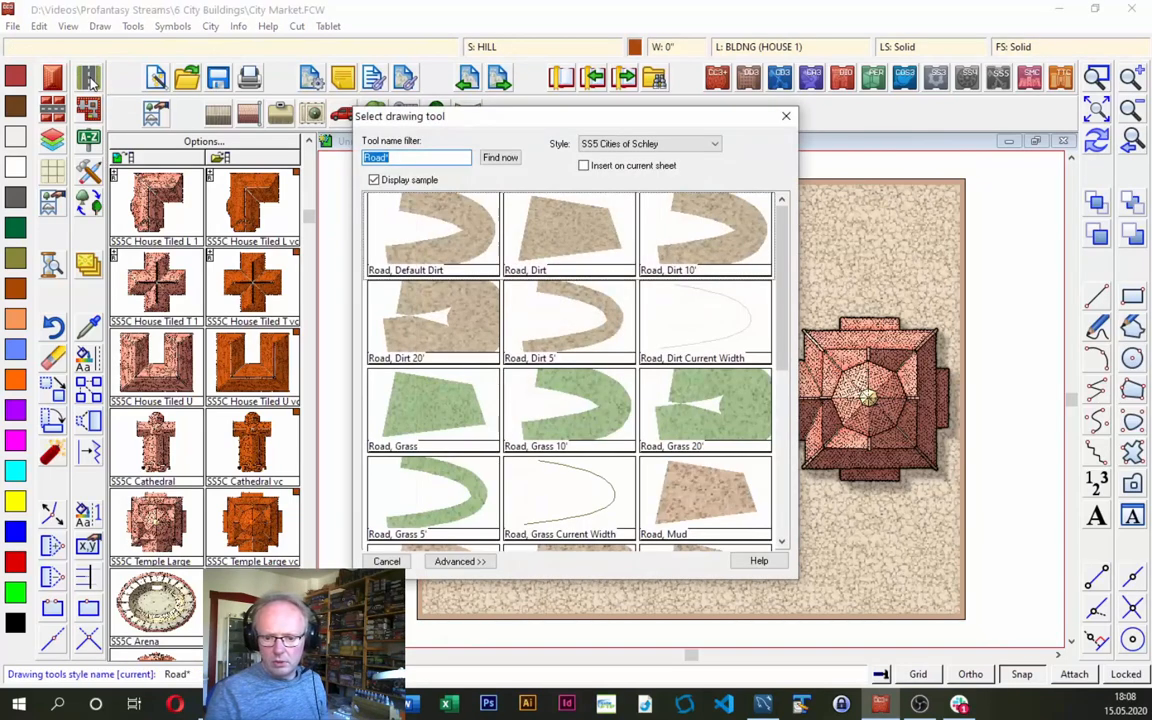
pyautogui.moveTo(781, 227); pyautogui.dragTo(784, 392)
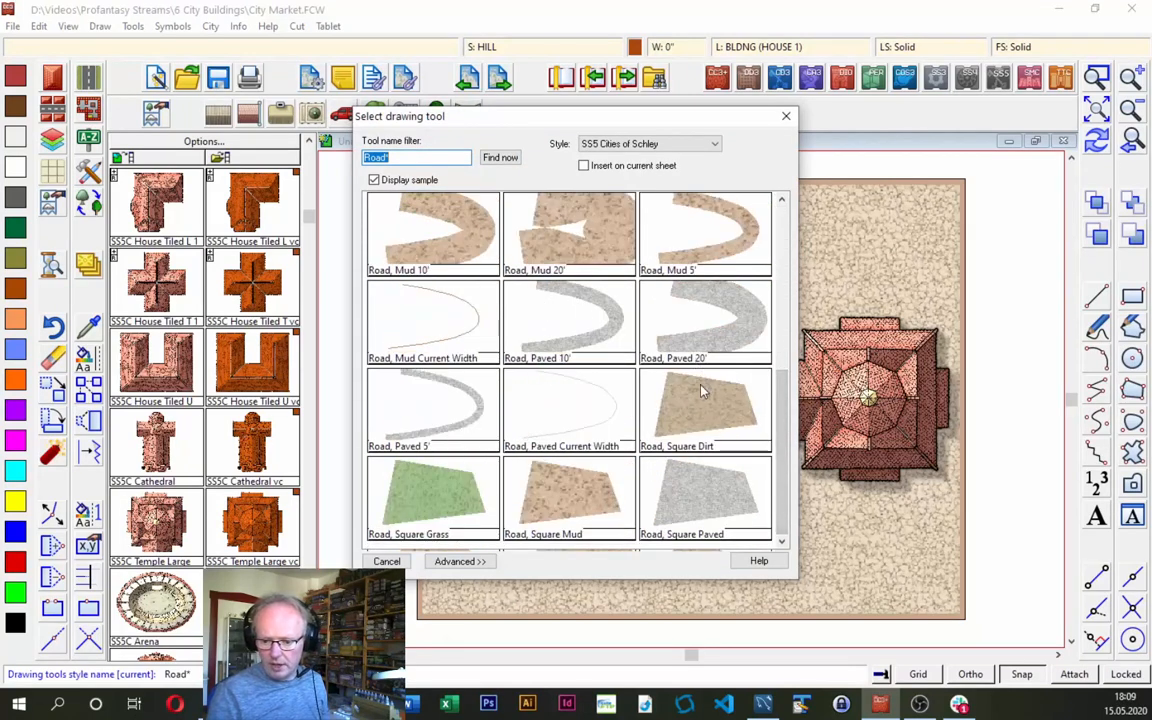
pyautogui.click(693, 507)
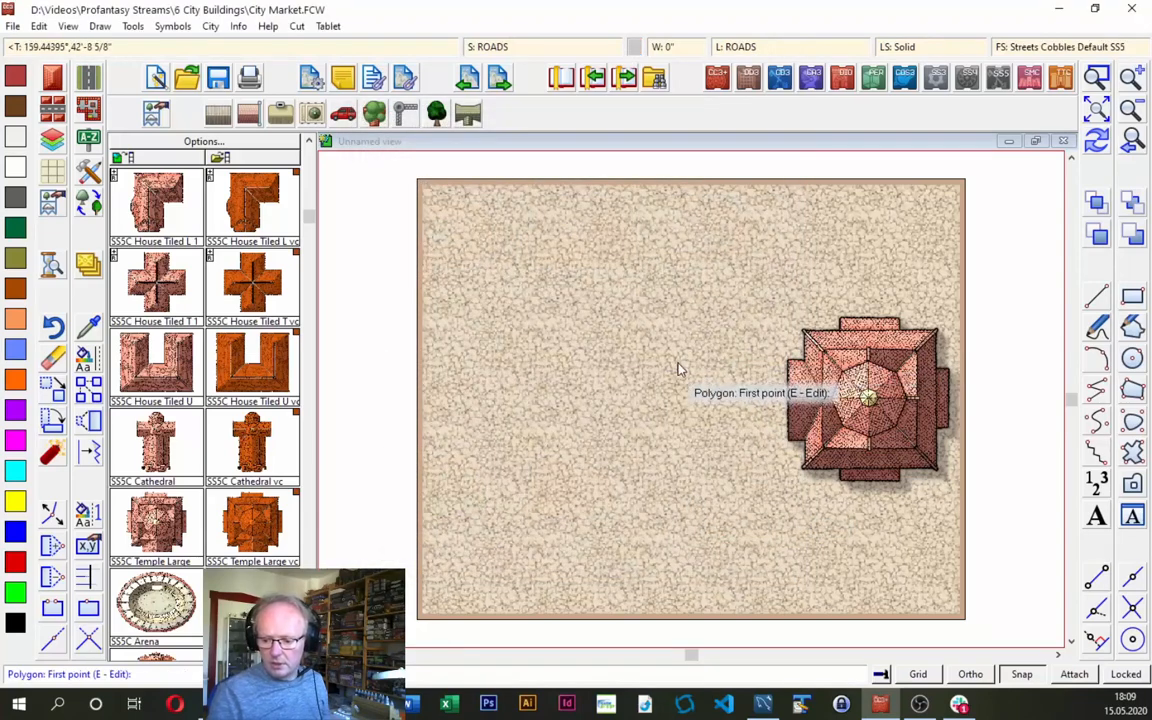
pyautogui.click(811, 347)
pyautogui.click(812, 279)
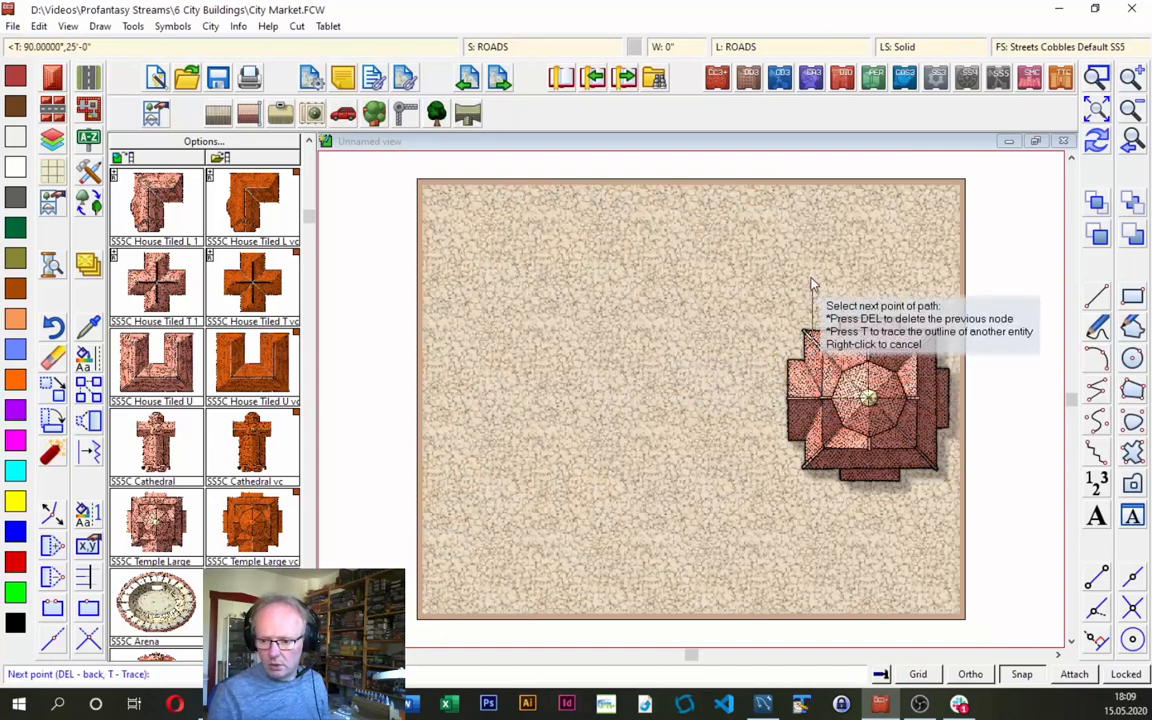
pyautogui.click(515, 285)
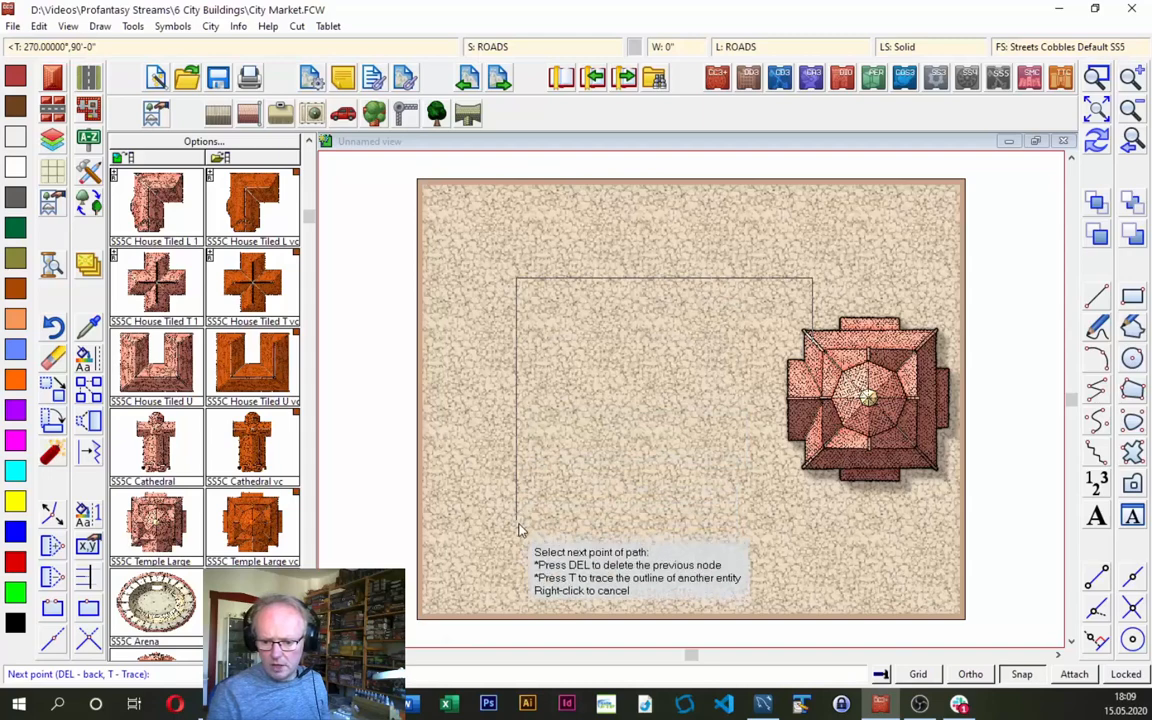
pyautogui.click(518, 527)
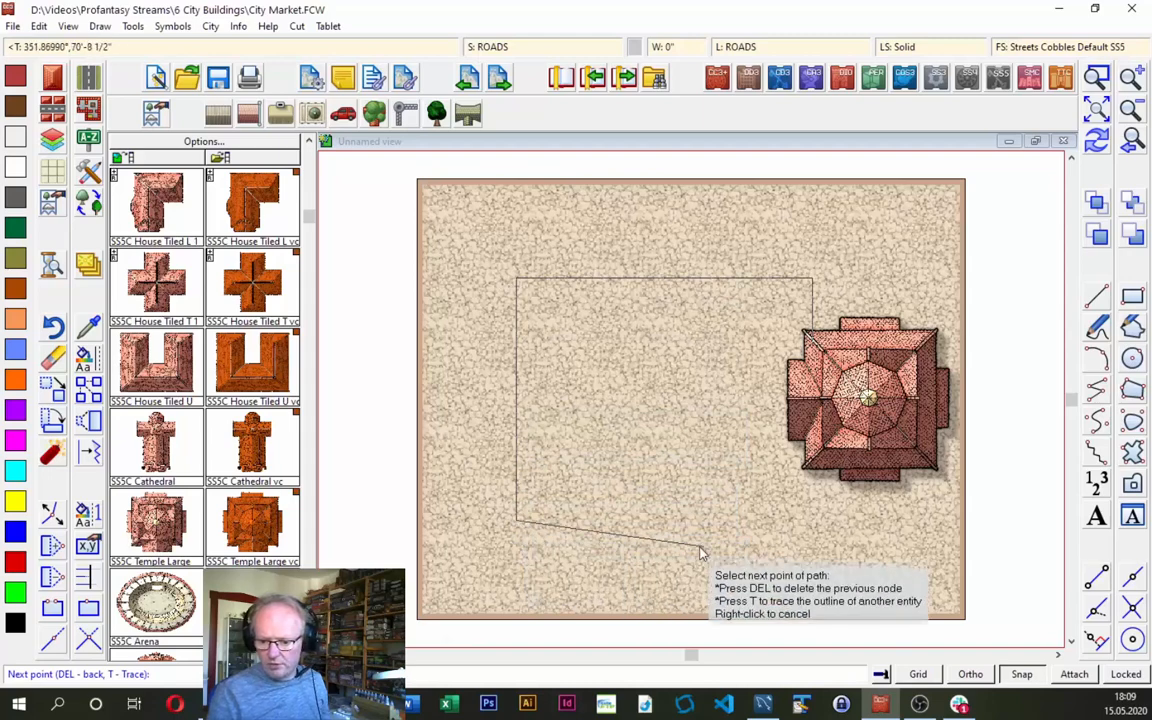
pyautogui.press('Delete')
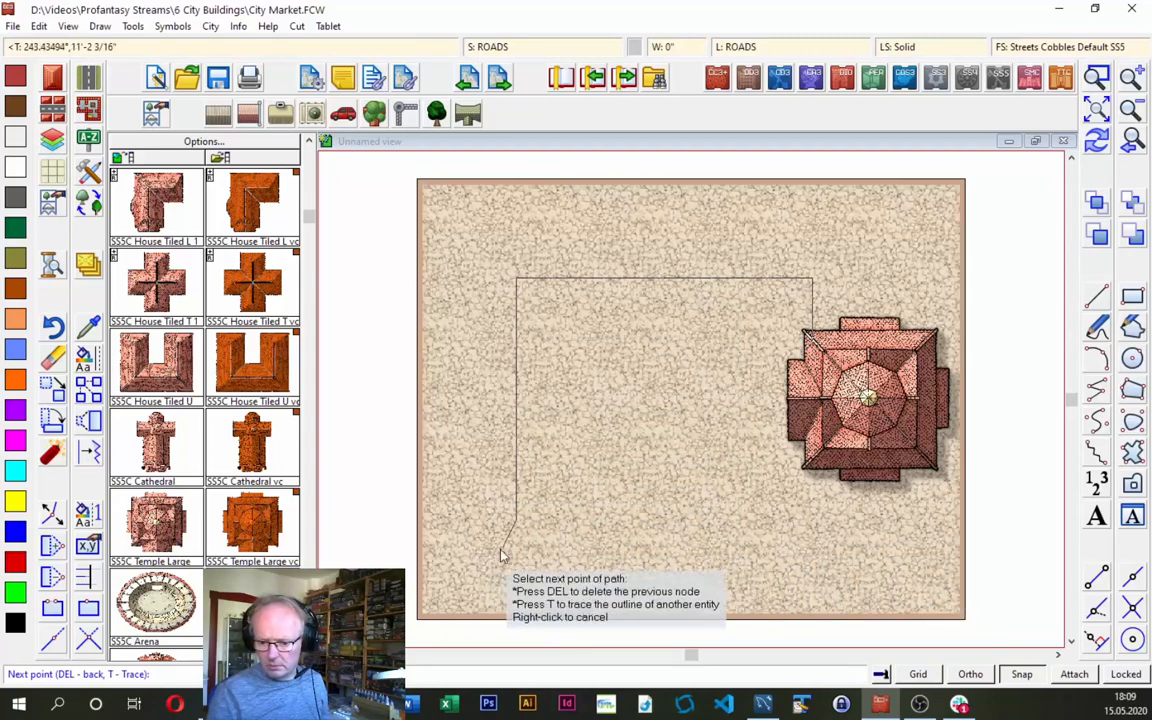
pyautogui.click(518, 537)
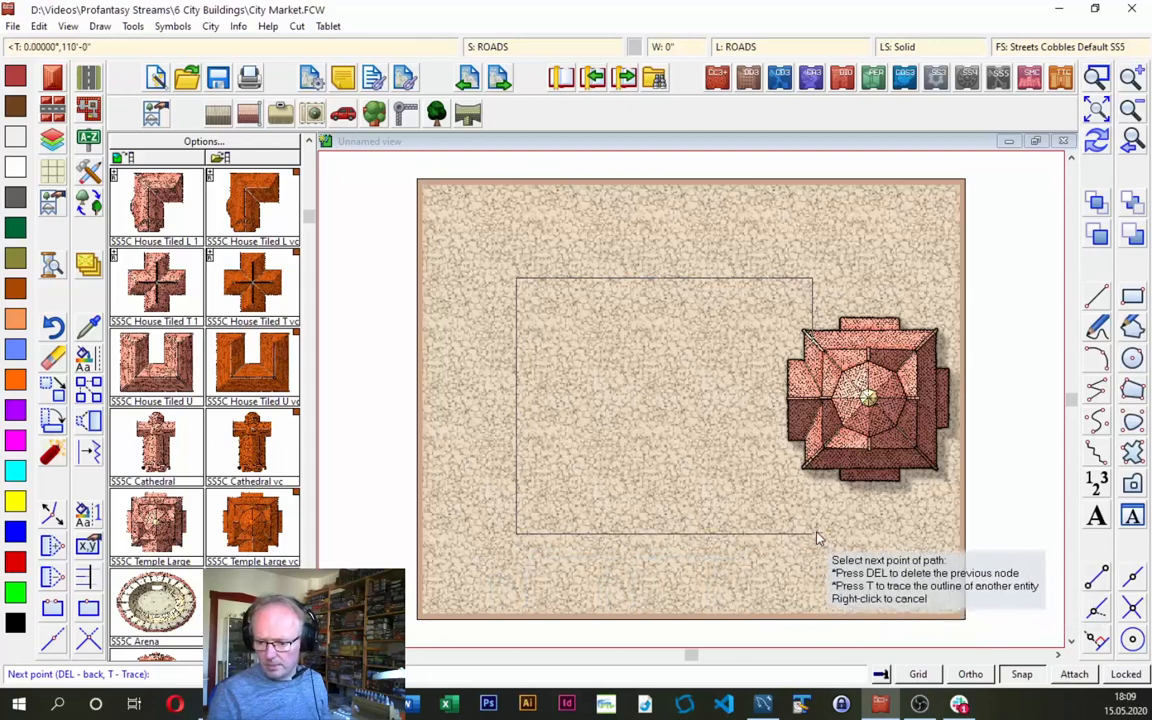
pyautogui.click(812, 538)
pyautogui.click(810, 447)
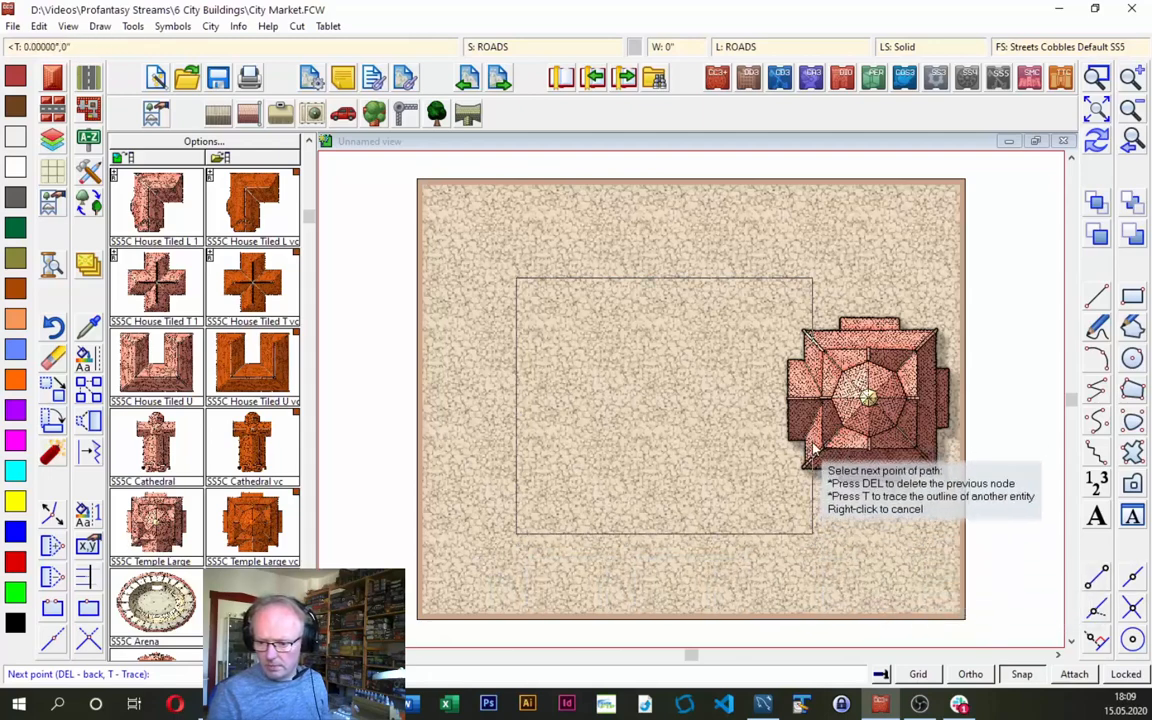
pyautogui.rightClick(814, 448)
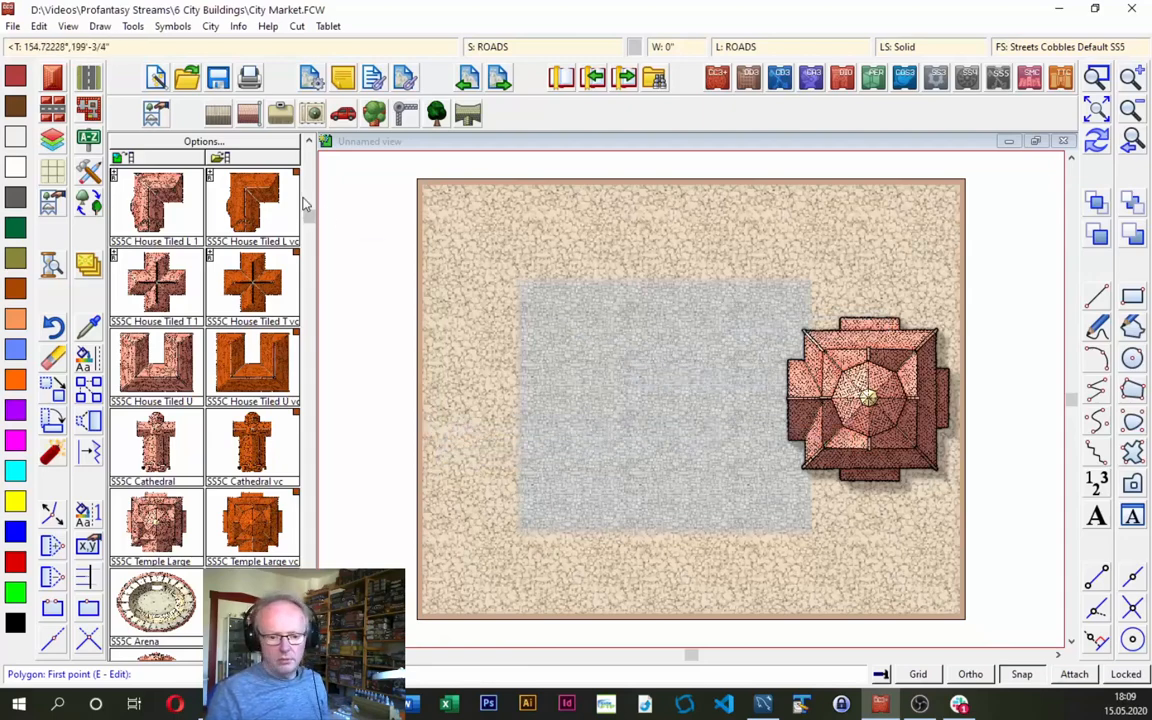
# Draw three straight roads with the Road, Paved 20' tool from the square to the map's north, south and west borders.
pyautogui.click(90, 80)
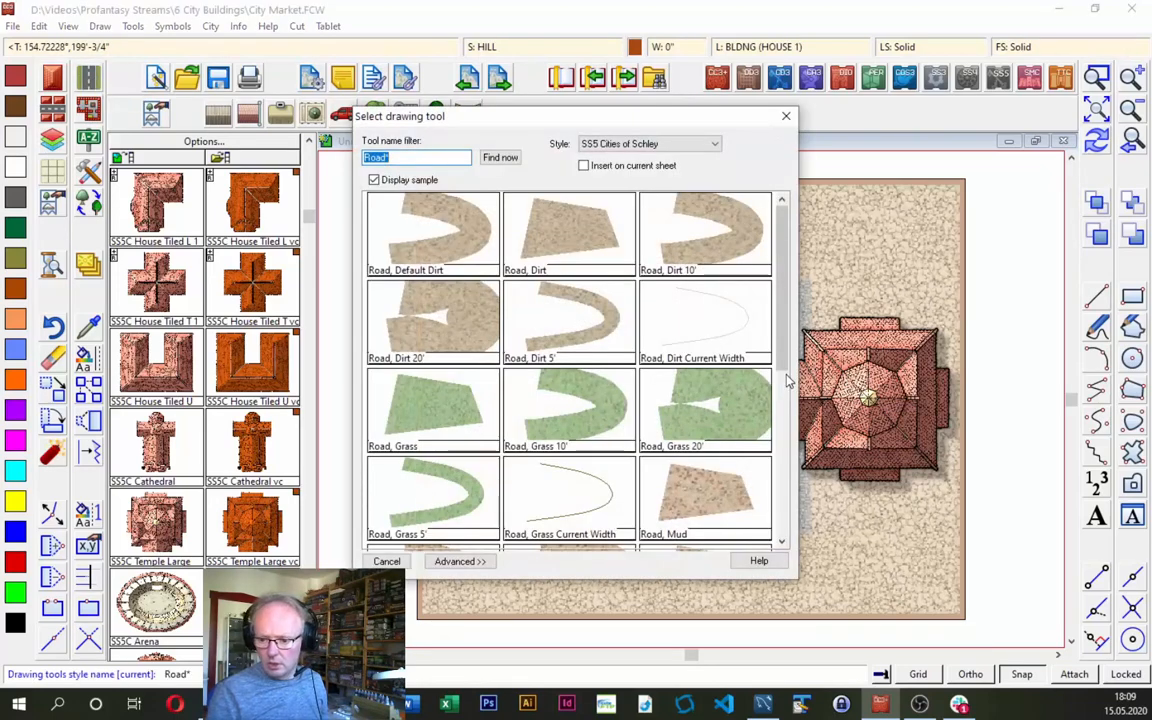
pyautogui.scroll(-3, 706, 343)
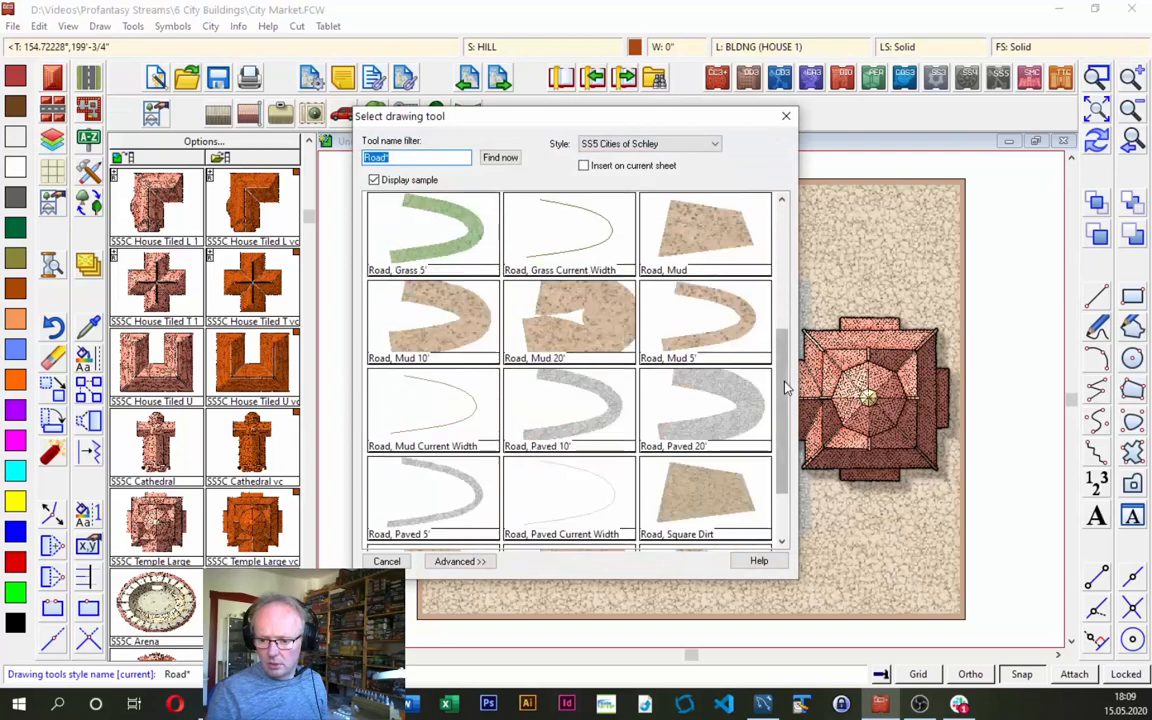
pyautogui.doubleClick(720, 432)
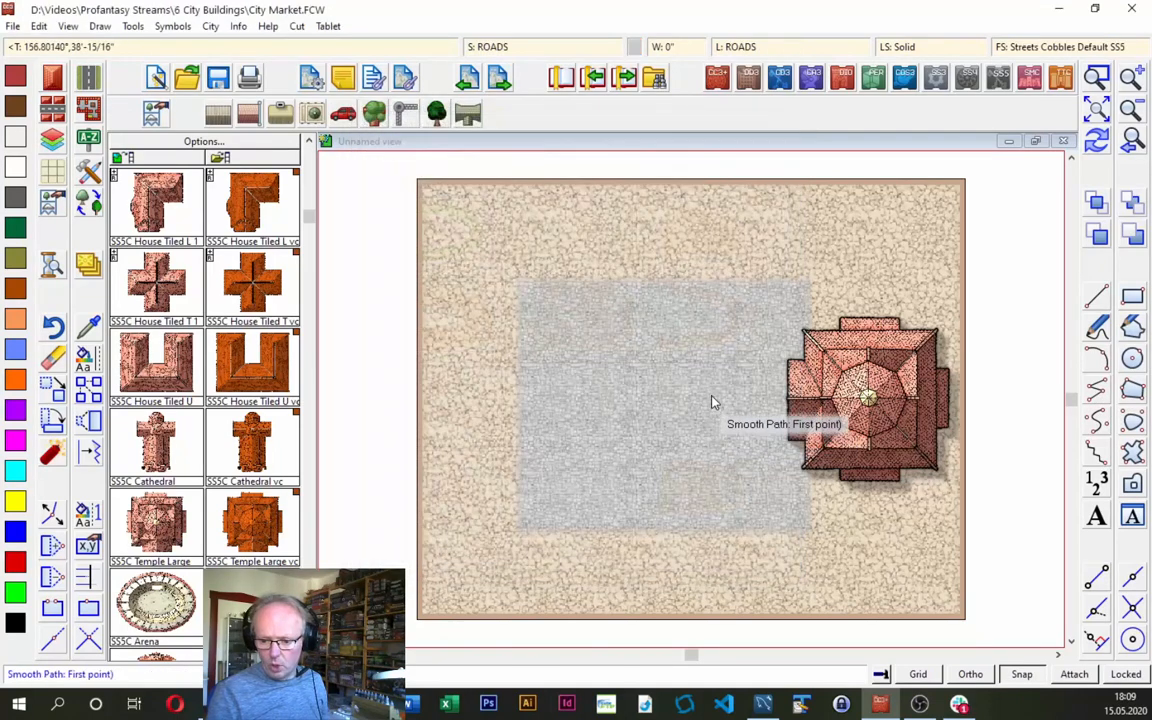
pyautogui.click(652, 288)
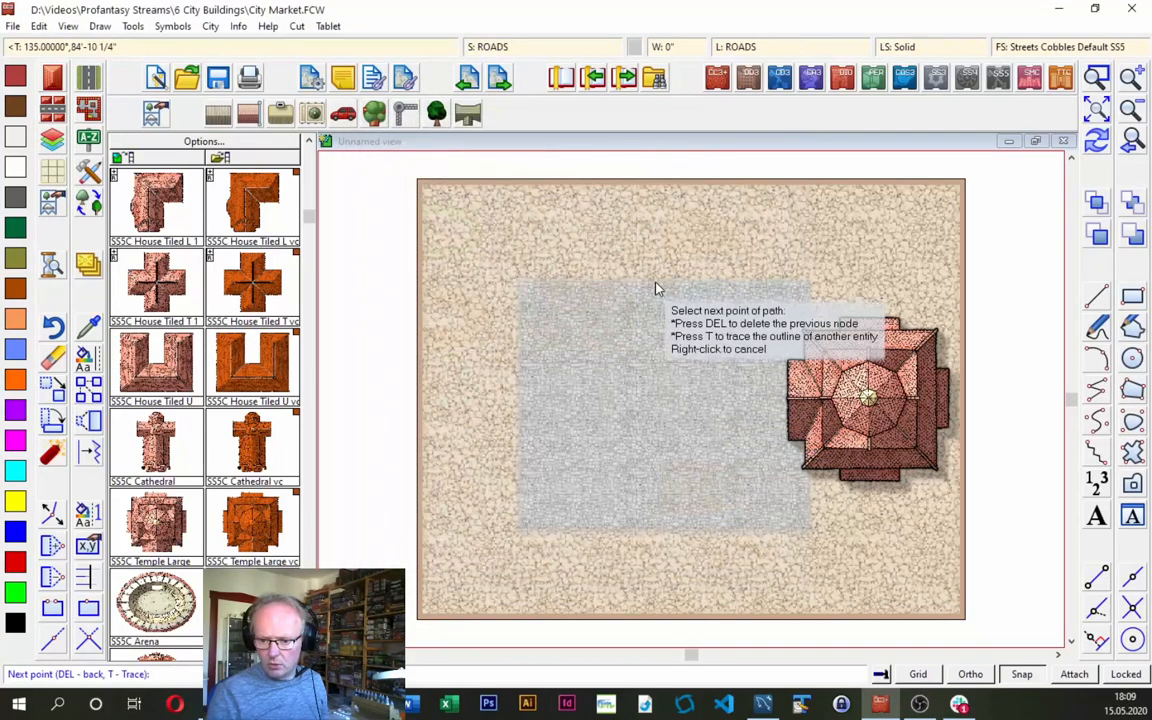
pyautogui.click(656, 185)
pyautogui.rightClick(656, 185)
pyautogui.click(652, 536)
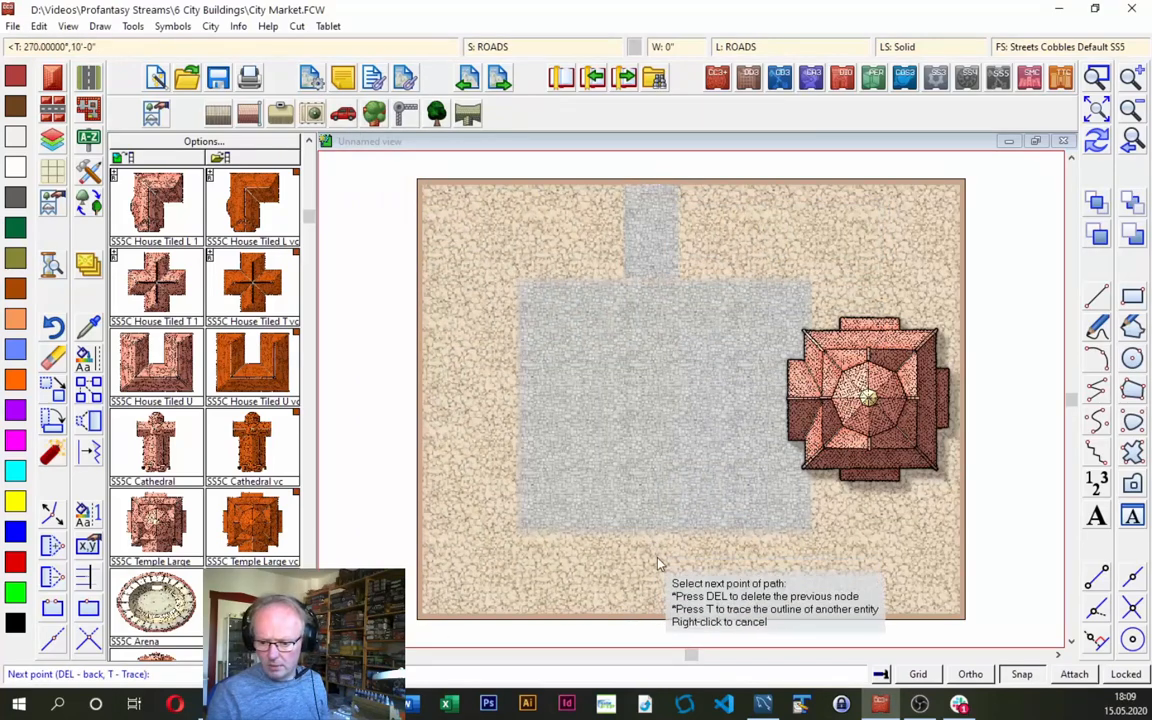
pyautogui.click(658, 618)
pyautogui.rightClick(658, 618)
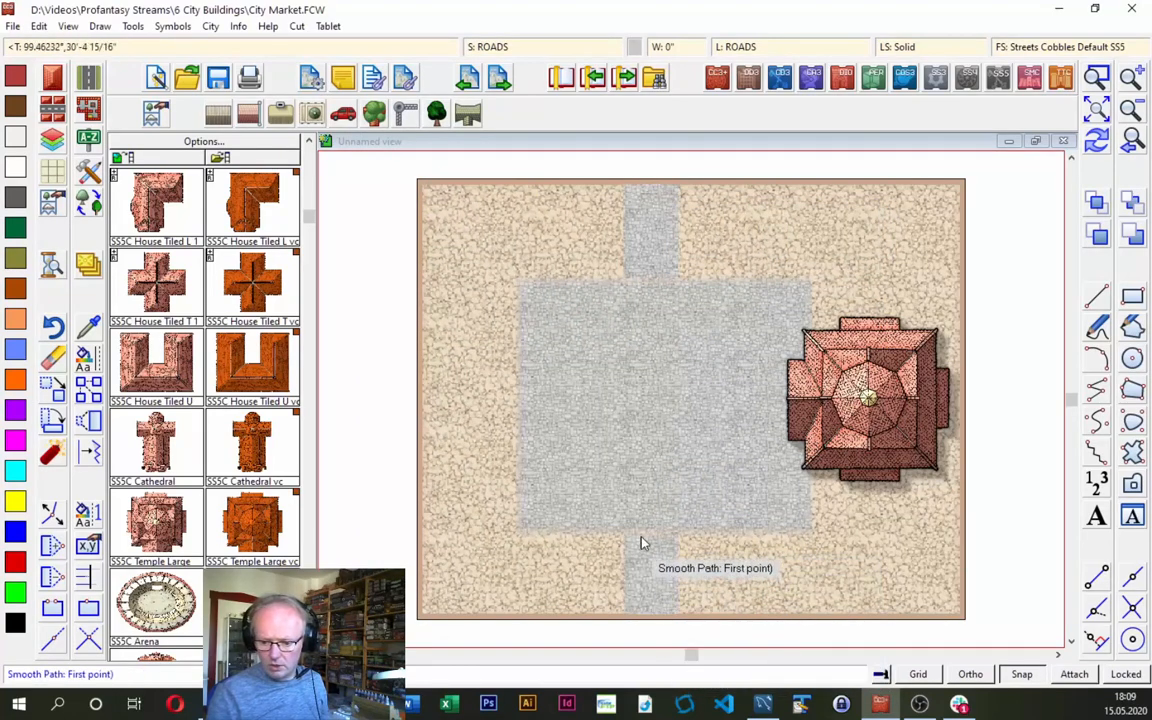
pyautogui.click(517, 399)
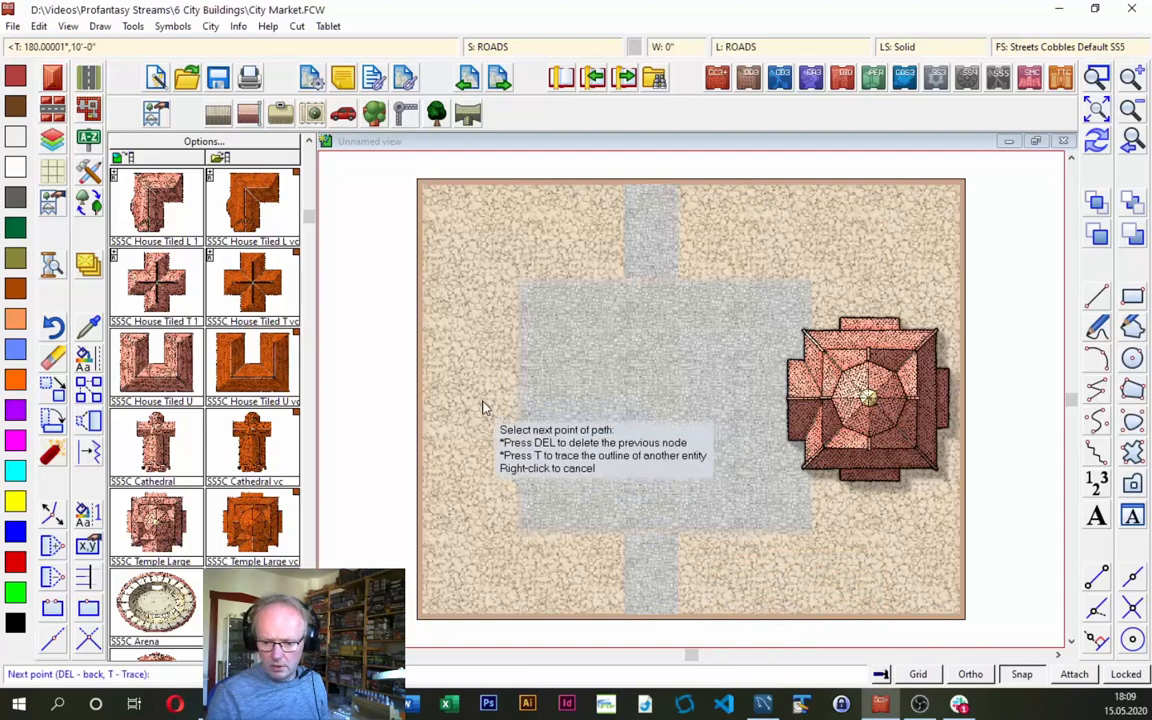
pyautogui.click(423, 401)
pyautogui.rightClick(423, 401)
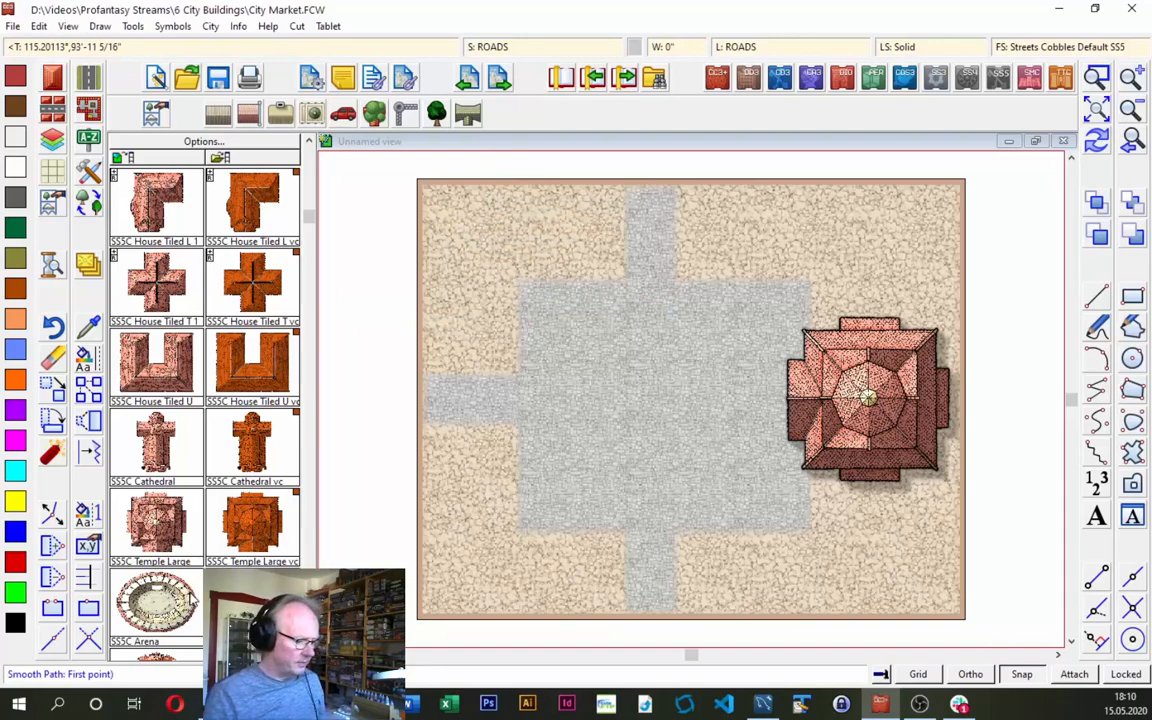
# Pick the SS5C House Tiled L 1 symbol and reset its scale to 1 and its rotation to 0.
pyautogui.click(160, 200)
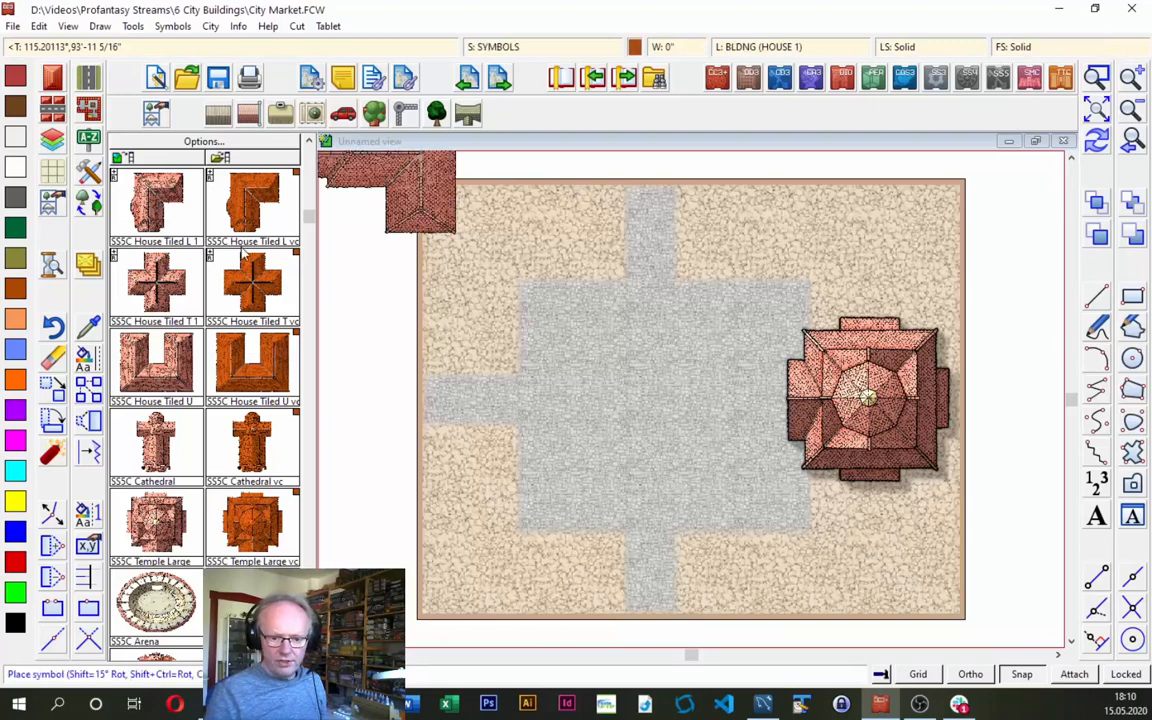
pyautogui.rightClick(594, 339)
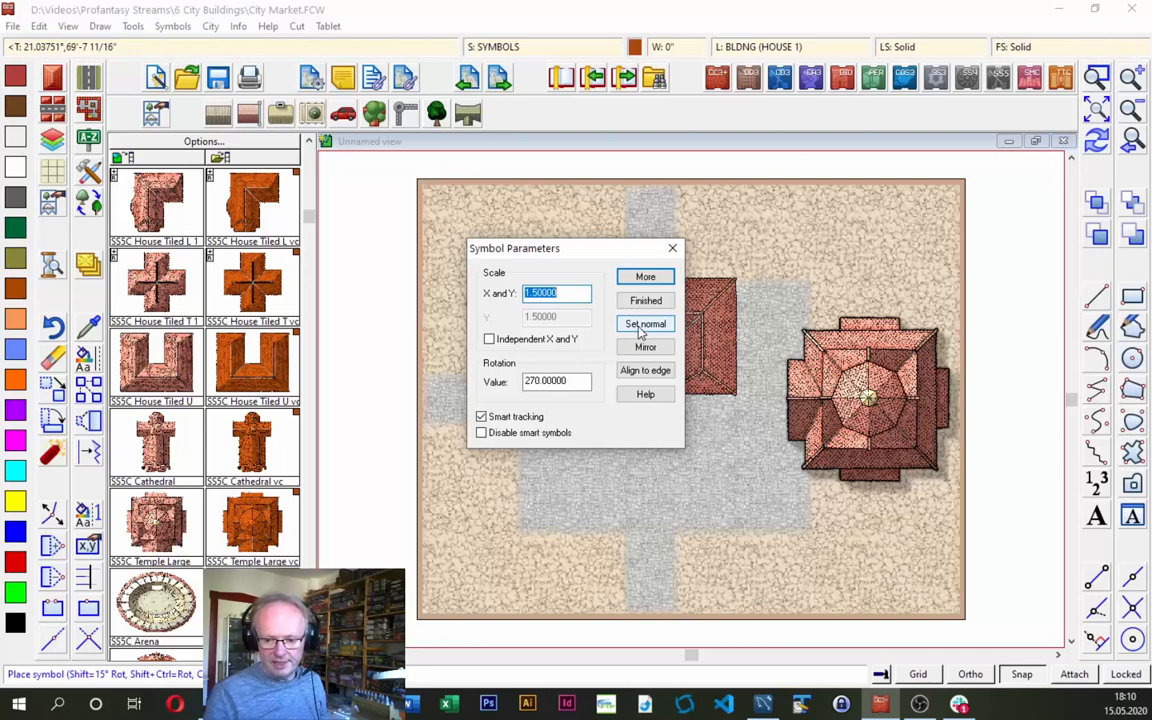
pyautogui.click(643, 330)
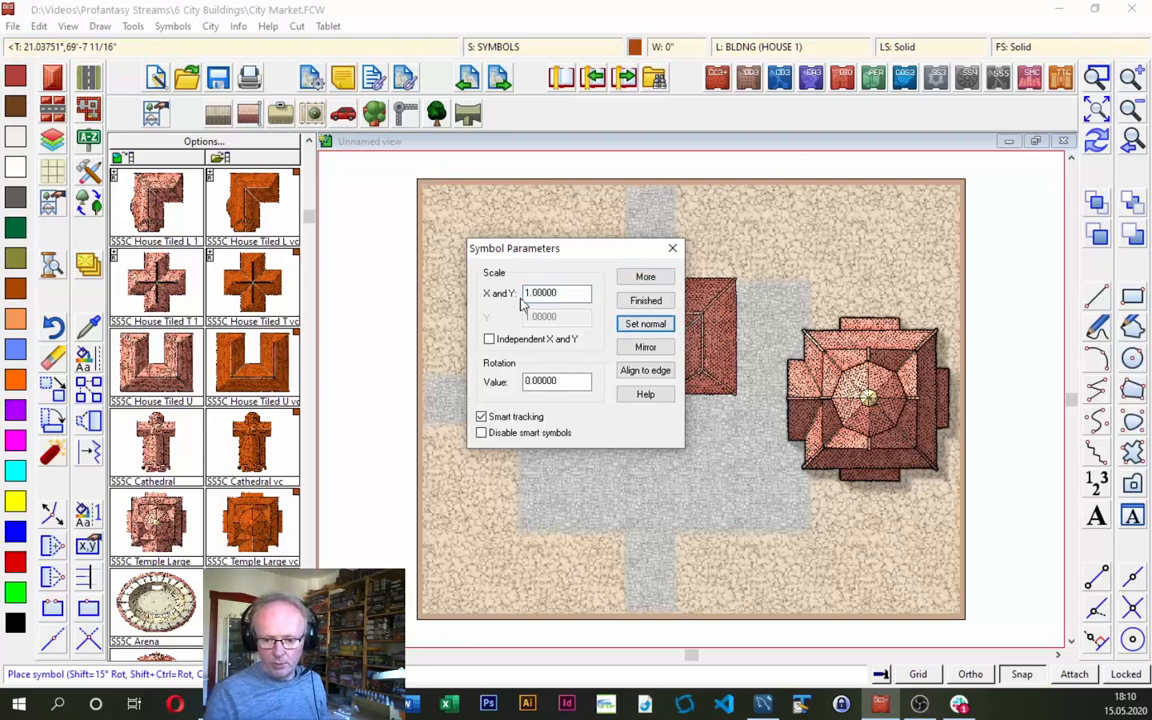
pyautogui.click(645, 300)
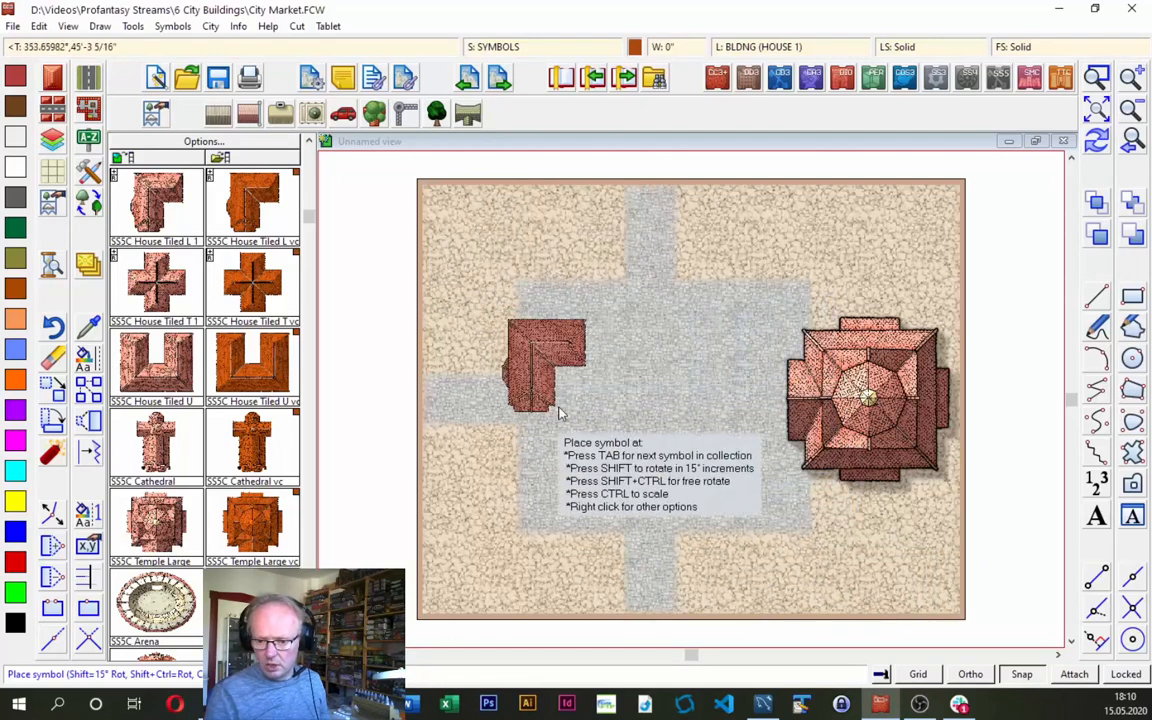
# Place three L-shaped tiled houses along the square: one just north of the west road and one on each side of the north road.
pyautogui.press('shift')
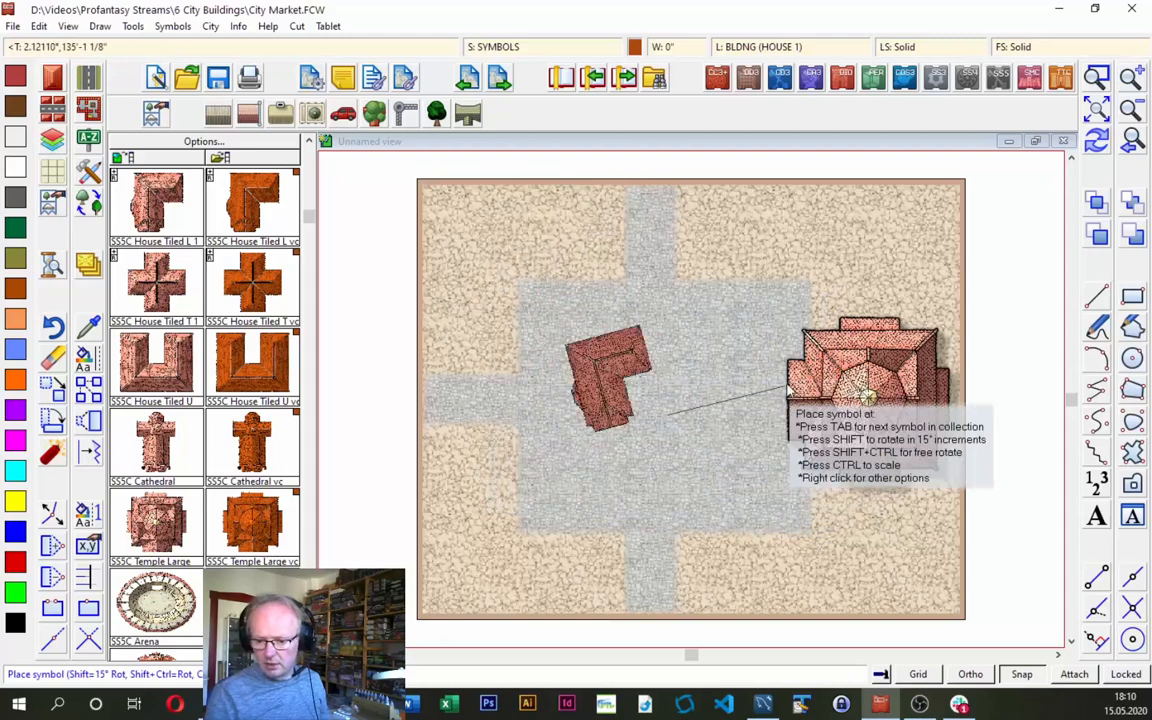
pyautogui.click(740, 422)
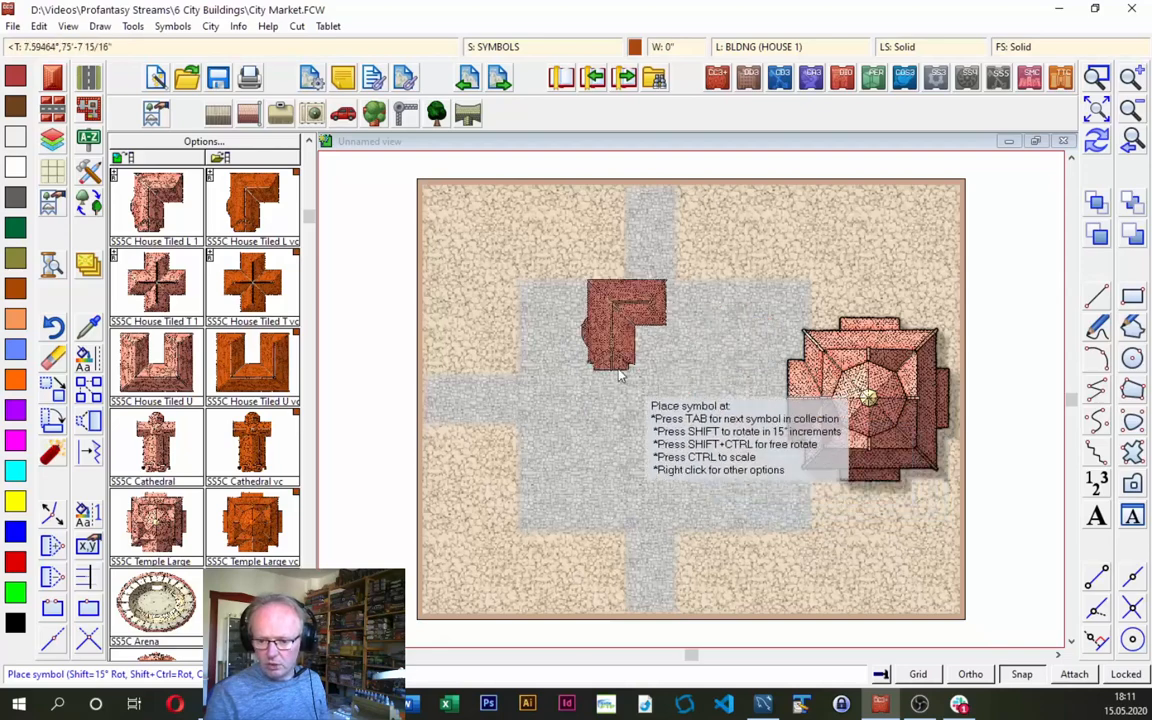
pyautogui.click(511, 338)
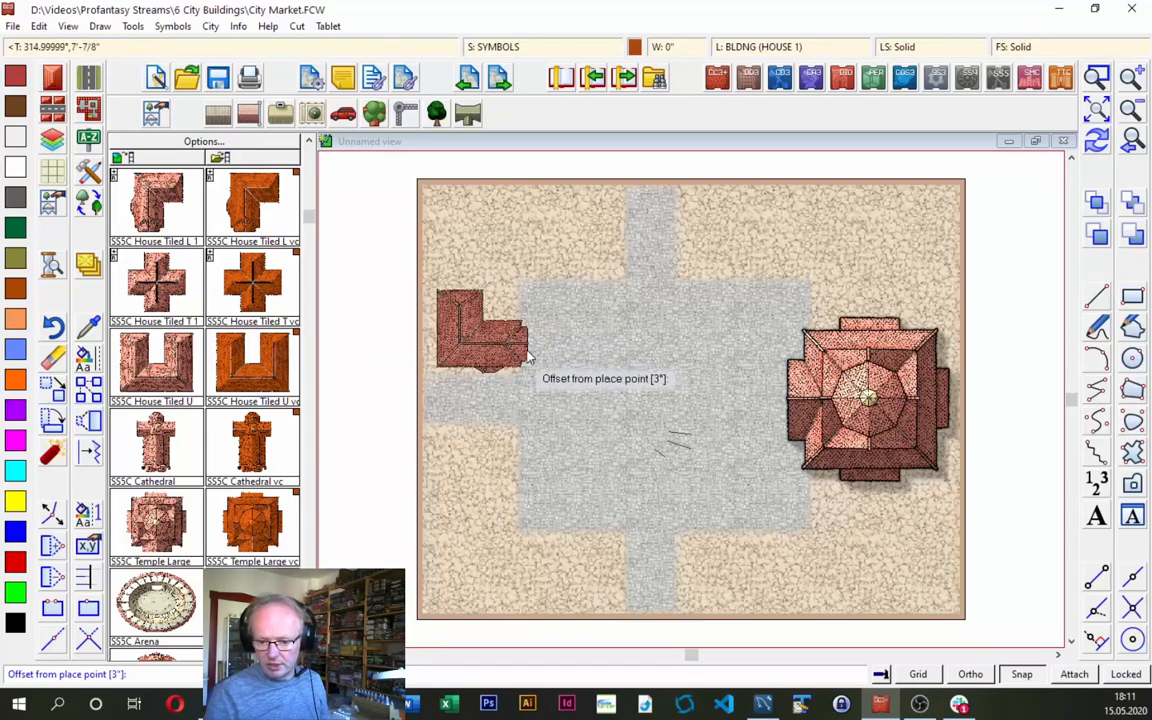
pyautogui.click(530, 358)
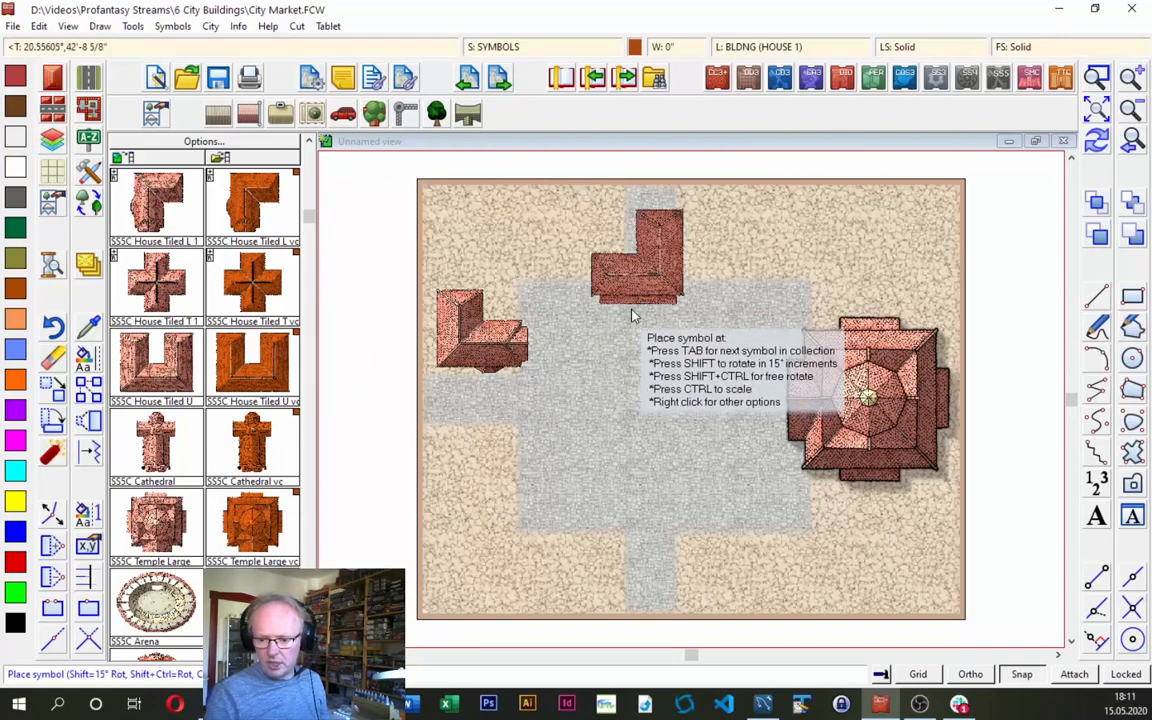
pyautogui.click(578, 297)
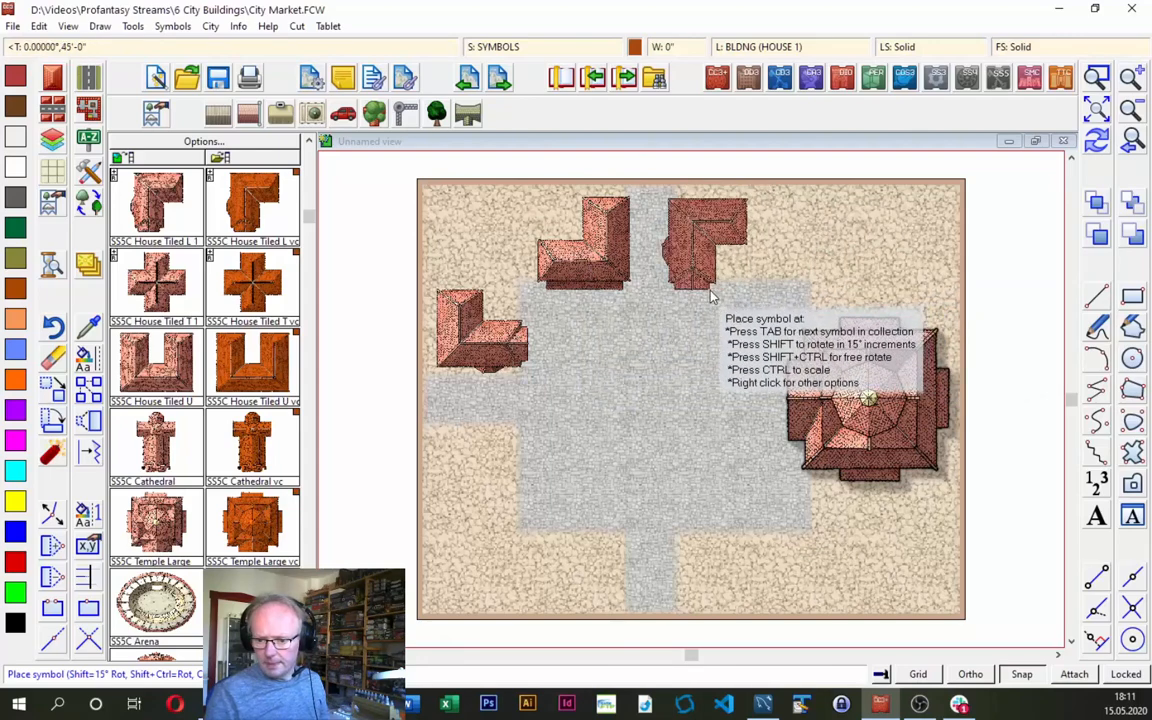
pyautogui.click(706, 296)
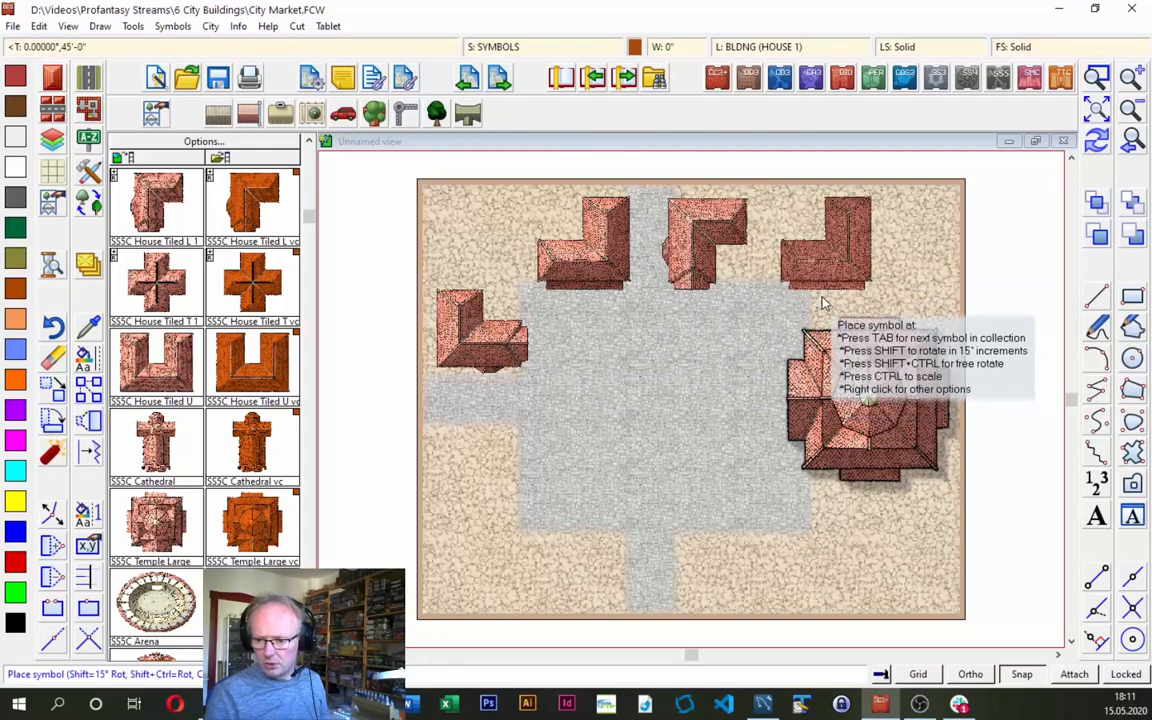
# Place an SS5C House Tiled U east of the south road and an SS5C House Tiled T 1 on the square's west edge, south of the west road.
pyautogui.click(155, 372)
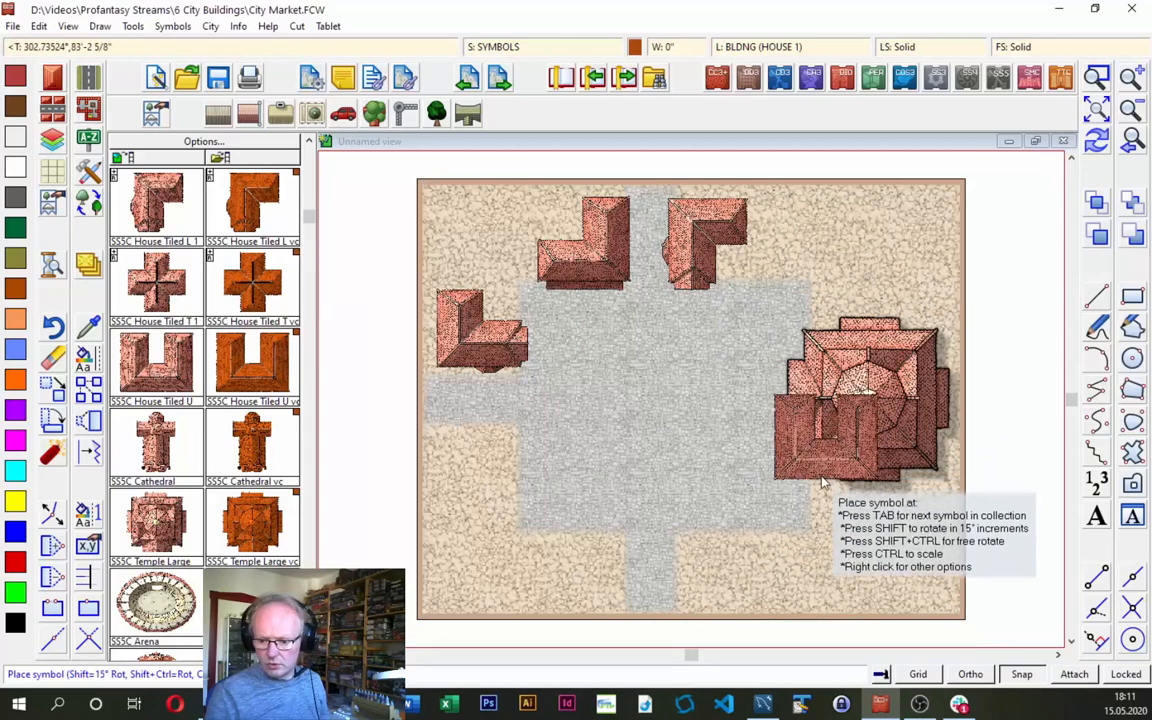
pyautogui.click(746, 541)
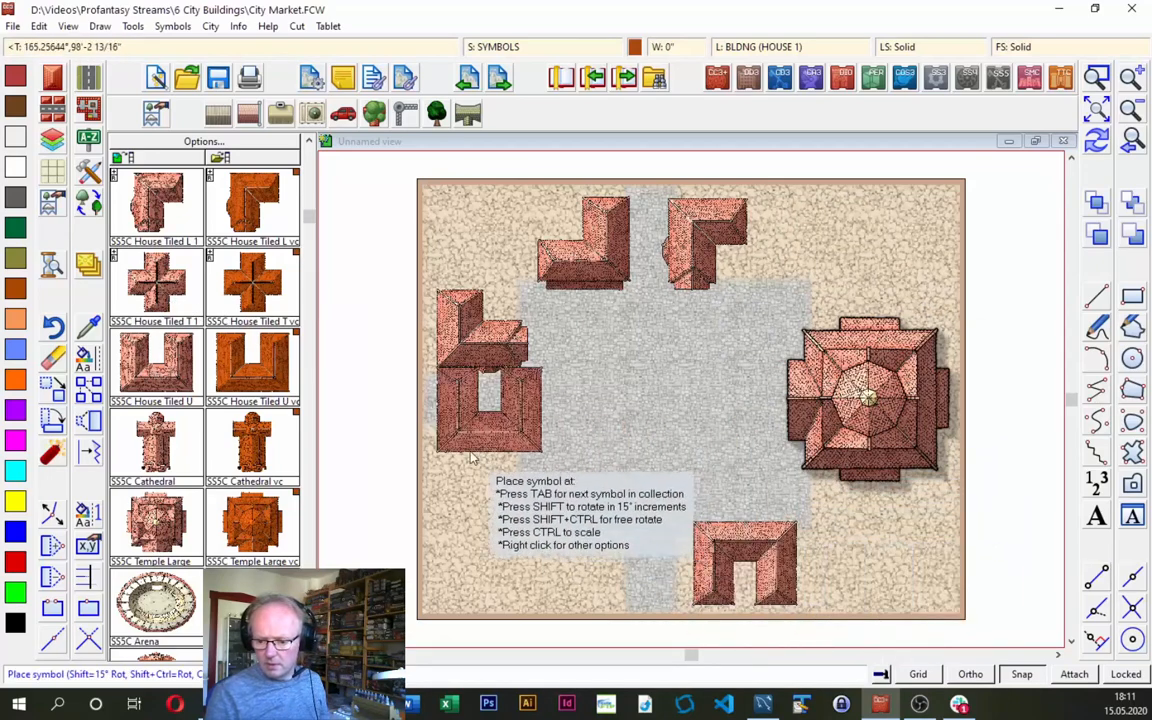
pyautogui.click(160, 290)
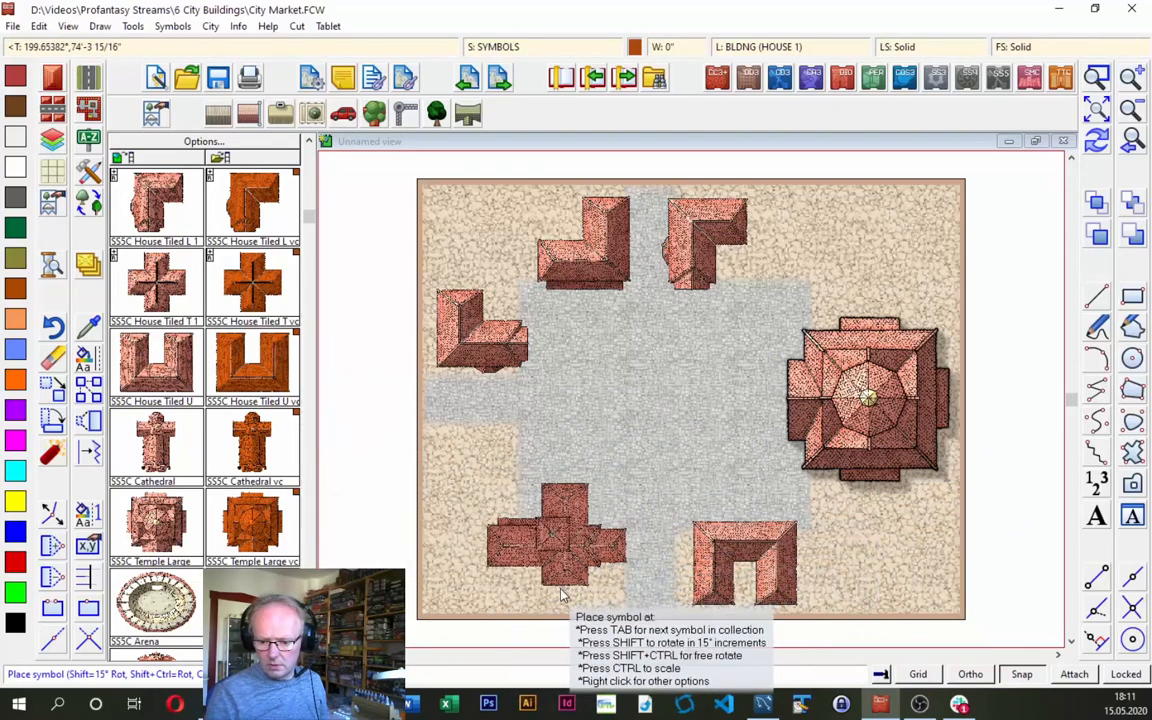
pyautogui.click(518, 487)
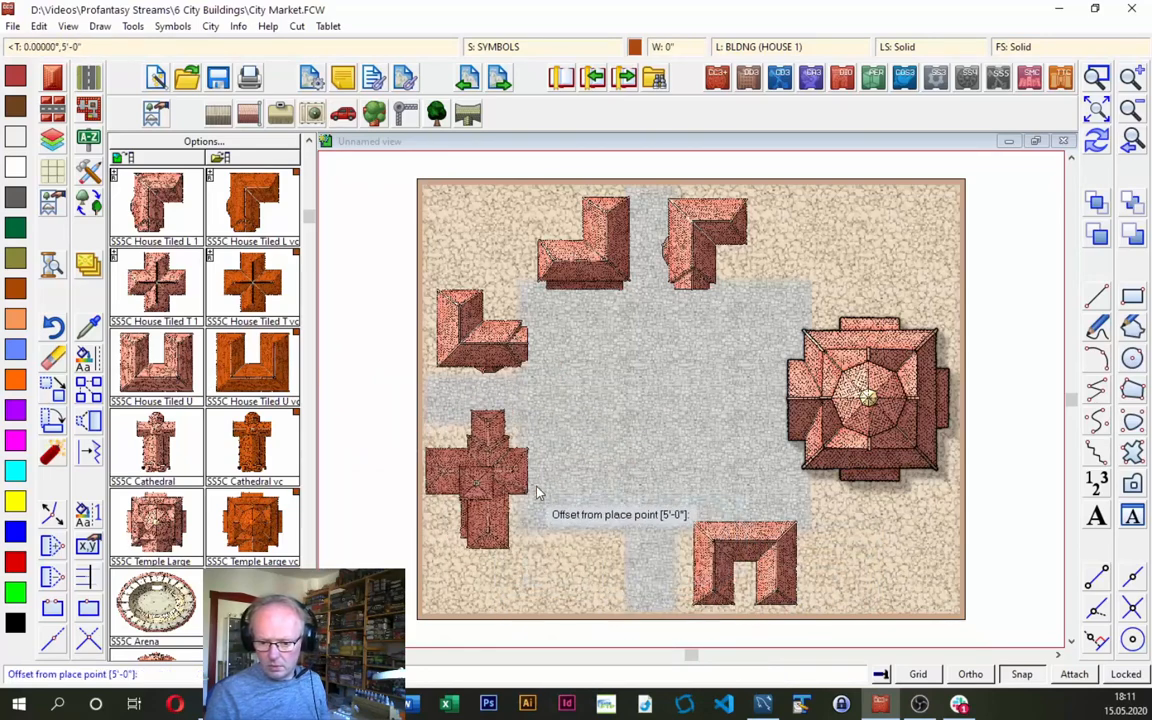
pyautogui.click(544, 493)
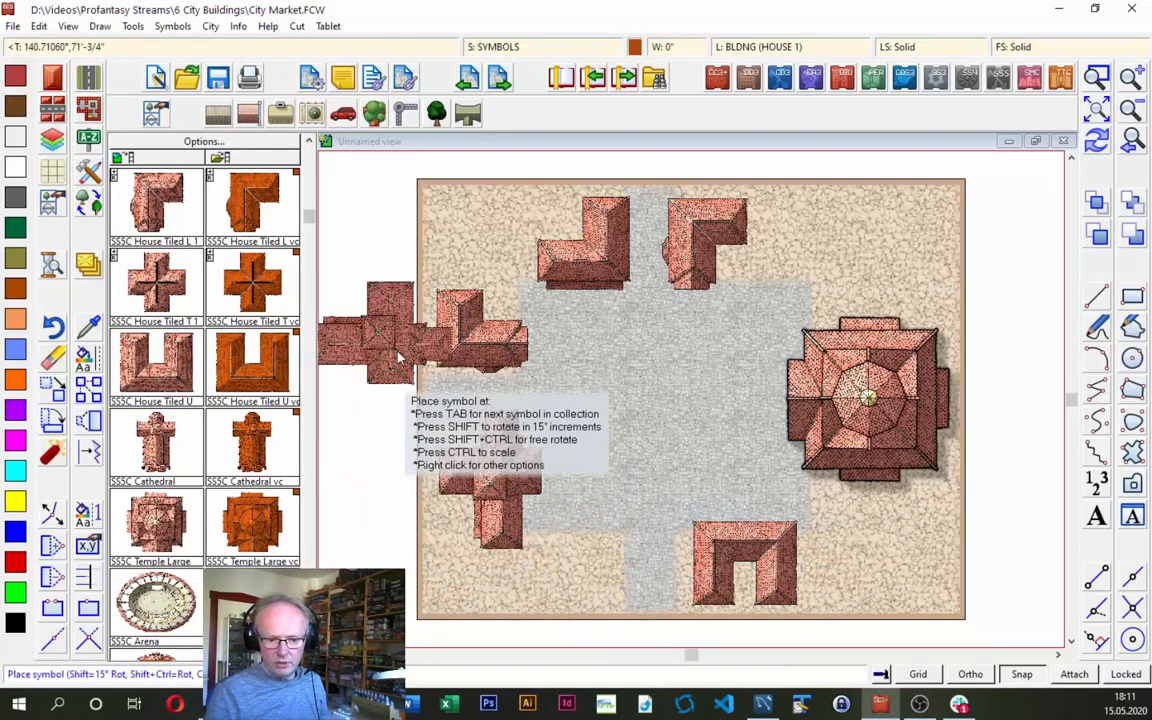
# Place an L-shaped tiled house on the west side of the south road by the map's southern border, and redraw the map.
pyautogui.press('Tab')
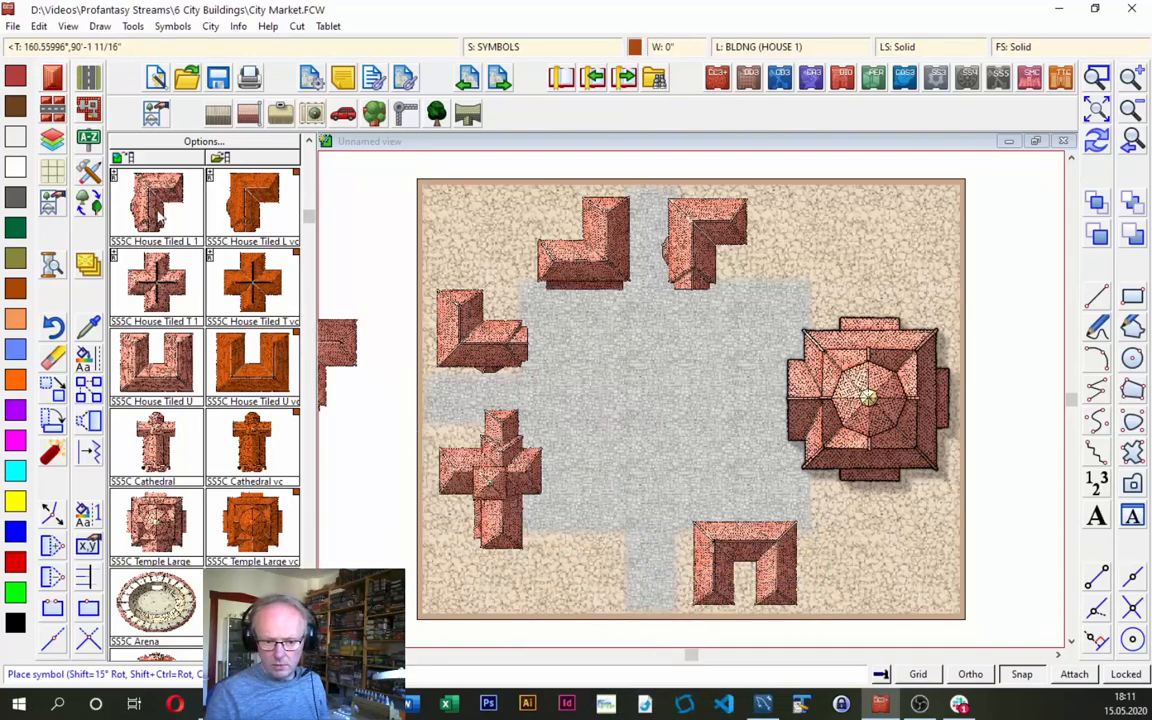
pyautogui.click(588, 610)
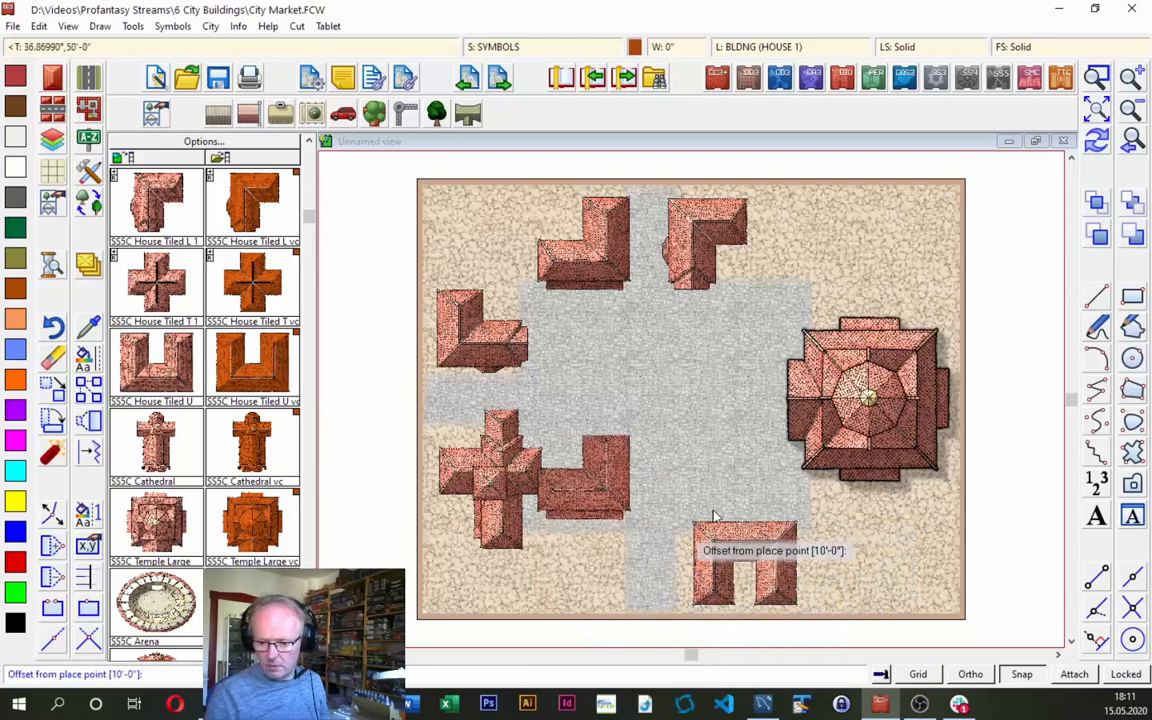
pyautogui.click(508, 632)
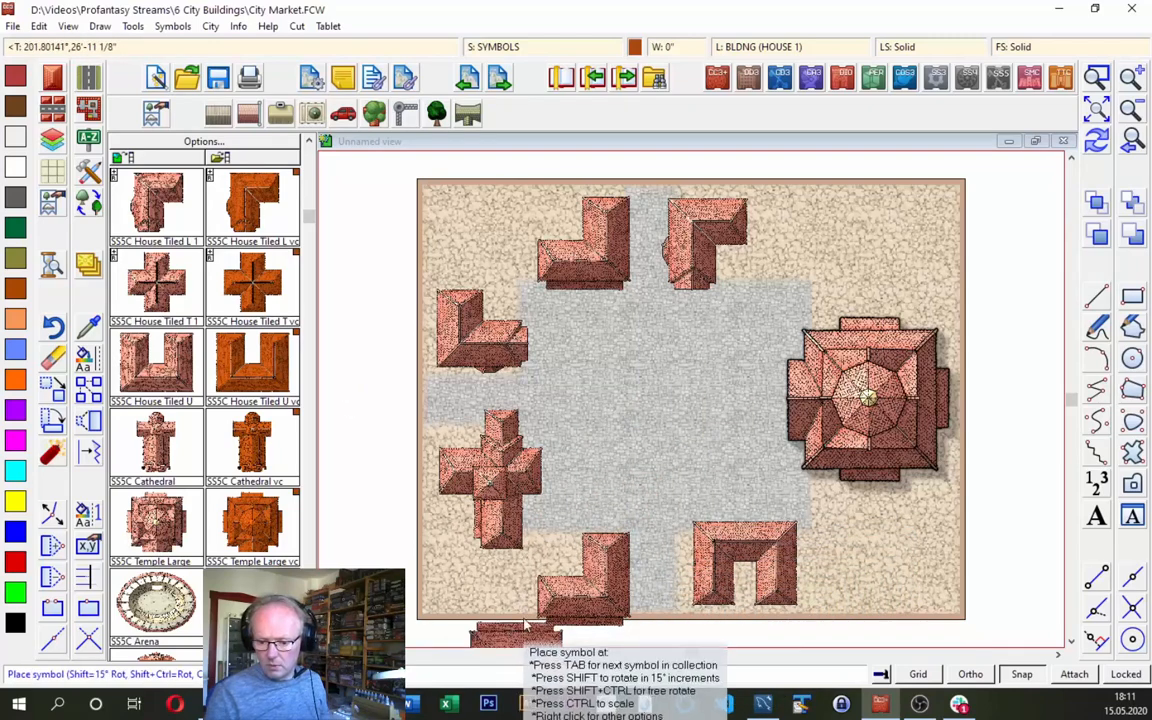
pyautogui.click(1097, 141)
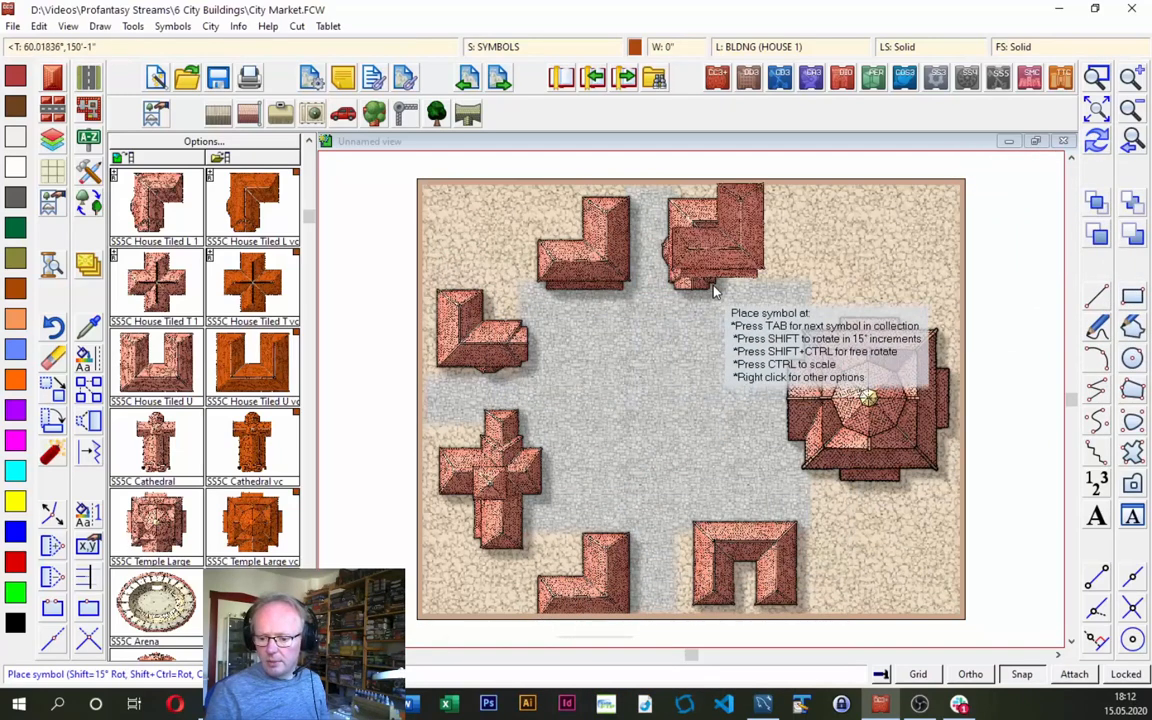
# Place a cross-shaped SS5C House Tiled T 1 north of the temple at scale 1 and rotation 0.
pyautogui.click(160, 290)
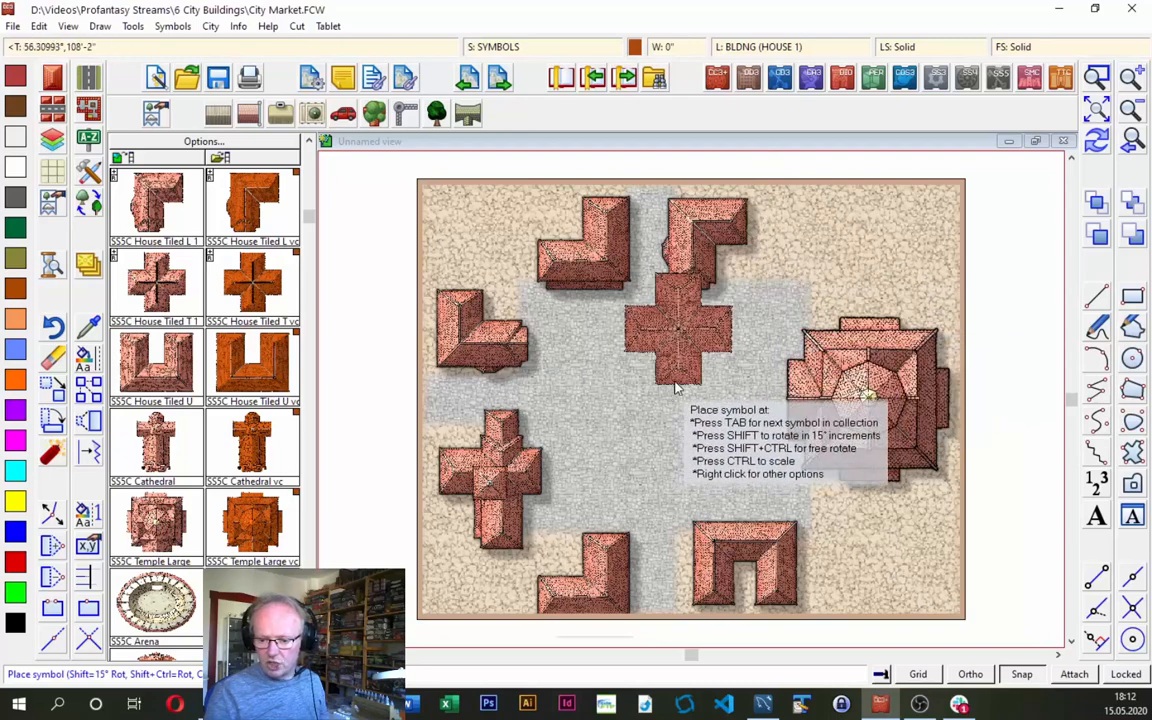
pyautogui.rightClick(558, 356)
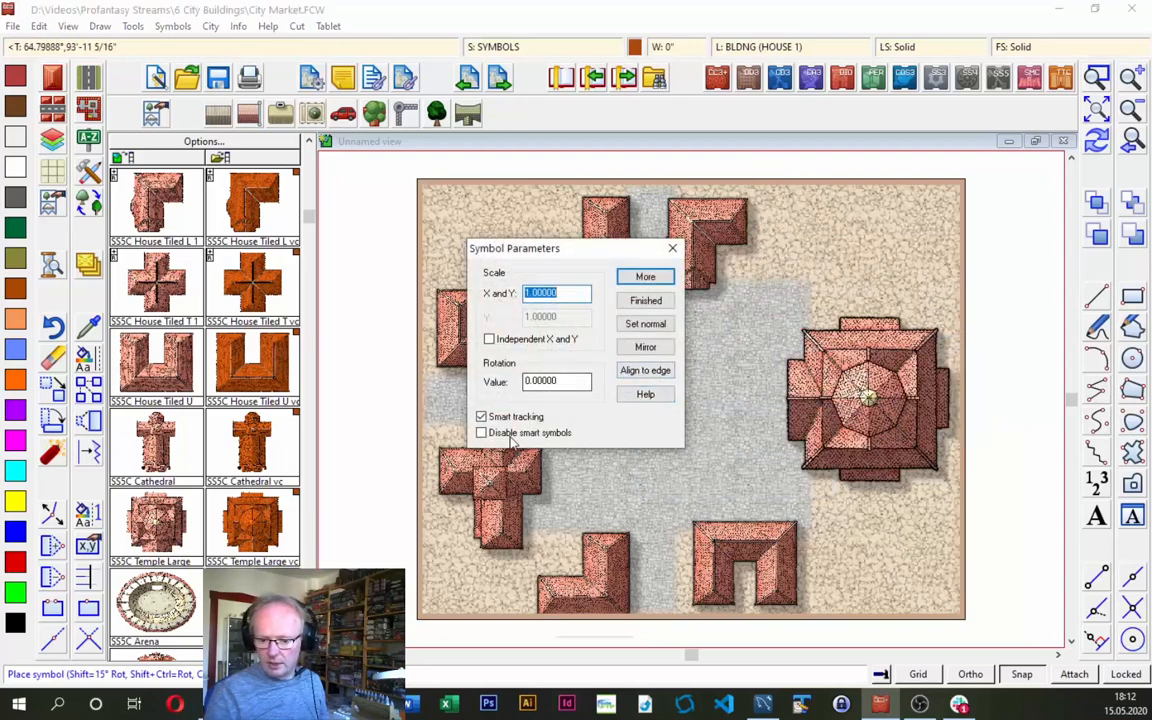
pyautogui.click(646, 278)
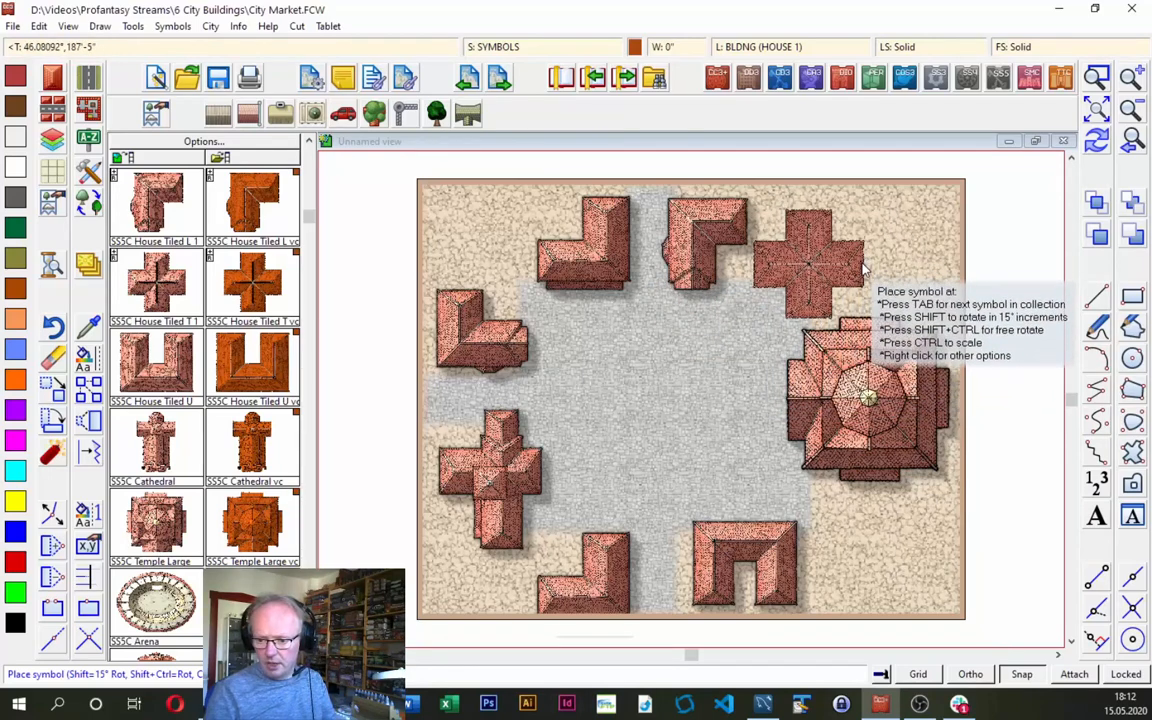
pyautogui.click(822, 250)
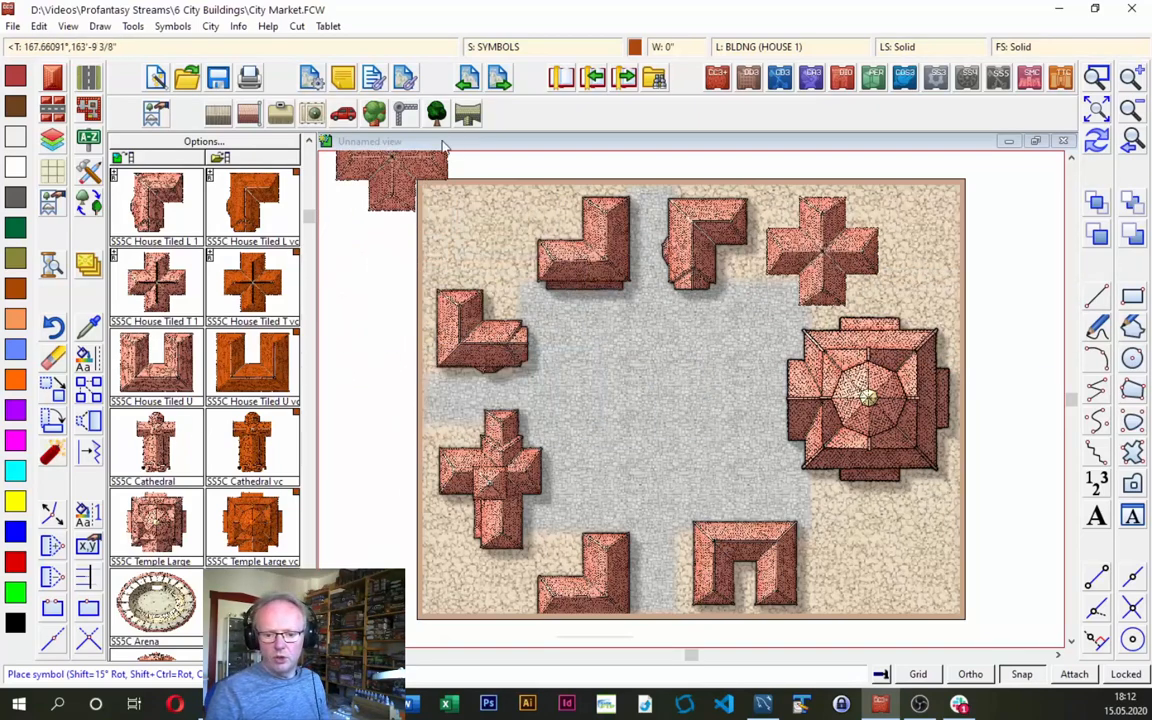
# Try teal (color 67) as the current color for the varicolor symbols and restore orange-brown.
pyautogui.click(634, 47)
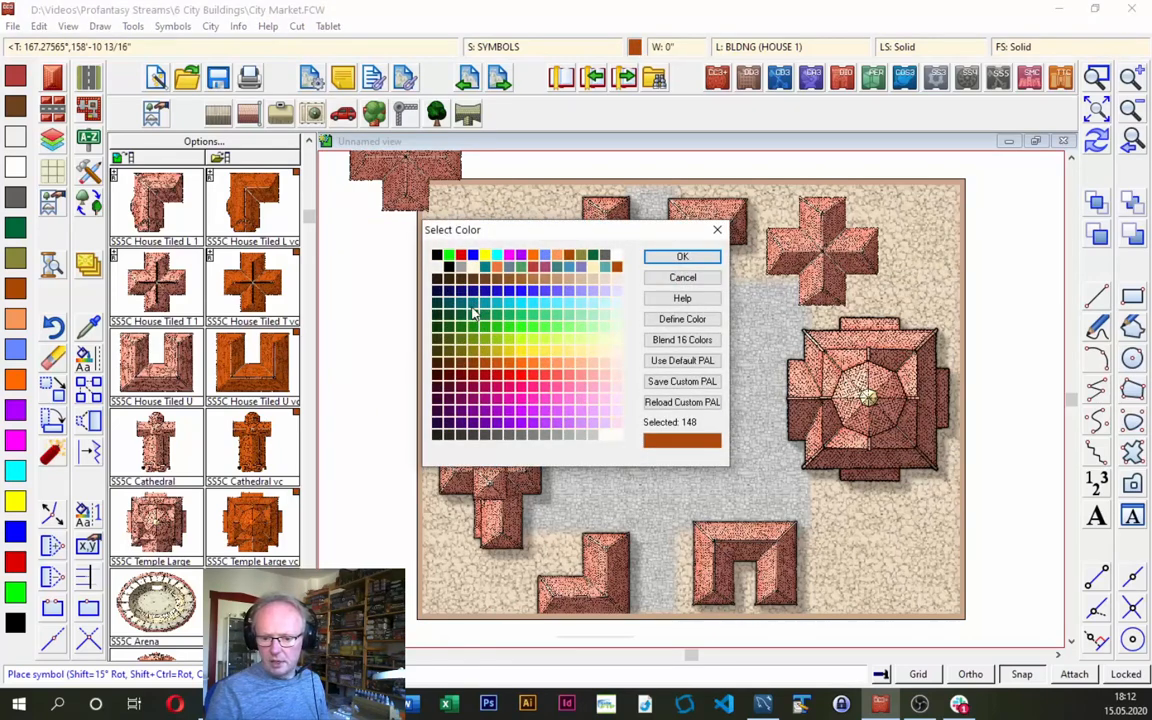
pyautogui.click(672, 258)
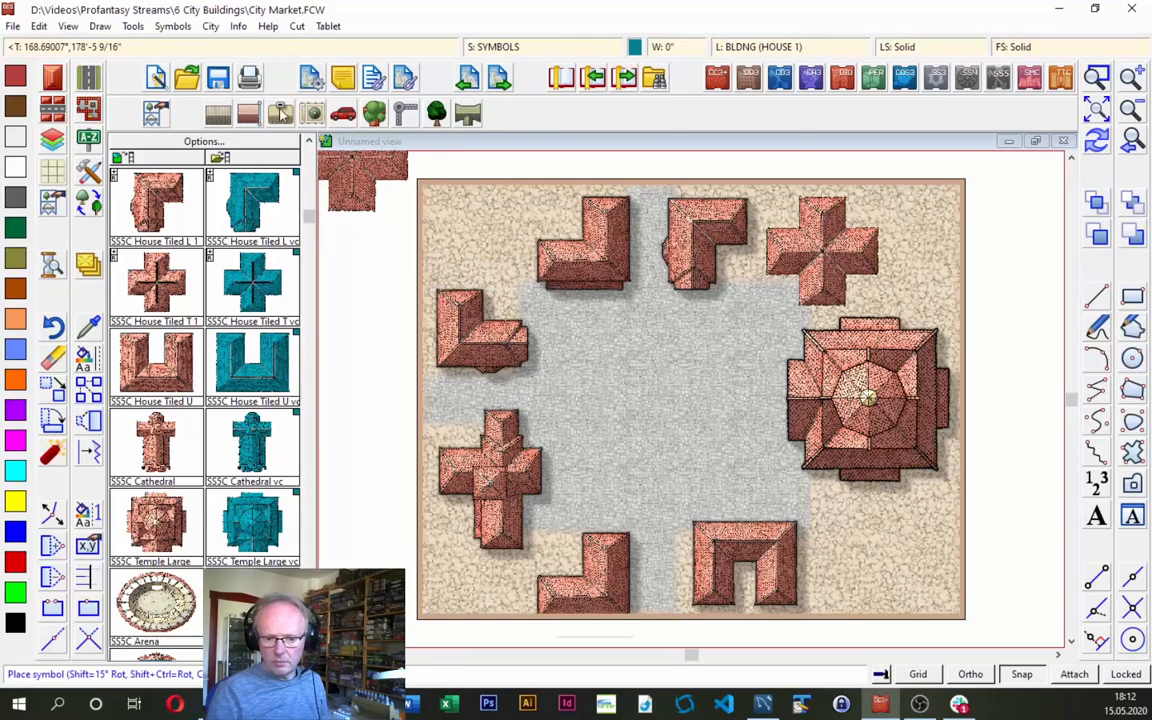
pyautogui.click(634, 47)
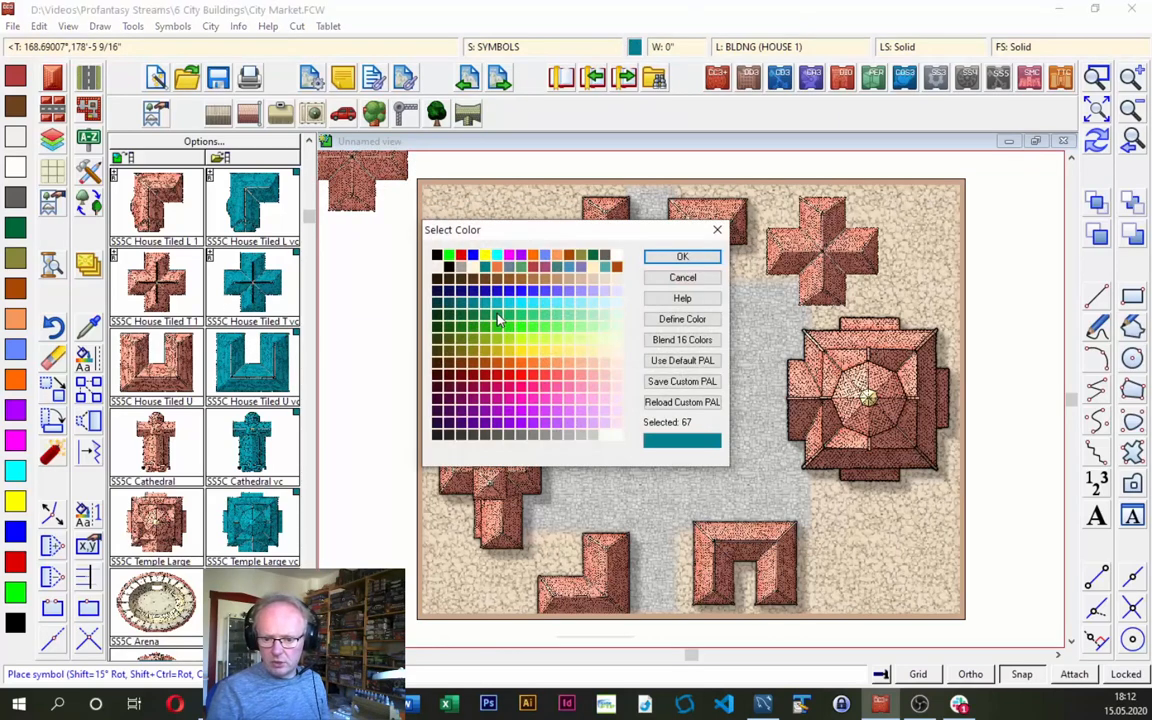
pyautogui.click(688, 260)
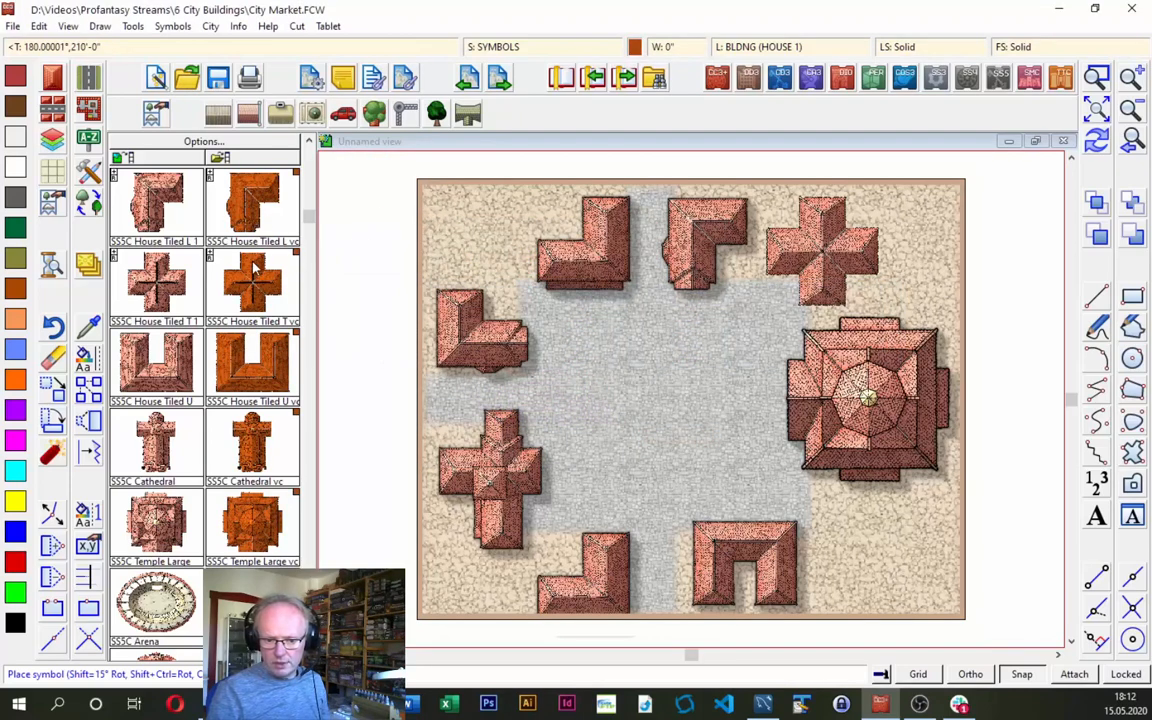
# Place an orange-brown SS5C House Tiled L vc in the map's northwest corner and a House Tiled U vc south of the temple, opening west.
pyautogui.click(533, 243)
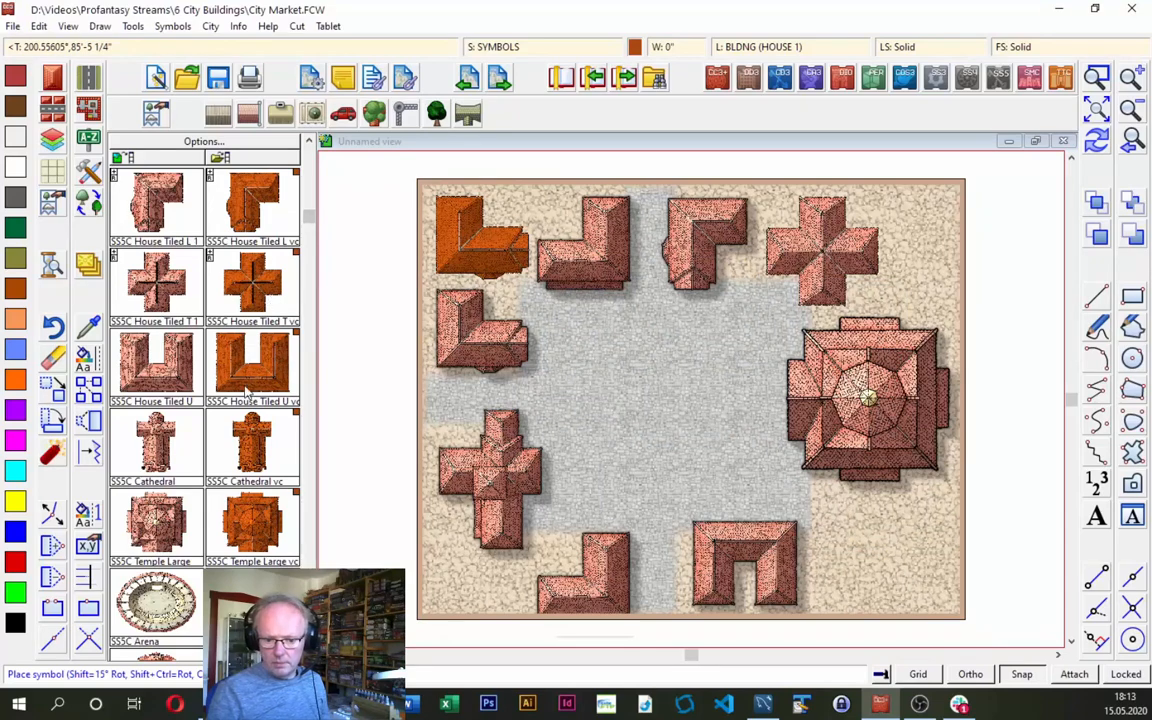
pyautogui.click(262, 425)
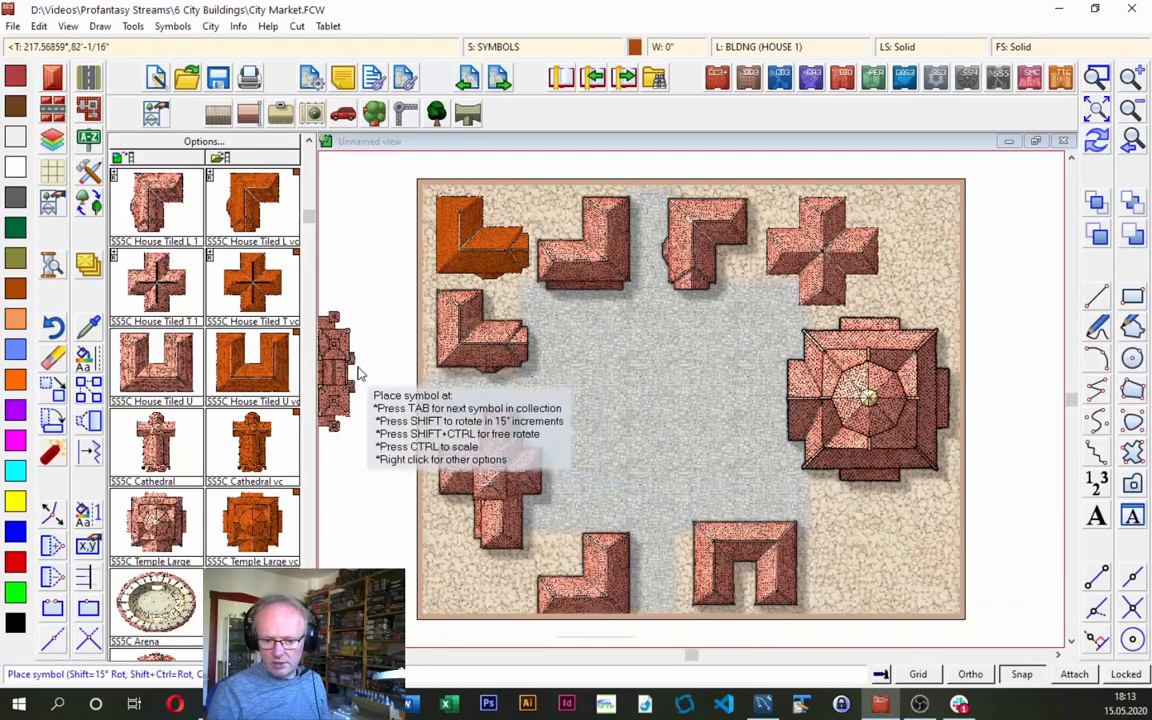
pyautogui.click(289, 364)
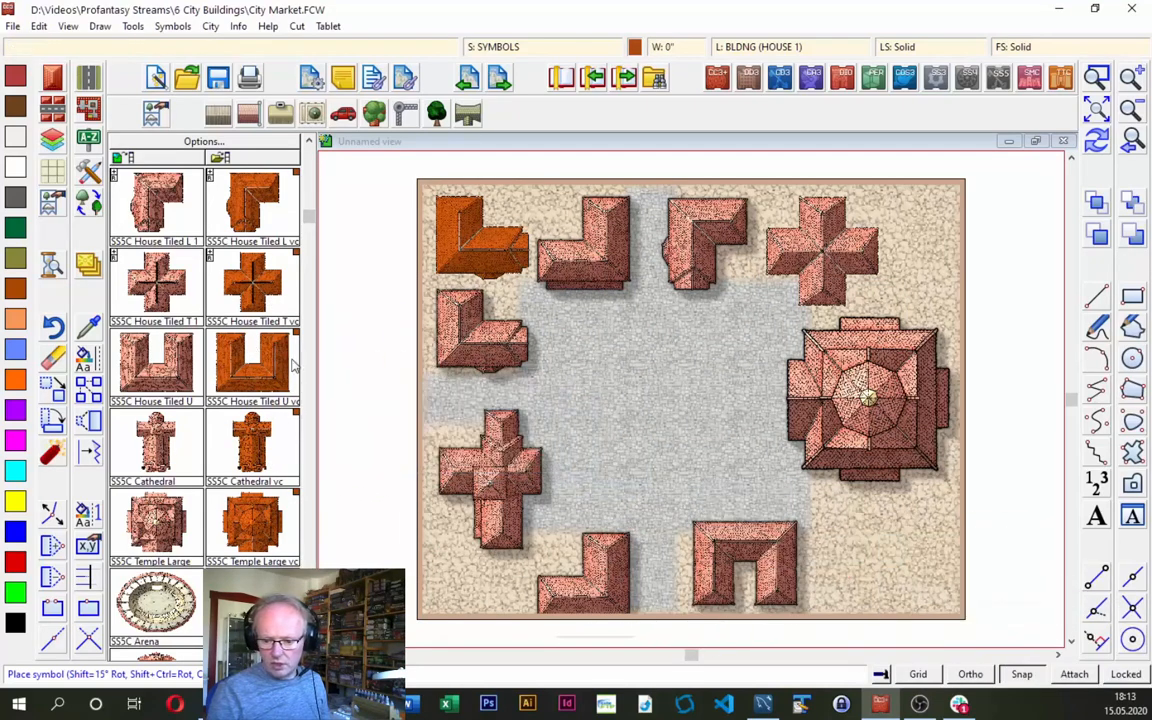
pyautogui.click(895, 557)
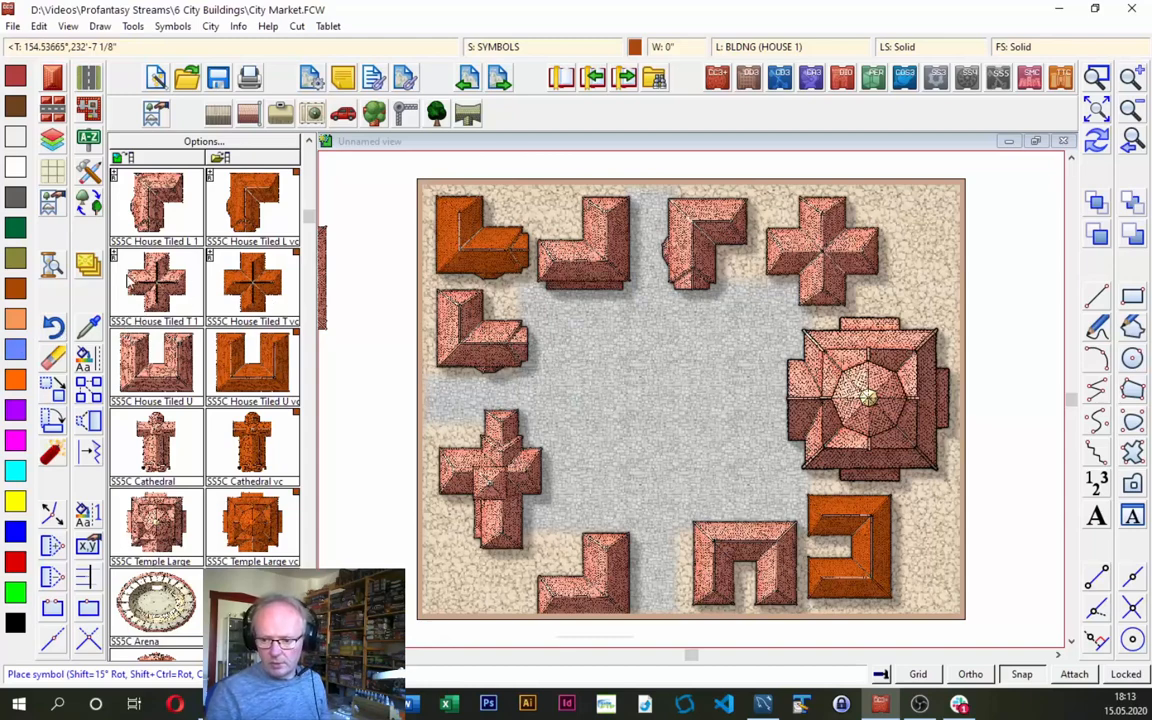
# Place two SS5C House Tiled L variants, one in the map's northeast corner and one in its southwest corner.
pyautogui.click(117, 193)
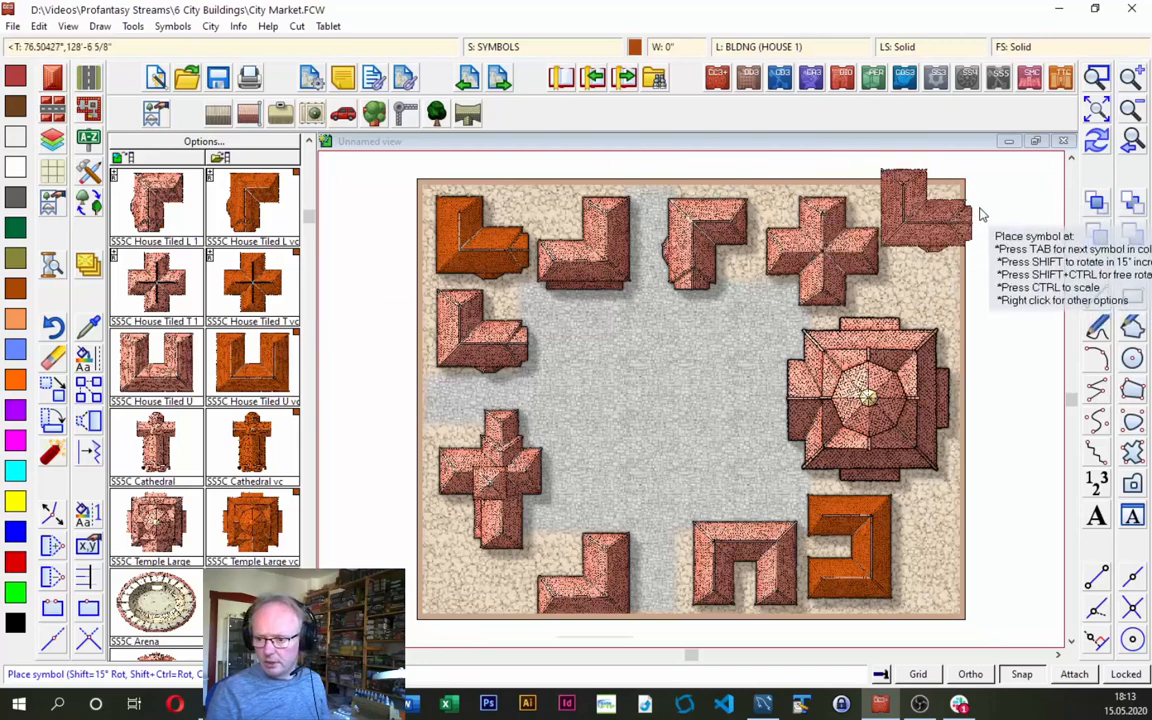
pyautogui.press('Tab')
pyautogui.click(982, 215)
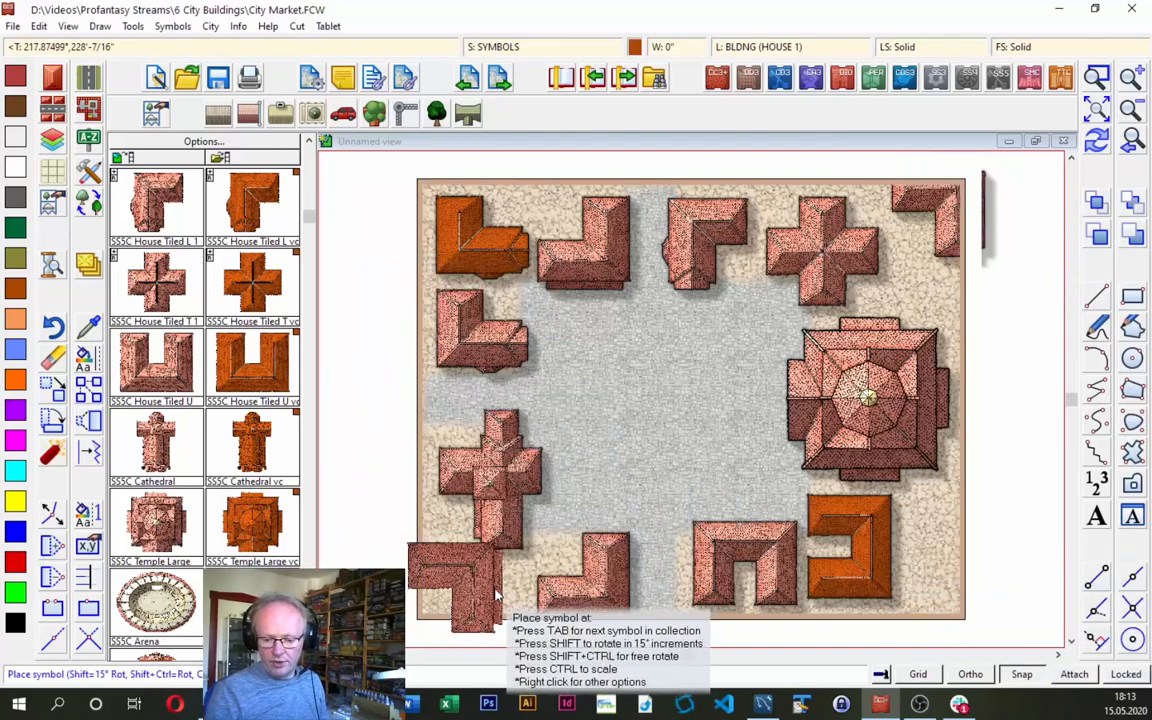
pyautogui.press('Tab')
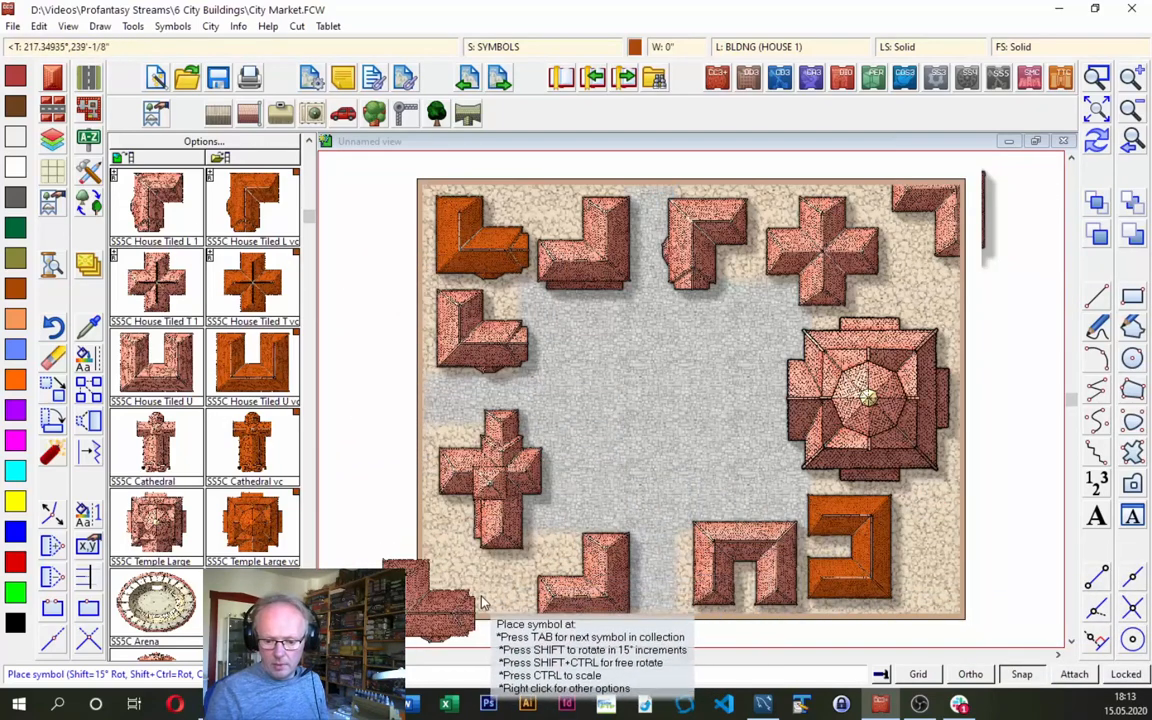
pyautogui.click(500, 597)
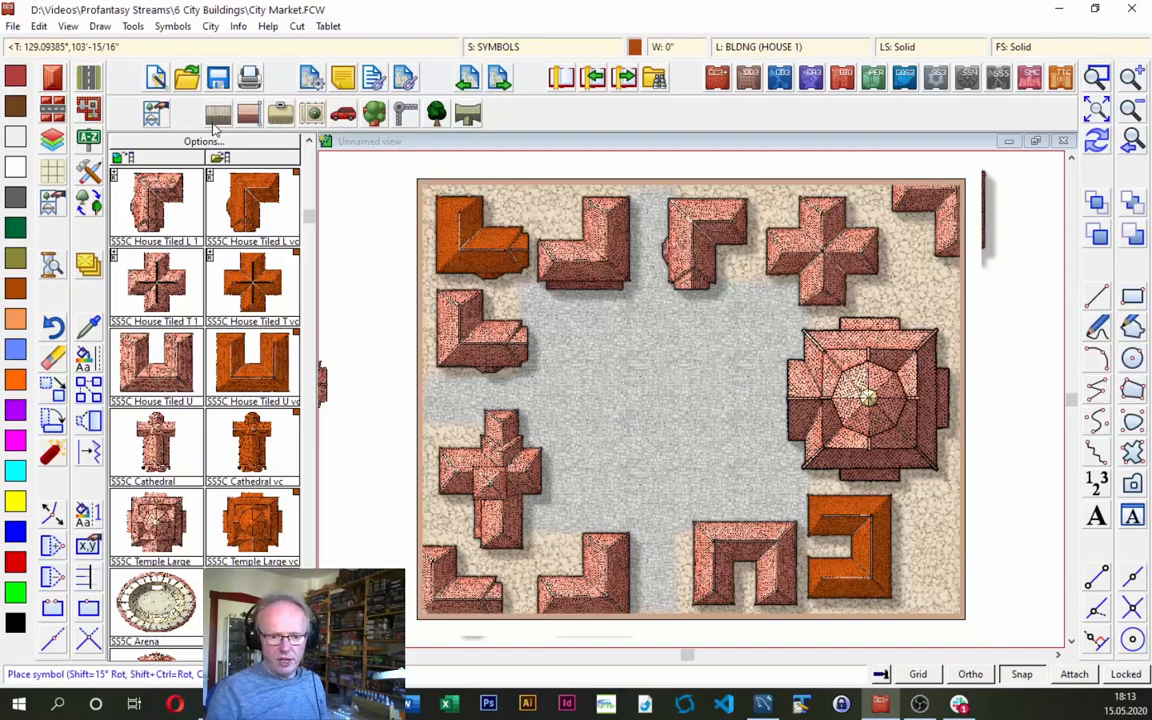
# Load the symbol catalog with the shingle buildings and expand it to the market stalls, fountains and statues.
pyautogui.click(218, 113)
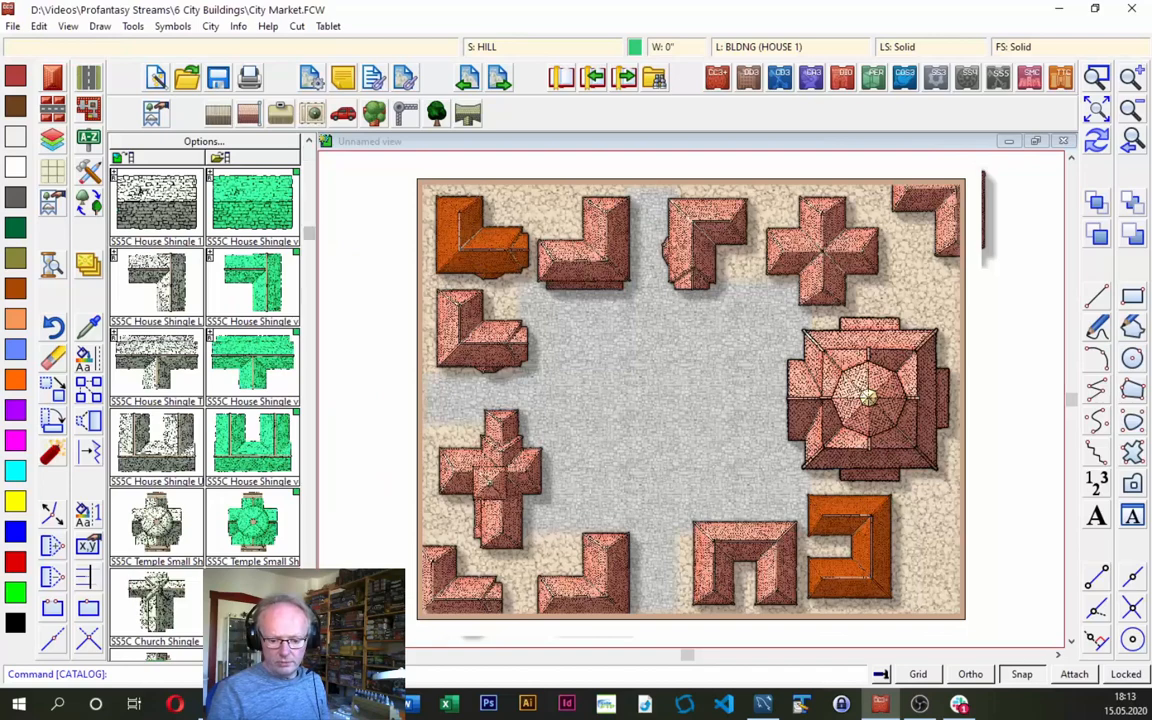
pyautogui.scroll(-5, 205, 400)
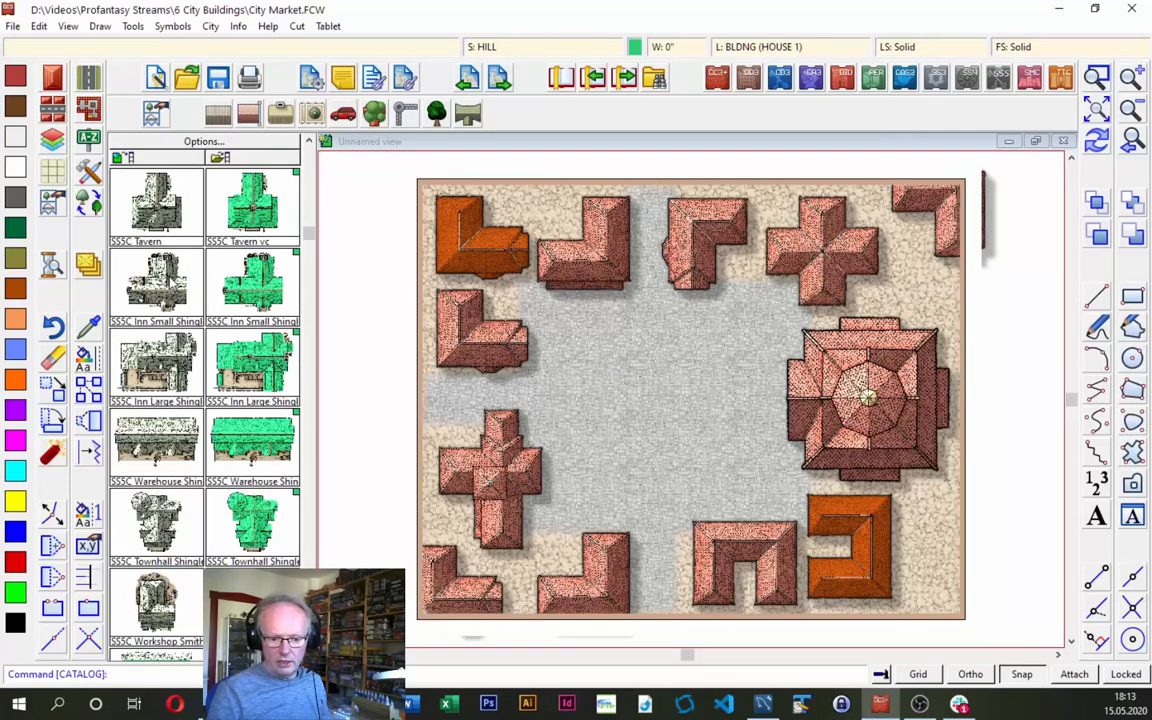
pyautogui.rightClick(169, 279)
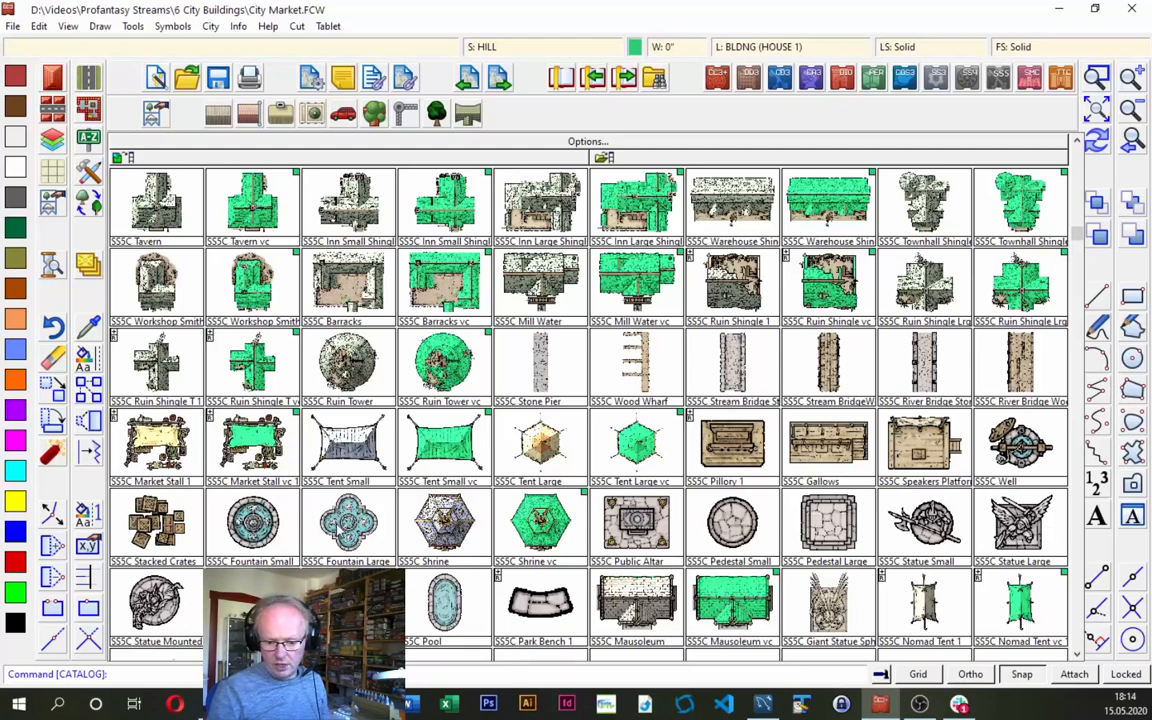
# Try placing a scaled-up SS5C Fountain Large in the middle of the square on the SYMBOLS sheet, and undo it.
pyautogui.click(348, 530)
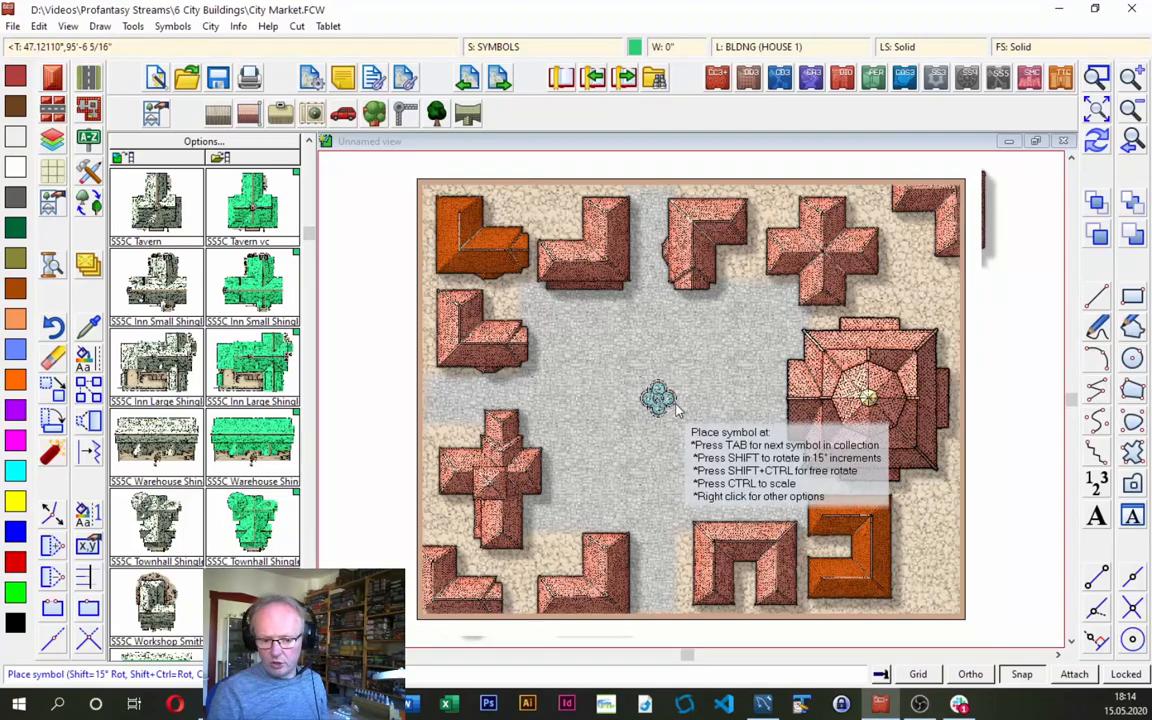
pyautogui.press('ctrl')
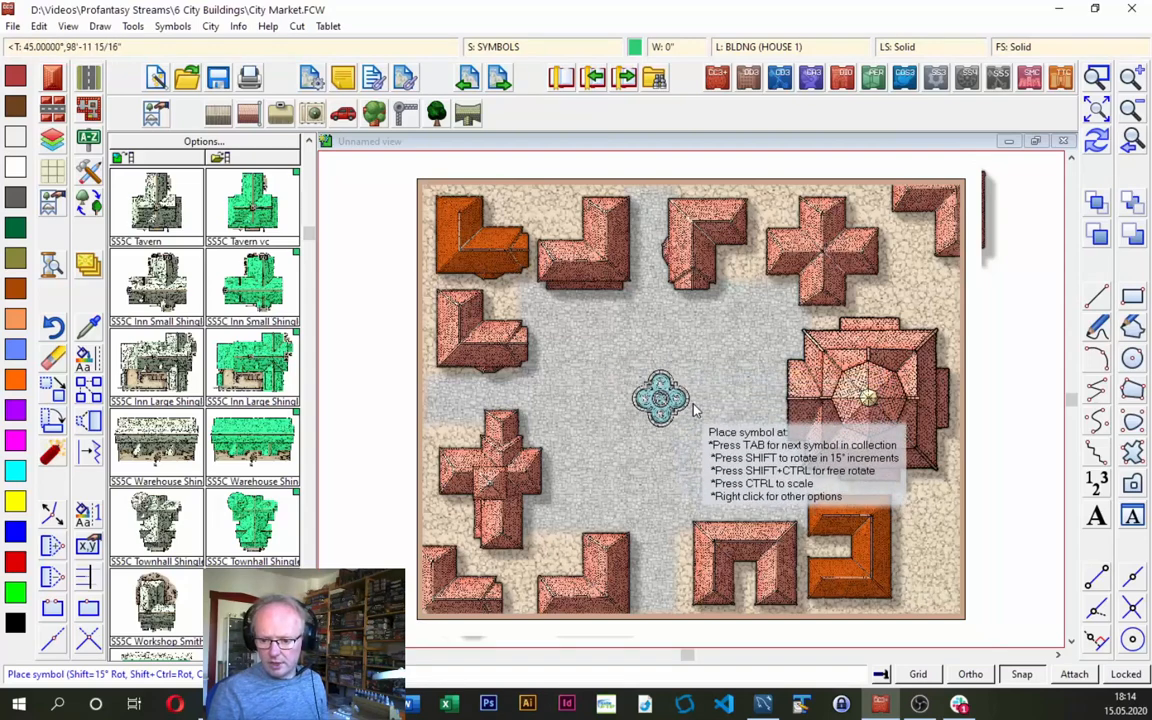
pyautogui.click(694, 408)
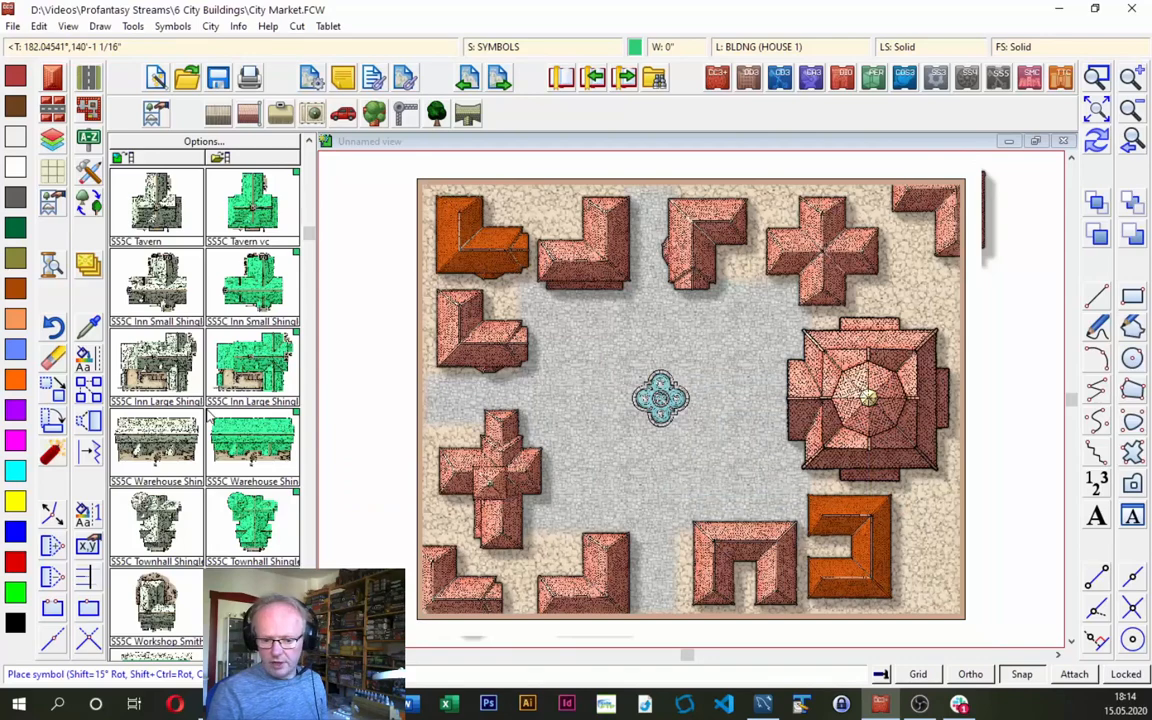
pyautogui.click(1097, 144)
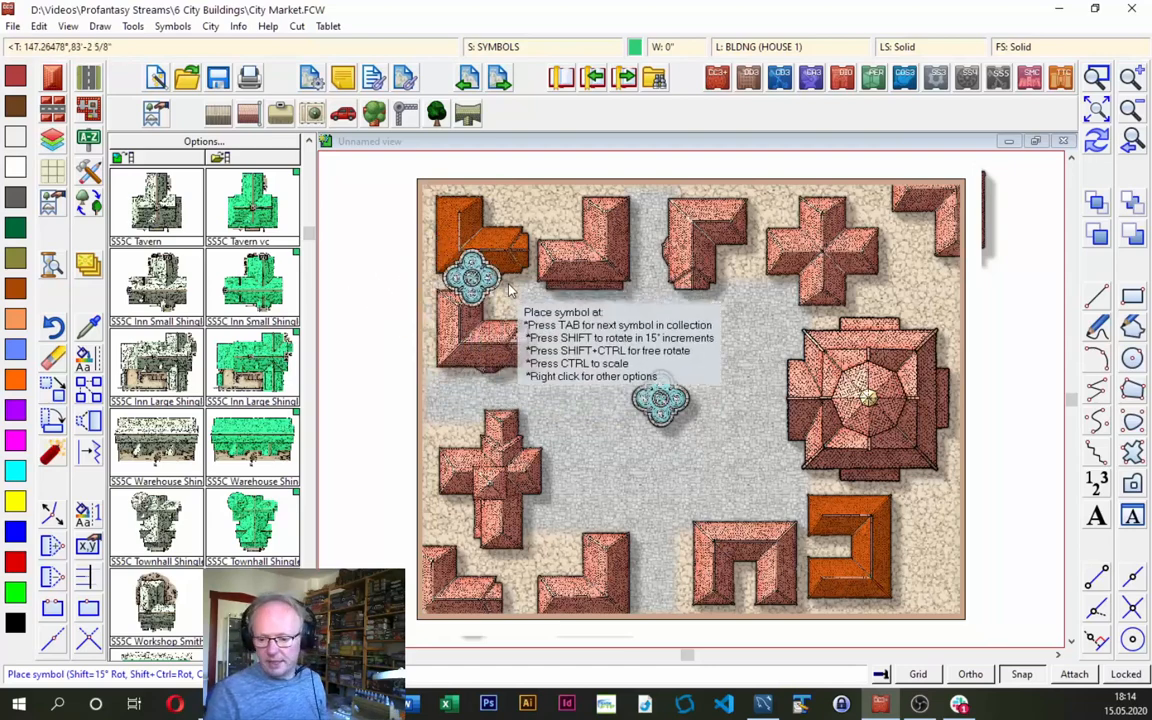
pyautogui.press('Escape')
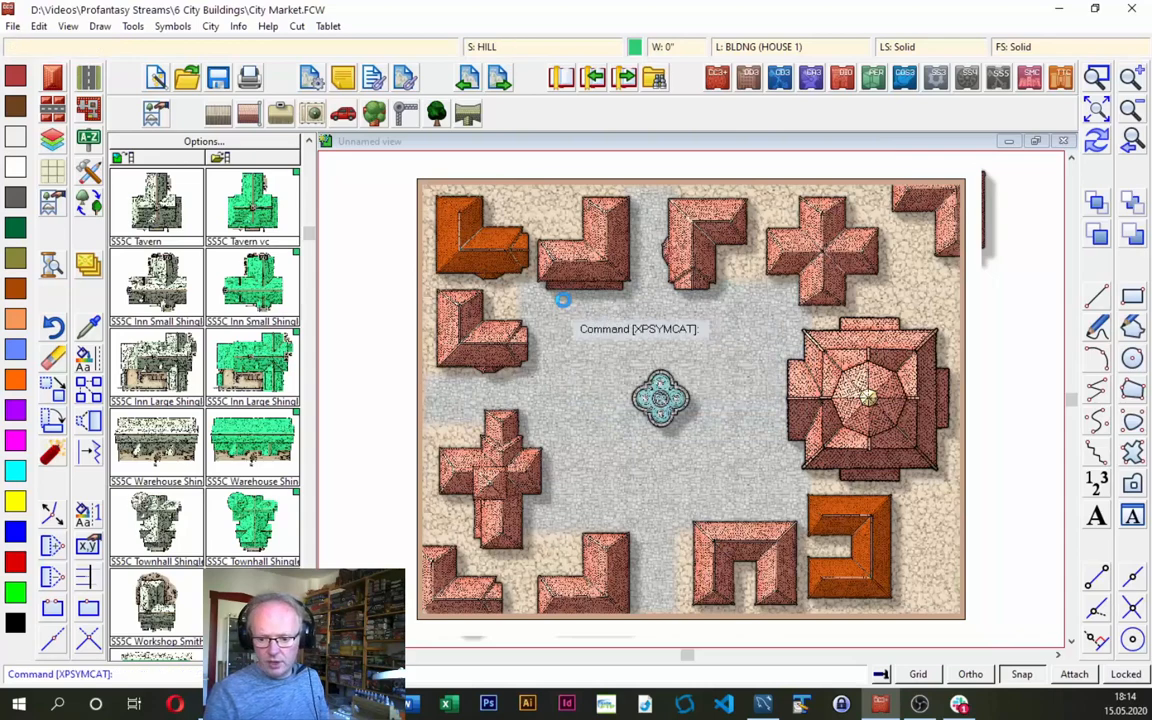
pyautogui.hotkey('ctrl', 'z')
# Make SYMBOLS LOW the current sheet and place an enlarged SS5C Fountain Large in the center of the square.
pyautogui.rightClick(252, 360)
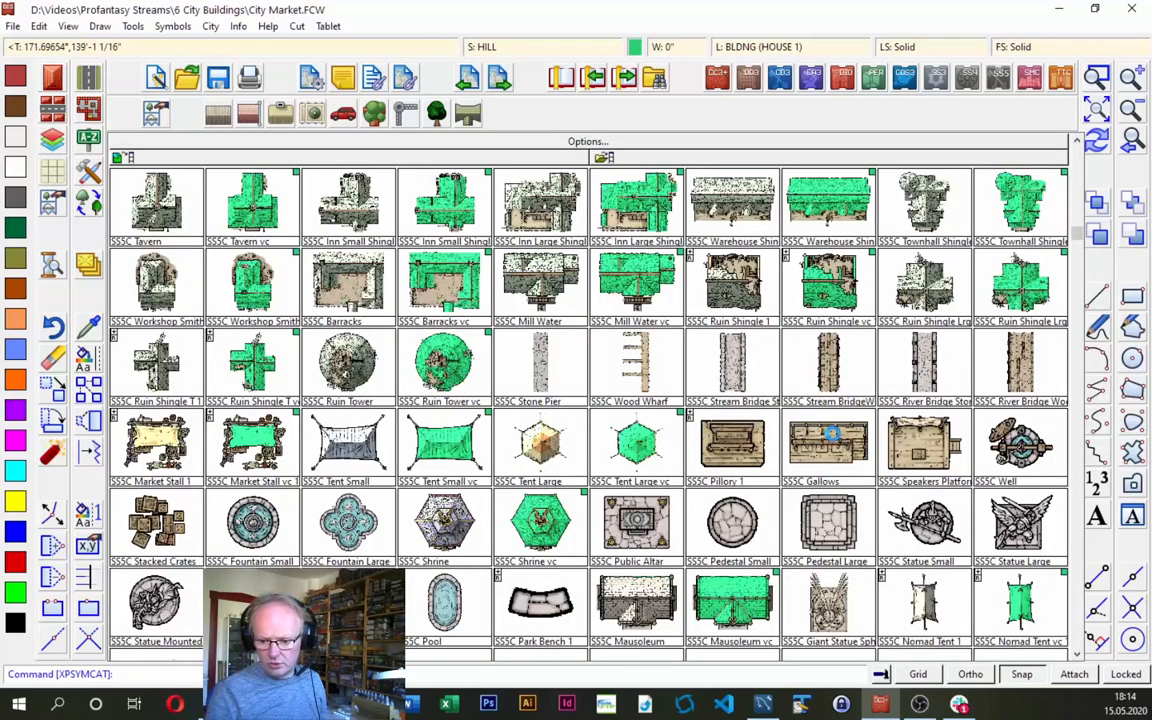
pyautogui.click(349, 522)
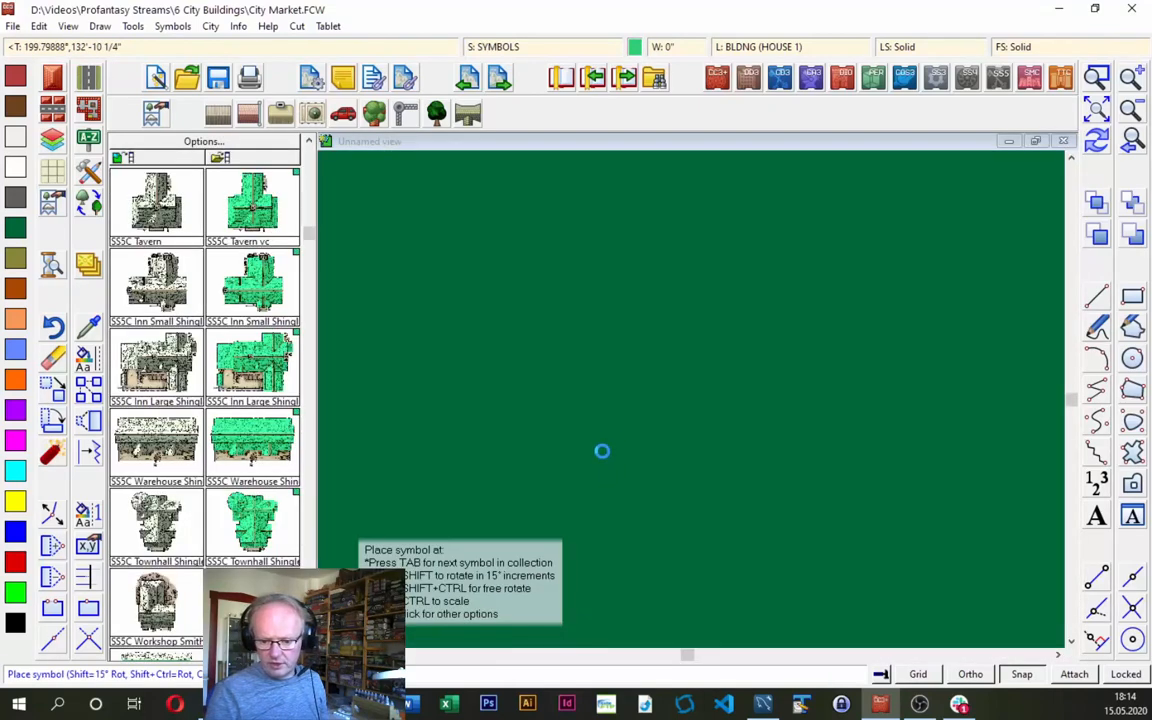
pyautogui.click(503, 52)
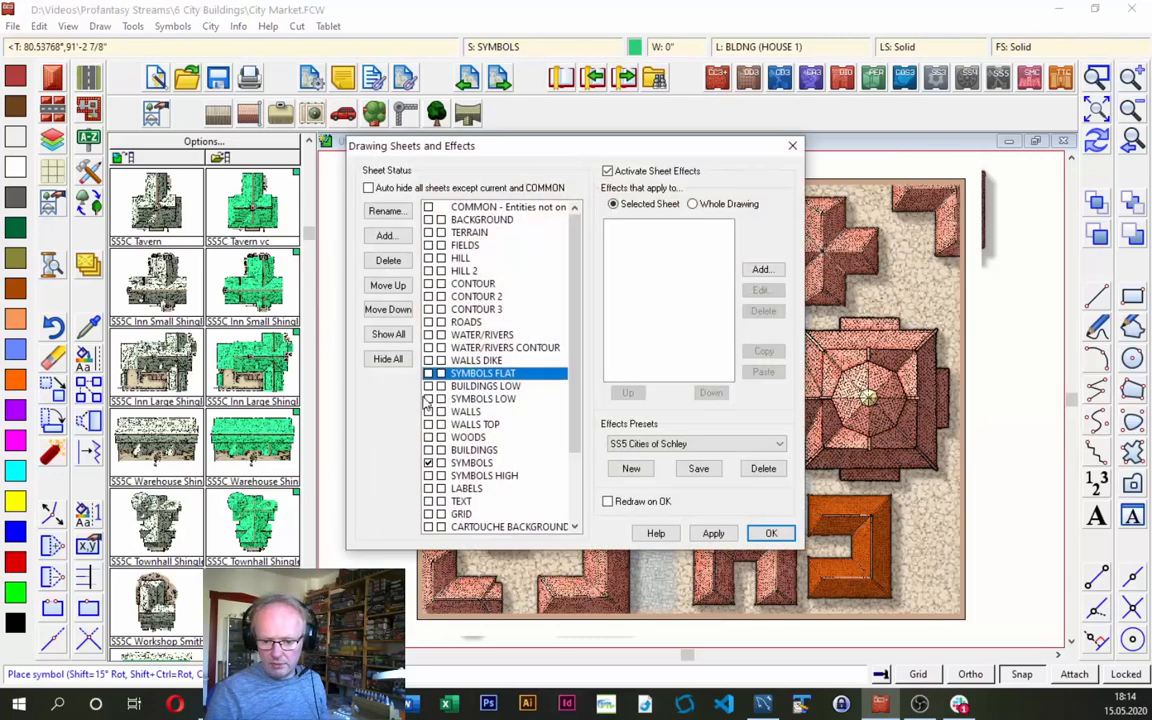
pyautogui.click(430, 400)
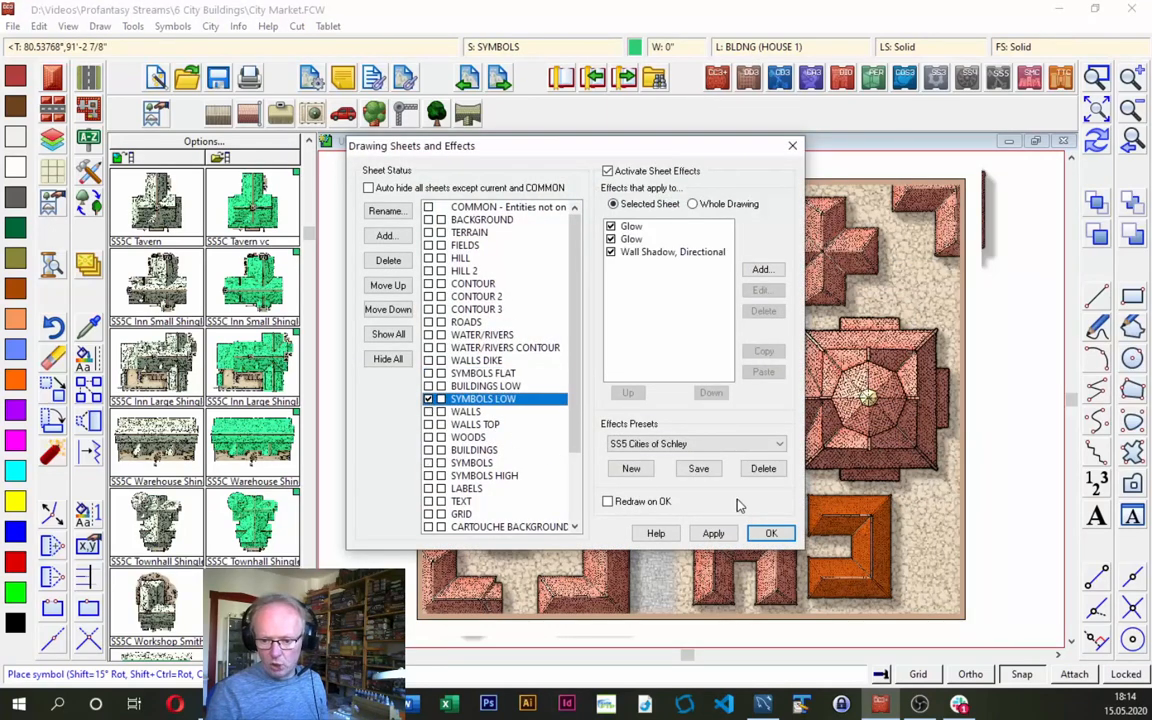
pyautogui.click(771, 534)
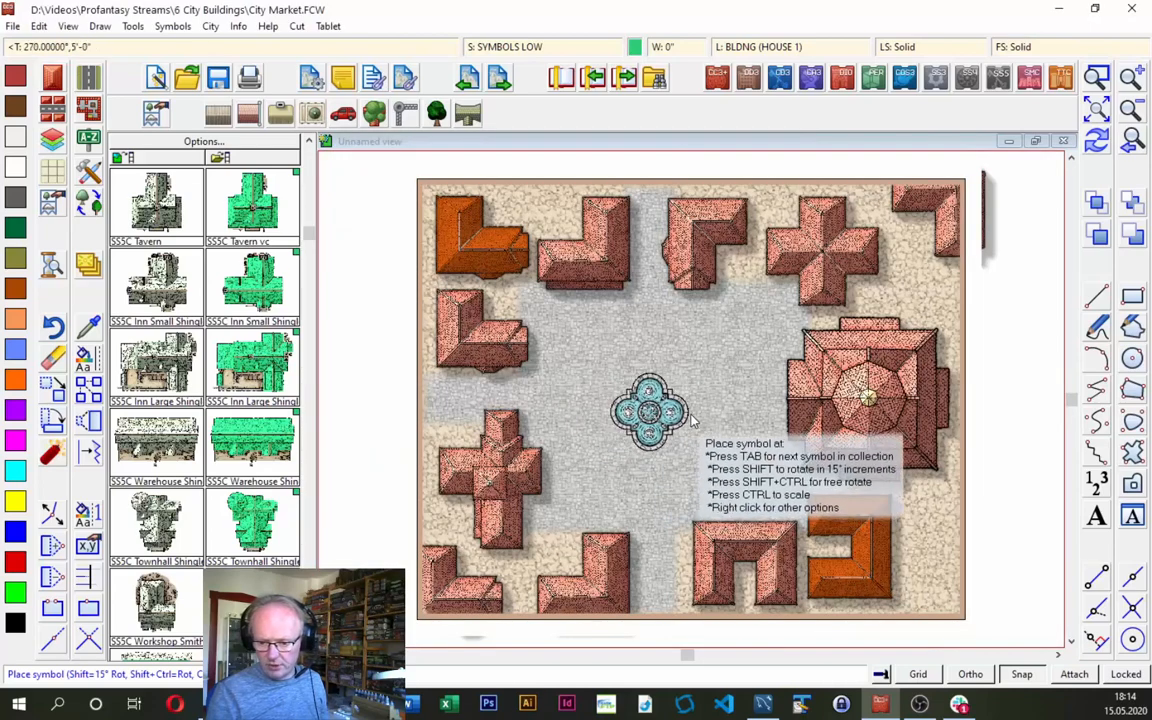
pyautogui.click(700, 399)
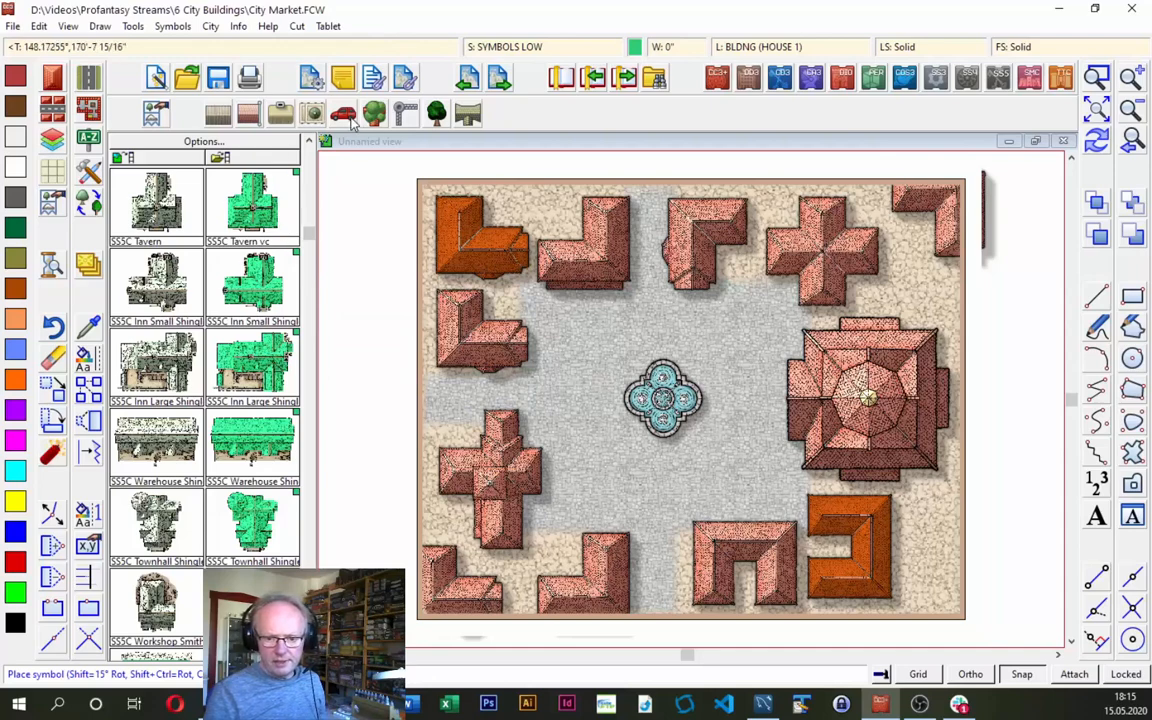
# Place two SS5C Pedestal Large symbols at normal scale, one above the other, between the fountain and the temple.
pyautogui.click(316, 382)
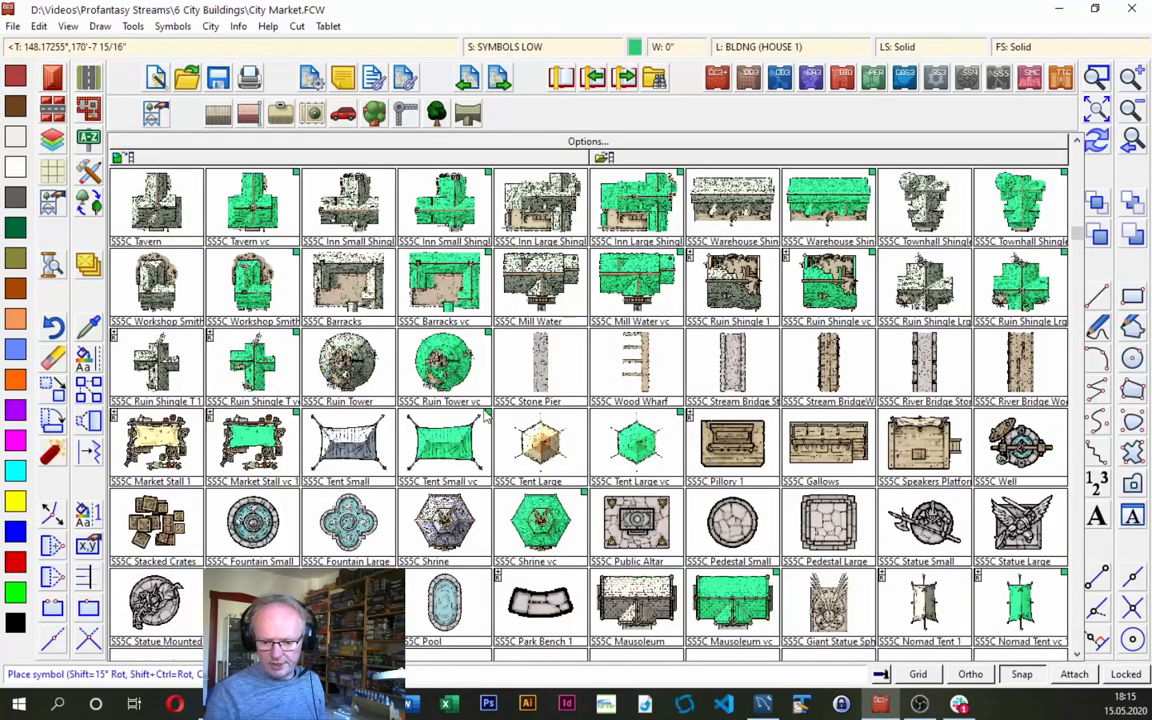
pyautogui.click(832, 527)
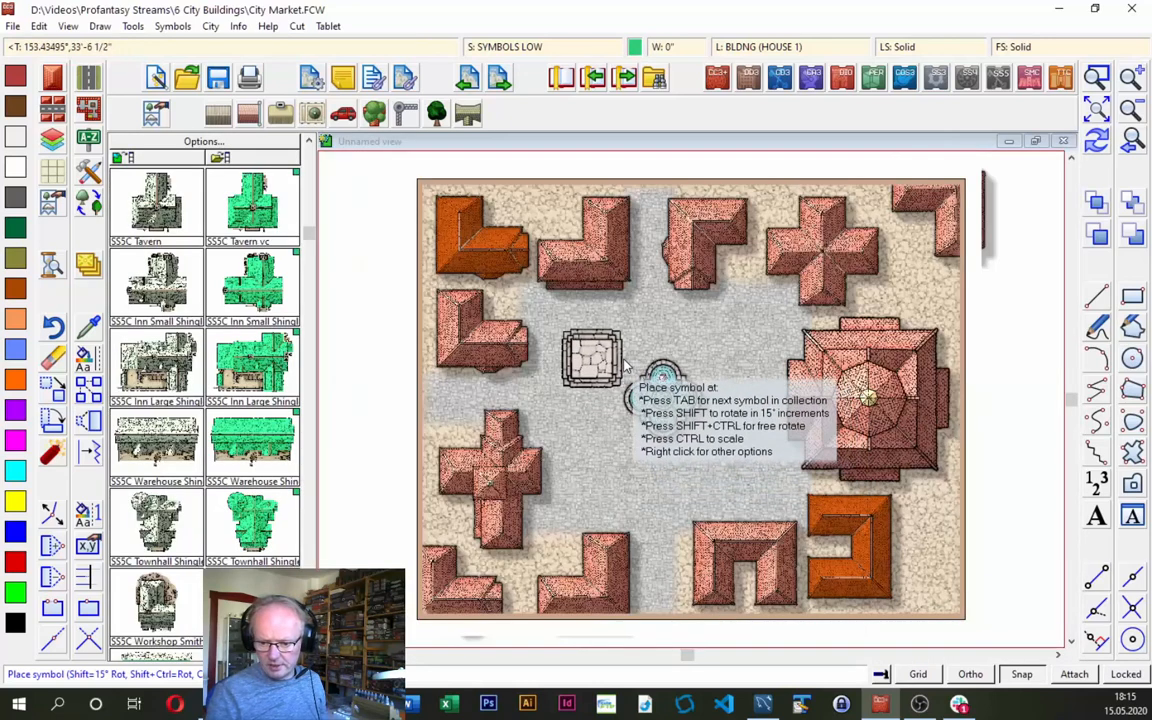
pyautogui.rightClick(632, 318)
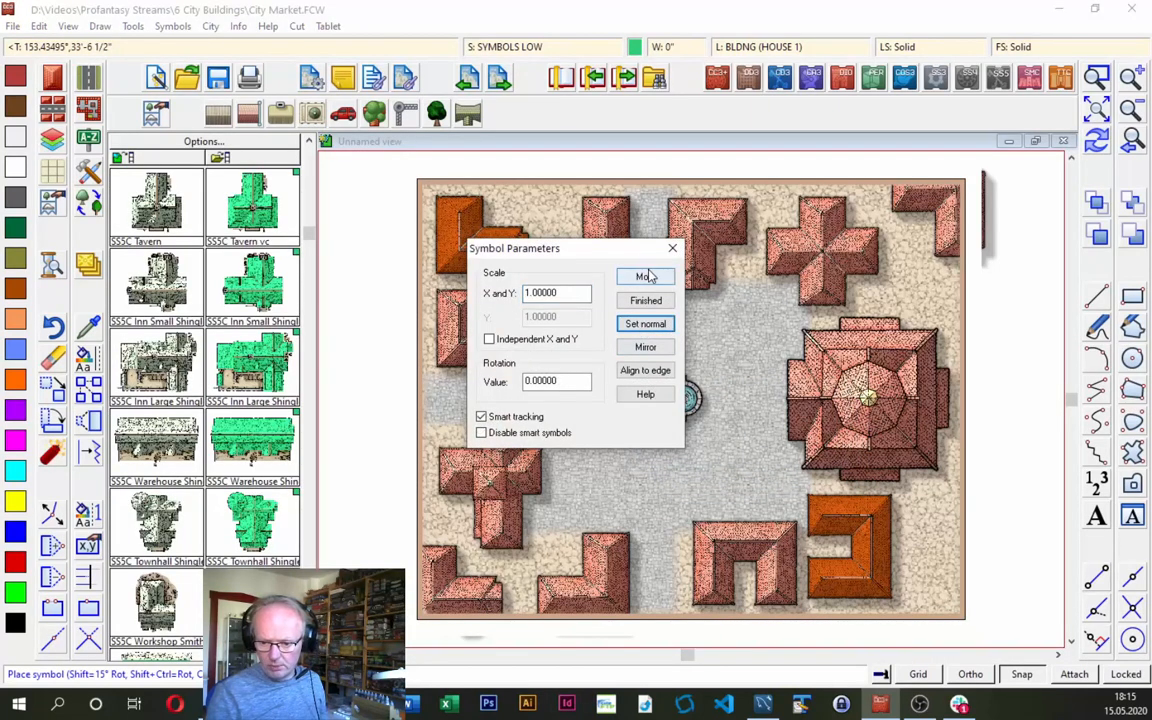
pyautogui.click(645, 276)
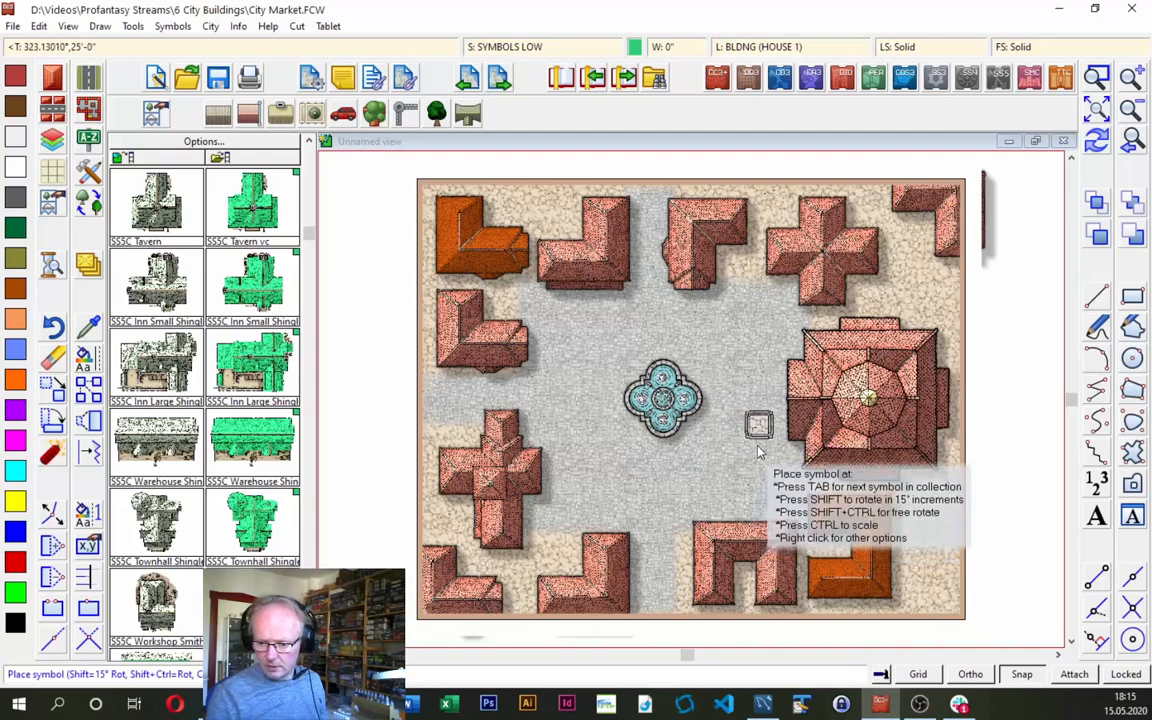
pyautogui.click(755, 450)
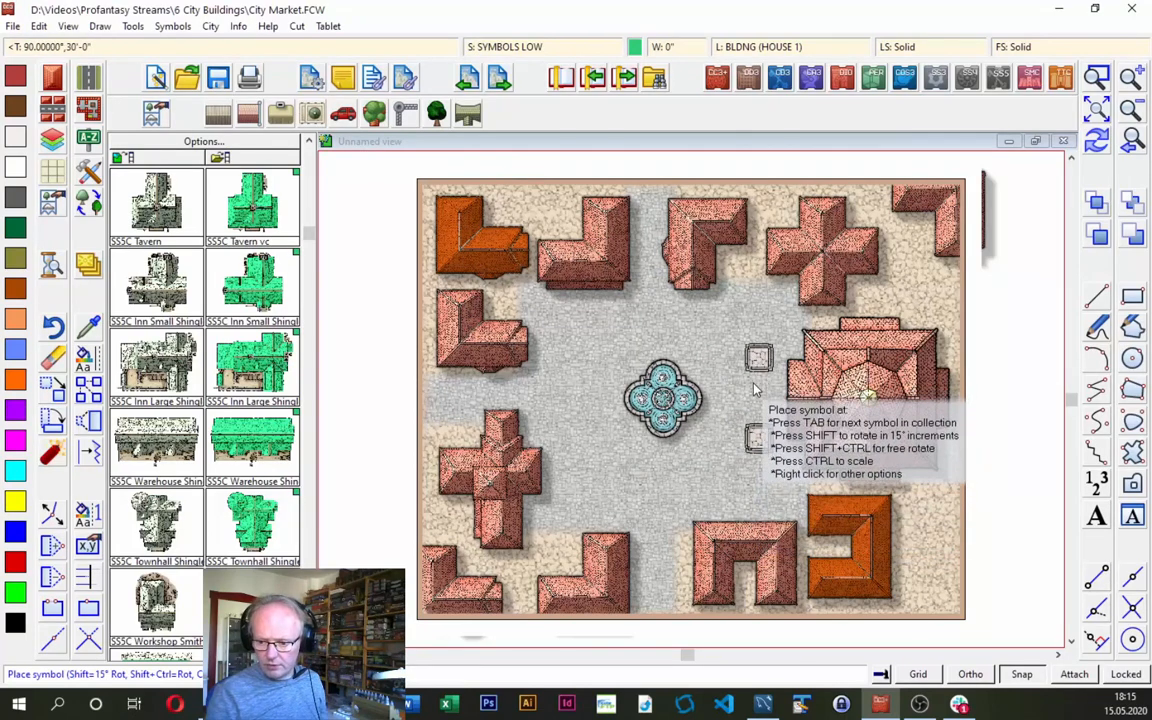
pyautogui.click(755, 370)
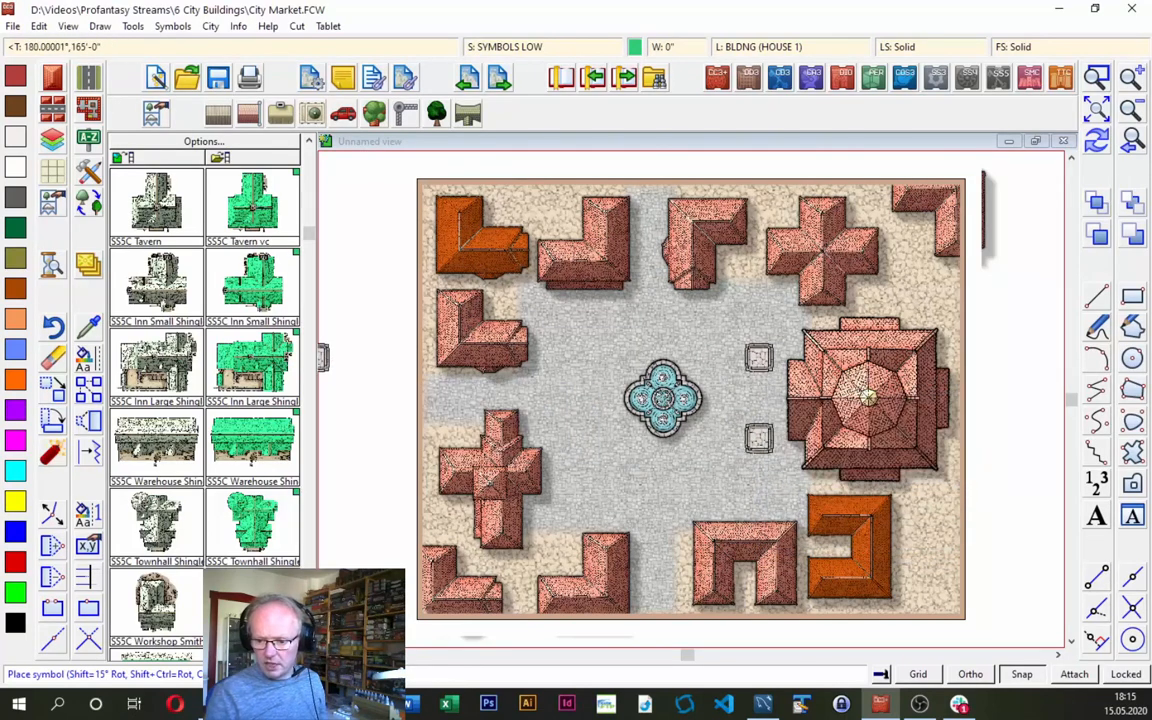
# Make SYMBOLS the current sheet and place an SS5C Statue Large, rotated a quarter turn, on each of the two pedestals.
pyautogui.moveTo(203, 333)
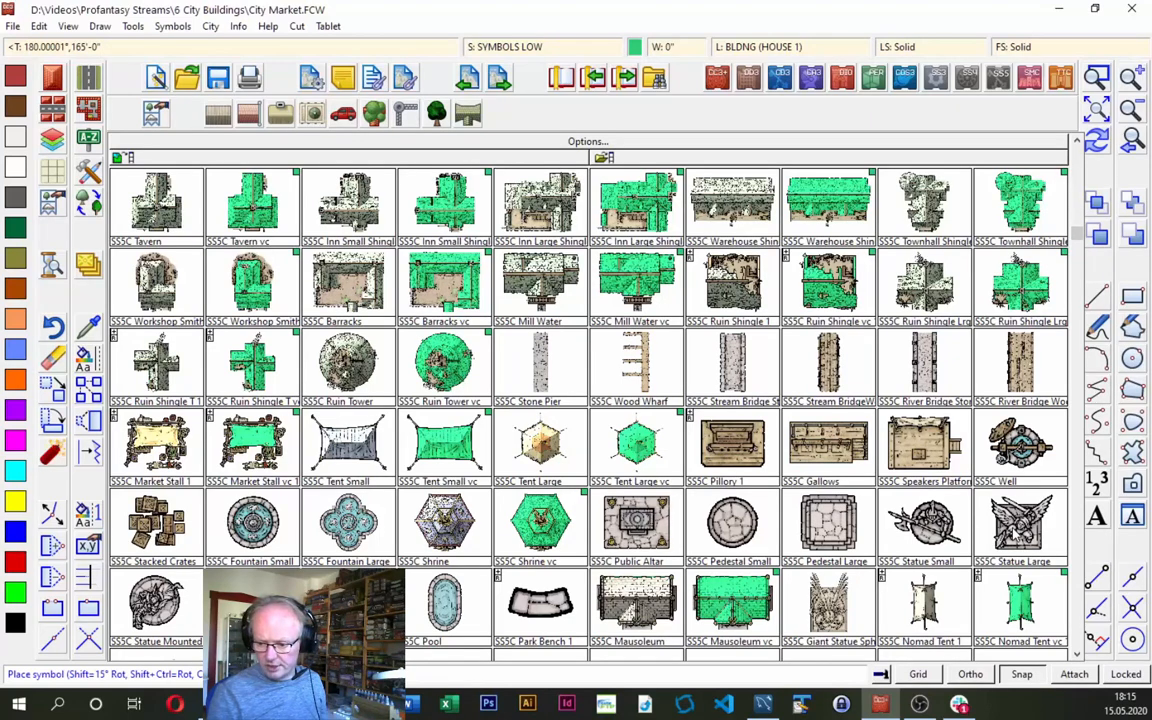
pyautogui.click(1012, 533)
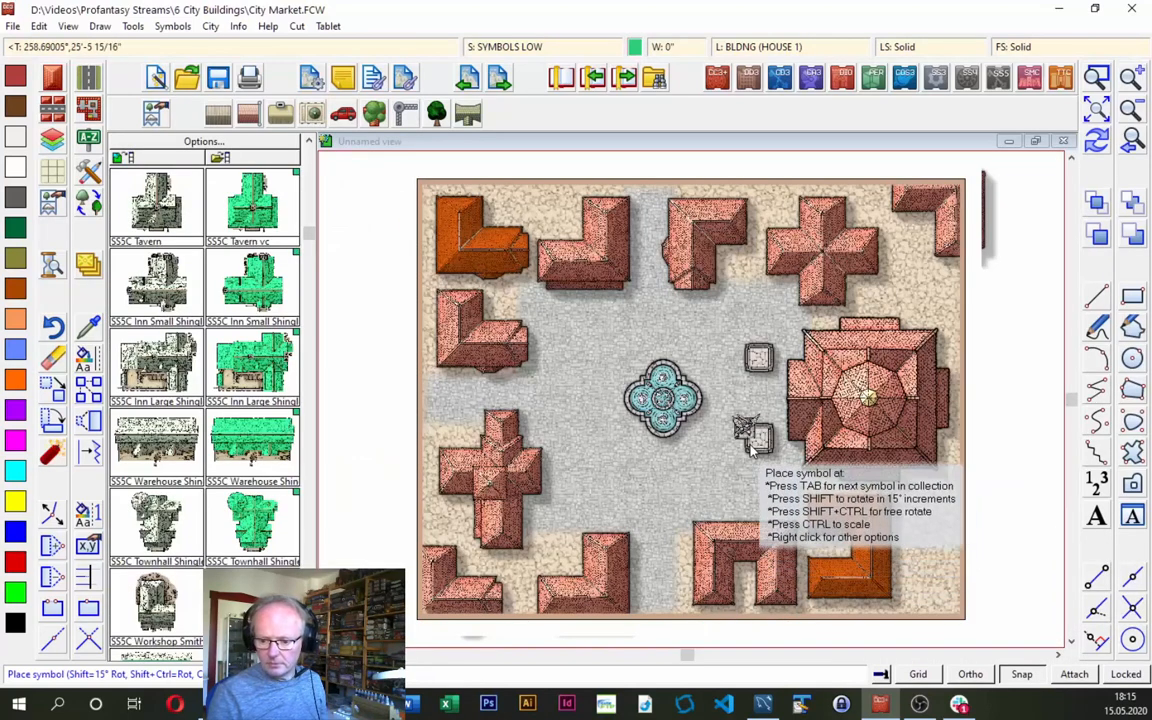
pyautogui.click(753, 447)
pyautogui.click(517, 44)
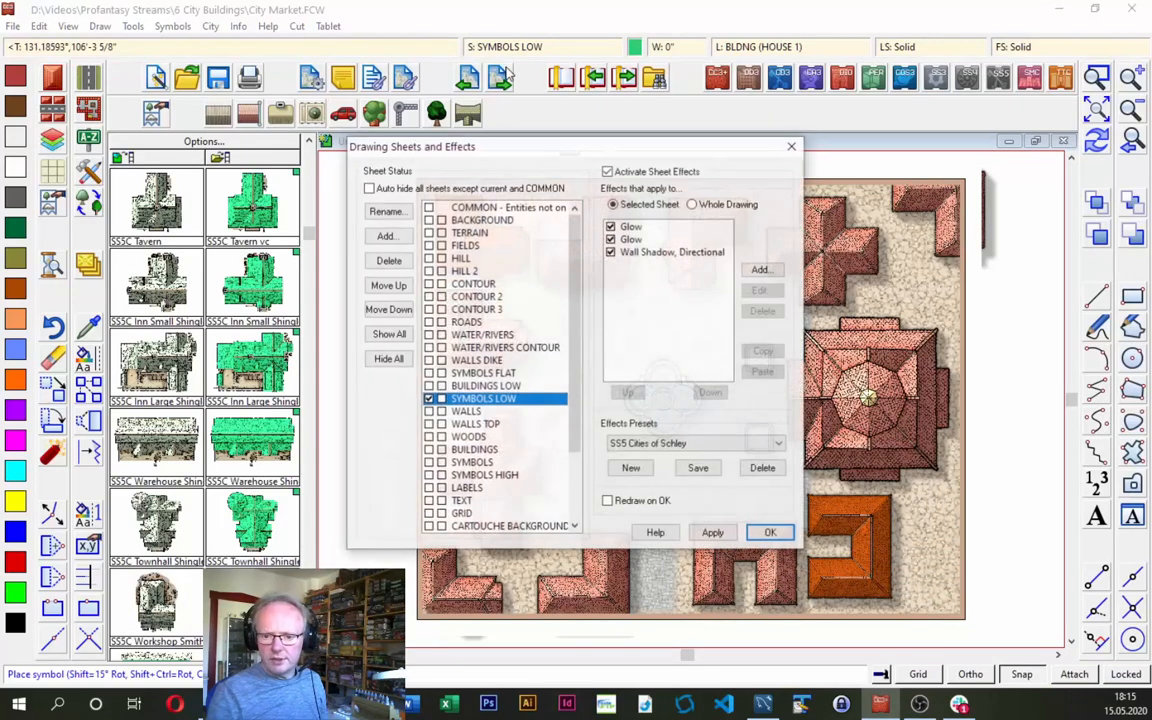
pyautogui.click(433, 465)
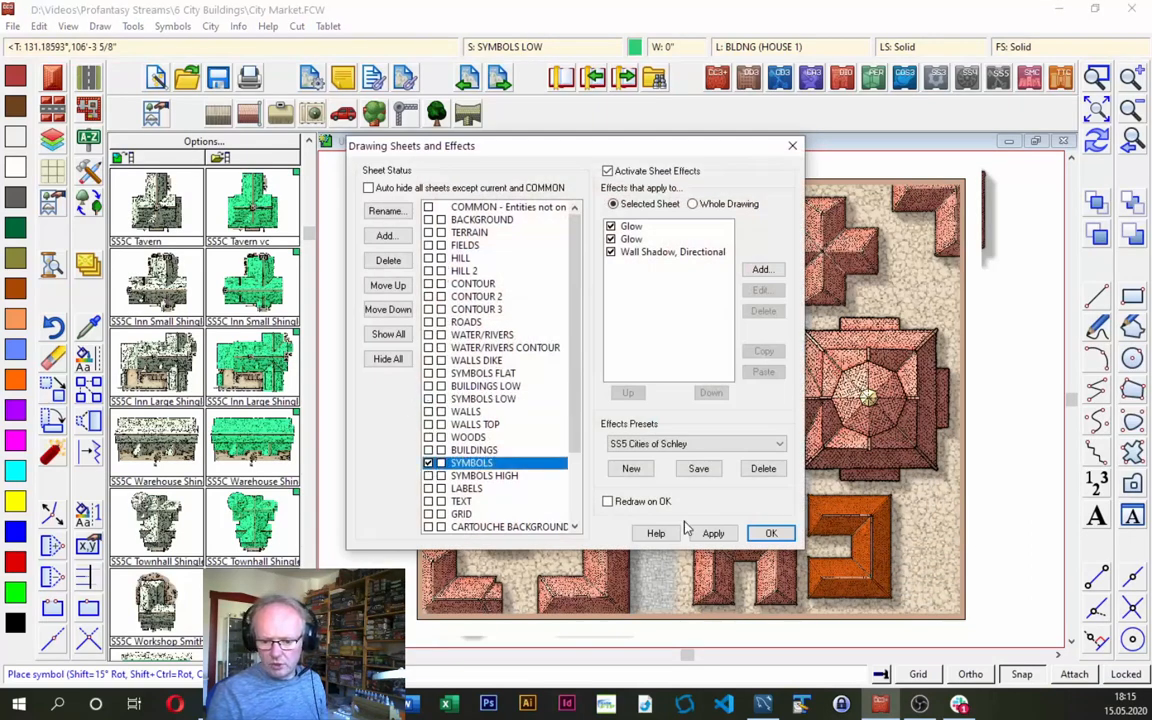
pyautogui.click(770, 533)
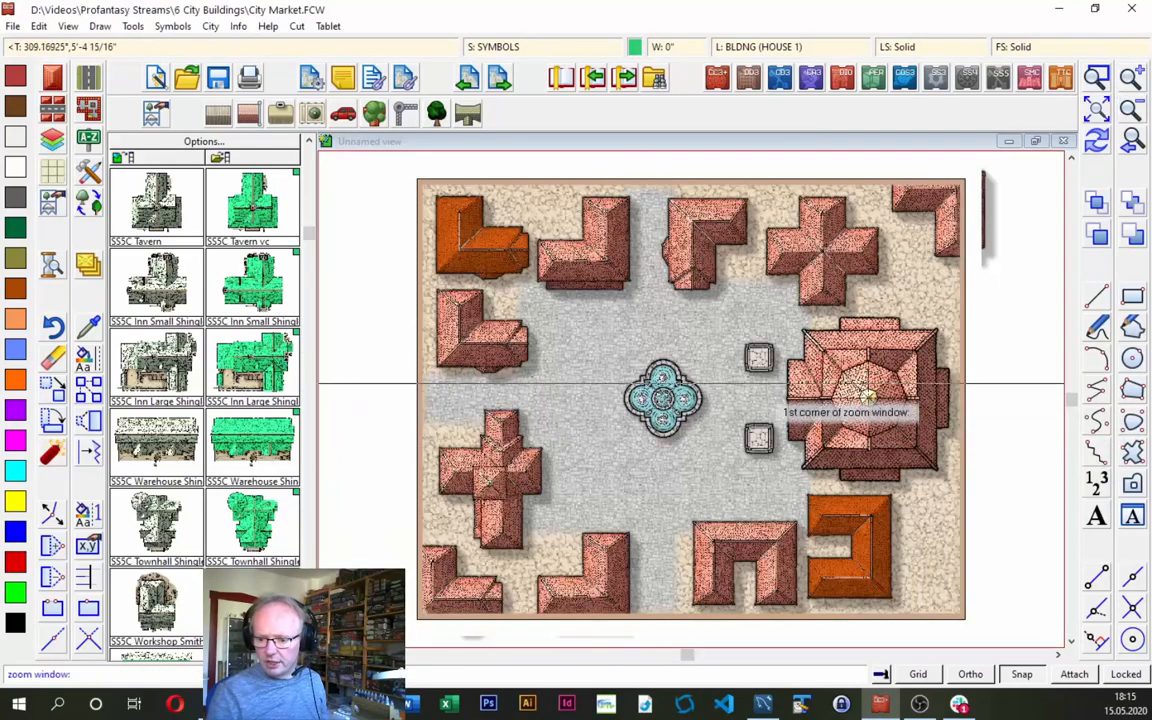
pyautogui.click(655, 320)
pyautogui.click(832, 475)
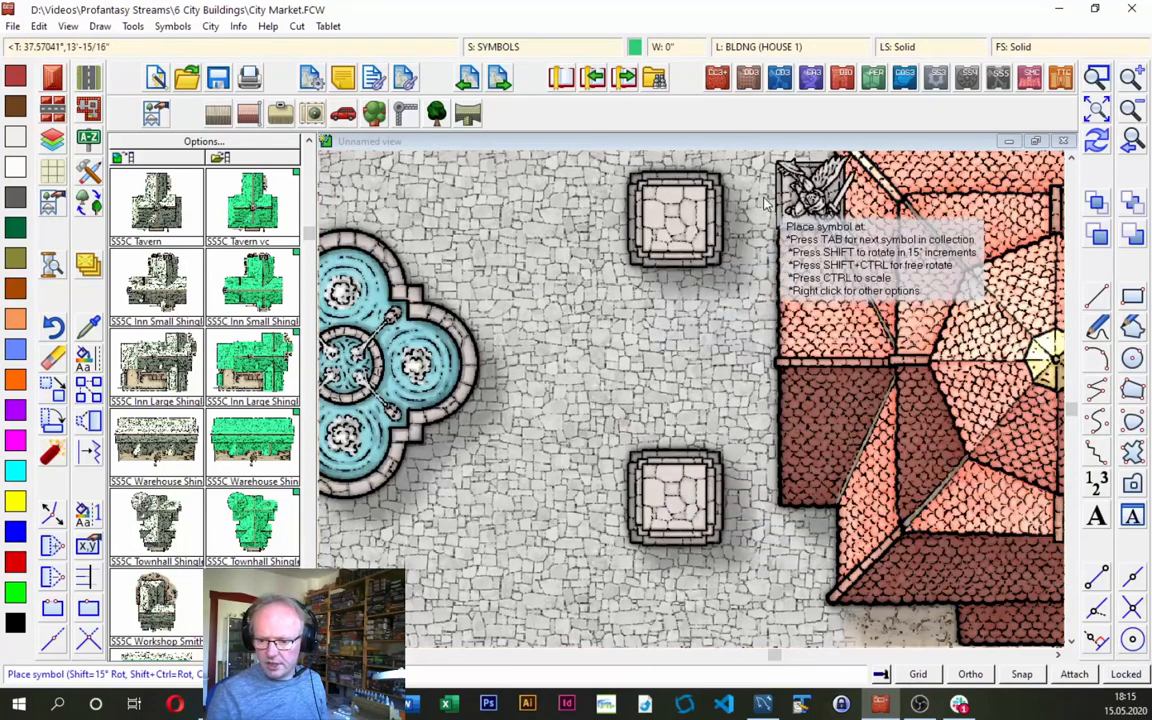
pyautogui.click(637, 225)
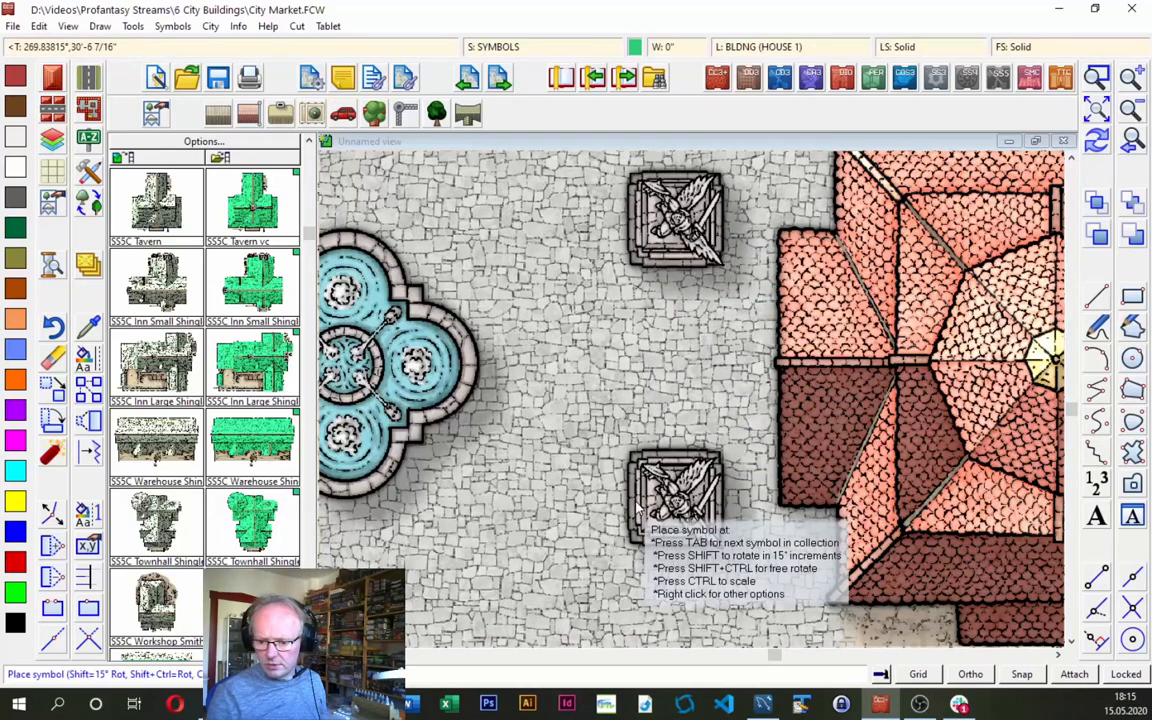
pyautogui.click(637, 508)
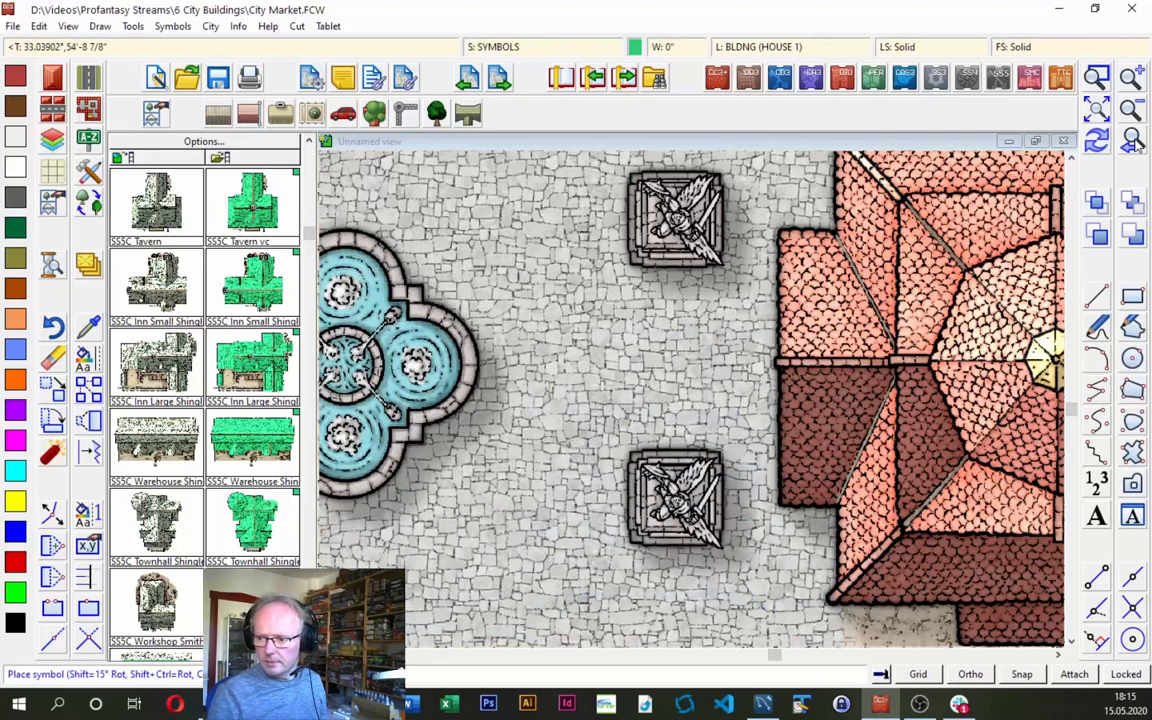
pyautogui.click(1096, 111)
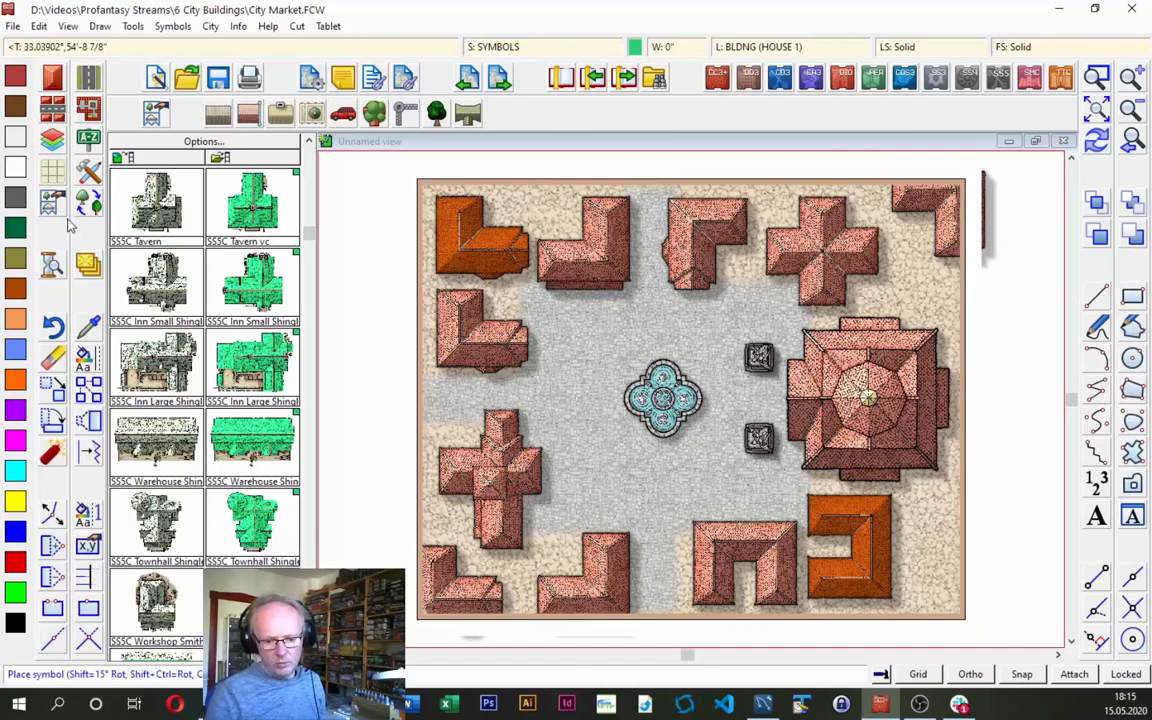
# Make SYMBOLS LOW the current sheet and place an SS5C Market Stall 1 in the northwest part of the square.
pyautogui.scroll(-5, 308, 503)
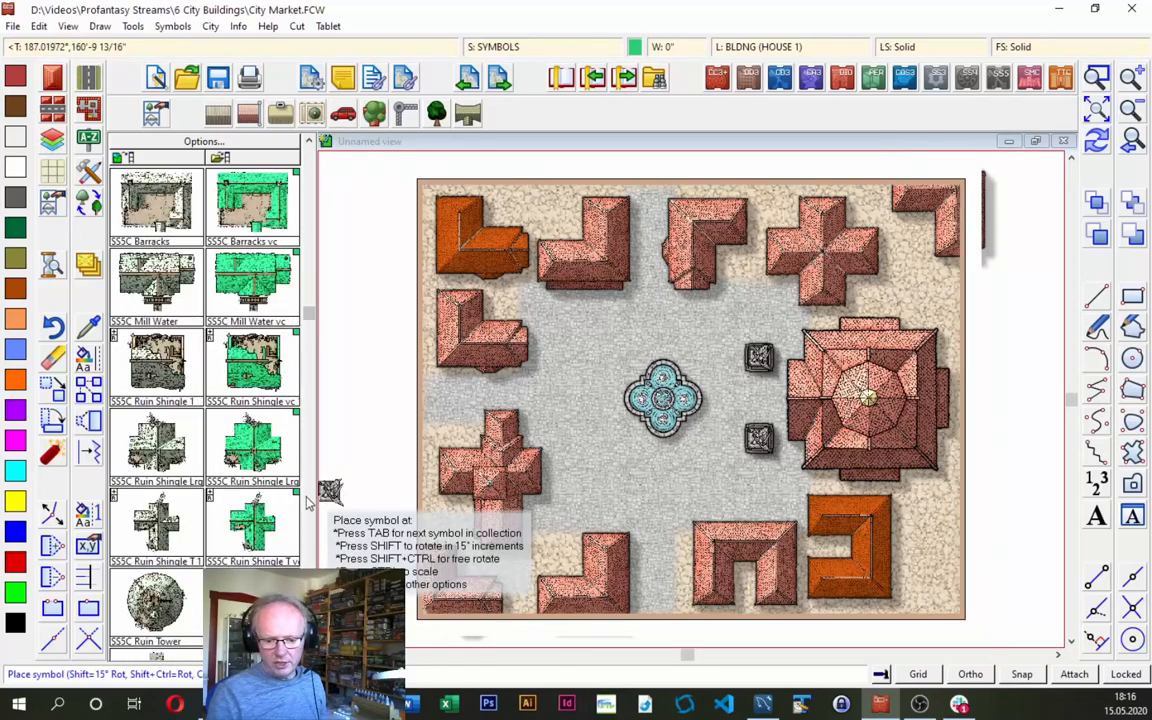
pyautogui.scroll(-5, 308, 503)
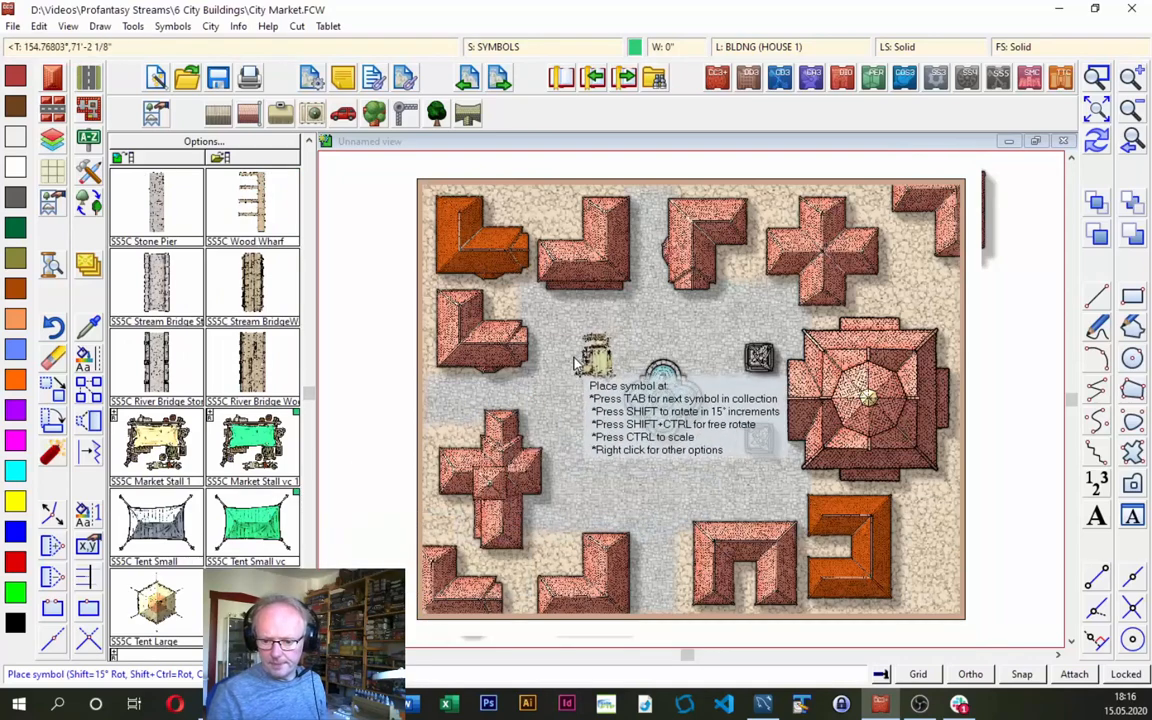
pyautogui.rightClick(604, 345)
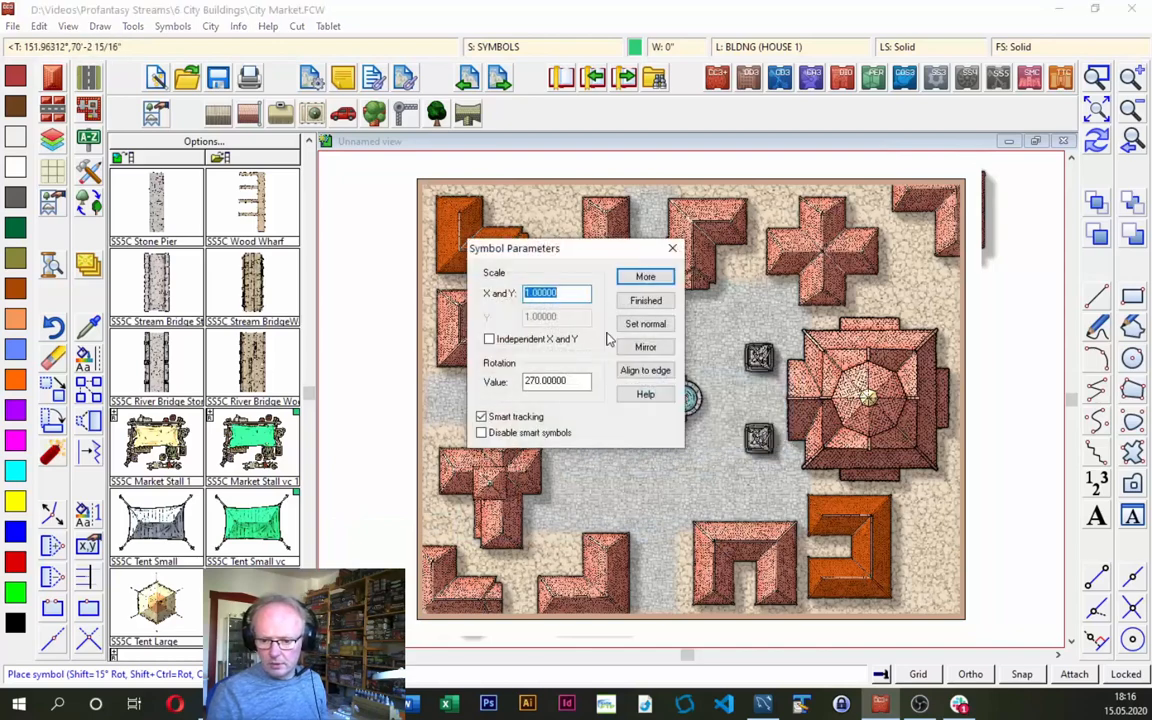
pyautogui.click(645, 300)
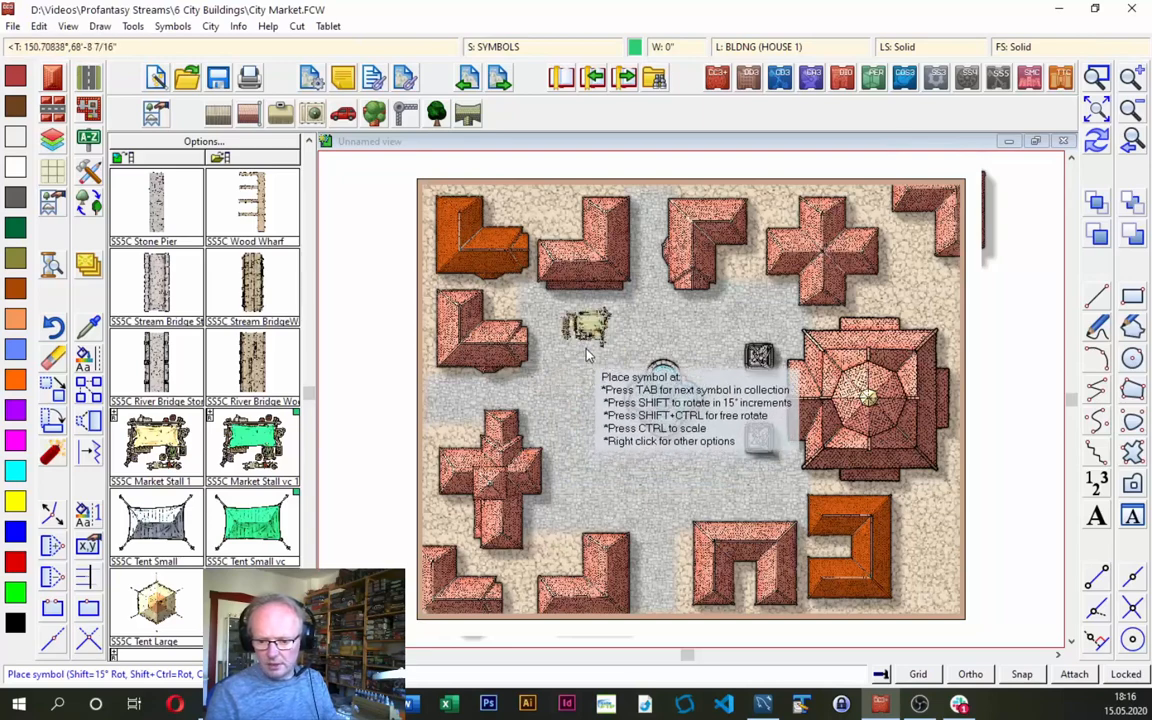
pyautogui.click(540, 47)
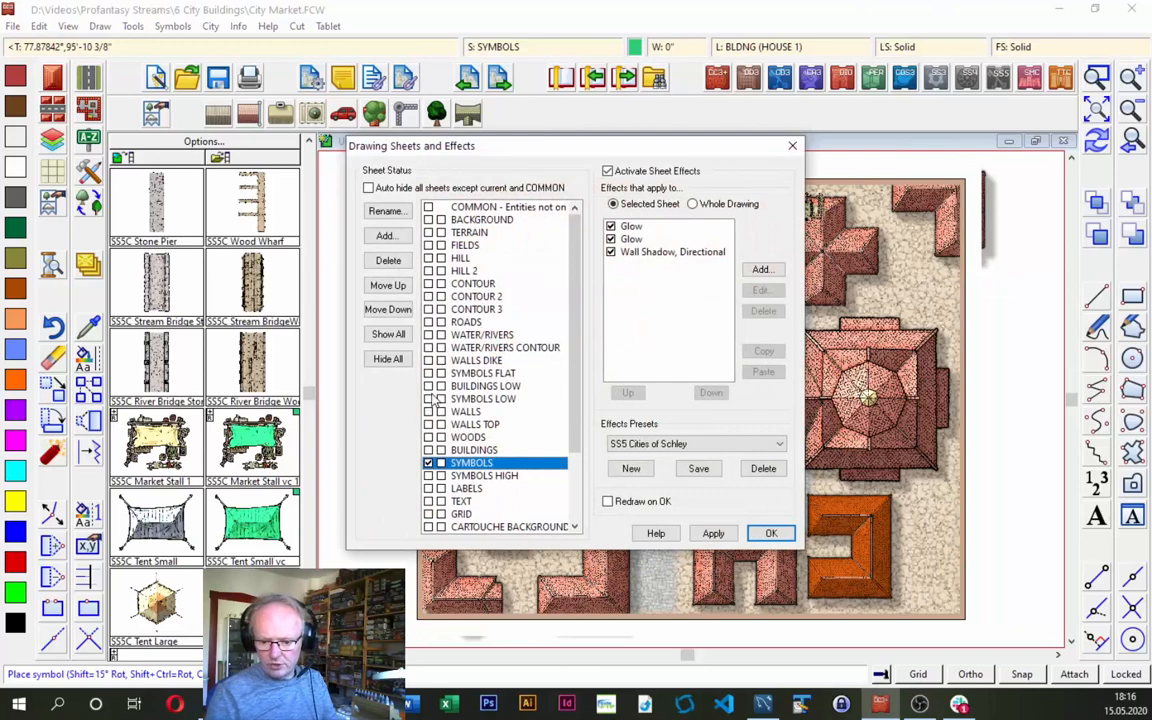
pyautogui.click(436, 399)
pyautogui.click(757, 532)
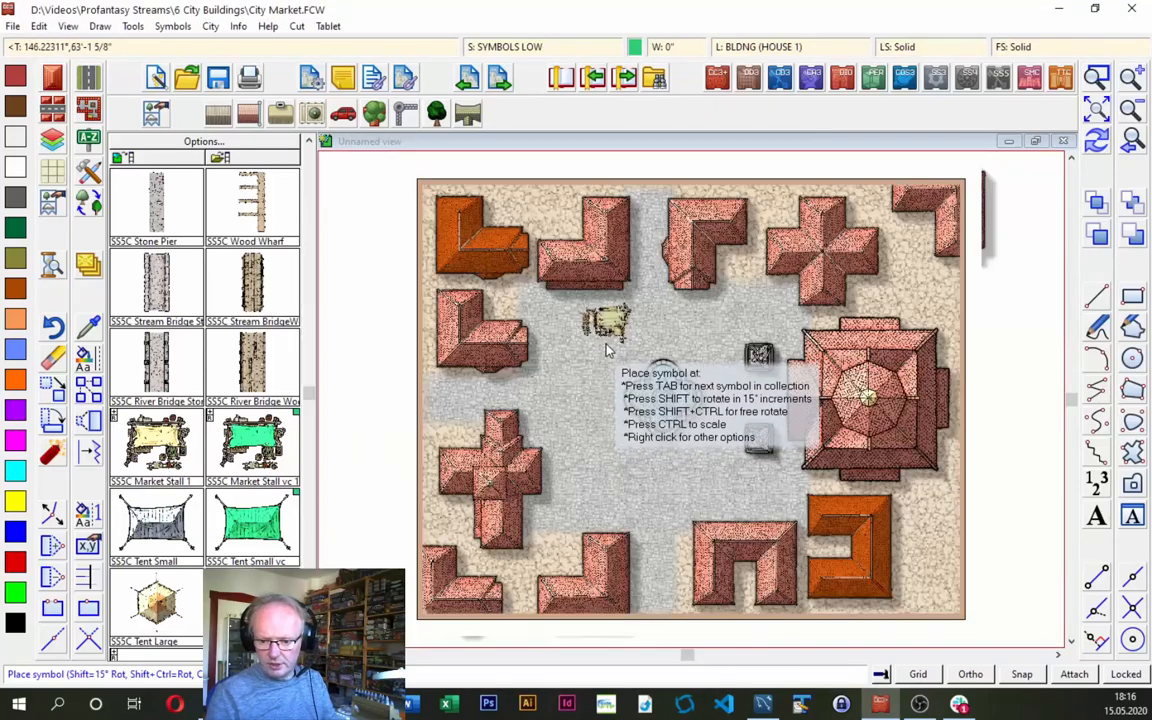
pyautogui.click(578, 364)
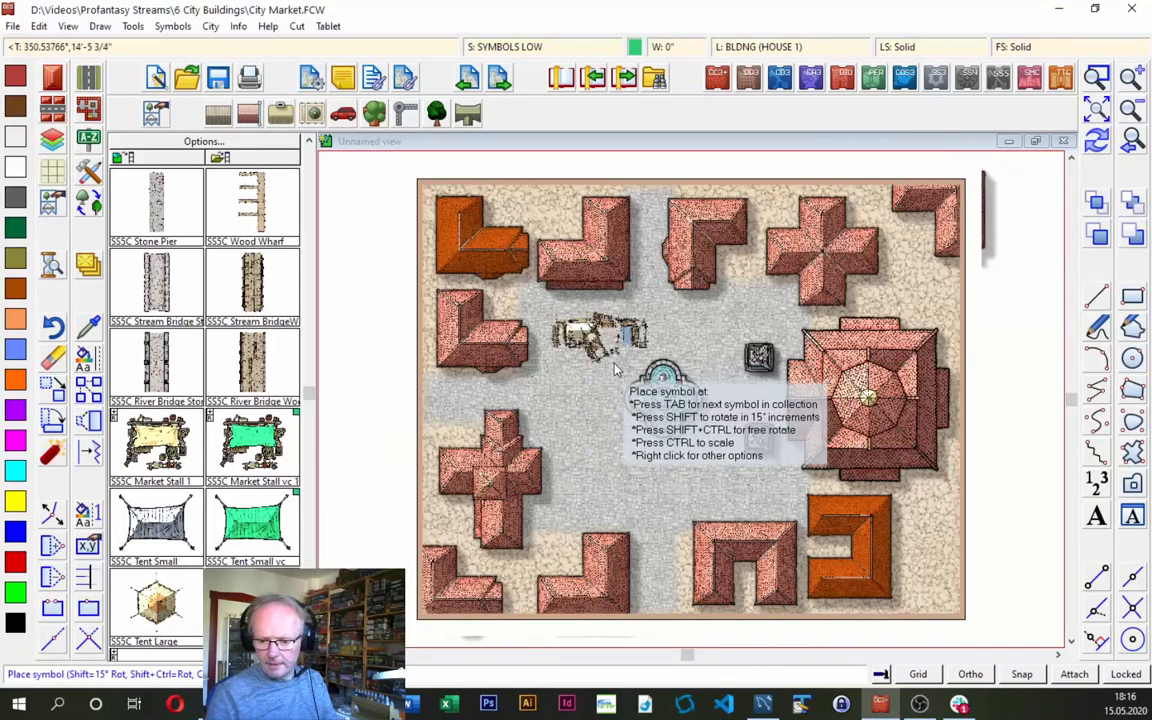
# Add more SS5C Market Stall variants down the square's west side, from the northwest stall to the southwest corner.
pyautogui.click(583, 535)
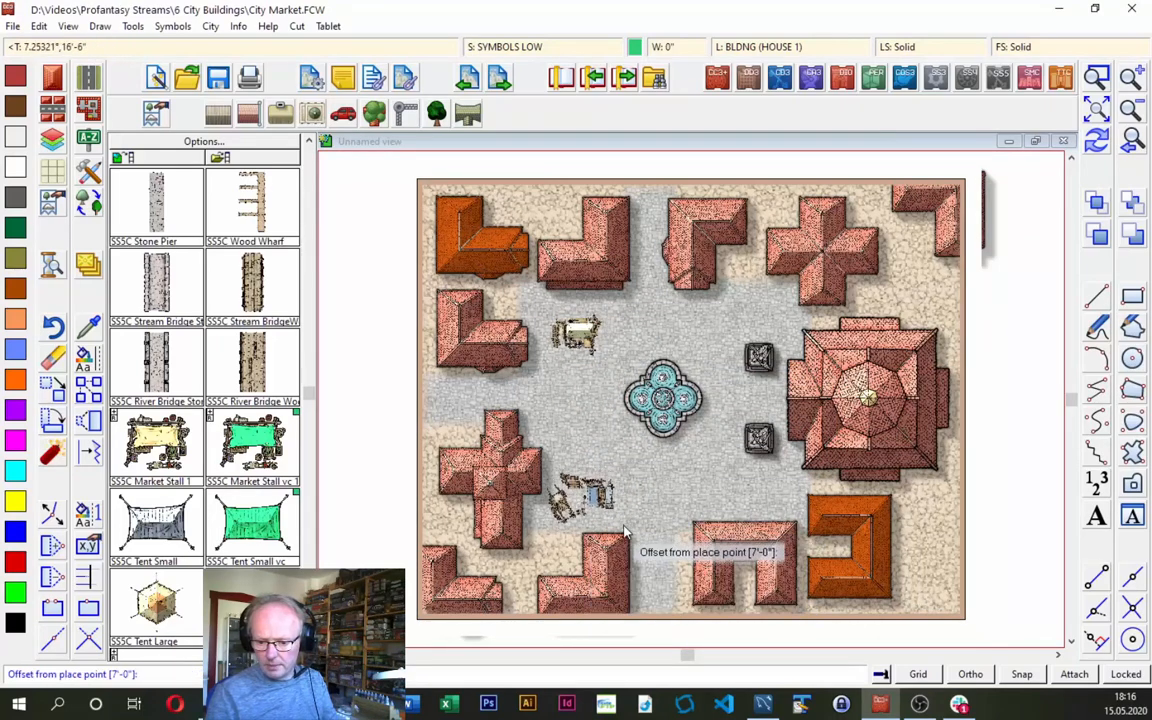
pyautogui.click(636, 545)
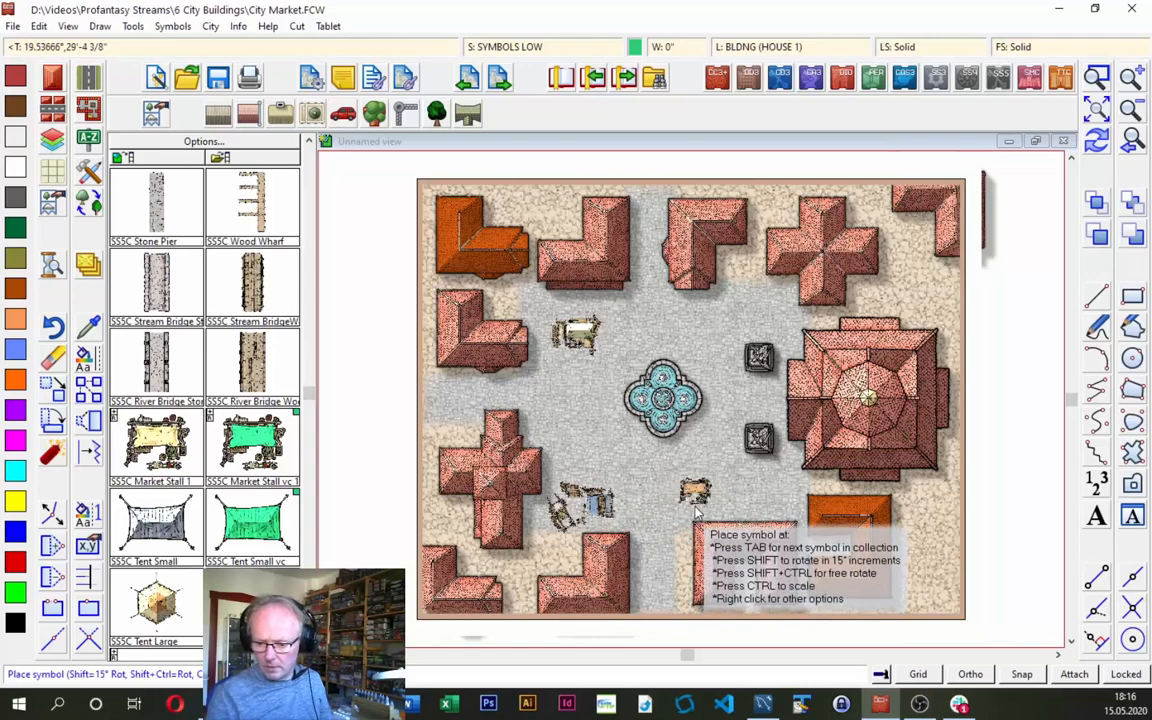
pyautogui.click(577, 473)
pyautogui.click(578, 447)
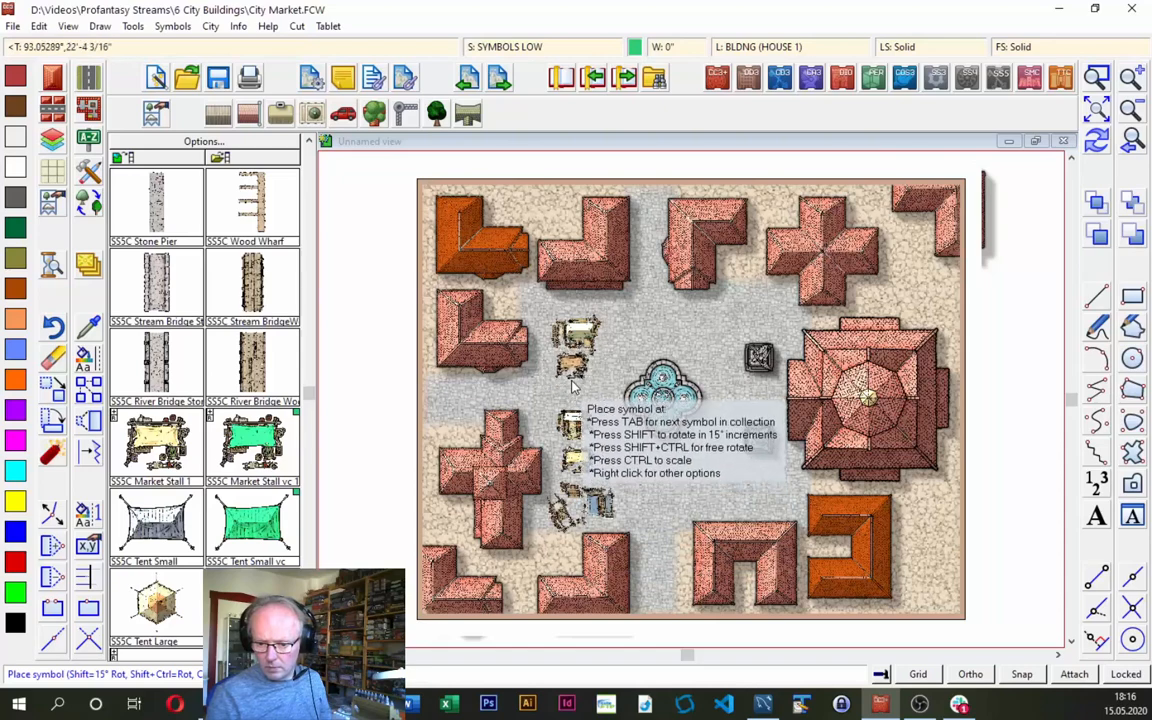
pyautogui.click(573, 388)
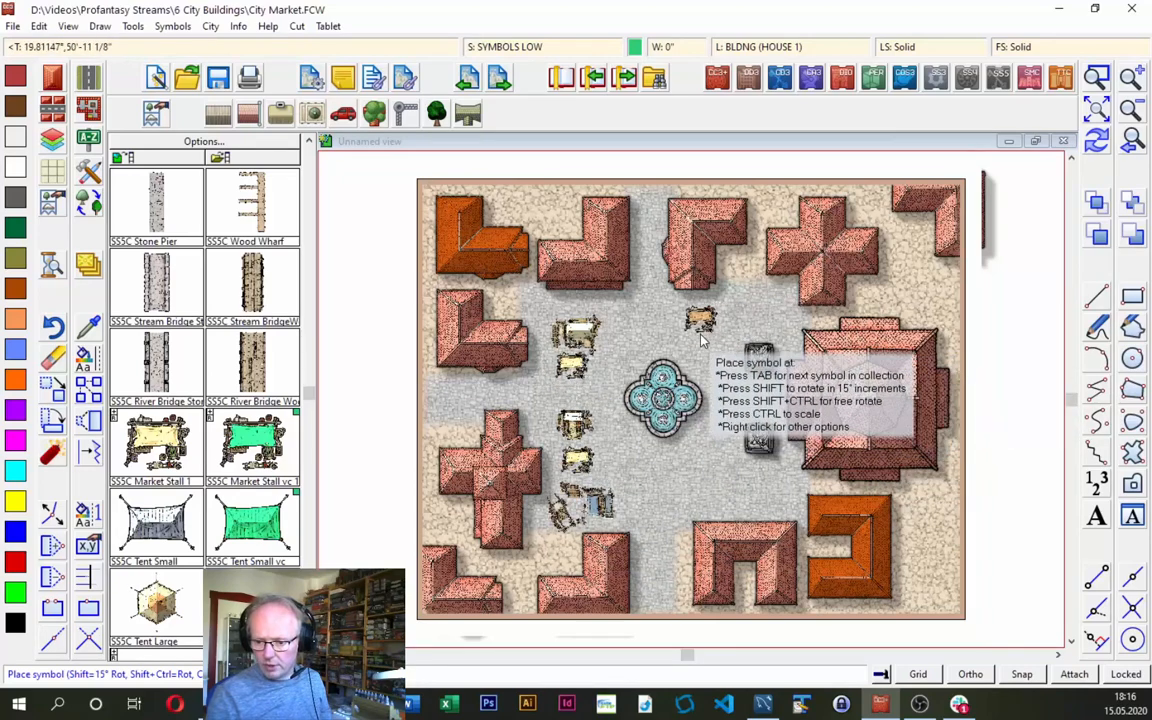
# Place two market stalls northeast of the fountain and a row of three along the square's southeast edge.
pyautogui.click(688, 342)
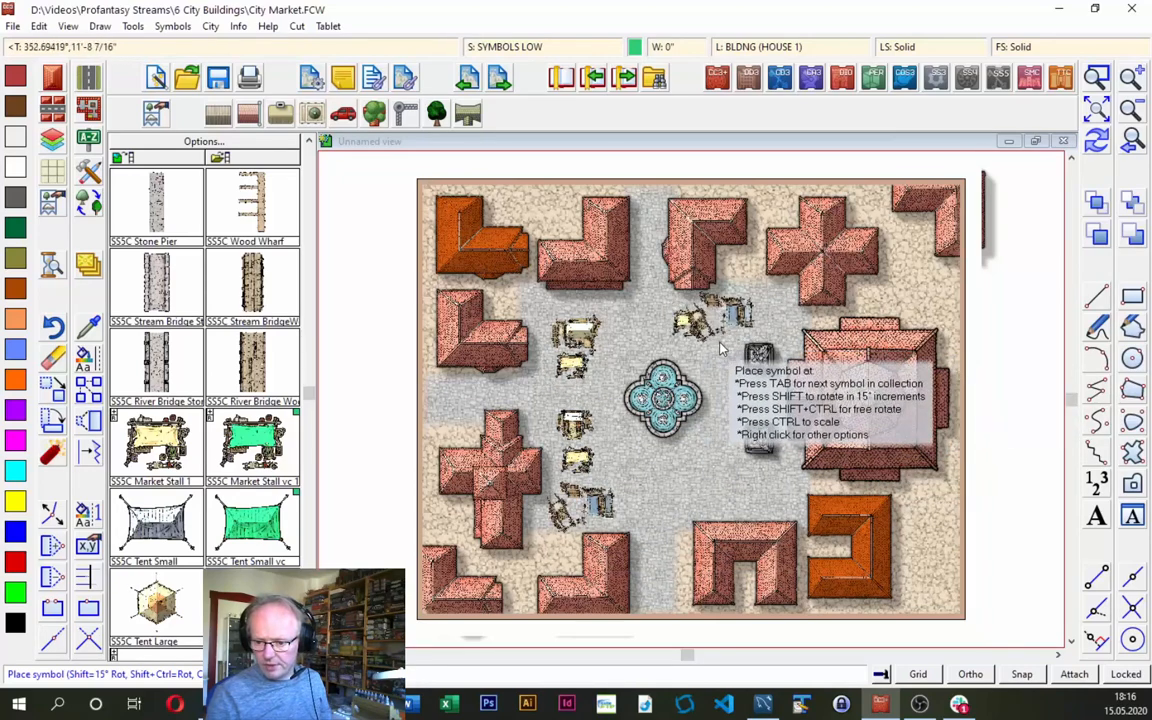
pyautogui.press('shift')
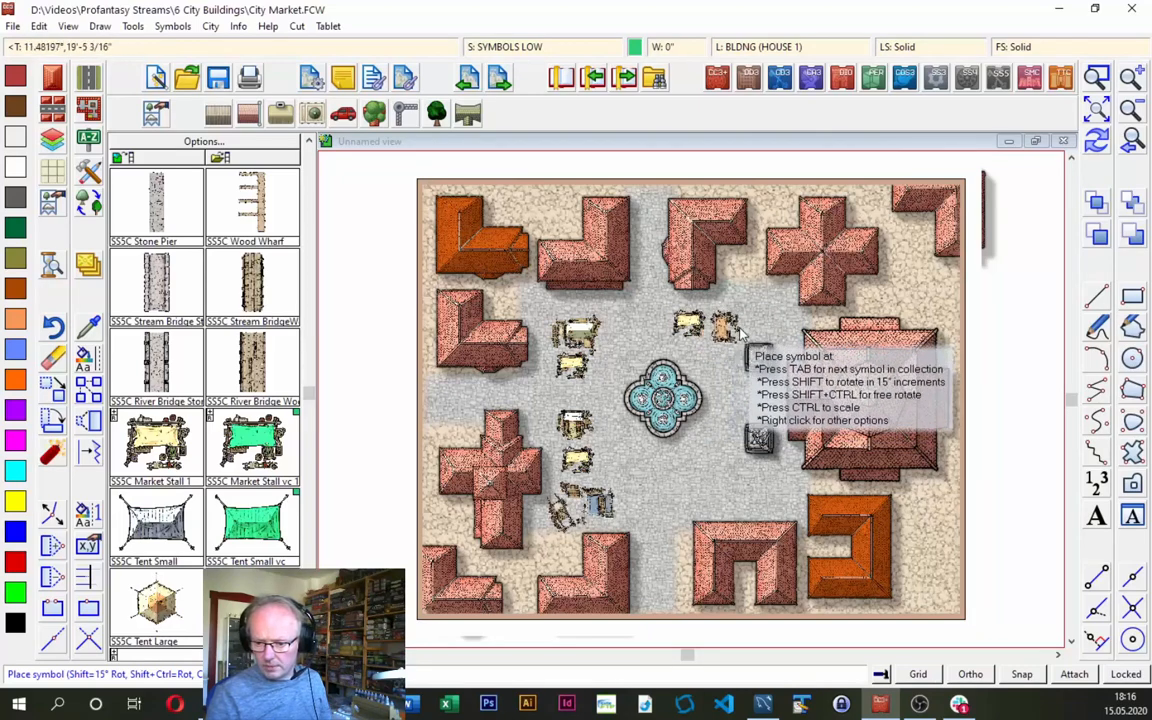
pyautogui.click(742, 333)
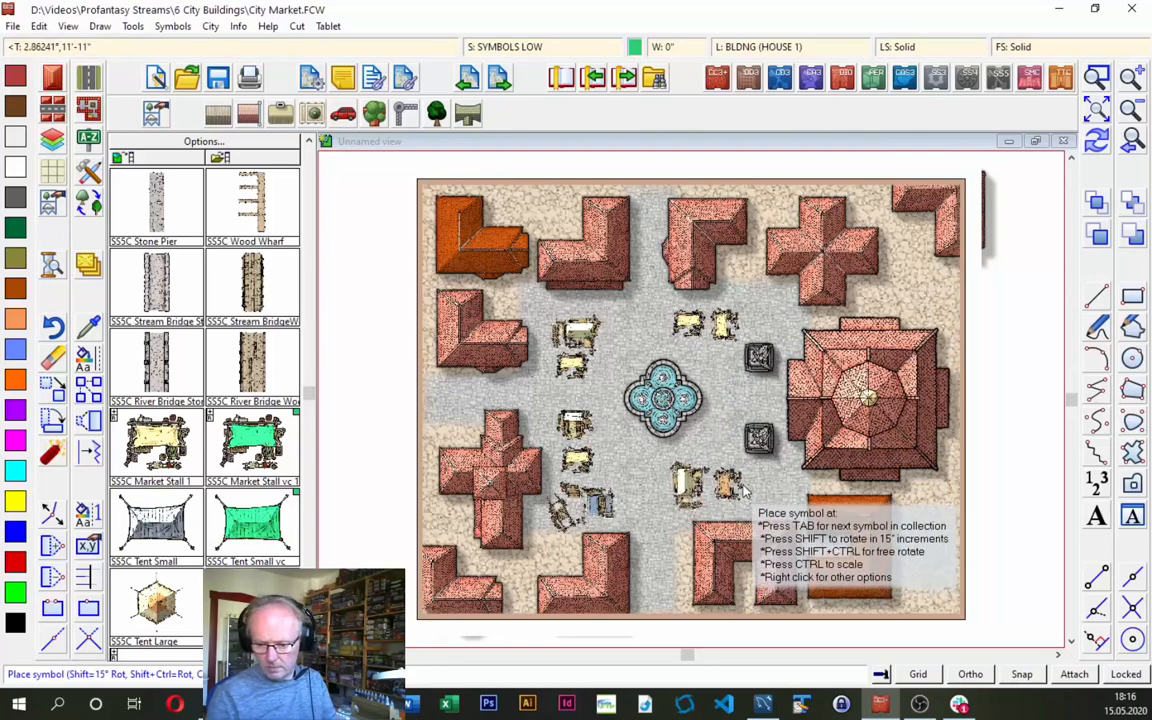
pyautogui.click(745, 484)
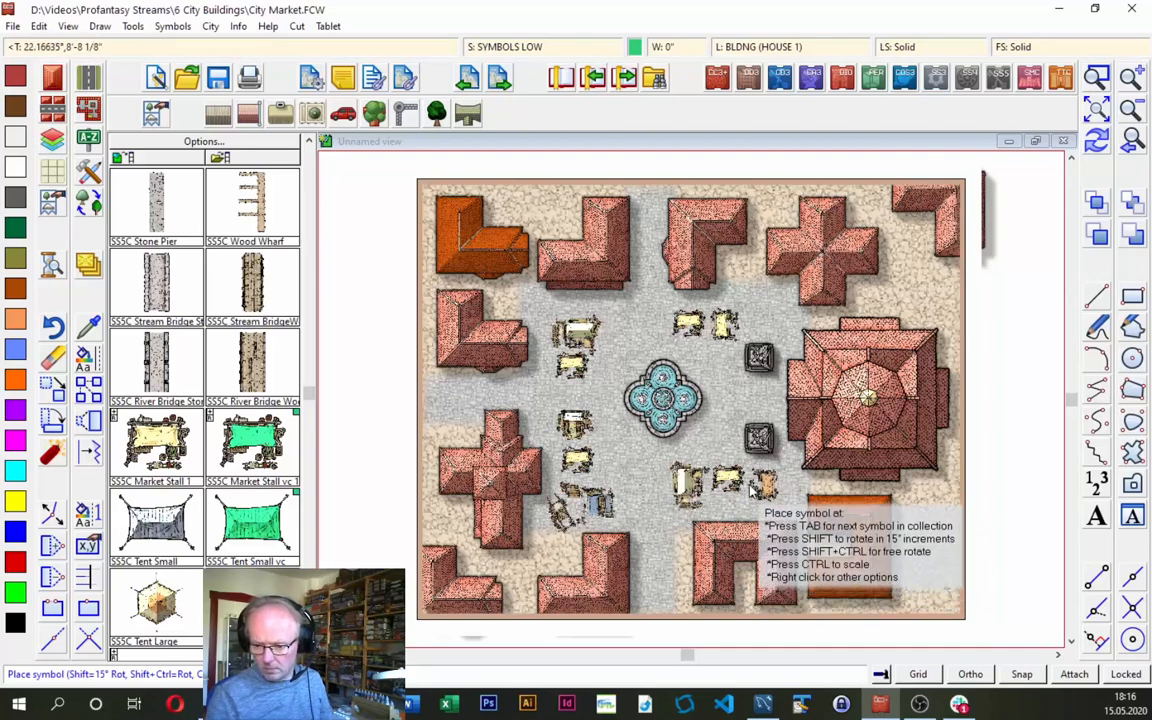
pyautogui.click(750, 487)
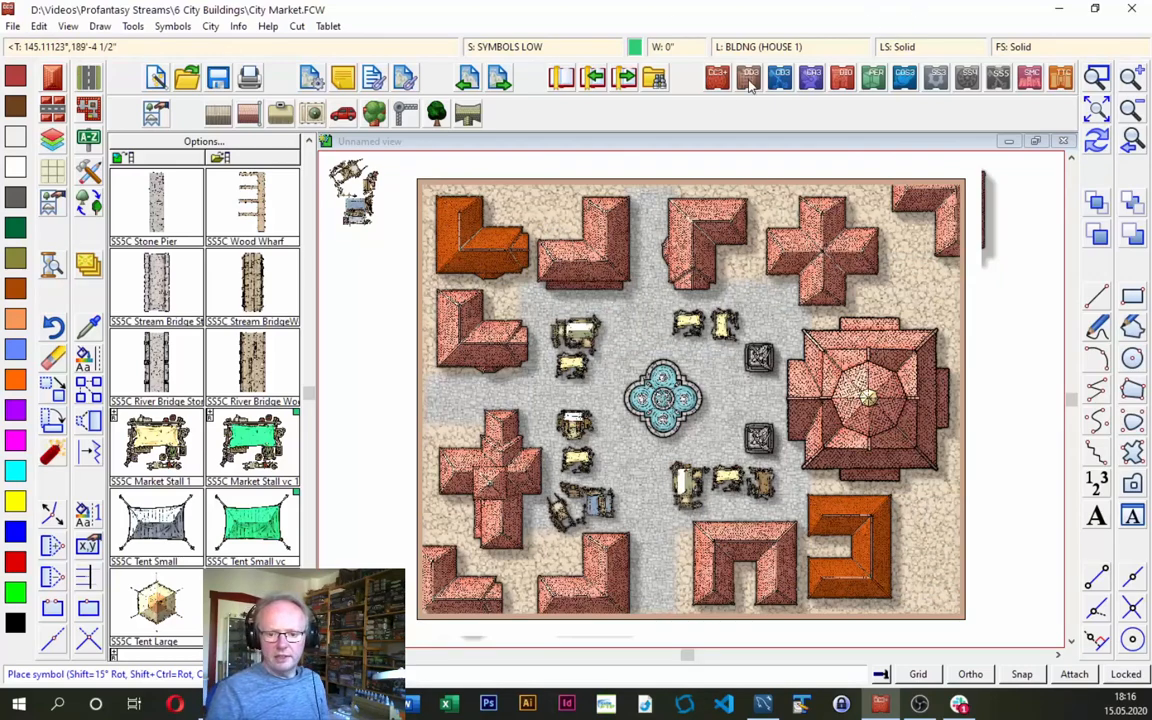
# Load the vegetation symbols, make SYMBOLS HIGH the current sheet and place an SS5C Tree 1 southeast of the temple.
pyautogui.click(436, 114)
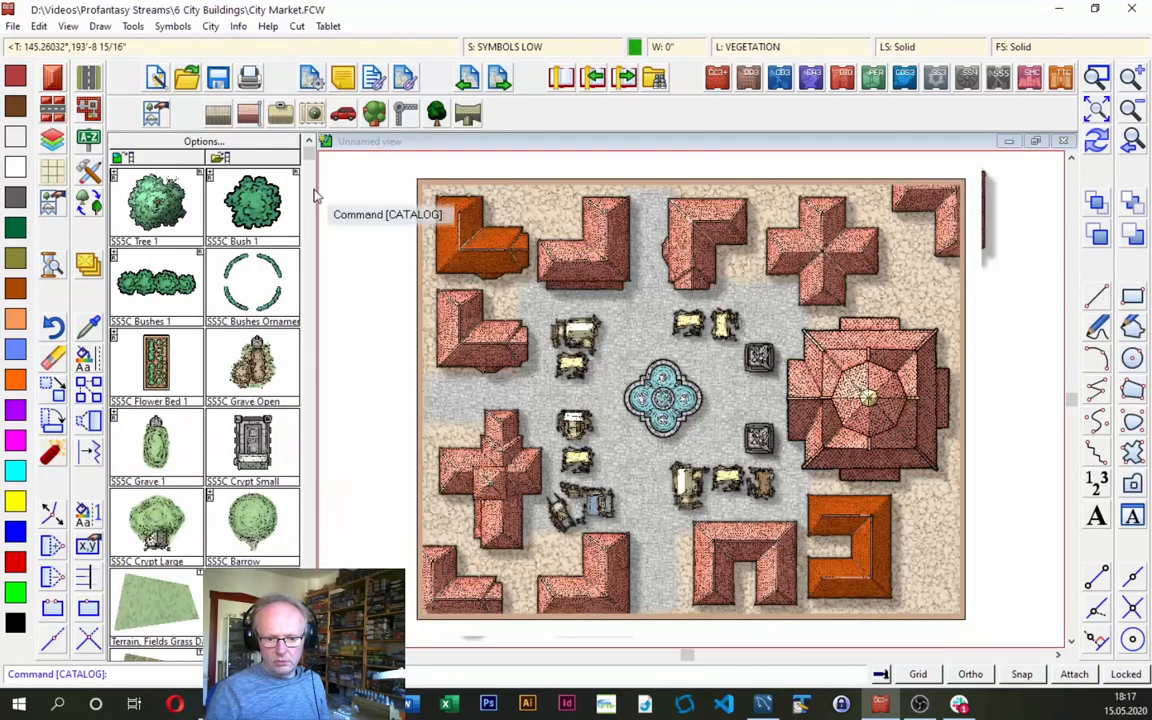
pyautogui.click(508, 48)
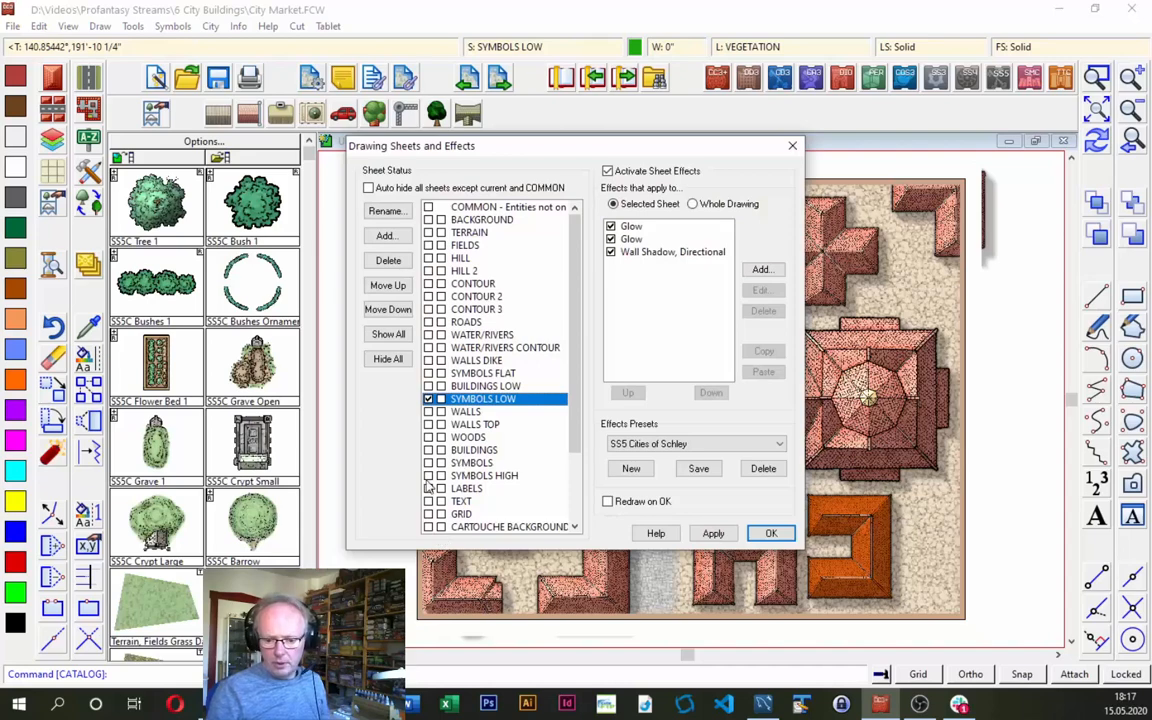
pyautogui.click(458, 477)
pyautogui.click(770, 535)
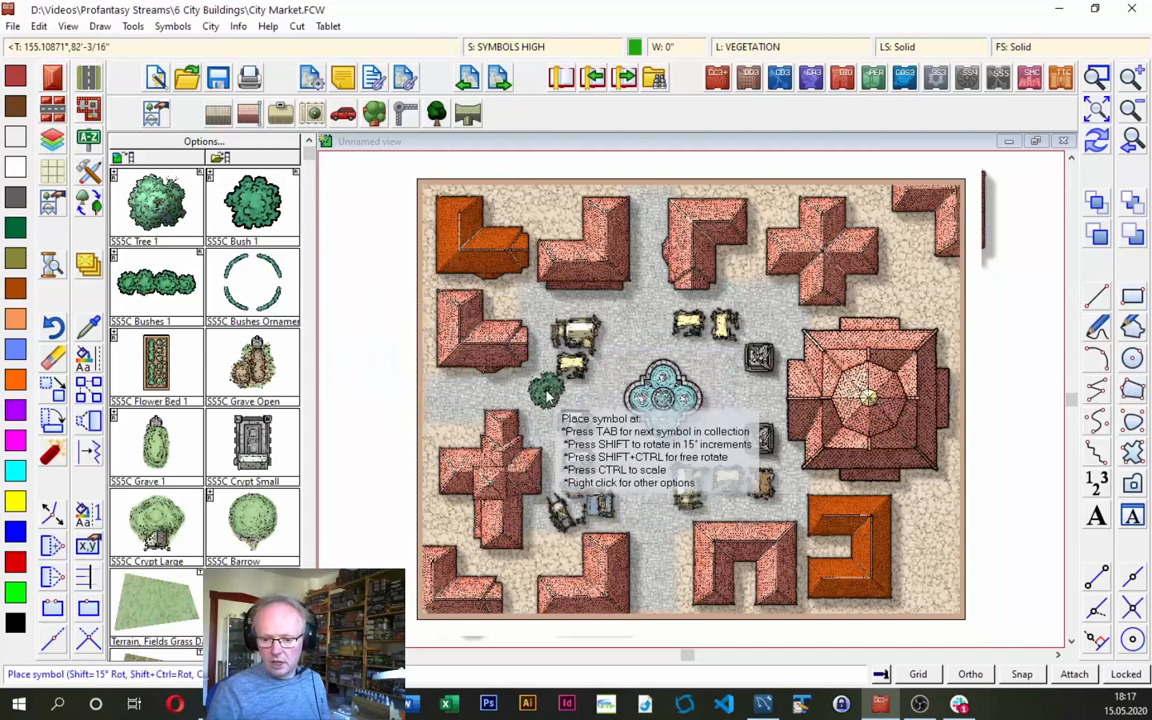
pyautogui.click(938, 508)
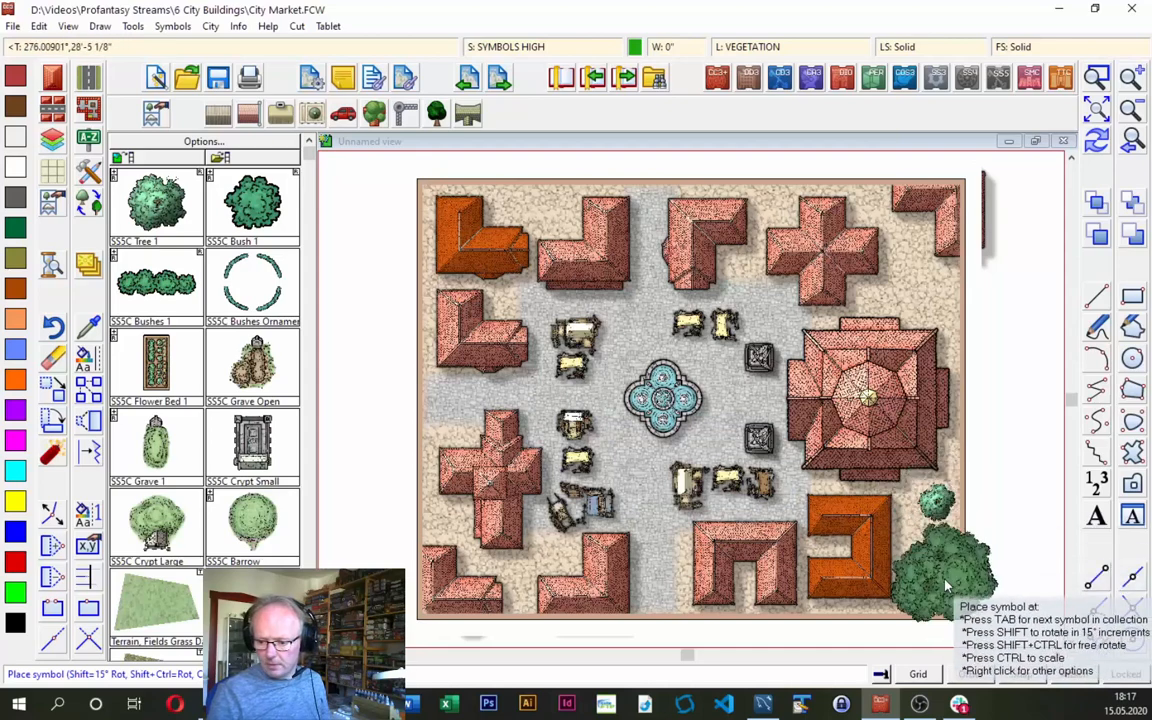
# Place a large SS5C tree in the map's southeast corner and a small one northeast of the temple.
pyautogui.click(937, 574)
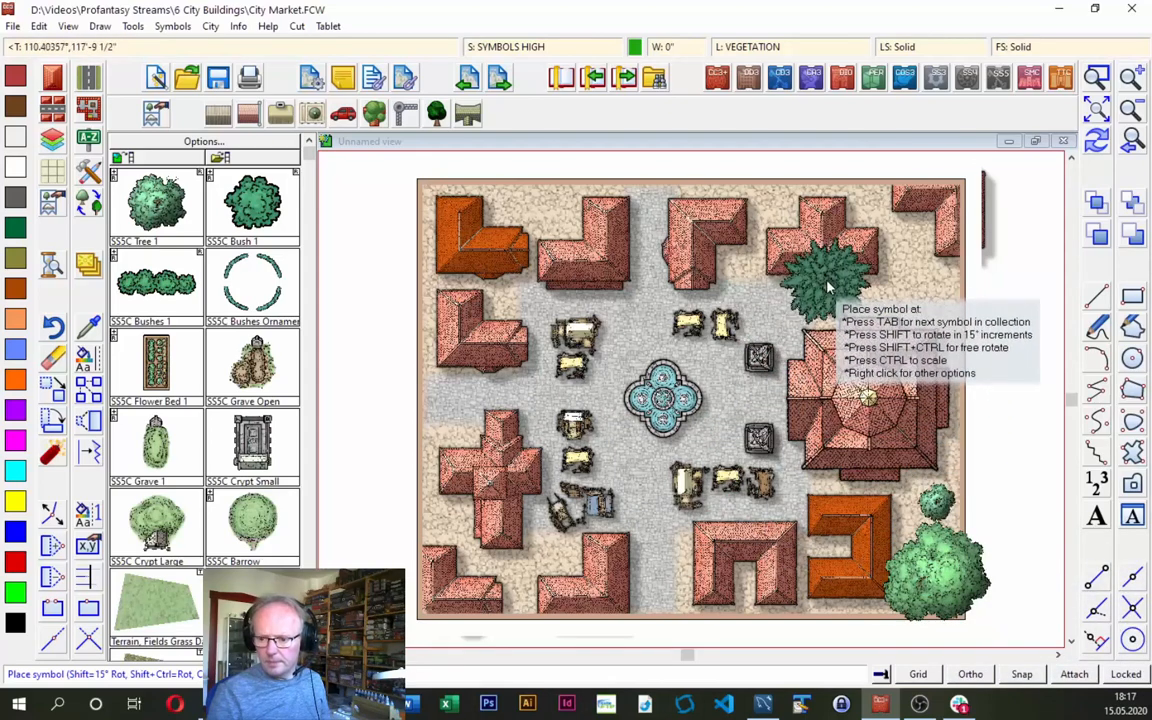
pyautogui.press('Tab')
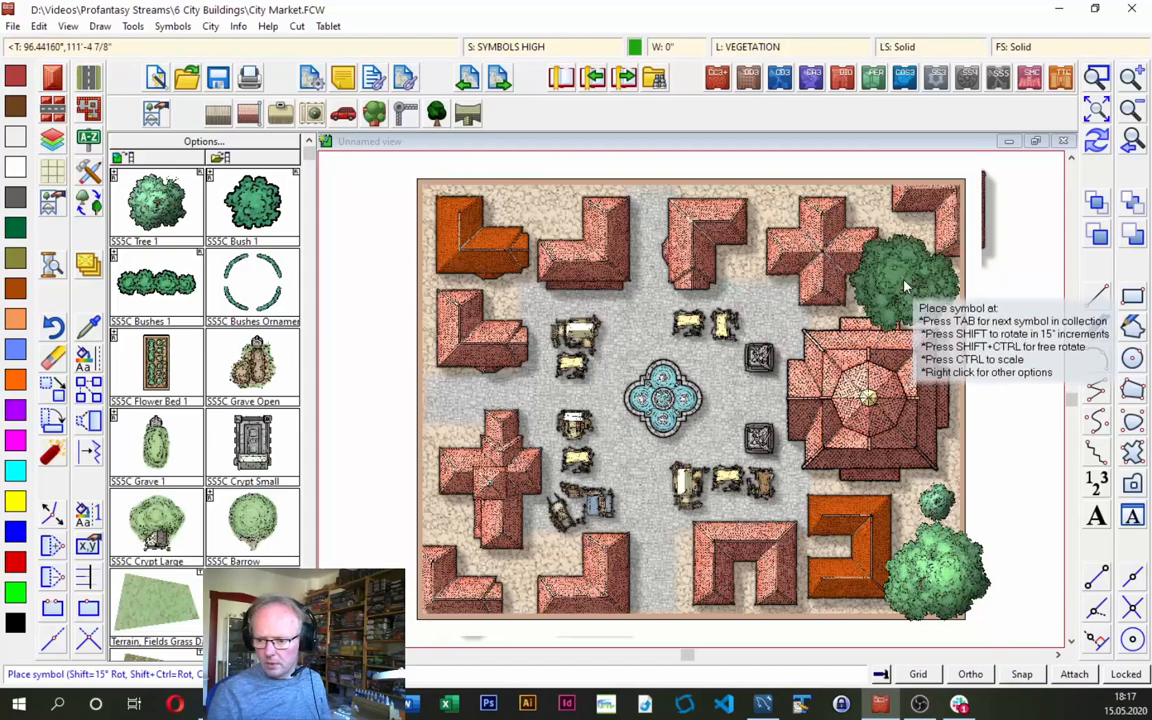
pyautogui.click(915, 287)
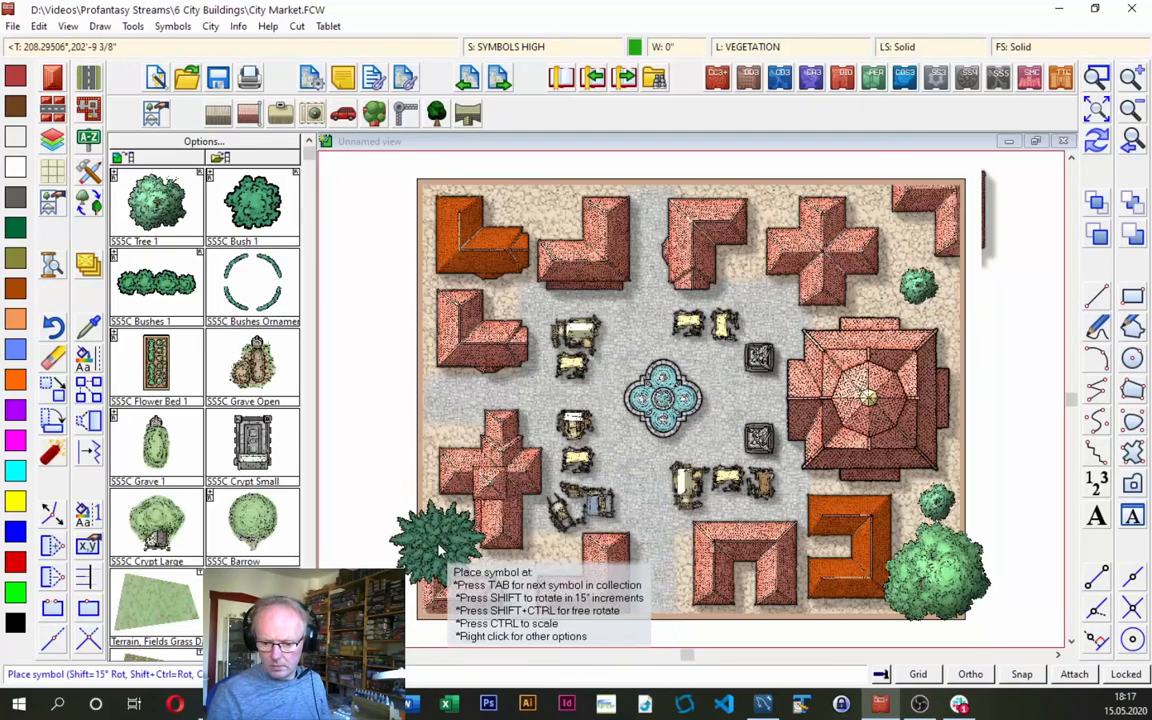
# Place one small SS5C tree at the map's west edge beside the cross-shaped building and another at the north edge between two buildings.
pyautogui.press('Tab')
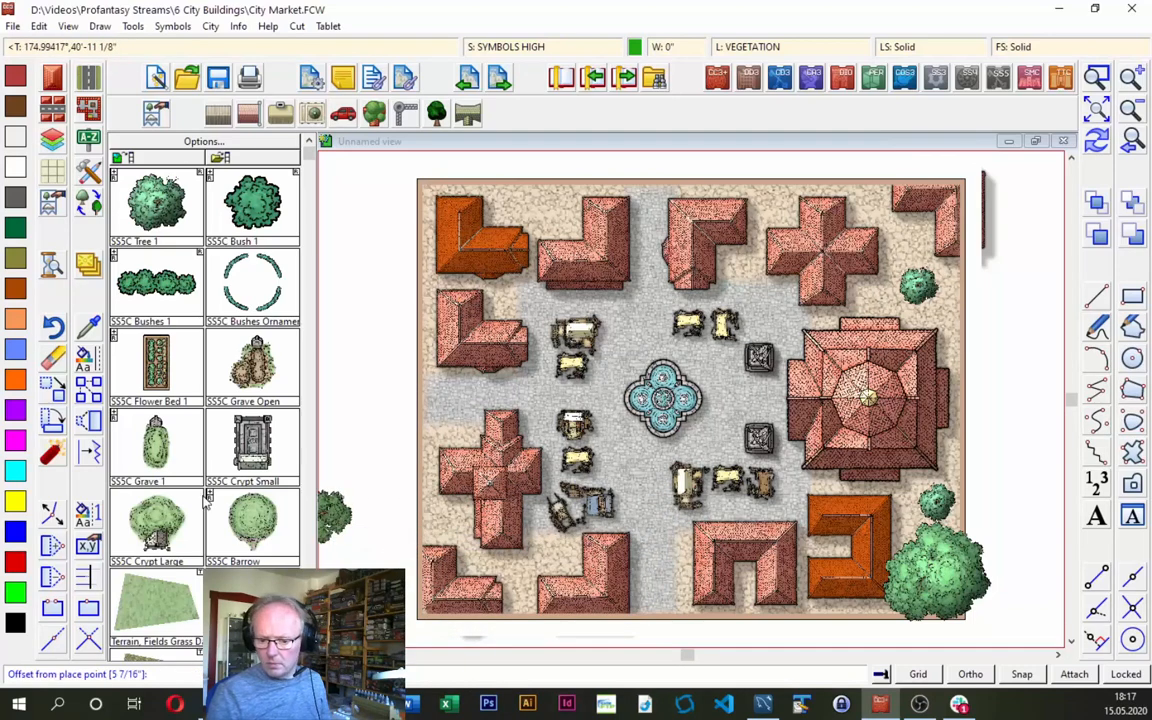
pyautogui.click(433, 517)
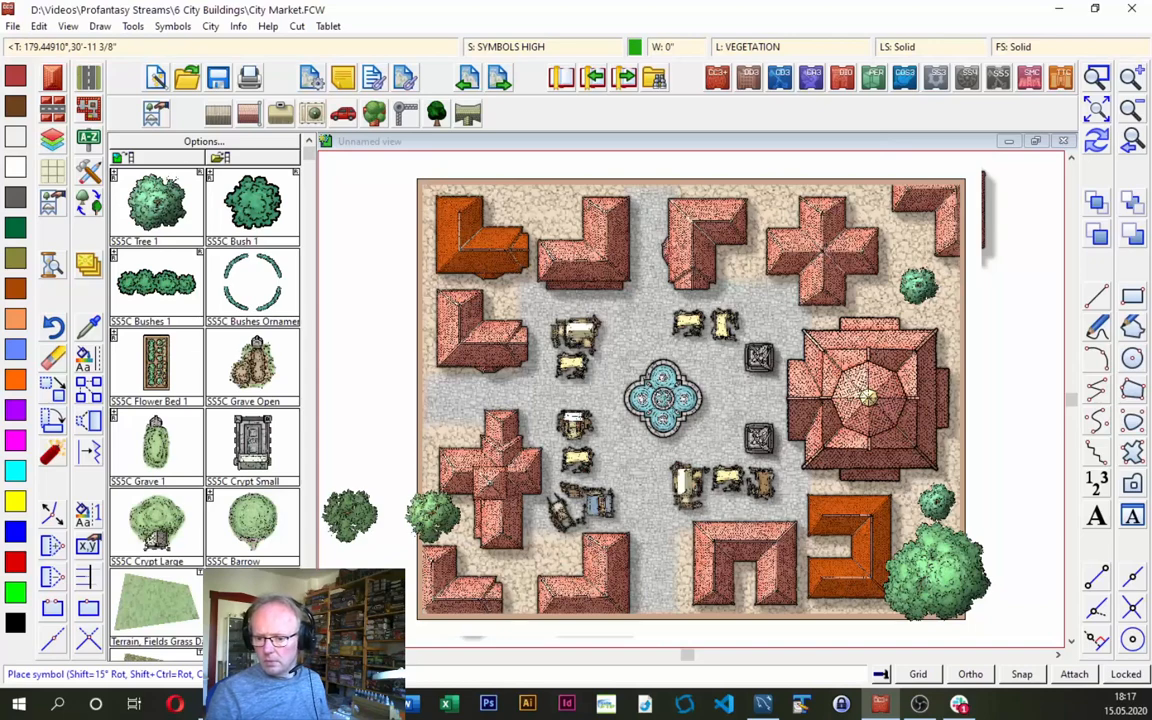
pyautogui.click(771, 196)
pyautogui.click(772, 197)
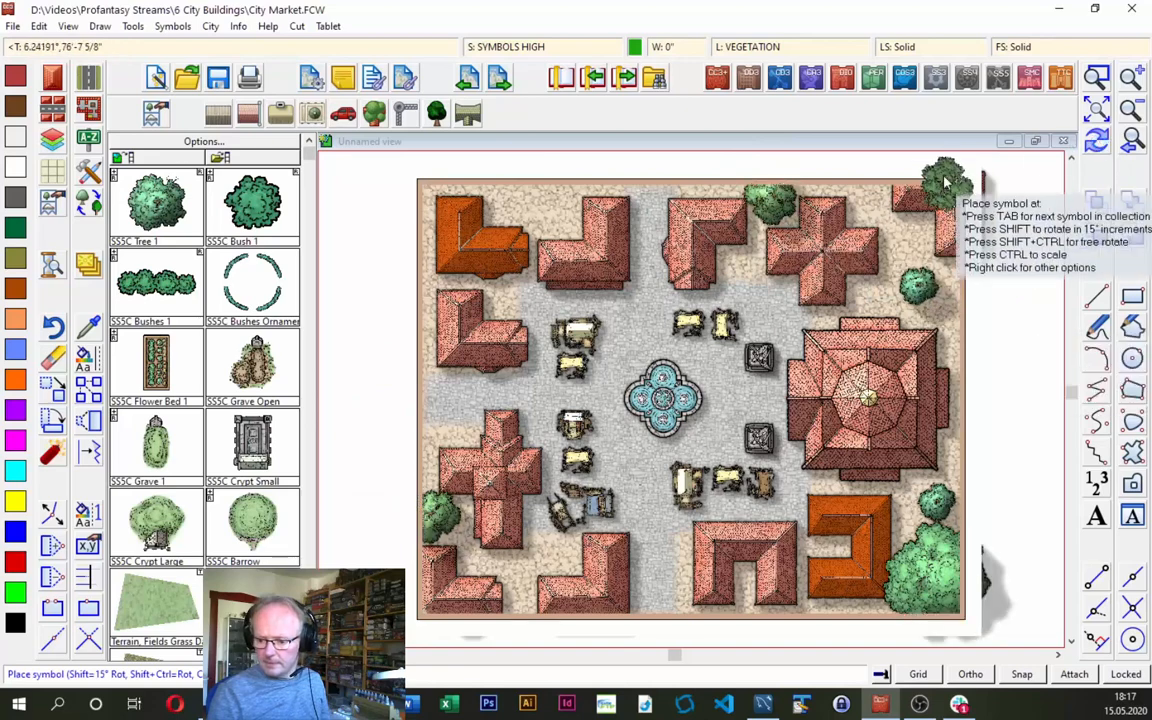
pyautogui.click(1097, 110)
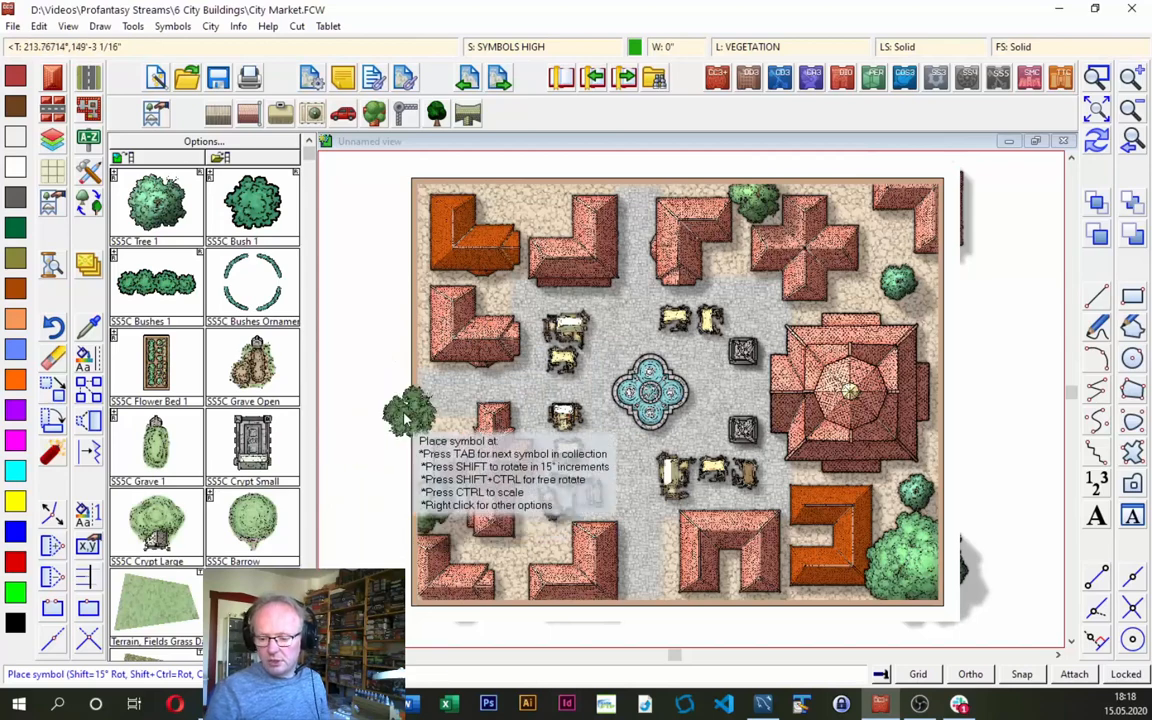
pyautogui.rightClick(532, 365)
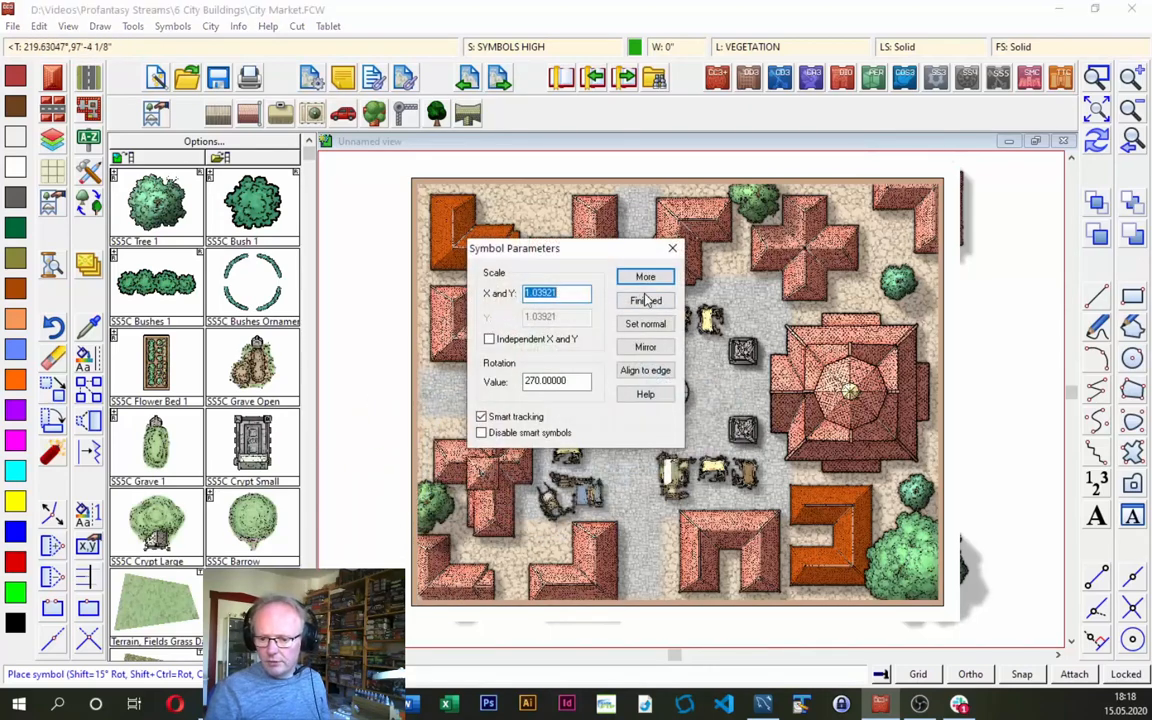
pyautogui.press('Escape')
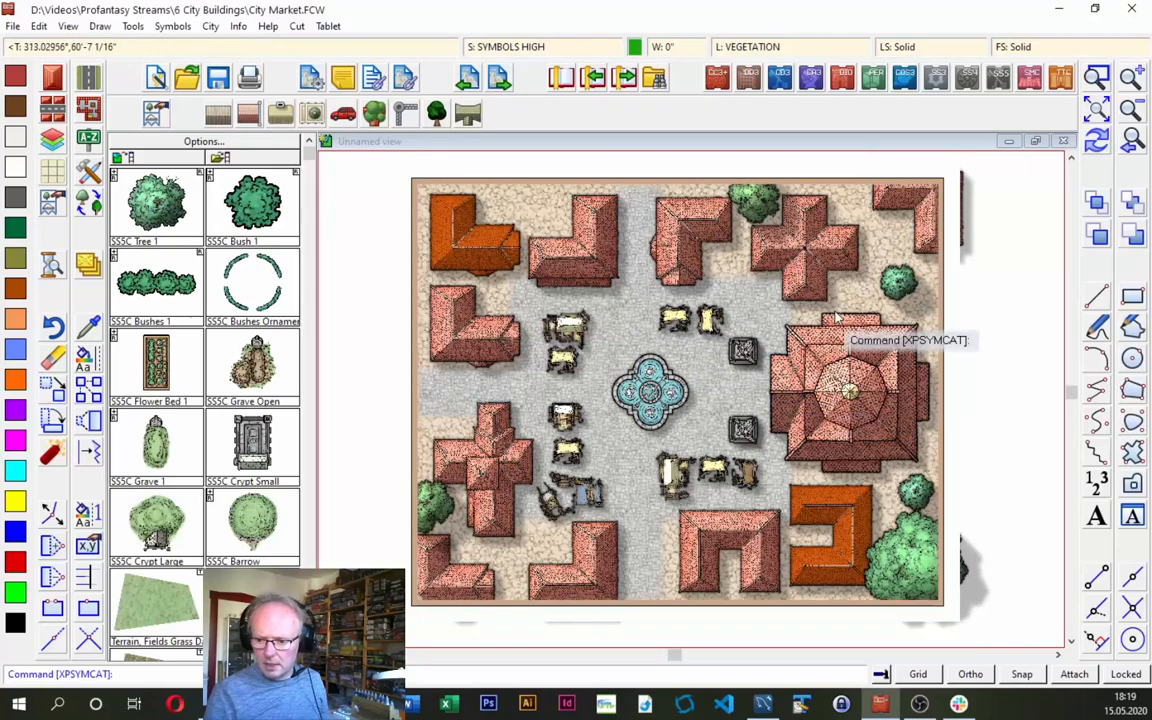
# Start a new floorplan from the large temple building east of the square.
pyautogui.click(88, 112)
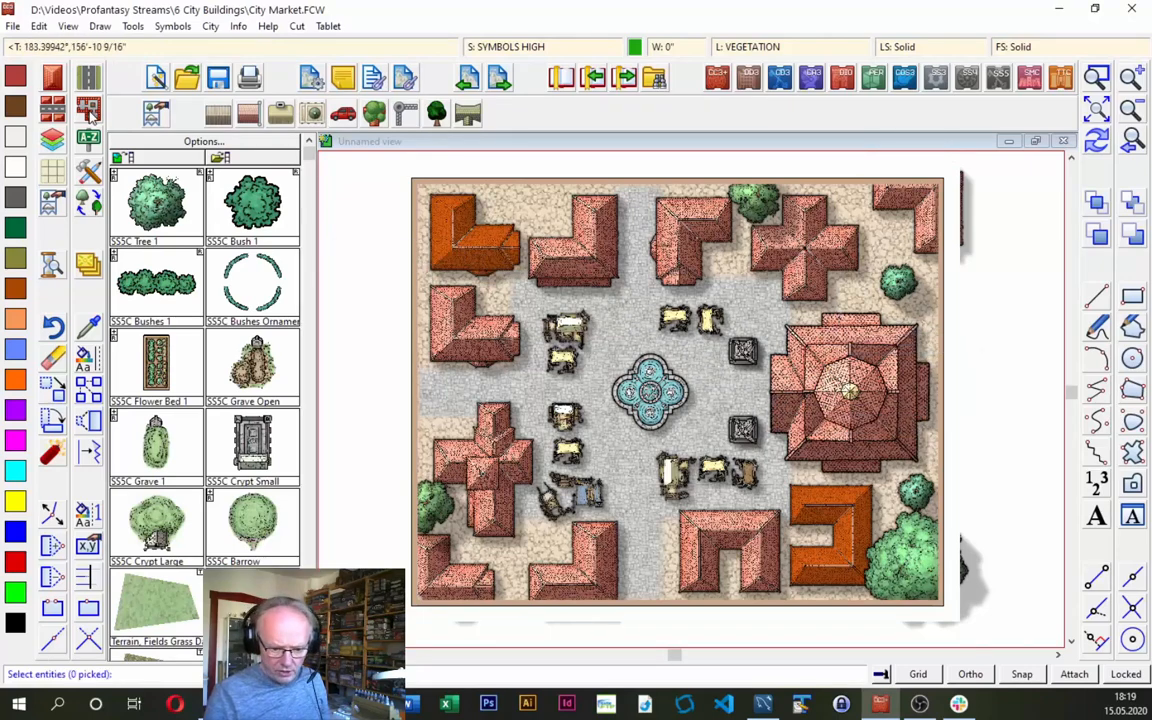
pyautogui.click(848, 318)
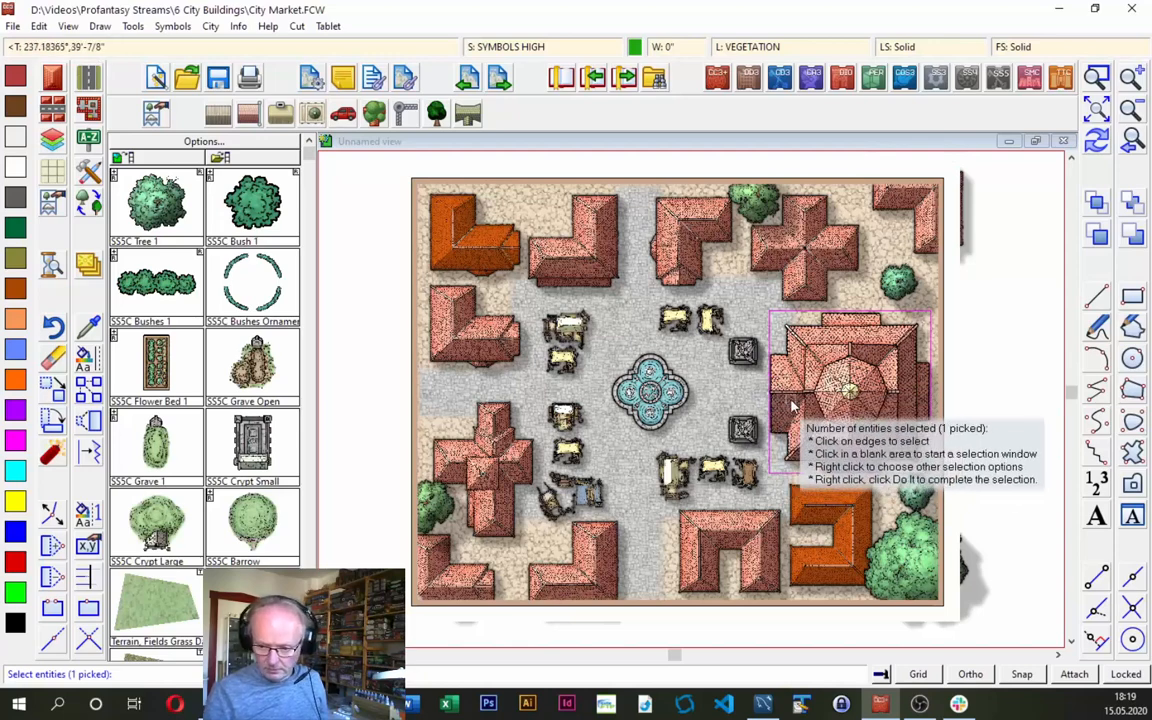
pyautogui.rightClick(678, 362)
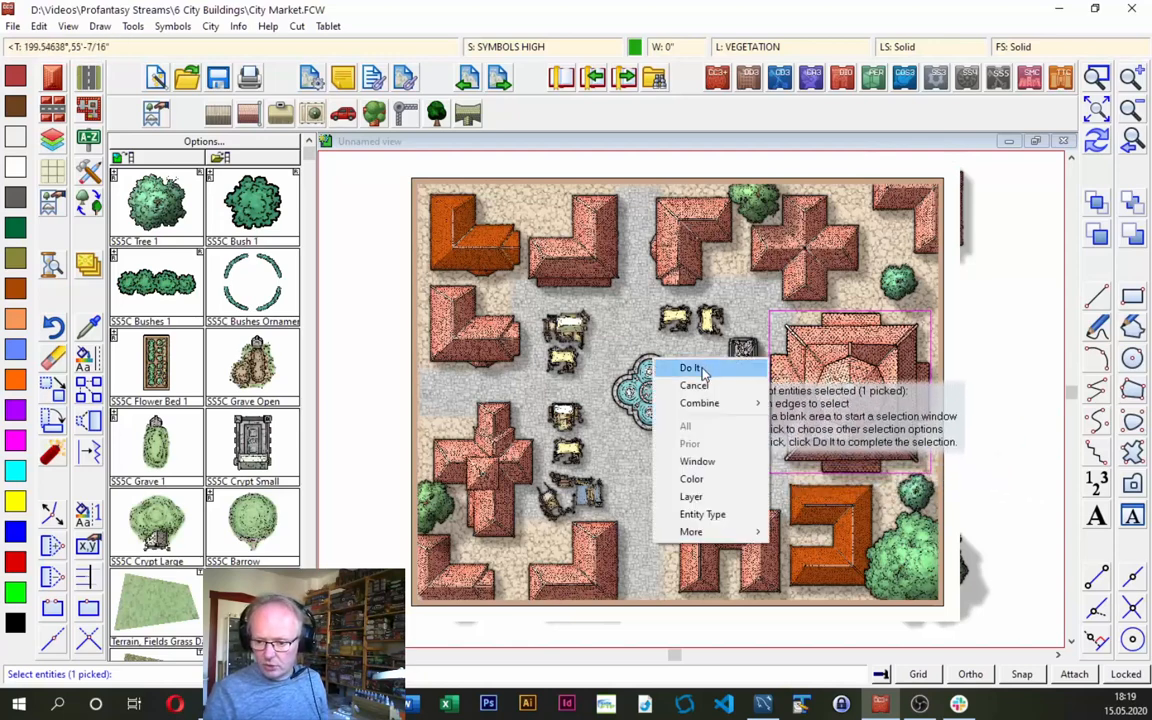
pyautogui.click(704, 372)
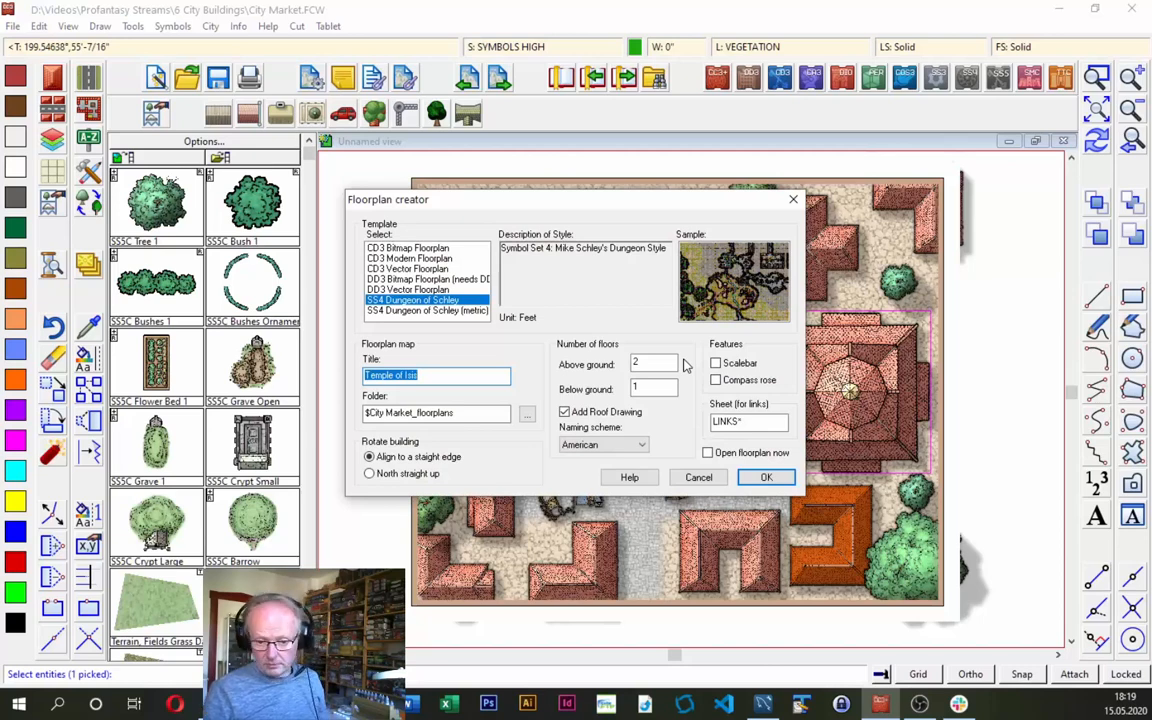
# Compare the descriptions and samples of the CD3, DD3 and SS4 floorplan templates, finishing on SS4 Dungeon of Schley.
pyautogui.click(440, 248)
pyautogui.click(414, 258)
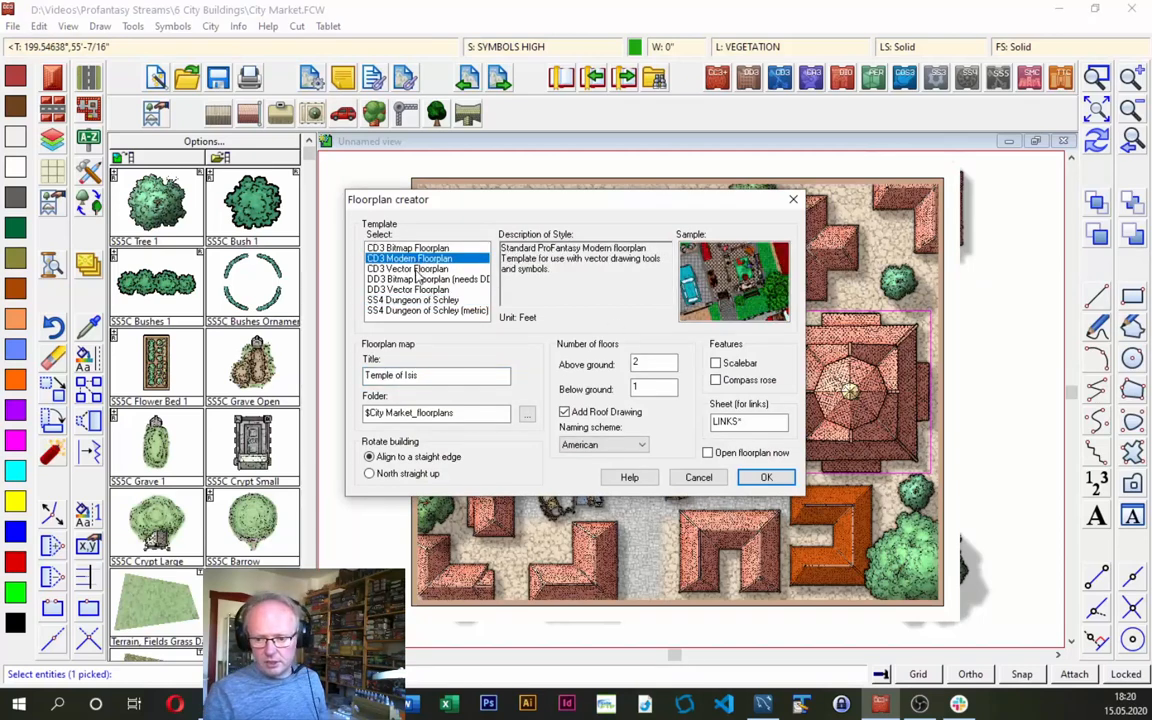
pyautogui.click(416, 268)
pyautogui.click(418, 279)
pyautogui.click(417, 289)
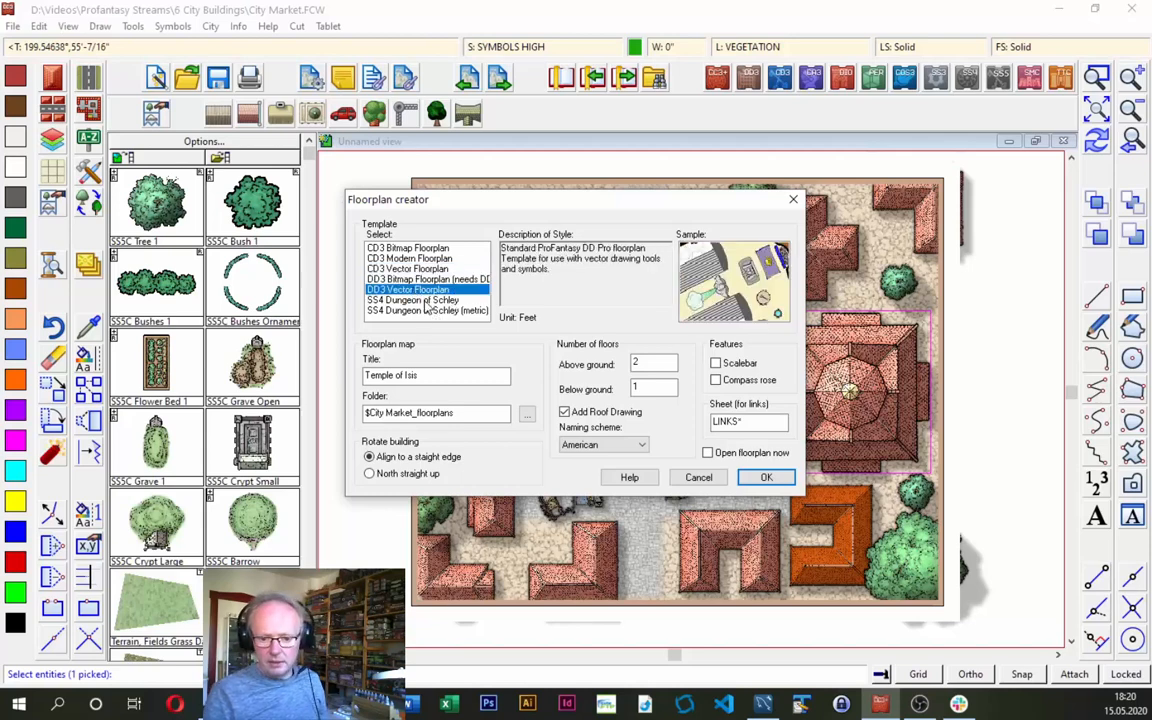
pyautogui.click(424, 301)
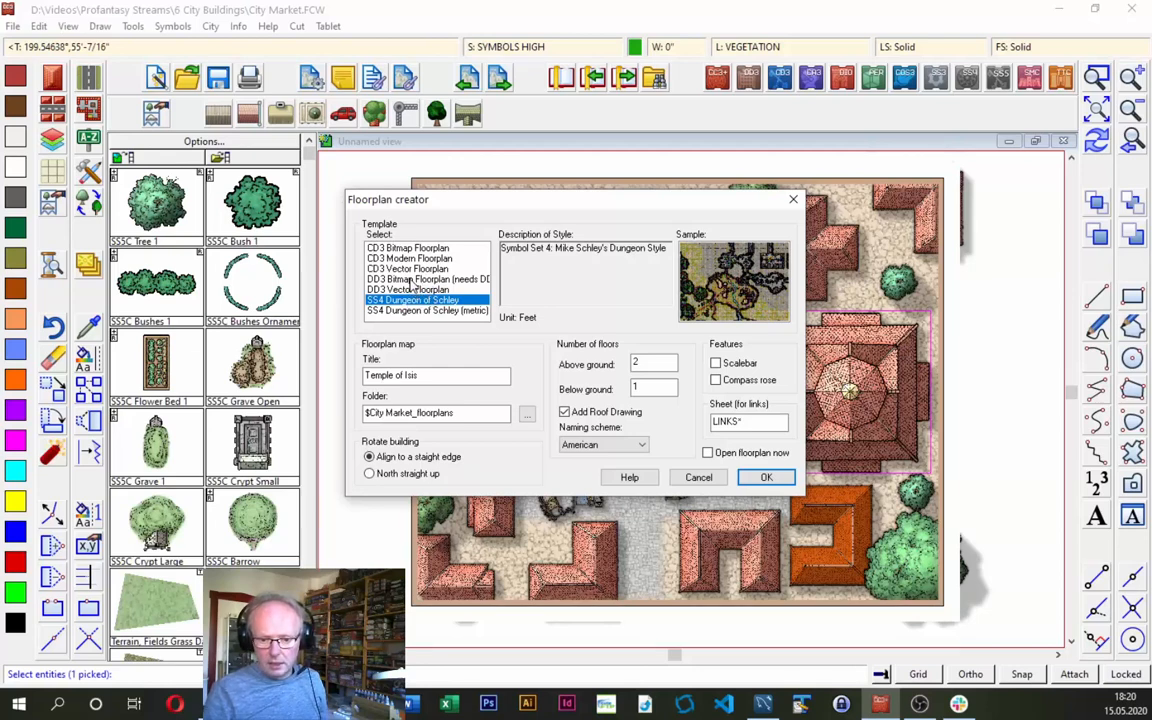
pyautogui.click(407, 289)
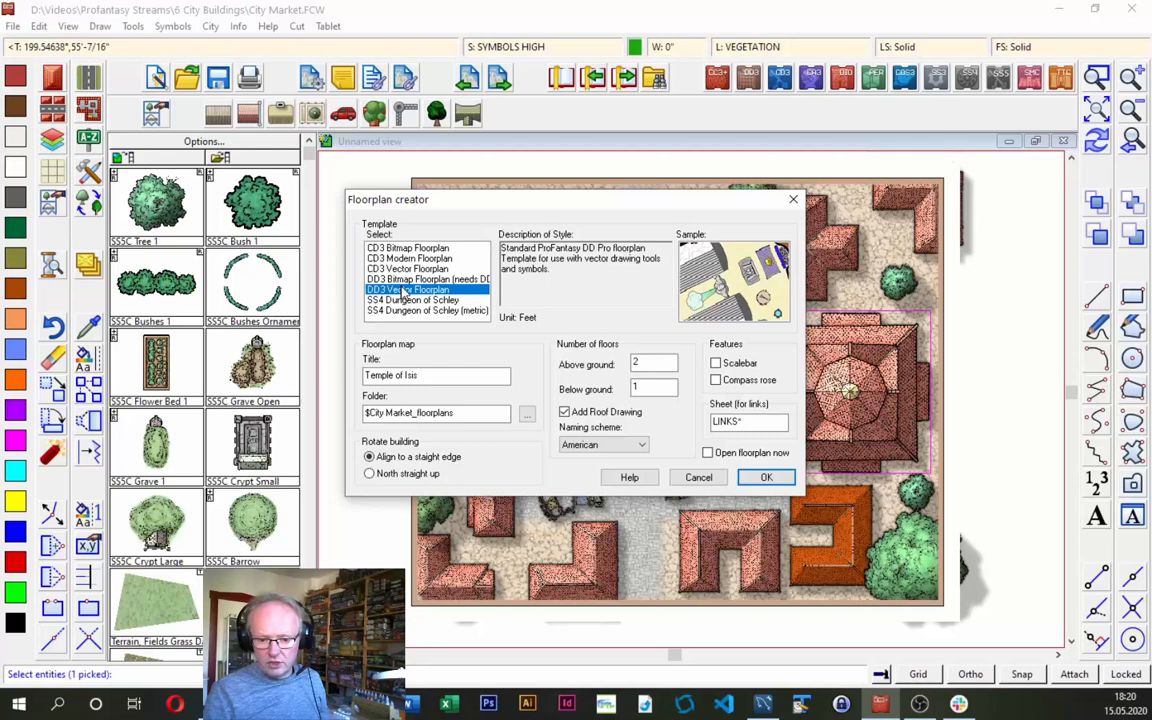
pyautogui.click(401, 280)
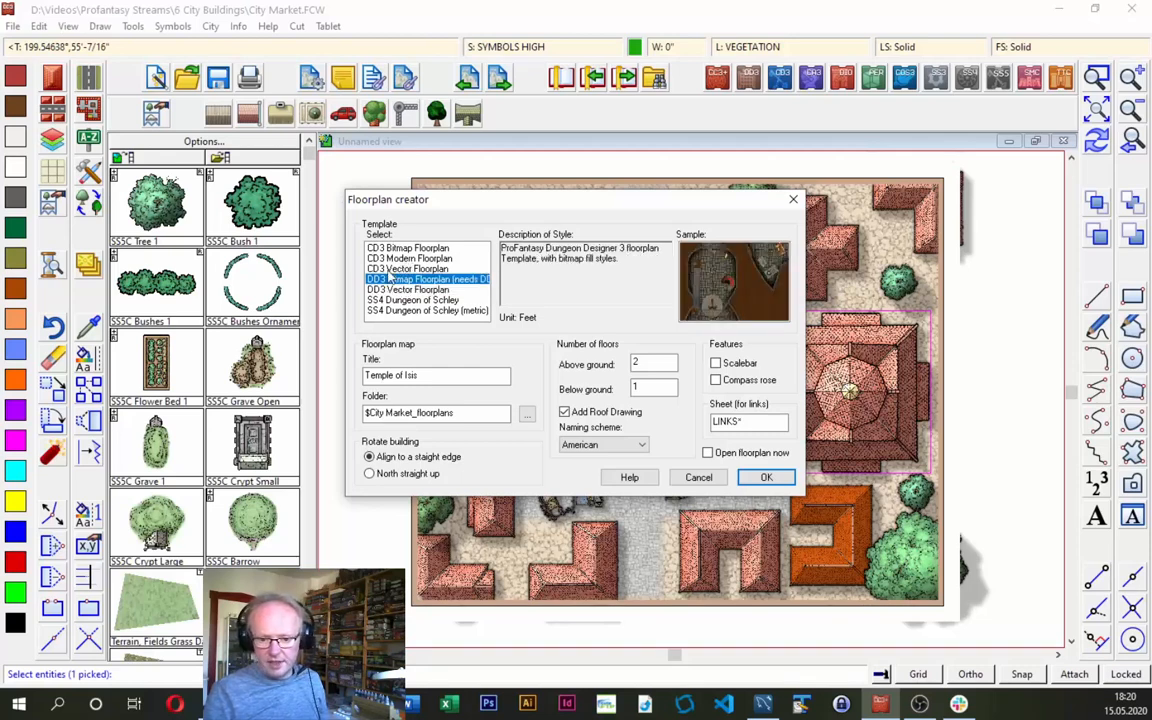
pyautogui.press('Up')
pyautogui.press('Up')
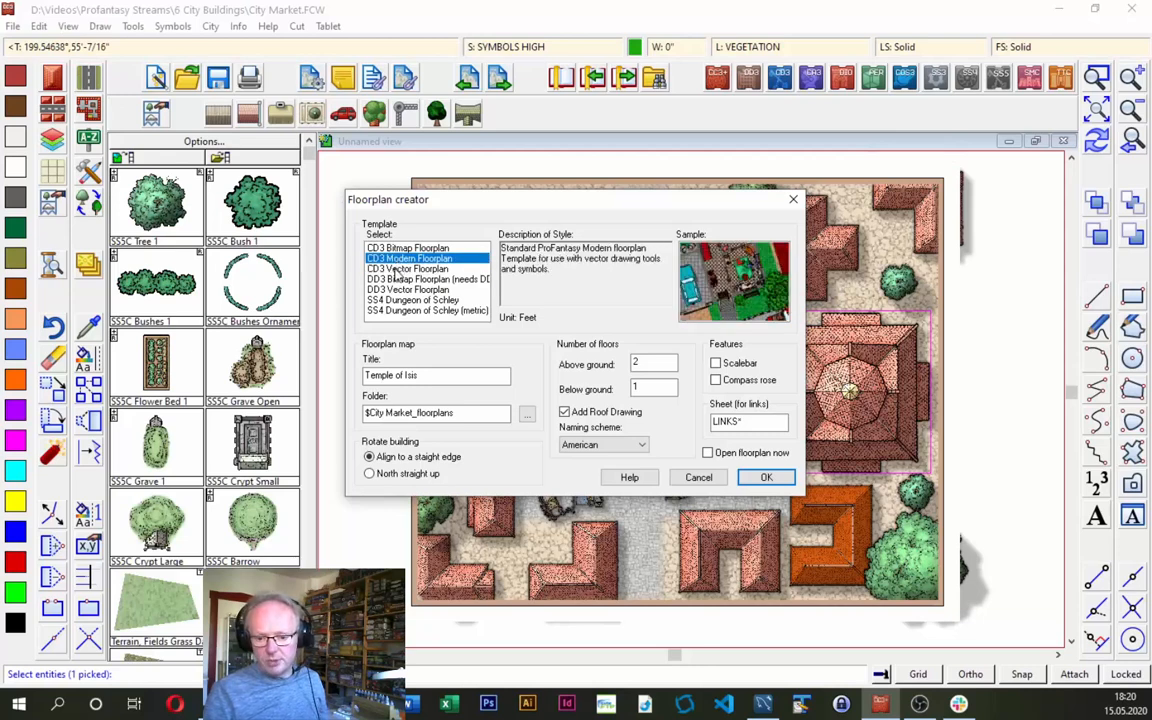
pyautogui.press('Down')
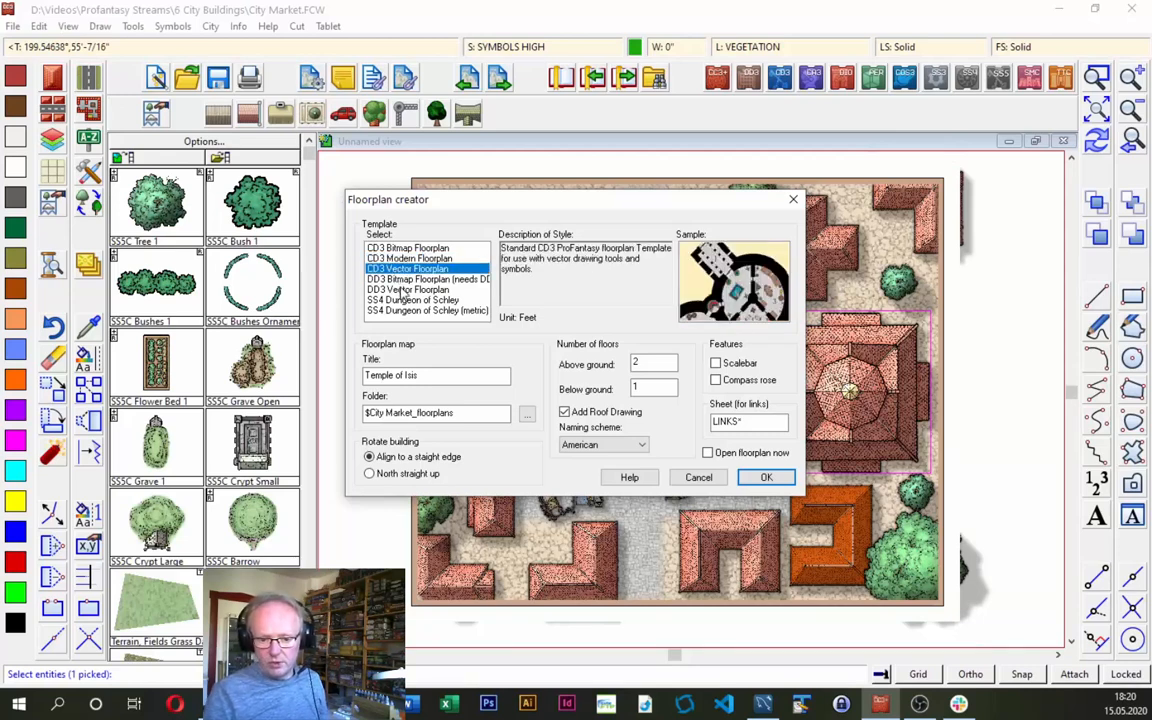
pyautogui.click(401, 302)
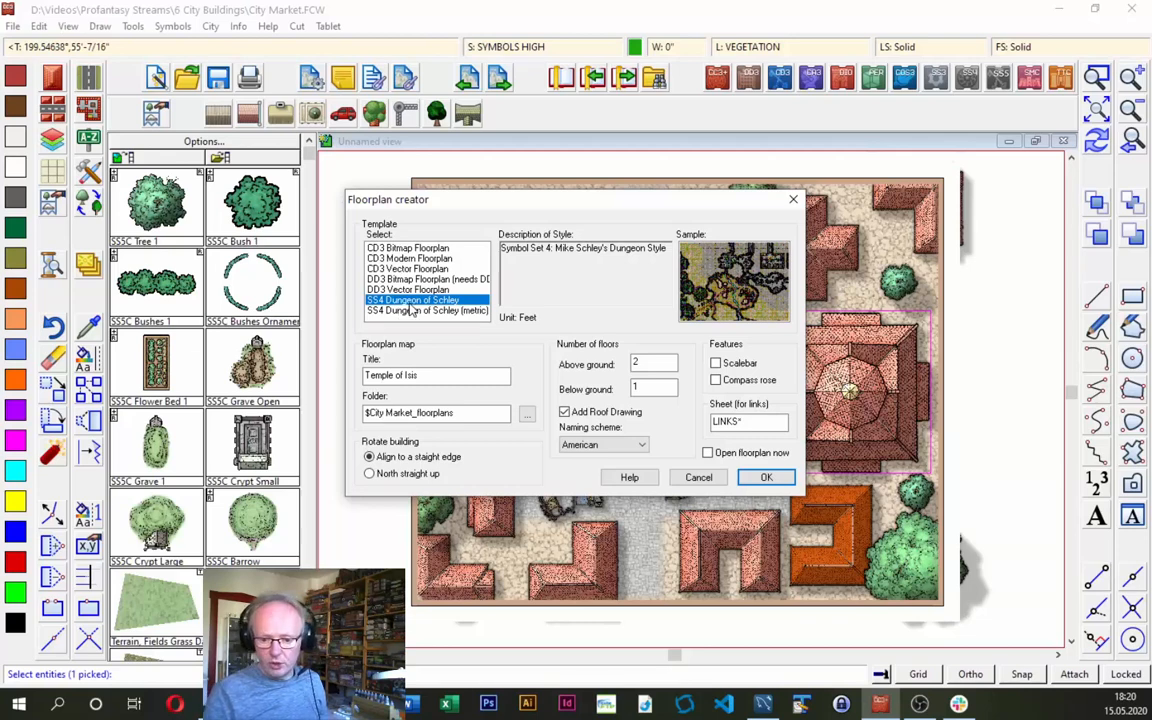
# Create the Temple of Isis floorplan with North straight up rotation, 2 floors above ground and the American naming scheme.
pyautogui.click(432, 375)
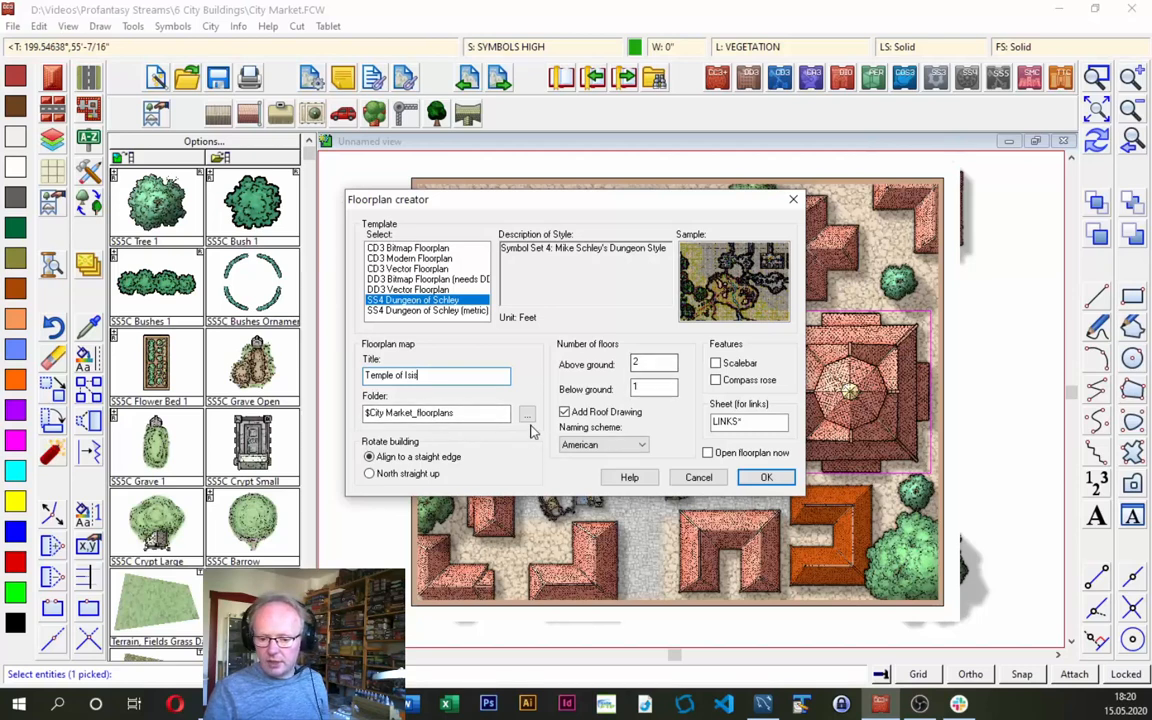
pyautogui.click(380, 476)
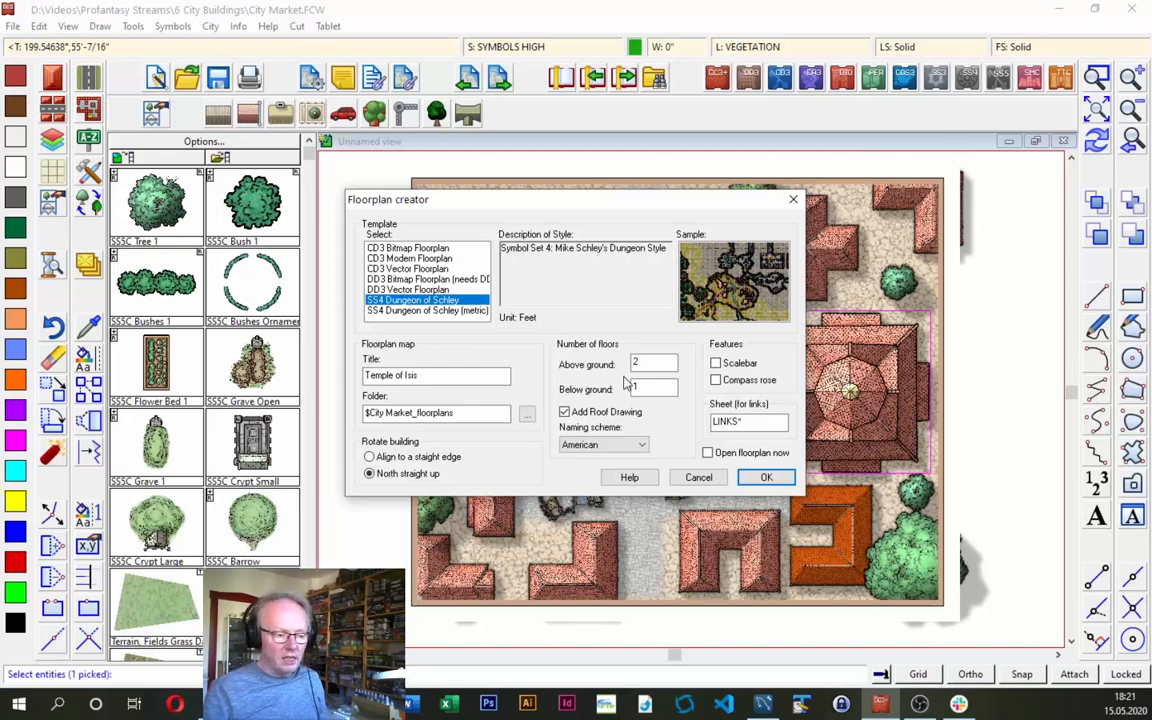
pyautogui.doubleClick(661, 365)
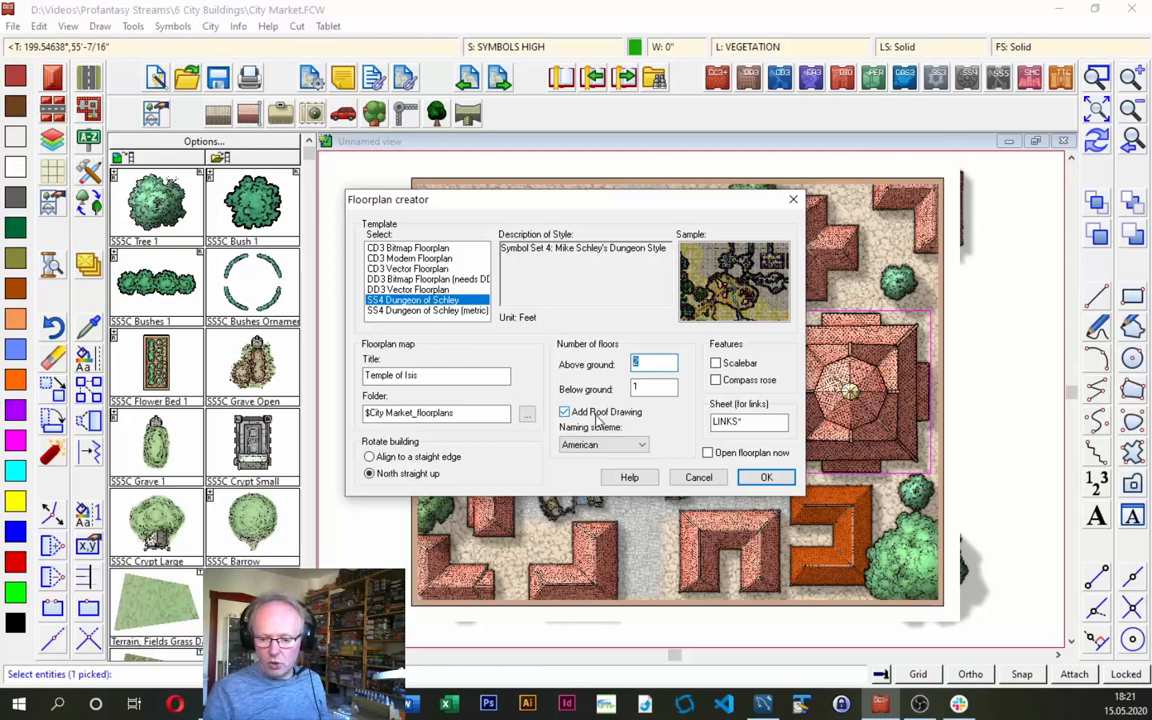
pyautogui.click(604, 448)
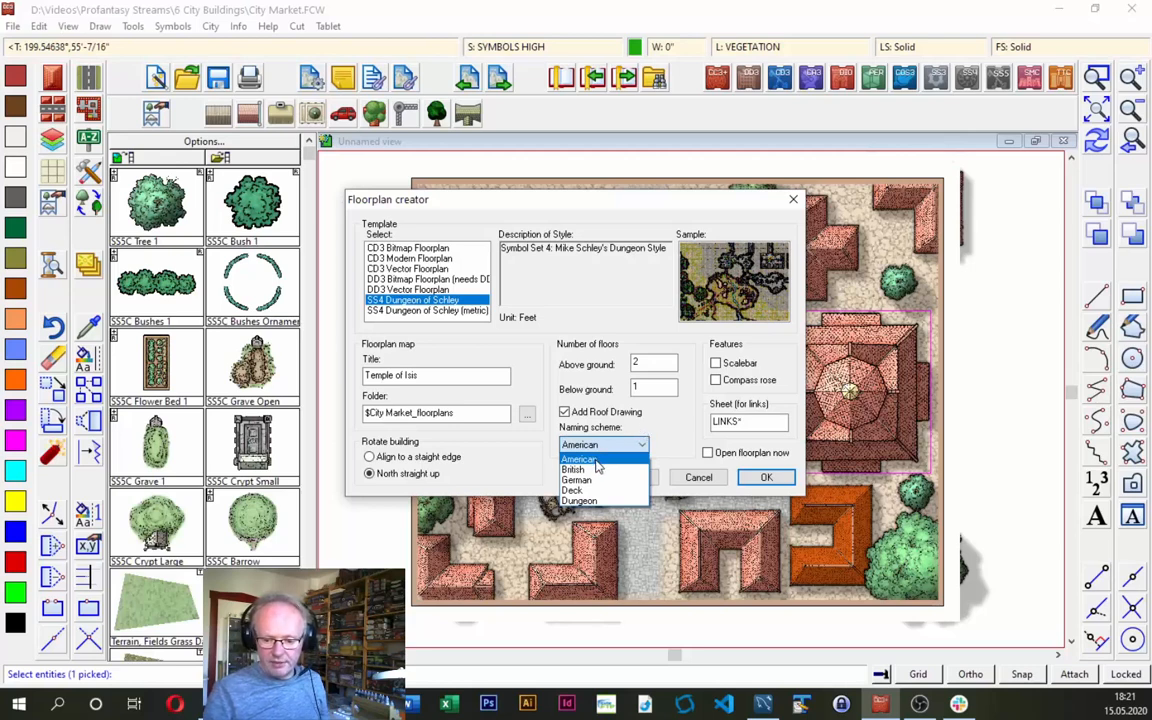
pyautogui.click(596, 461)
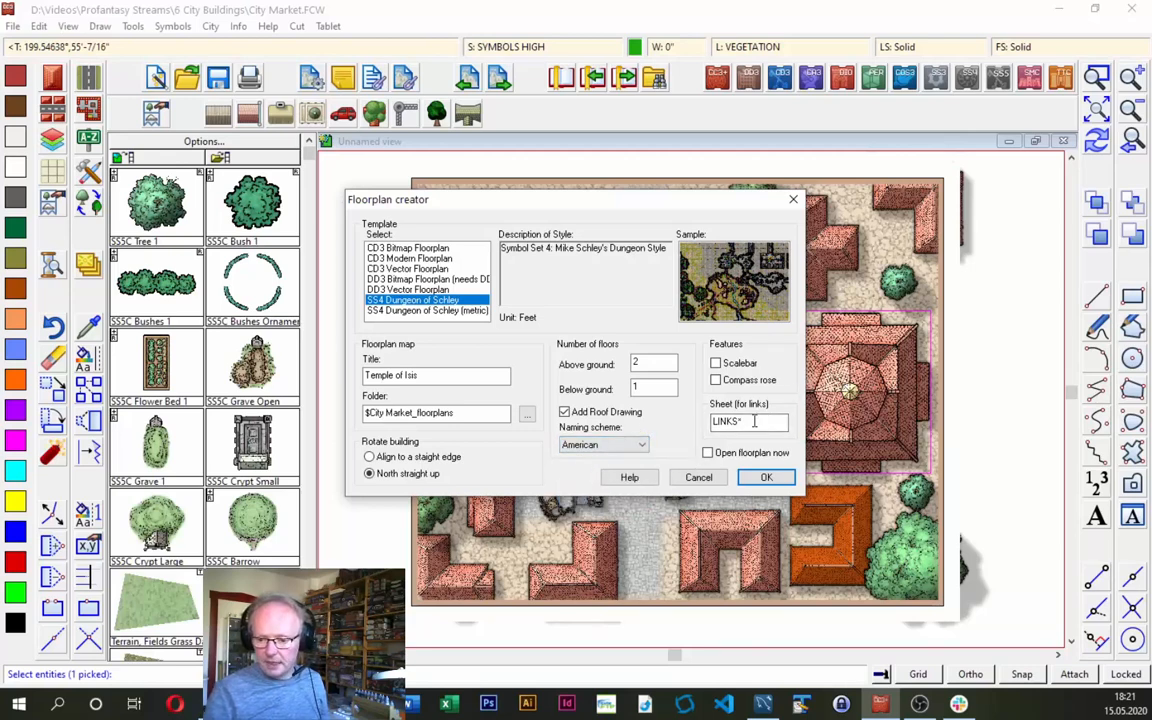
pyautogui.click(763, 479)
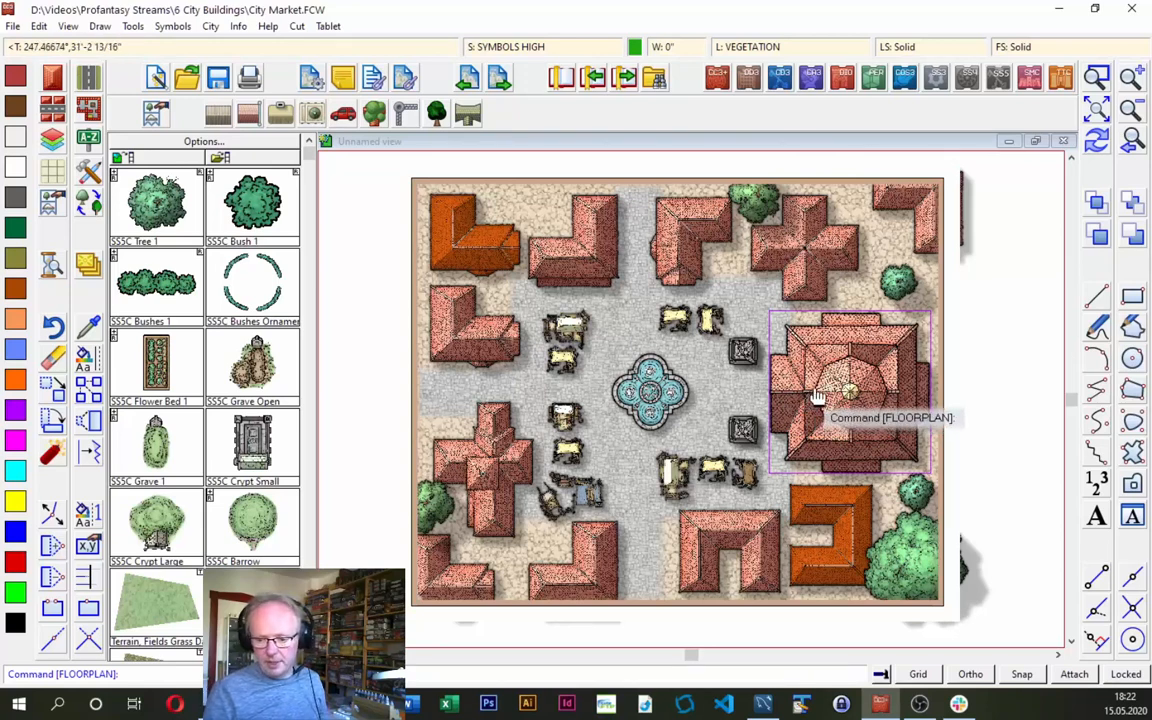
# Open the temple's linked Floor 1 plan, saving the changes to the city map, and activate the plan's sheet effects.
pyautogui.hotkey('ctrl', 'o')
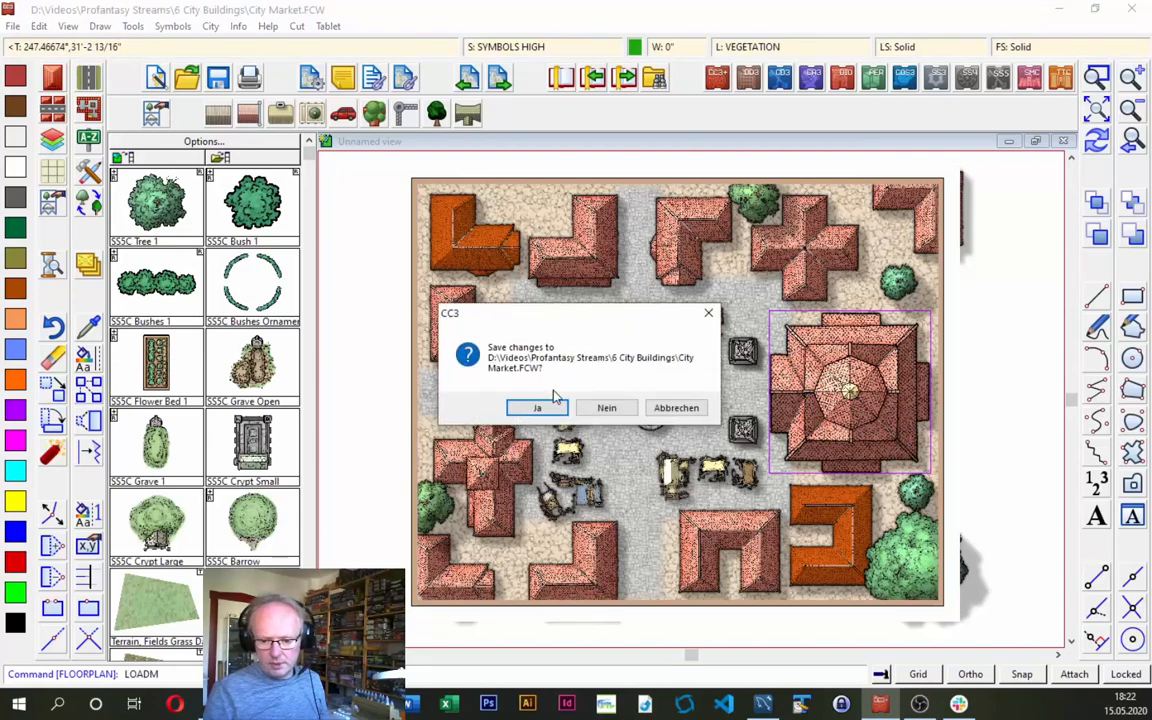
pyautogui.click(537, 407)
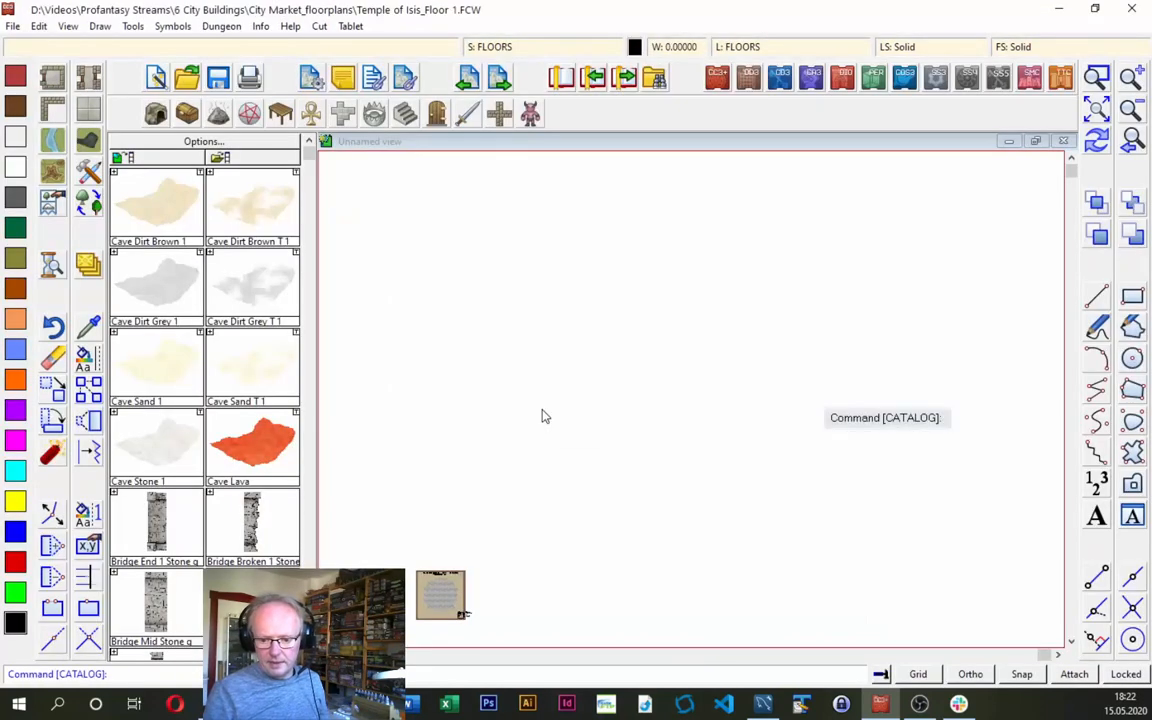
pyautogui.click(1095, 113)
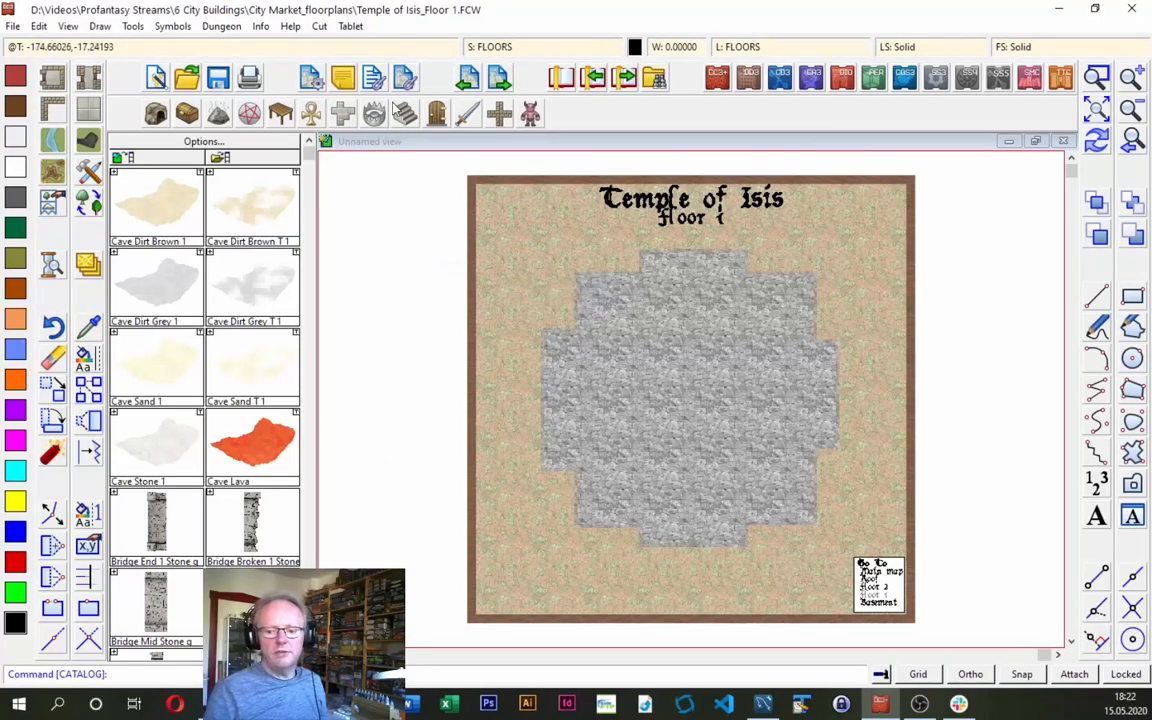
pyautogui.click(489, 46)
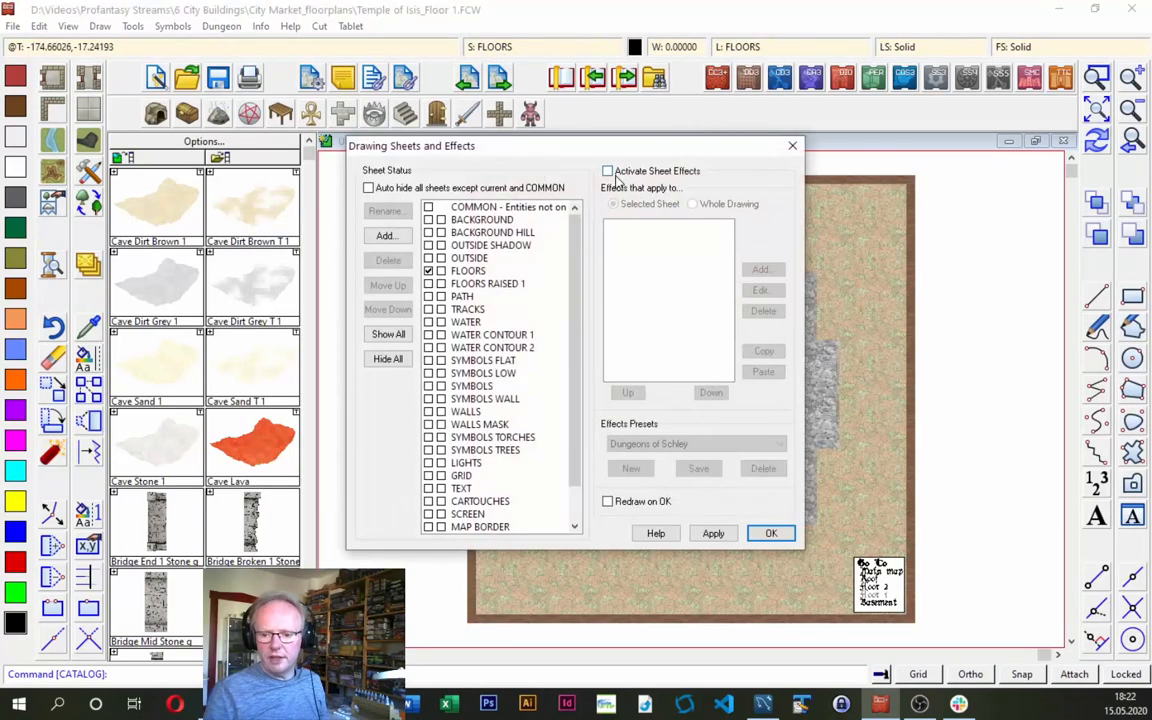
pyautogui.click(771, 533)
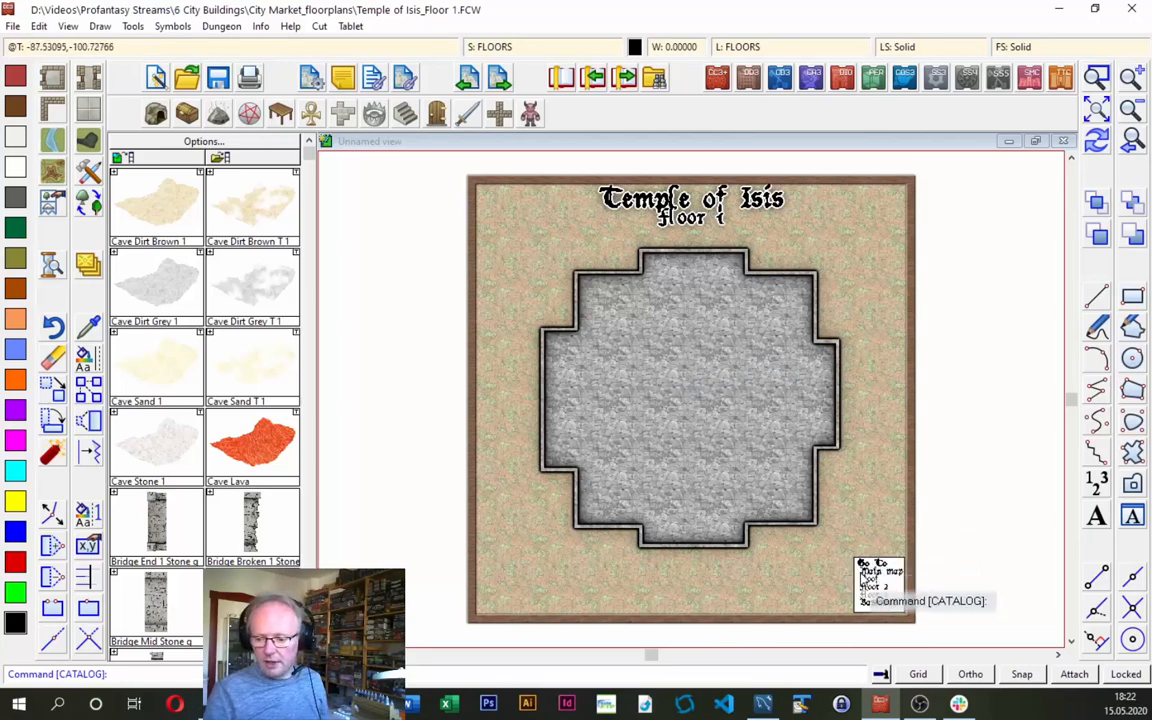
# Open the text properties of all the entries in the Go To navigation box for editing.
pyautogui.click(1097, 82)
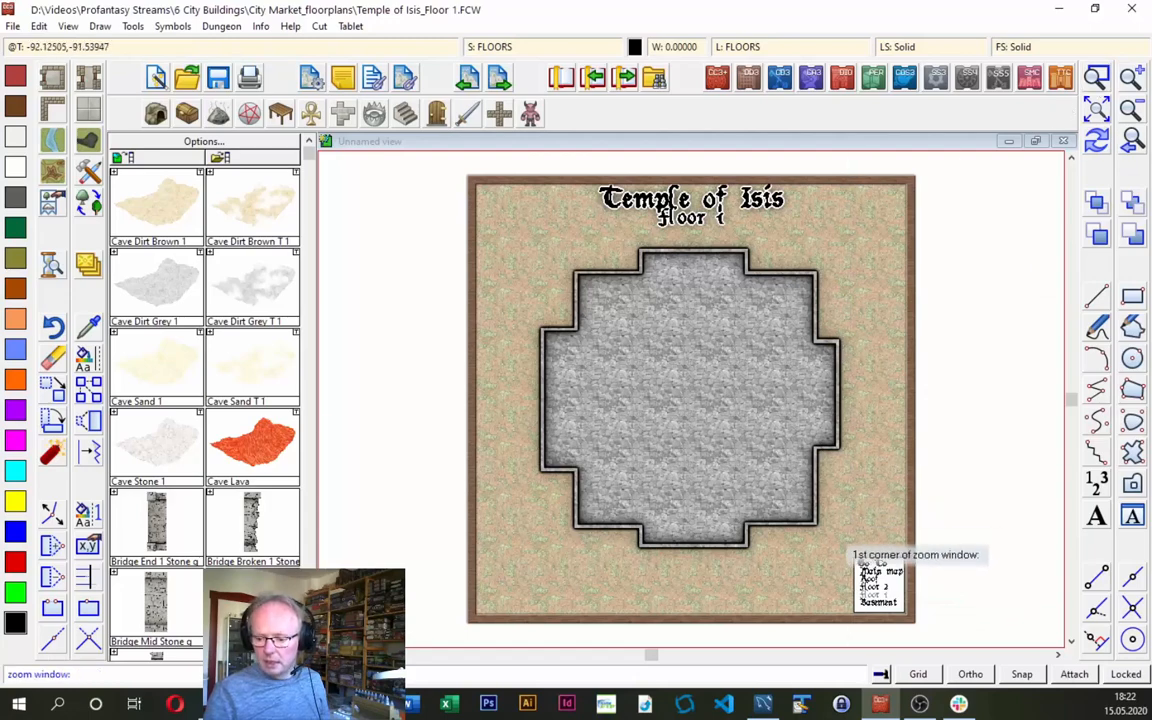
pyautogui.click(805, 538)
pyautogui.click(924, 632)
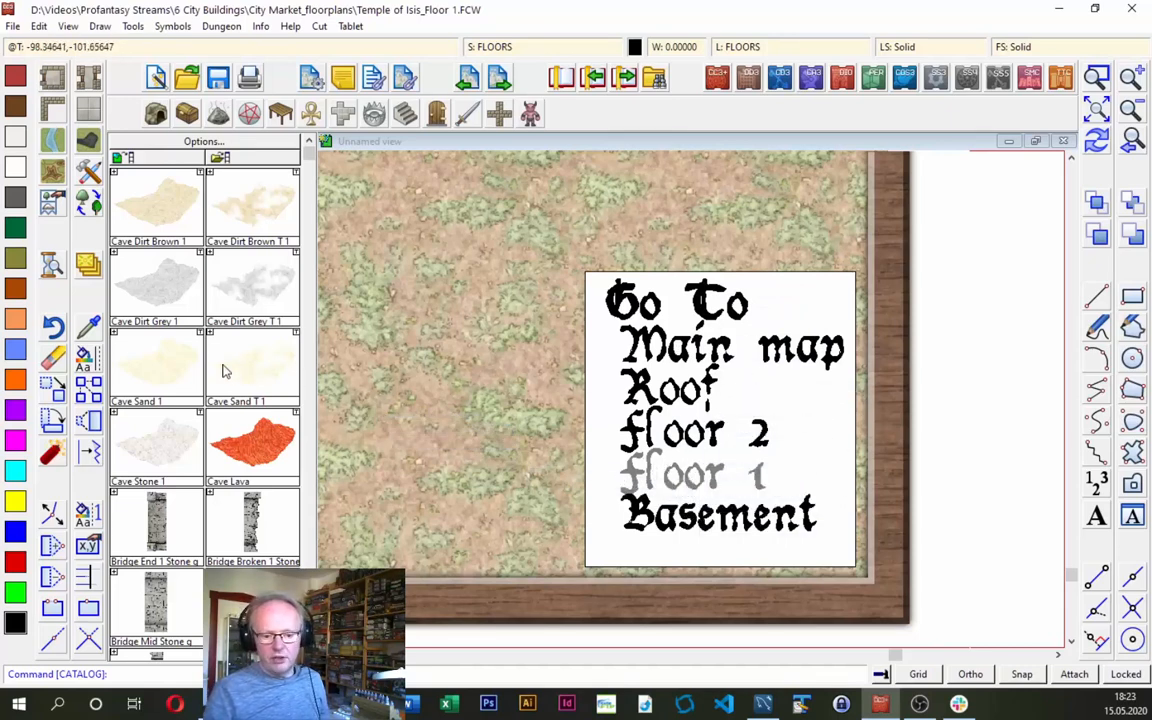
pyautogui.rightClick(88, 357)
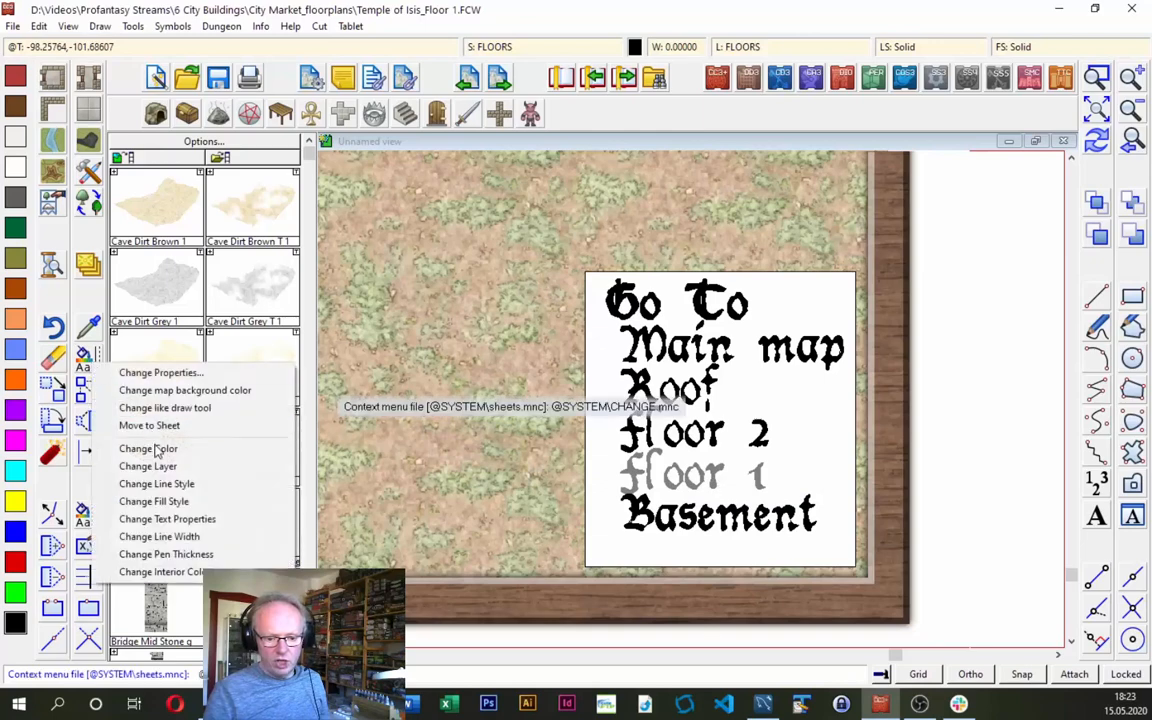
pyautogui.click(165, 520)
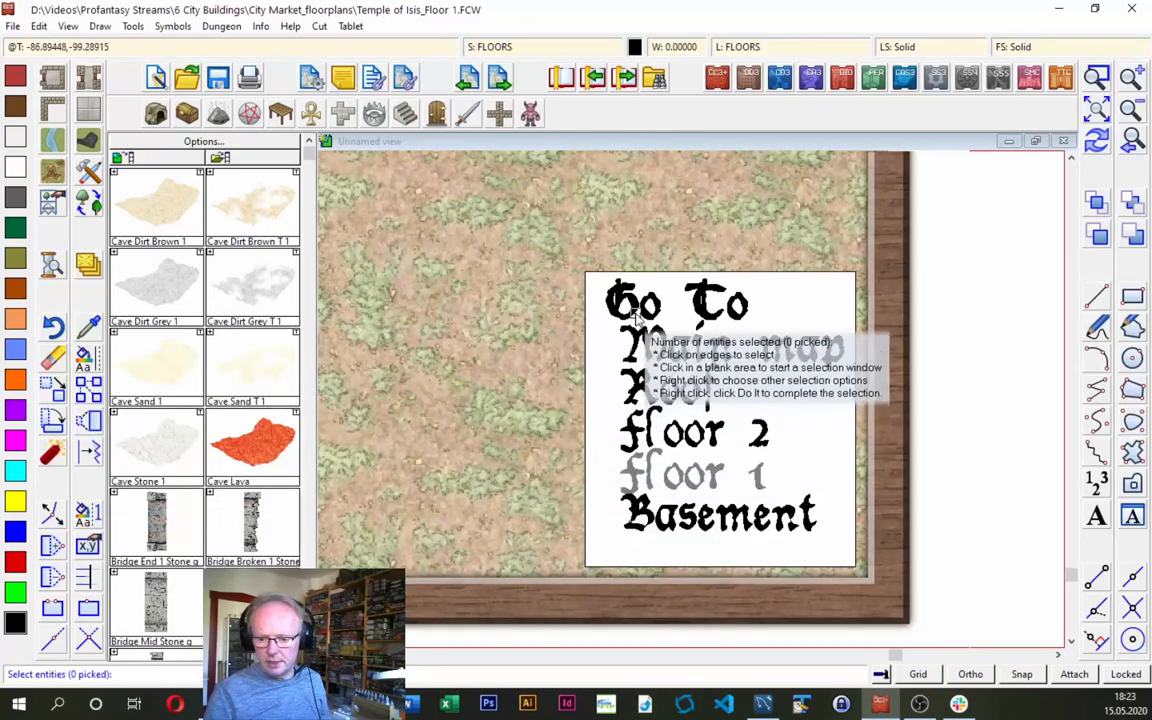
pyautogui.click(572, 287)
pyautogui.click(670, 545)
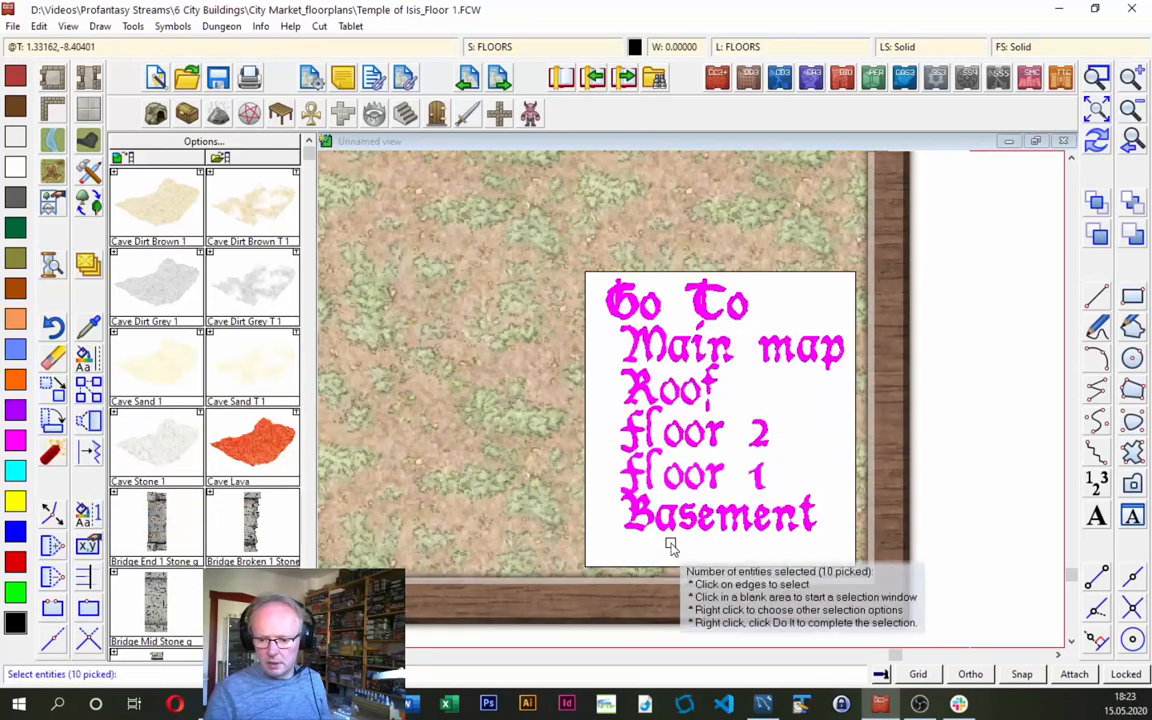
pyautogui.rightClick(667, 351)
pyautogui.click(662, 358)
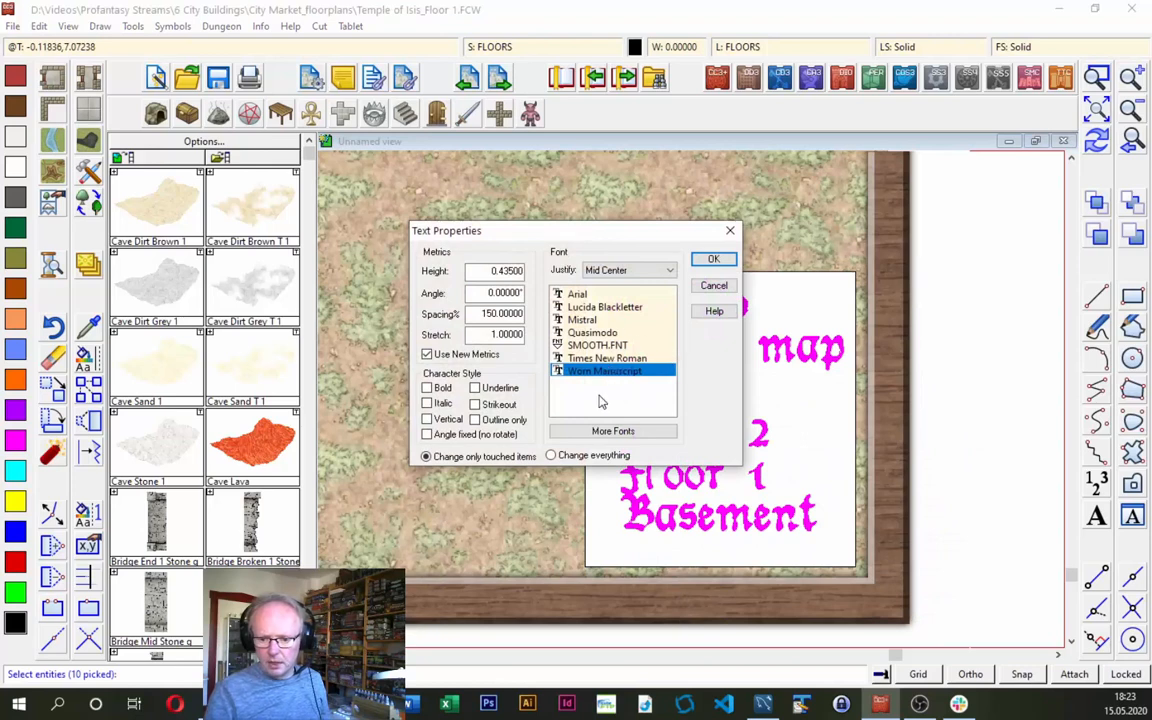
# Add Adobe Caslon Pro to the available fonts and try to apply it to the Go To entries.
pyautogui.click(612, 431)
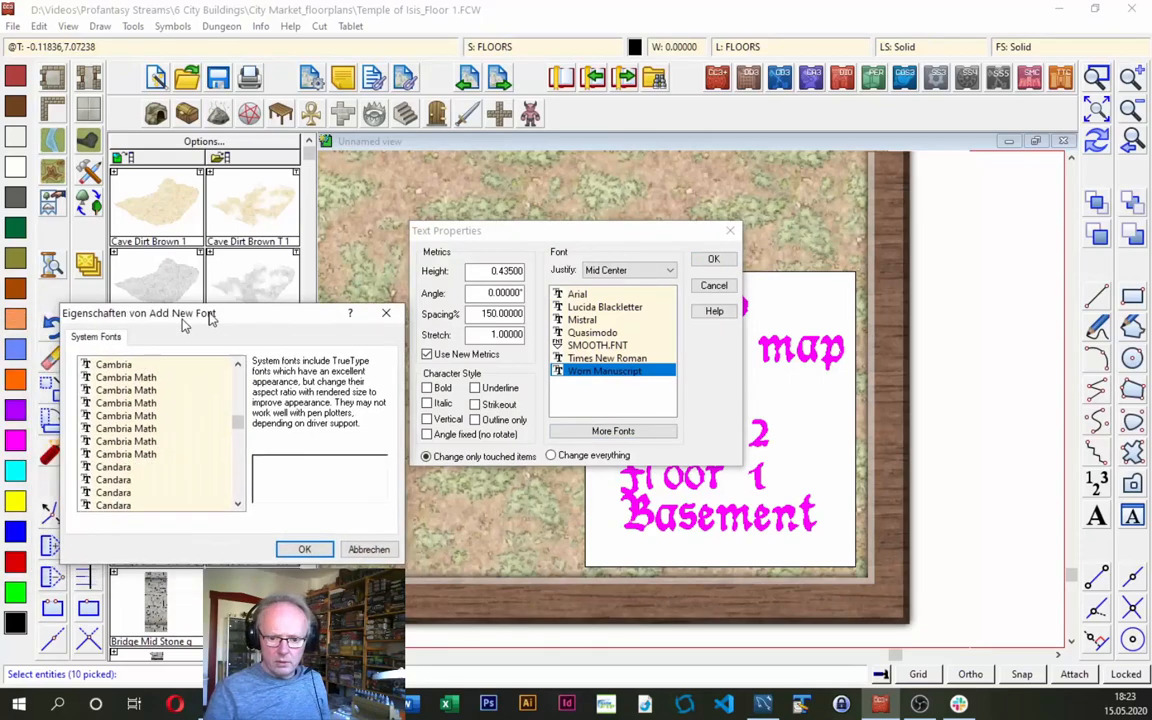
pyautogui.scroll(15, 435, 378)
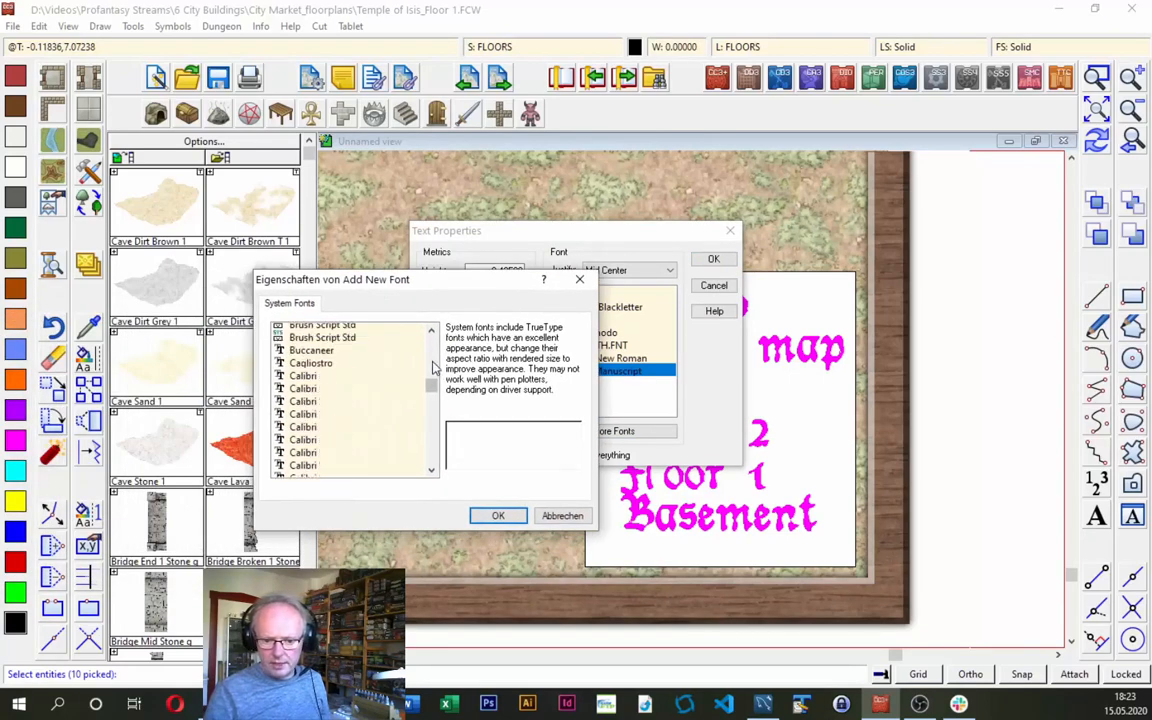
pyautogui.scroll(-4, 430, 410)
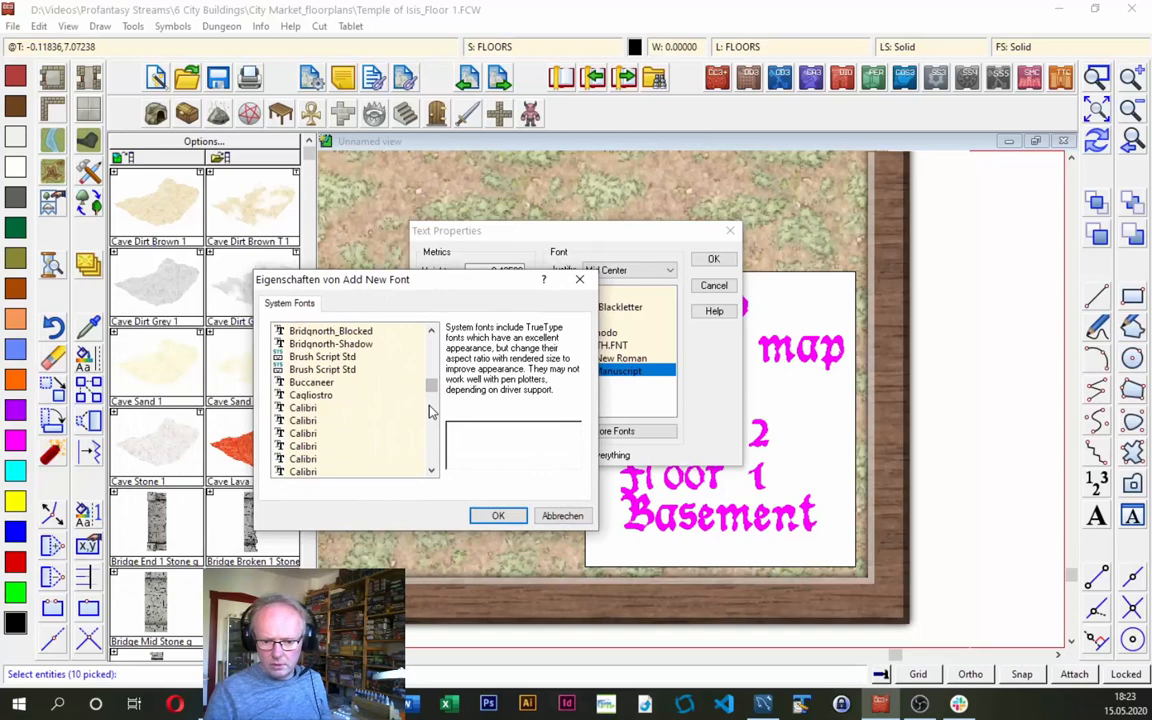
pyautogui.scroll(10, 435, 357)
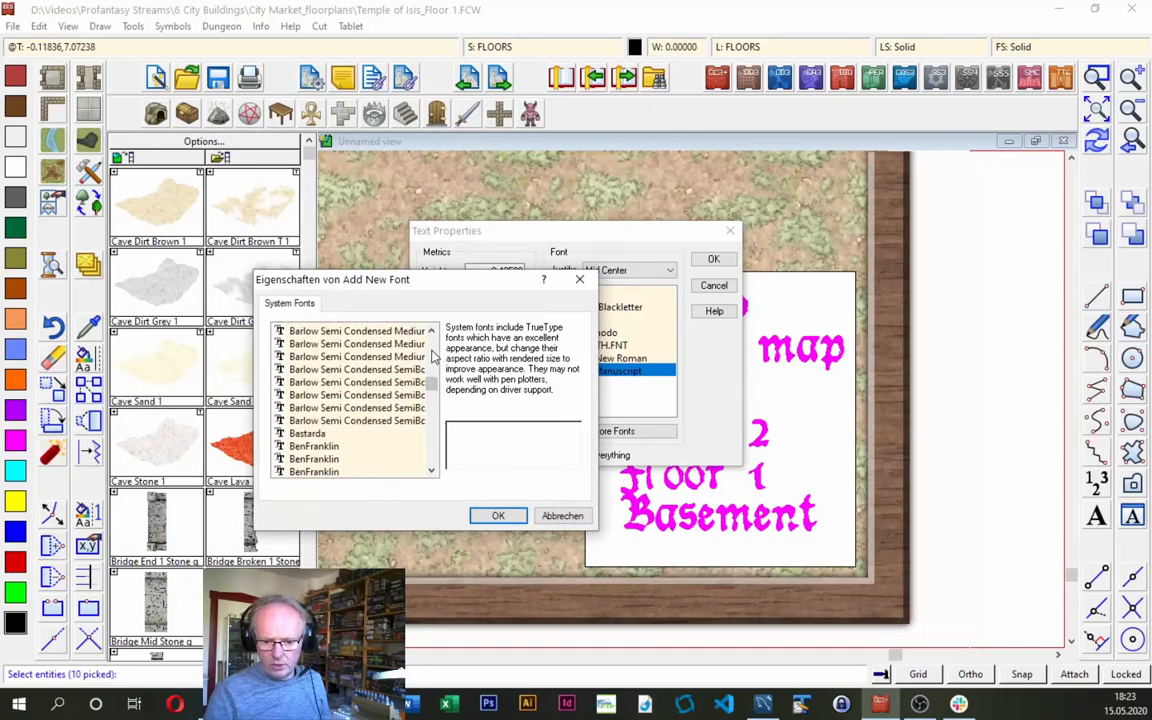
pyautogui.scroll(5, 432, 355)
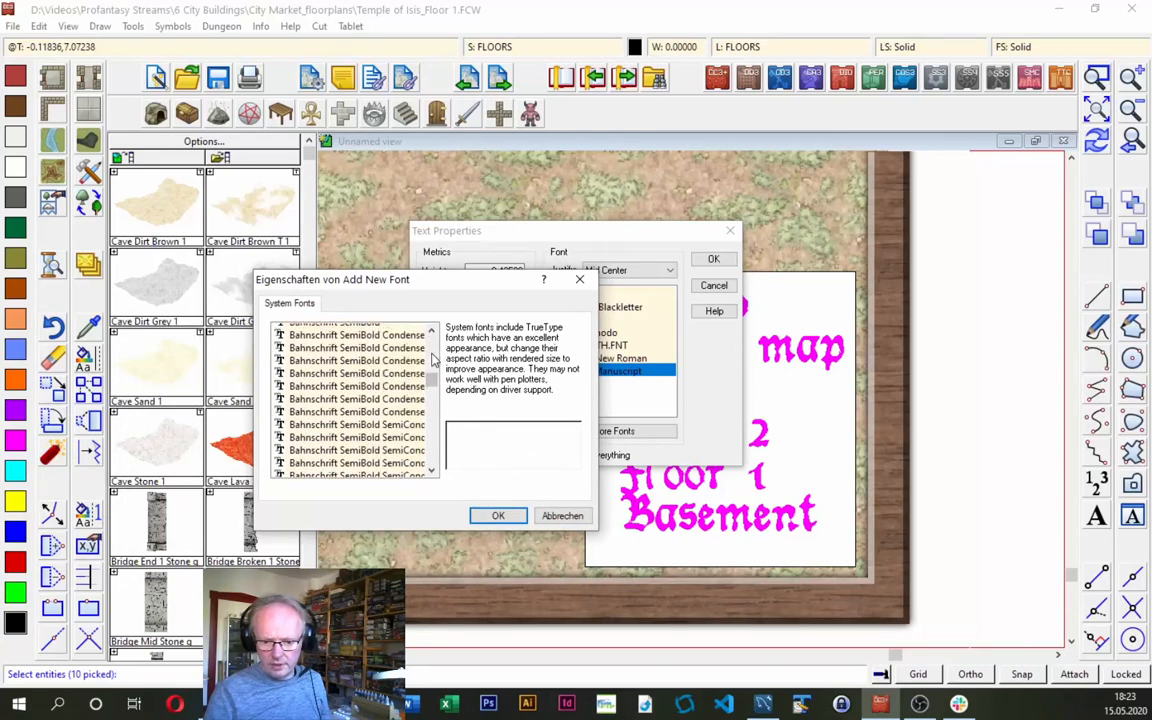
pyautogui.scroll(5, 433, 365)
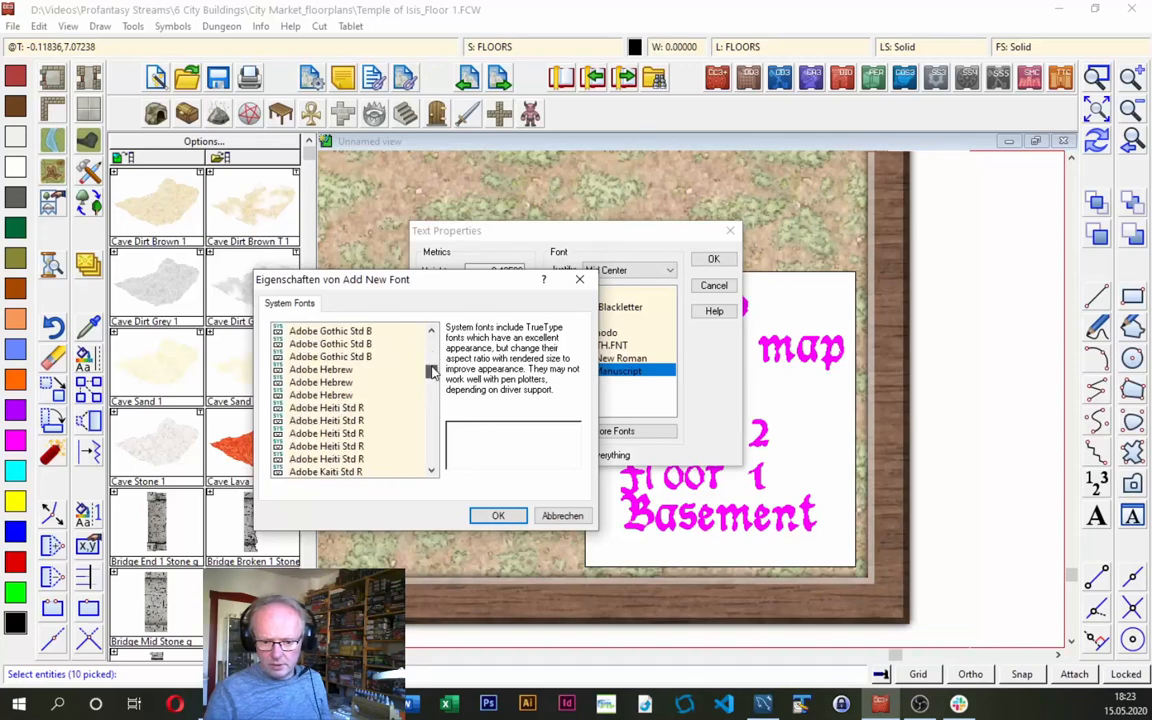
pyautogui.scroll(6, 435, 365)
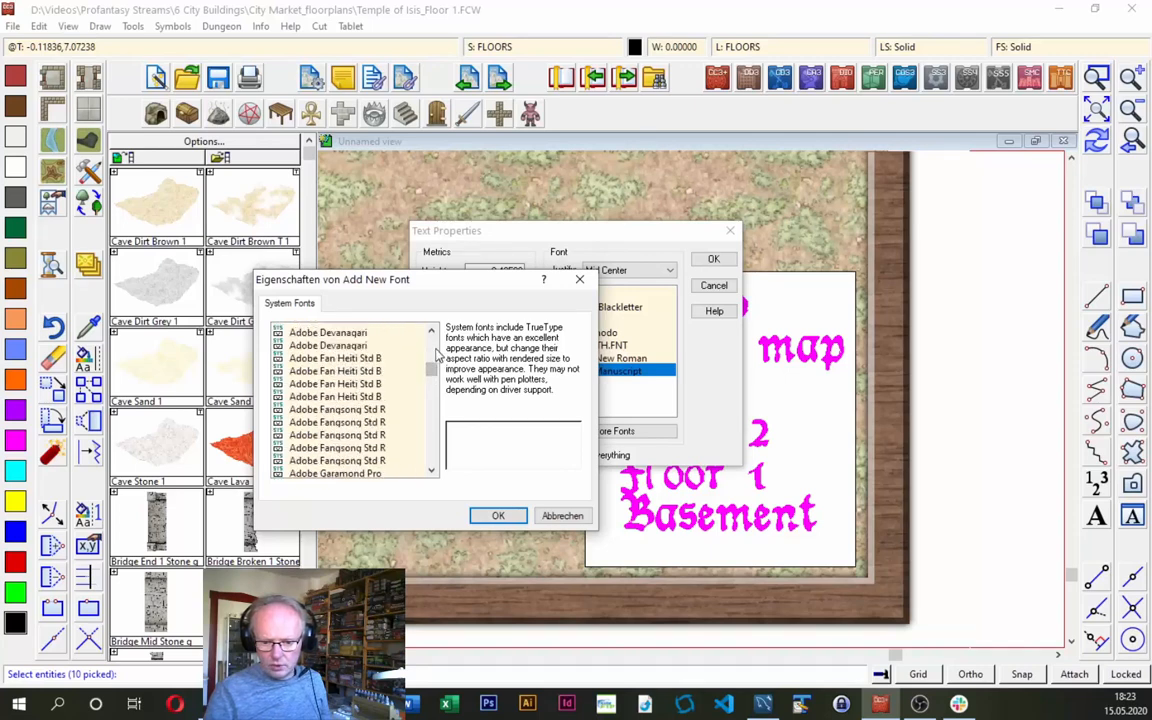
pyautogui.click(350, 341)
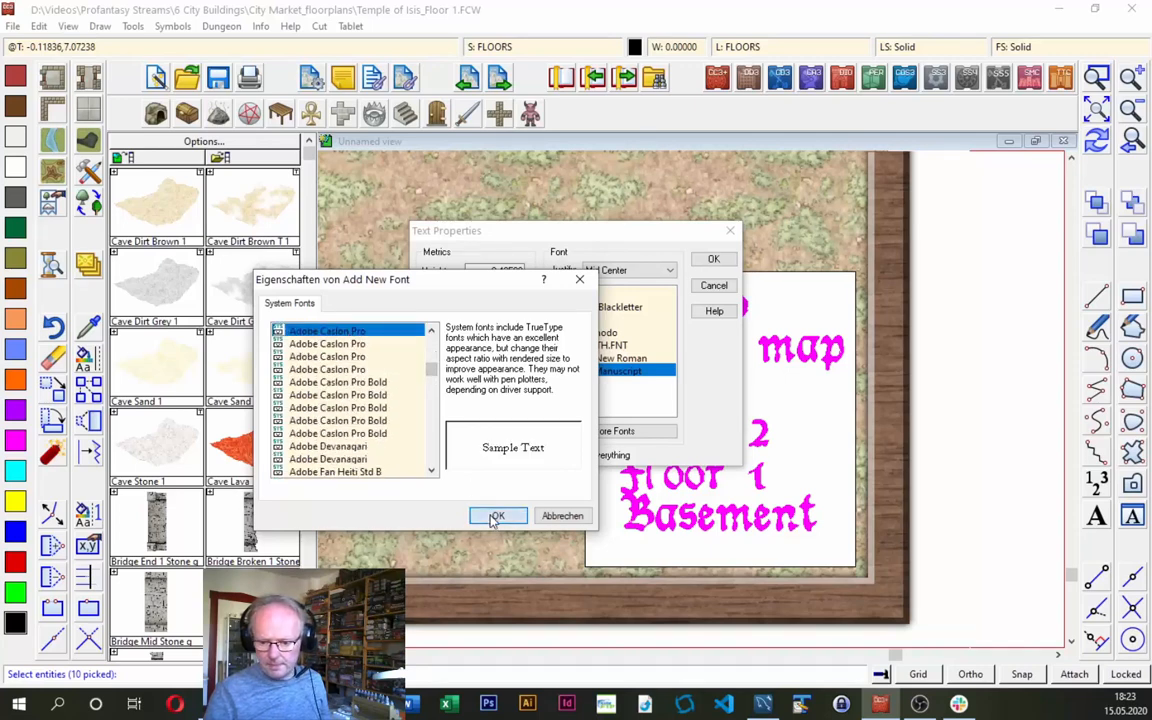
pyautogui.click(494, 514)
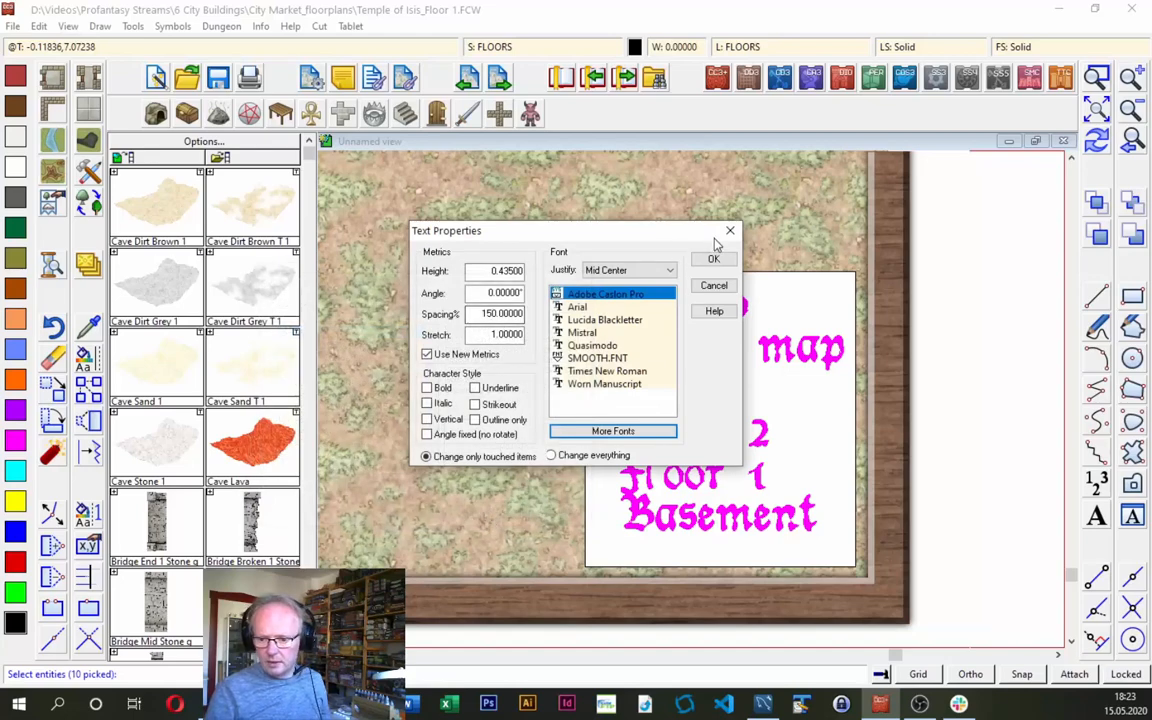
pyautogui.click(713, 259)
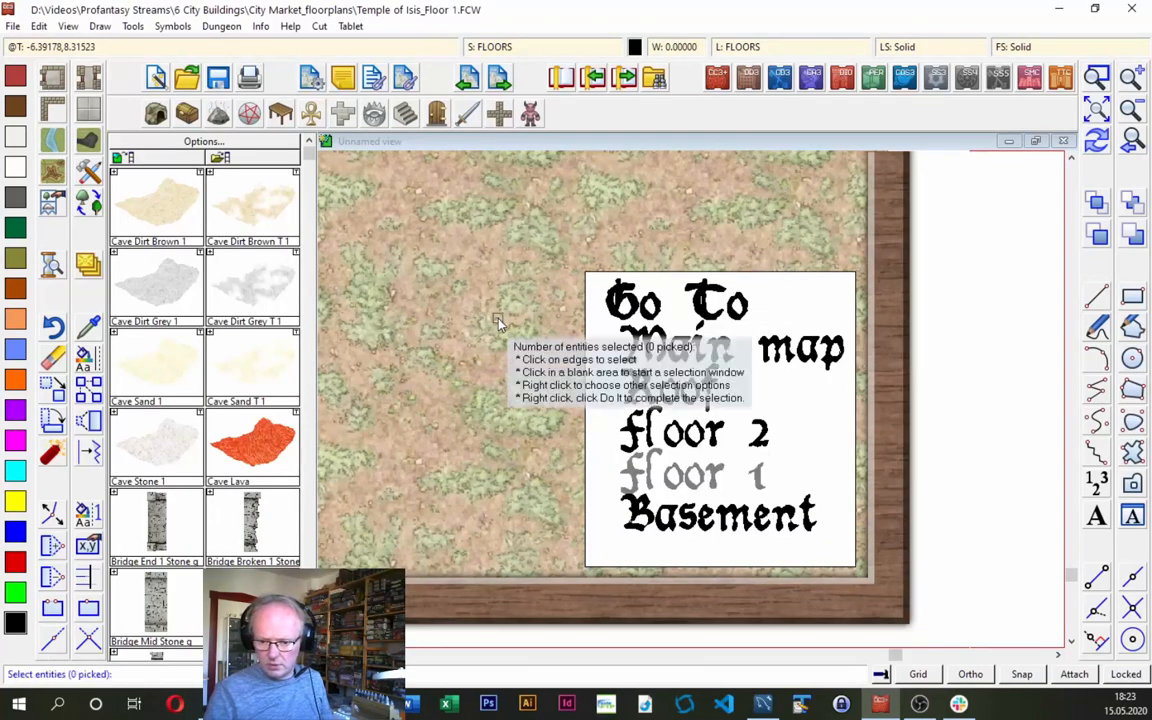
# Change all entries in the Go To navigation box to Adobe Caslon Pro with a text height of 0.335.
pyautogui.click(500, 324)
pyautogui.click(664, 450)
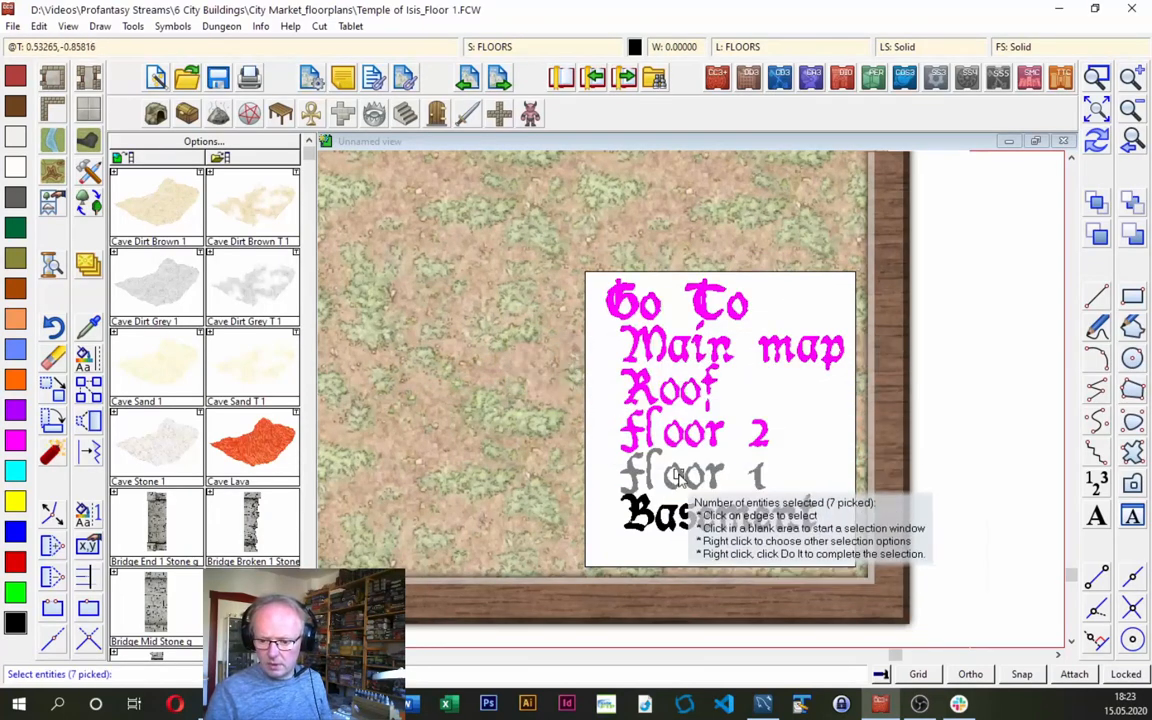
pyautogui.click(616, 469)
pyautogui.click(643, 495)
pyautogui.rightClick(509, 356)
pyautogui.click(683, 503)
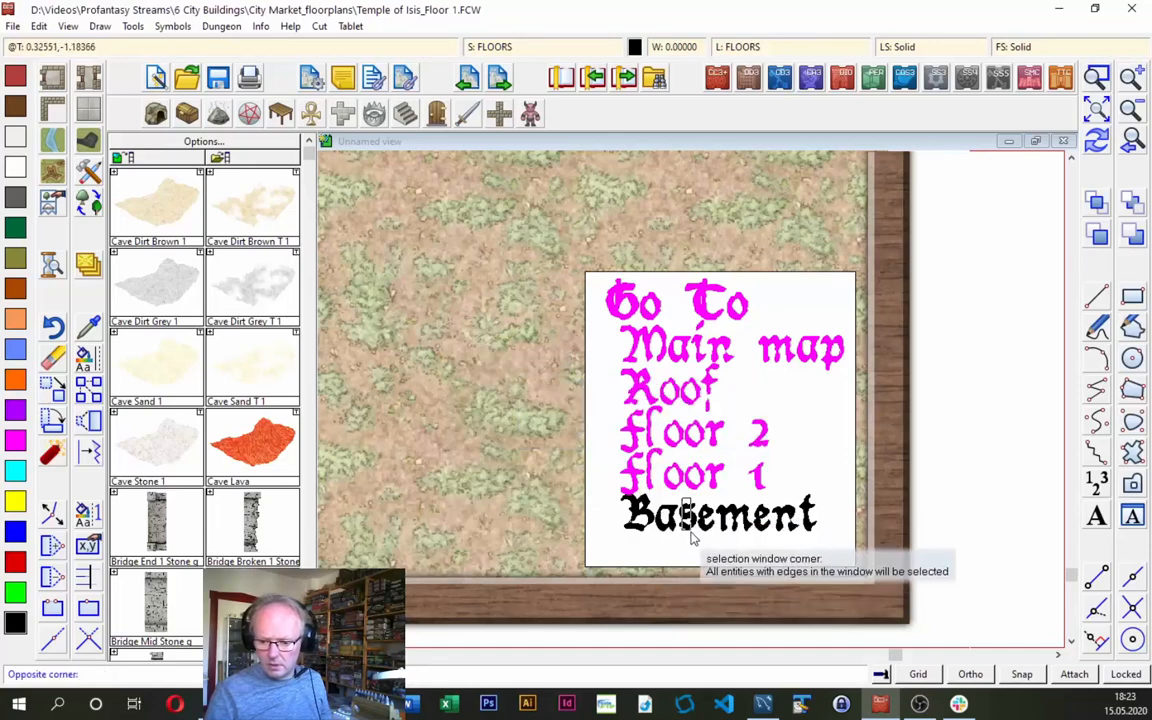
pyautogui.click(689, 531)
pyautogui.rightClick(494, 357)
pyautogui.click(476, 364)
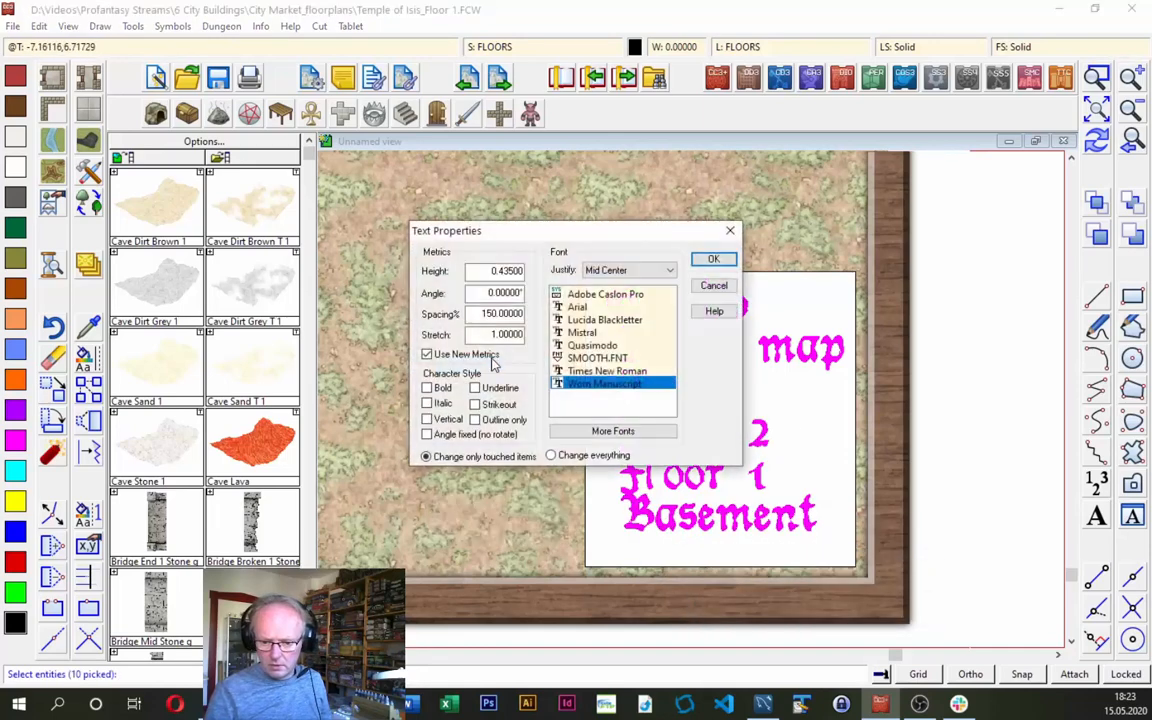
pyautogui.click(590, 296)
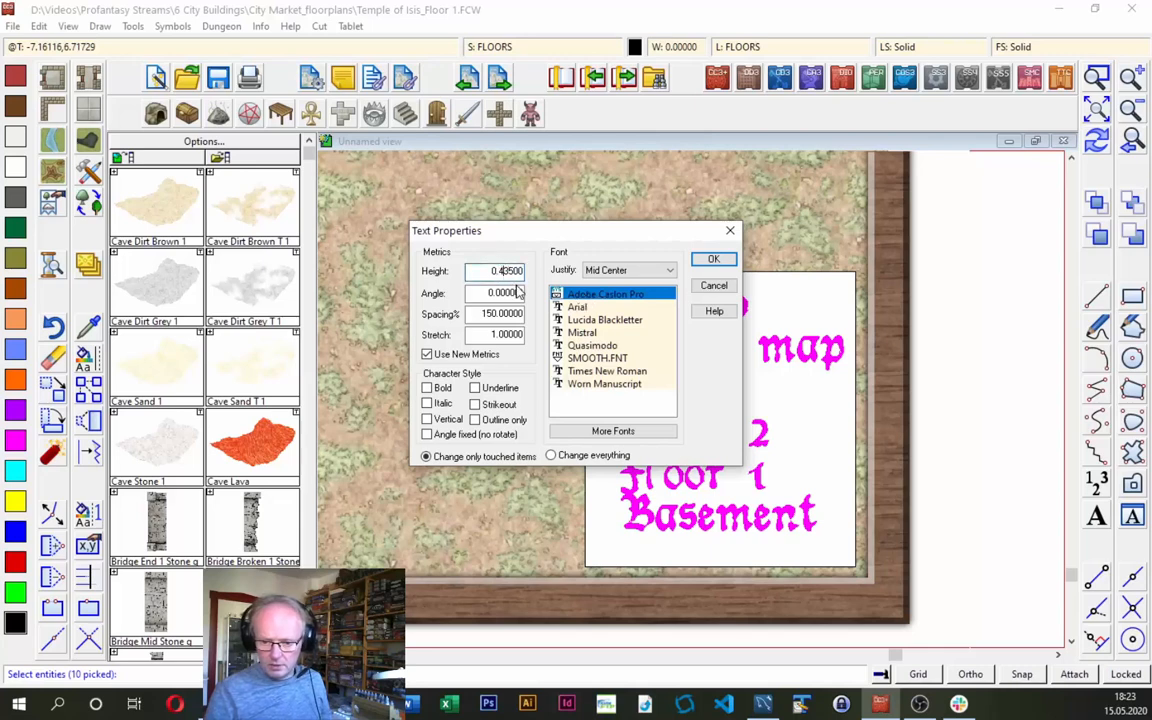
pyautogui.press('BackSpace')
pyautogui.write('3')
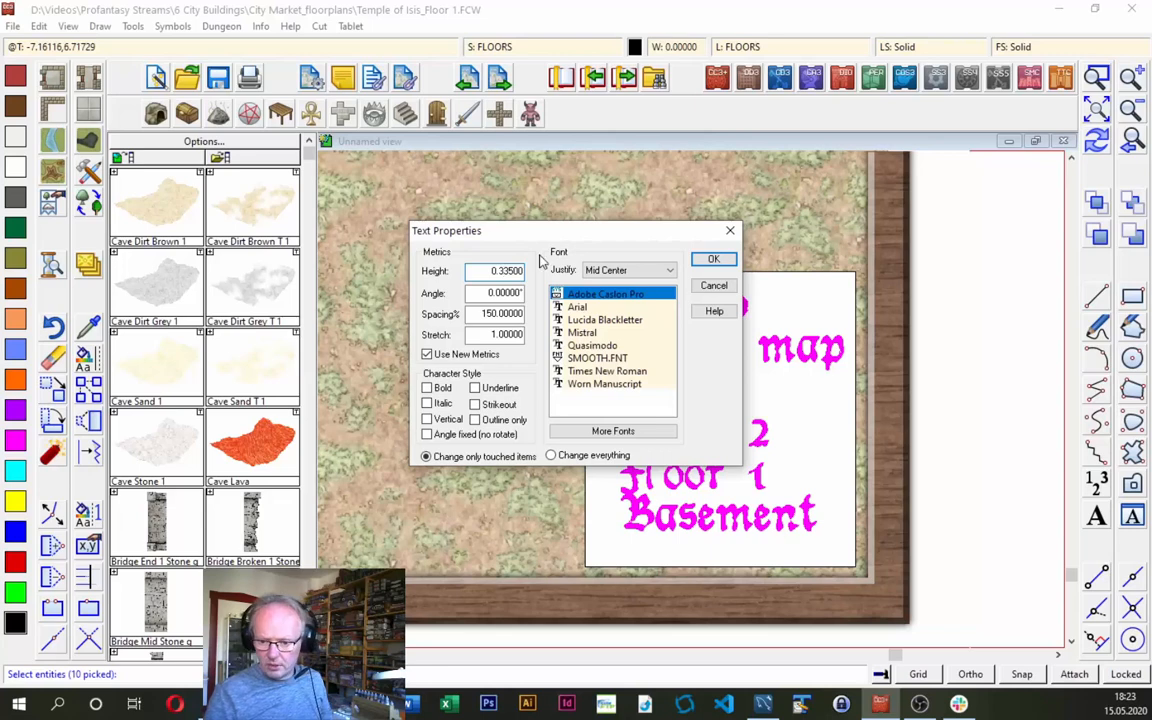
pyautogui.click(711, 260)
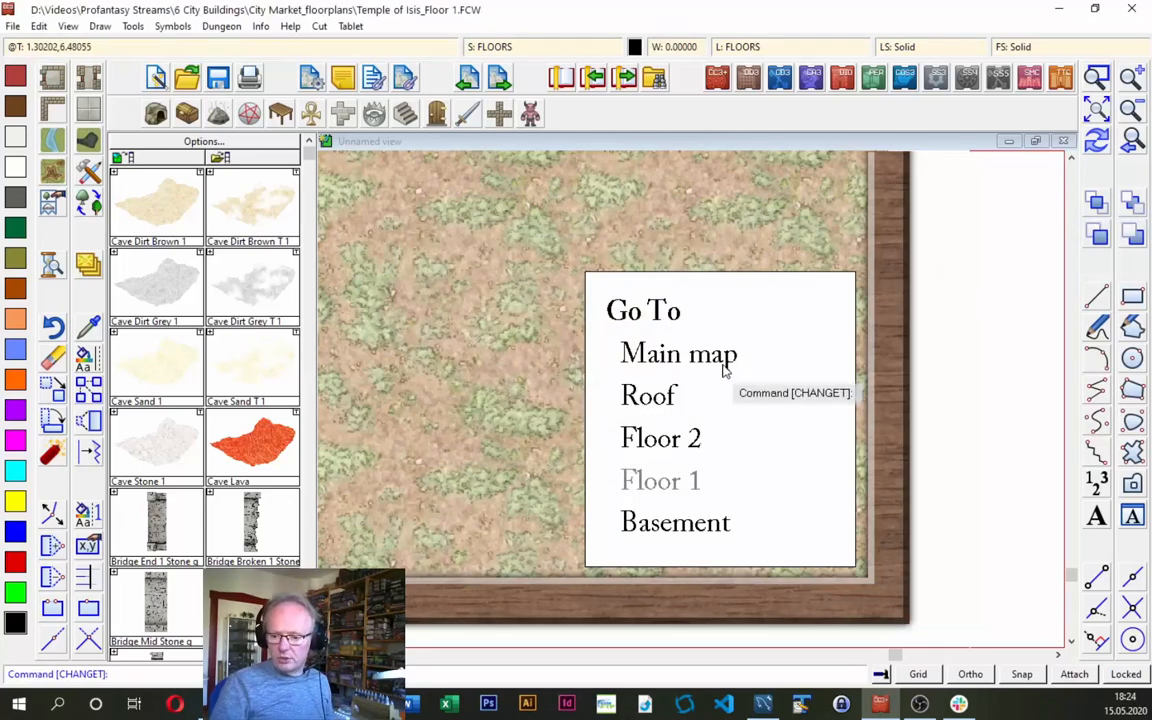
# Open the linked Floor 2 plan from the Go To box, saving the changes to the Floor 1 plan.
pyautogui.click(1097, 110)
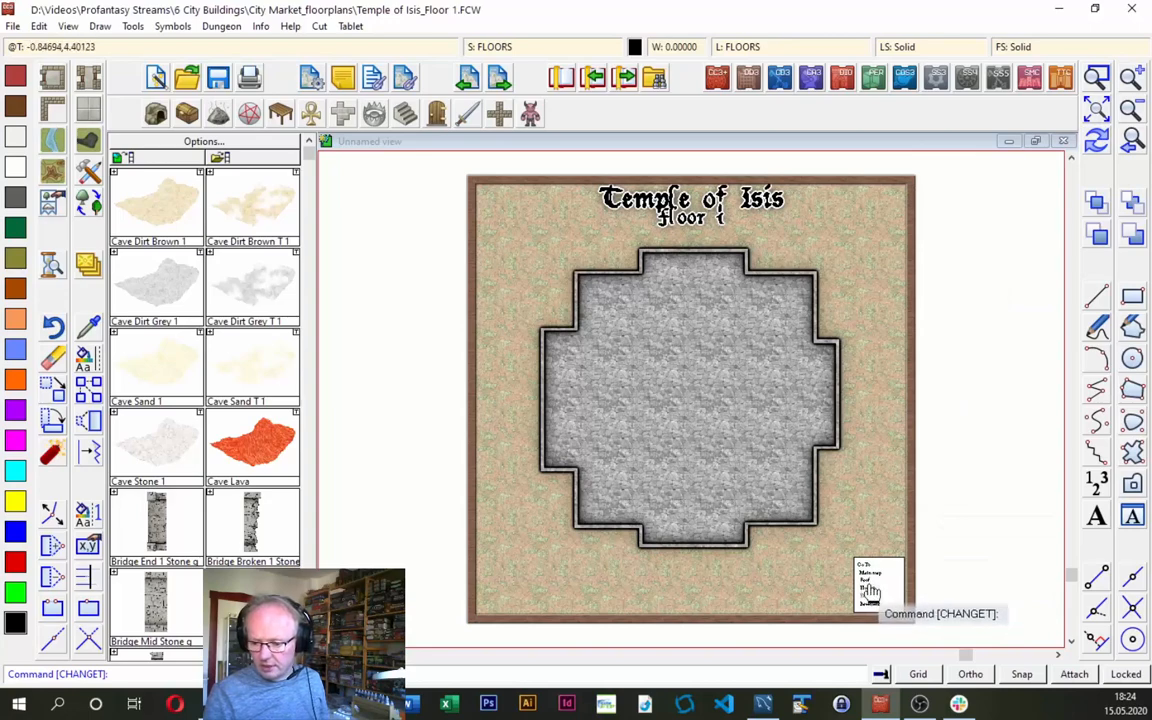
pyautogui.click(1099, 112)
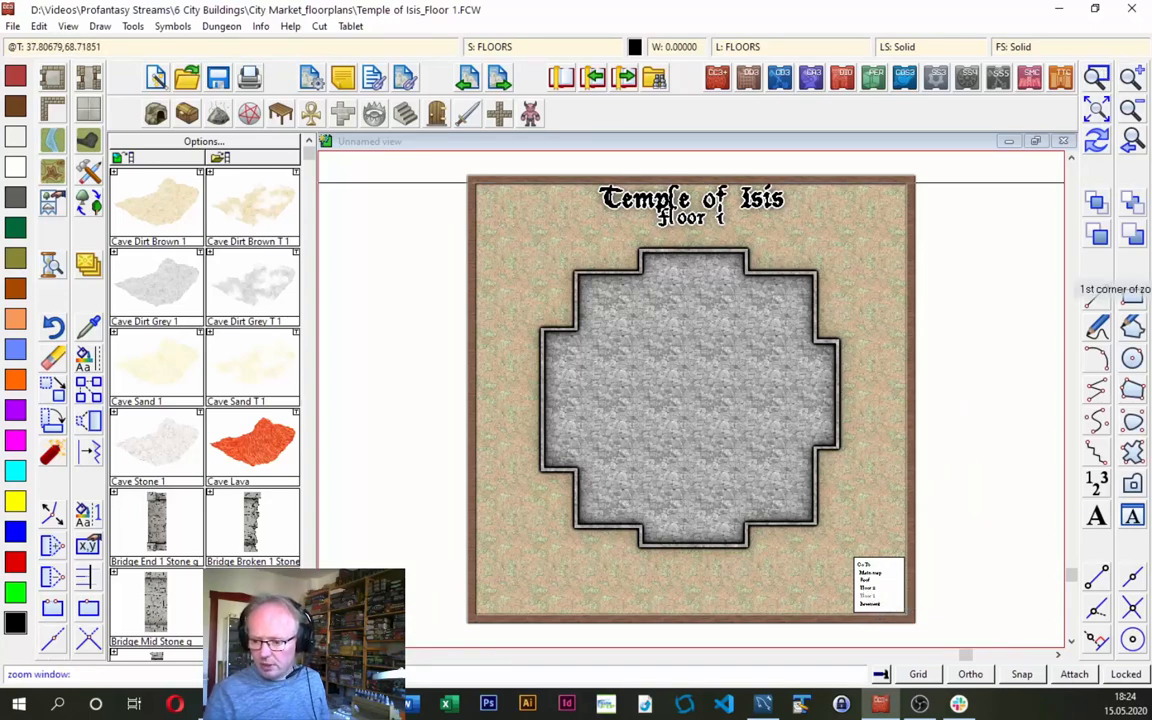
pyautogui.click(827, 541)
pyautogui.click(905, 618)
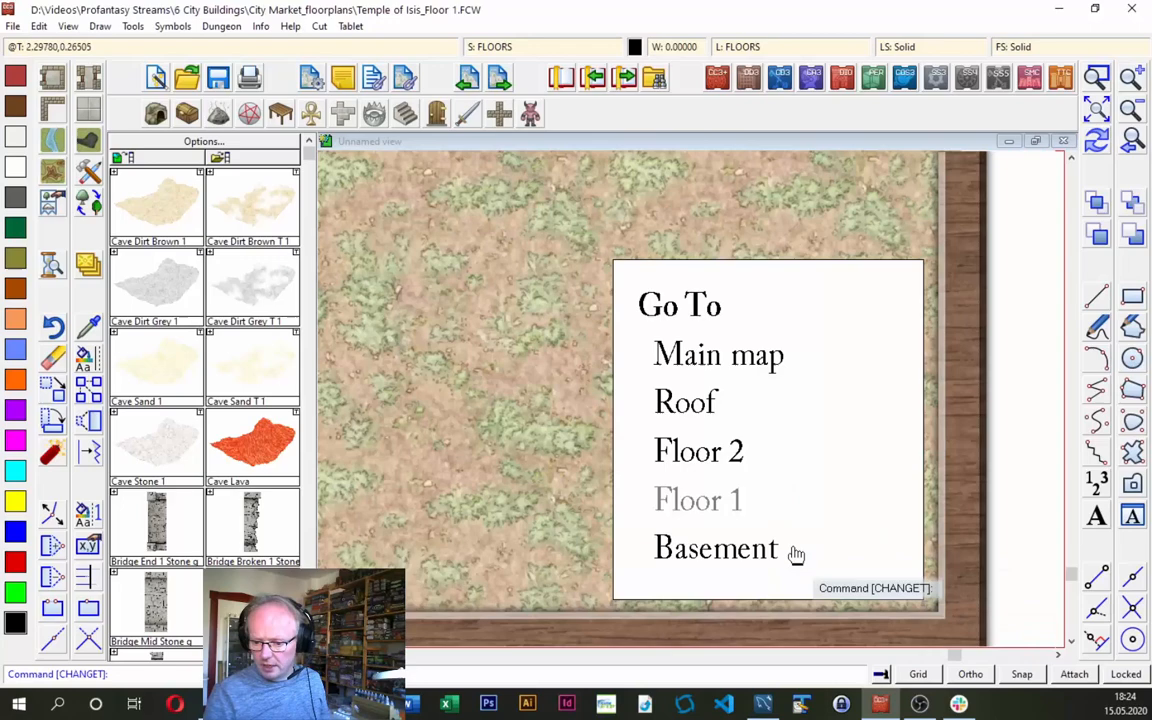
pyautogui.click(685, 455)
pyautogui.click(535, 411)
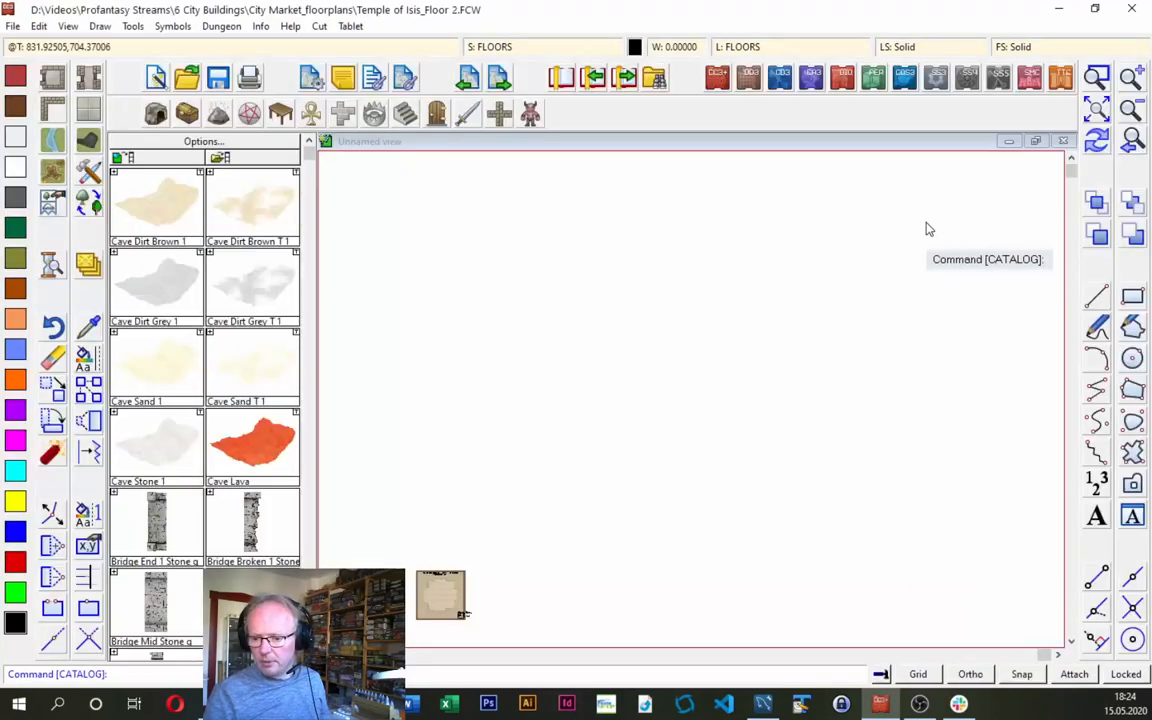
# Show the full extents of the Floor 2 plan and activate its sheet effects.
pyautogui.rightClick(1095, 113)
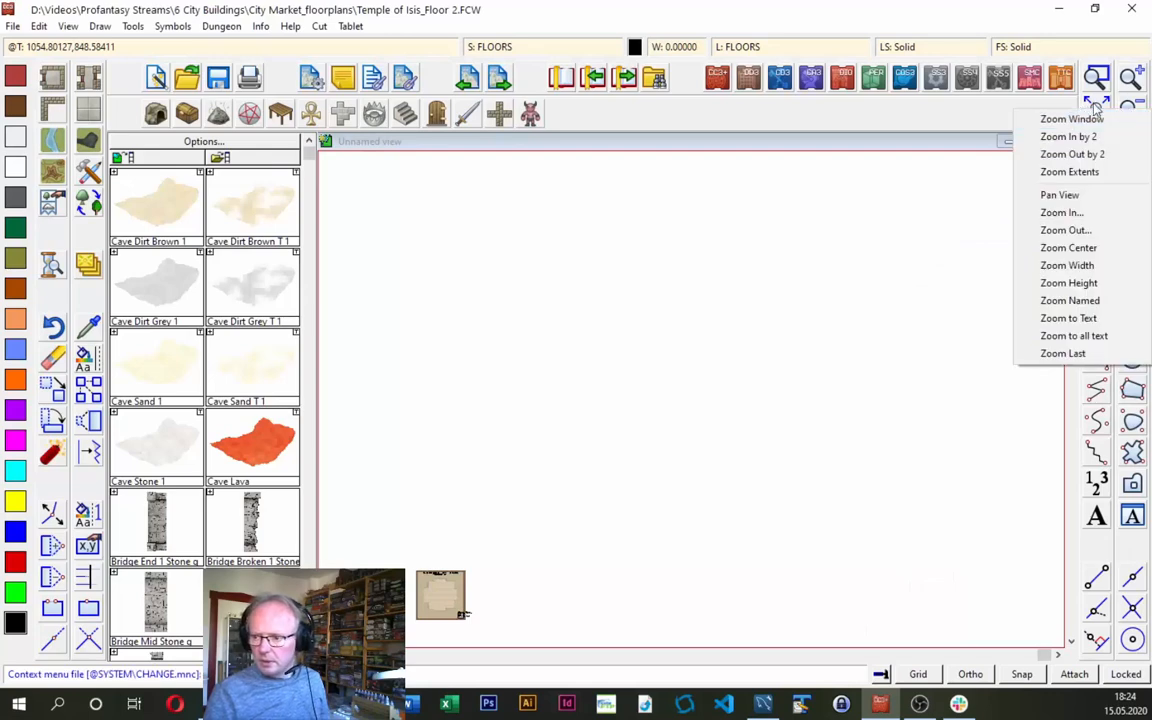
pyautogui.click(1069, 171)
pyautogui.click(470, 46)
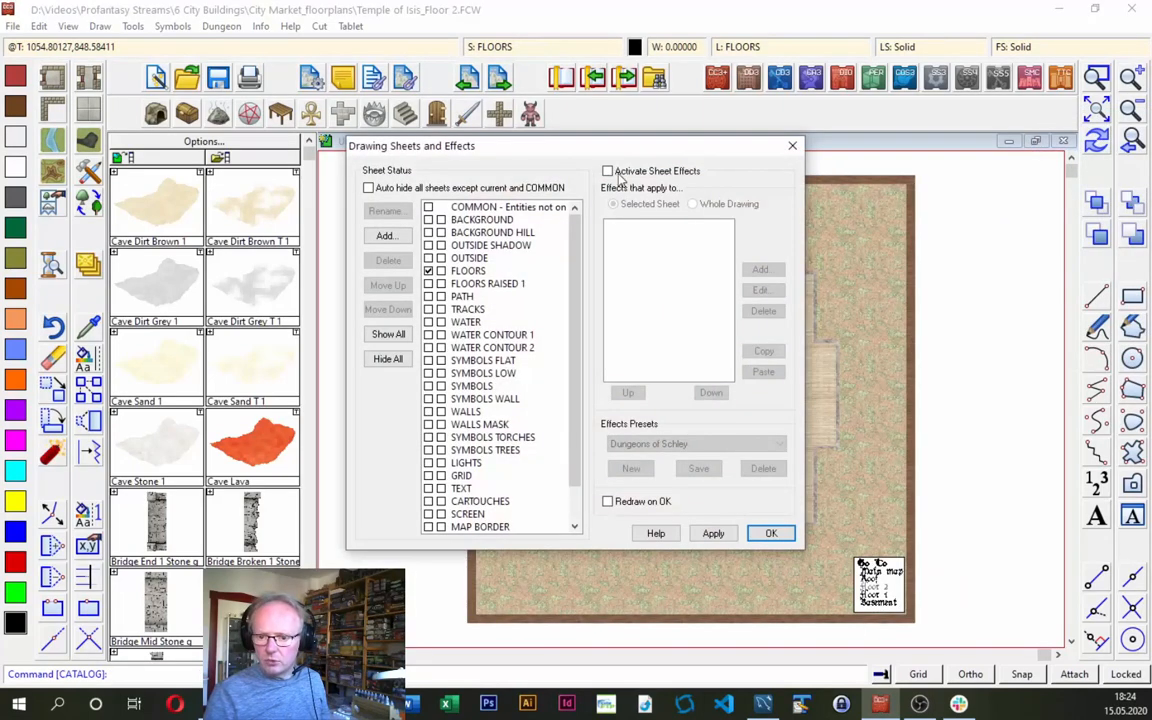
pyautogui.click(770, 532)
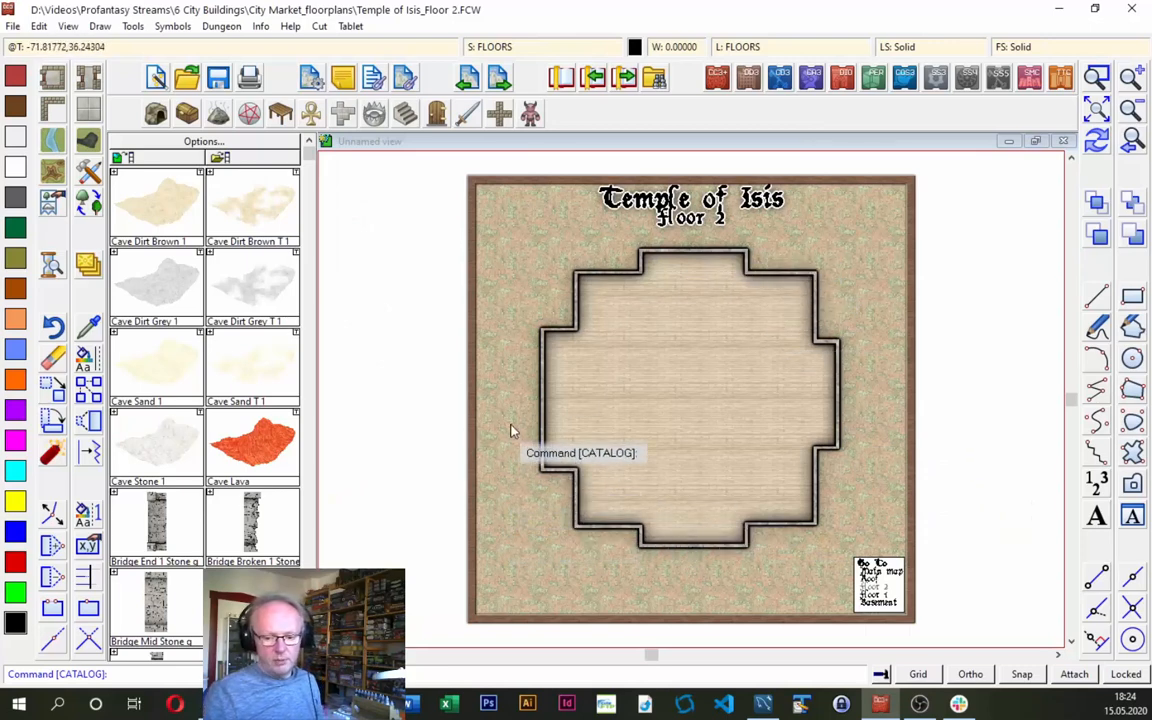
# Inspect the Floor 2 wall corner, save the plan and return to the full Floor 1 plan through its link.
pyautogui.click(1096, 77)
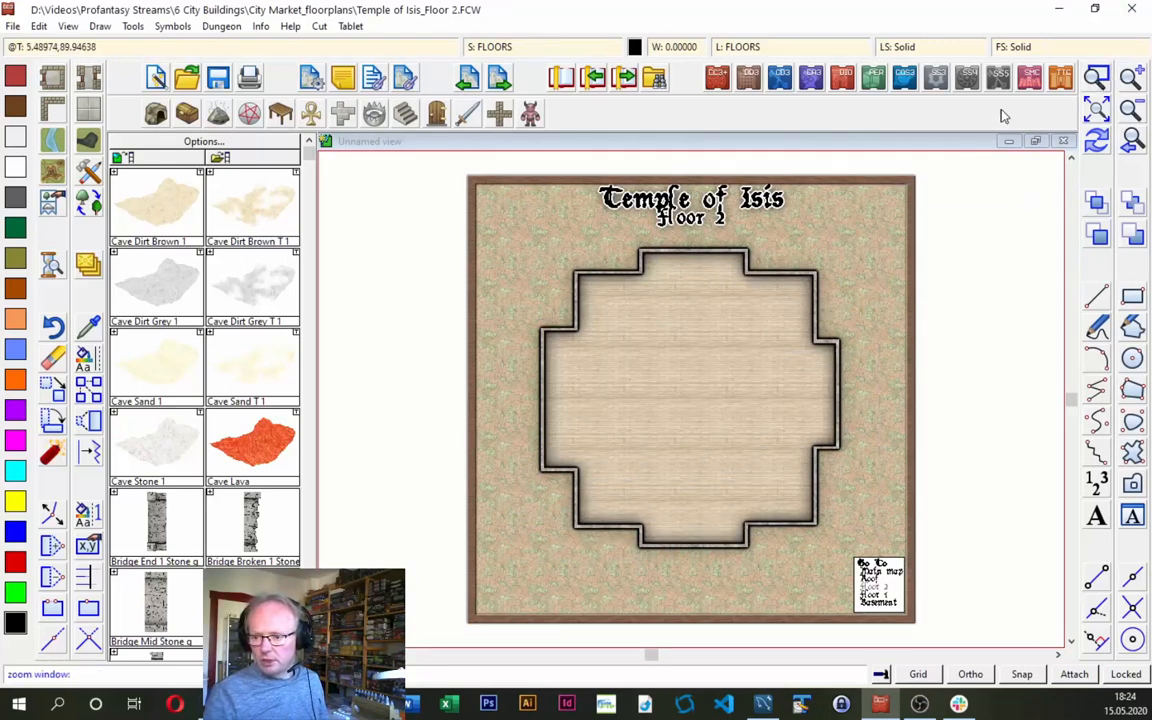
pyautogui.click(600, 243)
pyautogui.click(684, 309)
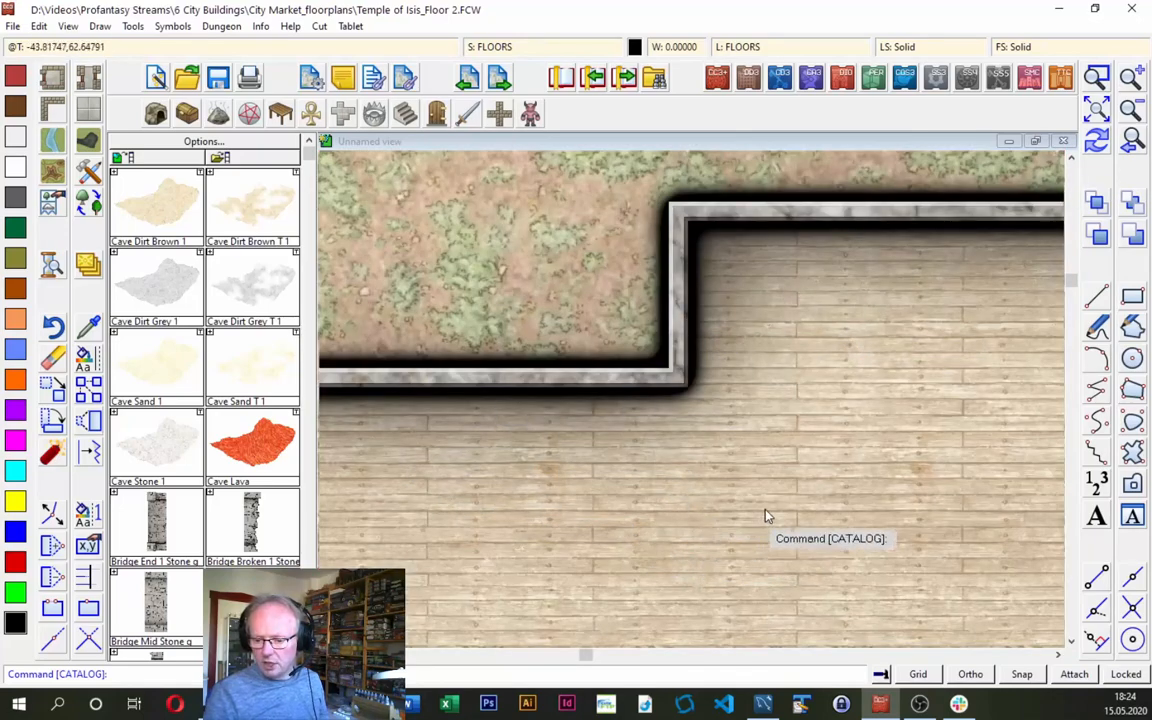
pyautogui.click(1133, 141)
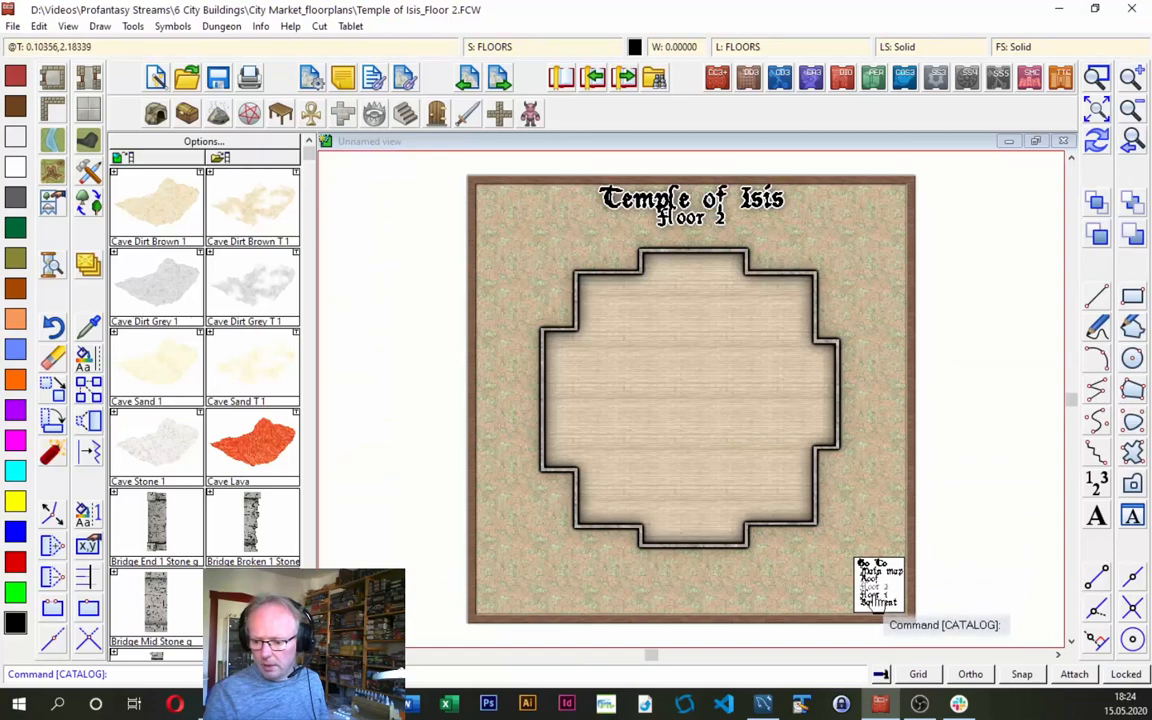
pyautogui.click(880, 602)
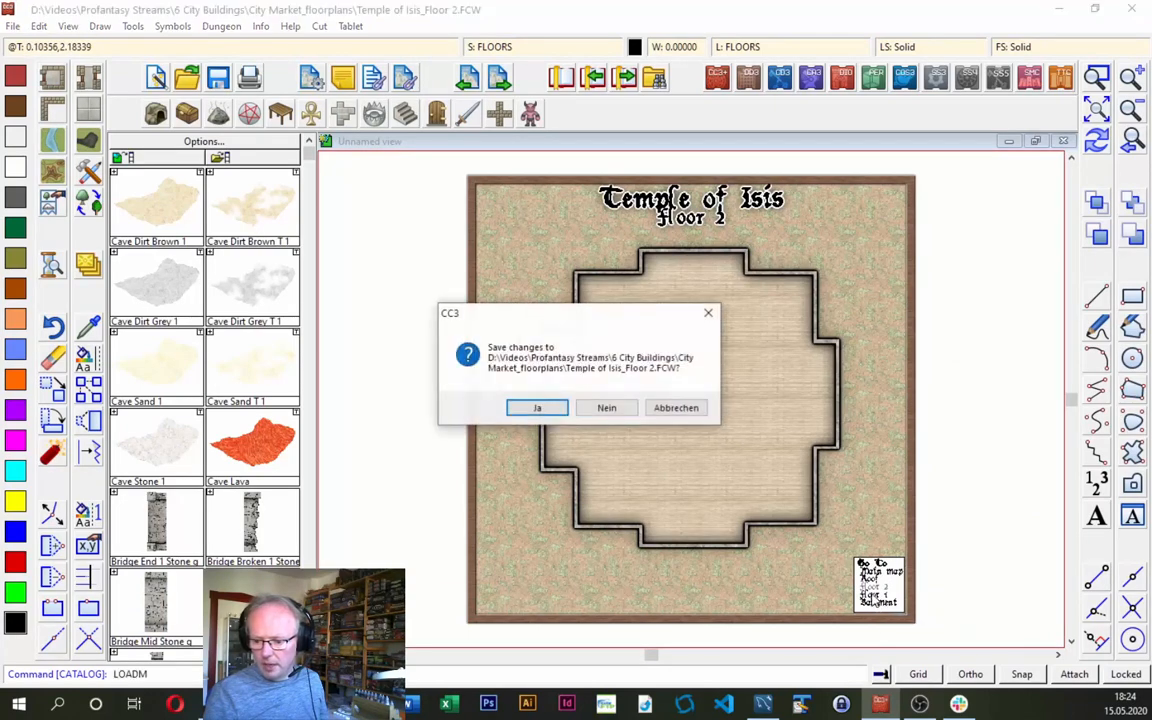
pyautogui.click(537, 408)
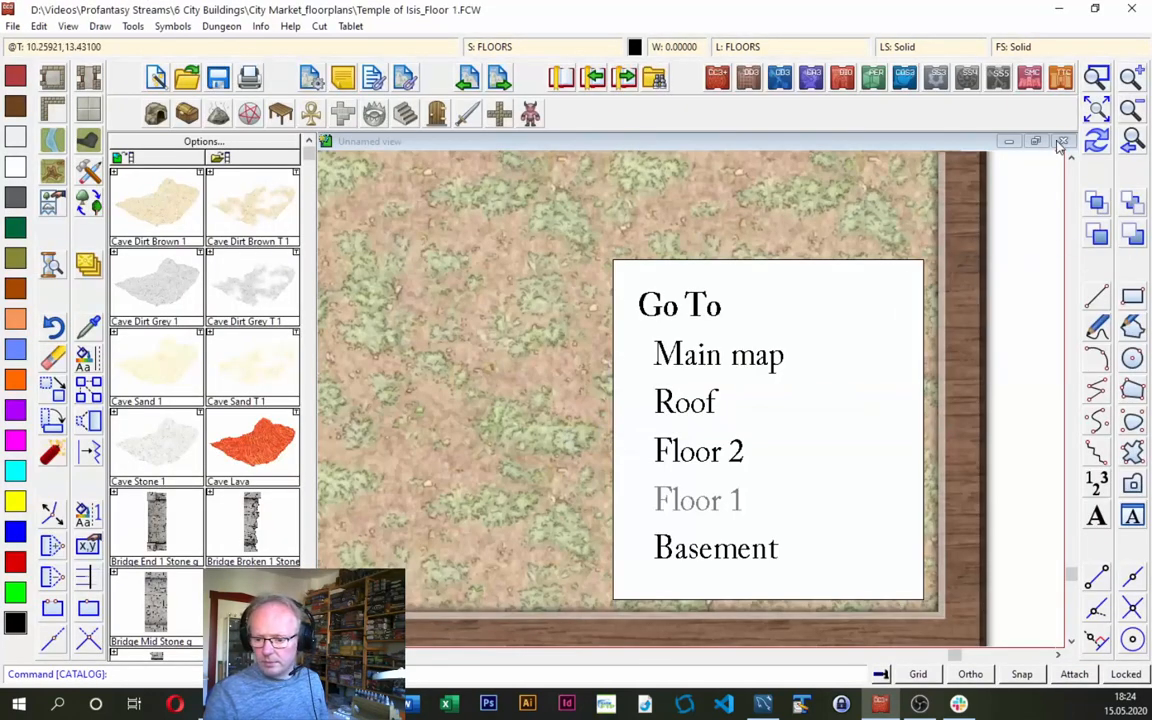
pyautogui.click(1097, 108)
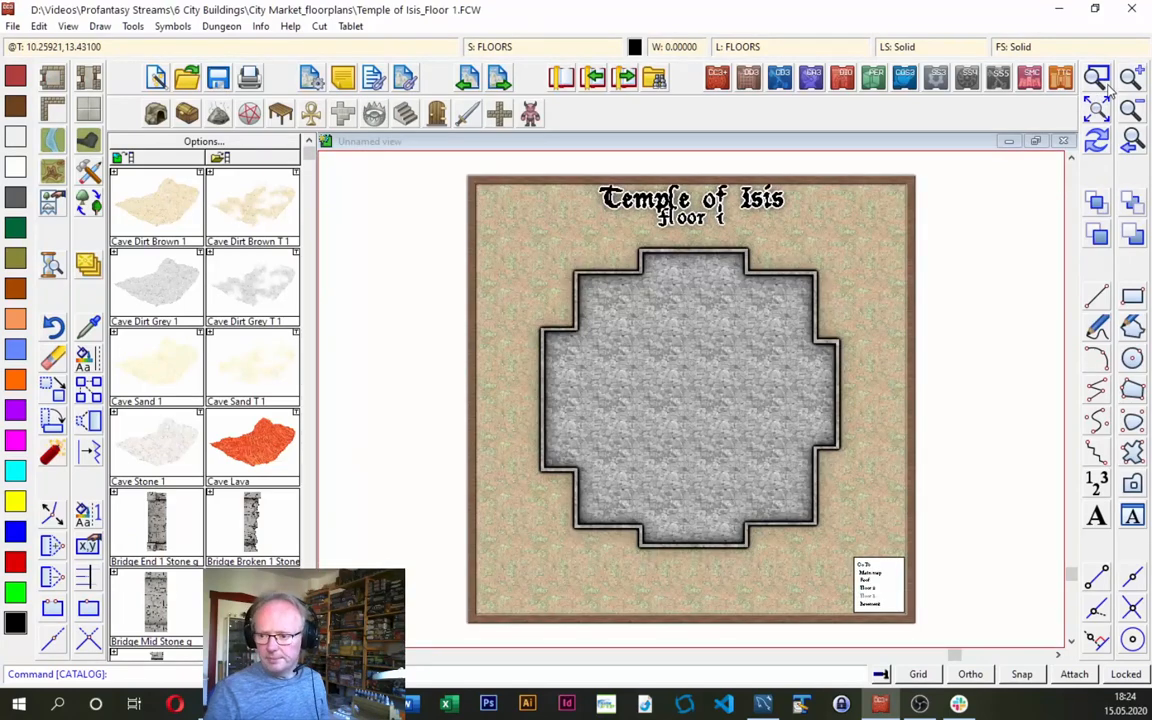
# Place a Door Double Stone 1 symbol in the middle of the temple's west wall on Floor 1, with grid snapping on.
pyautogui.click(1103, 76)
pyautogui.press('Escape')
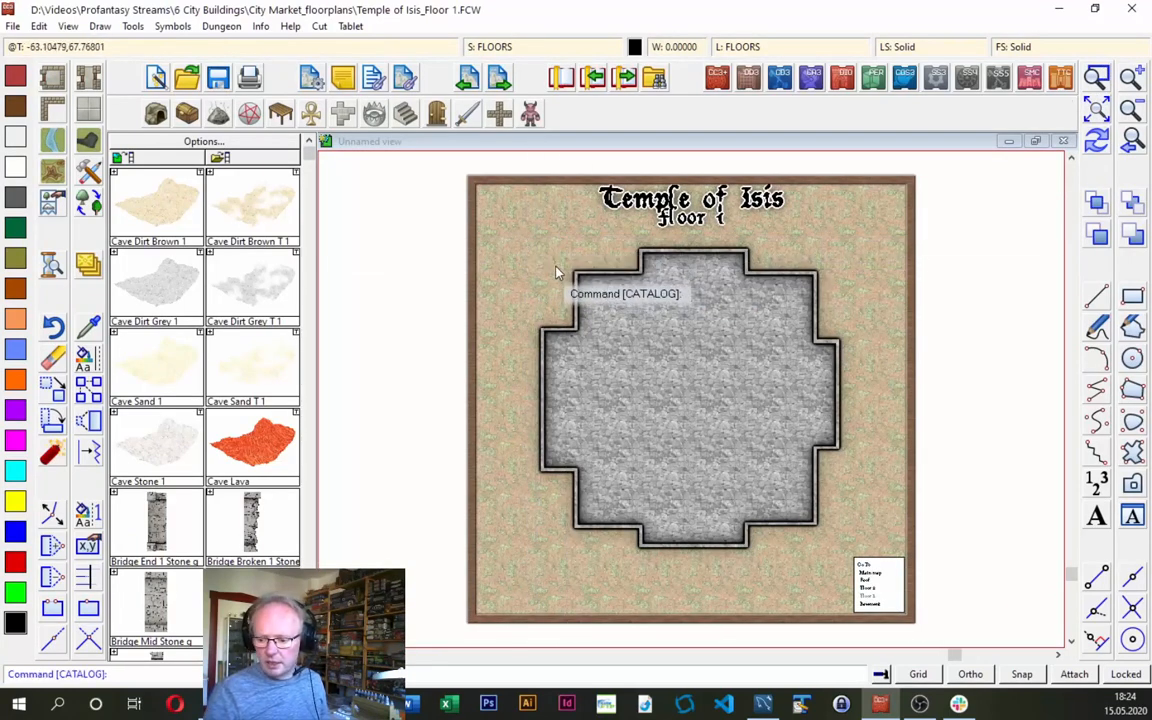
pyautogui.click(1097, 76)
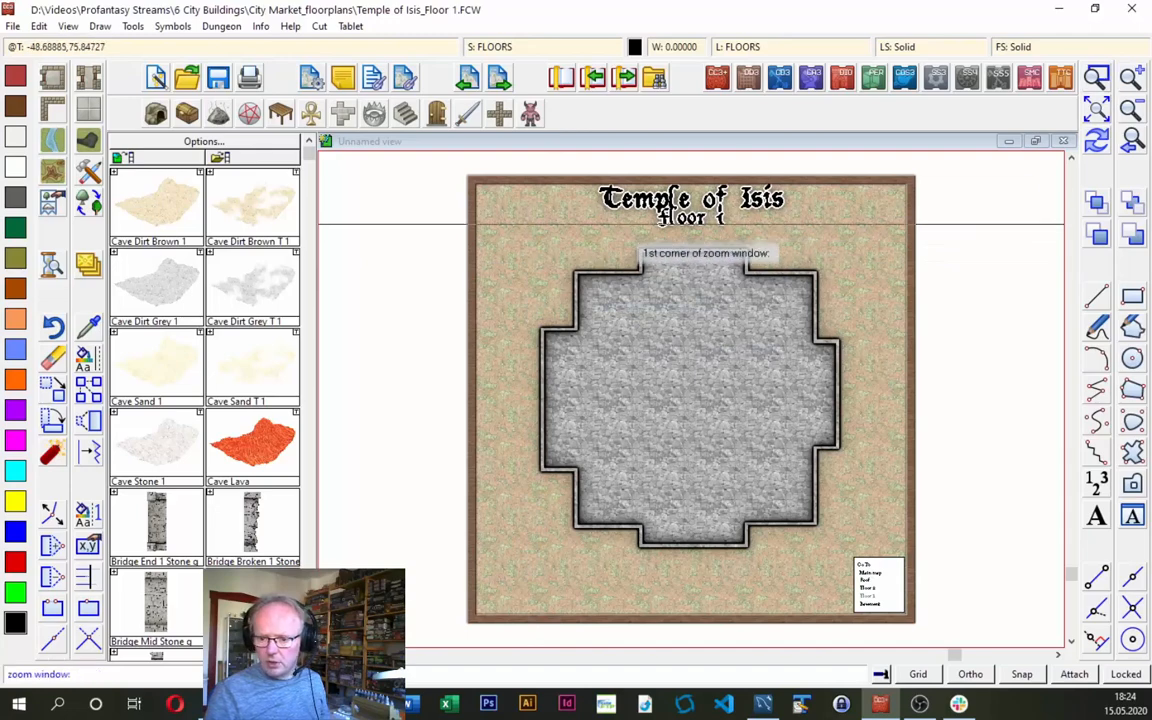
pyautogui.click(471, 220)
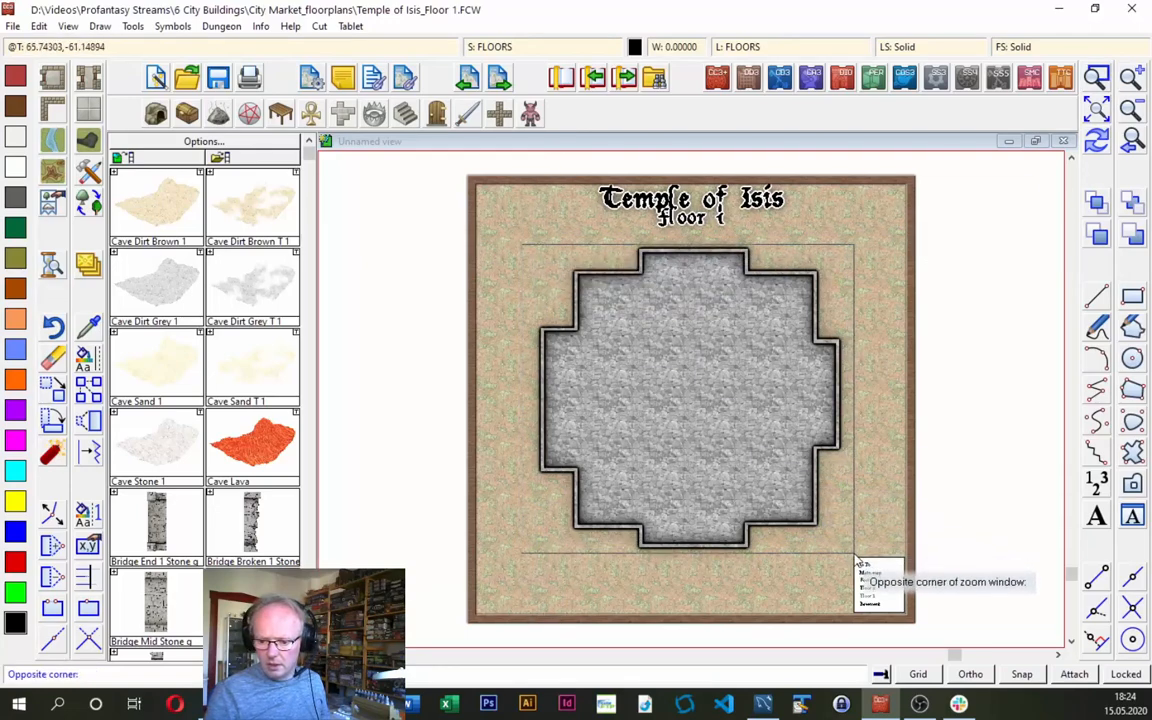
pyautogui.click(932, 537)
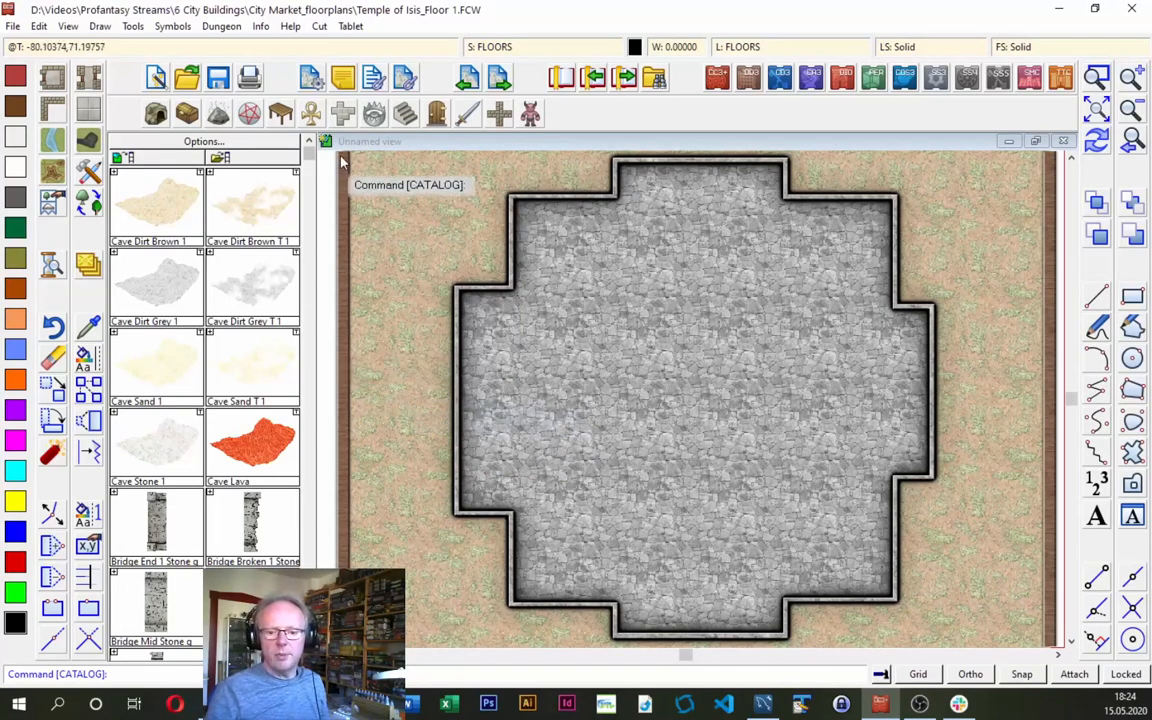
pyautogui.click(436, 114)
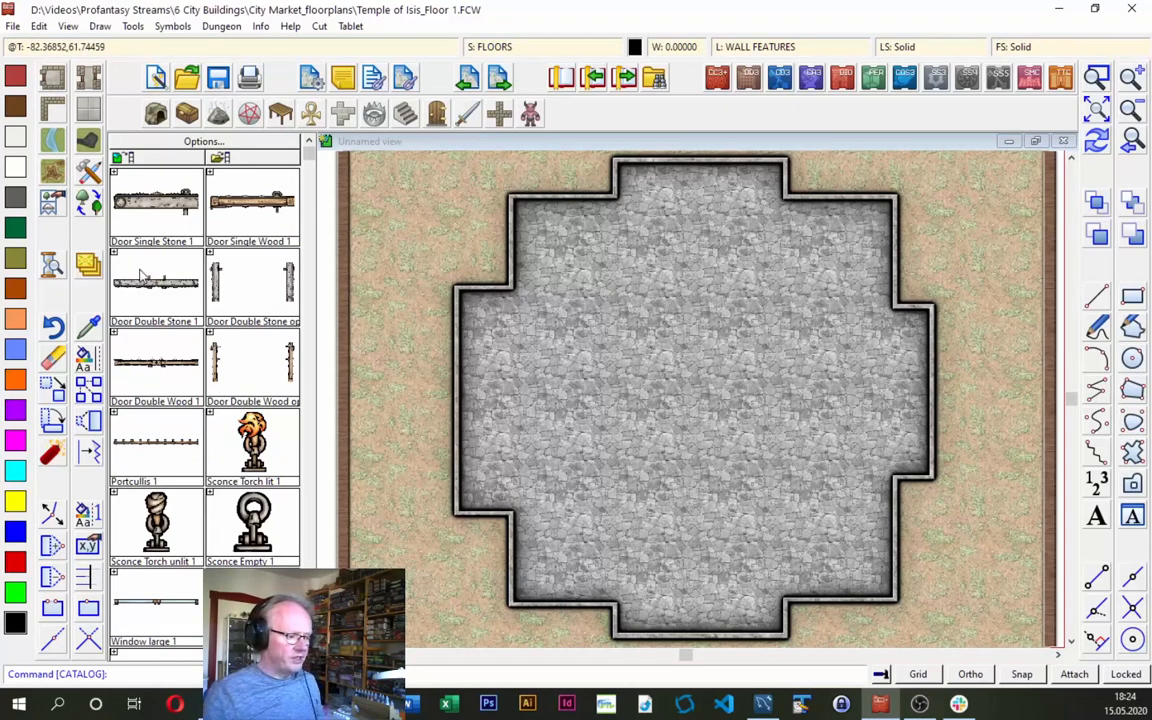
pyautogui.click(199, 268)
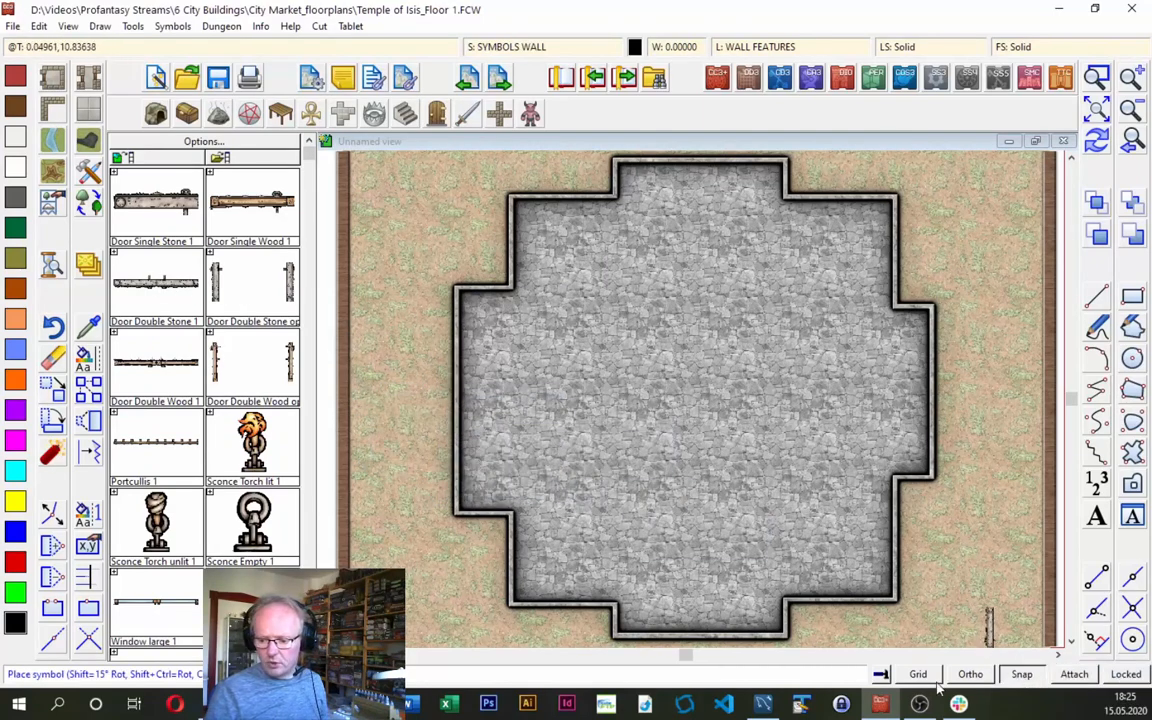
pyautogui.click(465, 400)
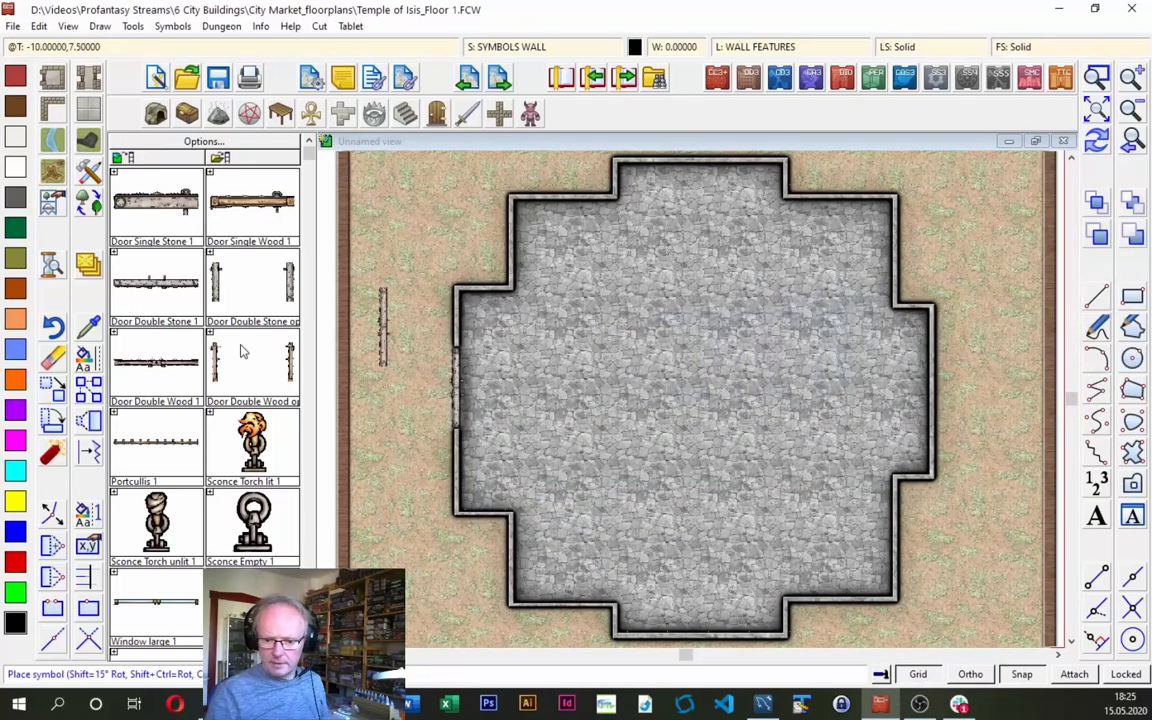
pyautogui.click(52, 113)
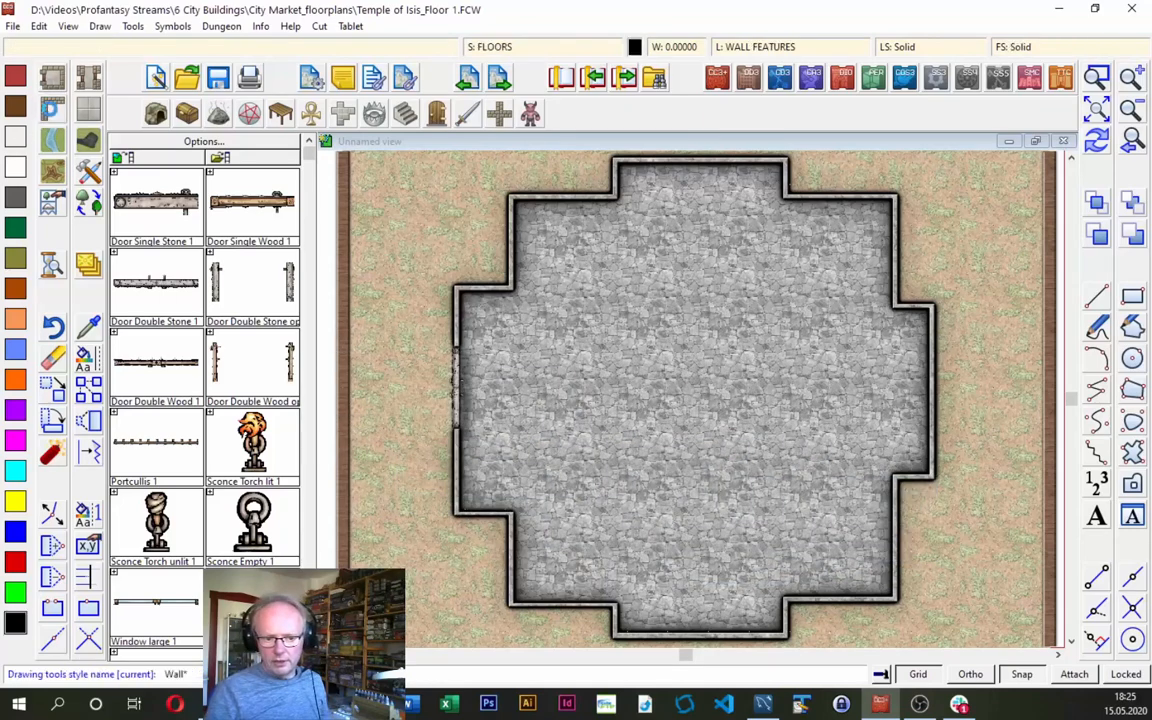
pyautogui.moveTo(782, 220); pyautogui.dragTo(766, 314)
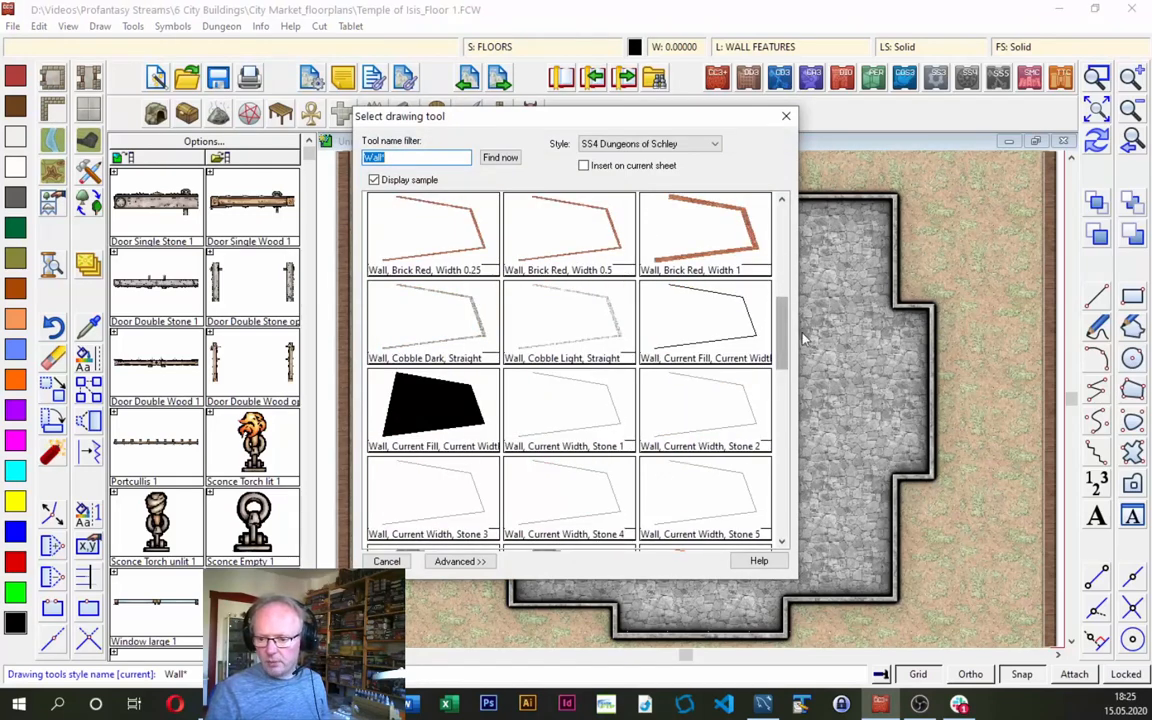
pyautogui.moveTo(786, 320); pyautogui.dragTo(819, 233)
pyautogui.click(786, 116)
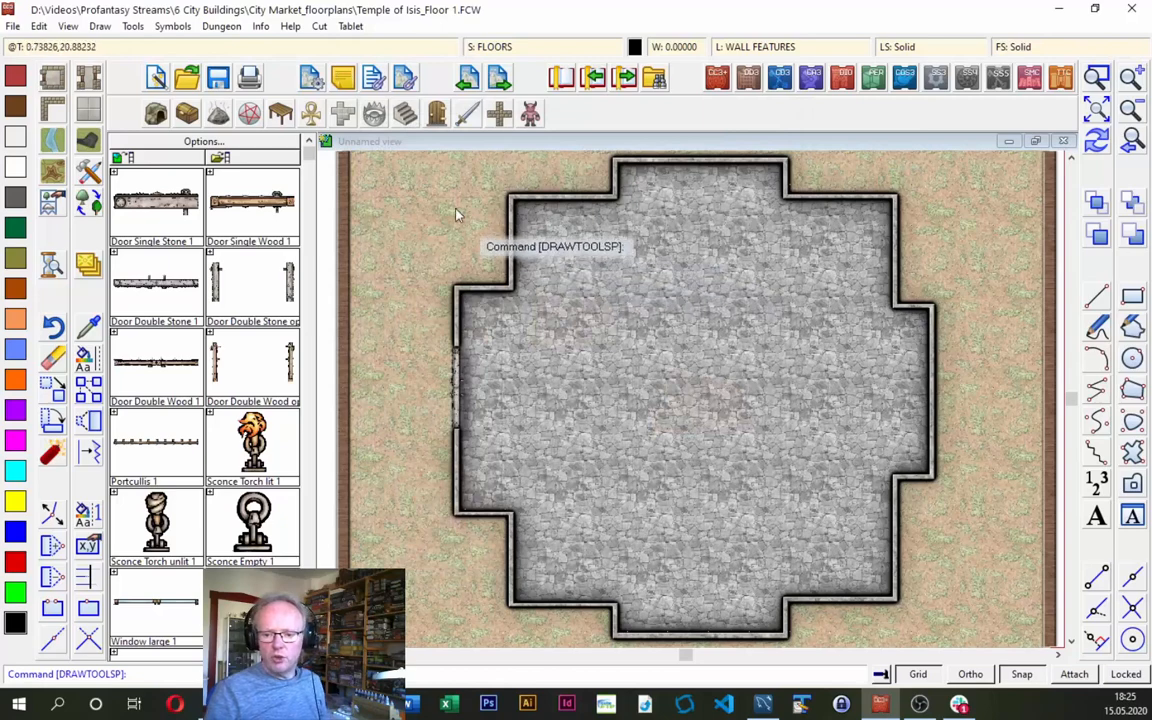
# List the properties of the temple's outer wall and floor to check the wall's fill style and line width.
pyautogui.click(262, 28)
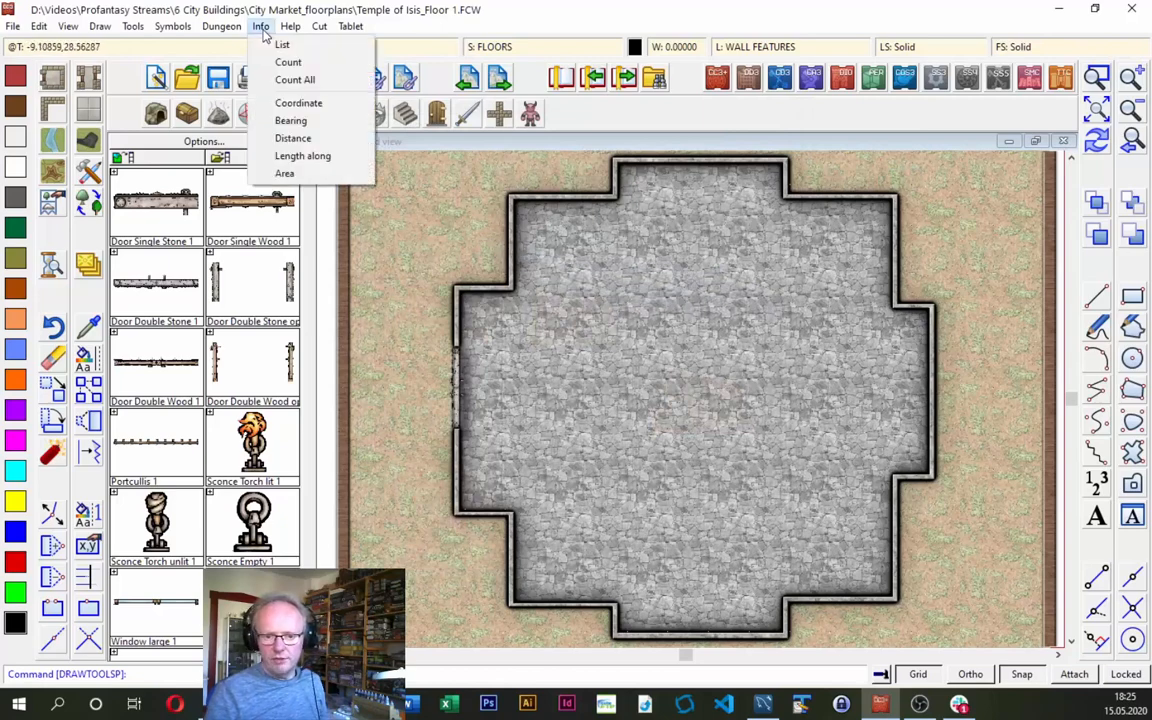
pyautogui.click(281, 46)
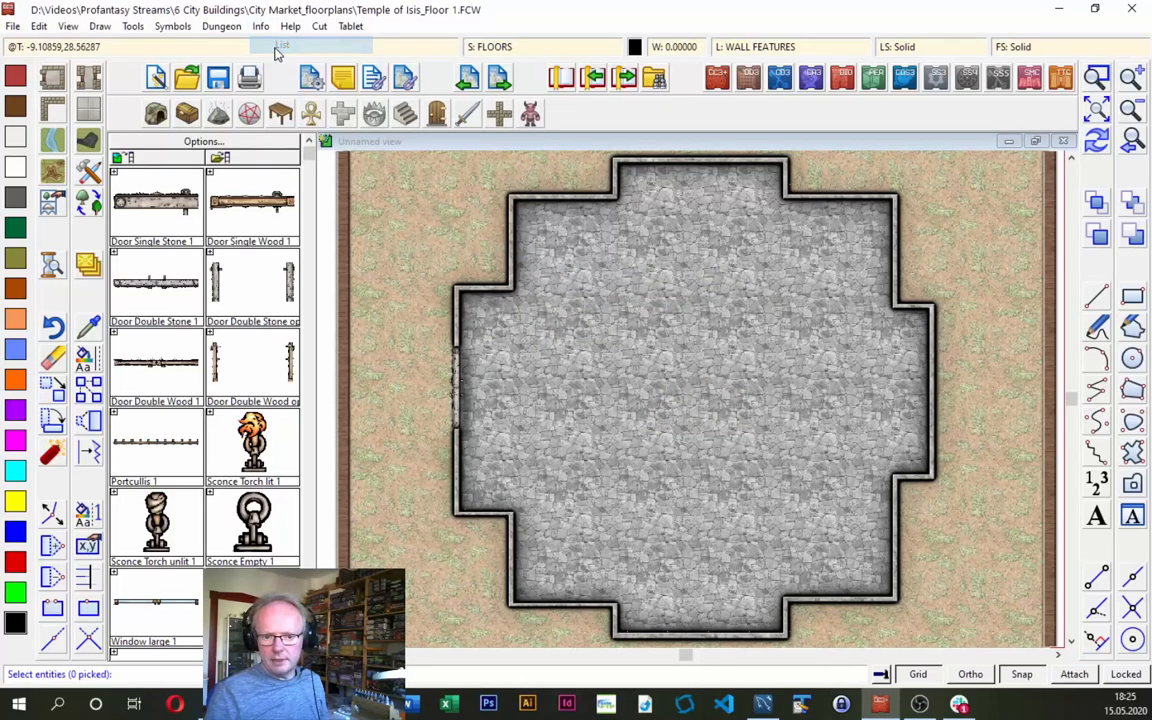
pyautogui.click(553, 208)
pyautogui.rightClick(623, 249)
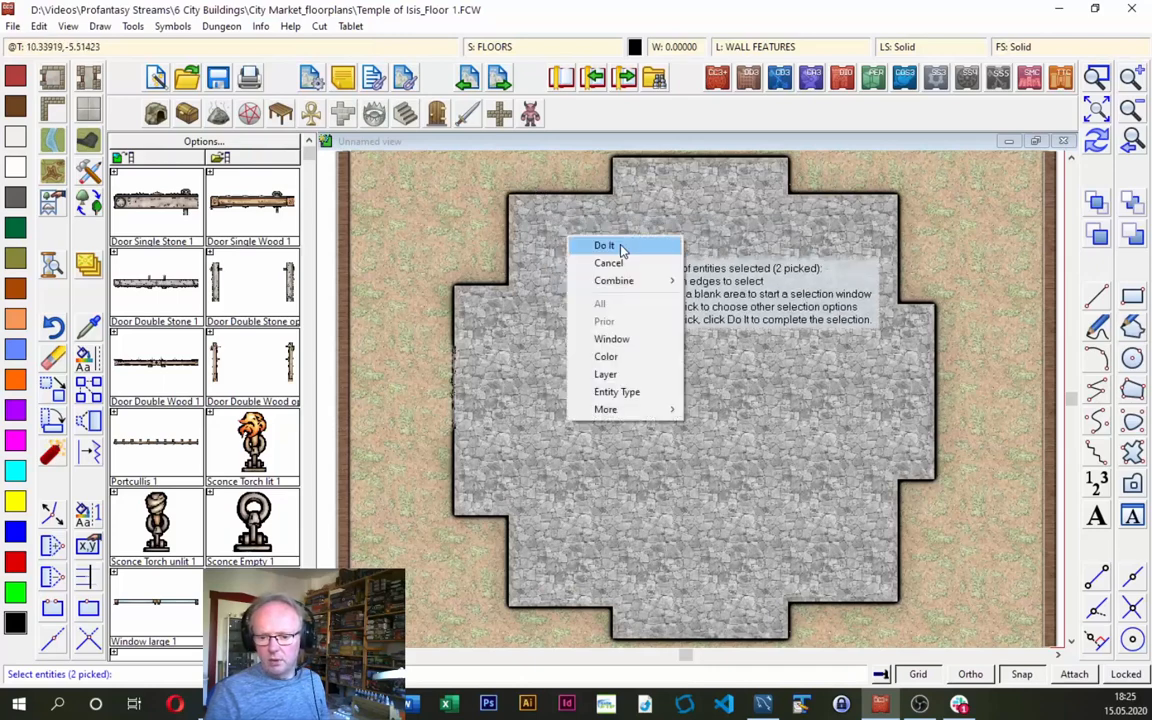
pyautogui.click(621, 248)
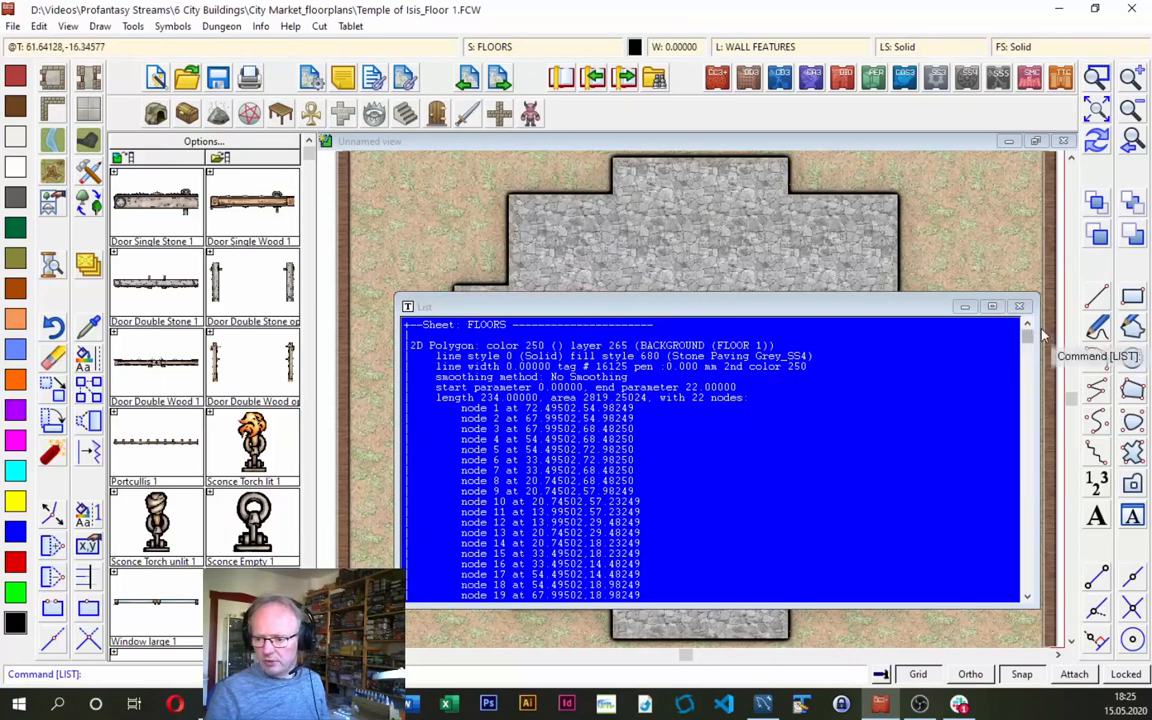
pyautogui.moveTo(1029, 342); pyautogui.dragTo(1035, 453)
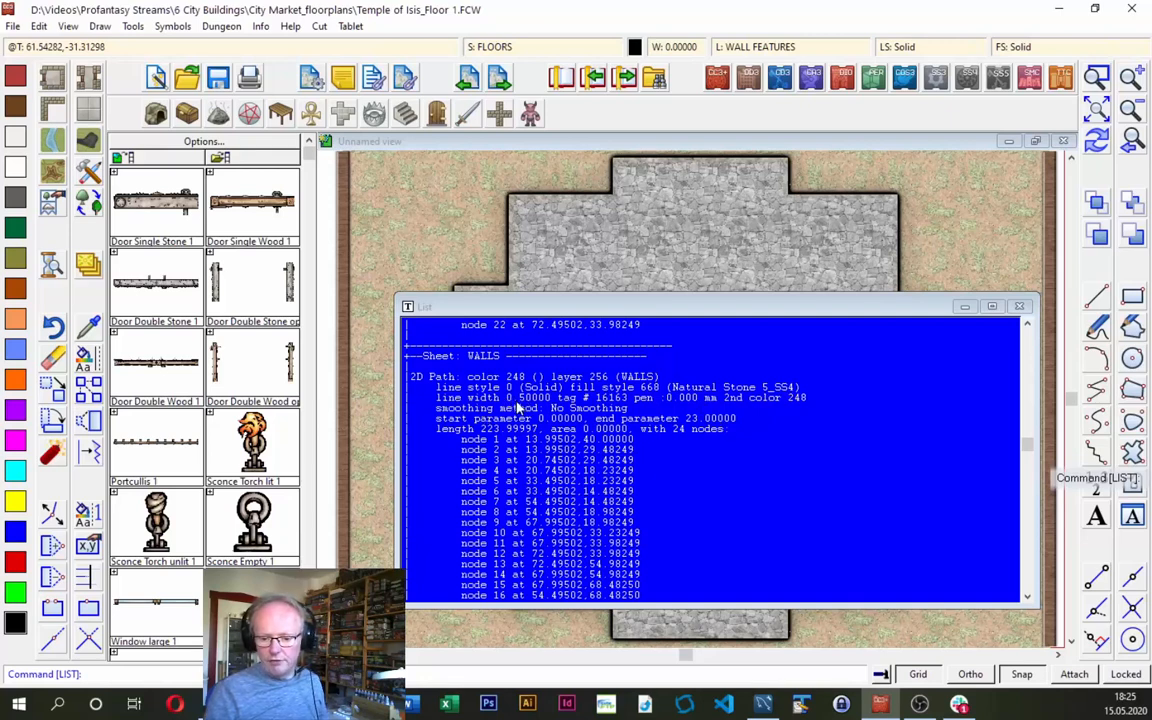
pyautogui.click(1019, 307)
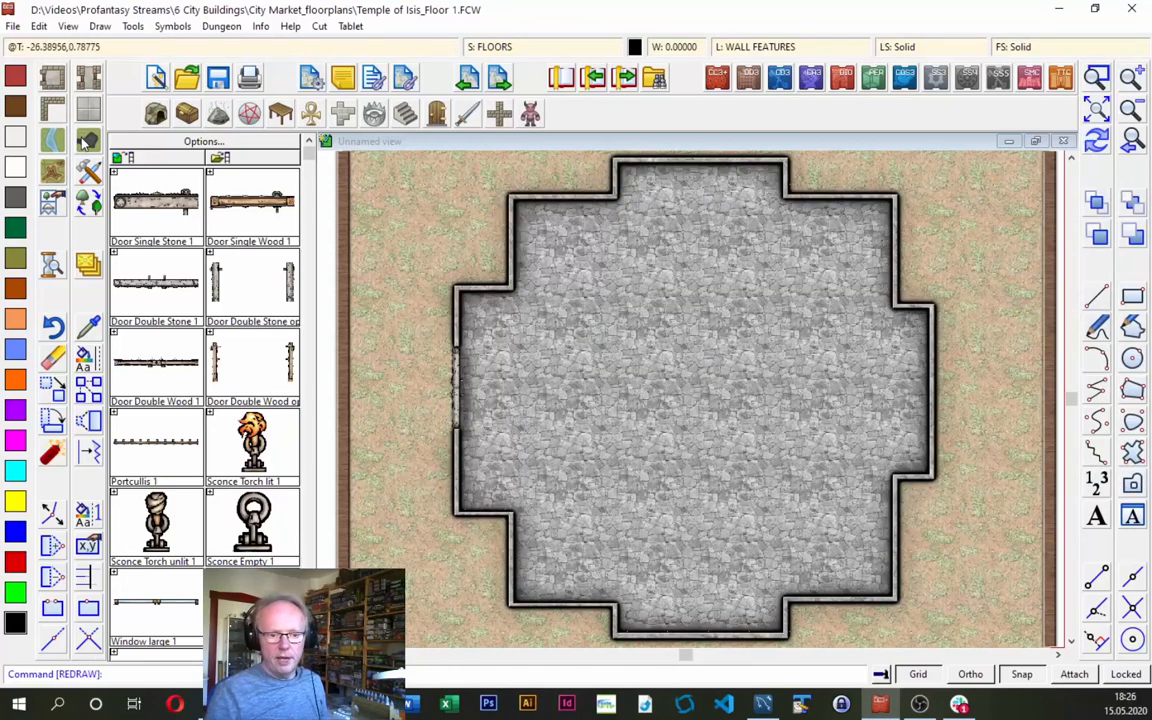
# Draw a straight north-south interior wall across the eastern part of the temple with the Wall, Width 0.5, Stone 5 tool.
pyautogui.rightClick(52, 107)
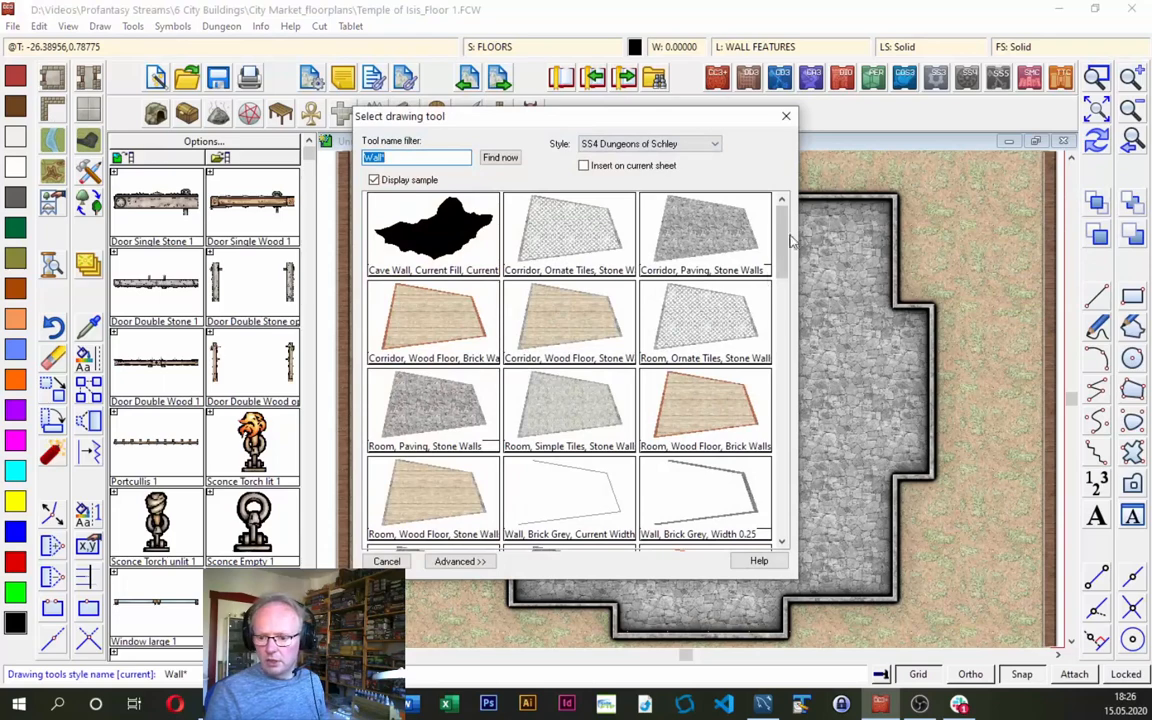
pyautogui.moveTo(785, 240); pyautogui.dragTo(763, 352)
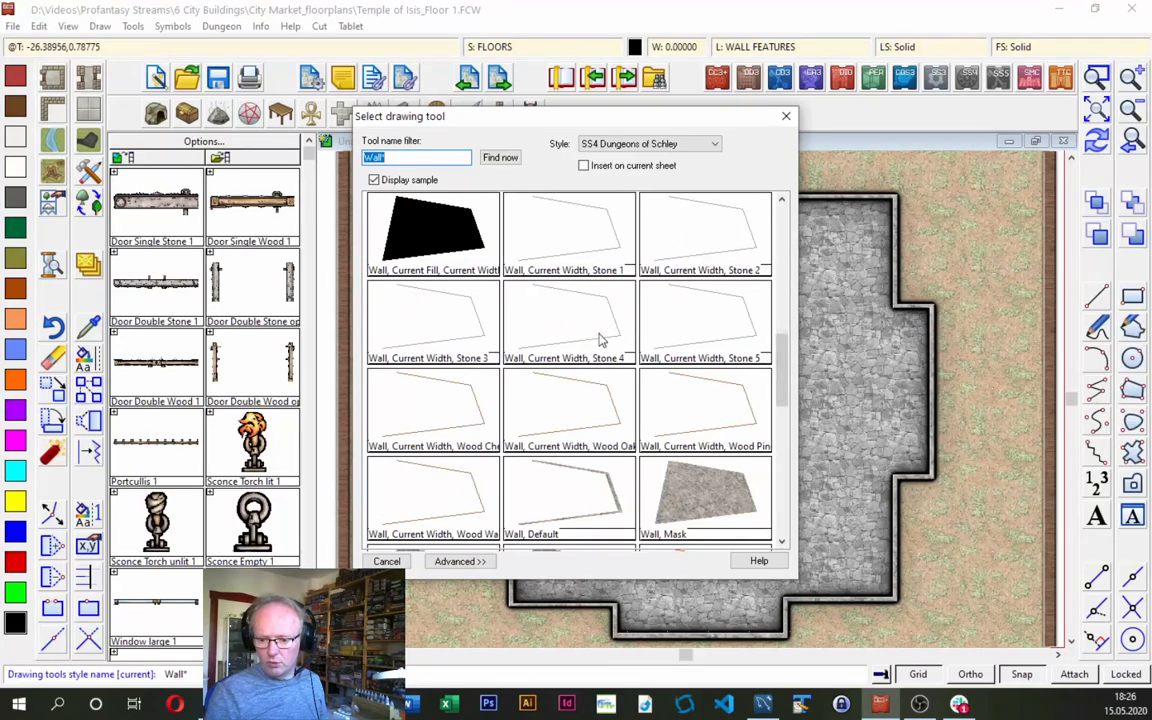
pyautogui.moveTo(783, 360); pyautogui.dragTo(775, 443)
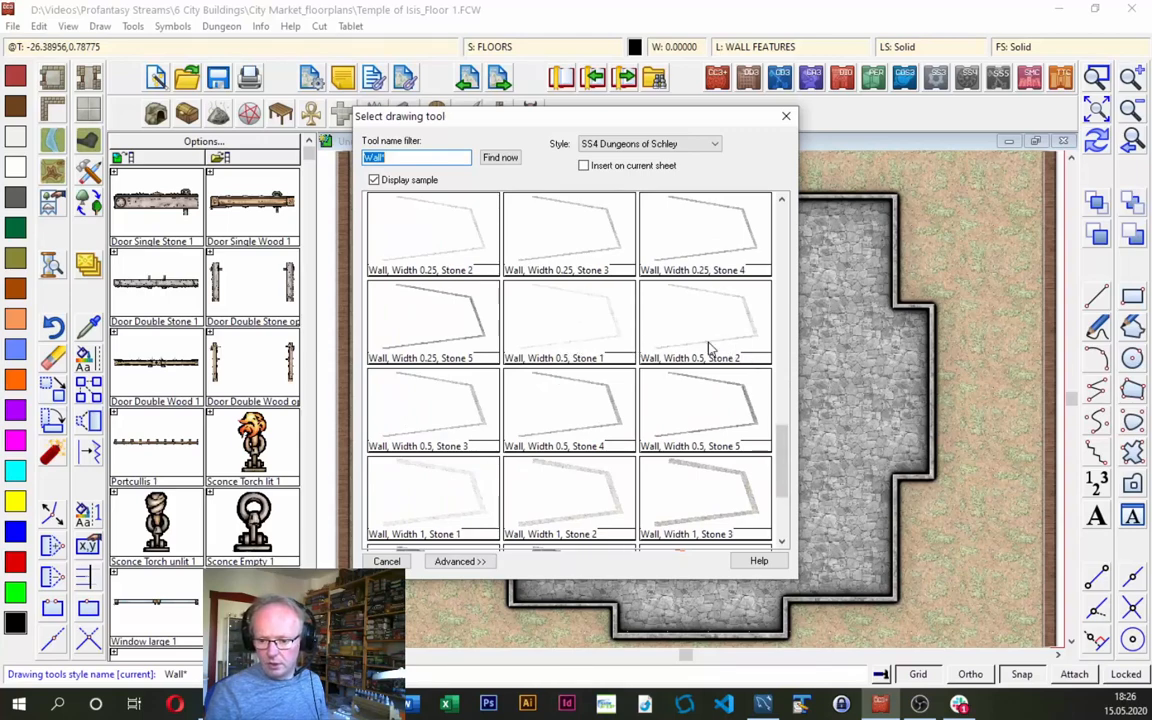
pyautogui.doubleClick(714, 420)
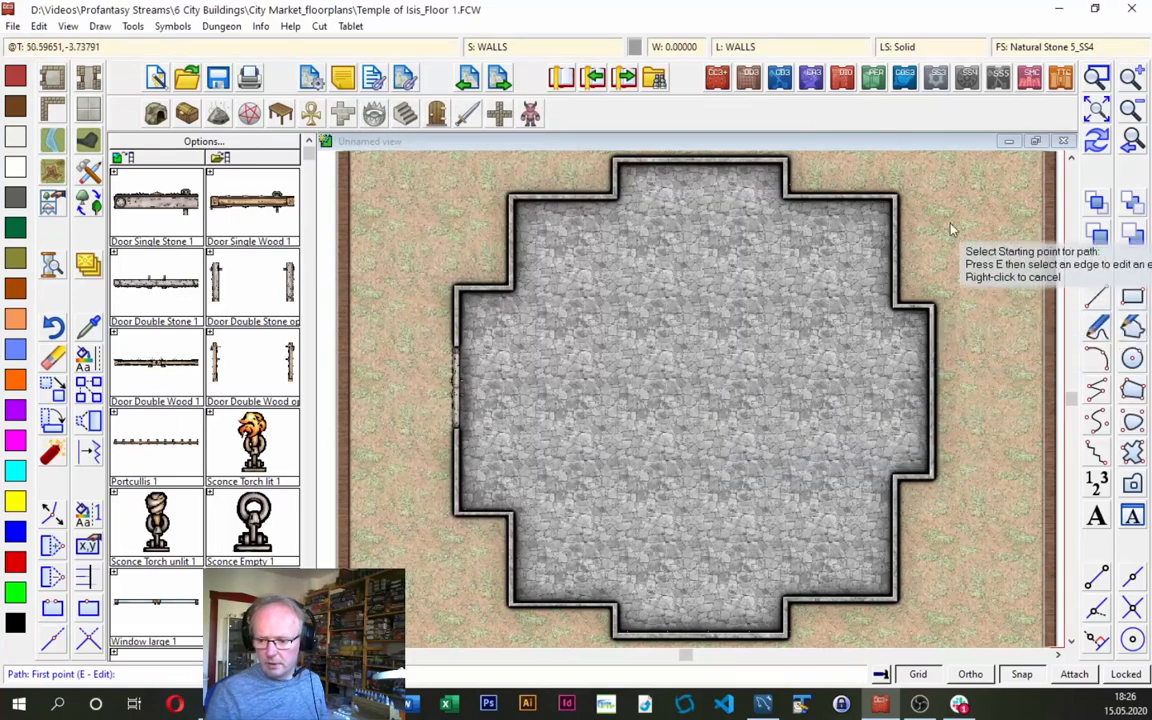
pyautogui.click(787, 200)
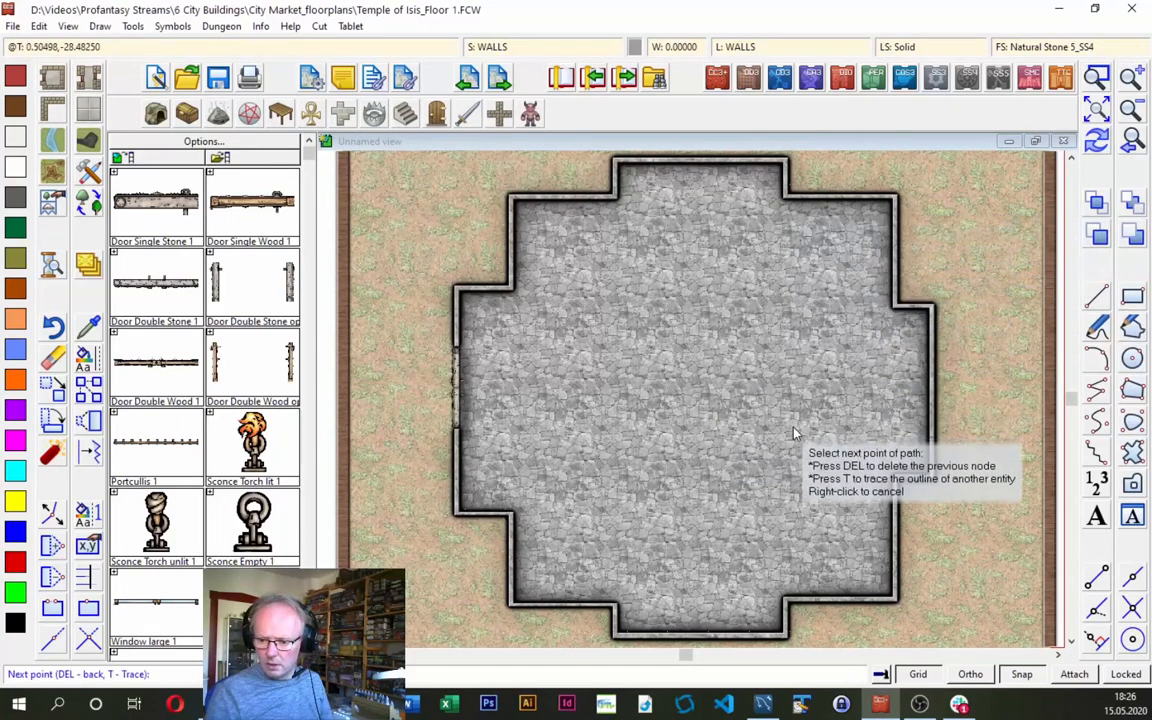
pyautogui.click(788, 590)
pyautogui.click(788, 602)
pyautogui.rightClick(828, 546)
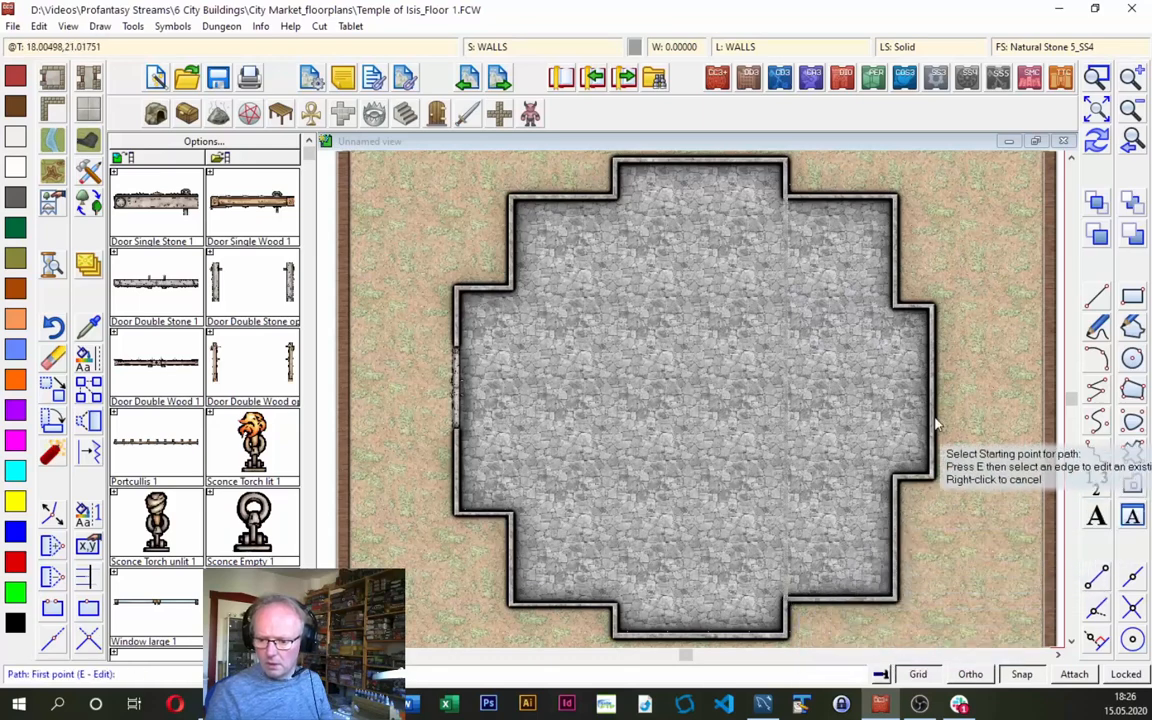
pyautogui.click(1097, 140)
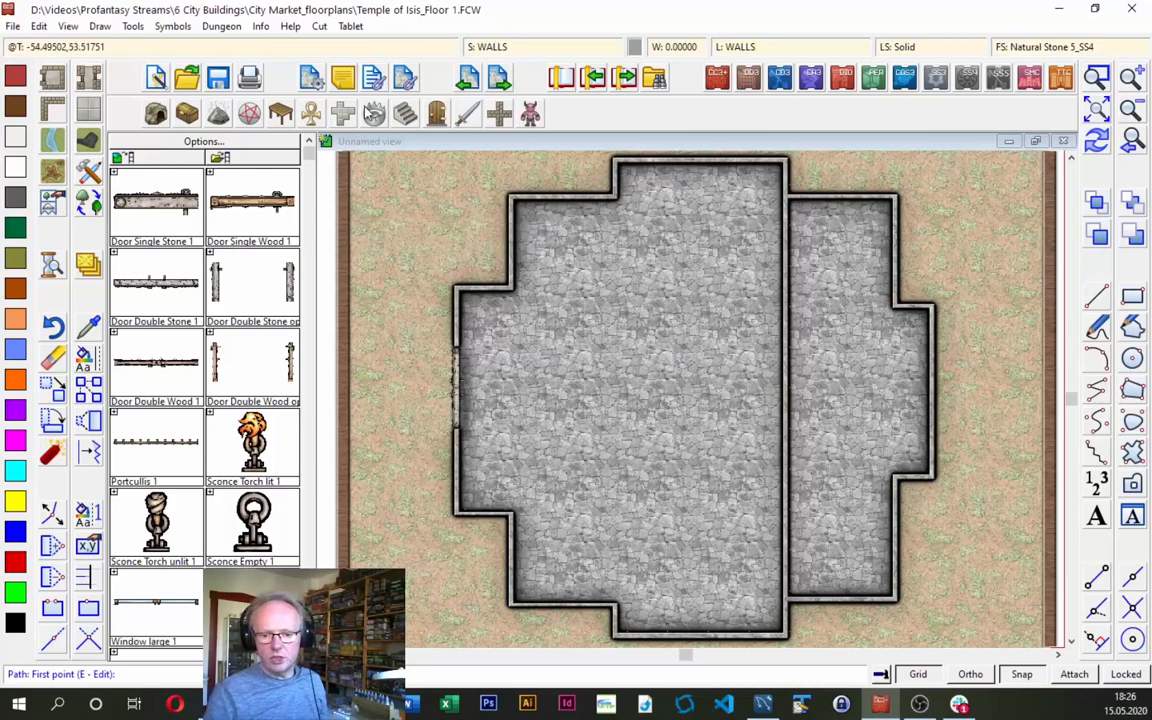
# Place a row of four evenly spaced Pillar simple 1 symbols at scale 1.5 across the northern side of the main hall.
pyautogui.click(311, 115)
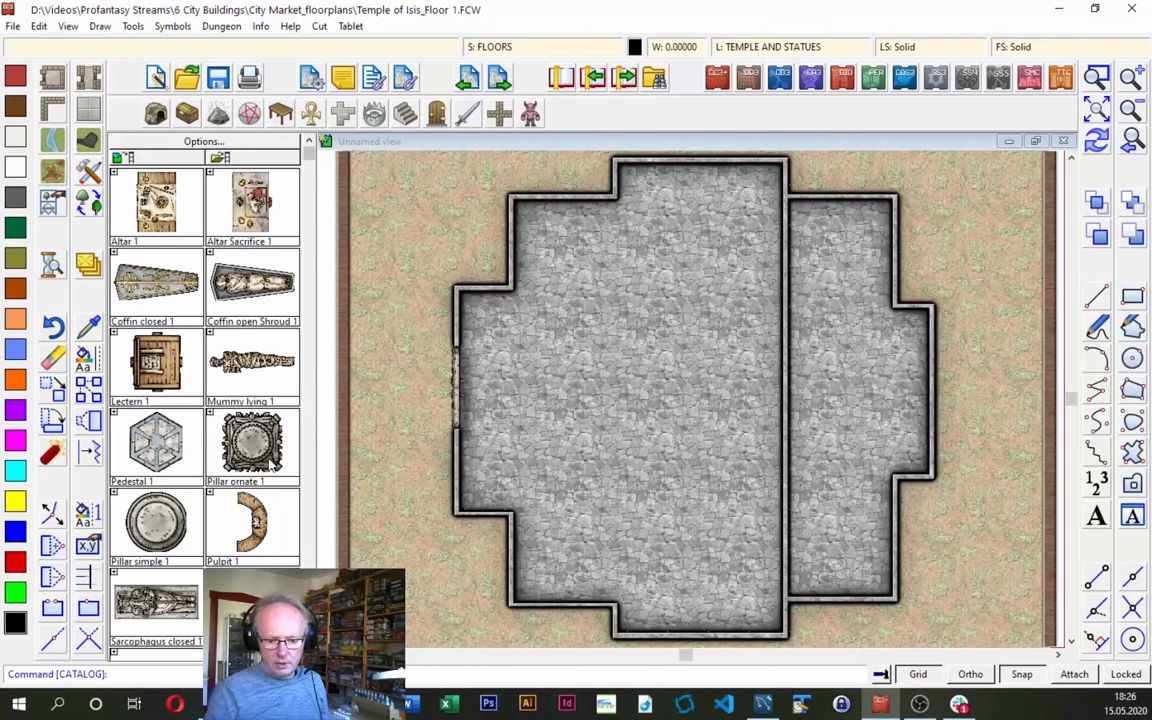
pyautogui.click(153, 527)
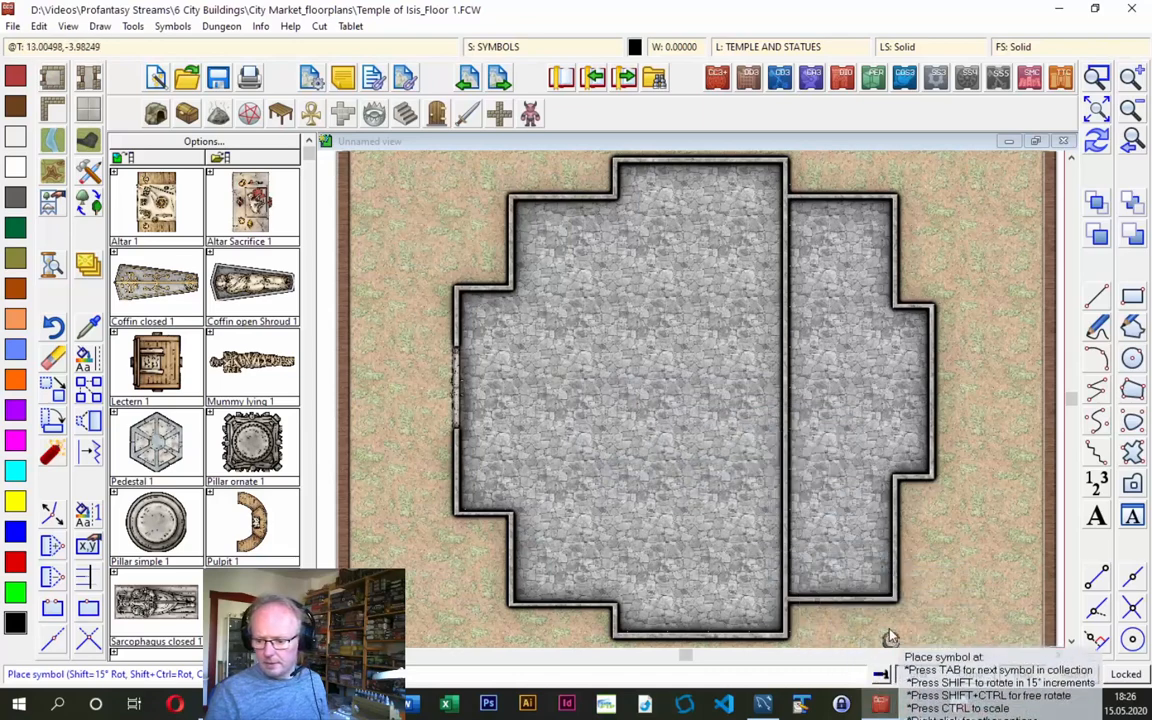
pyautogui.rightClick(566, 343)
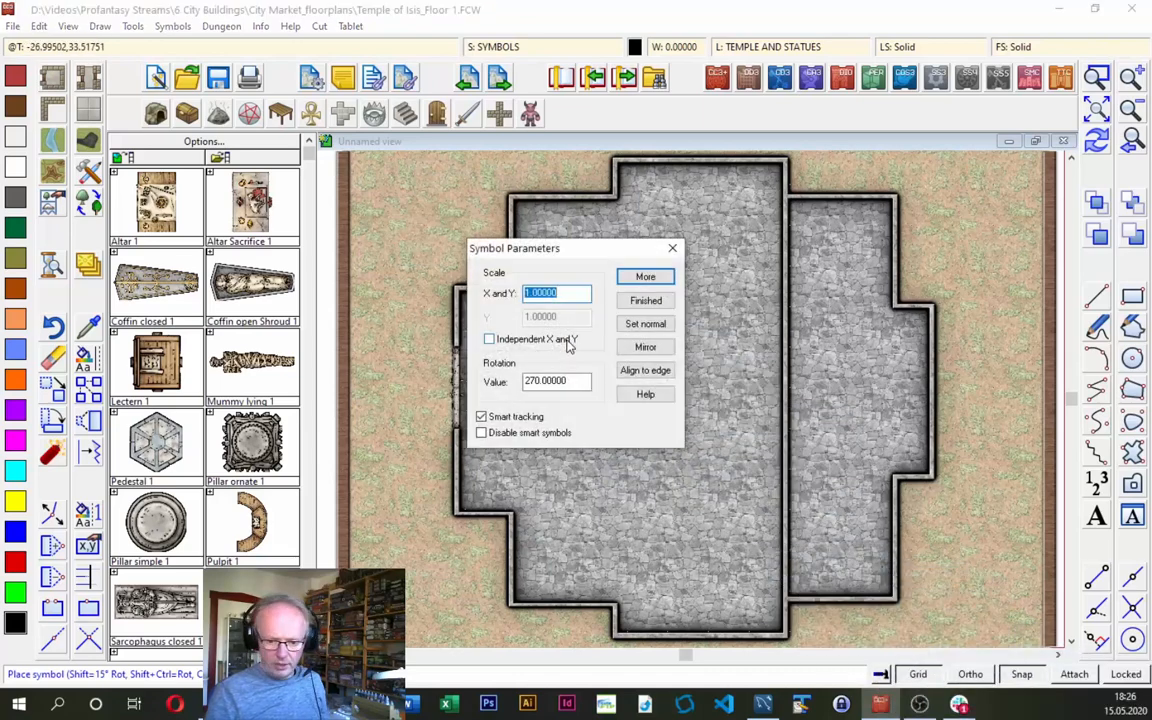
pyautogui.write('1.5')
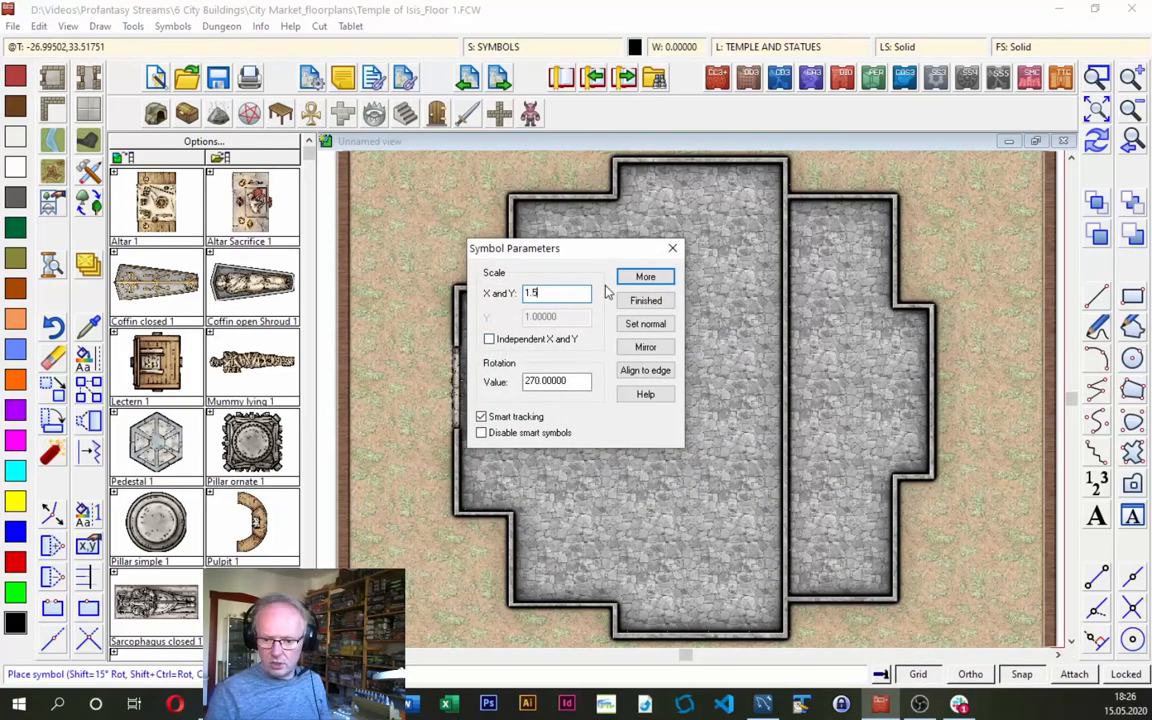
pyautogui.click(625, 300)
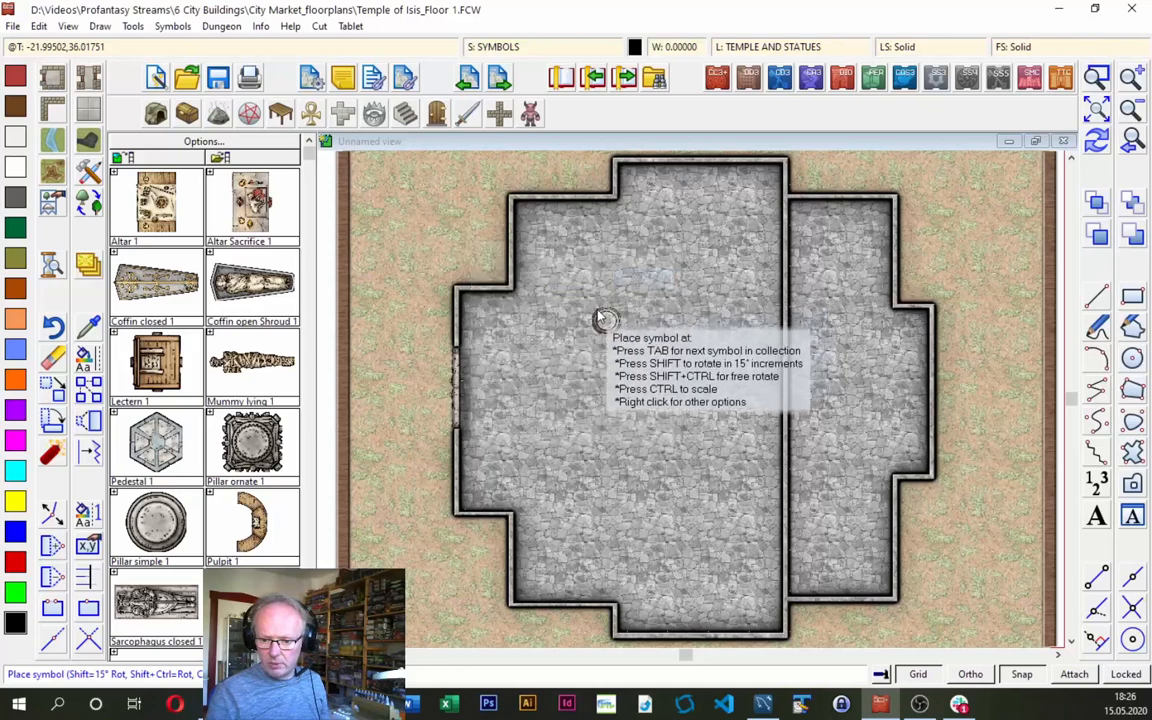
pyautogui.click(526, 342)
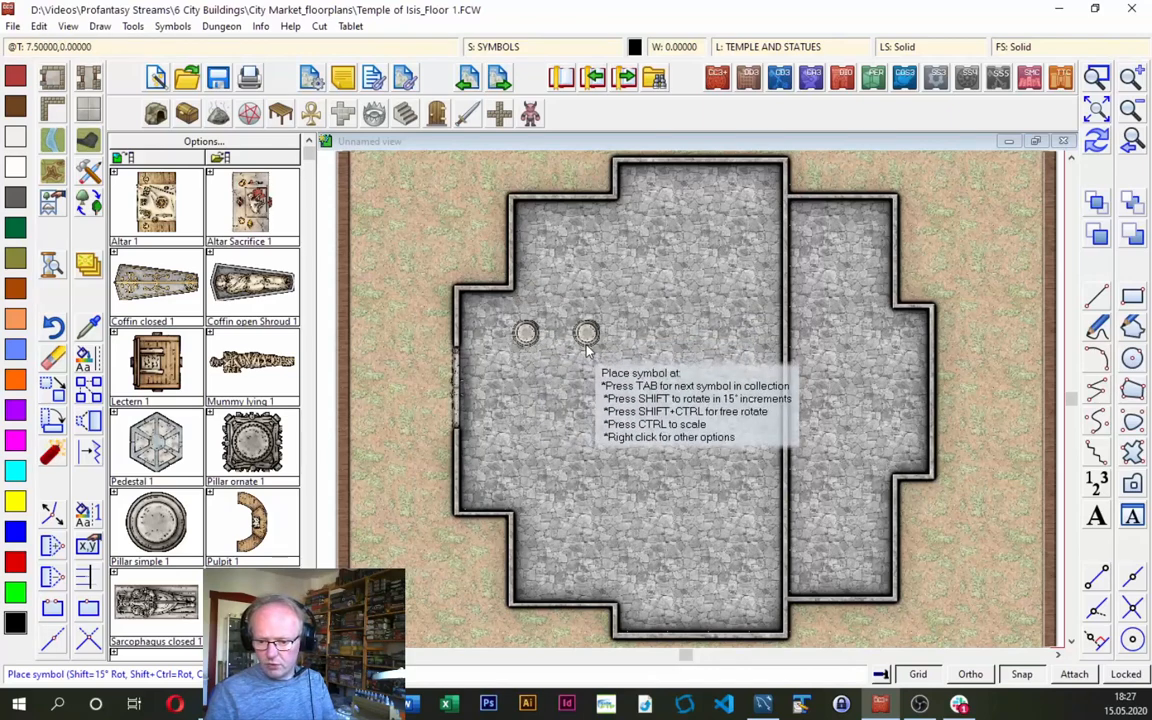
pyautogui.click(587, 342)
pyautogui.click(648, 342)
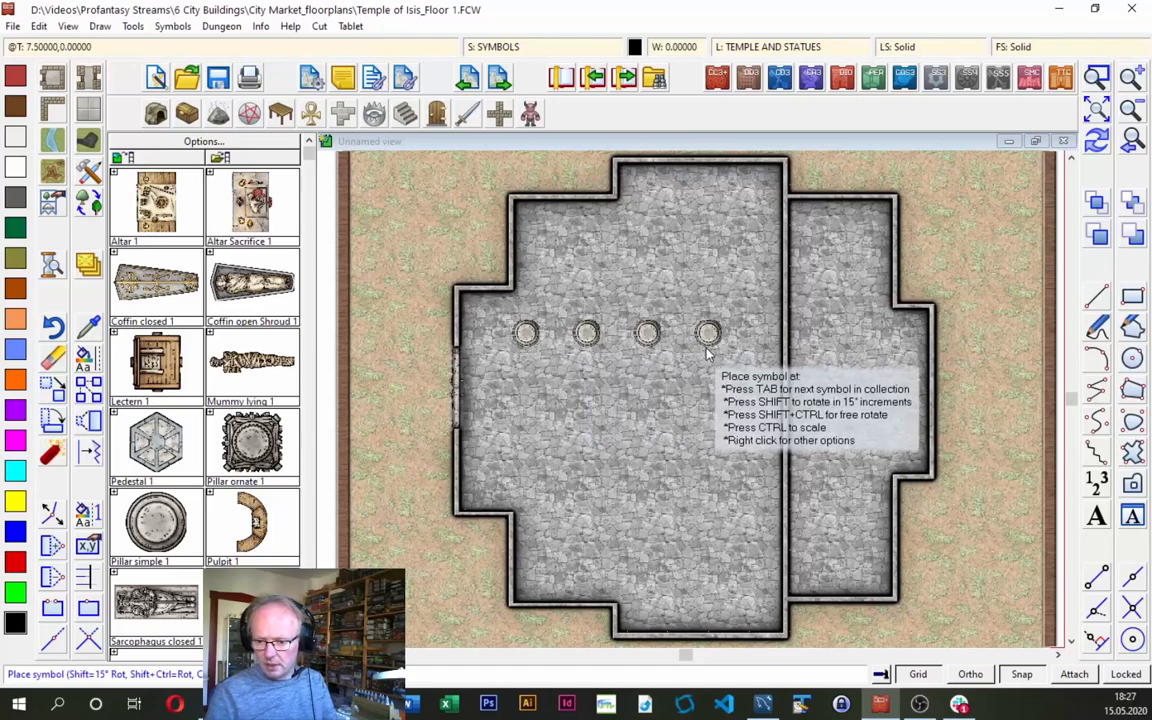
pyautogui.click(708, 342)
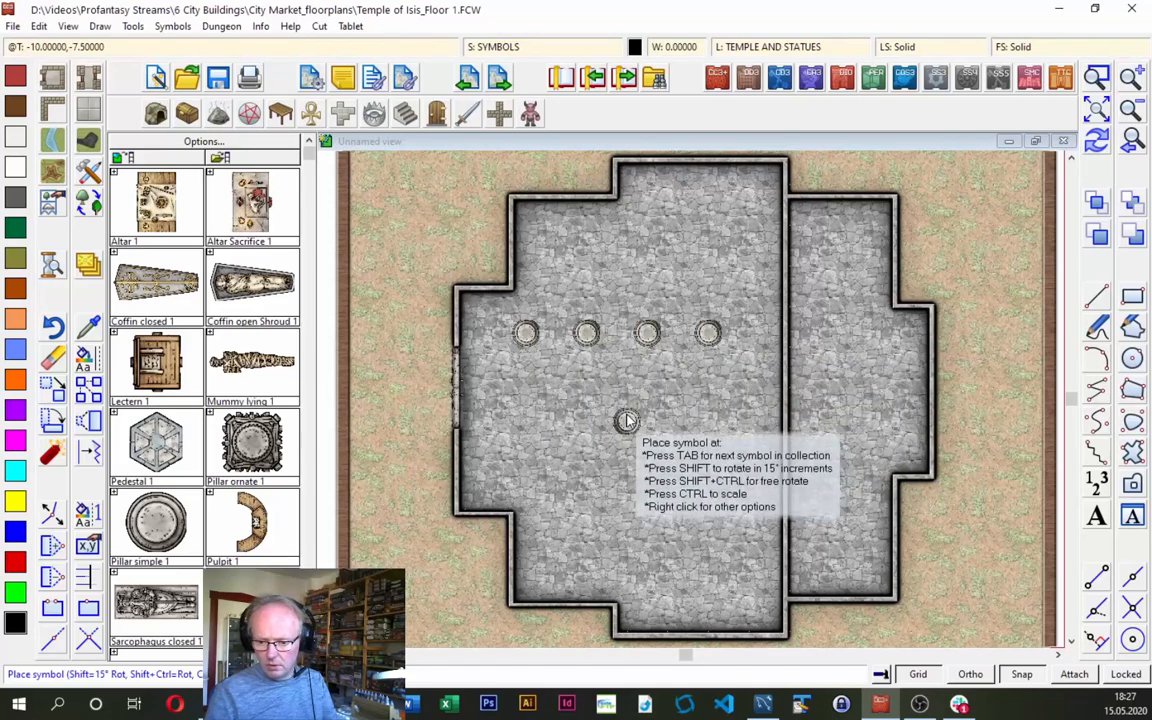
# Place a matching parallel row of four pillars along the southern side of the main hall and refresh the view.
pyautogui.click(522, 458)
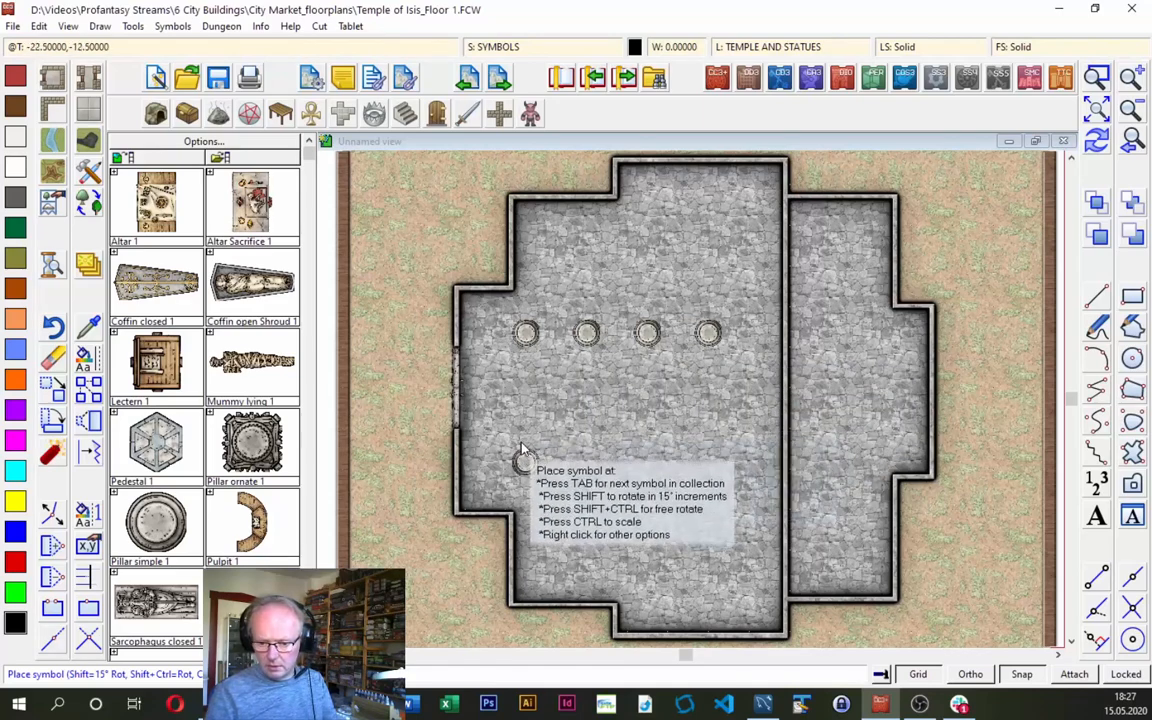
pyautogui.click(586, 458)
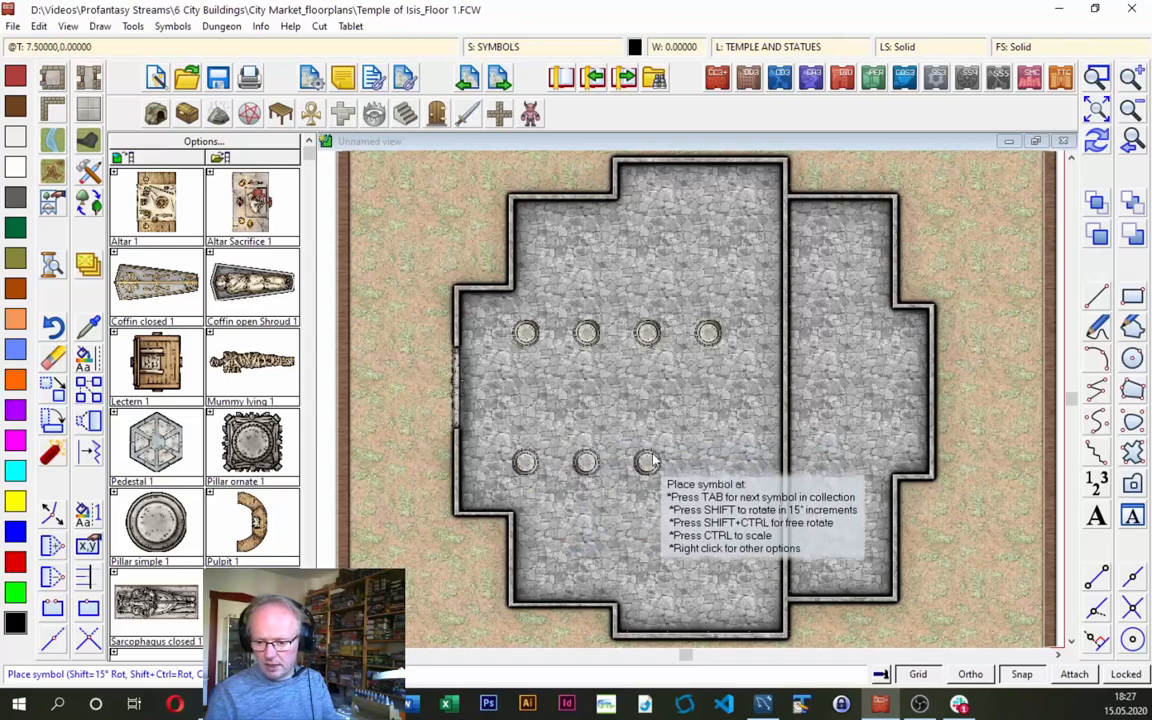
pyautogui.click(647, 458)
pyautogui.click(708, 461)
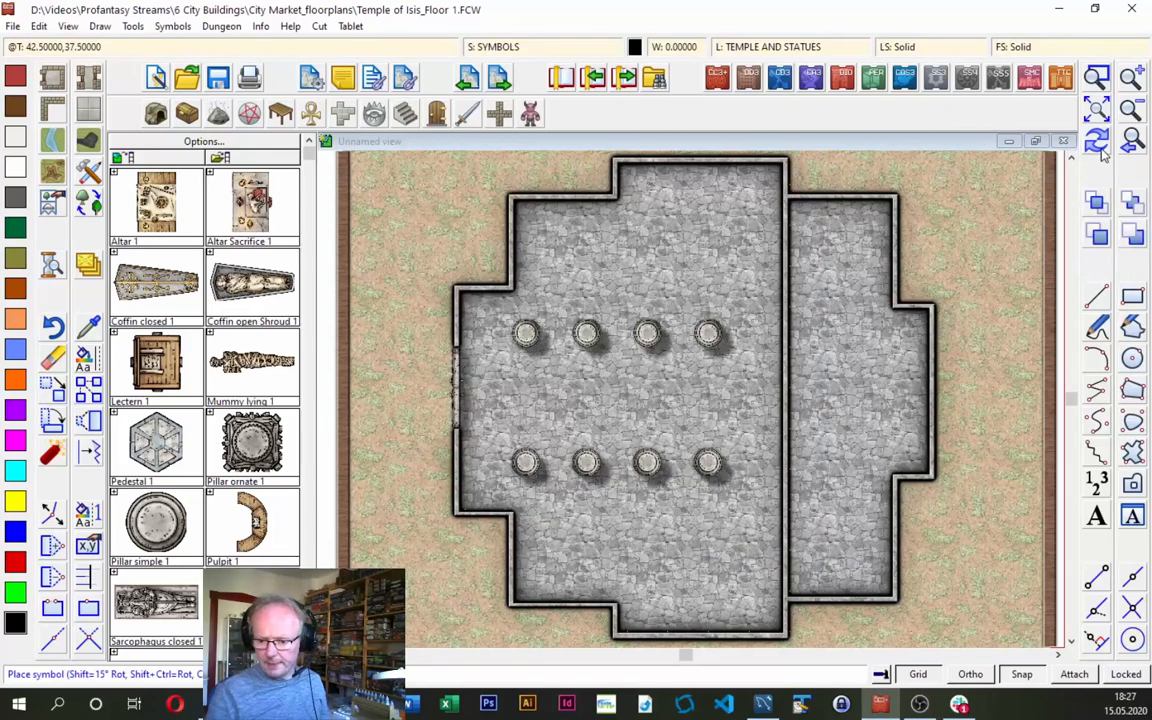
# Add one single pillar in the southern part of the hall and a matching one in the northern part.
pyautogui.click(605, 537)
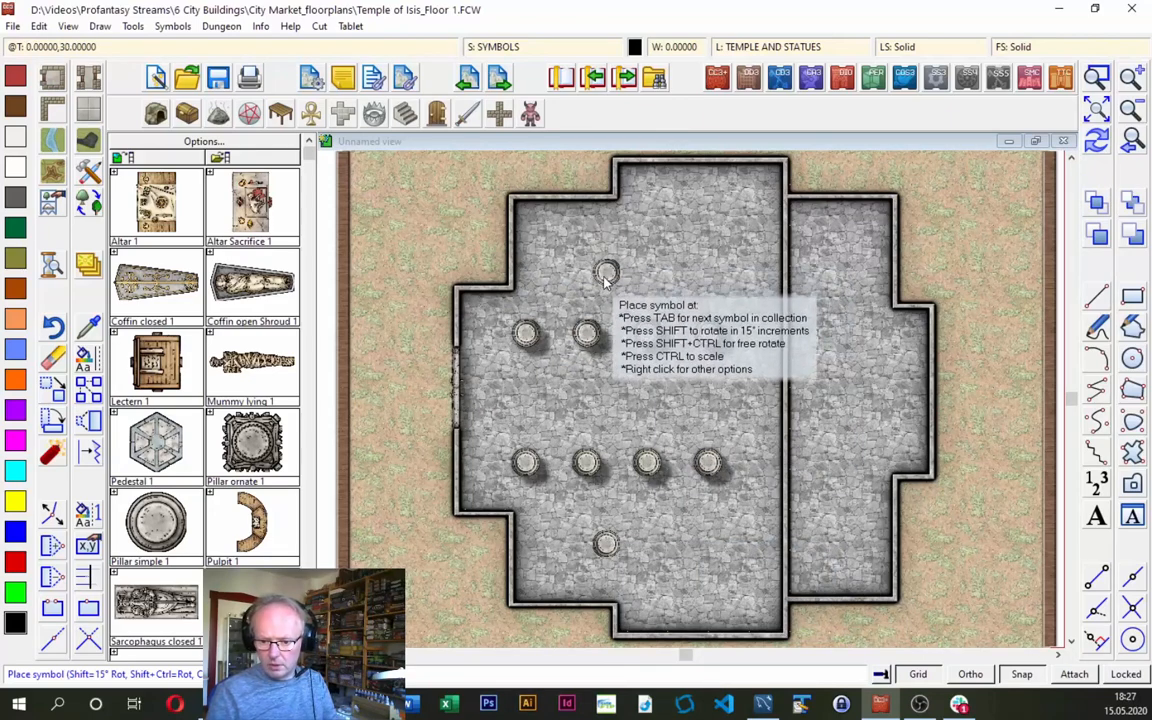
pyautogui.click(606, 252)
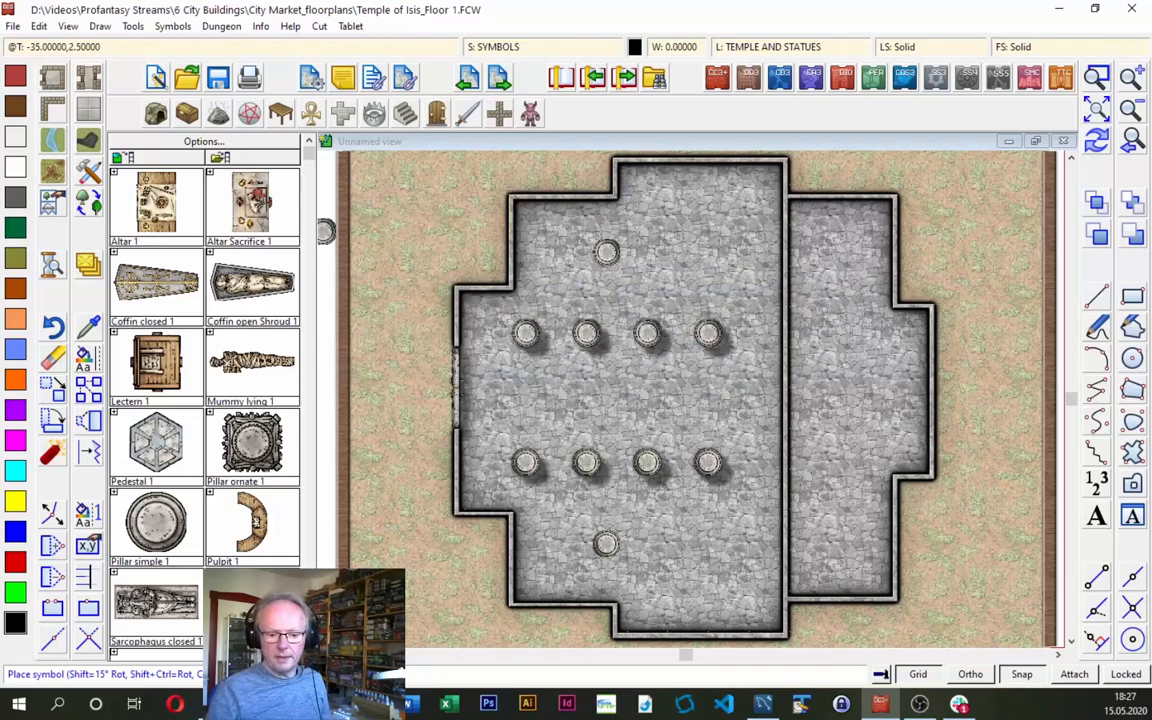
# Place the Altar Sacrifice 1 symbol against the west face of the interior wall, midway between the two pillar rows.
pyautogui.click(268, 218)
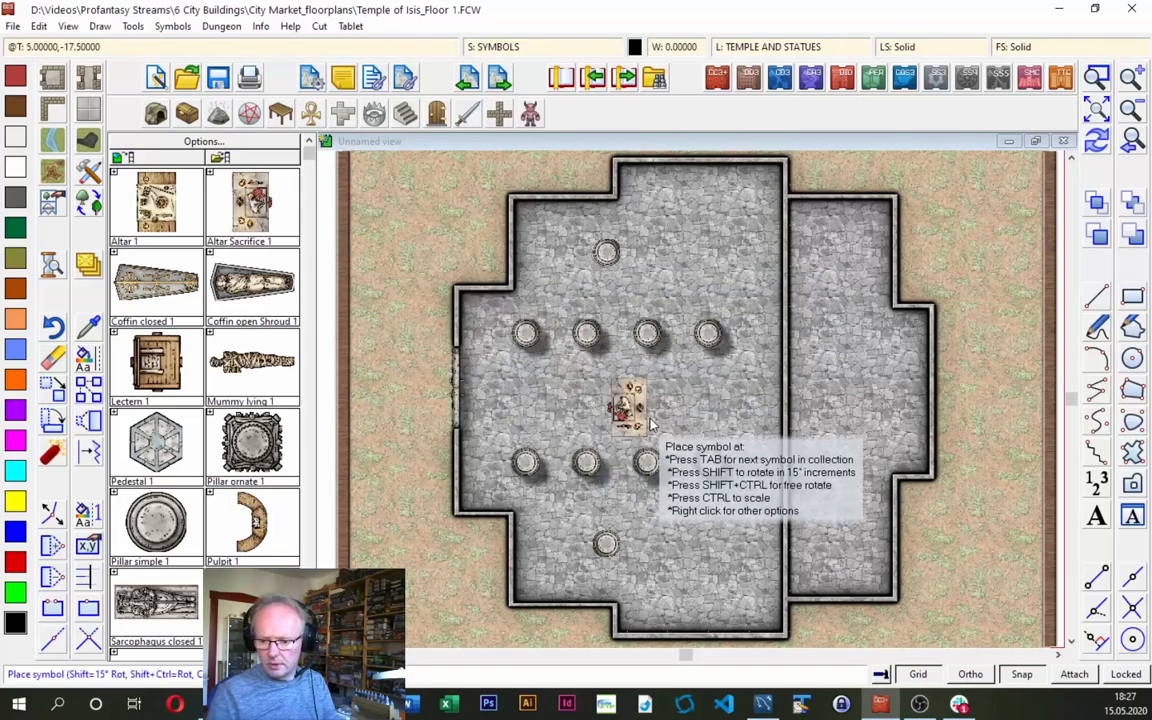
pyautogui.click(782, 410)
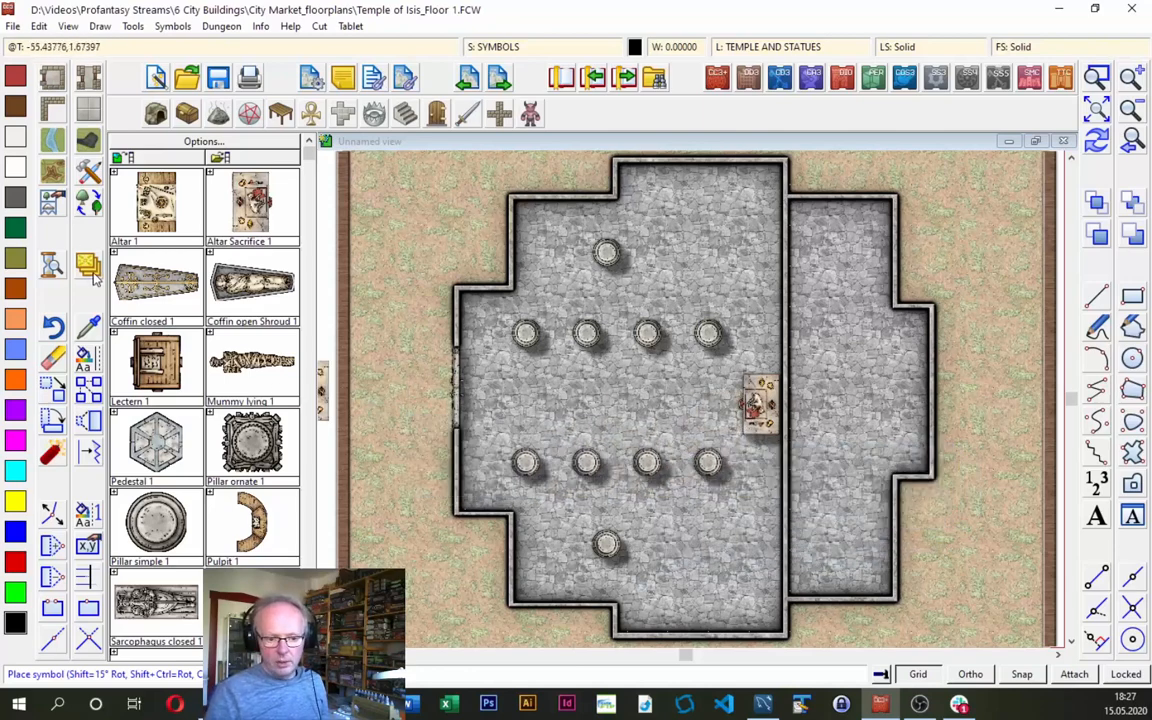
pyautogui.click(765, 427)
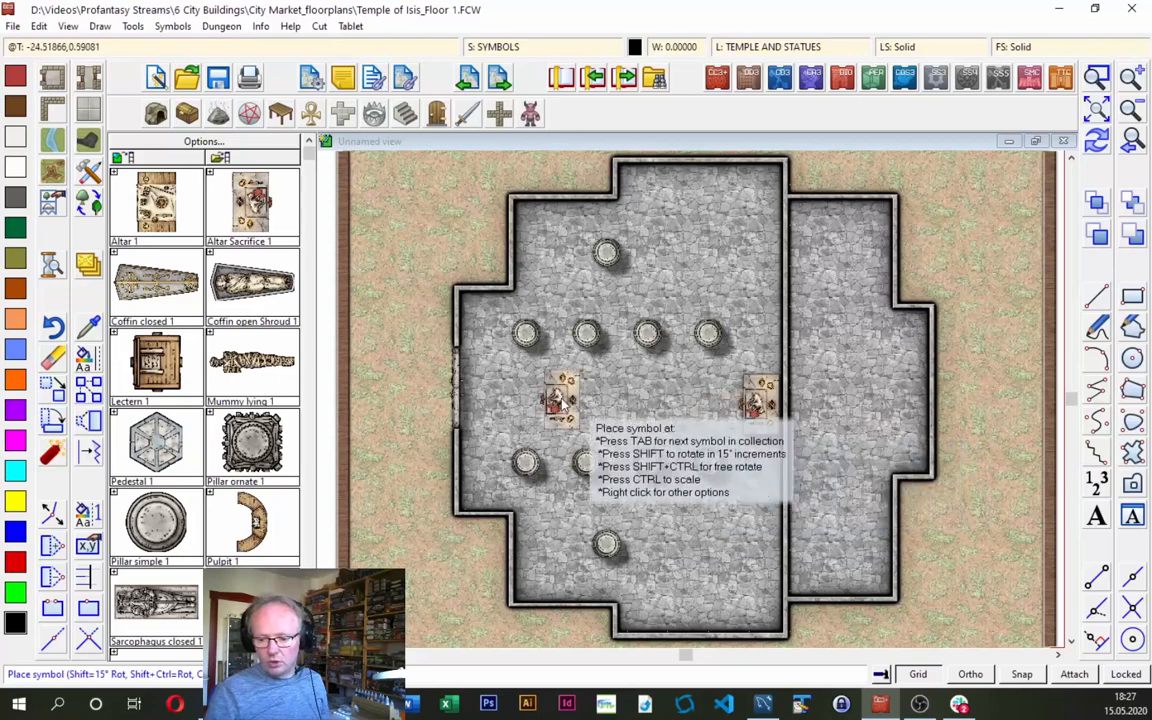
# Move the sacrifice altar to the SYMBOLS LOW sheet and refresh the view.
pyautogui.rightClick(88, 270)
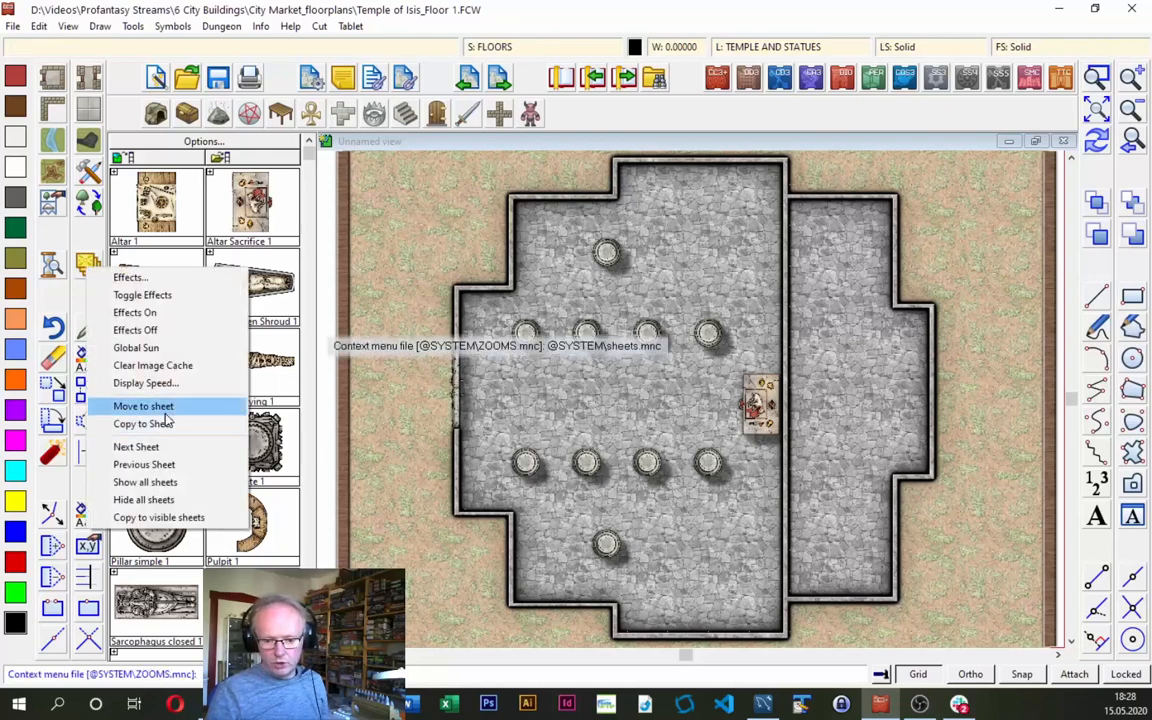
pyautogui.click(165, 412)
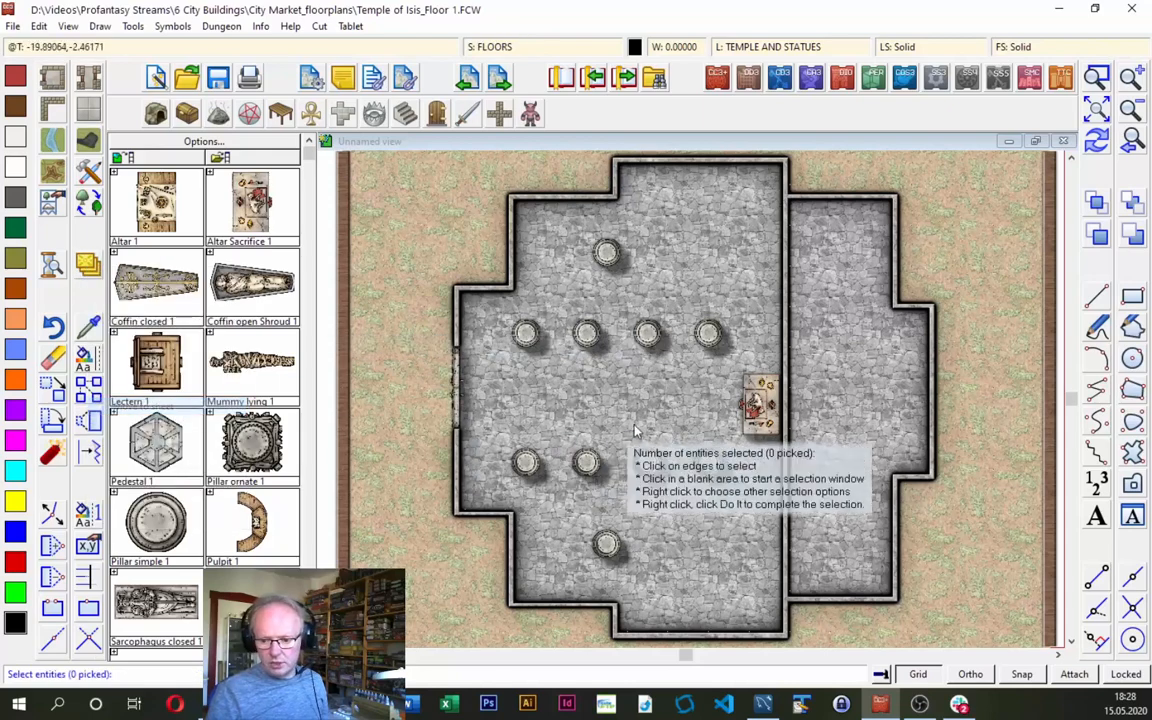
pyautogui.click(745, 422)
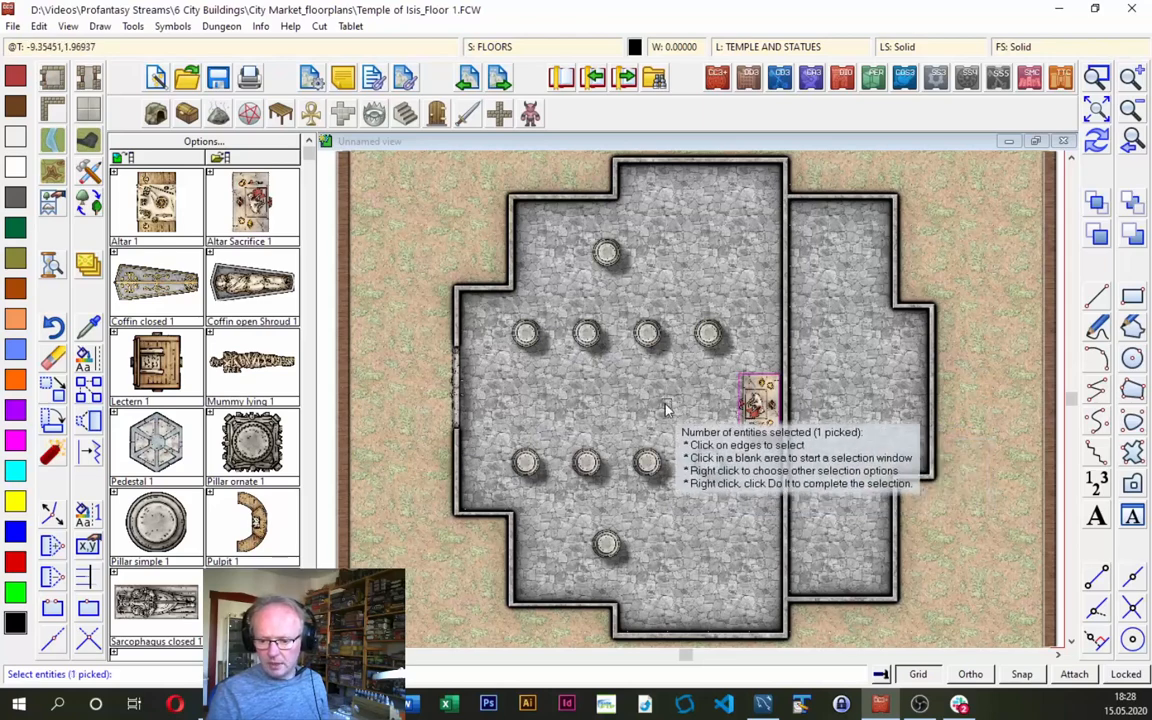
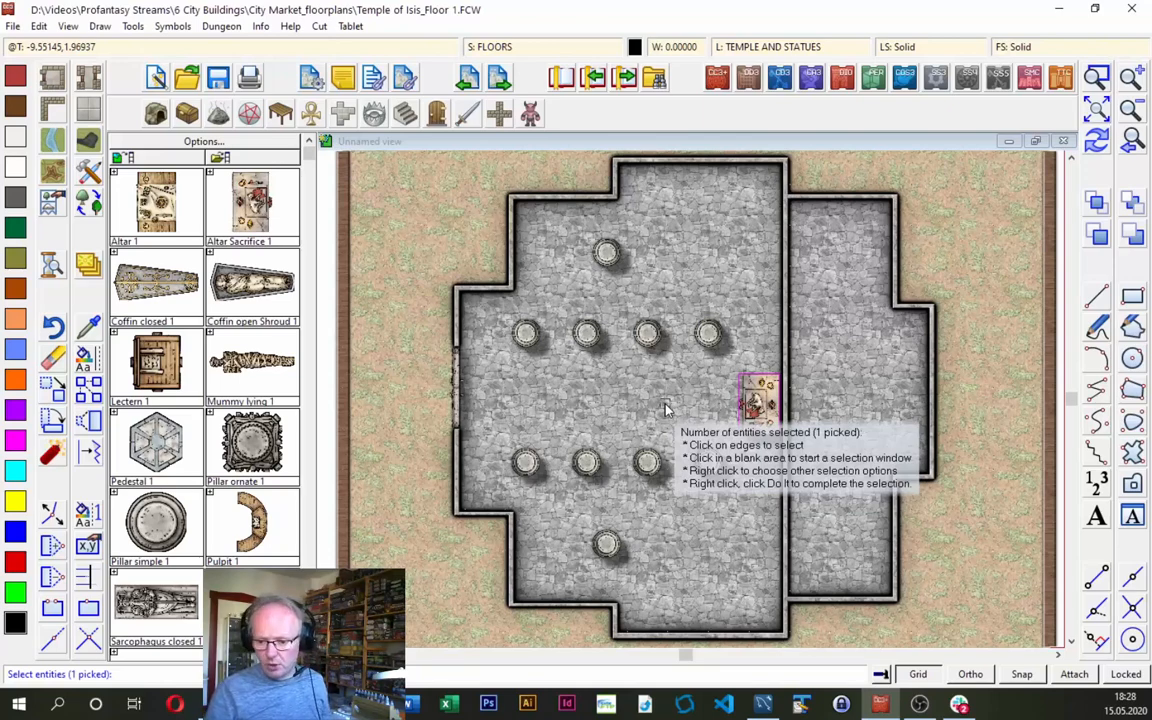
pyautogui.press('d')
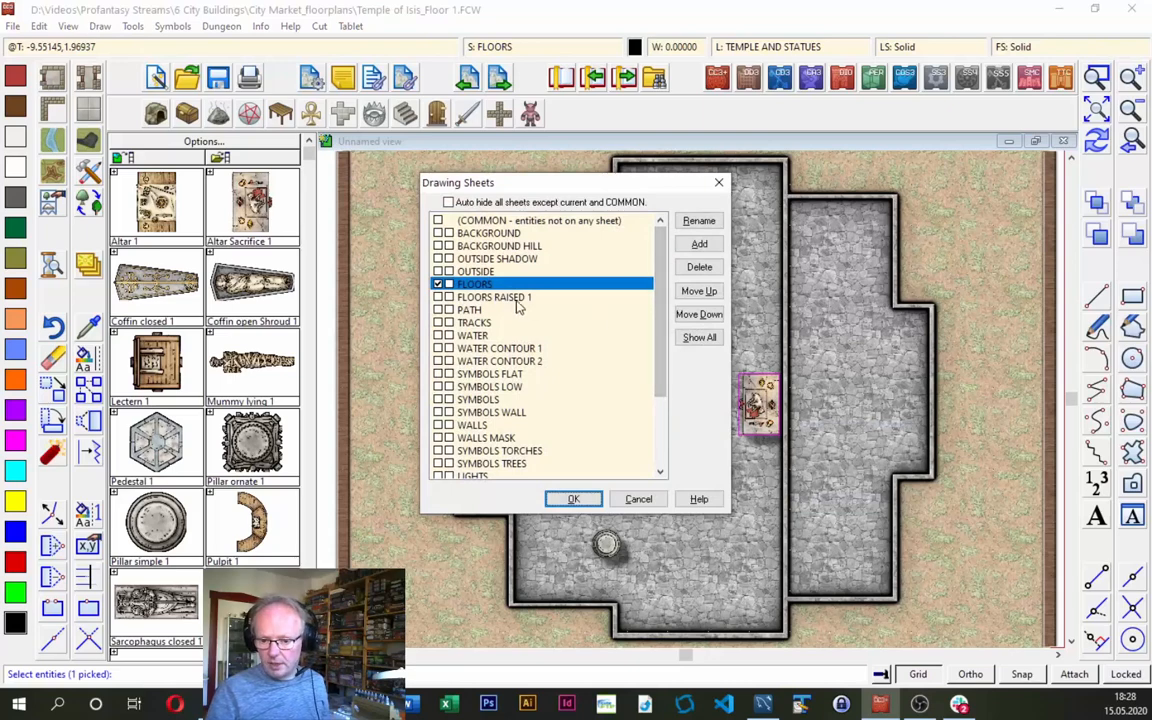
pyautogui.click(445, 386)
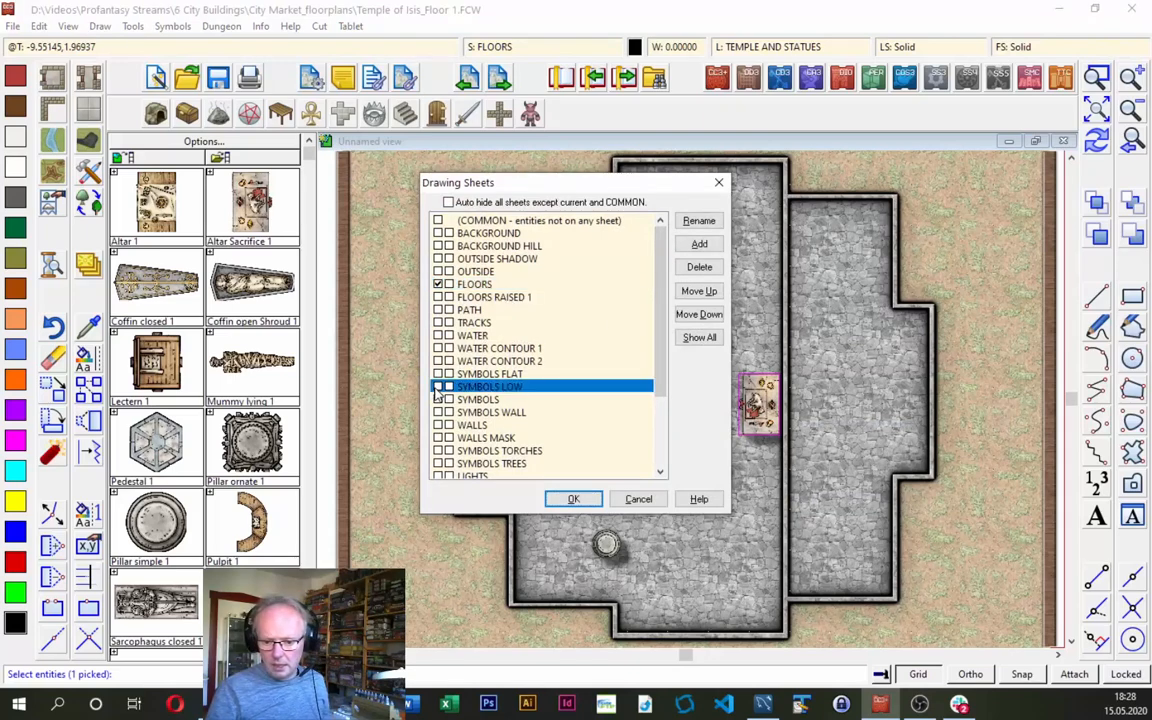
pyautogui.click(573, 502)
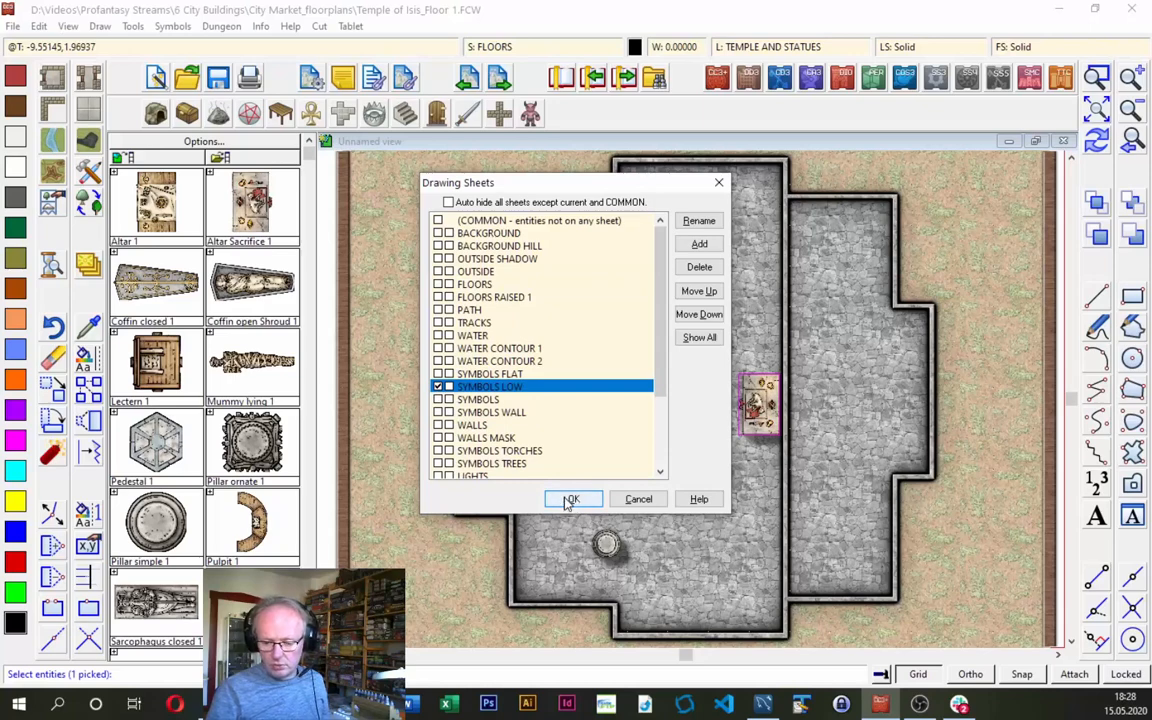
pyautogui.click(570, 501)
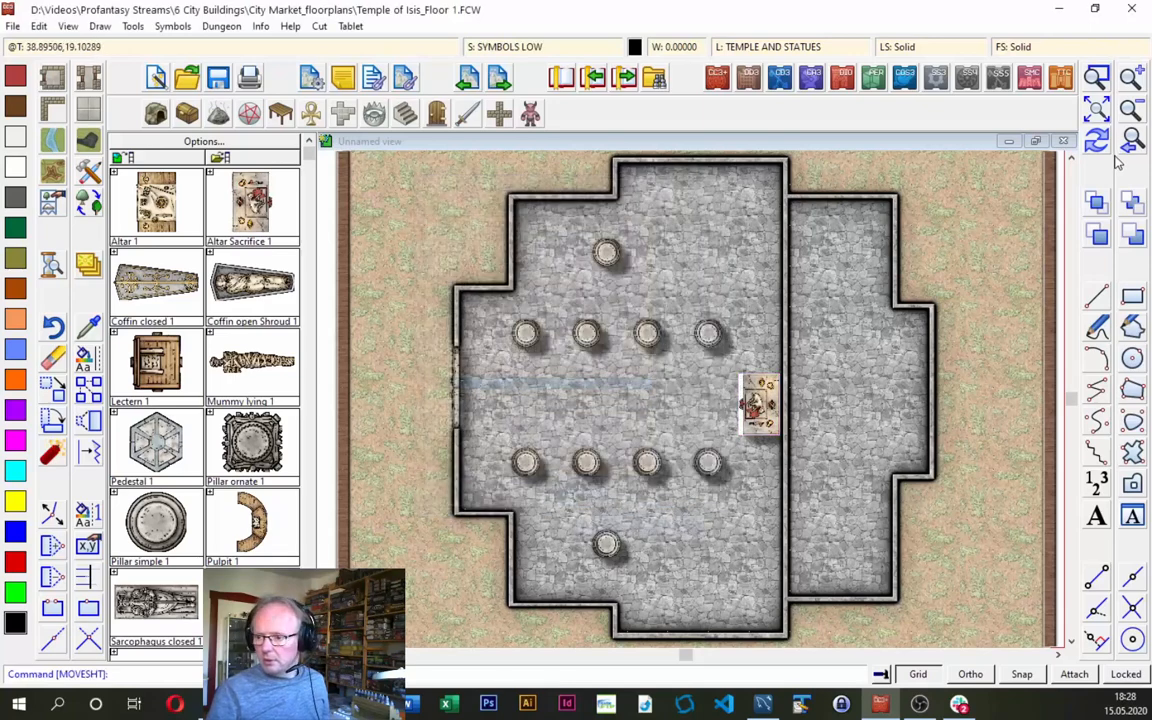
pyautogui.click(1098, 143)
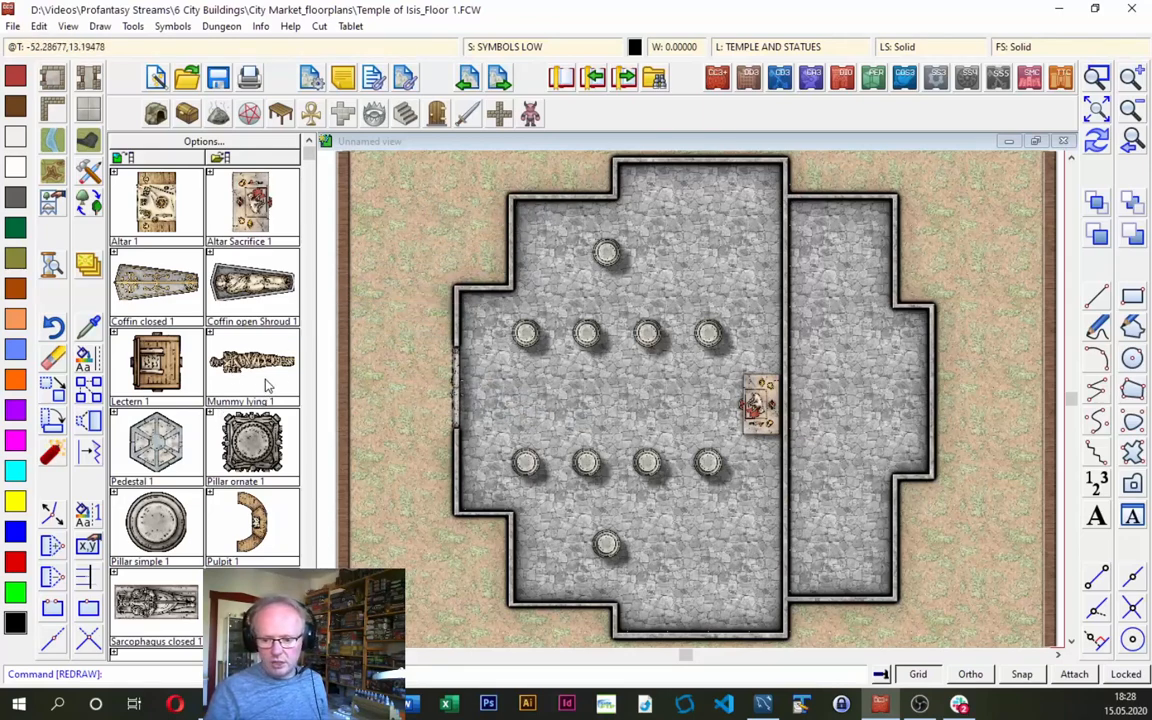
# Load the furniture symbols and place three evenly spaced Bench 1 symbols, rotated to run north-south, beside the southern pillars.
pyautogui.click(278, 117)
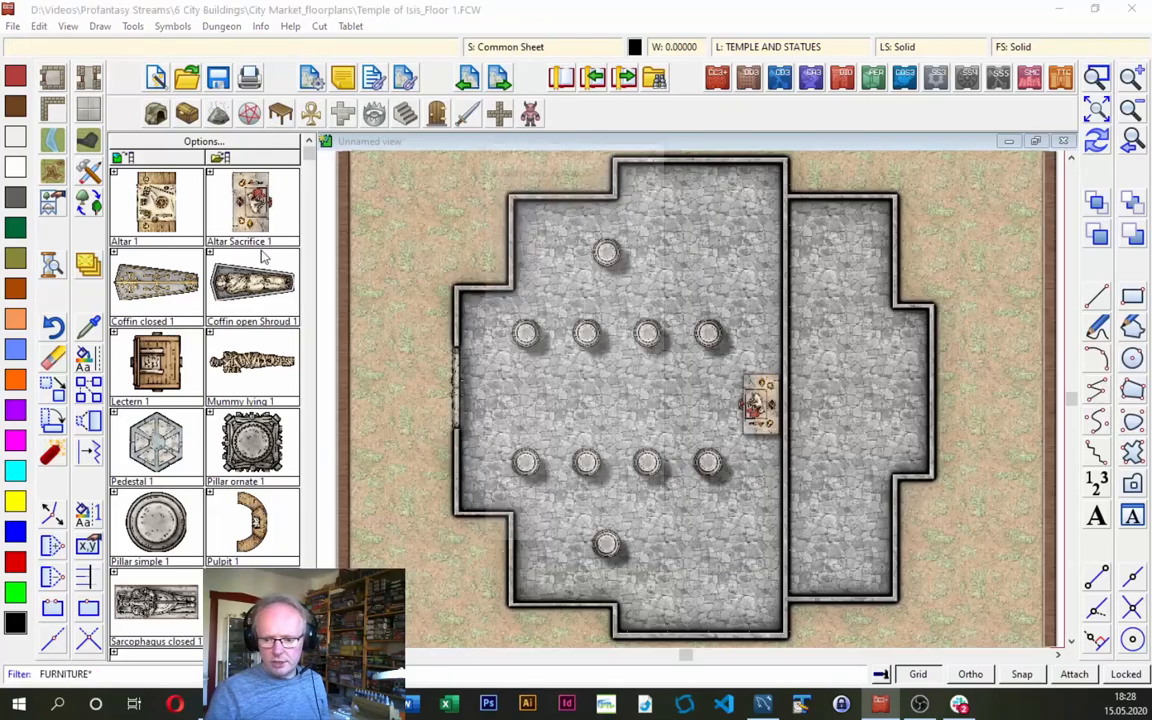
pyautogui.doubleClick(565, 207)
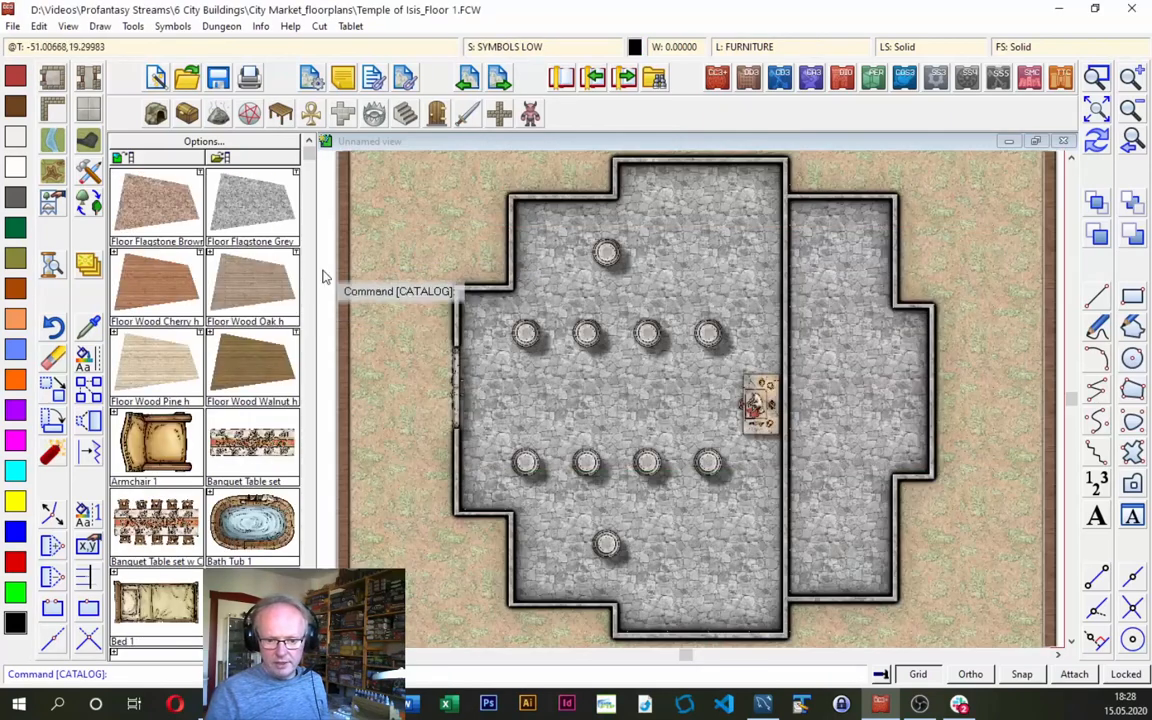
pyautogui.click(310, 495)
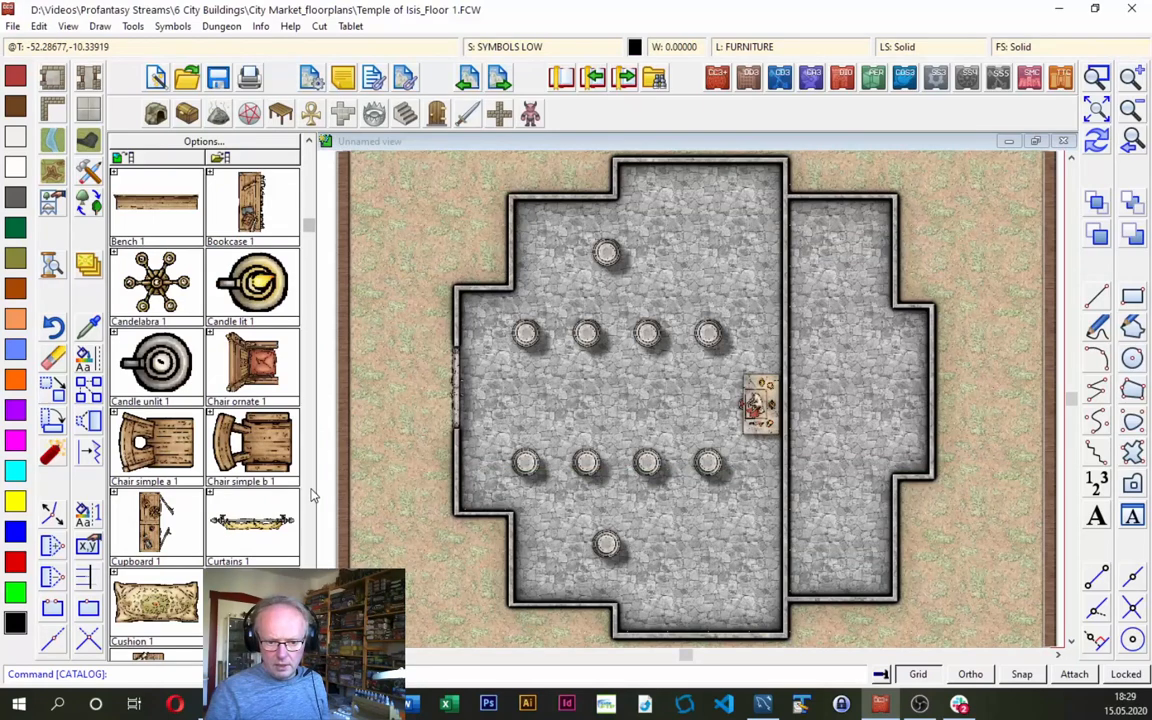
pyautogui.click(155, 207)
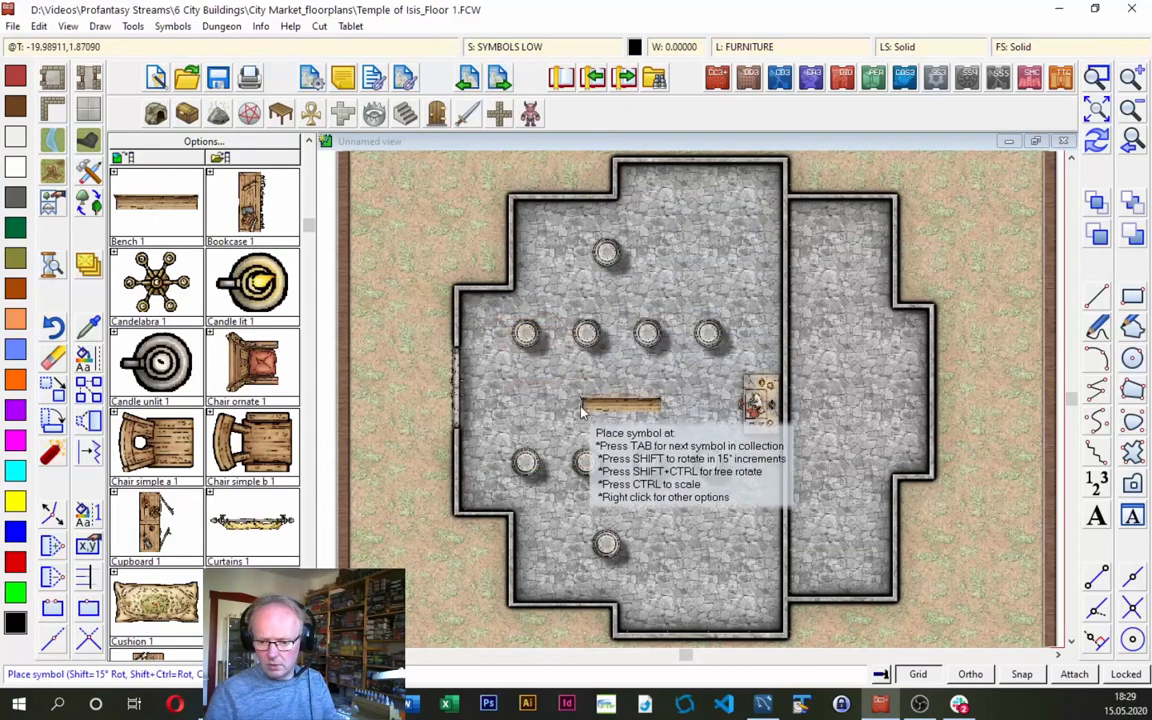
pyautogui.press('shift')
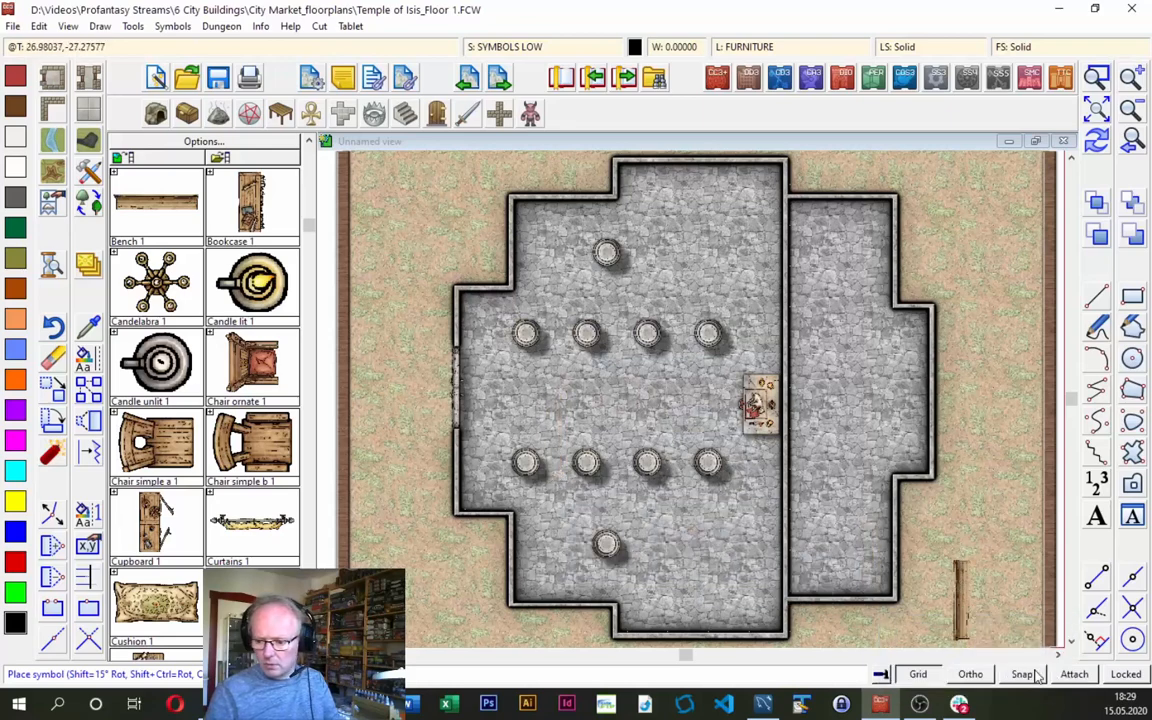
pyautogui.click(551, 480)
pyautogui.click(612, 480)
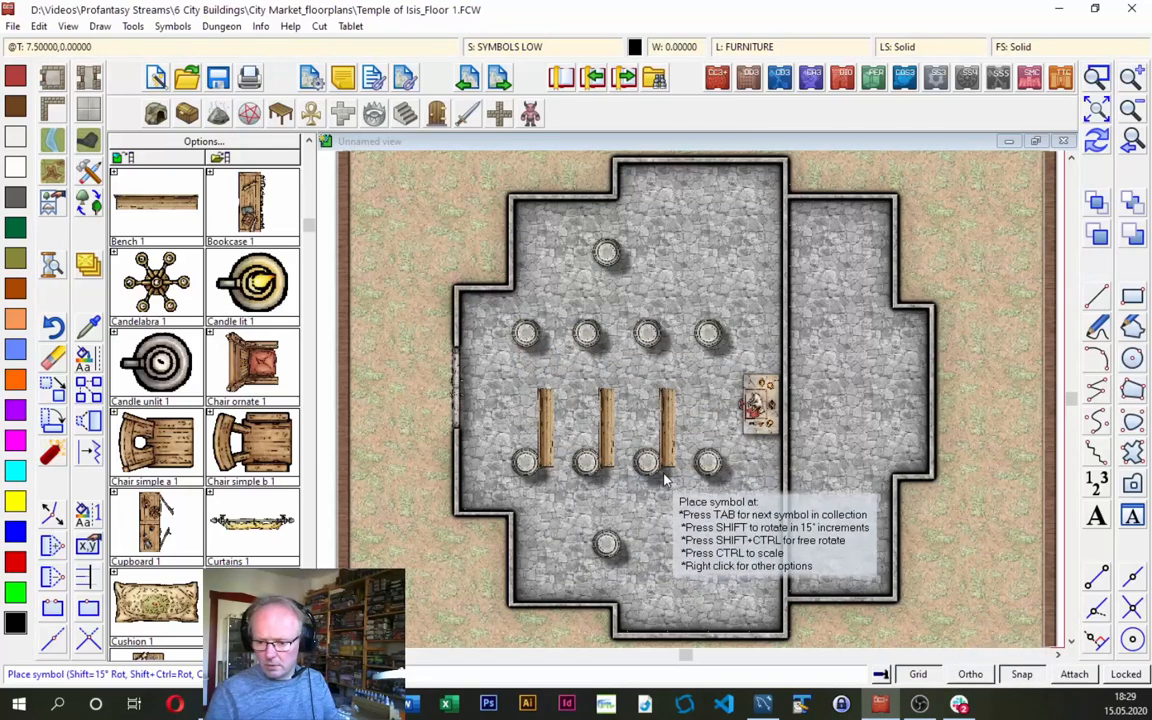
pyautogui.click(664, 478)
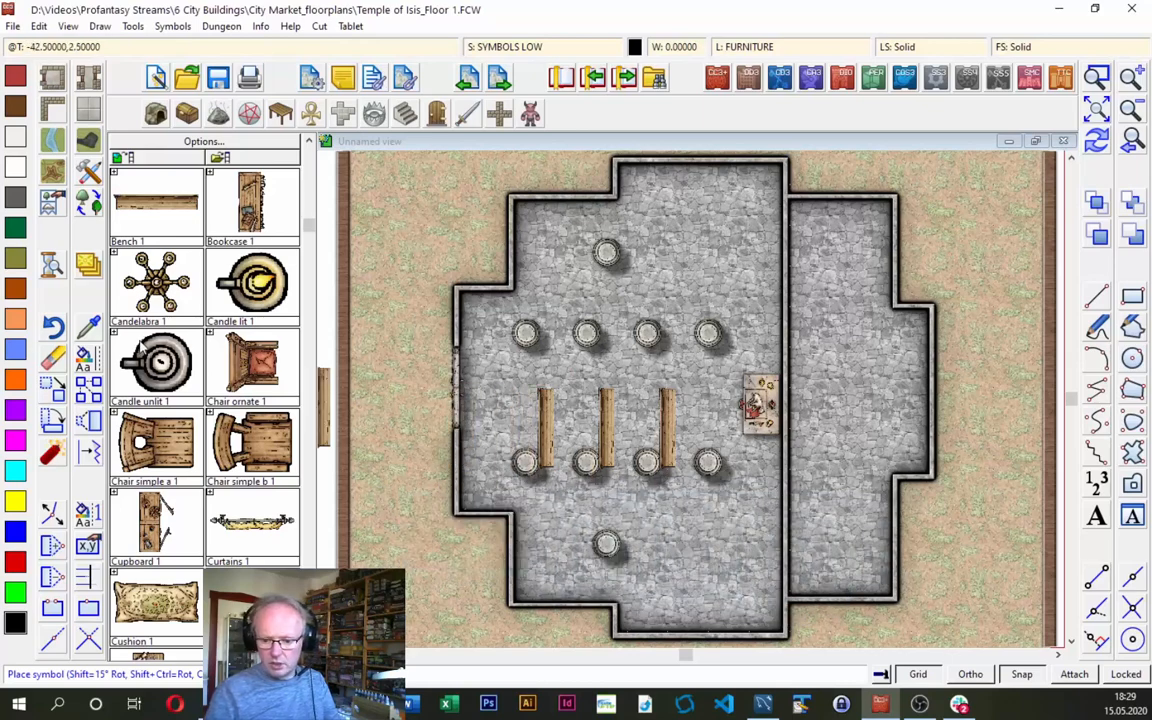
# Move the three benches straight south so they are centred on the southern pillar row.
pyautogui.click(56, 387)
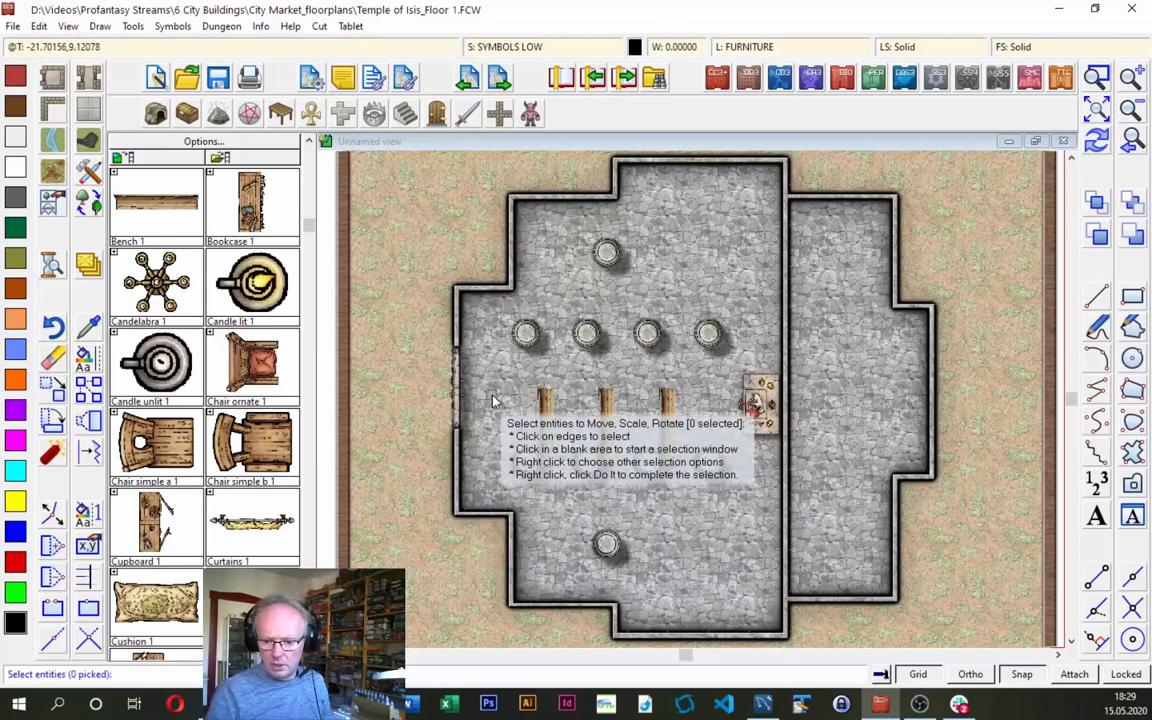
pyautogui.click(526, 382)
pyautogui.click(686, 411)
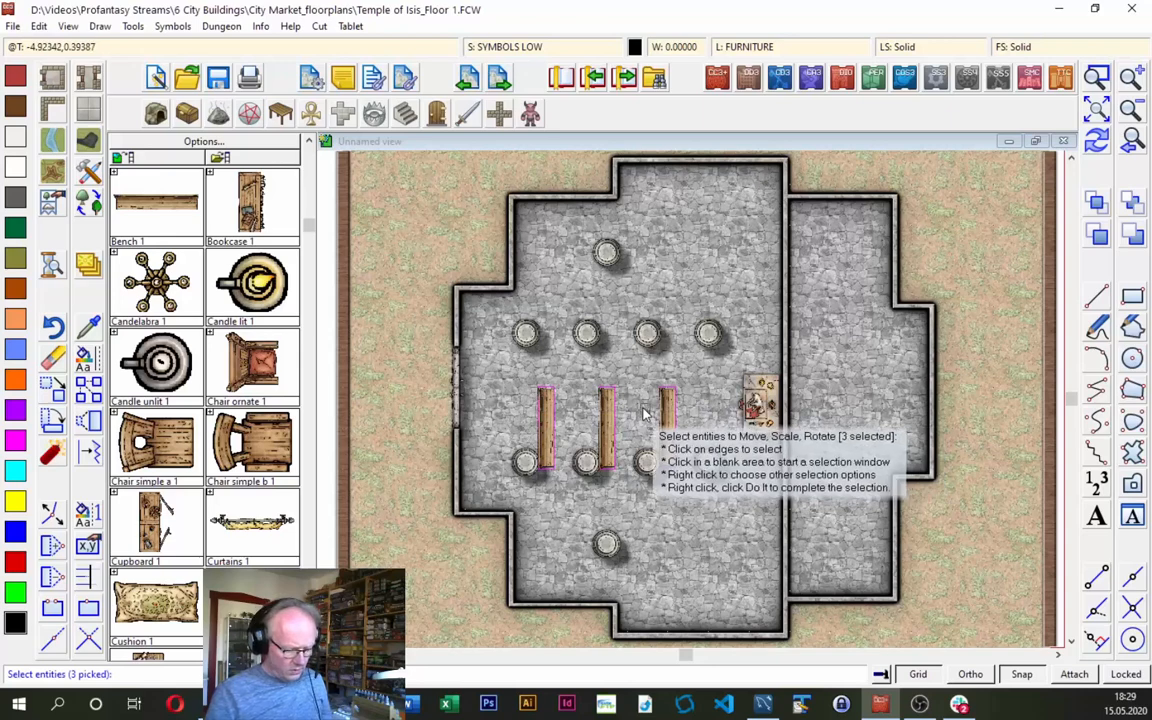
pyautogui.press('d')
pyautogui.click(587, 388)
pyautogui.click(590, 431)
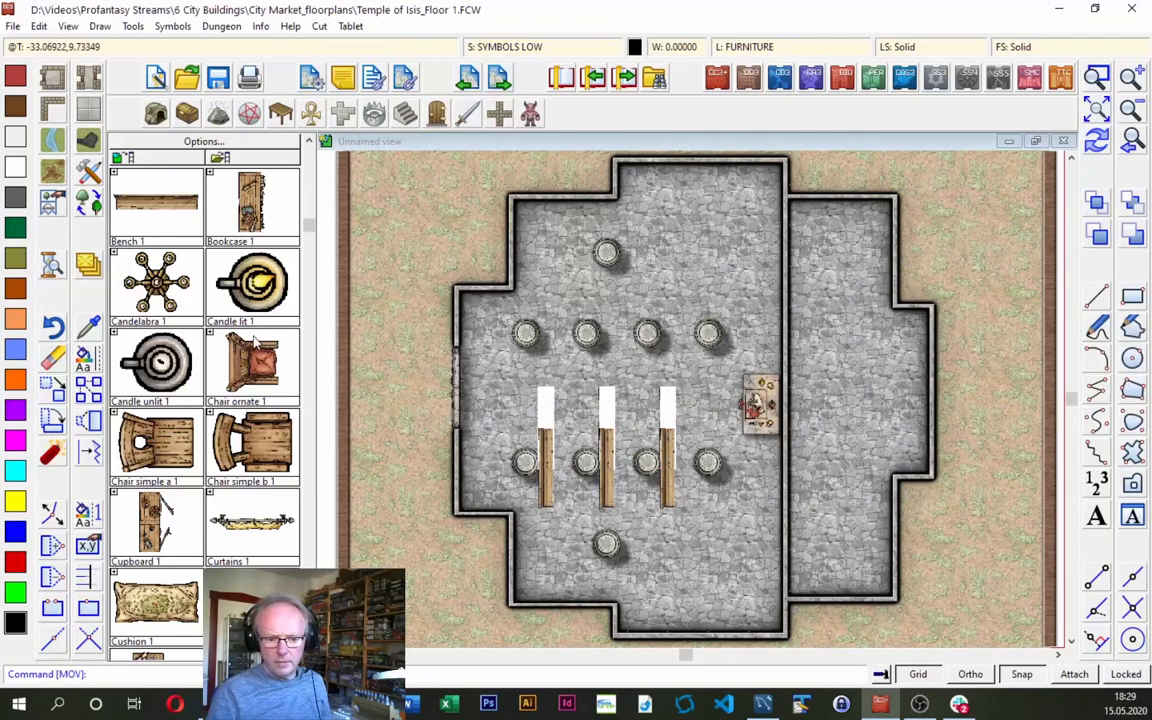
# Copy the three benches to the northern pillar row, mirroring the southern arrangement, and refresh the view.
pyautogui.click(89, 386)
pyautogui.click(525, 408)
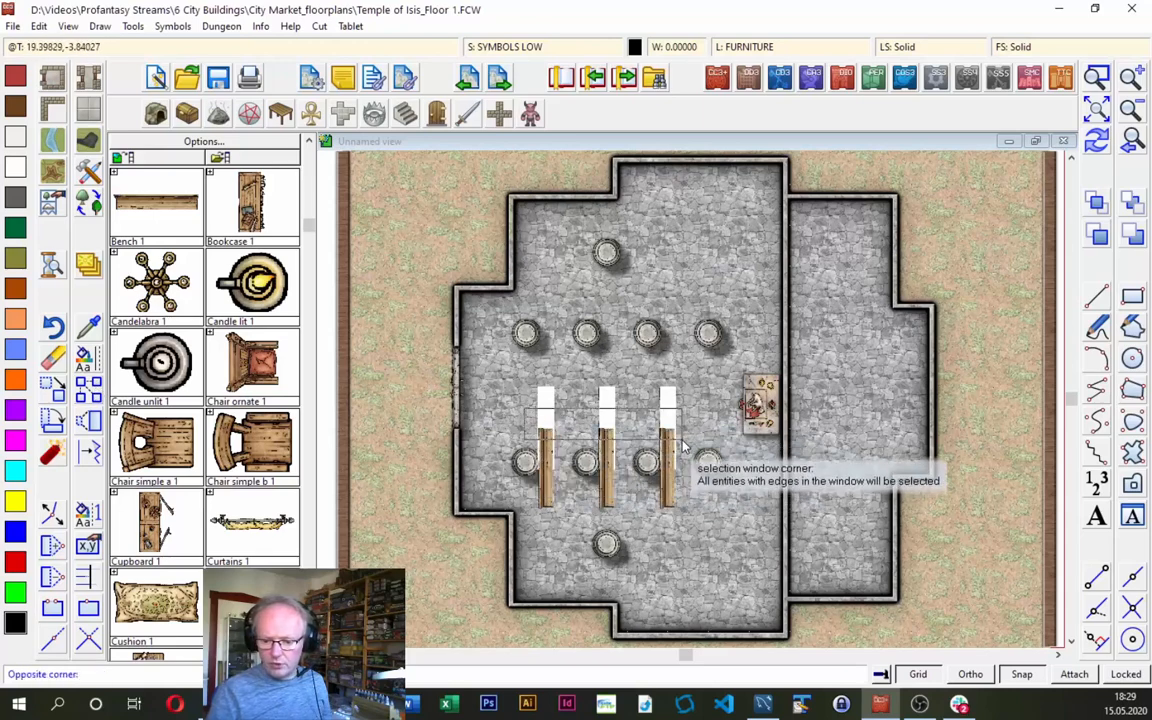
pyautogui.click(685, 447)
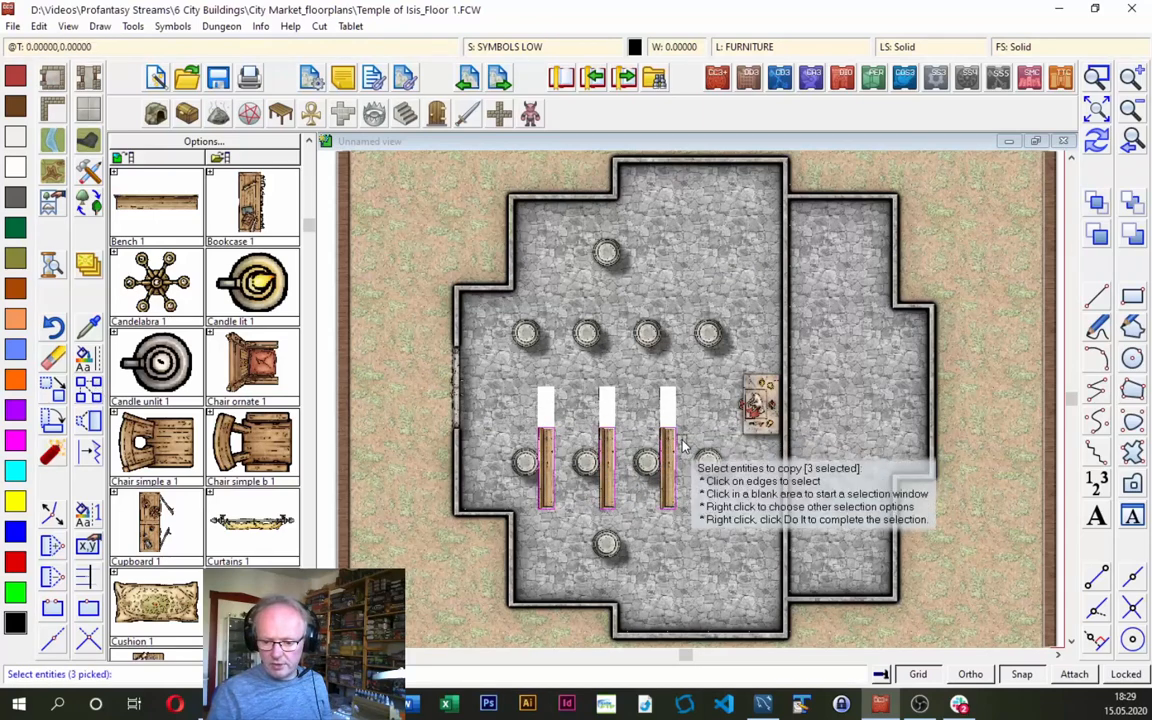
pyautogui.rightClick(590, 390)
pyautogui.click(592, 393)
pyautogui.click(535, 463)
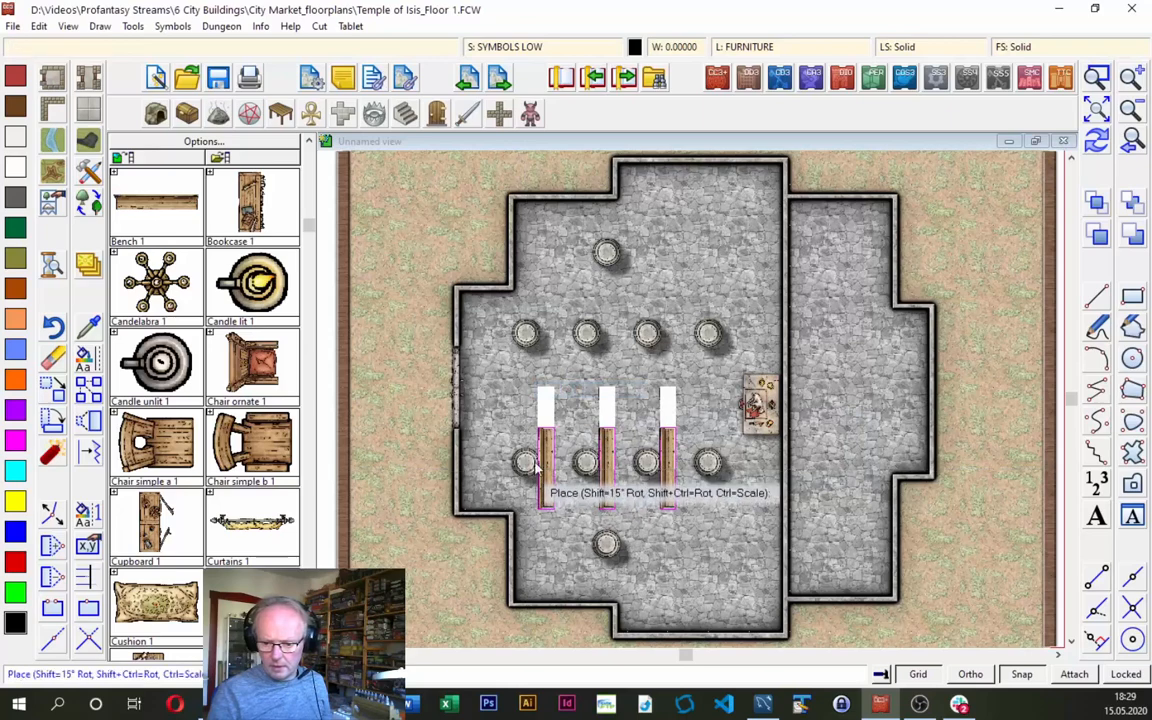
pyautogui.click(535, 323)
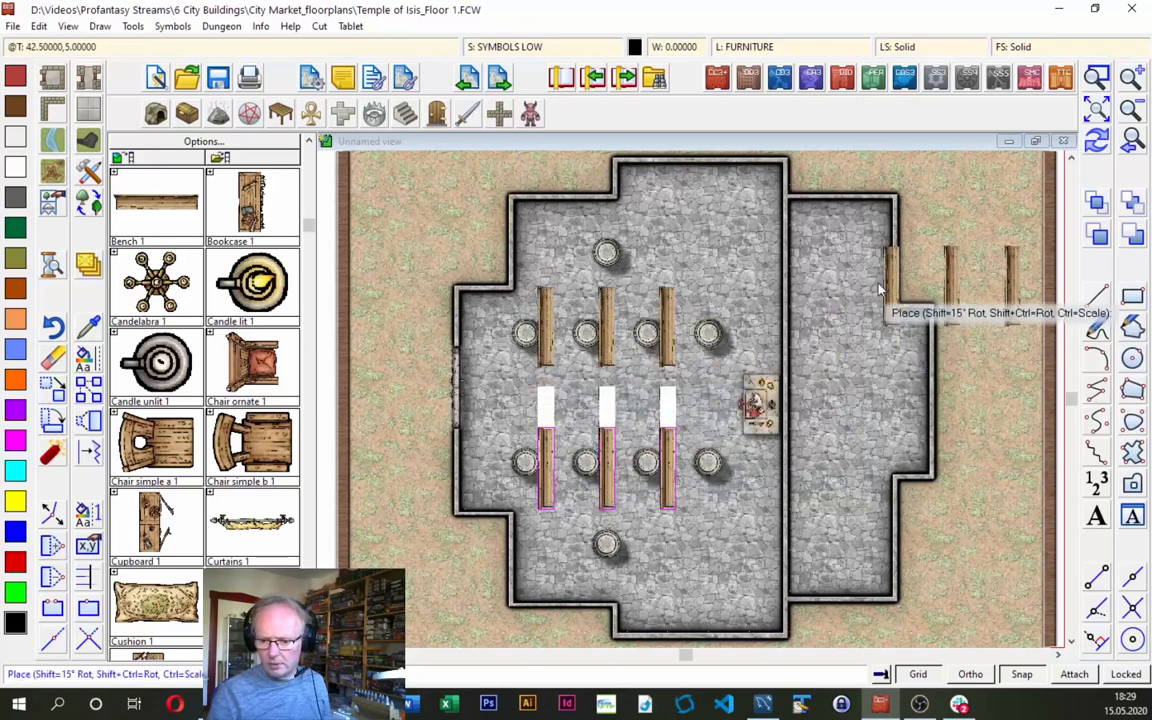
pyautogui.click(1097, 141)
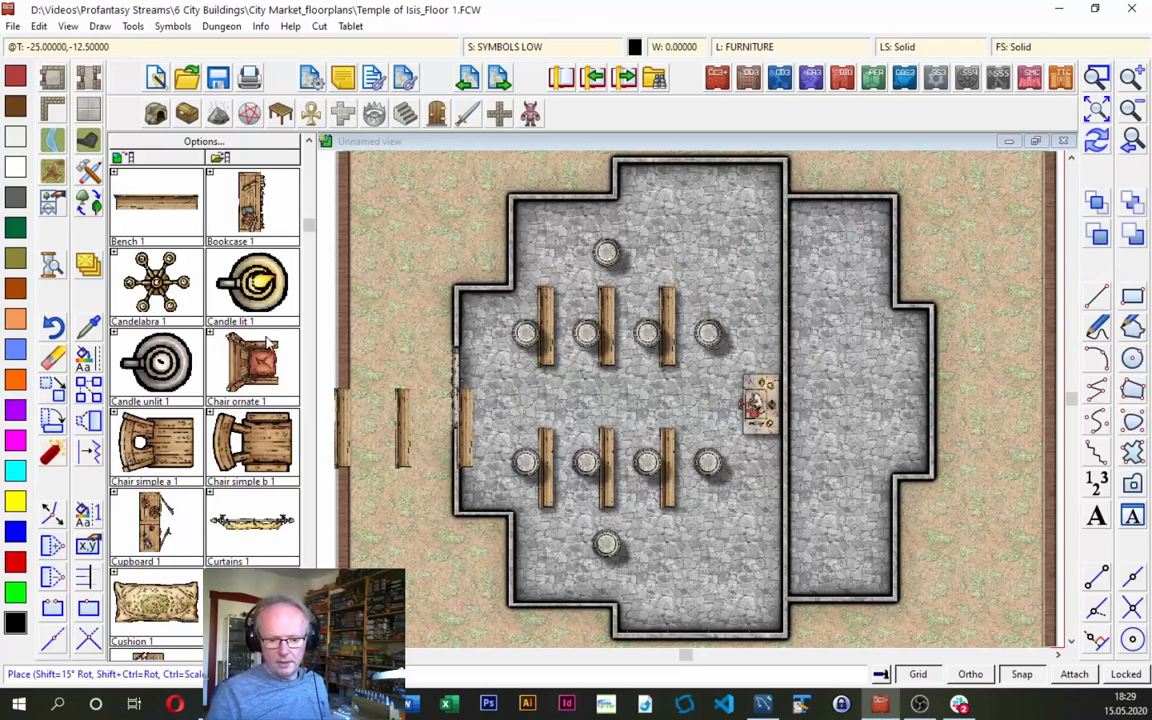
# Load the temple symbols and place a Lectern 1 at a slight angle in front of the sacrifice altar, on its west side.
pyautogui.click(281, 110)
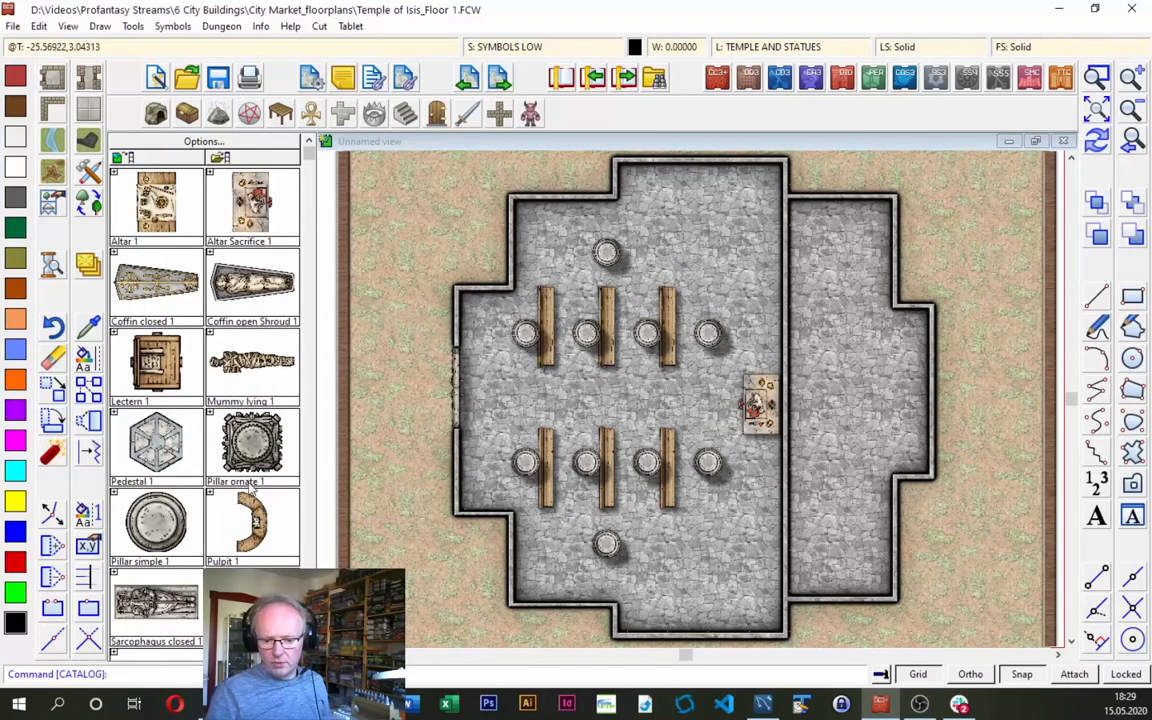
pyautogui.click(155, 365)
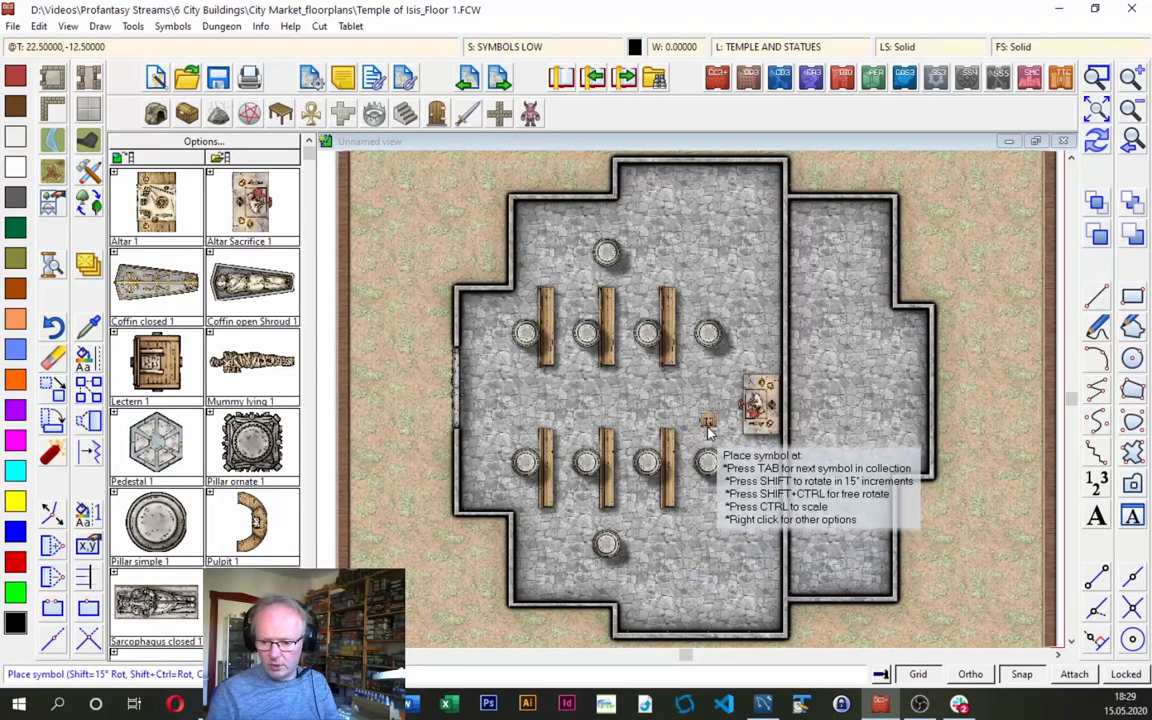
pyautogui.click(248, 530)
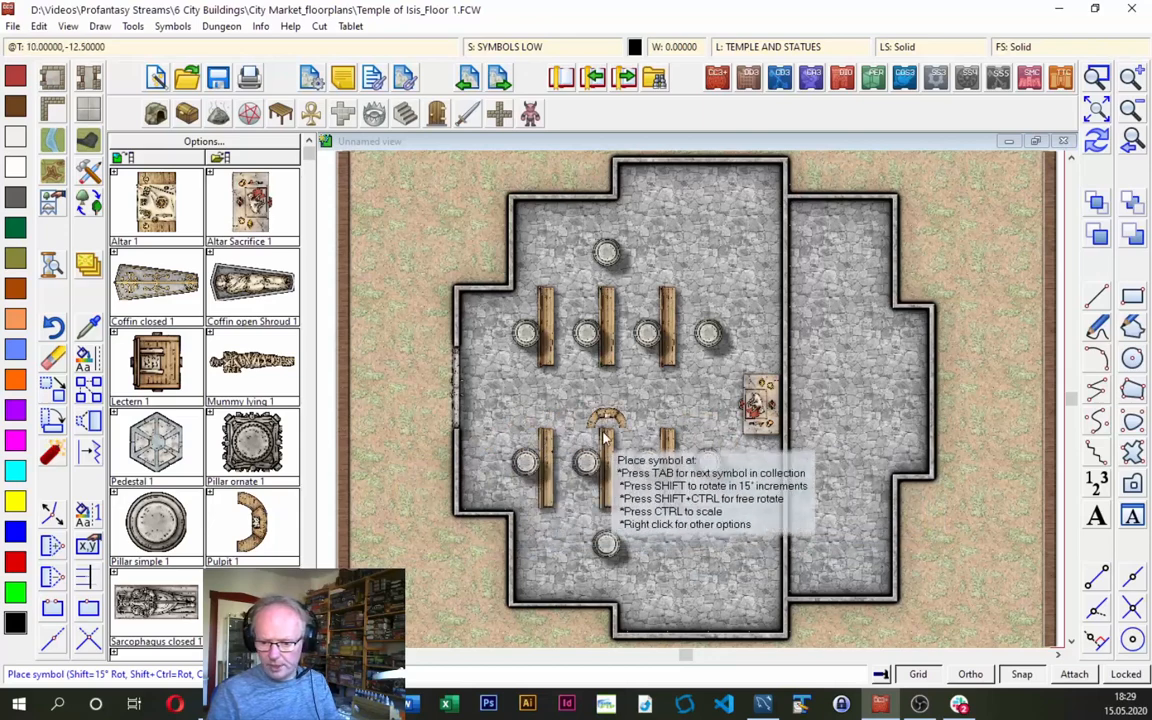
pyautogui.click(165, 366)
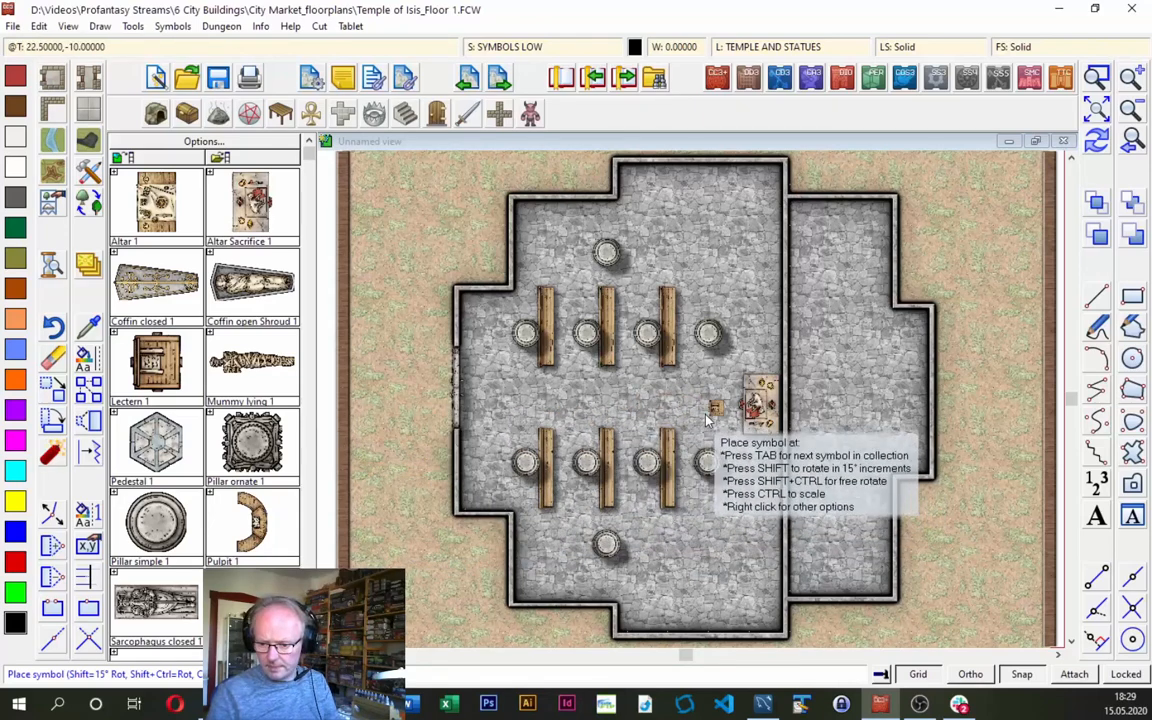
pyautogui.click(1097, 78)
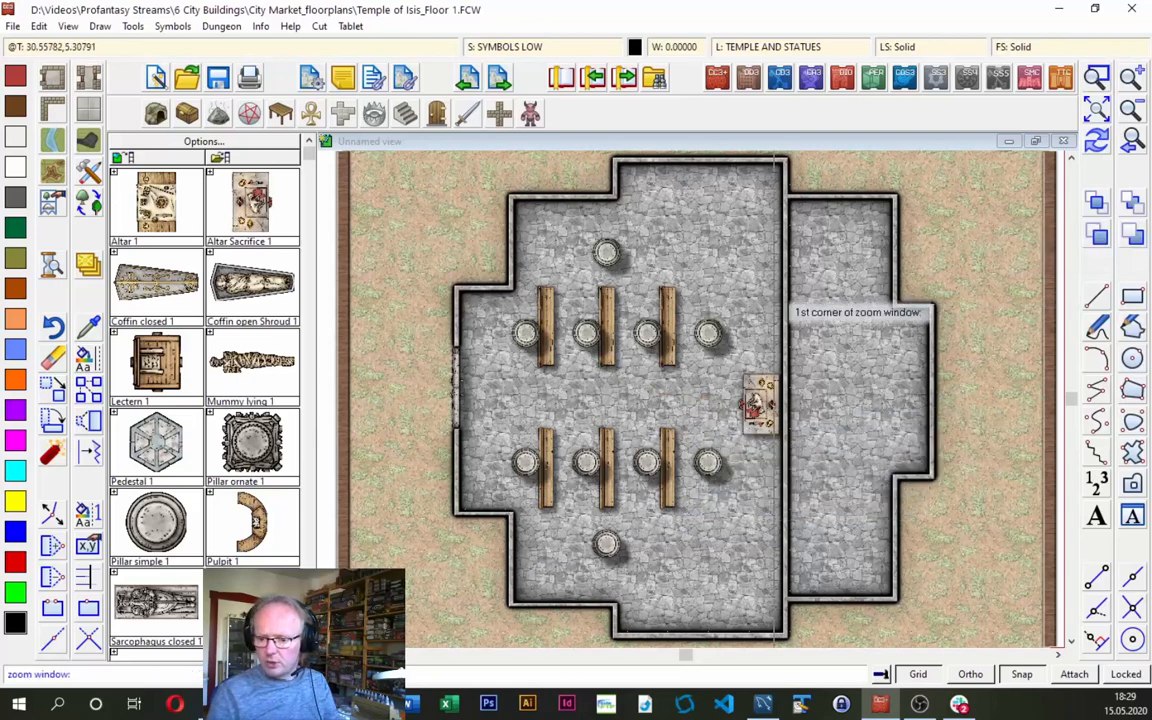
pyautogui.click(622, 335)
pyautogui.click(808, 482)
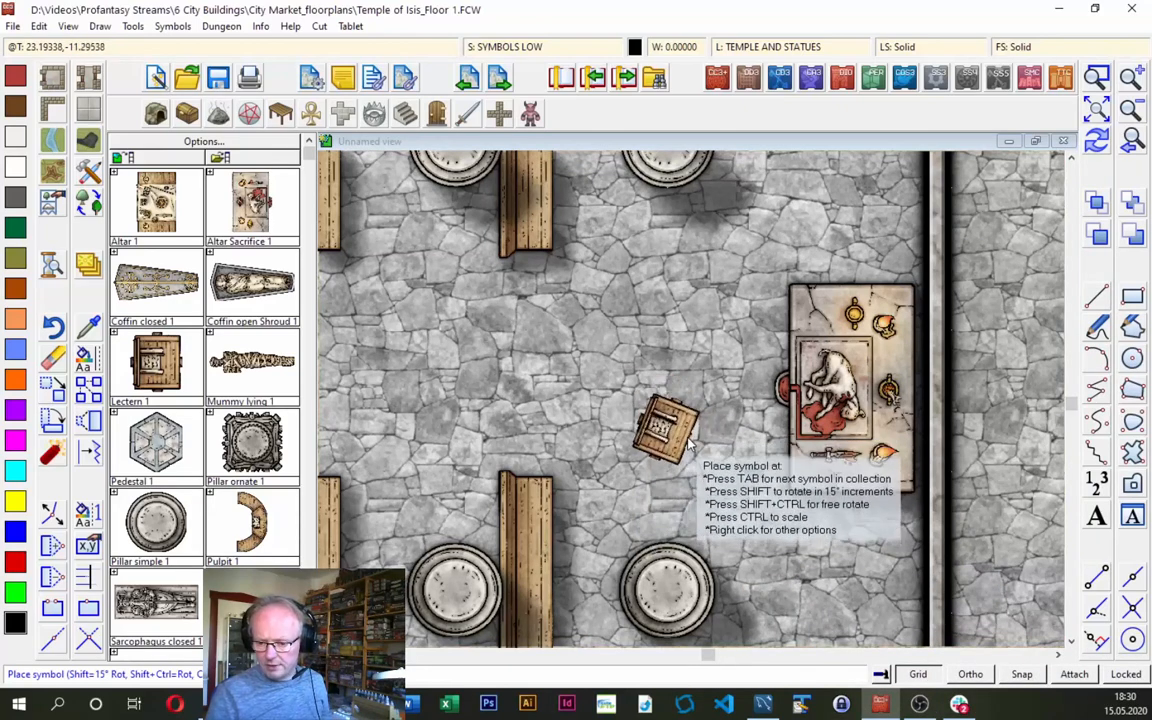
pyautogui.click(646, 419)
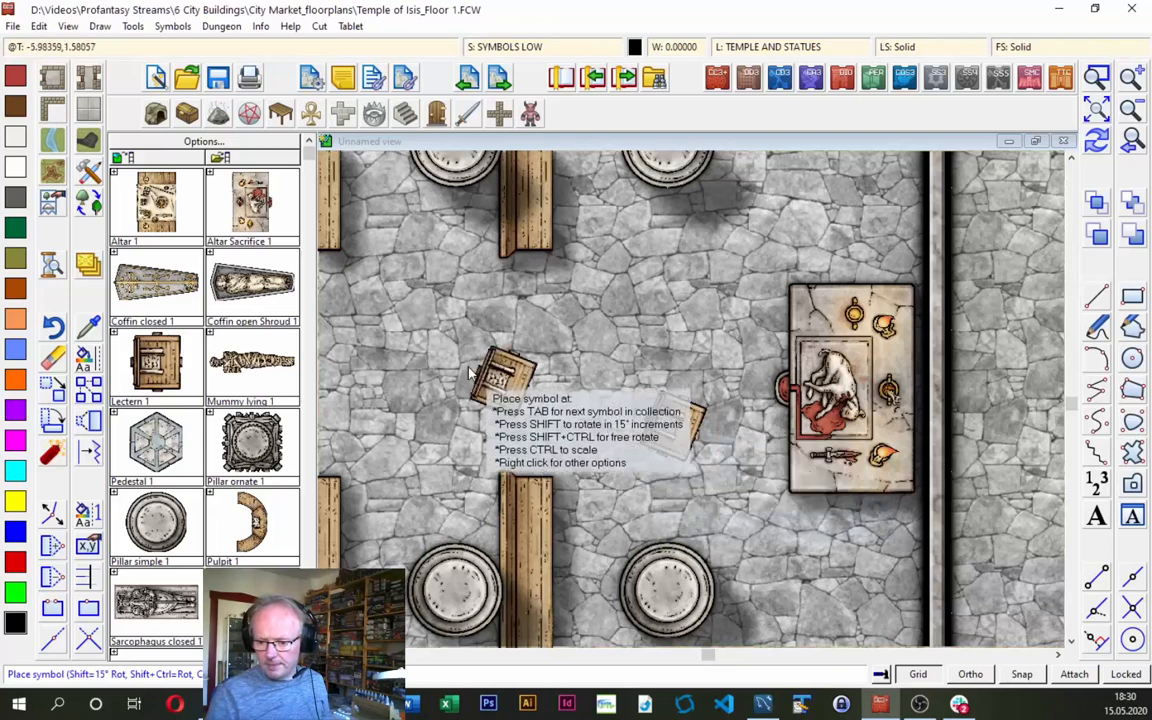
pyautogui.click(1130, 141)
pyautogui.rightClick(562, 281)
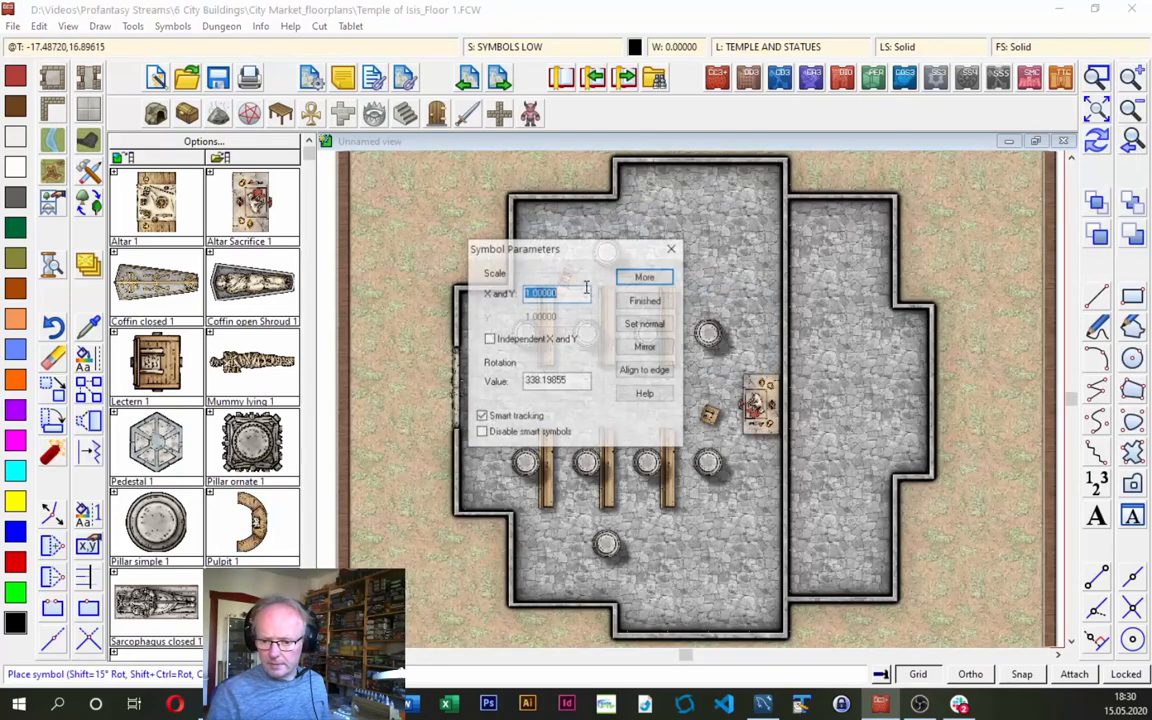
pyautogui.click(641, 302)
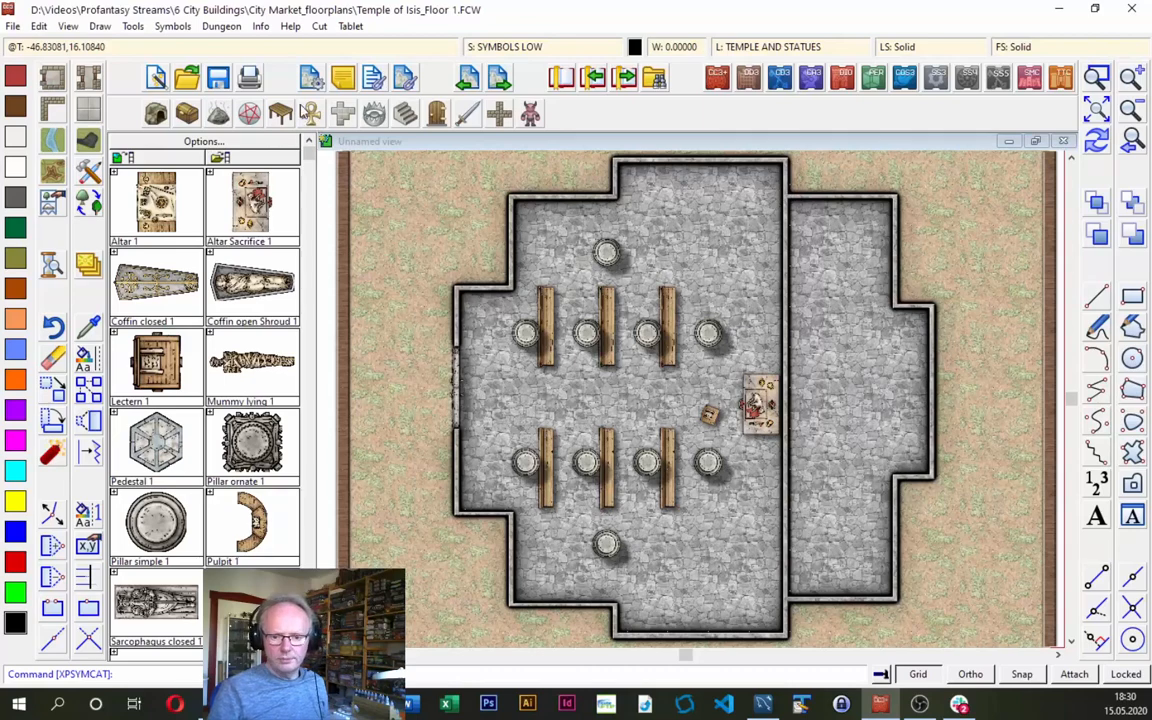
# Place two Stairs Stone up 1 symbols running east-west against the dividing wall, one at the southern and one at the northern end of the hall.
pyautogui.click(405, 113)
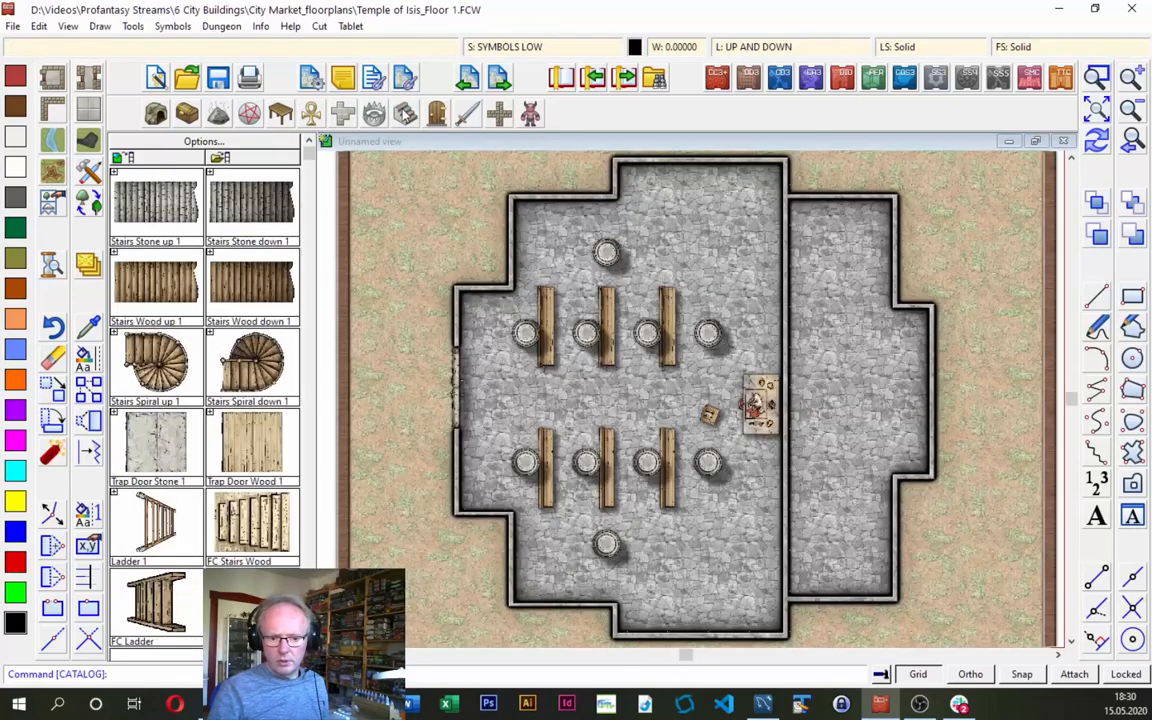
pyautogui.click(135, 210)
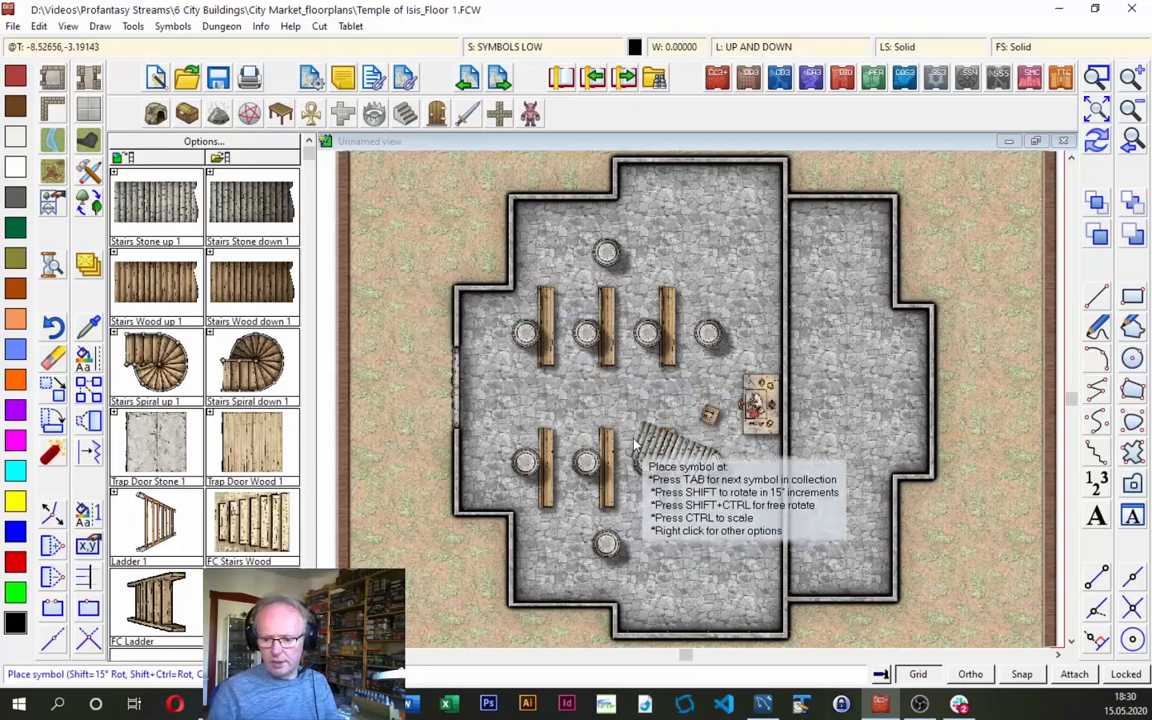
pyautogui.press('Tab')
pyautogui.press('Tab')
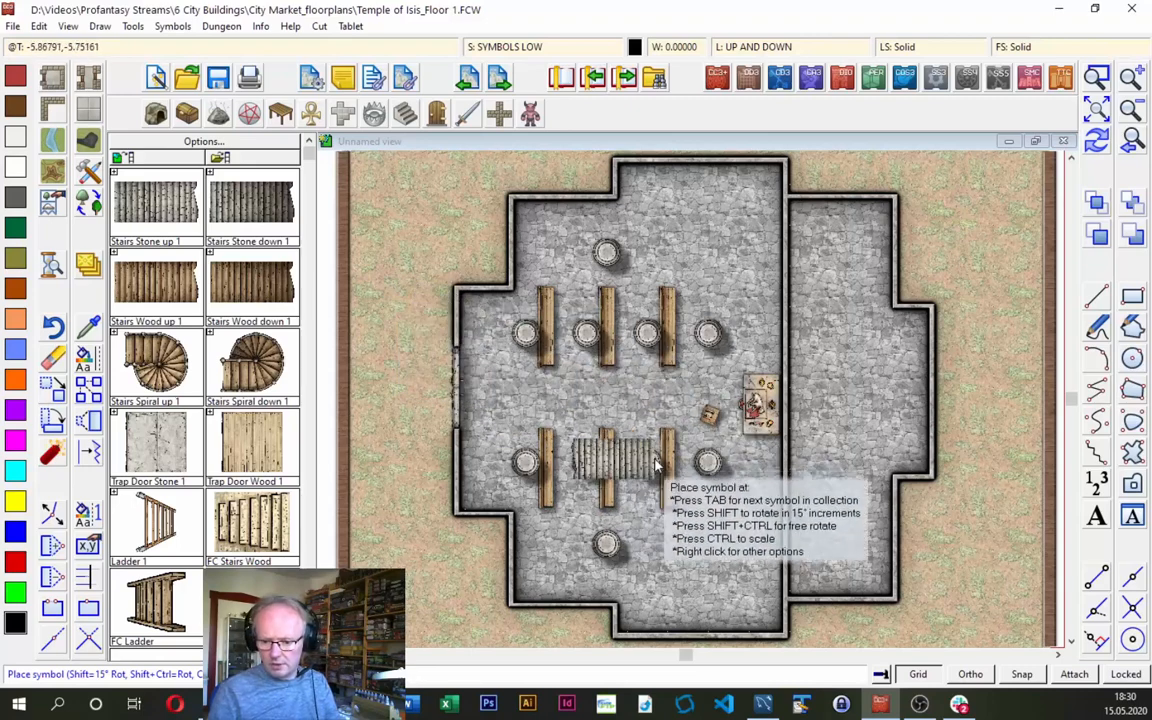
pyautogui.press('Tab')
pyautogui.press('Tab')
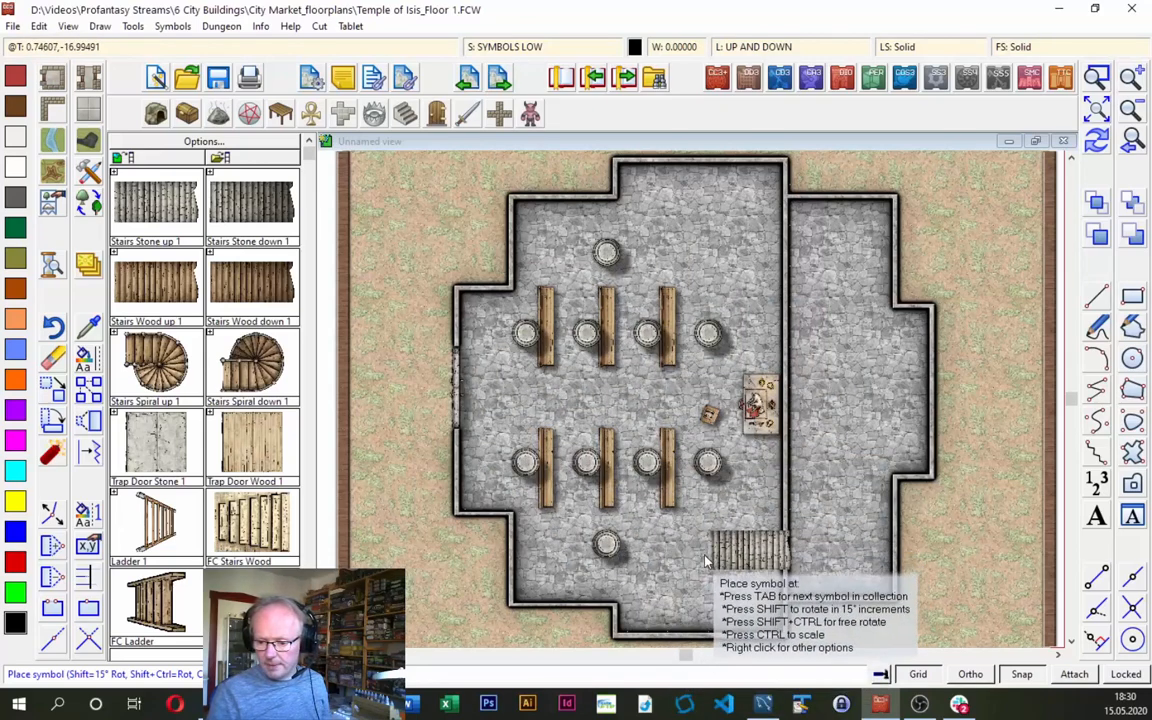
pyautogui.click(705, 560)
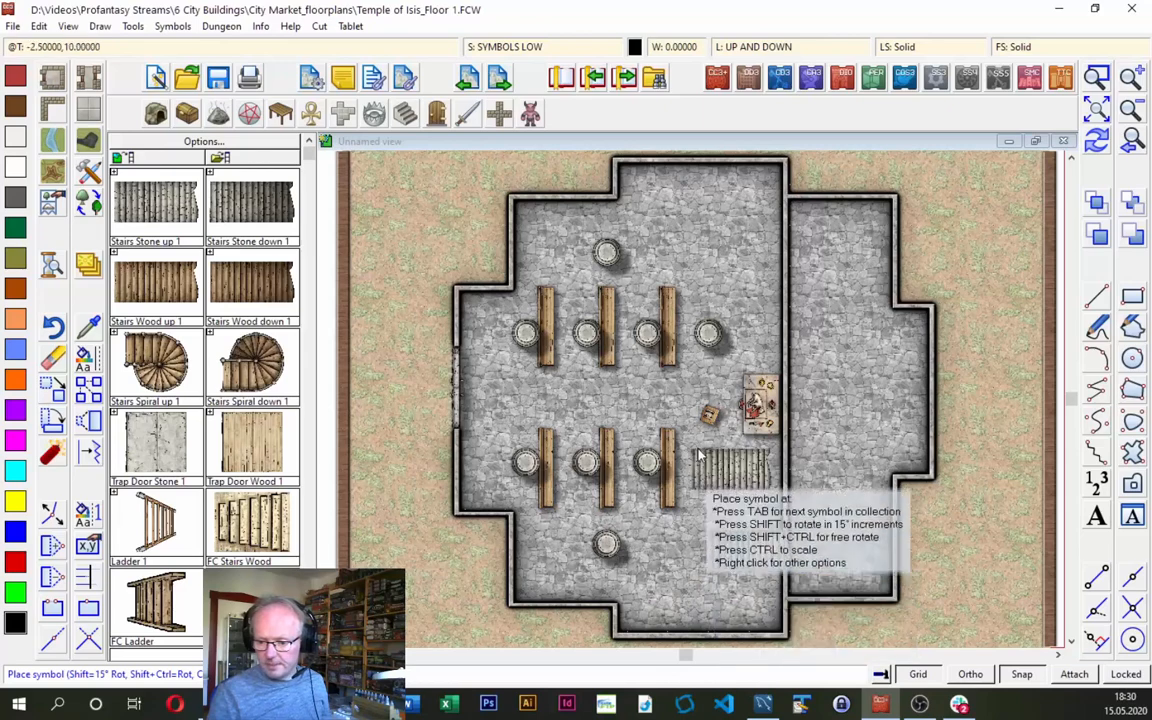
pyautogui.click(713, 240)
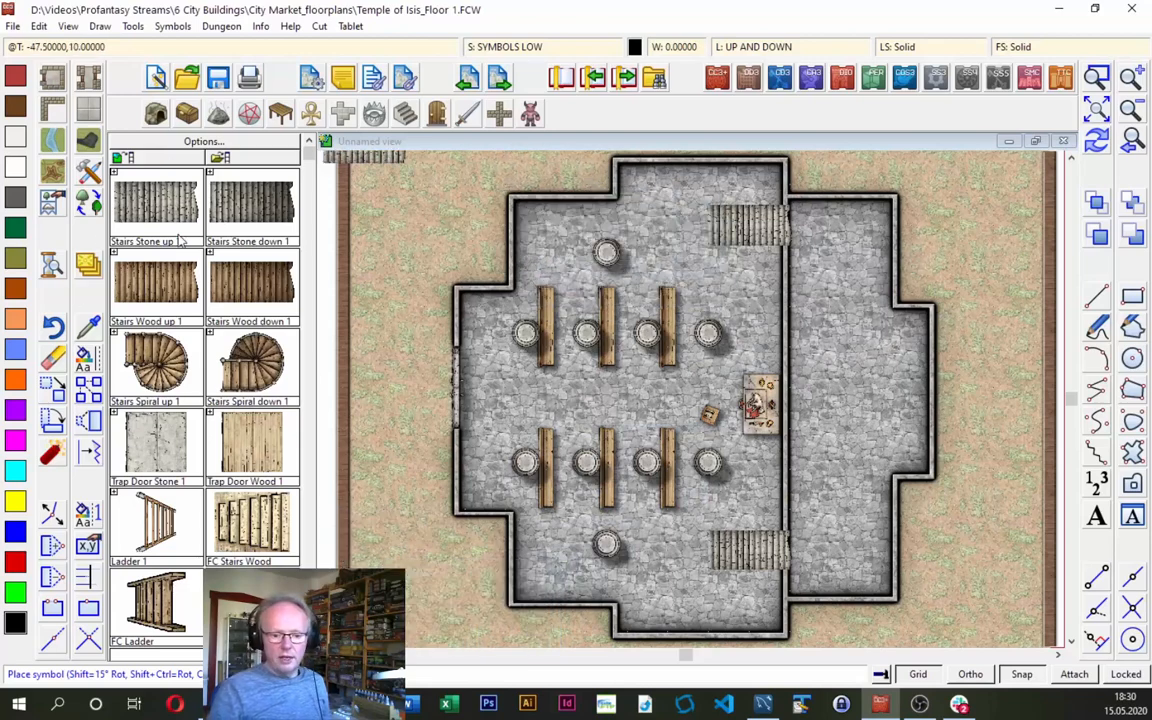
# Make SYMBOLS WALL the active sheet and set two Door Single Wood 1 symbols into the dividing wall, south and north of the altar.
pyautogui.click(438, 114)
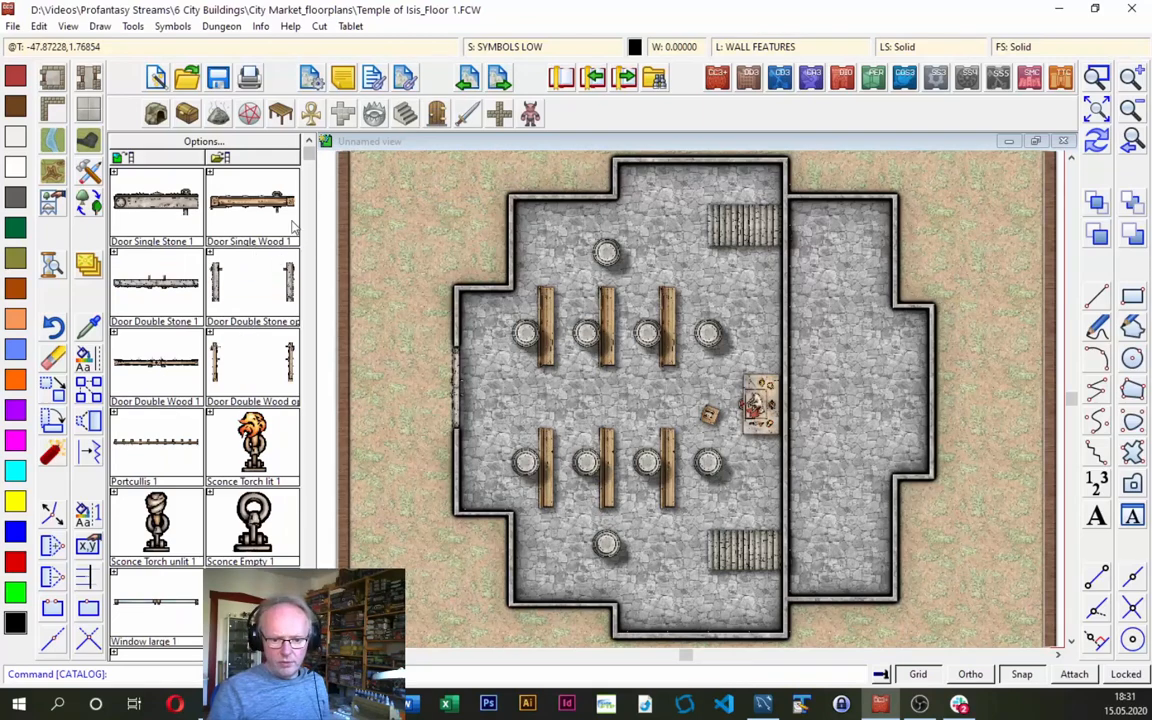
pyautogui.click(440, 46)
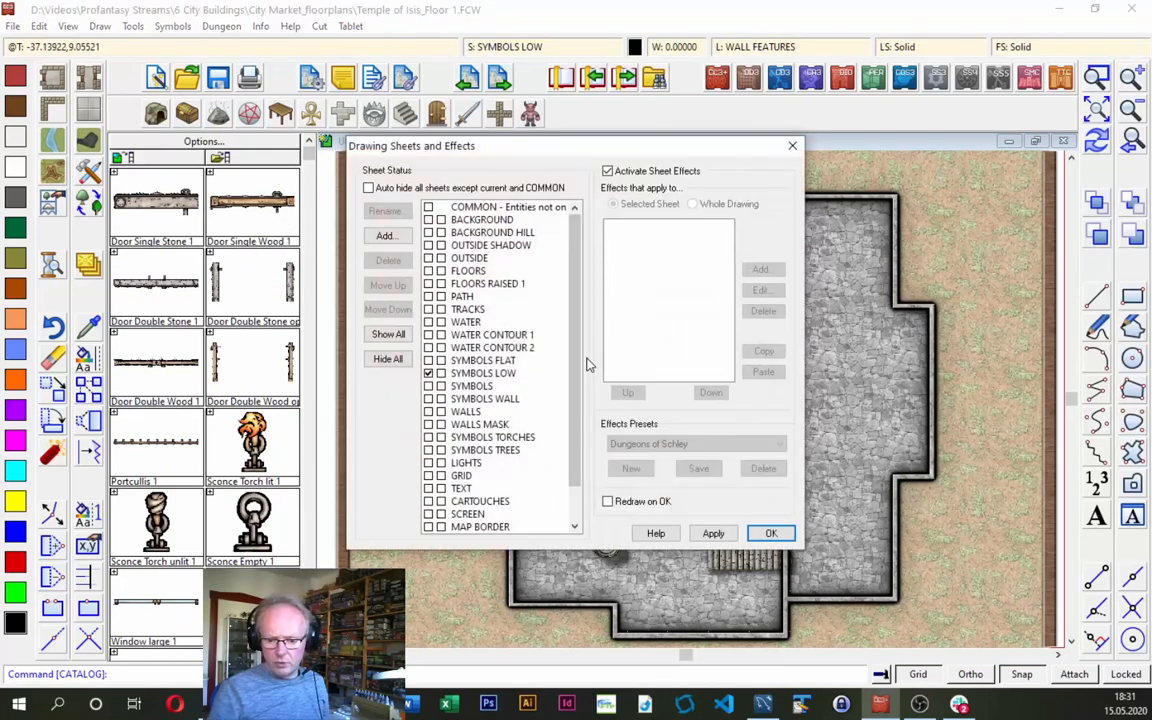
pyautogui.click(428, 399)
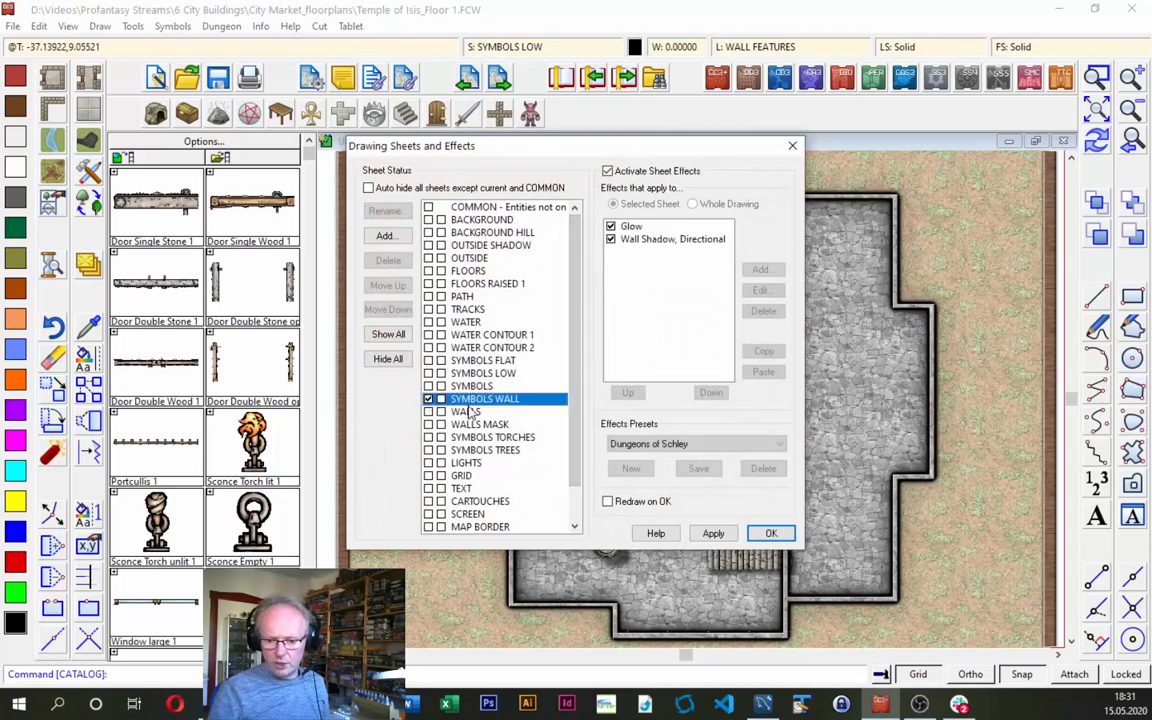
pyautogui.click(771, 534)
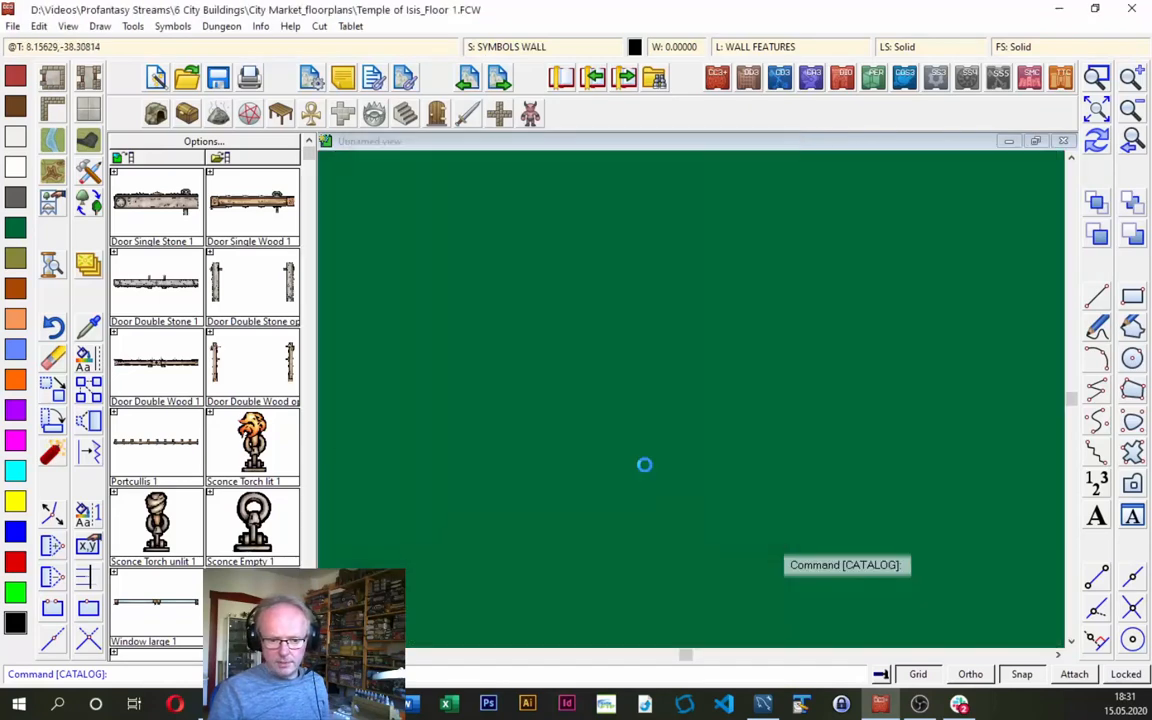
pyautogui.click(278, 205)
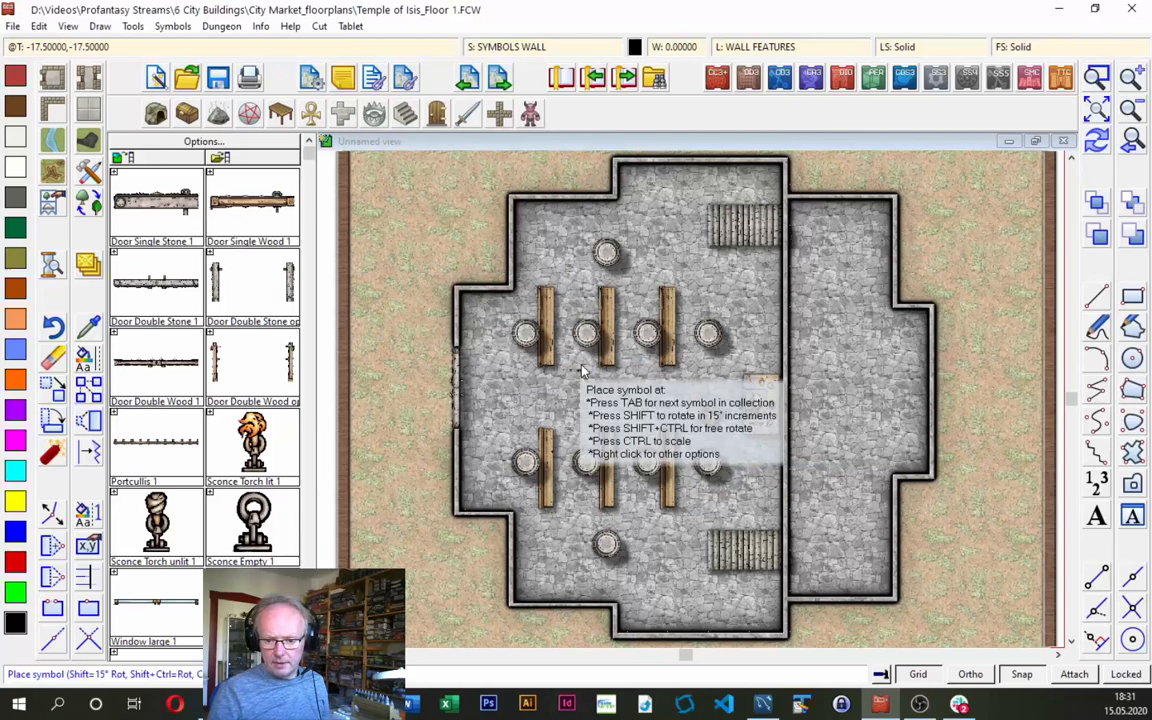
pyautogui.click(788, 485)
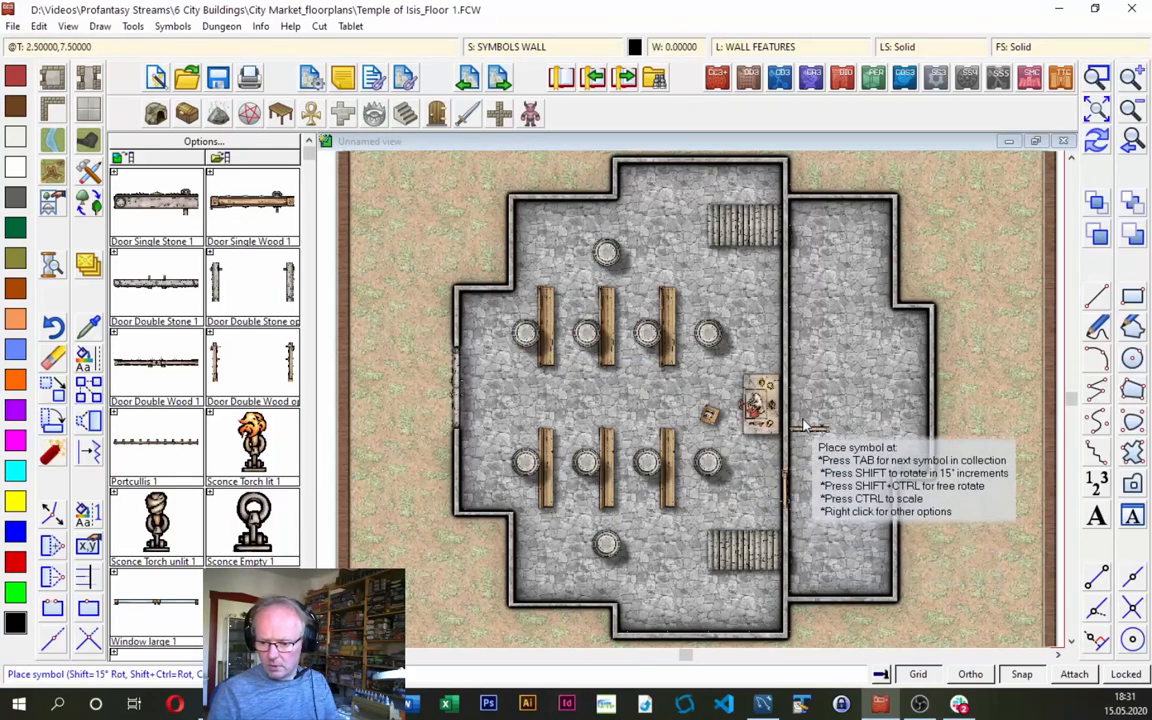
pyautogui.click(788, 285)
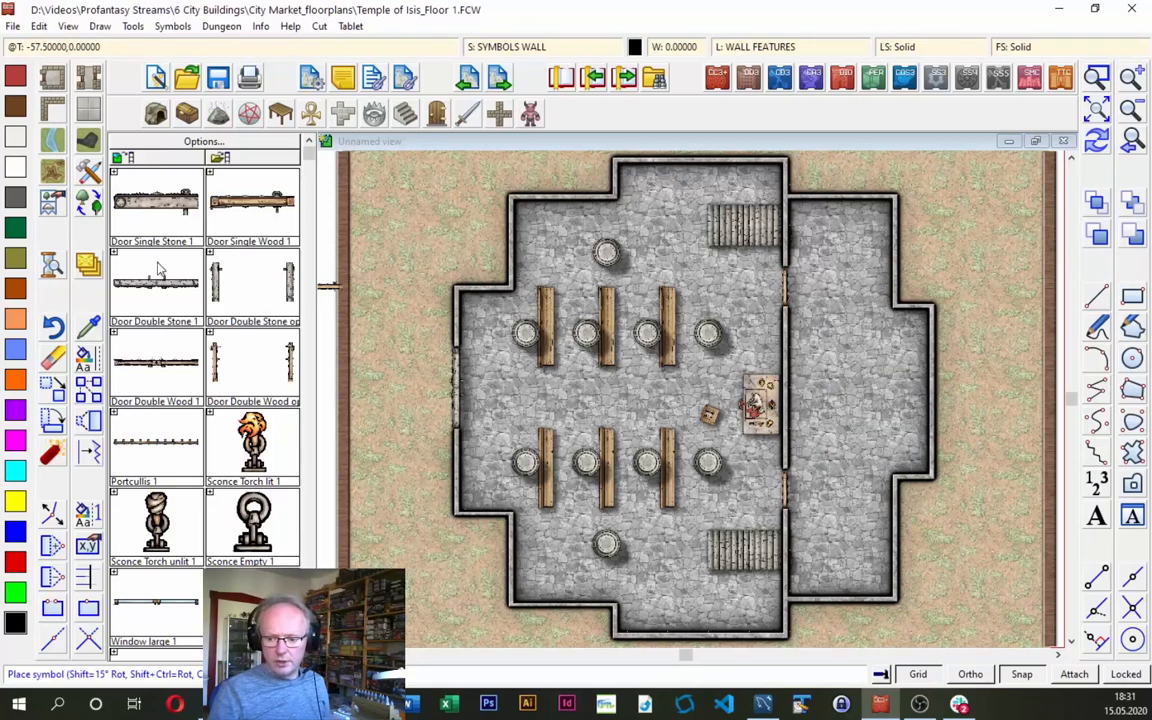
# Draw a Stone 5 wall straight east from the dividing wall to the outer wall, splitting the rear area into two rooms, and refresh the view.
pyautogui.click(55, 110)
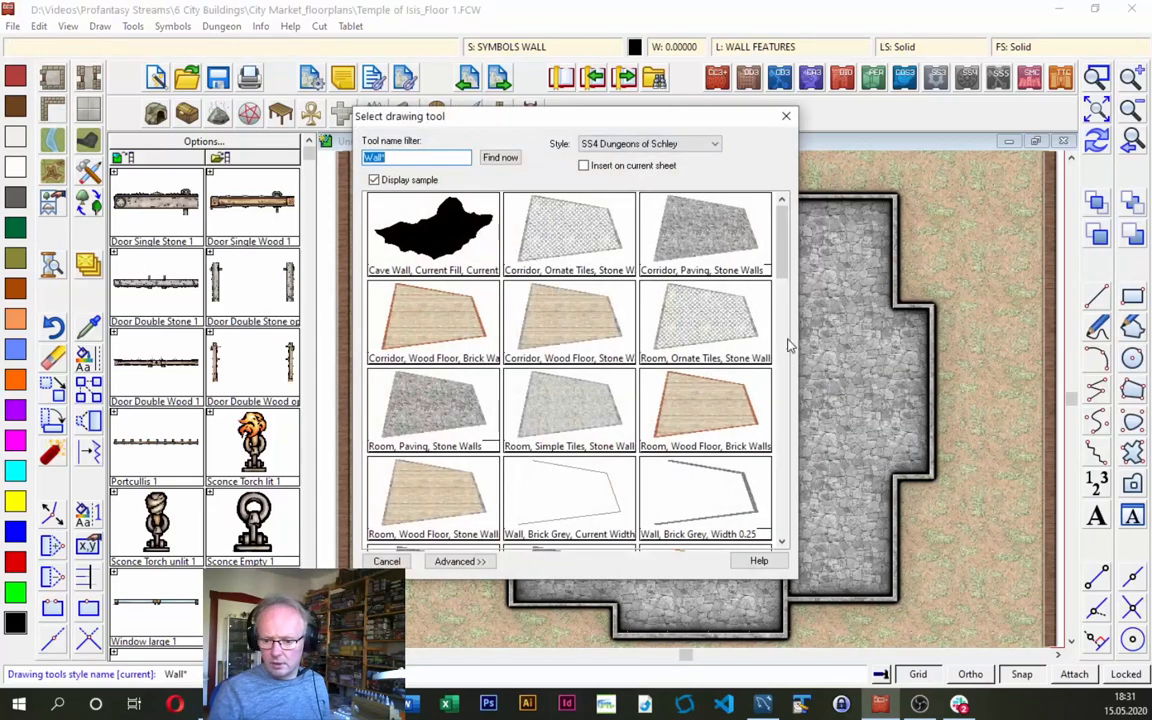
pyautogui.scroll(-5, 793, 357)
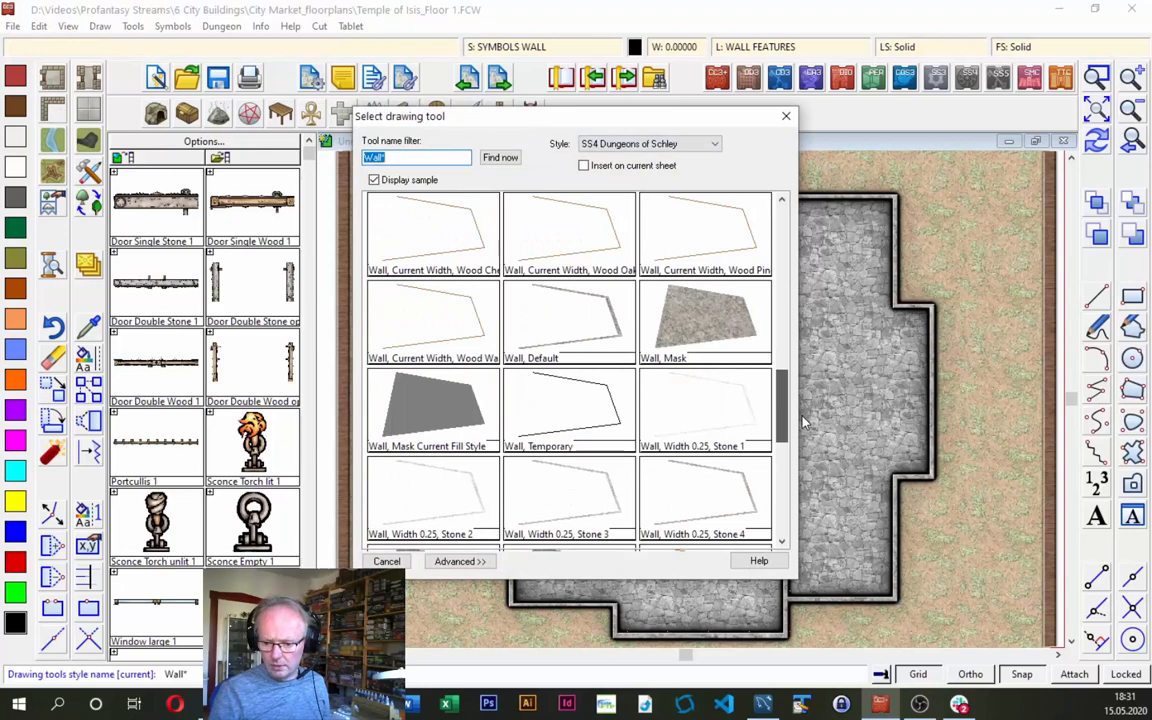
pyautogui.scroll(-1, 800, 430)
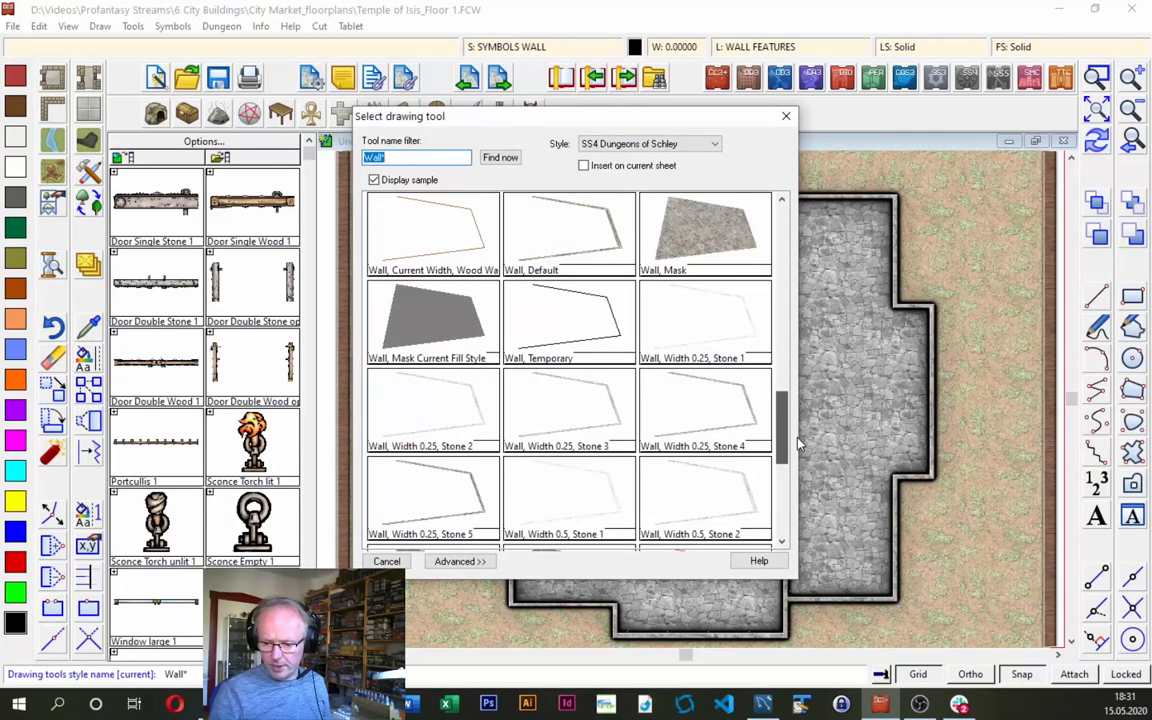
pyautogui.scroll(-1, 797, 450)
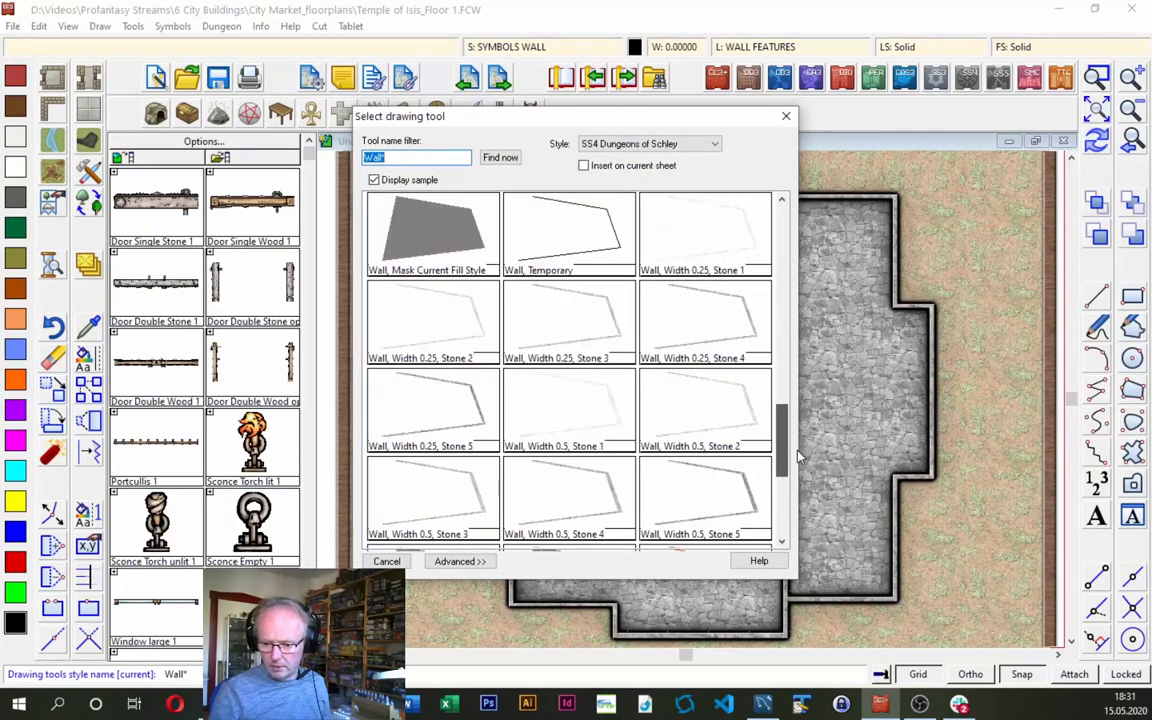
pyautogui.doubleClick(700, 405)
pyautogui.click(788, 390)
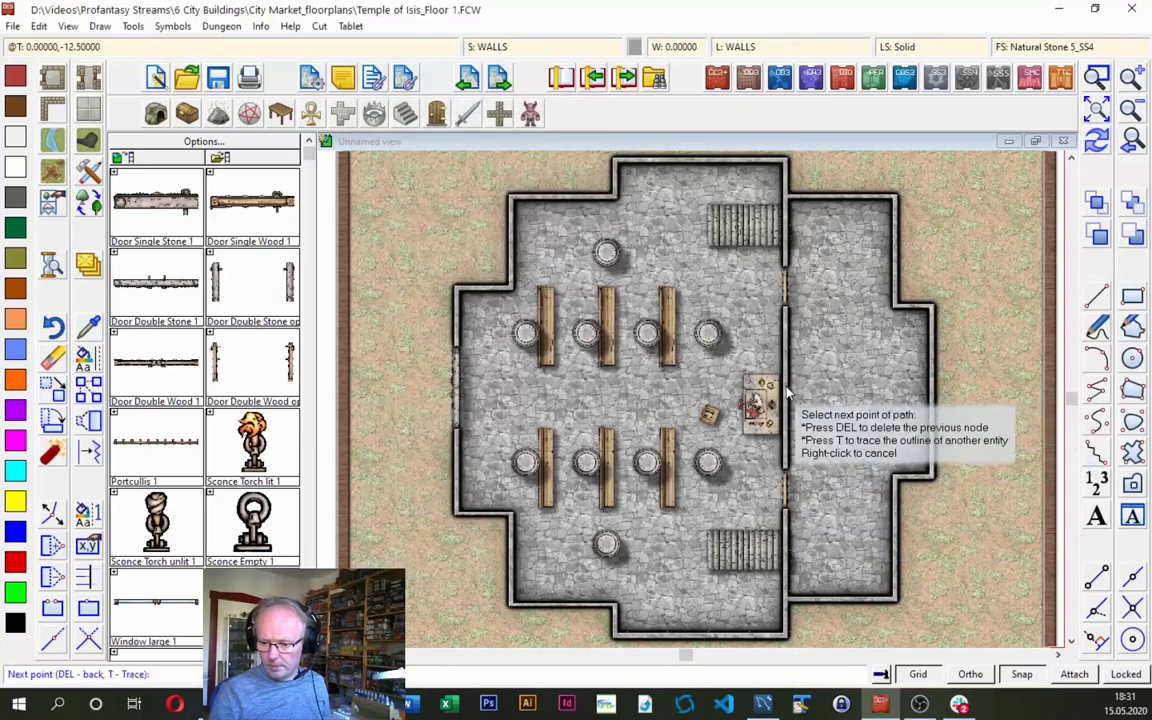
pyautogui.click(929, 395)
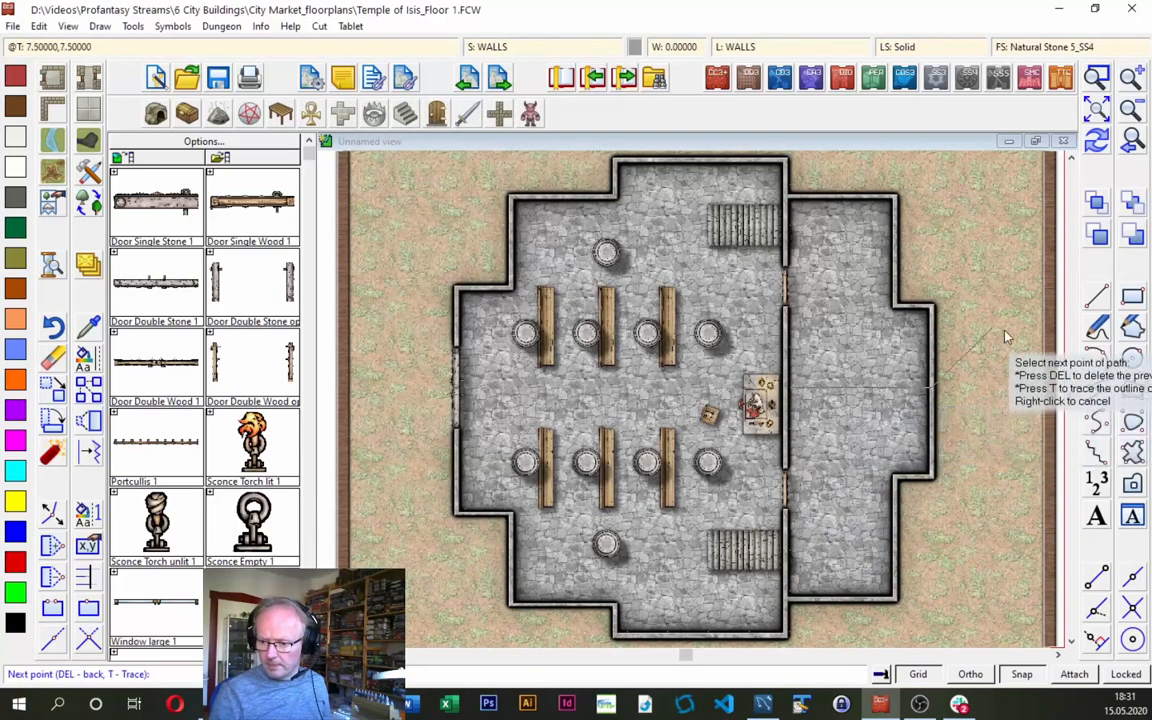
pyautogui.rightClick(930, 385)
pyautogui.click(1097, 141)
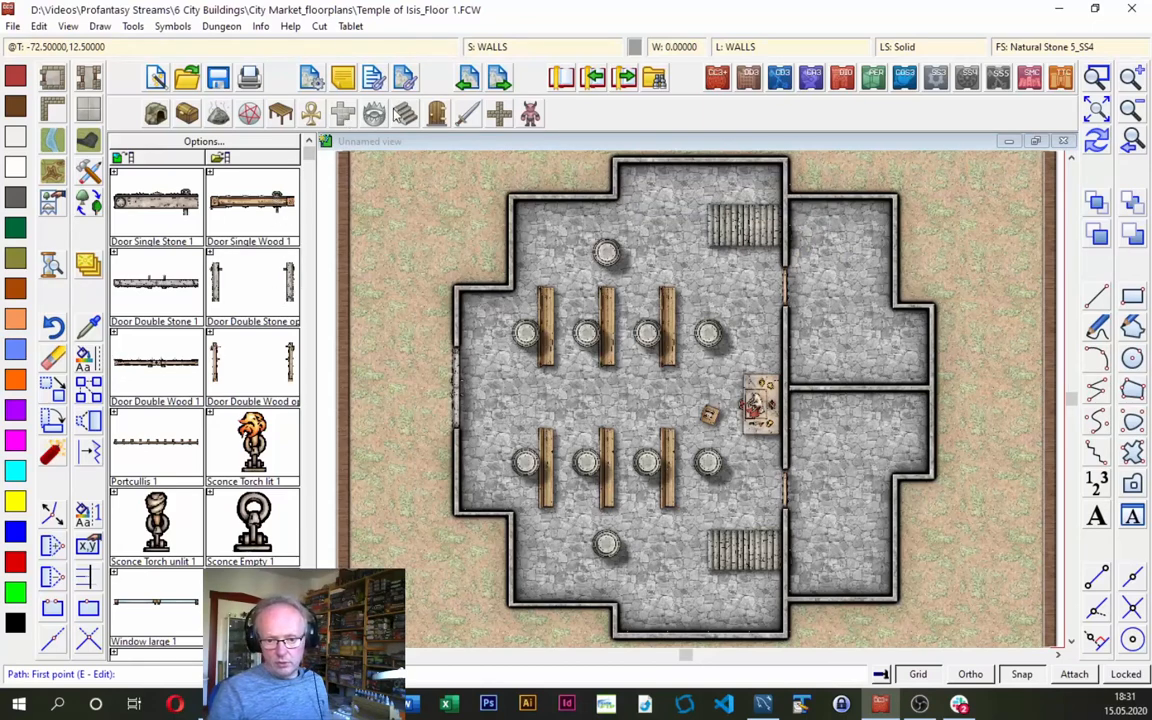
# Place a Stairs Spiral down 1 symbol, turned to fit, in the northeastern part of the southern rear room.
pyautogui.click(405, 114)
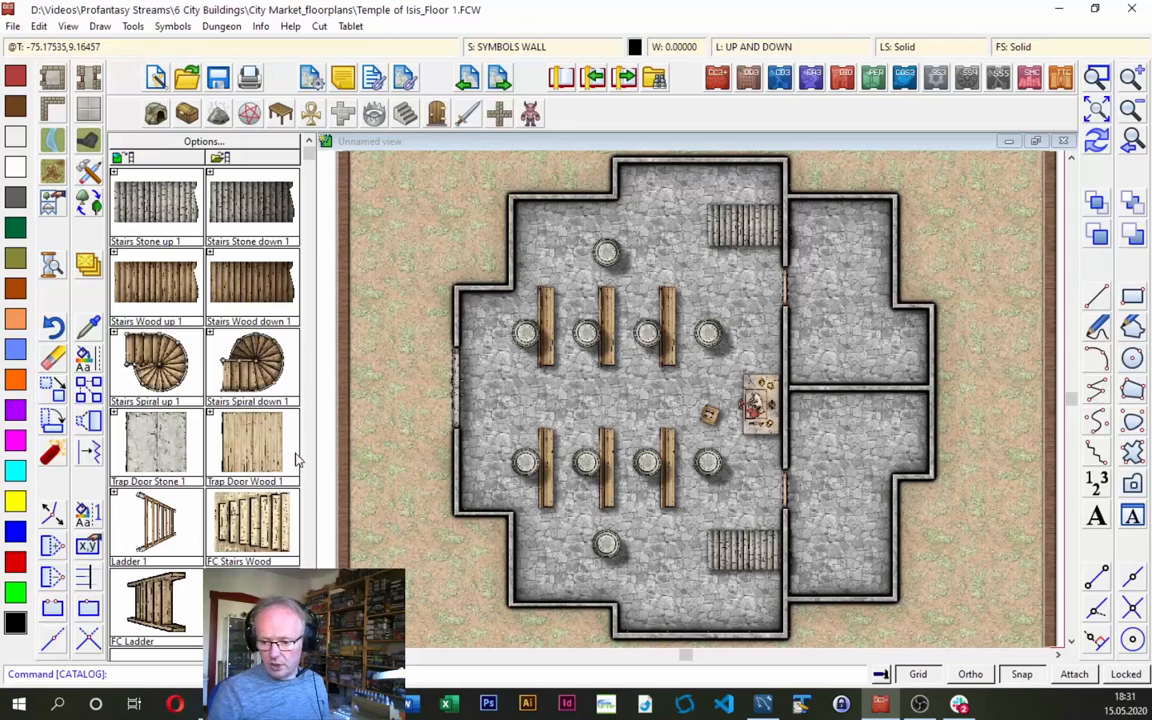
pyautogui.click(250, 375)
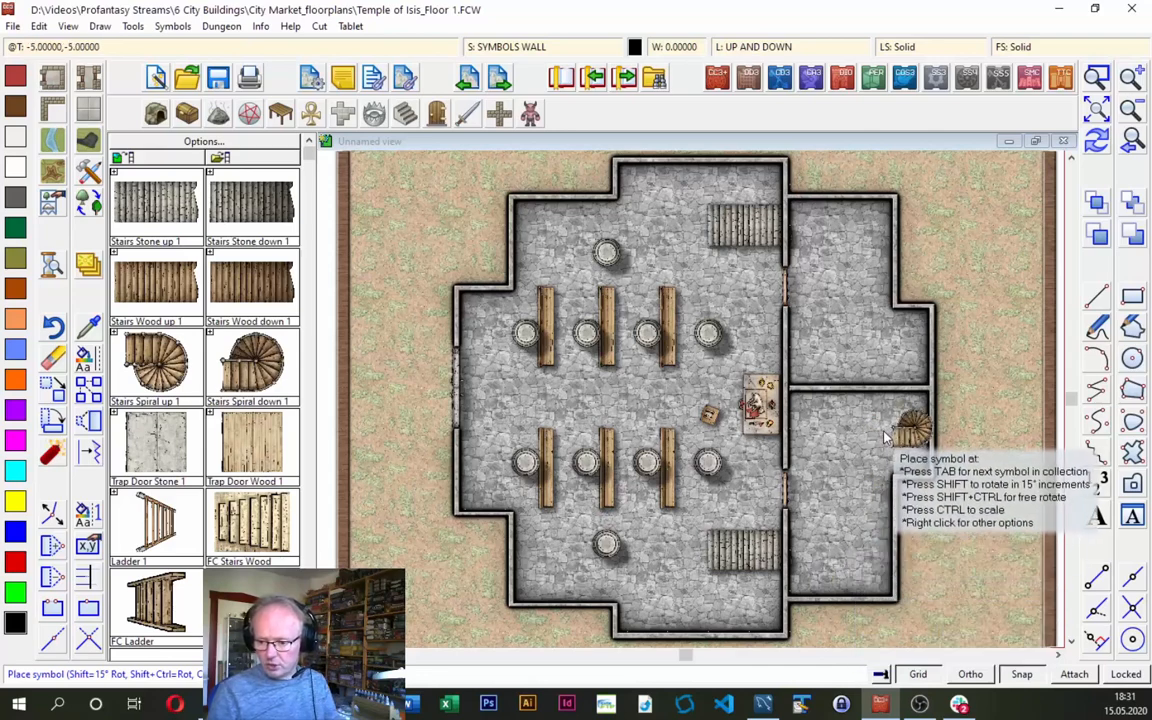
pyautogui.press('Tab')
pyautogui.press('Tab')
pyautogui.press('Tab')
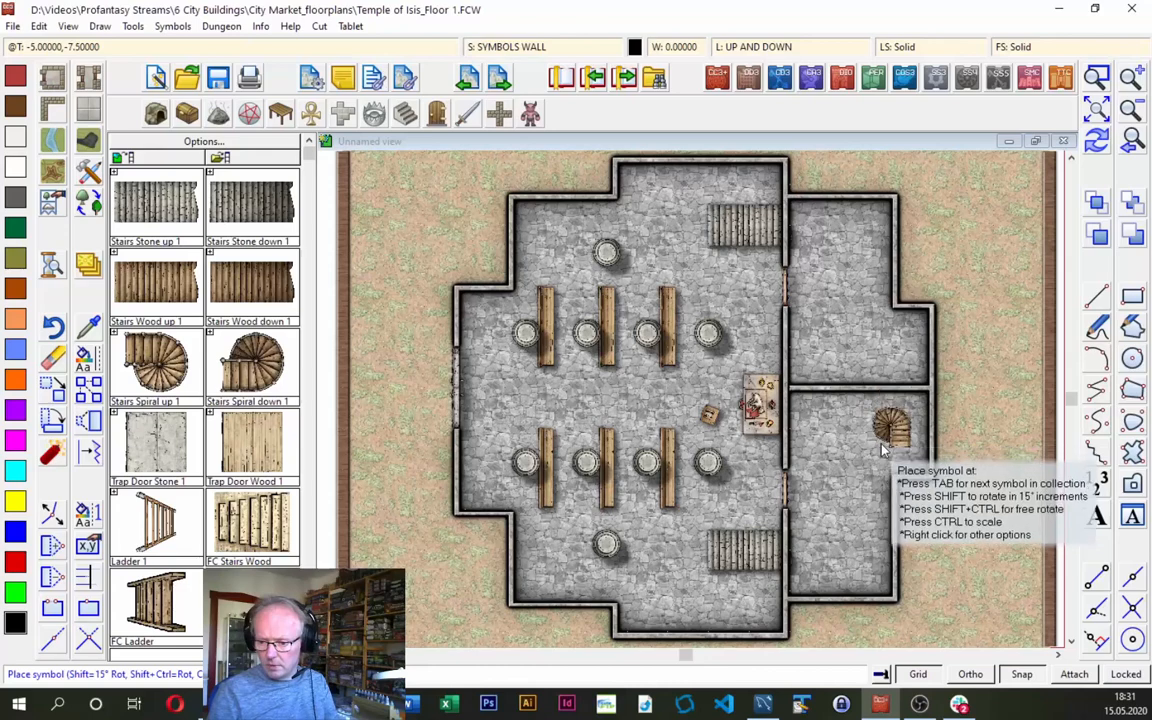
pyautogui.click(885, 448)
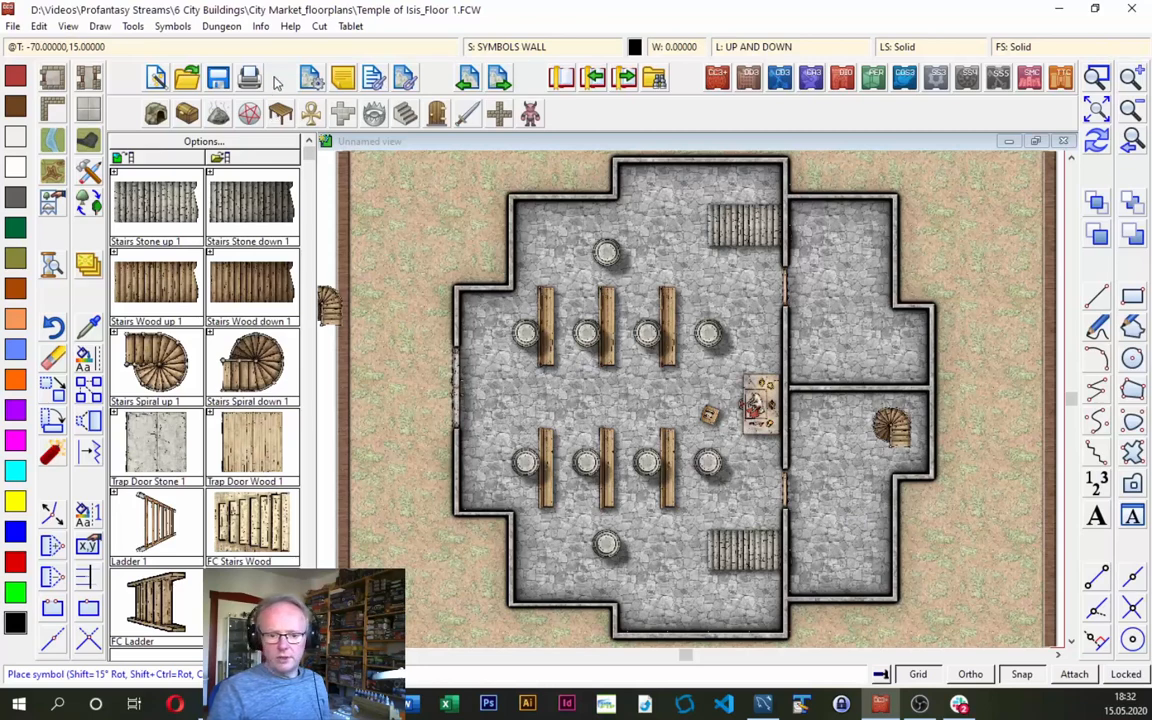
# Place an upright and a lying amphora from the containers and treasure symbols beside each other in the northwestern part of the southern rear room.
pyautogui.click(251, 111)
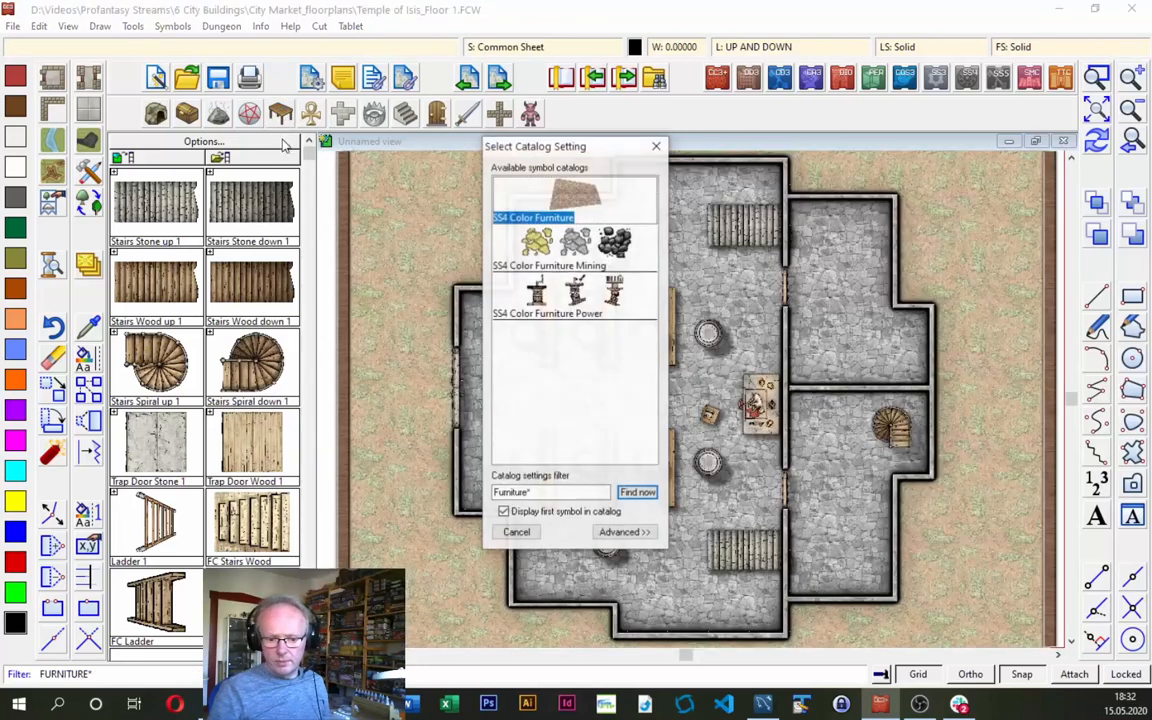
pyautogui.doubleClick(587, 208)
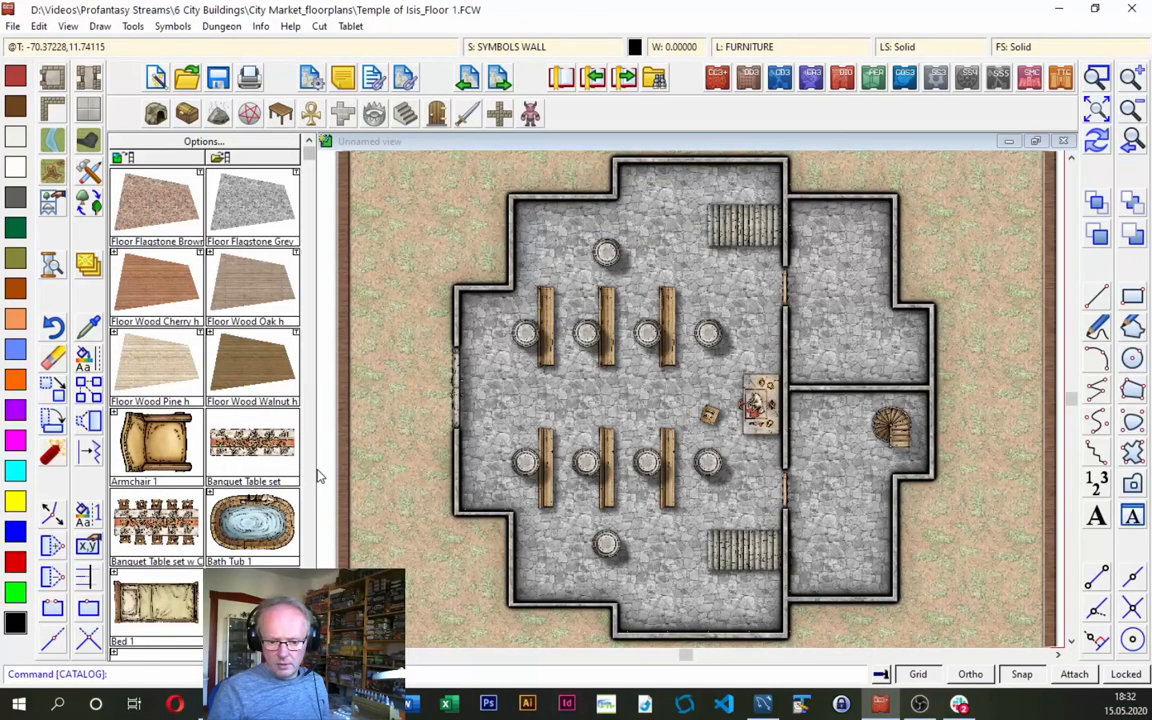
pyautogui.click(193, 113)
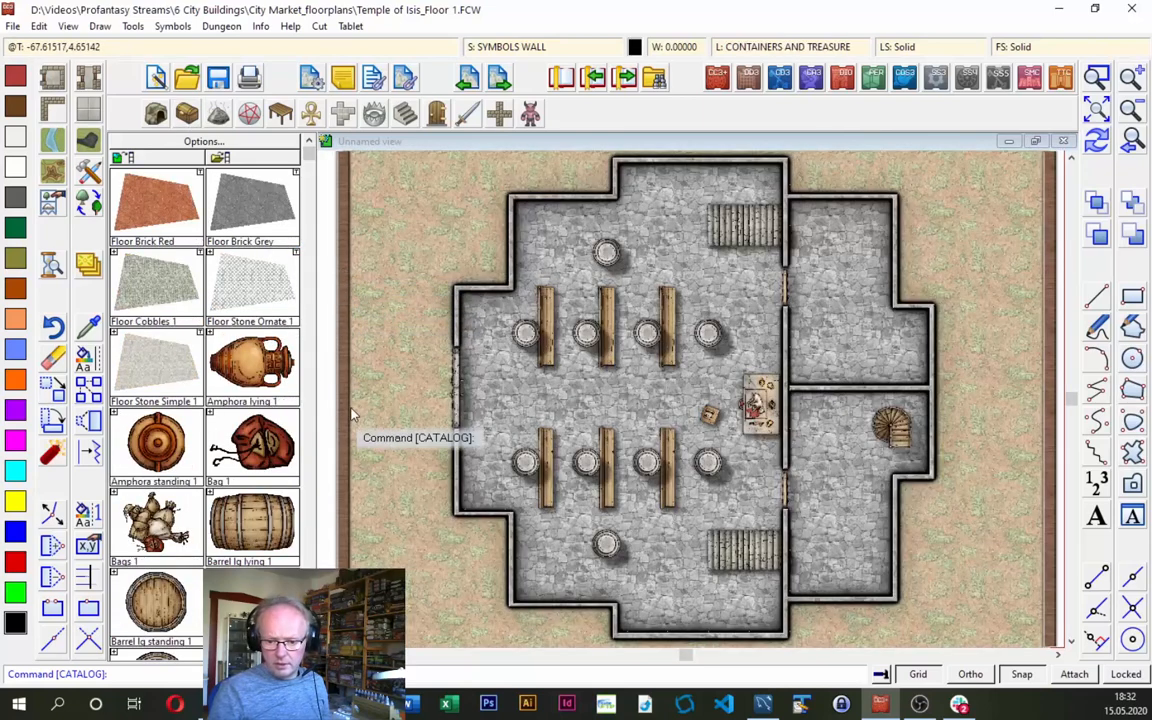
pyautogui.click(155, 442)
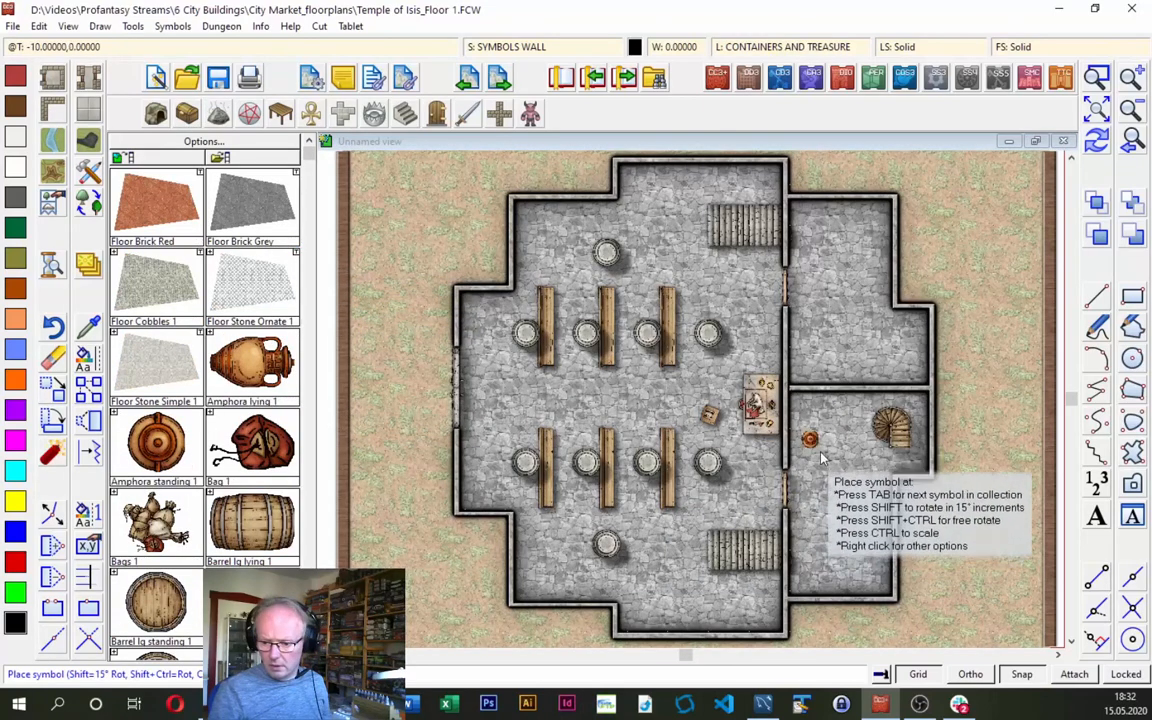
pyautogui.click(810, 419)
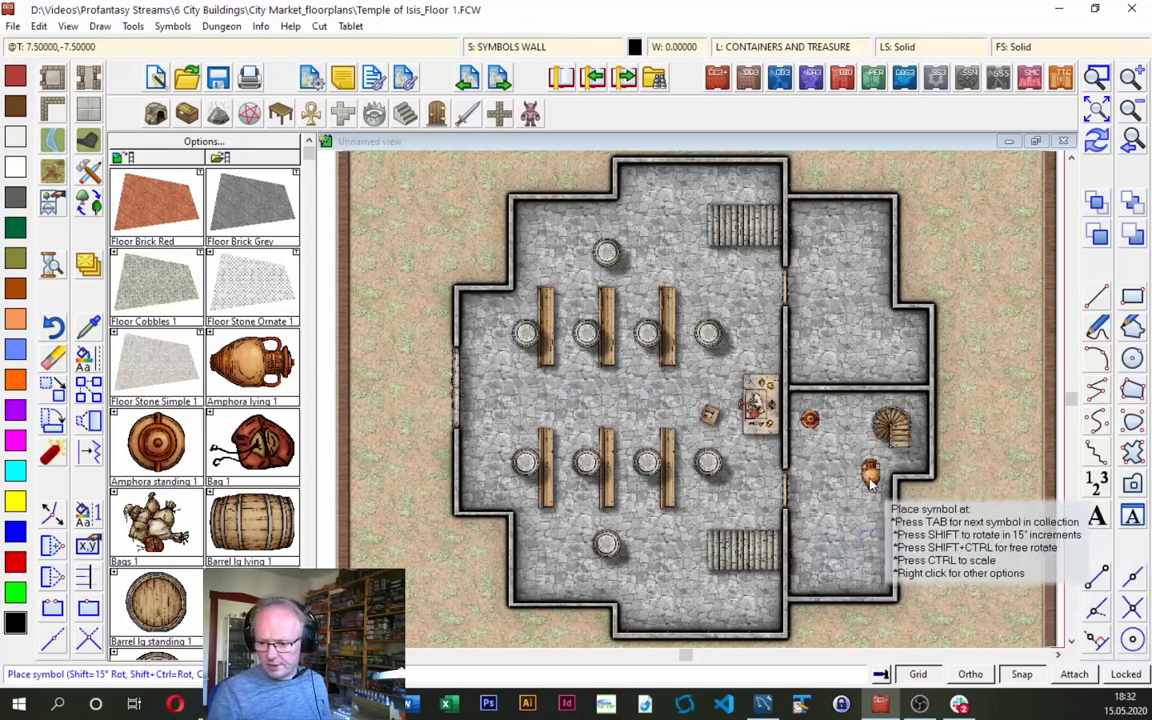
pyautogui.click(842, 421)
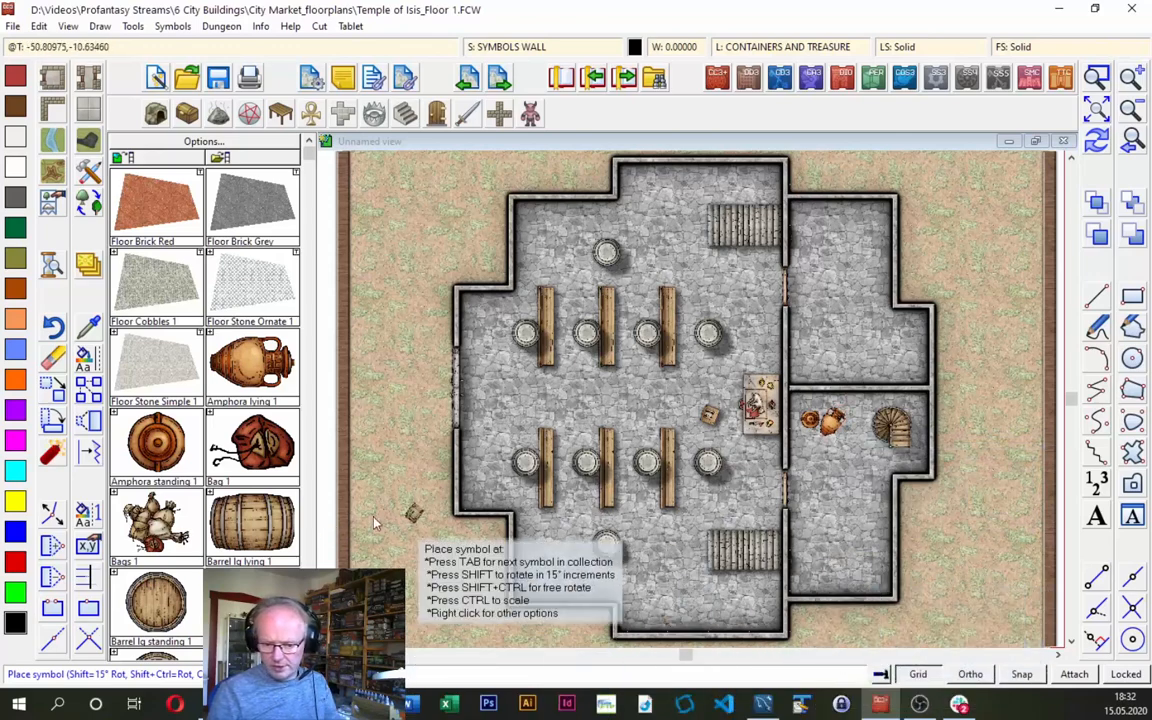
# Place two large lying barrels and one smaller standing barrel in a north-south row along the southern rear room's east wall.
pyautogui.click(891, 511)
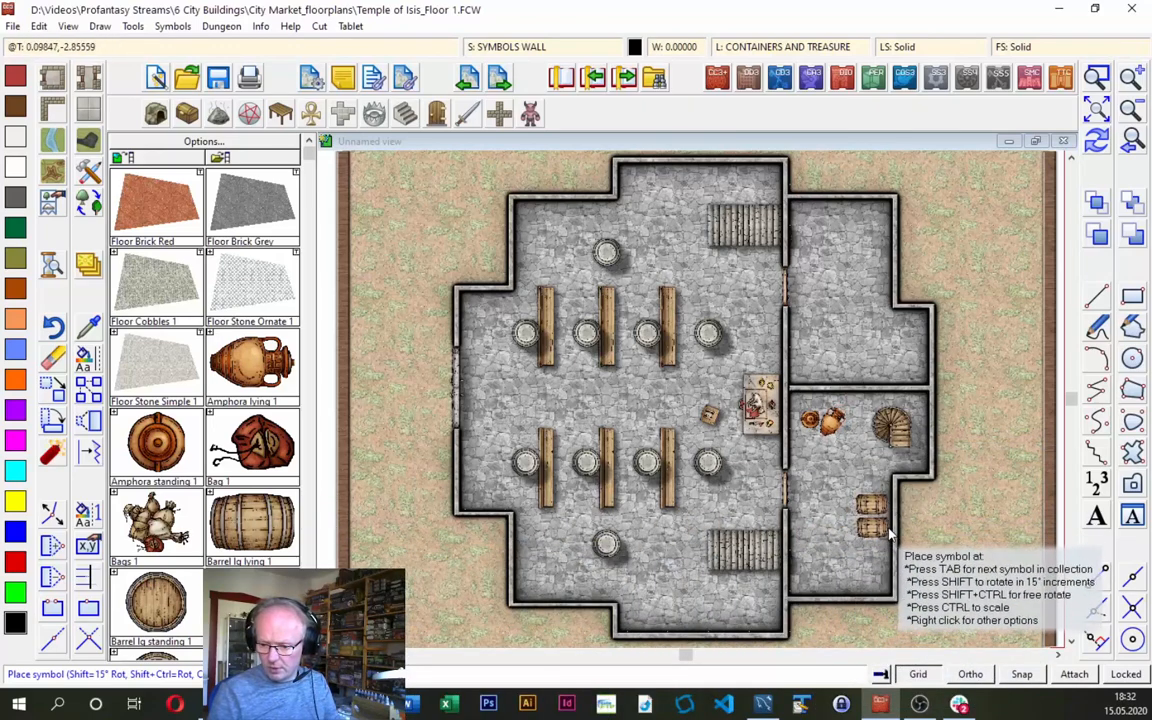
pyautogui.click(890, 535)
pyautogui.click(155, 605)
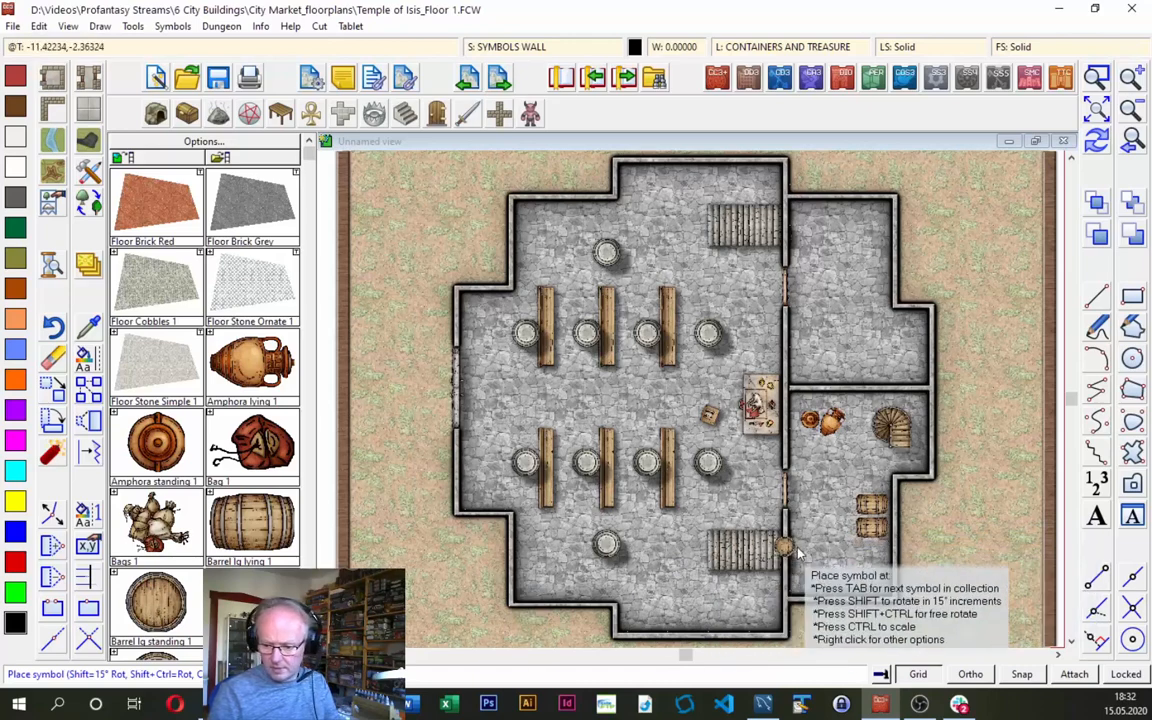
pyautogui.click(872, 550)
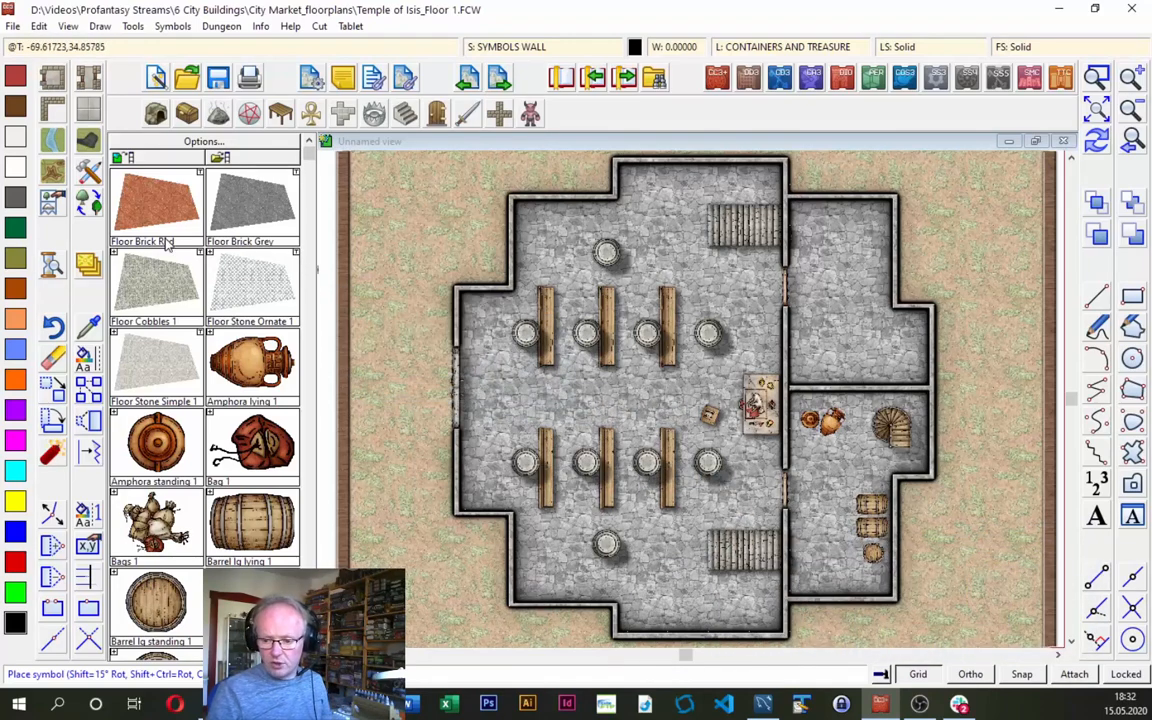
# Load the SS4 Color Furniture catalog and place a Cupboard 1 symbol against the north wall of the northern rear room.
pyautogui.click(281, 113)
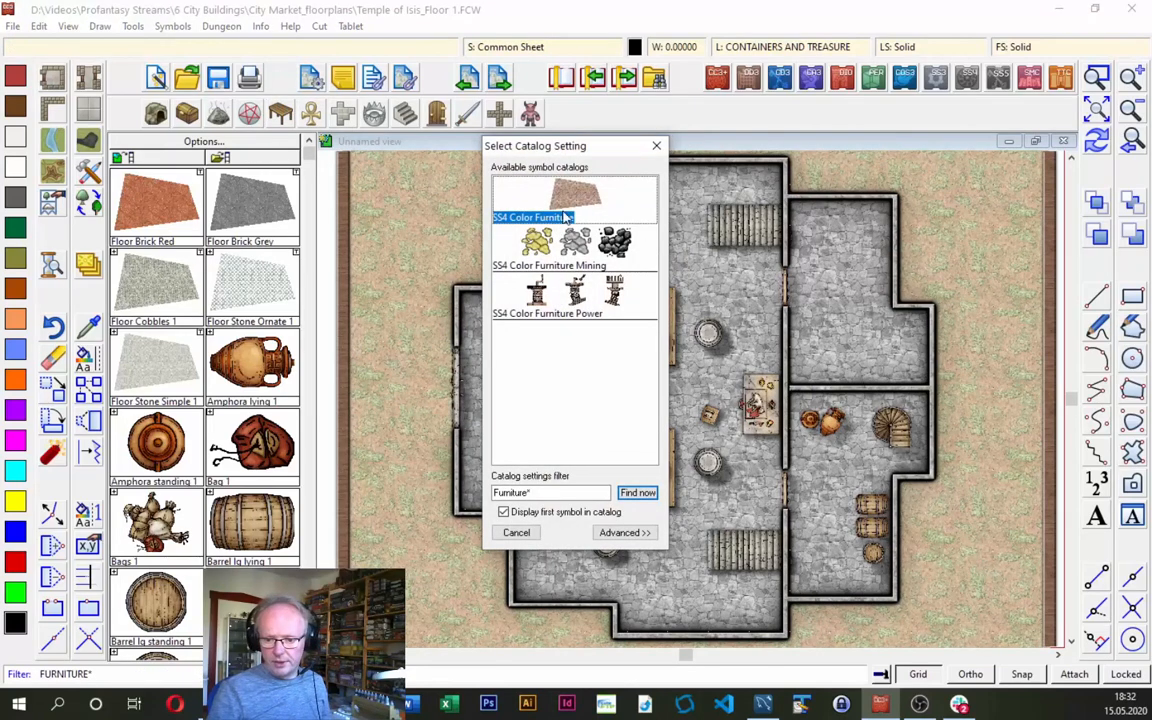
pyautogui.doubleClick(522, 192)
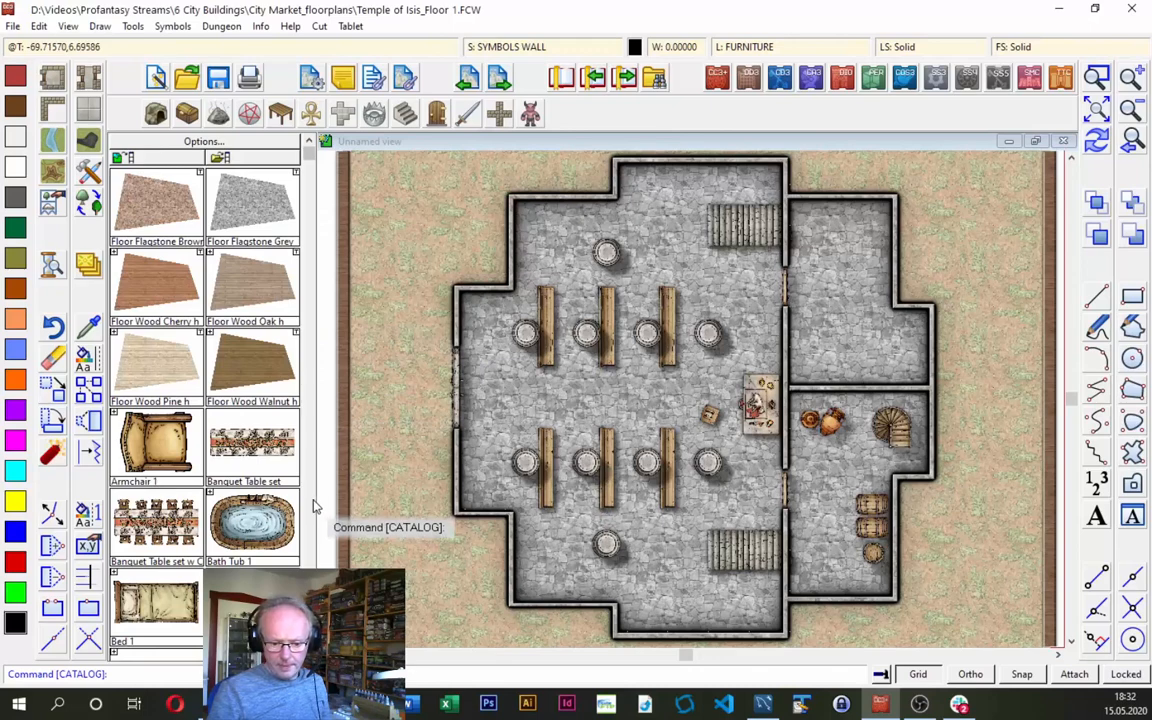
pyautogui.scroll(-5, 313, 507)
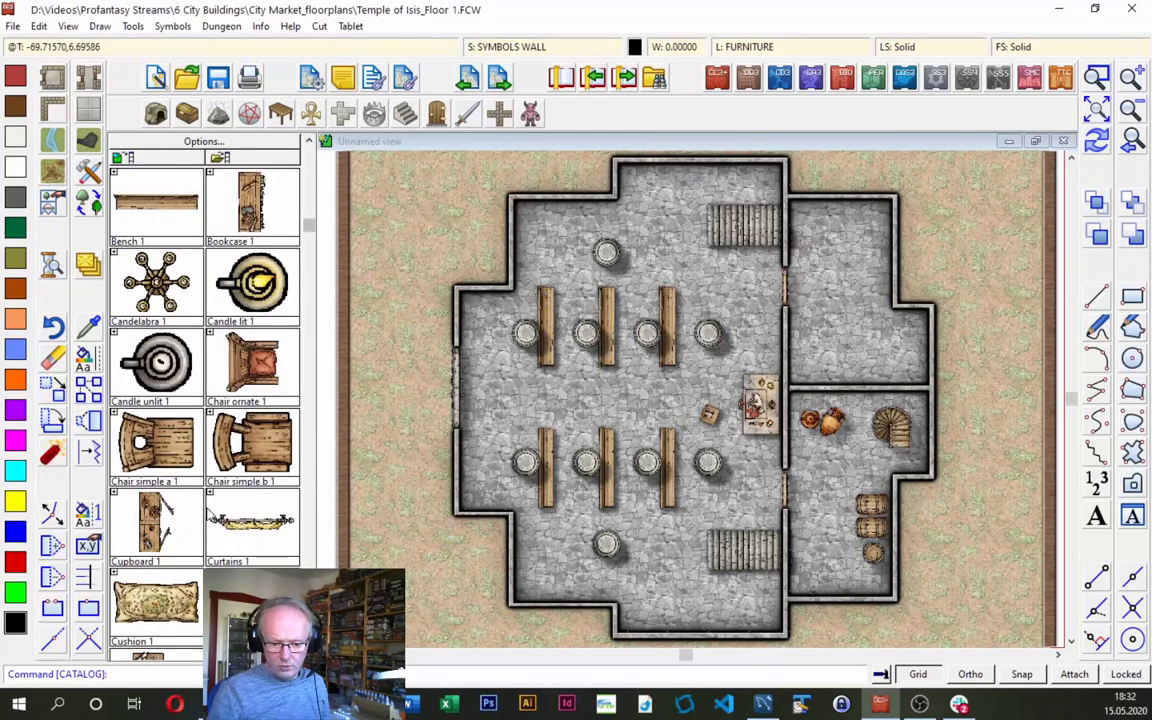
pyautogui.click(188, 460)
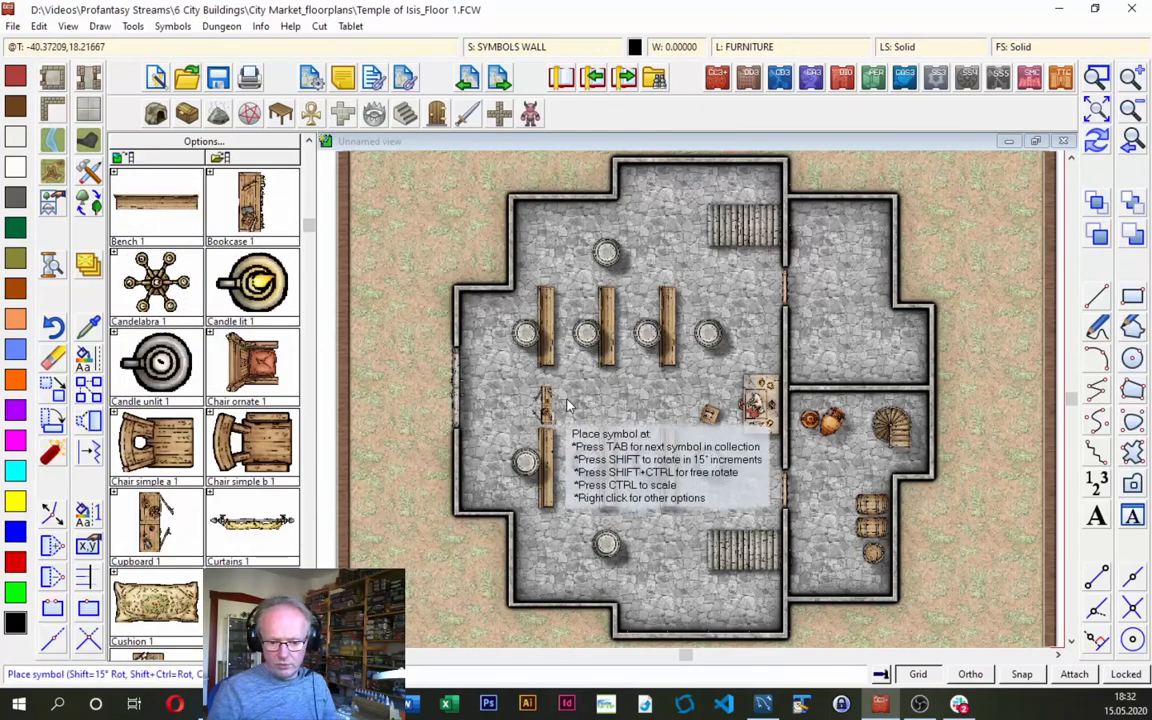
pyautogui.click(834, 216)
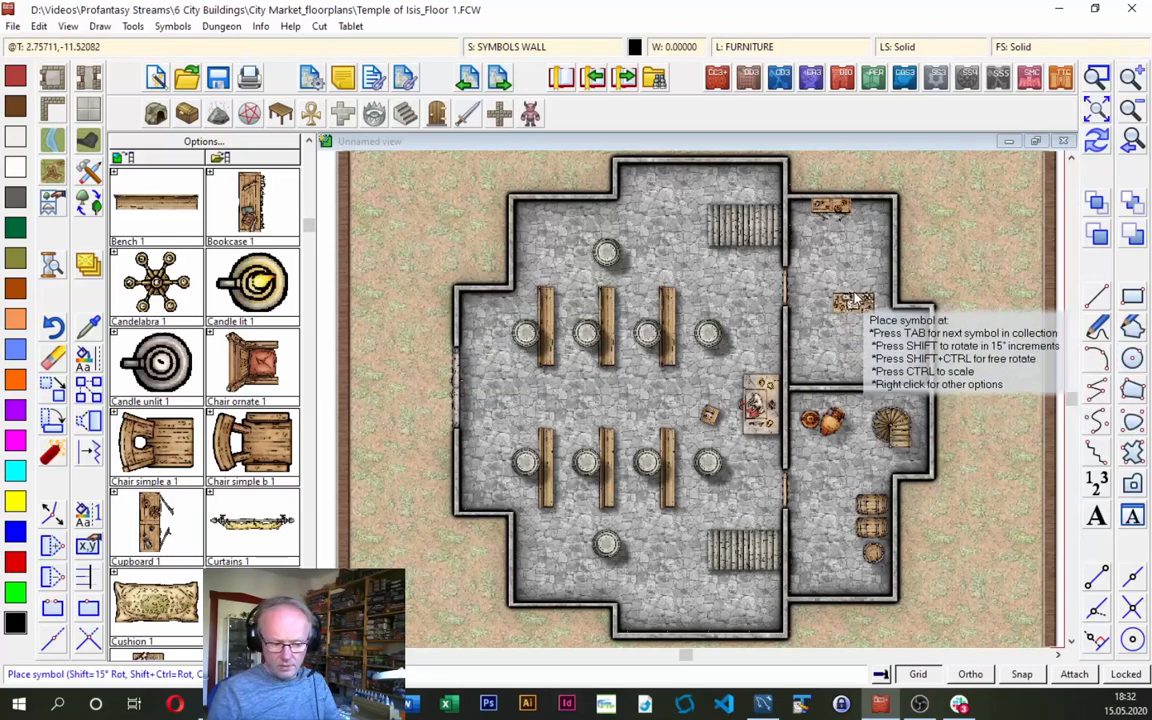
# Cycle to another variant of the furniture symbol and place it, turned north-south, against the northern rear room's east wall.
pyautogui.press('Tab')
pyautogui.press('Tab')
pyautogui.press('Tab')
pyautogui.press('Tab')
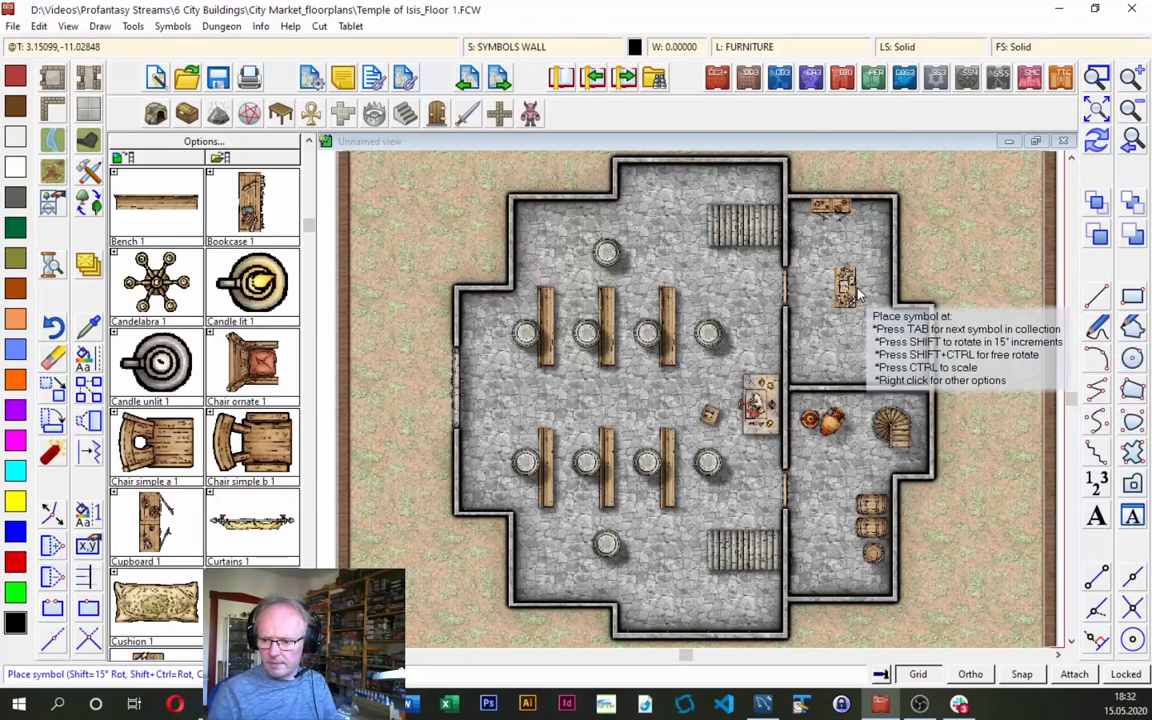
pyautogui.click(897, 265)
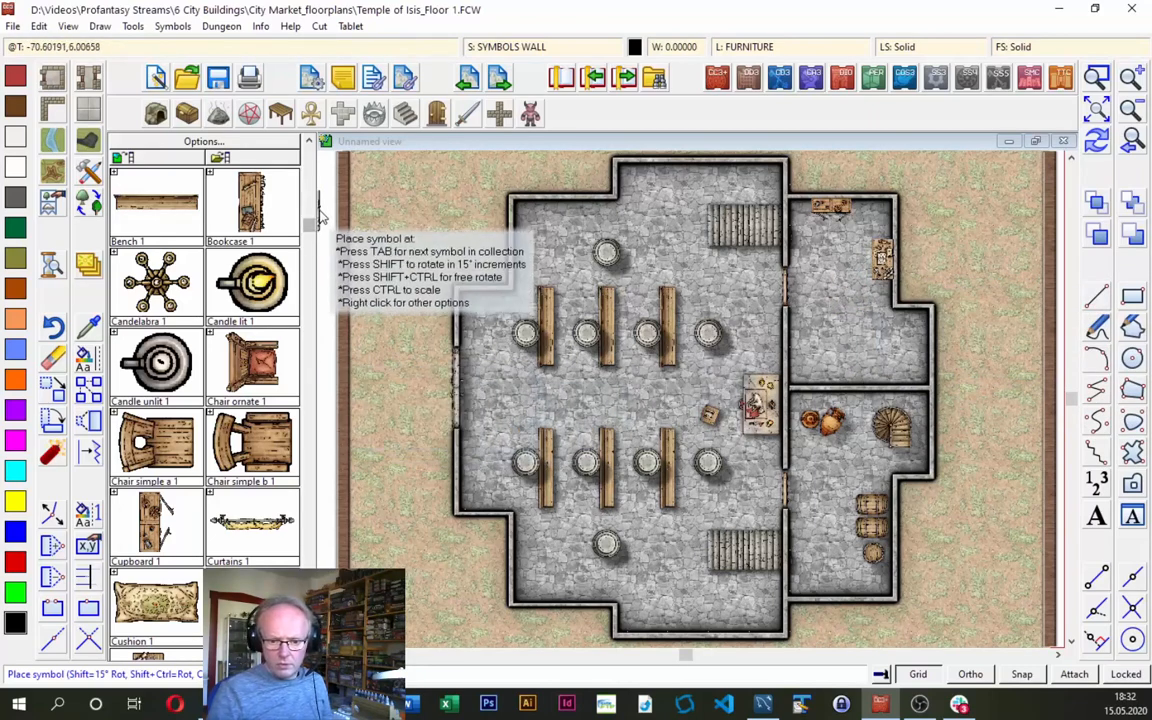
# Place a Table round w Chairs symbol in the middle of the northern rear room and finish placing symbols.
pyautogui.scroll(6, 309, 204)
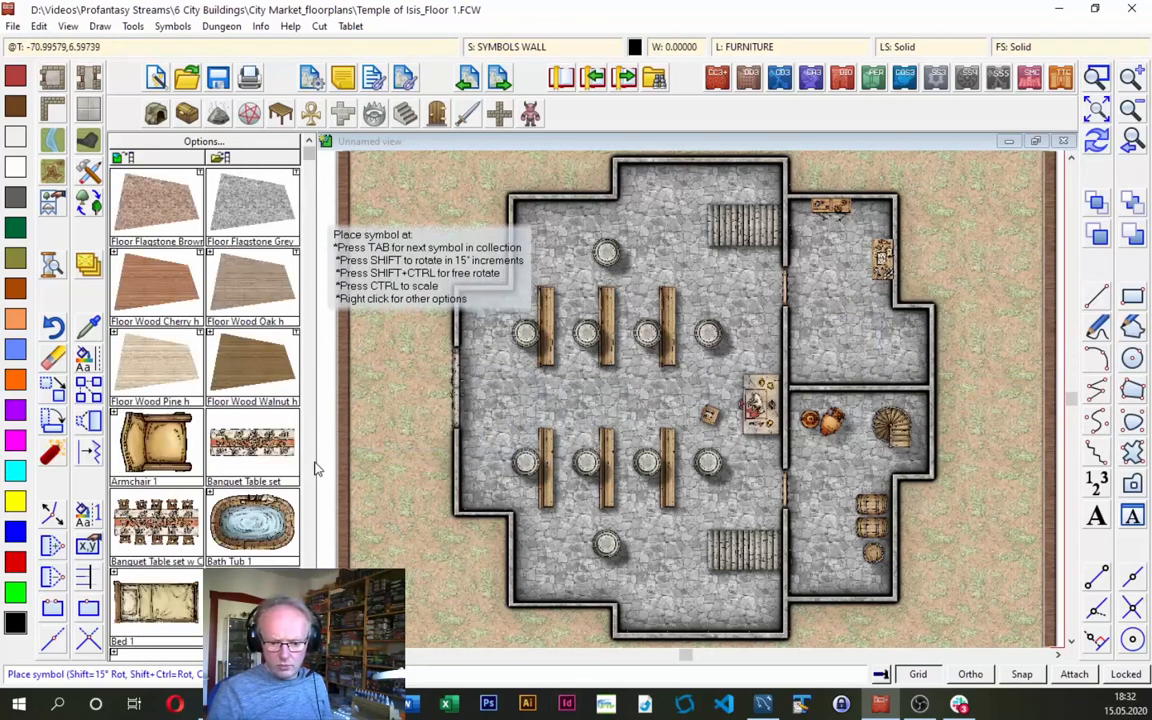
pyautogui.scroll(-3, 313, 470)
pyautogui.scroll(-3, 313, 474)
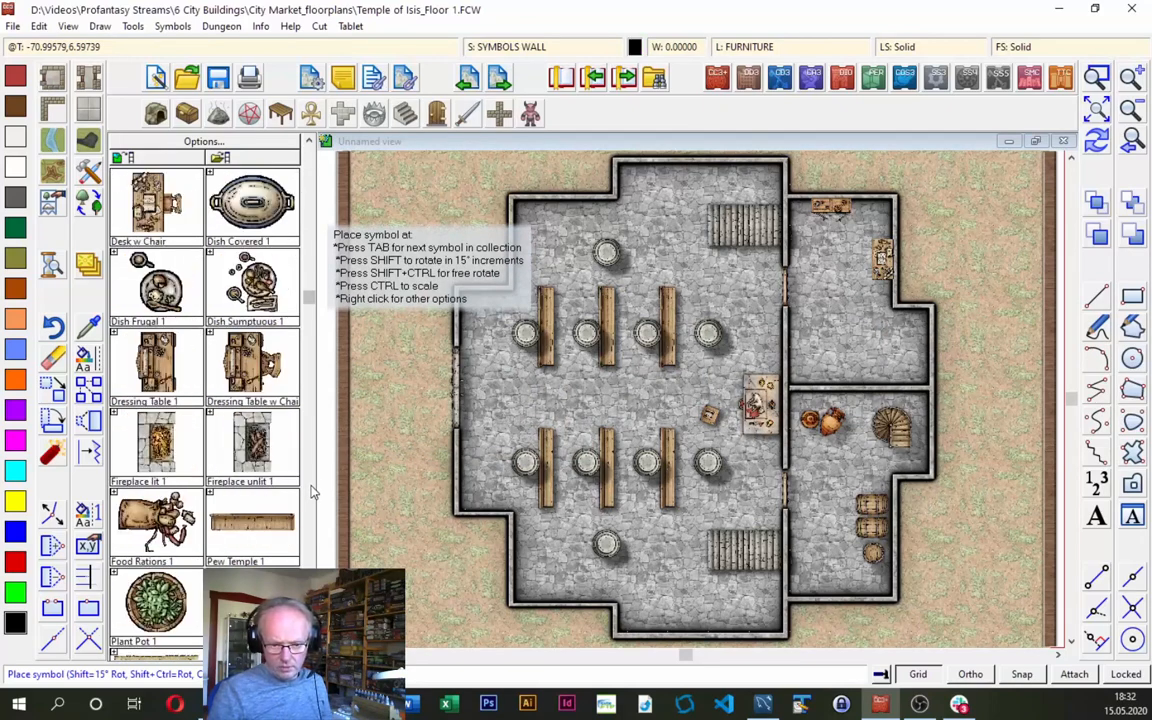
pyautogui.scroll(-3, 310, 511)
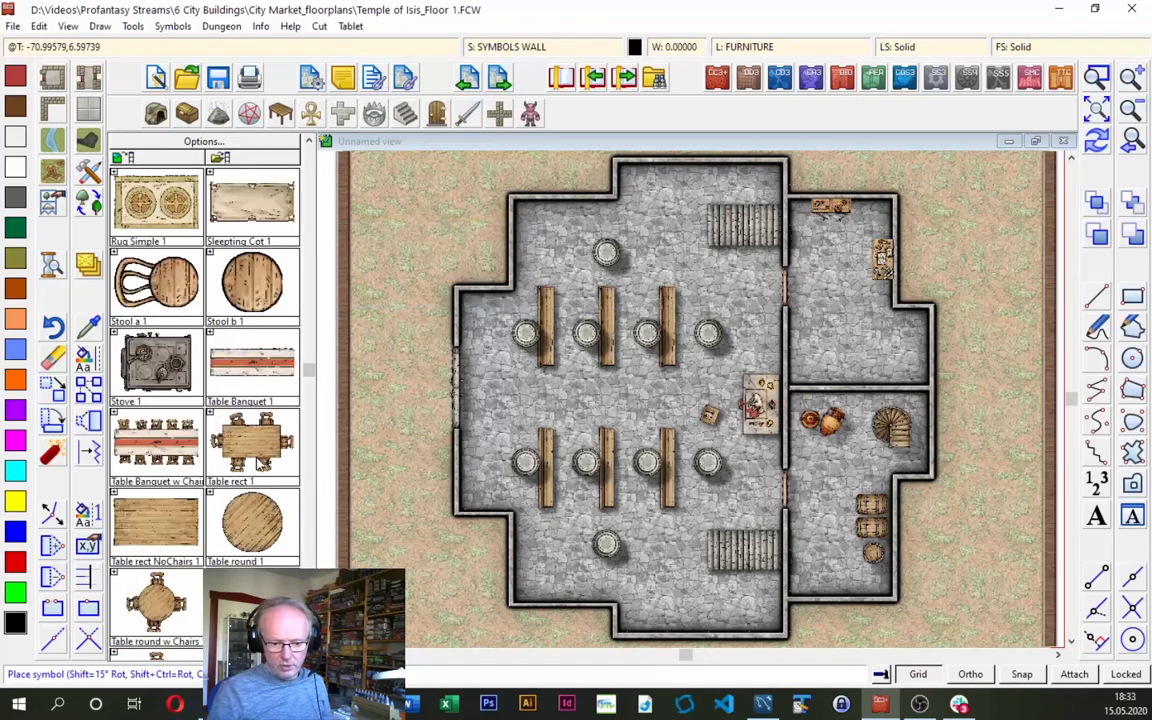
pyautogui.click(822, 365)
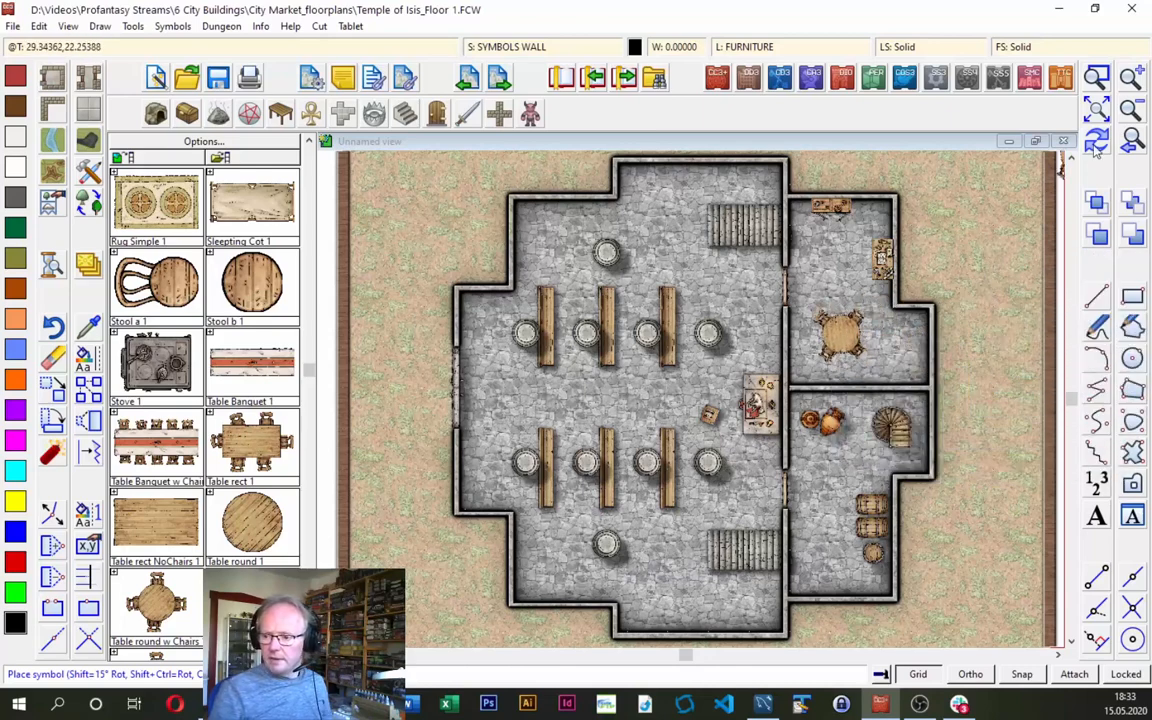
pyautogui.rightClick(397, 325)
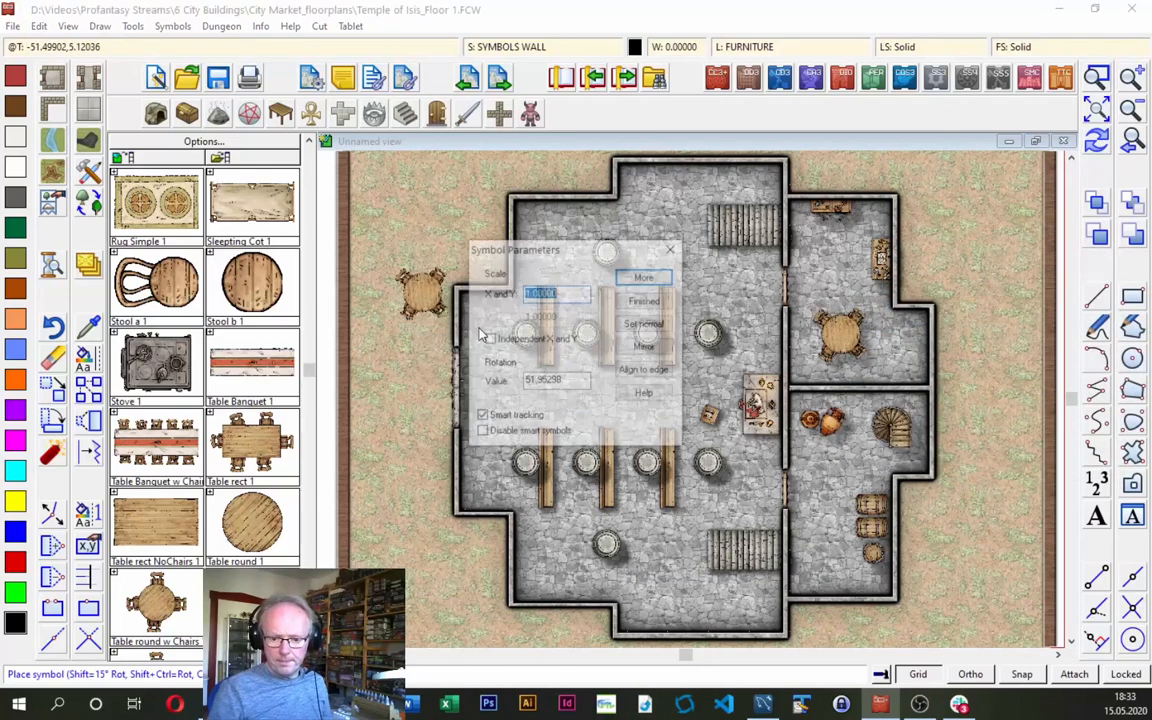
pyautogui.click(643, 301)
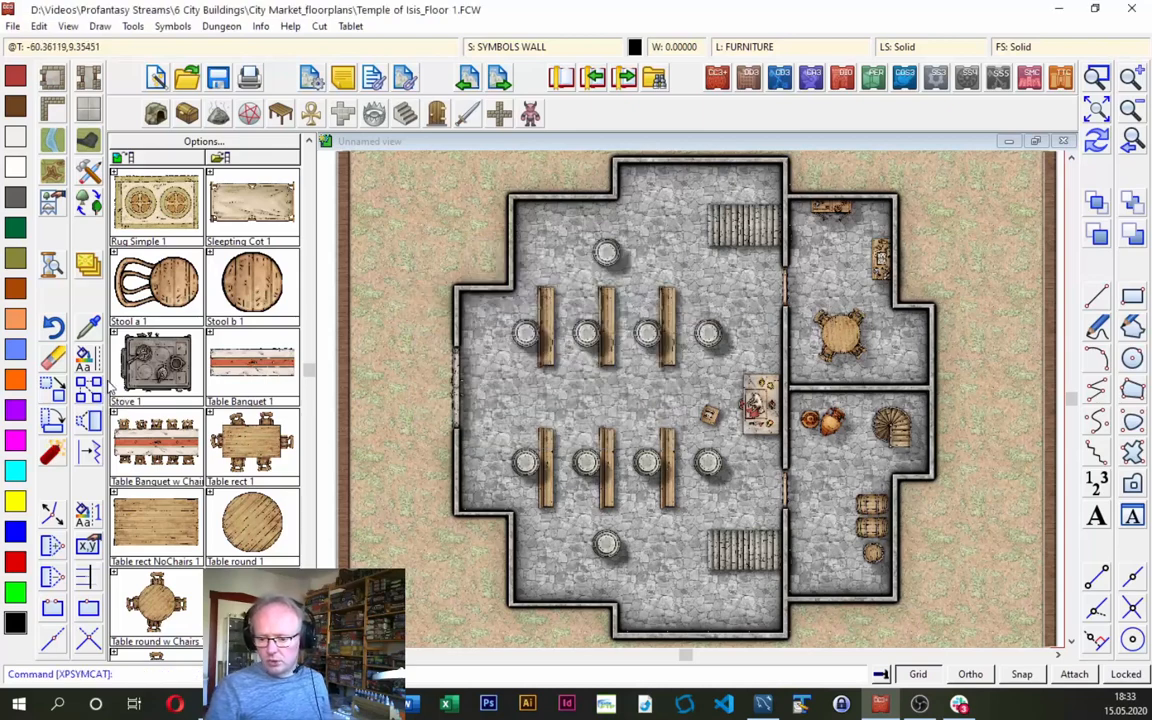
pyautogui.click(1097, 110)
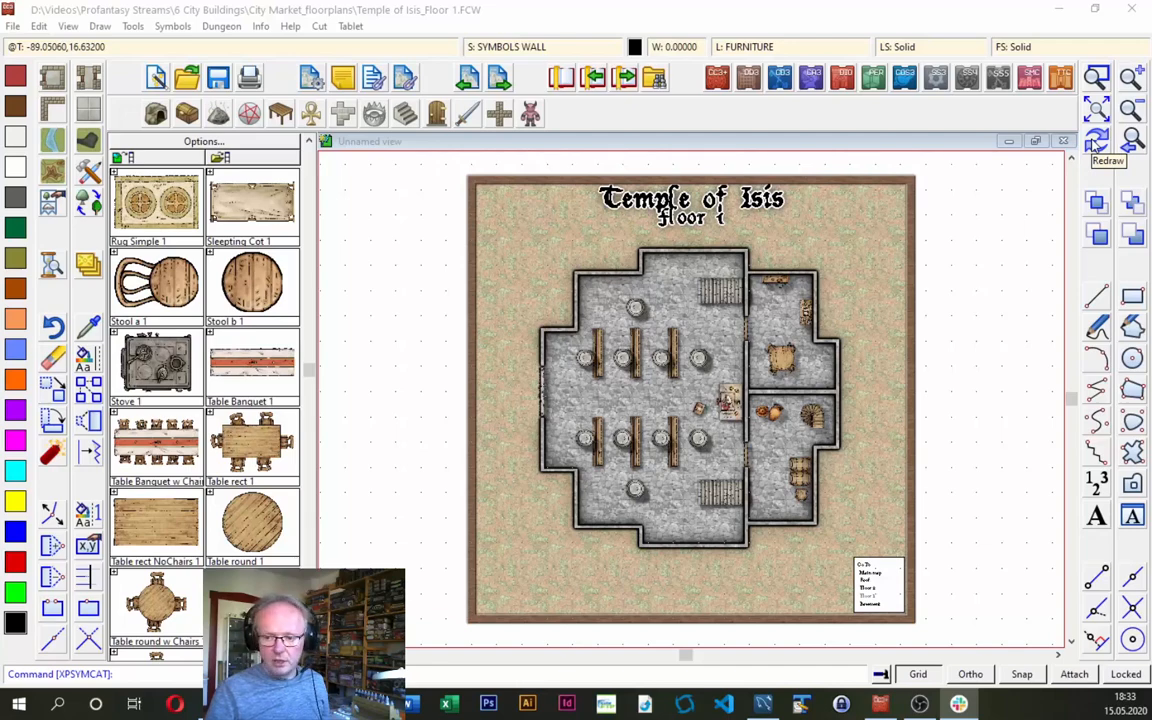
pyautogui.click(68, 27)
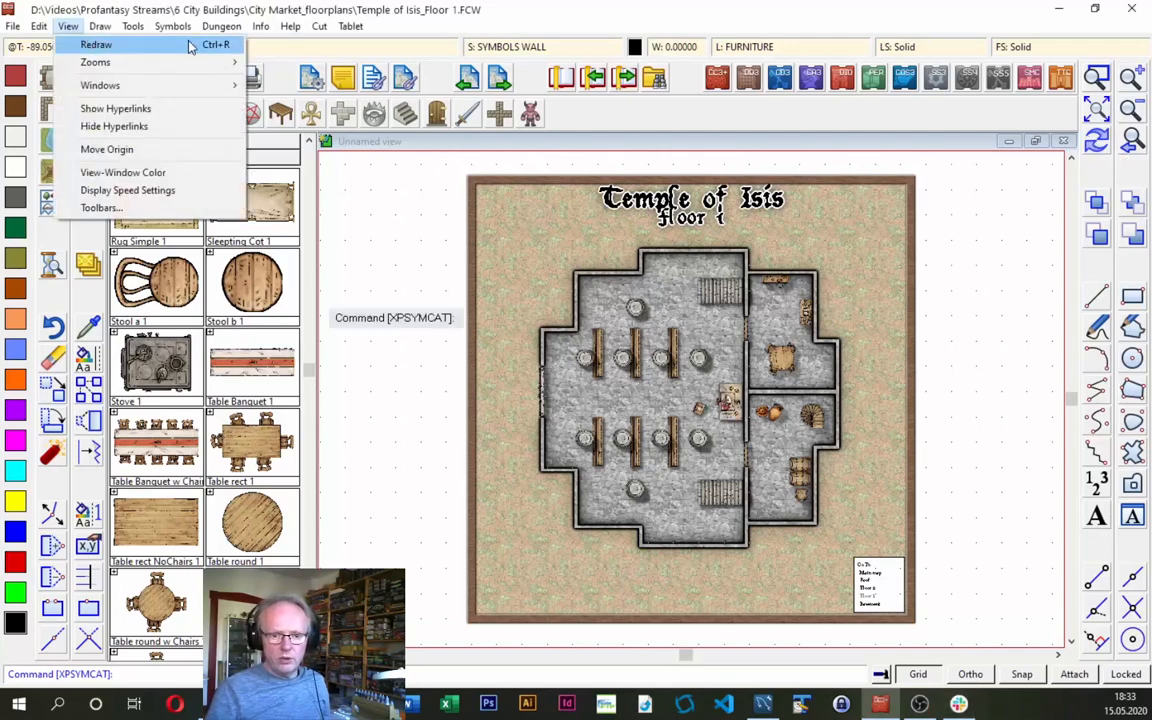
pyautogui.click(303, 5)
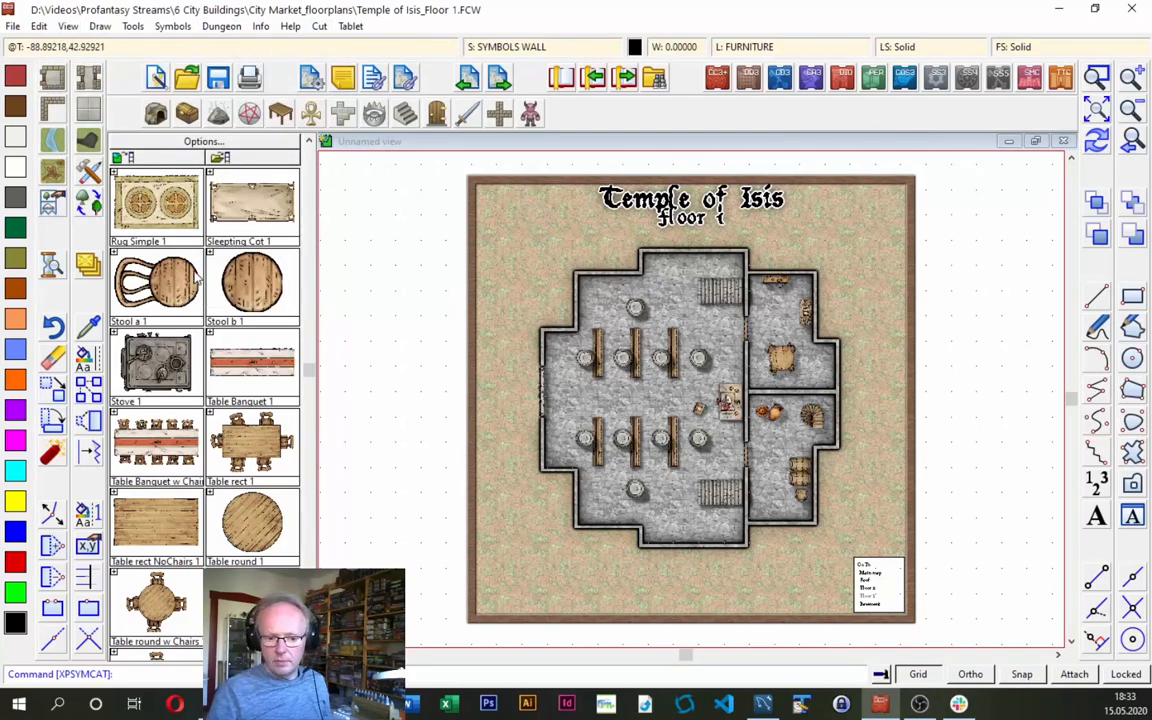
# Place a Rug Simple 1 symbol, running north-south, in the northern rear room so that it reaches under the round table.
pyautogui.click(159, 218)
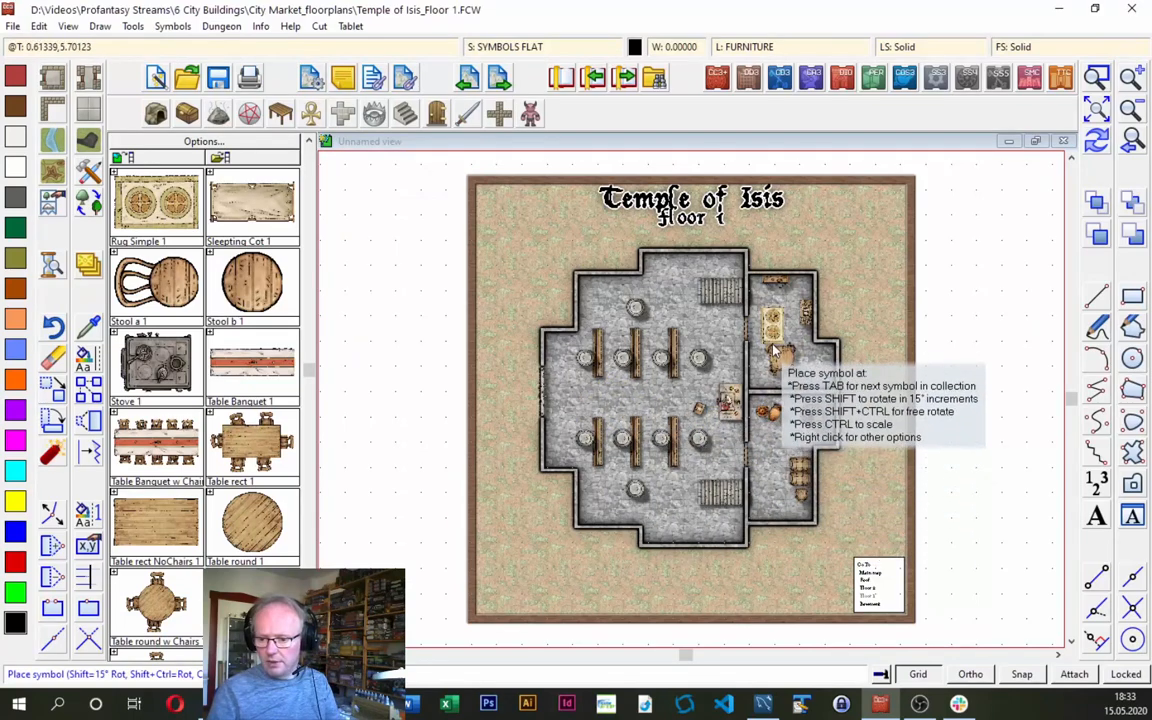
pyautogui.click(467, 47)
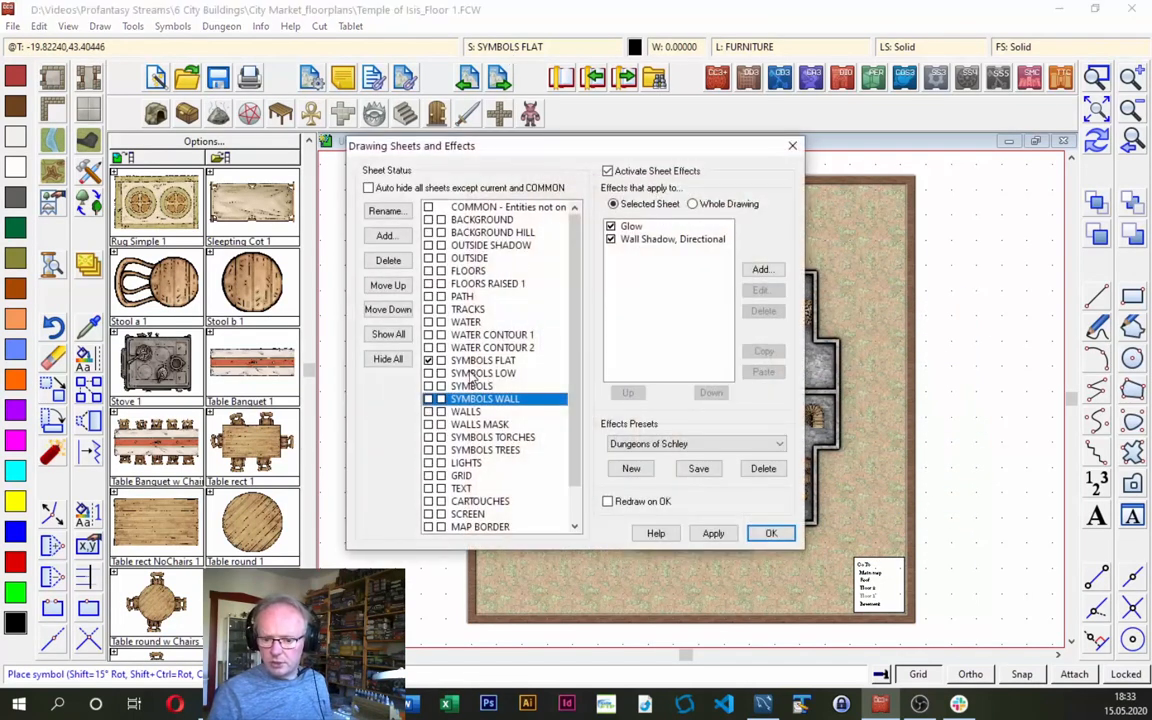
pyautogui.click(437, 372)
pyautogui.click(771, 533)
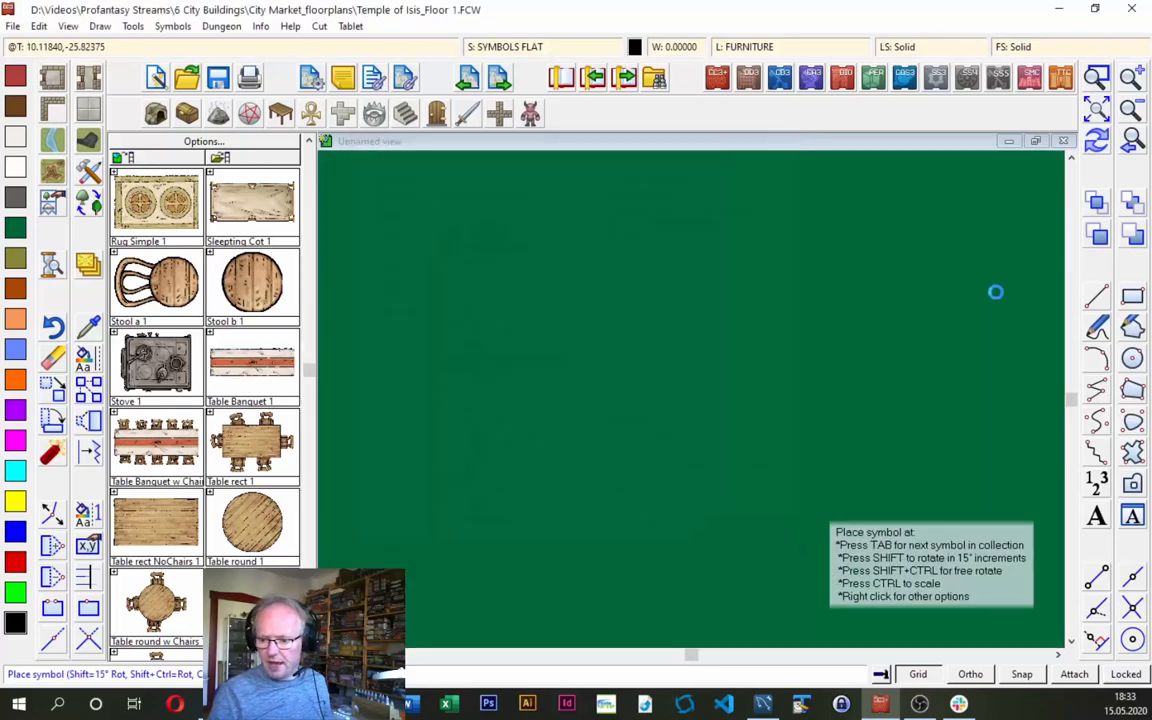
pyautogui.click(1131, 108)
pyautogui.click(666, 257)
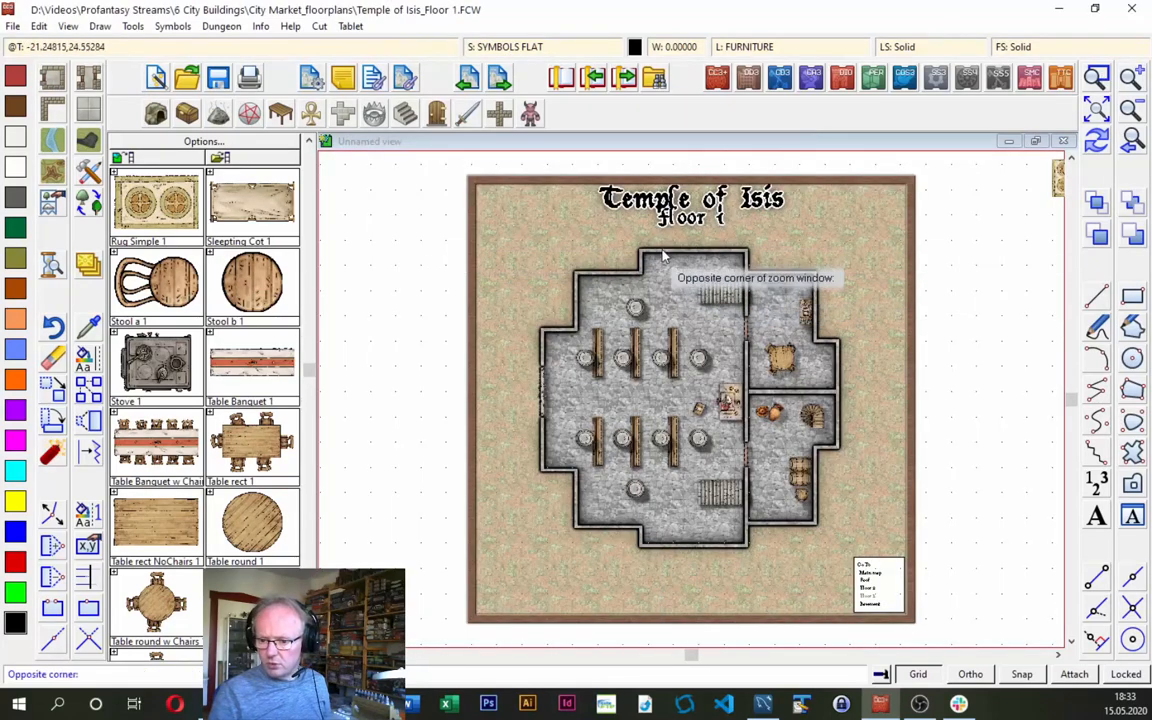
pyautogui.click(864, 458)
pyautogui.click(737, 425)
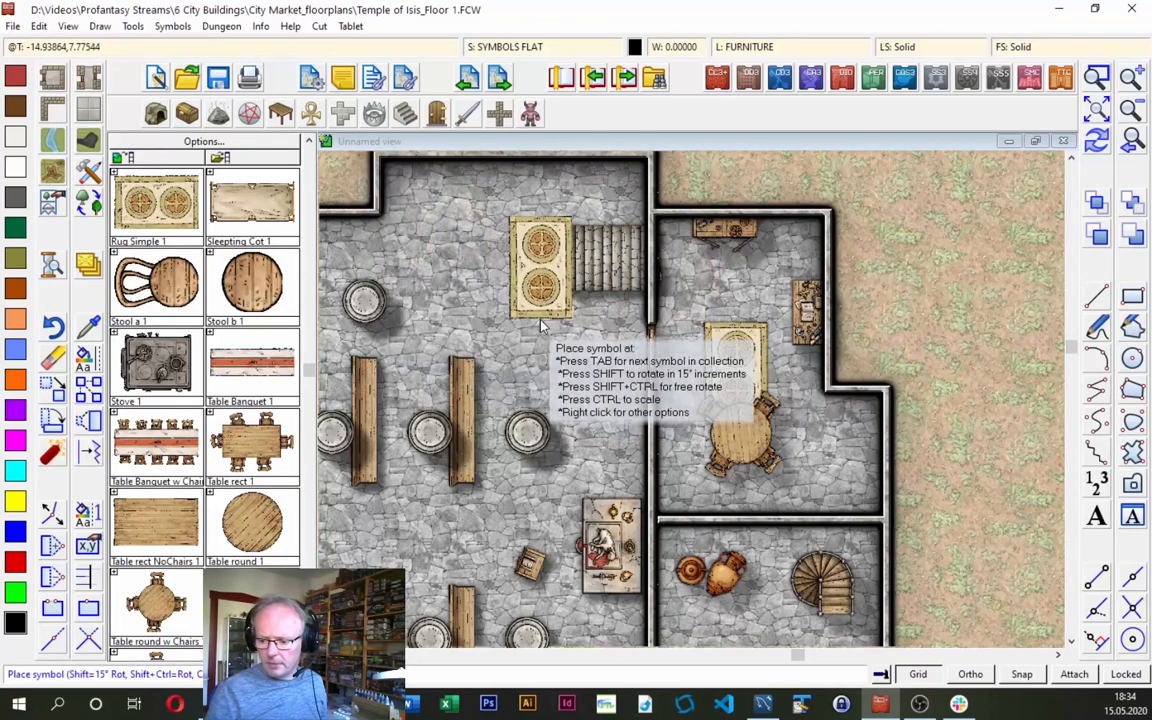
pyautogui.click(1096, 109)
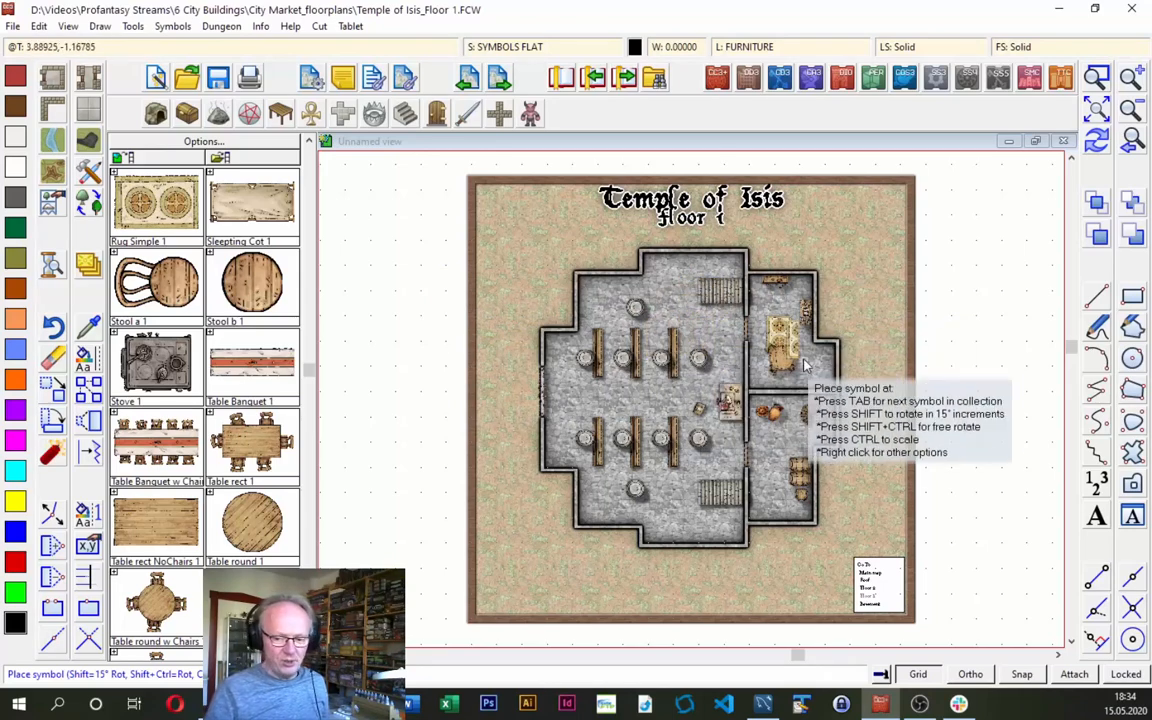
pyautogui.press('Escape')
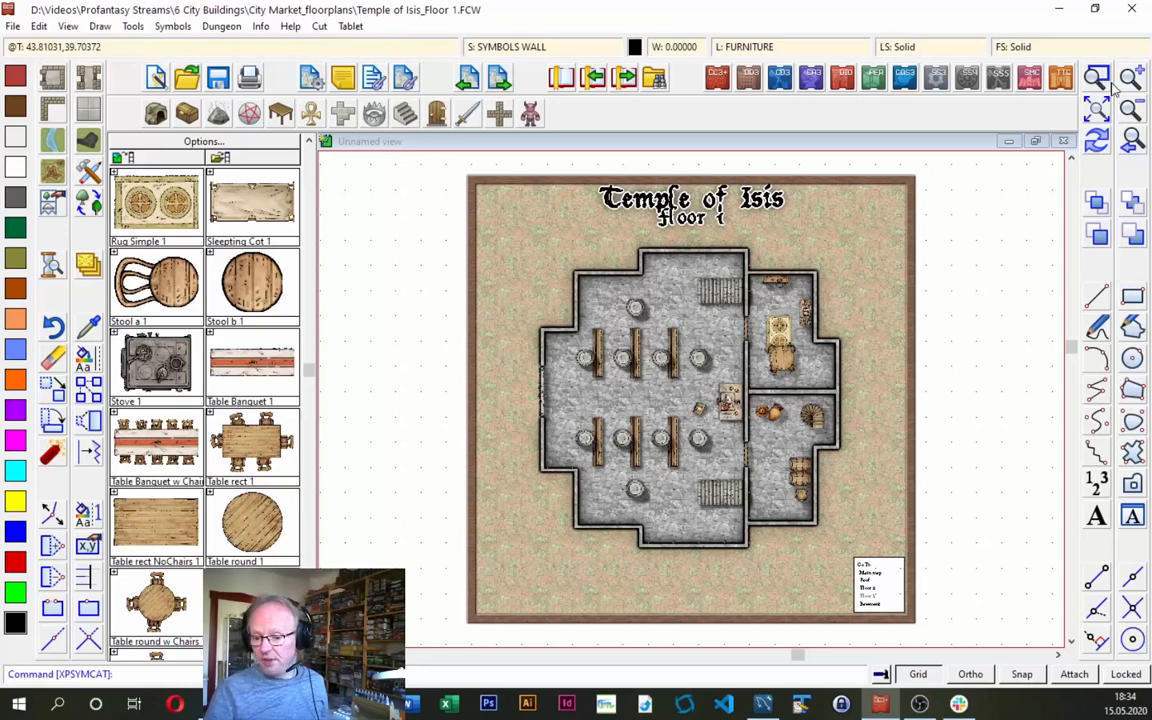
# Move the four columns of the hall's southern row 5 units straight south with snap on.
pyautogui.click(1100, 88)
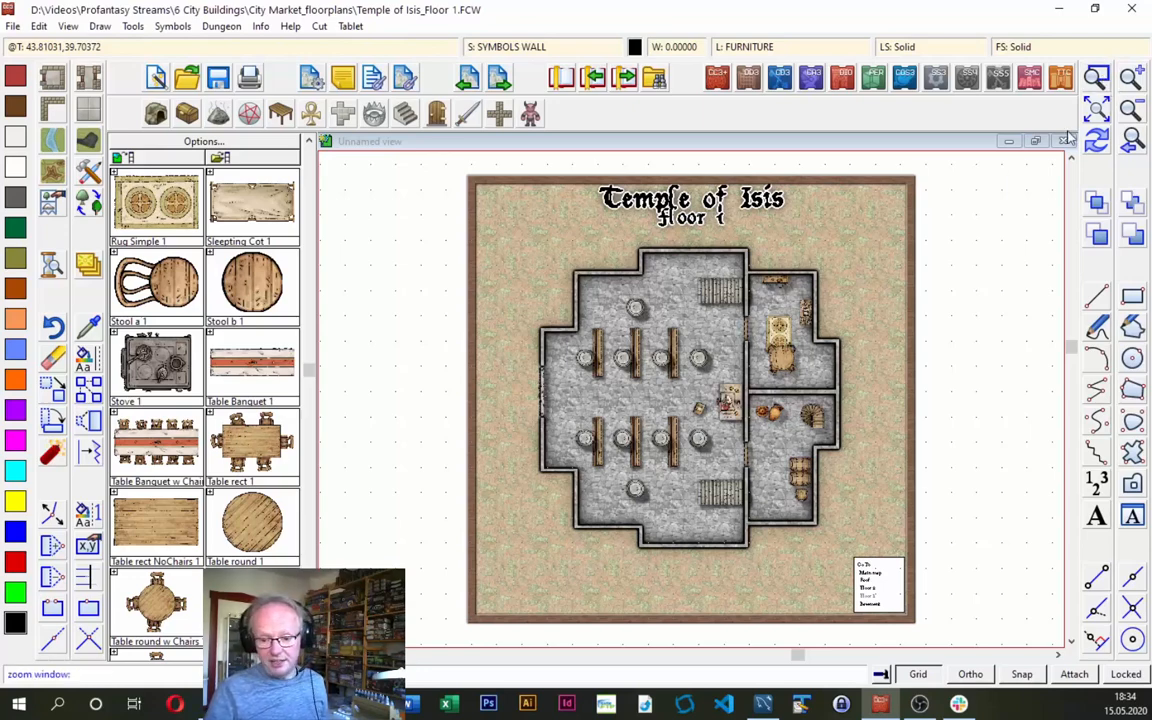
pyautogui.click(533, 317)
pyautogui.click(768, 505)
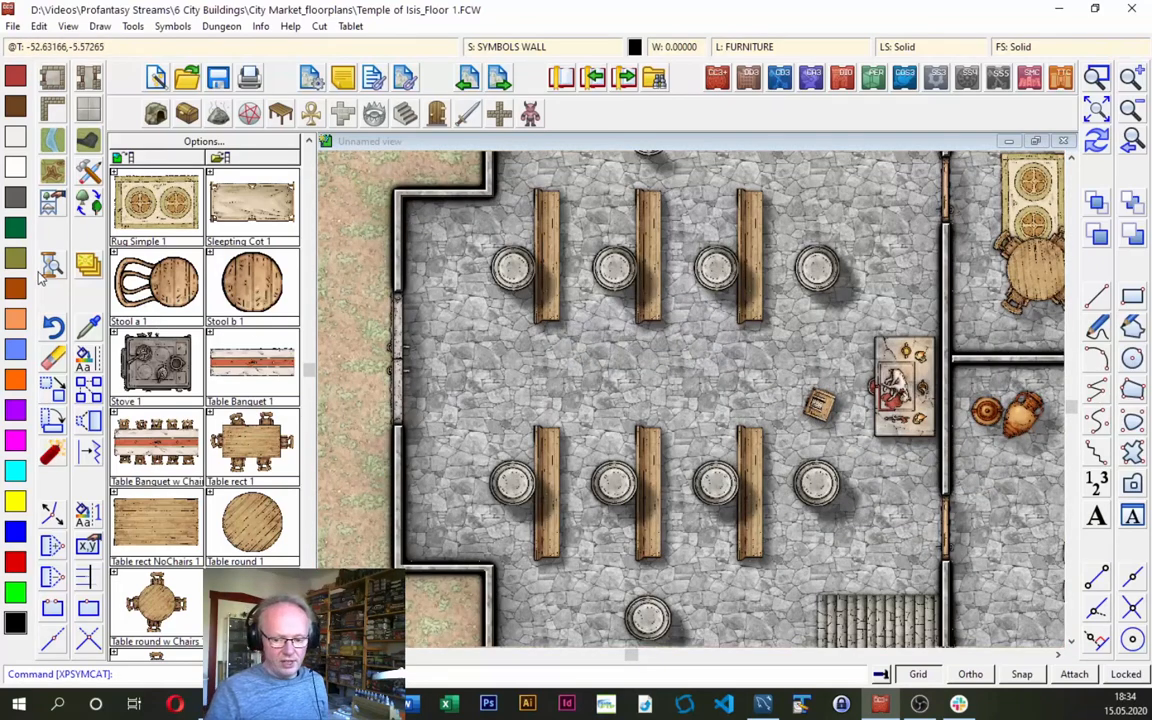
pyautogui.click(54, 389)
pyautogui.click(494, 477)
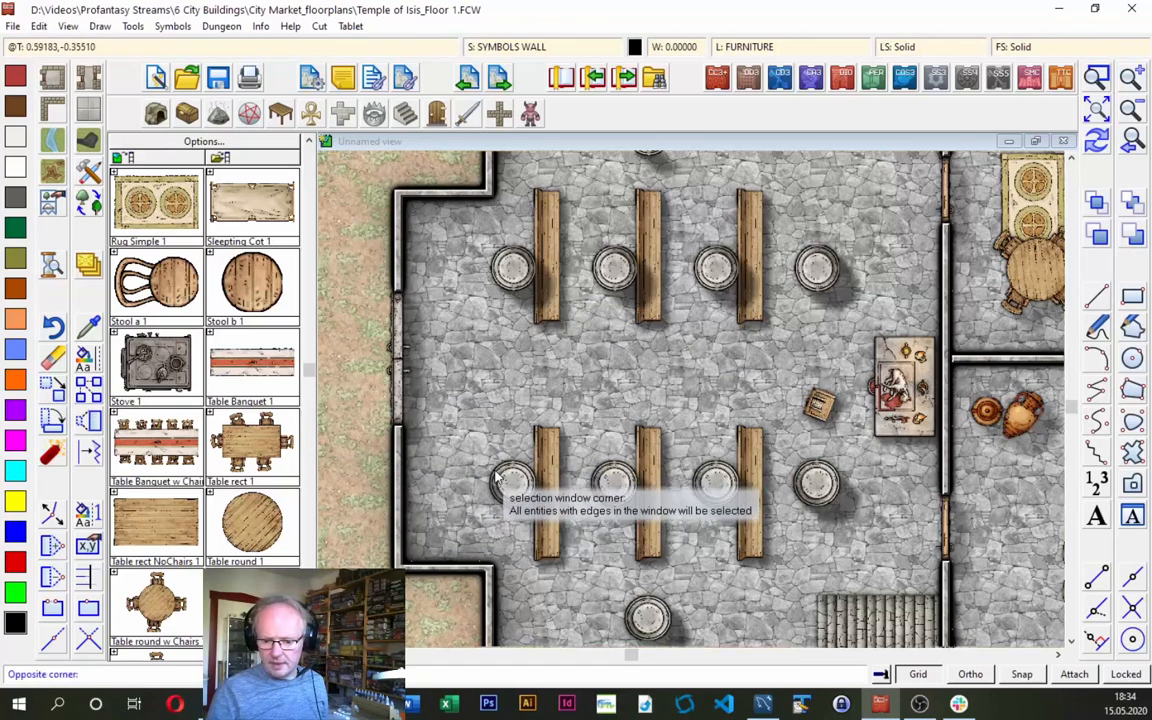
pyautogui.click(468, 486)
pyautogui.click(597, 456)
pyautogui.click(668, 492)
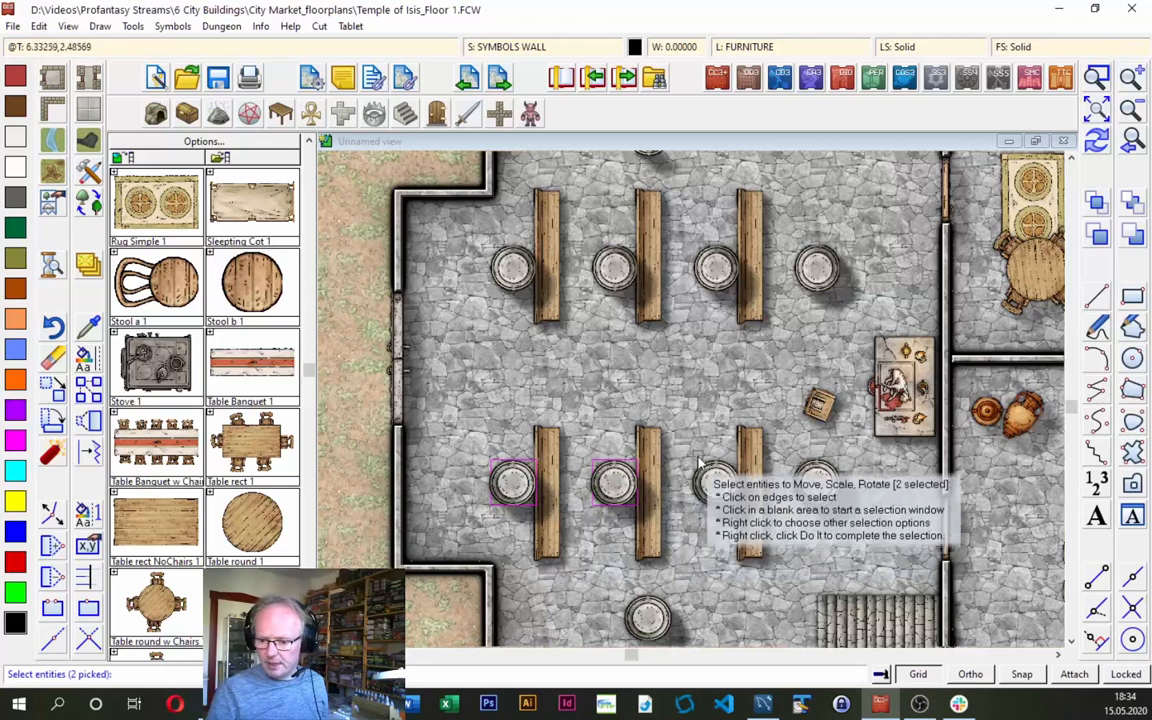
pyautogui.click(700, 463)
pyautogui.click(803, 465)
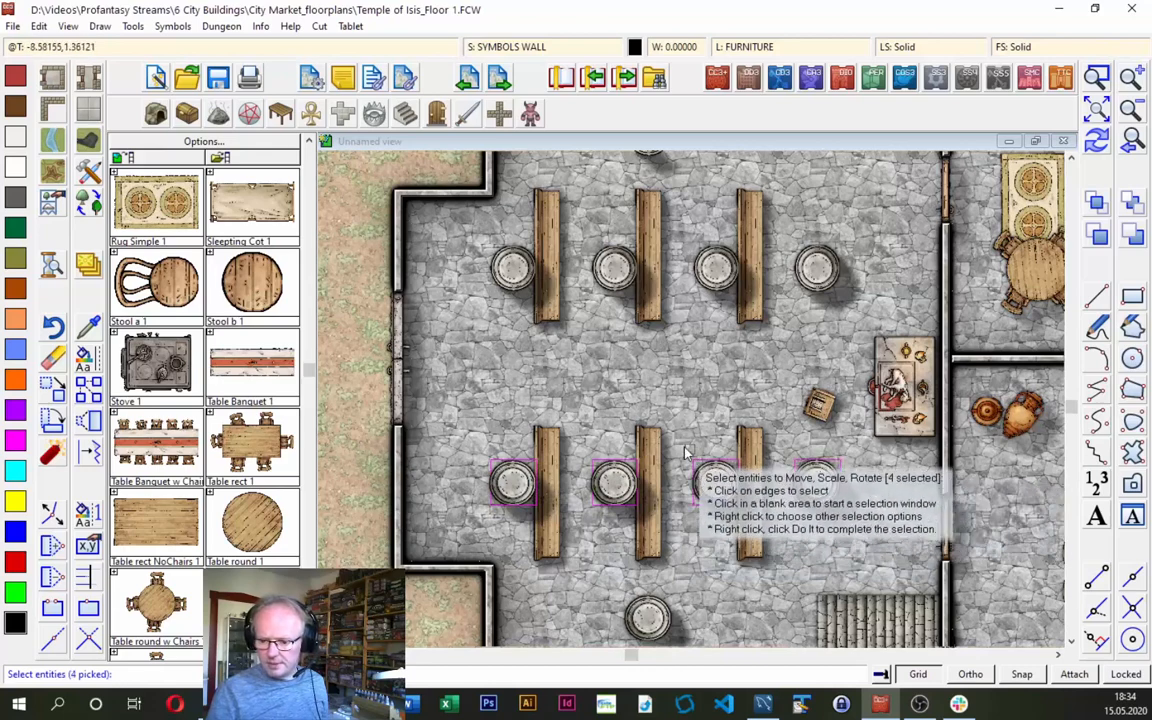
pyautogui.press('d')
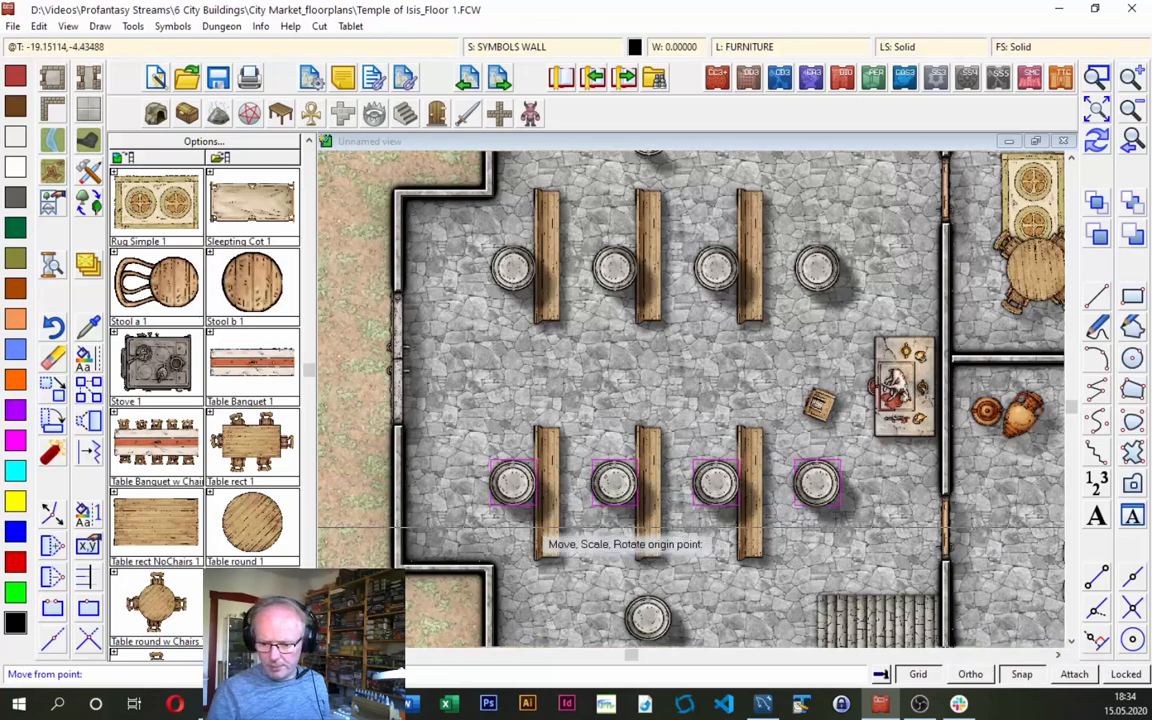
pyautogui.click(512, 486)
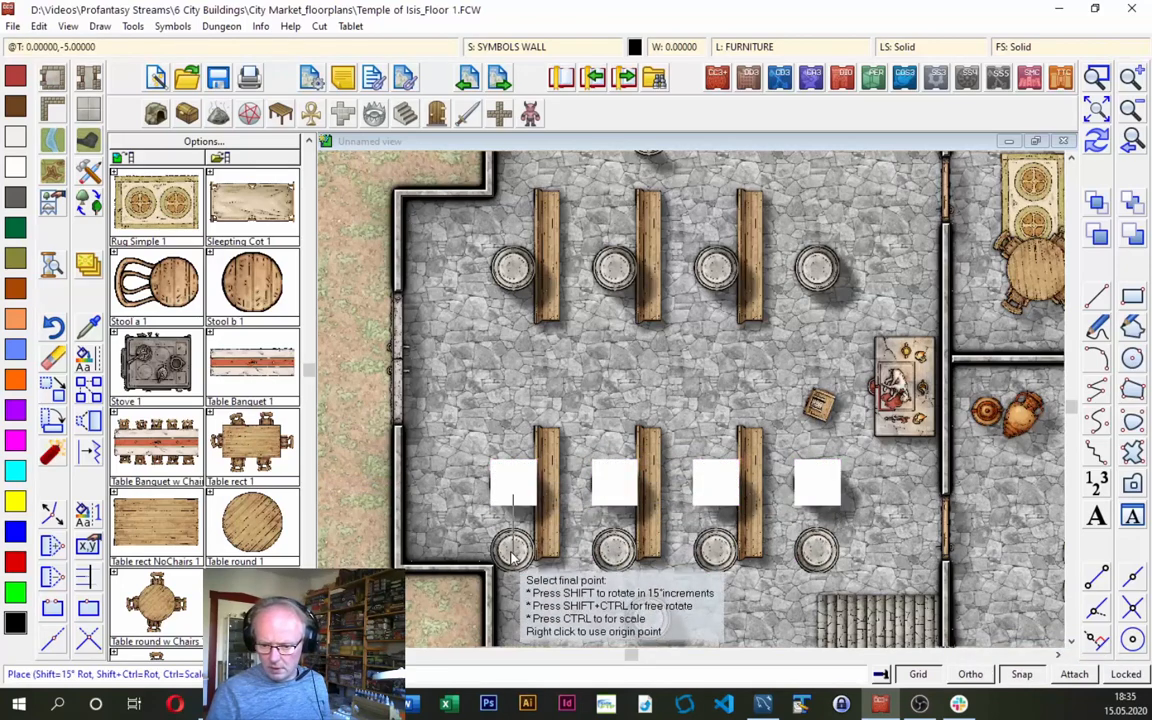
pyautogui.click(512, 558)
# Move the four columns of the hall's northern row straight north by the same distance and redraw the map.
pyautogui.press('Return')
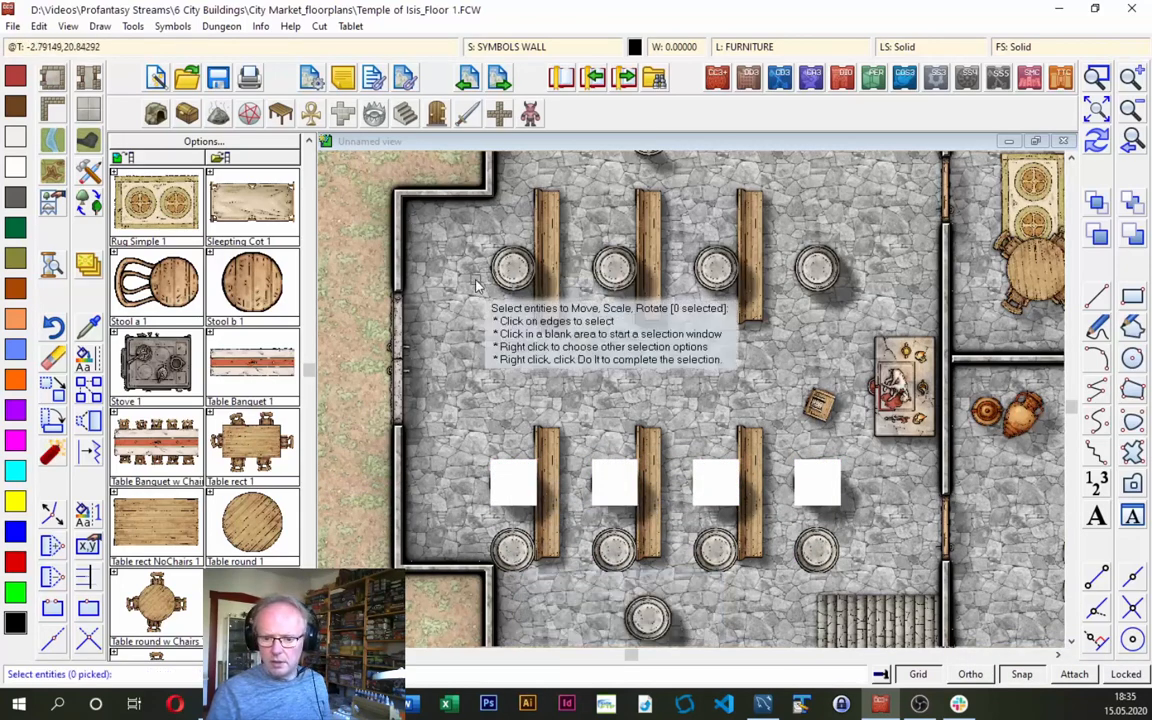
pyautogui.click(512, 266)
pyautogui.click(614, 266)
pyautogui.click(716, 266)
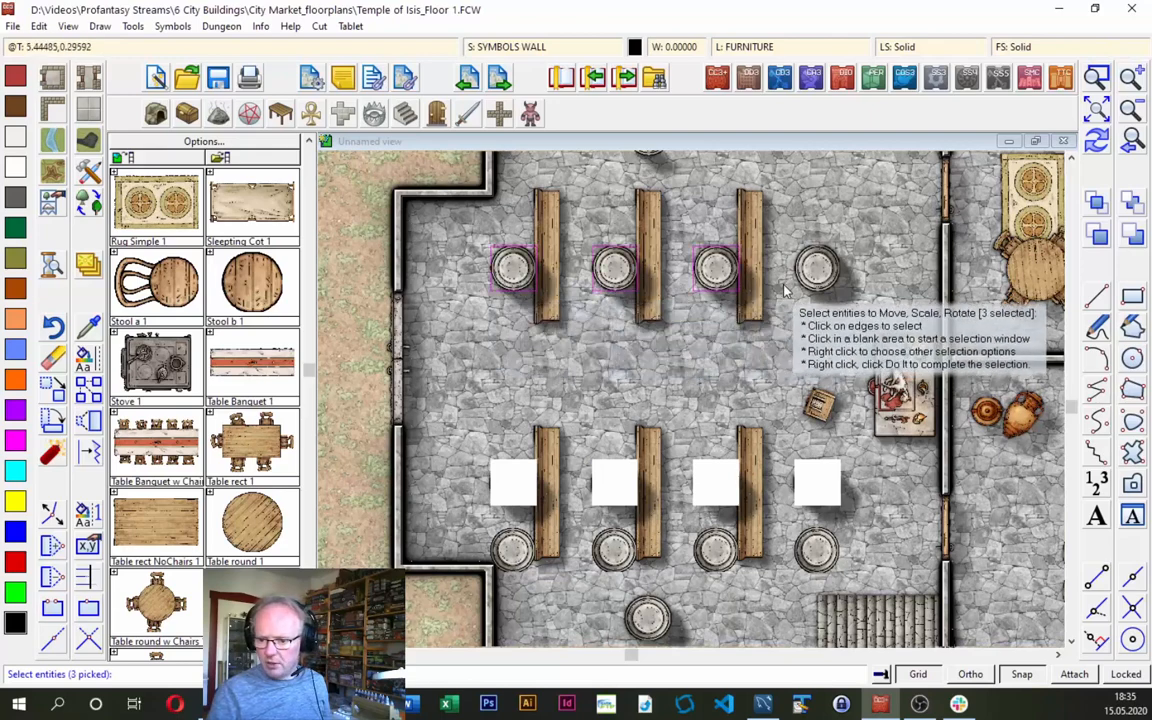
pyautogui.click(817, 266)
pyautogui.press('Return')
pyautogui.click(514, 268)
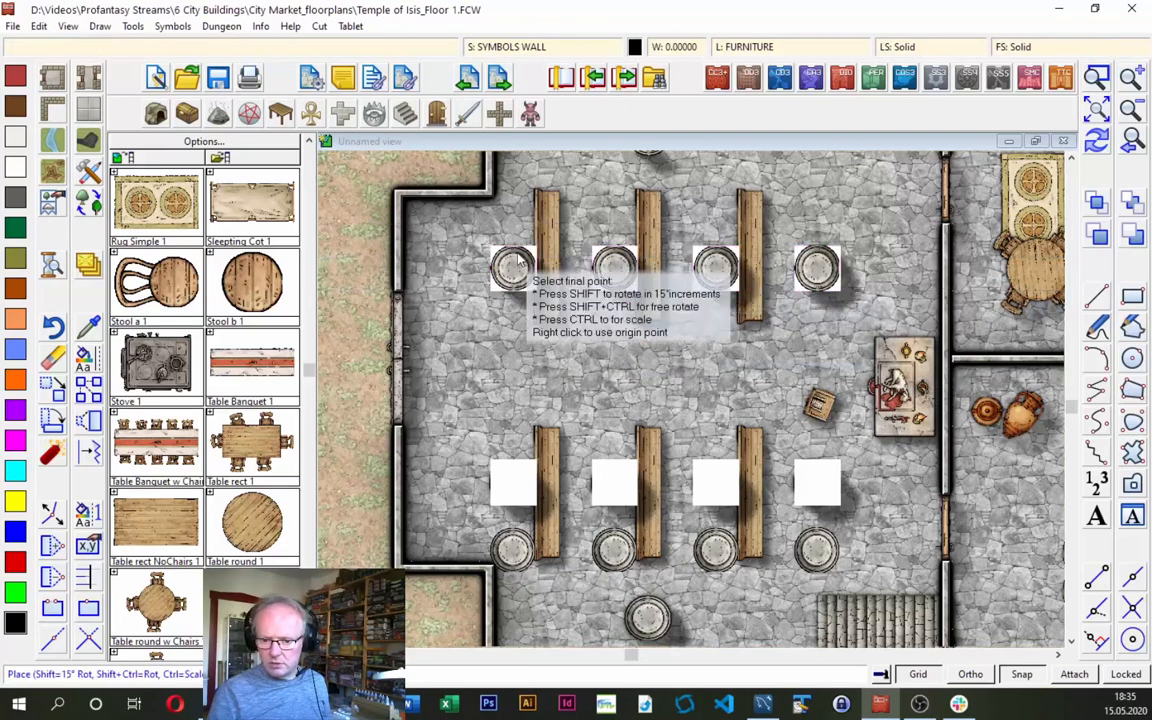
pyautogui.click(515, 205)
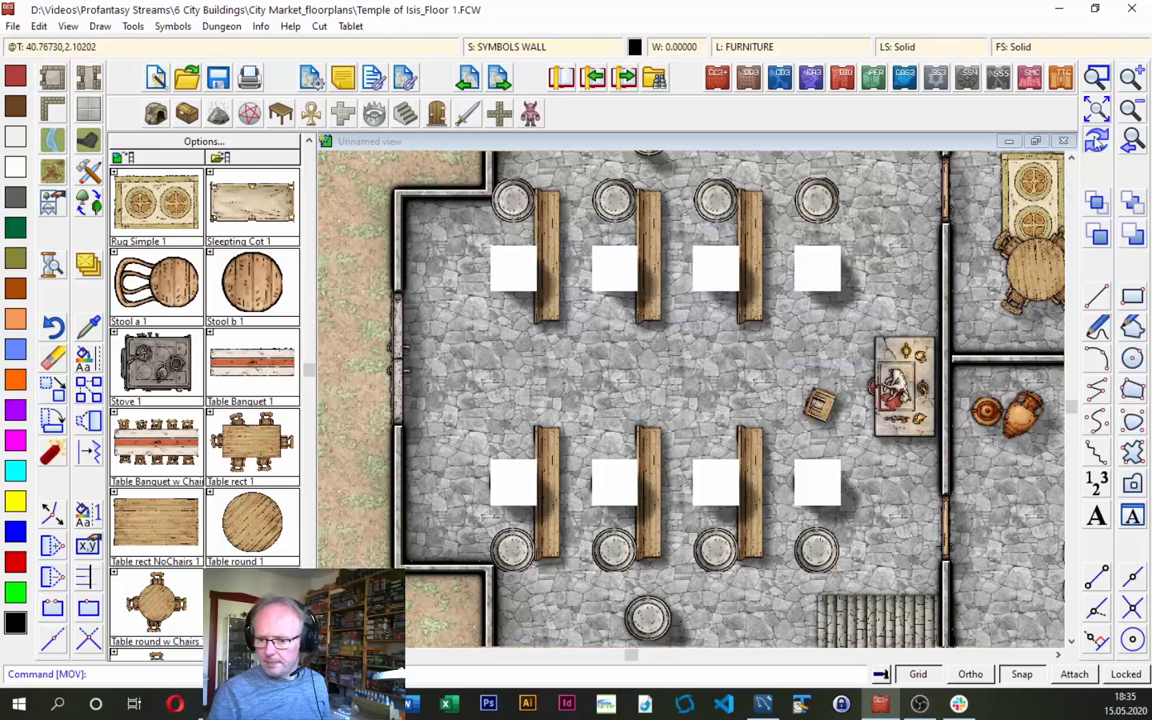
pyautogui.click(1096, 143)
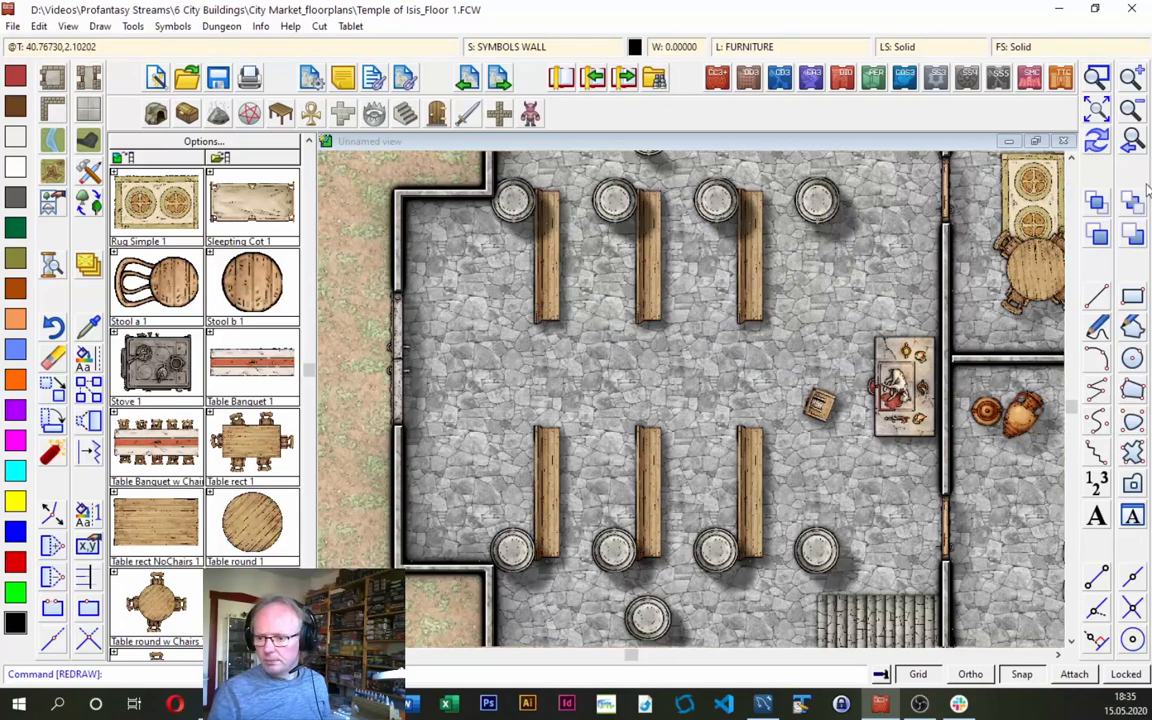
# Move the three benches of the northern row 2.5 units south, clear of the columns.
pyautogui.click(1132, 141)
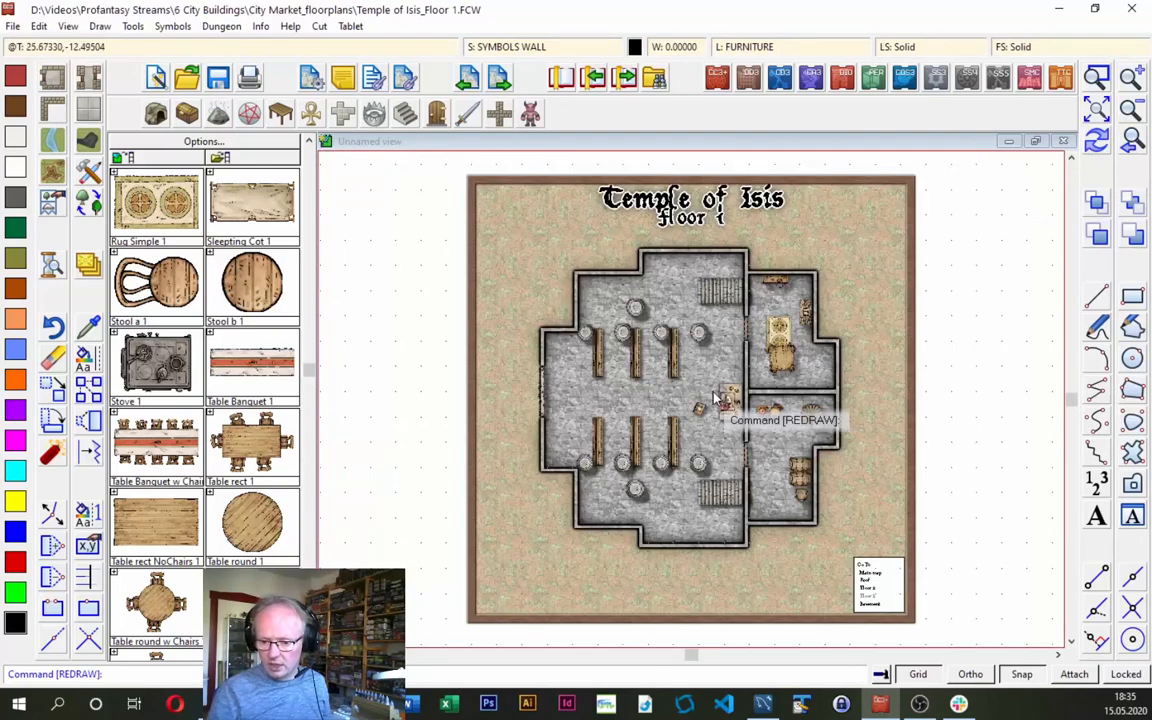
pyautogui.click(1094, 78)
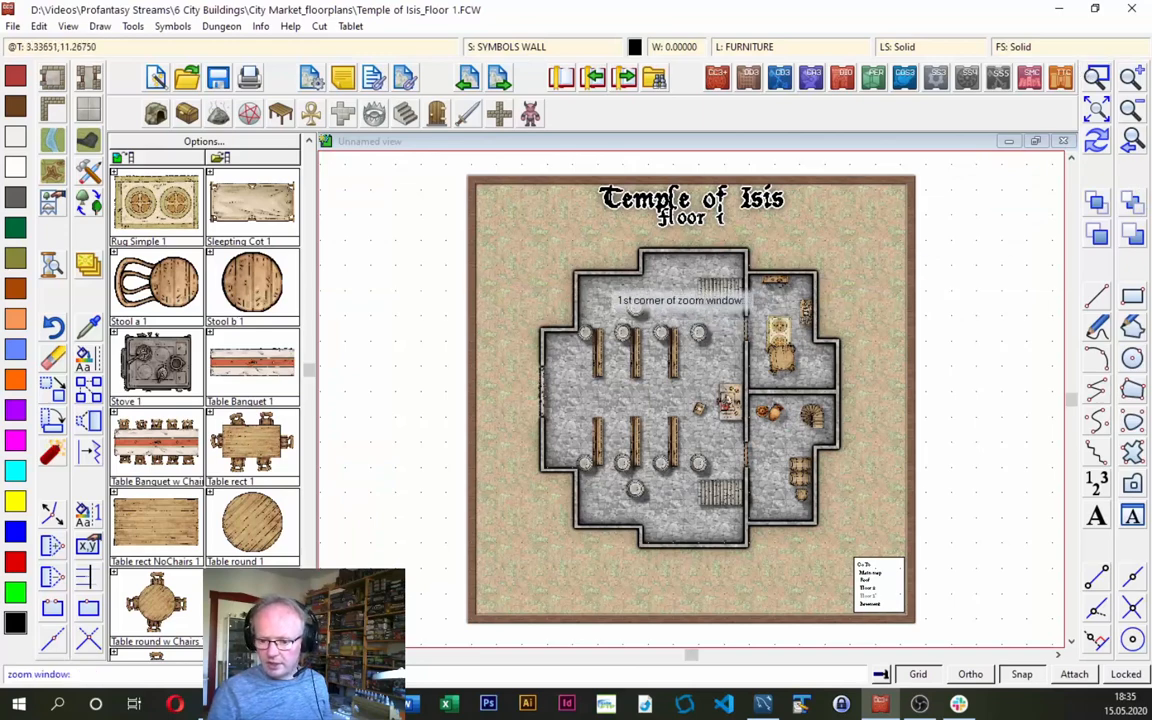
pyautogui.click(470, 280)
pyautogui.click(795, 480)
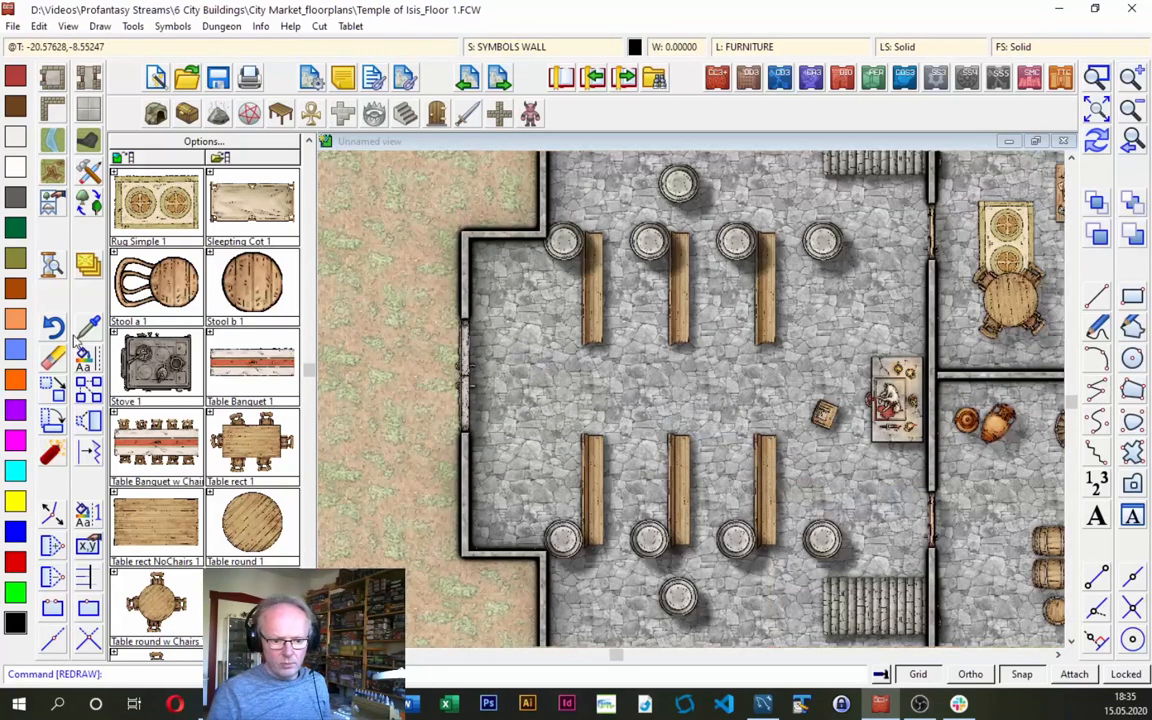
pyautogui.click(54, 392)
pyautogui.click(547, 308)
pyautogui.click(790, 366)
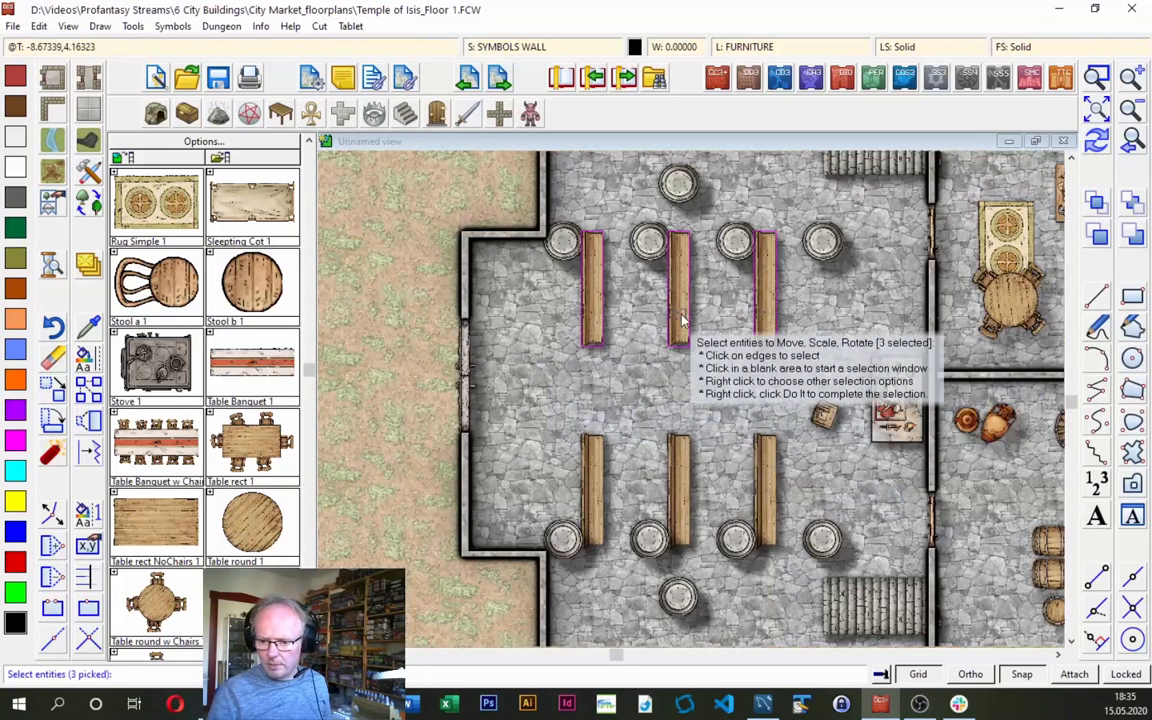
pyautogui.rightClick(683, 320)
pyautogui.click(680, 321)
pyautogui.click(680, 319)
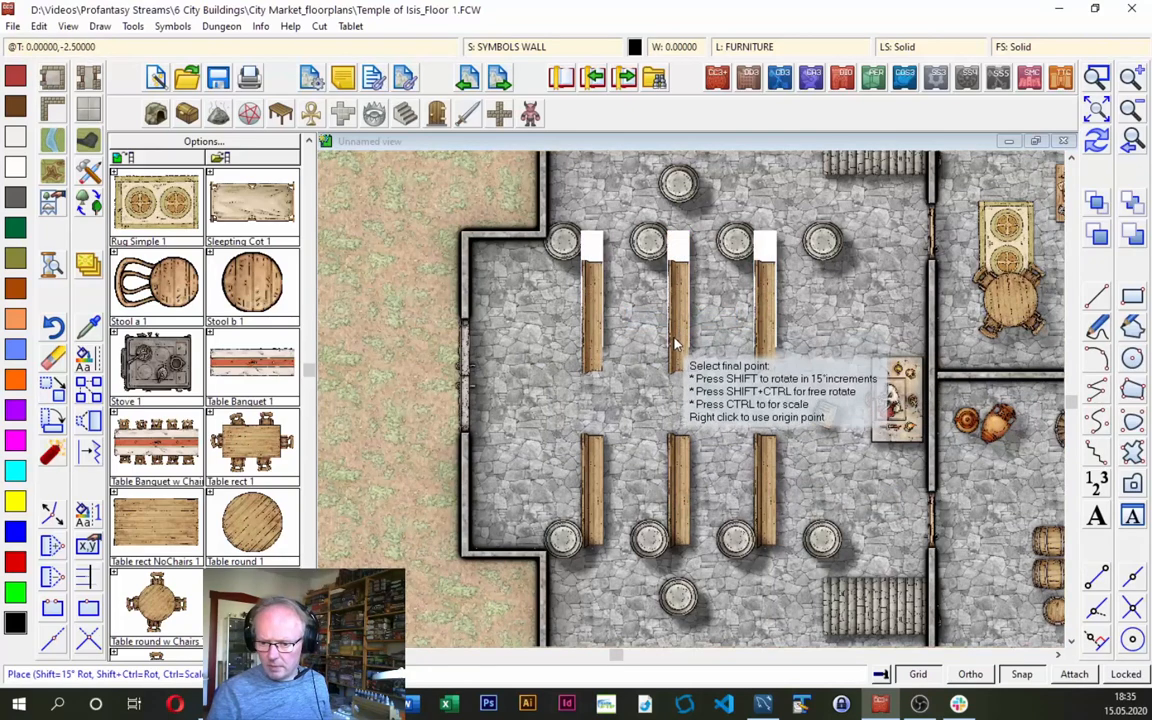
pyautogui.click(677, 345)
# Move the three benches of the southern row north by the same distance and redraw the map.
pyautogui.rightClick(672, 356)
pyautogui.click(563, 425)
pyautogui.click(778, 465)
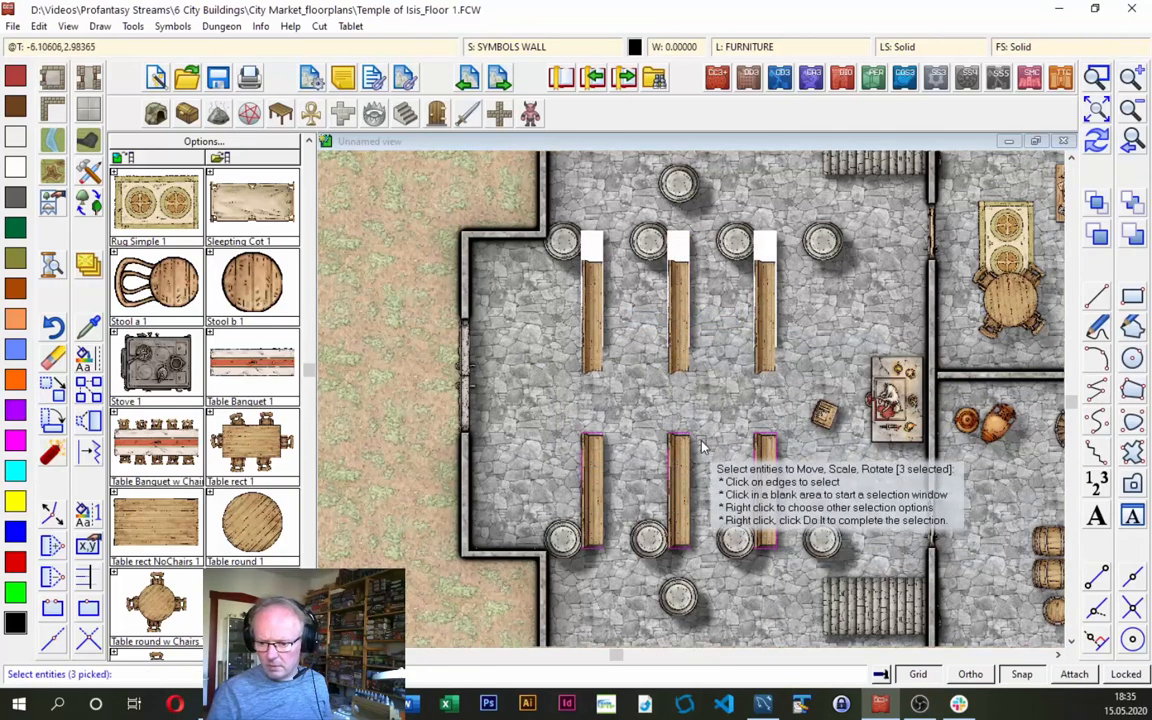
pyautogui.rightClick(665, 404)
pyautogui.click(675, 411)
pyautogui.click(680, 466)
pyautogui.click(680, 438)
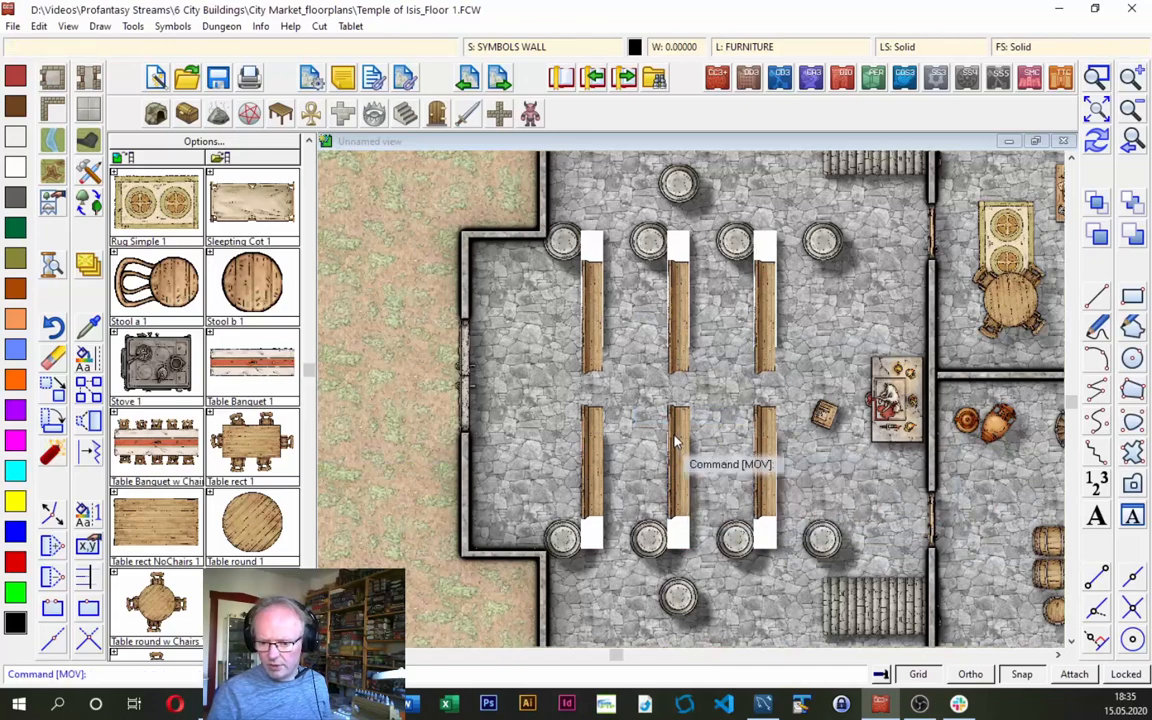
pyautogui.click(1096, 144)
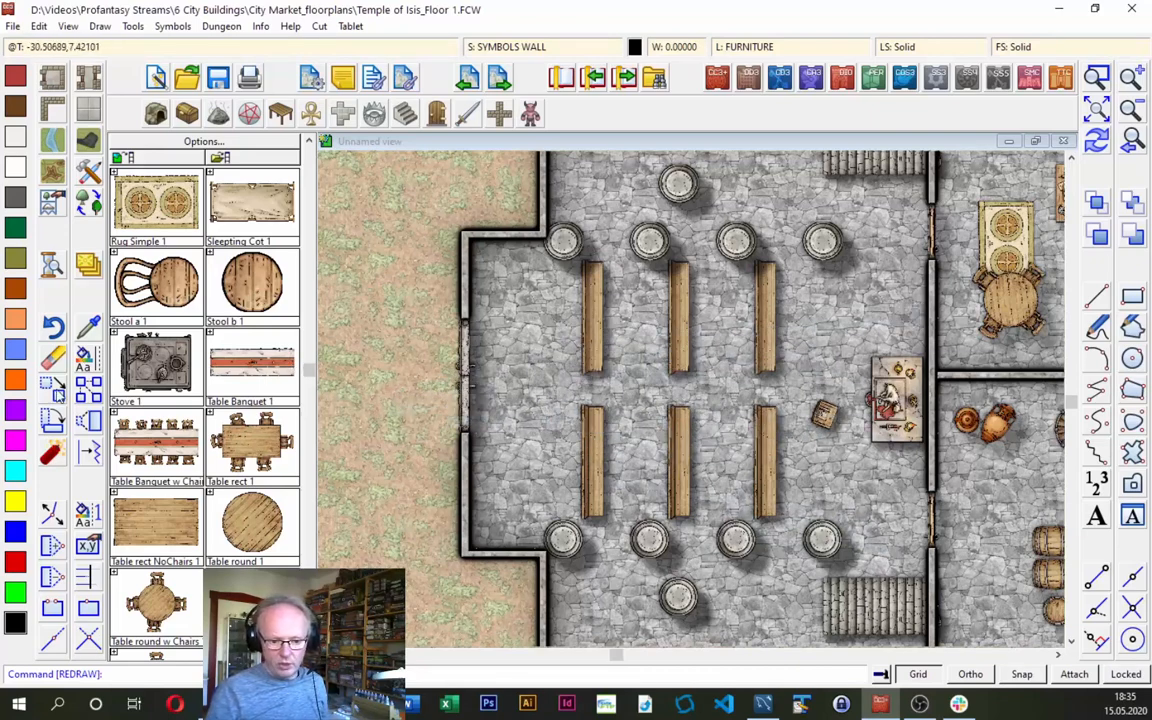
# Turn on Ortho and move the three southern benches slightly south to widen the central aisle.
pyautogui.click(58, 395)
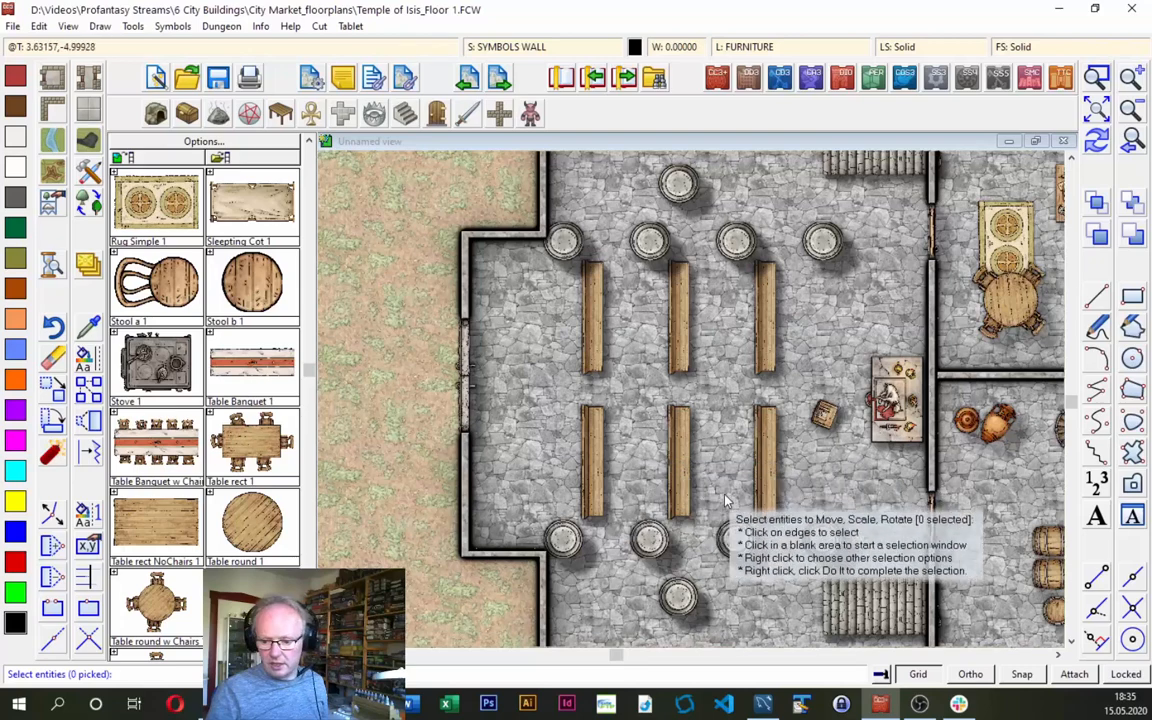
pyautogui.click(968, 679)
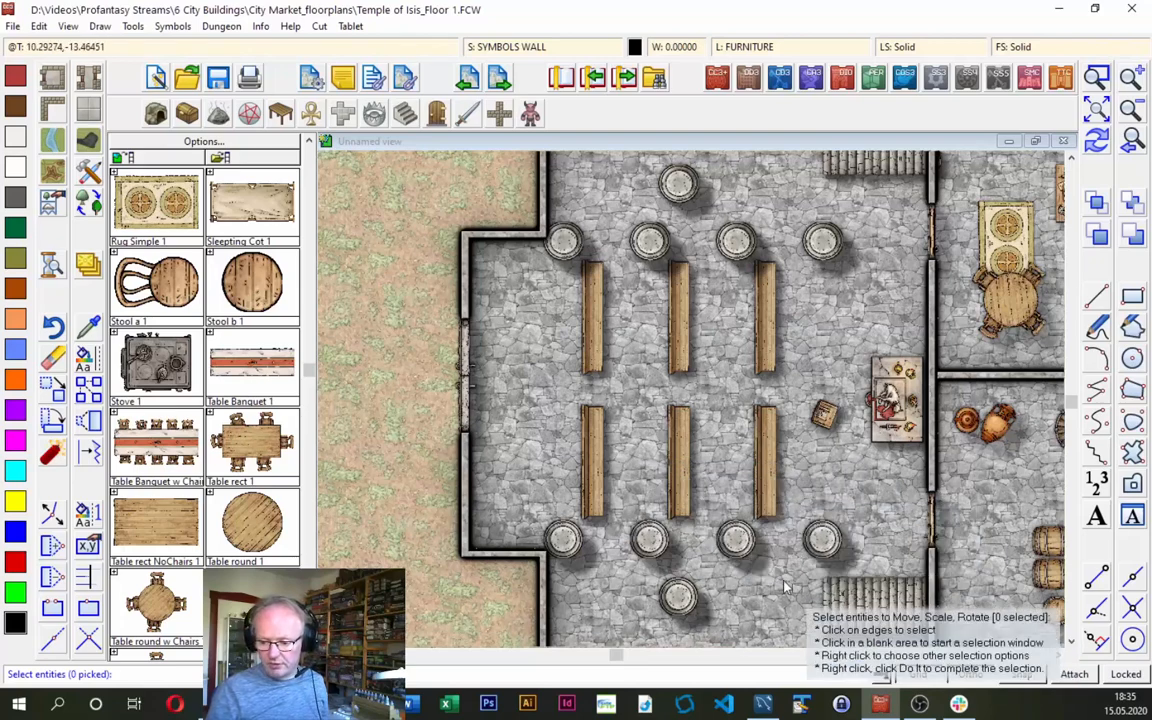
pyautogui.click(548, 413)
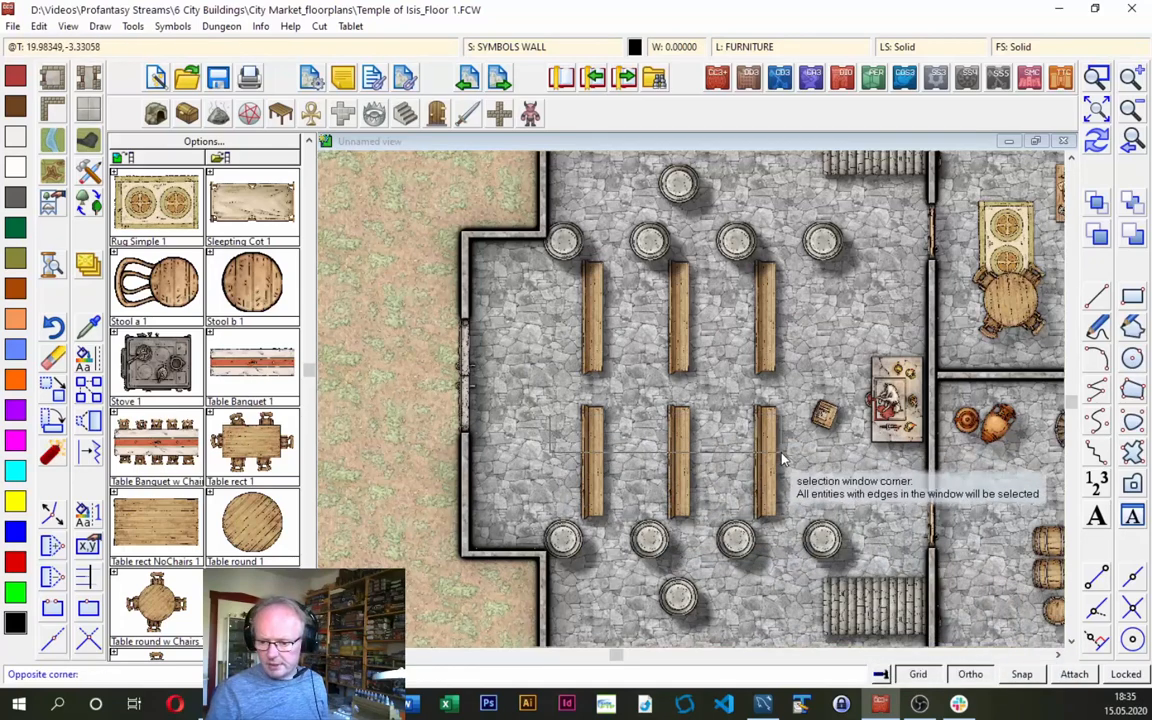
pyautogui.click(720, 380)
pyautogui.rightClick(597, 393)
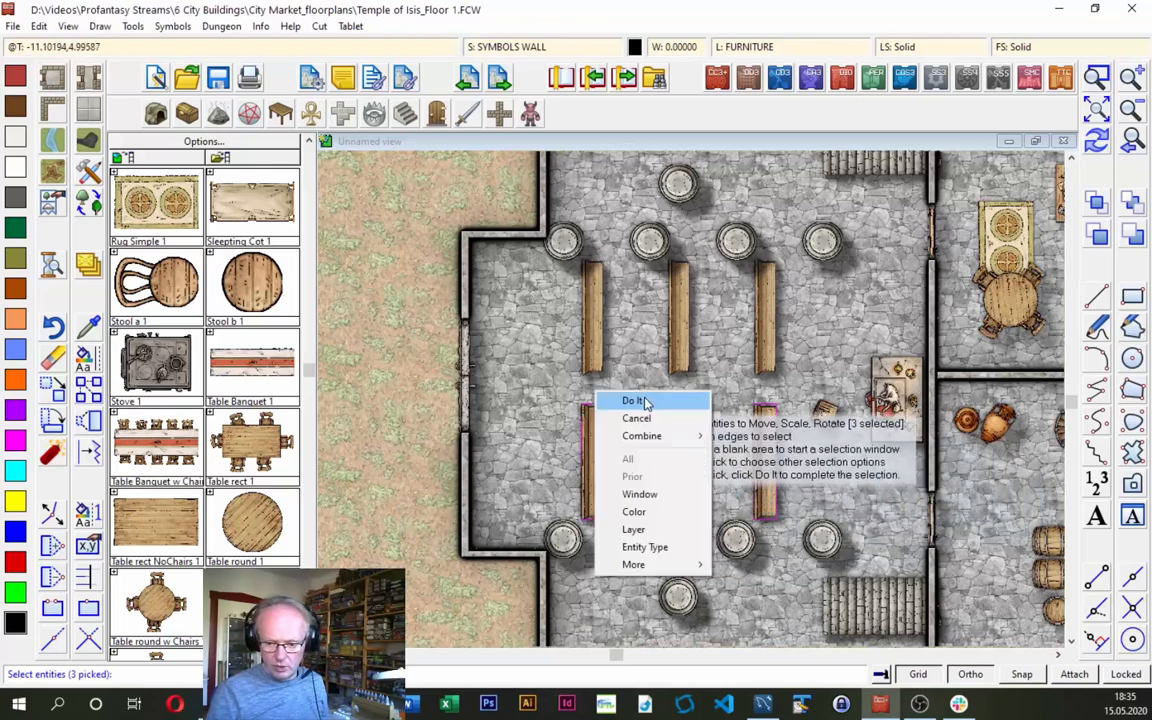
pyautogui.click(645, 402)
pyautogui.click(670, 420)
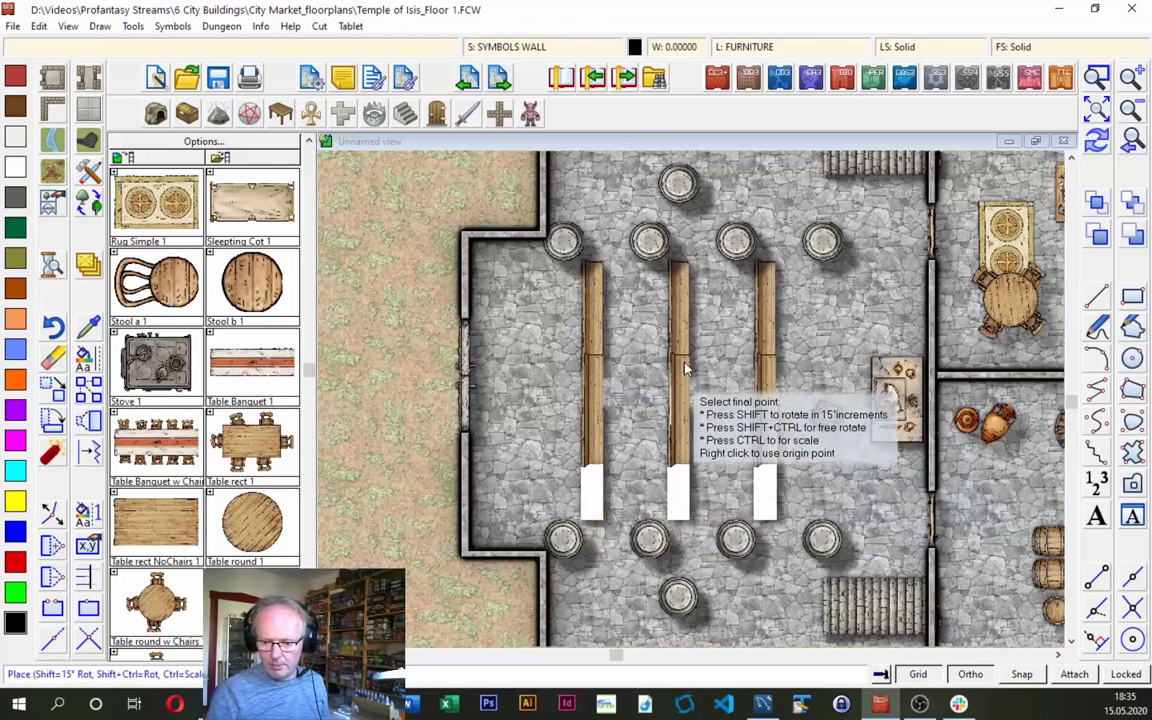
pyautogui.click(678, 446)
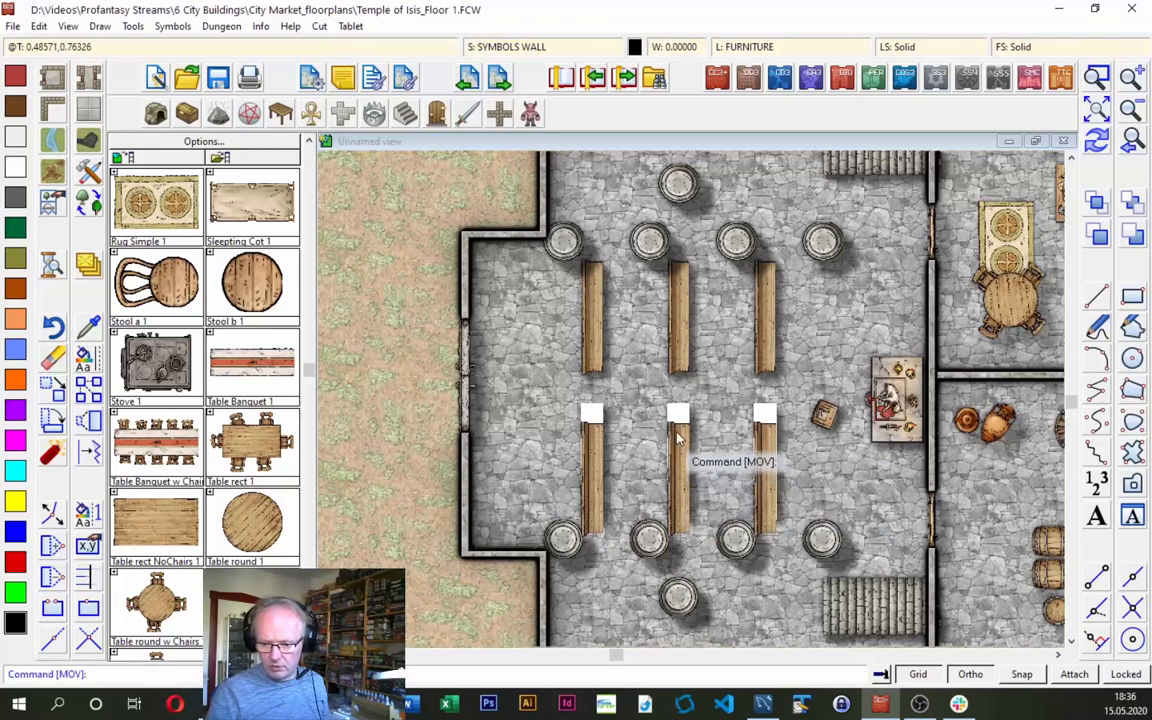
# Move the three northern benches slightly north, matching the spacing of the southern row.
pyautogui.rightClick(567, 350)
pyautogui.click(572, 351)
pyautogui.click(757, 368)
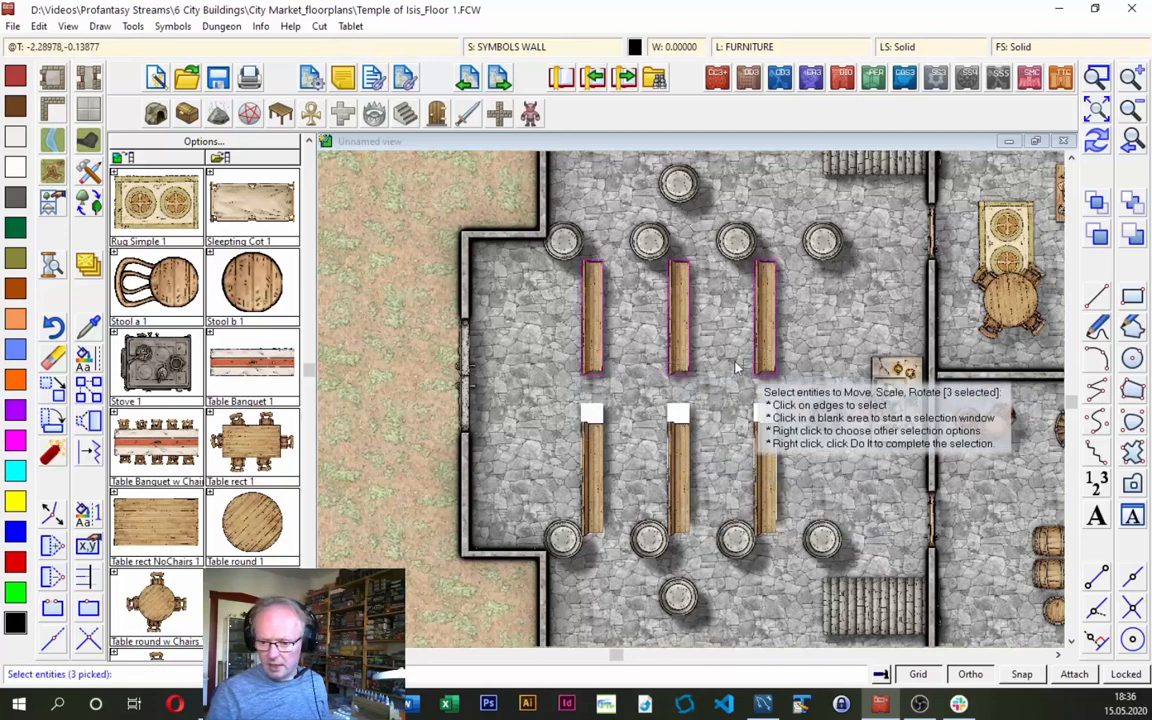
pyautogui.rightClick(631, 338)
pyautogui.click(685, 351)
pyautogui.click(682, 358)
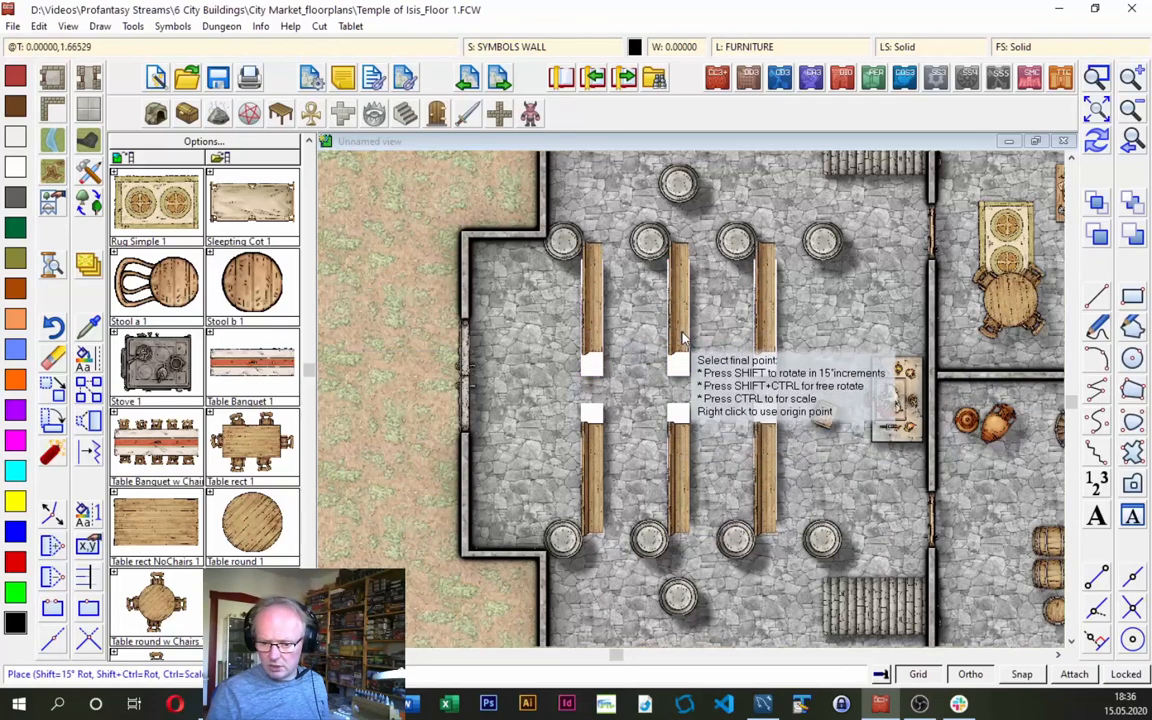
pyautogui.click(683, 345)
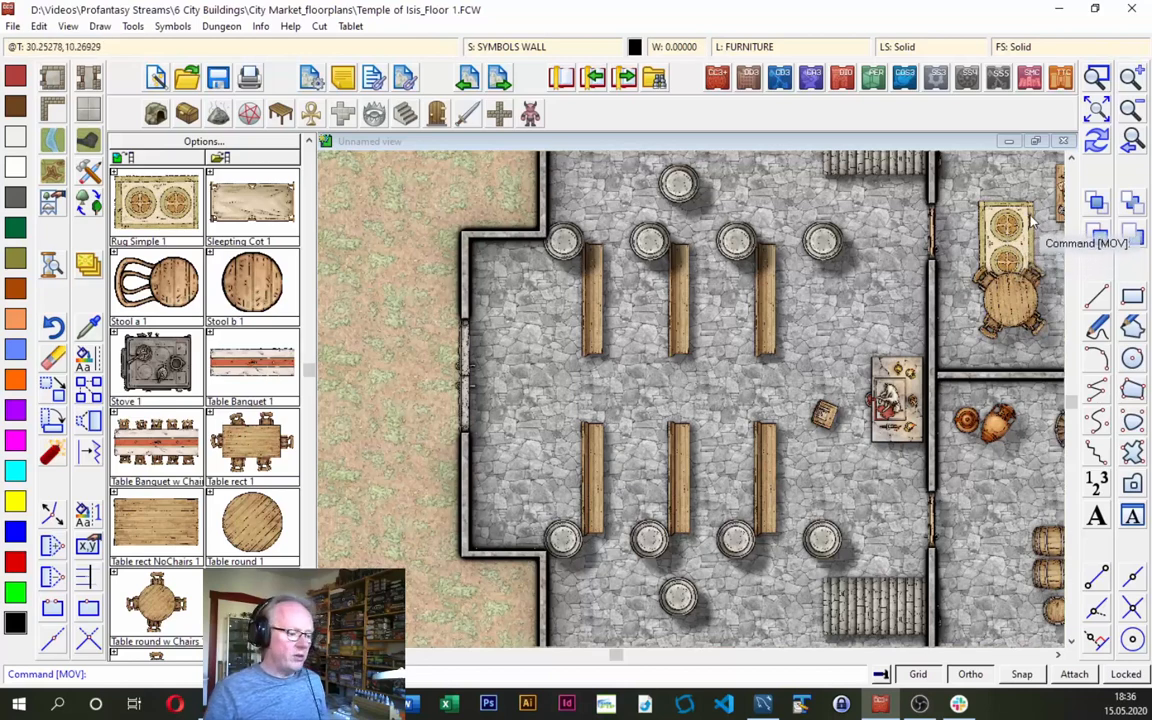
pyautogui.click(1131, 143)
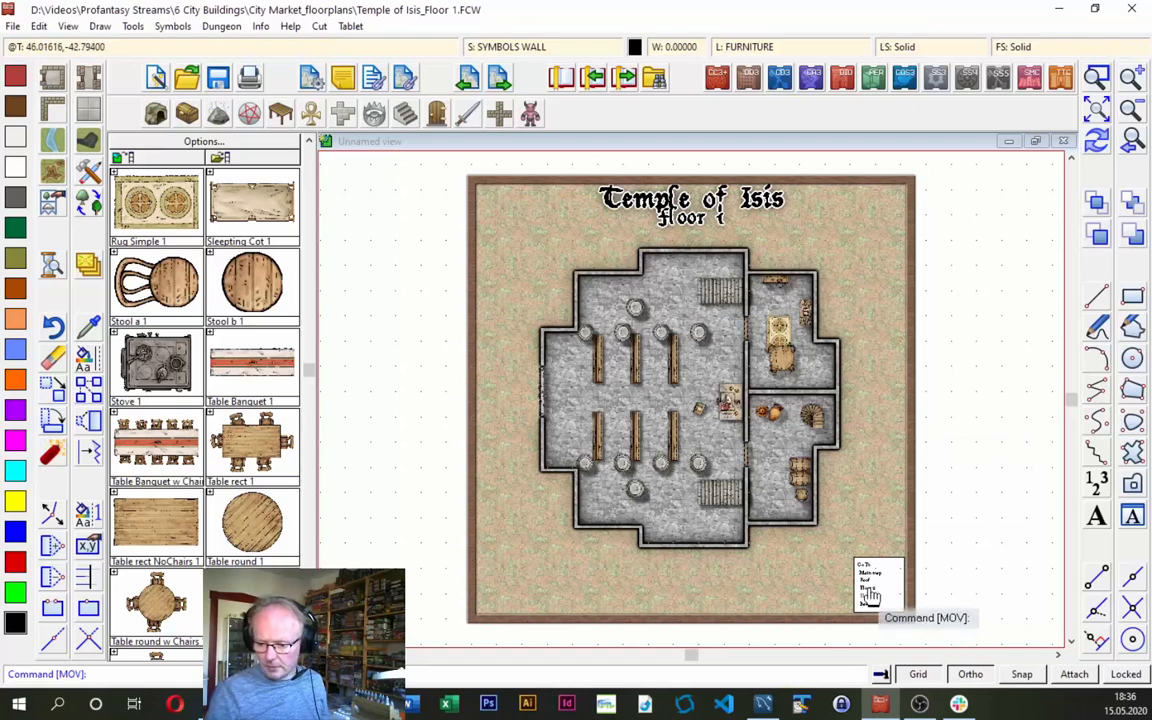
pyautogui.hotkey('ctrl', 'o')
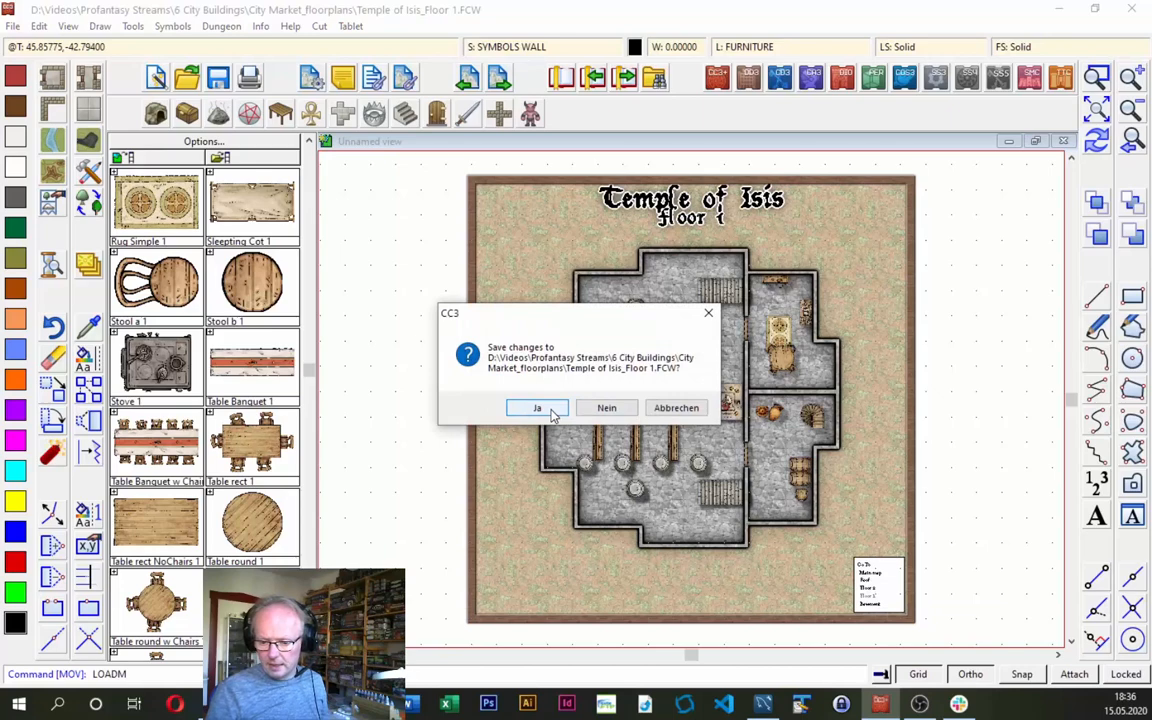
pyautogui.click(657, 414)
pyautogui.click(647, 412)
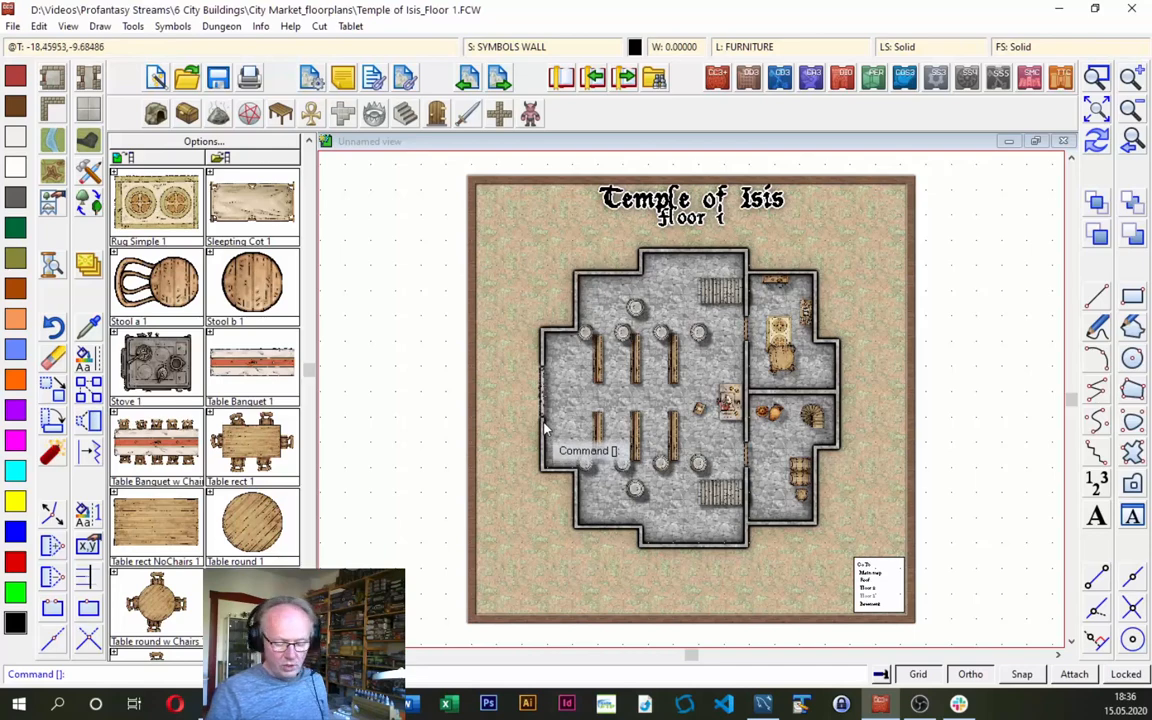
# Copy the two straight staircases at the hall's east side to the clipboard and set the clipboard origin.
pyautogui.hotkey('ctrl', 'c')
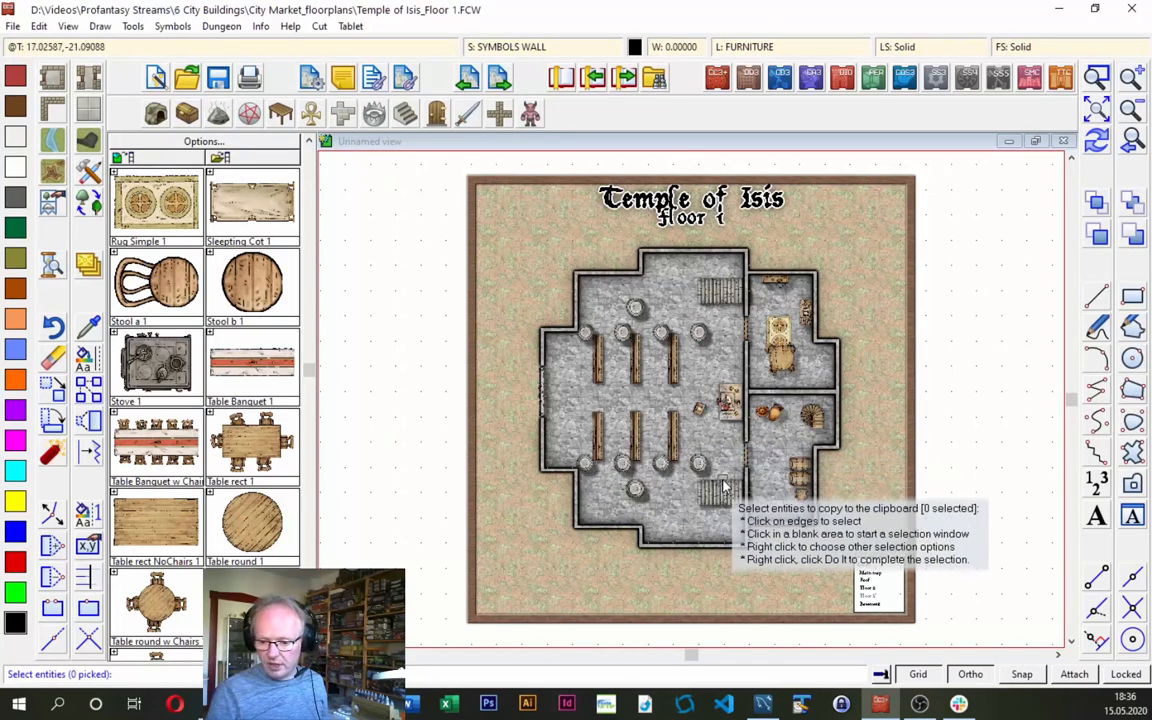
pyautogui.click(725, 490)
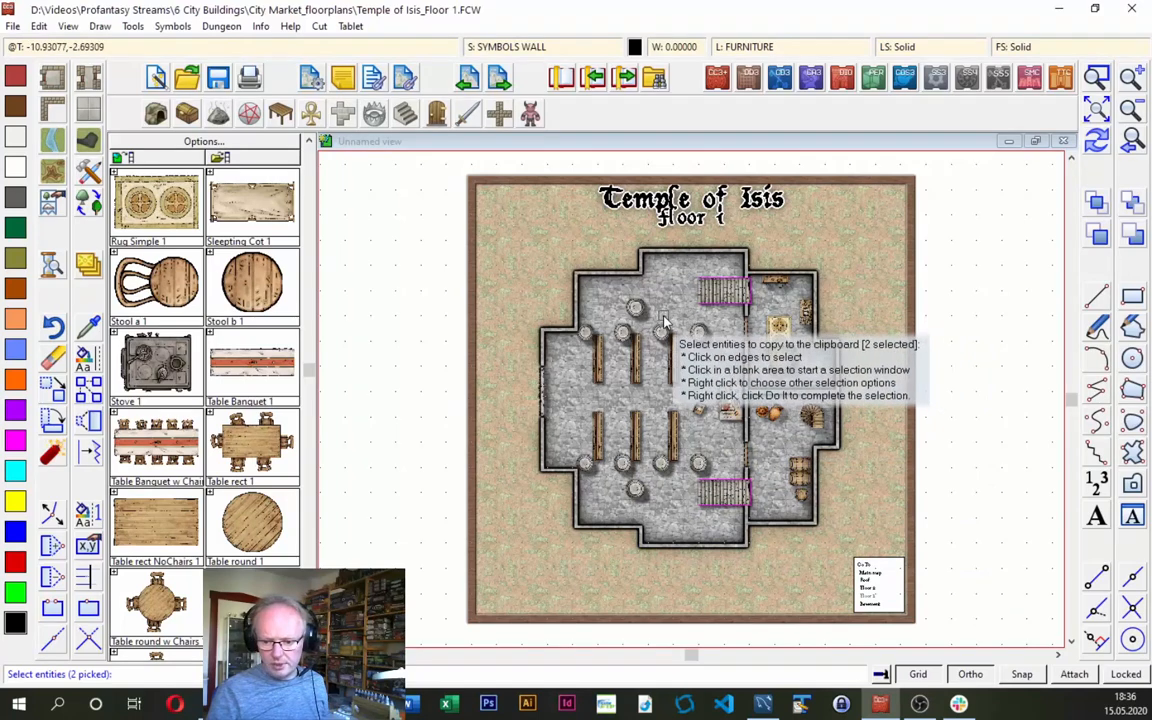
pyautogui.press('d')
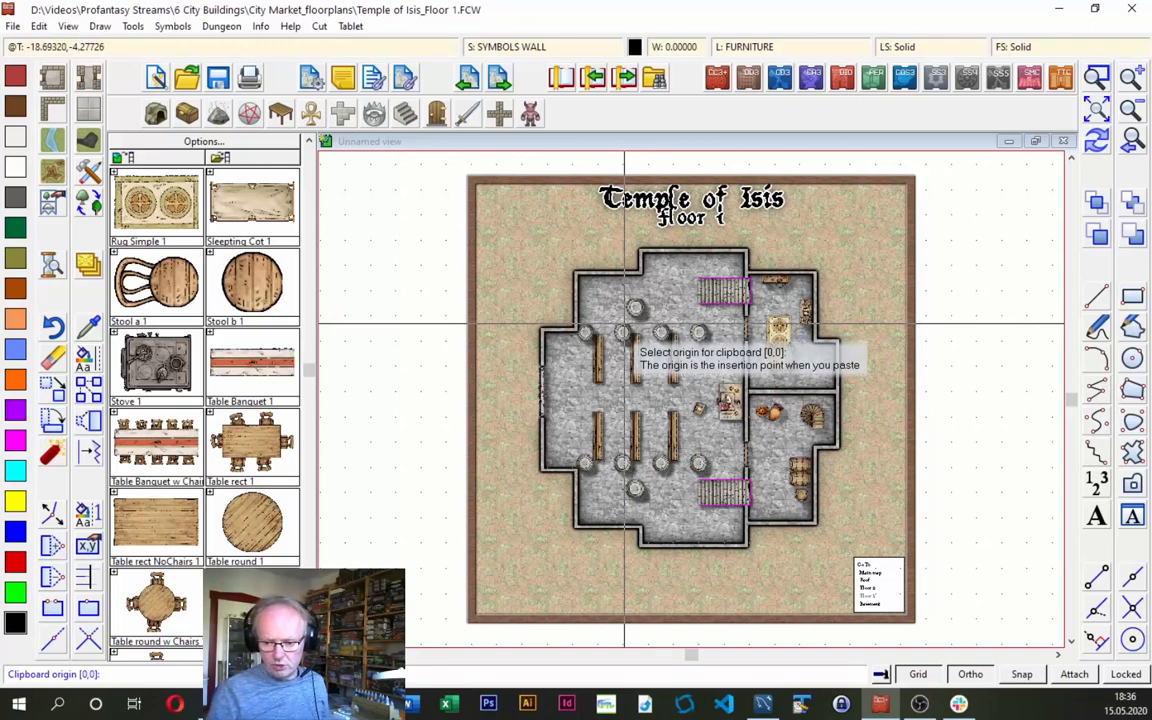
pyautogui.click(623, 323)
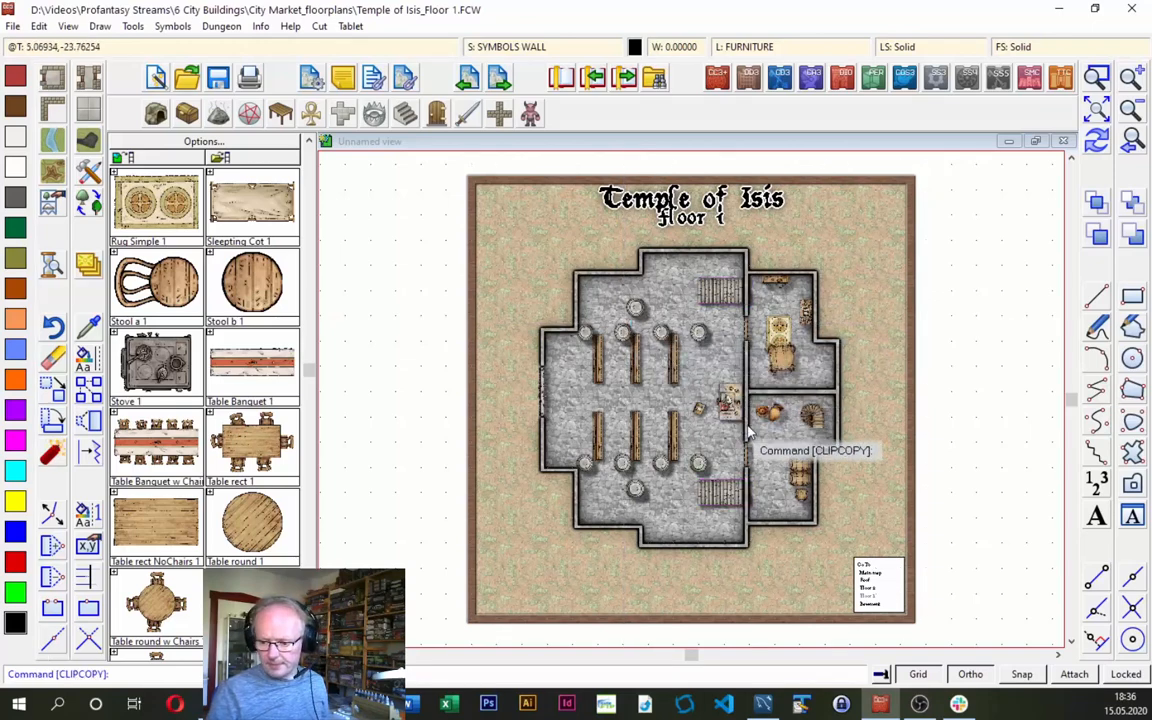
# Follow the Go To link on the map to open the Floor 2 floorplan.
pyautogui.hotkey('ctrl', 'o')
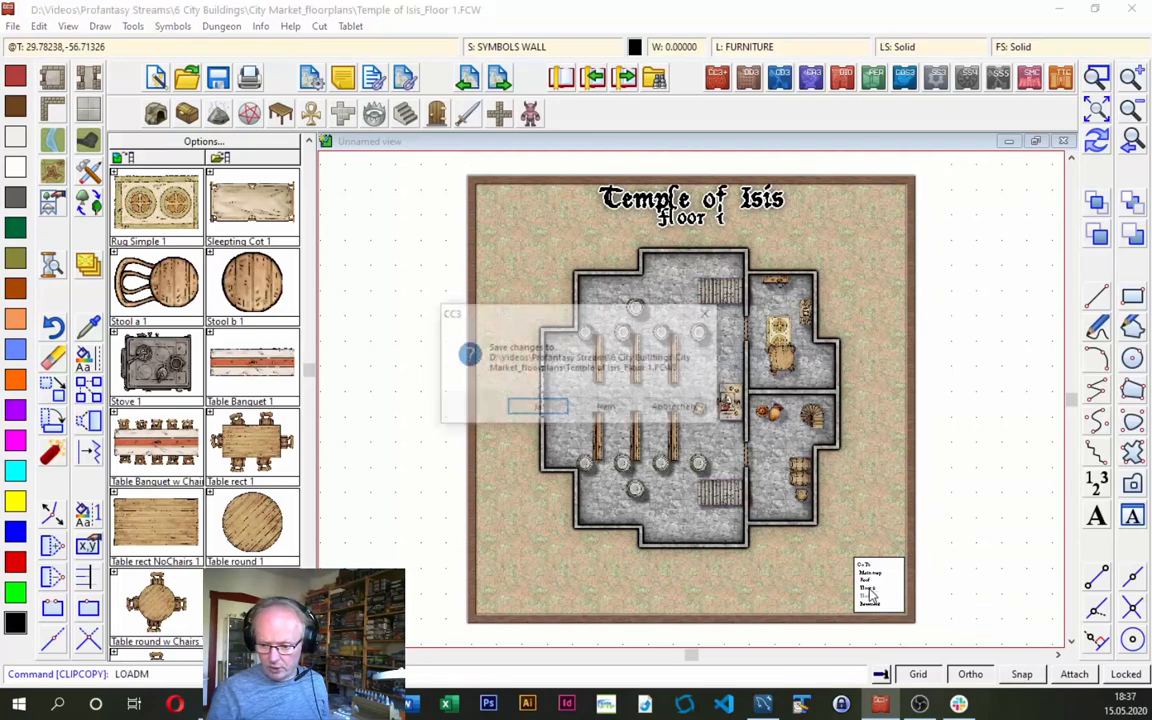
# Save the Floor 1 map and paste the copied pair of stairs into the Floor 2 map, matching their Floor 1 position.
pyautogui.click(549, 411)
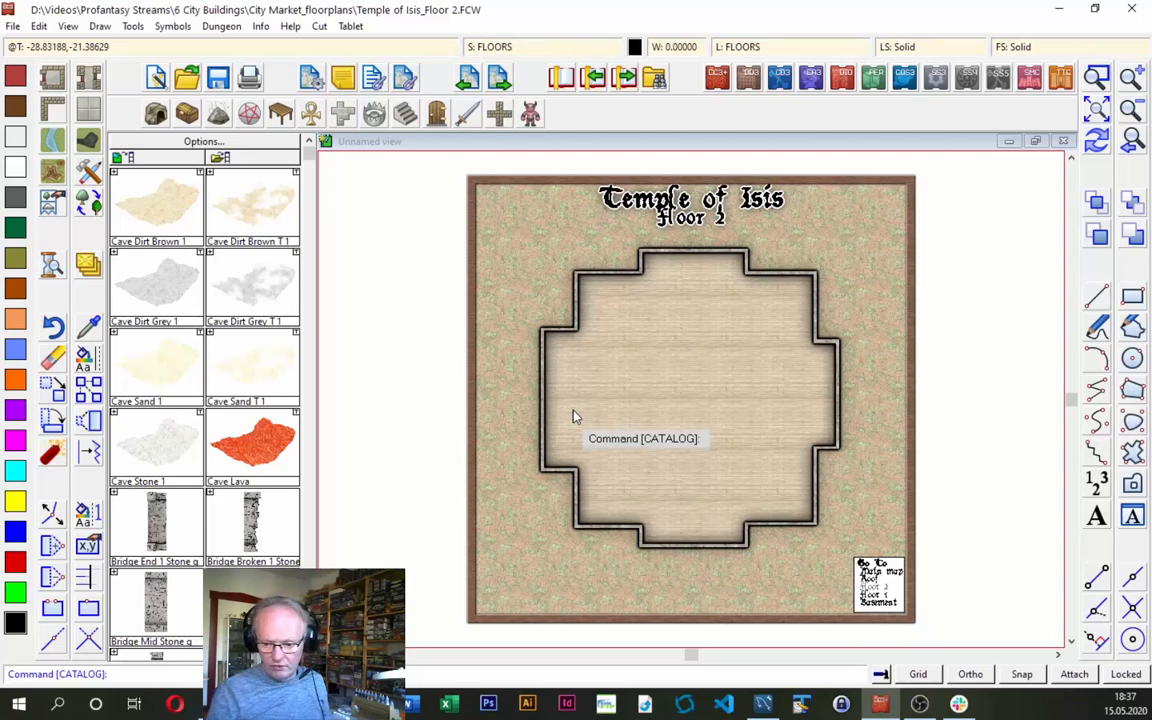
pyautogui.hotkey('ctrl', 'v')
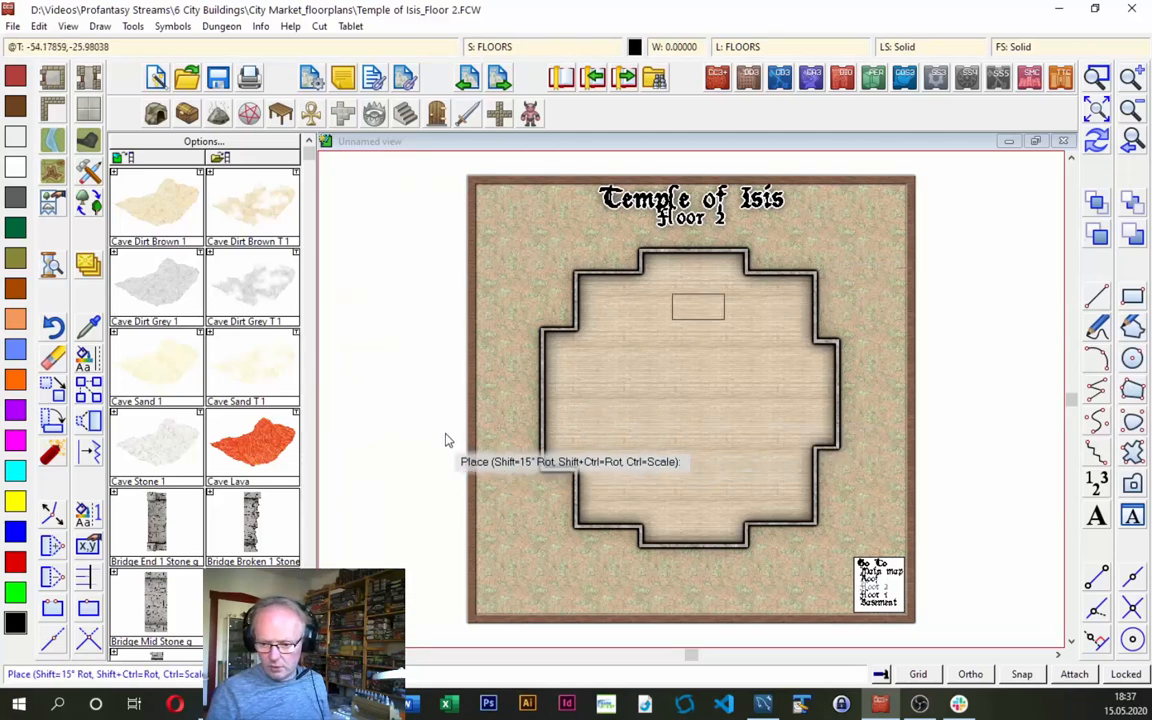
pyautogui.click(491, 611)
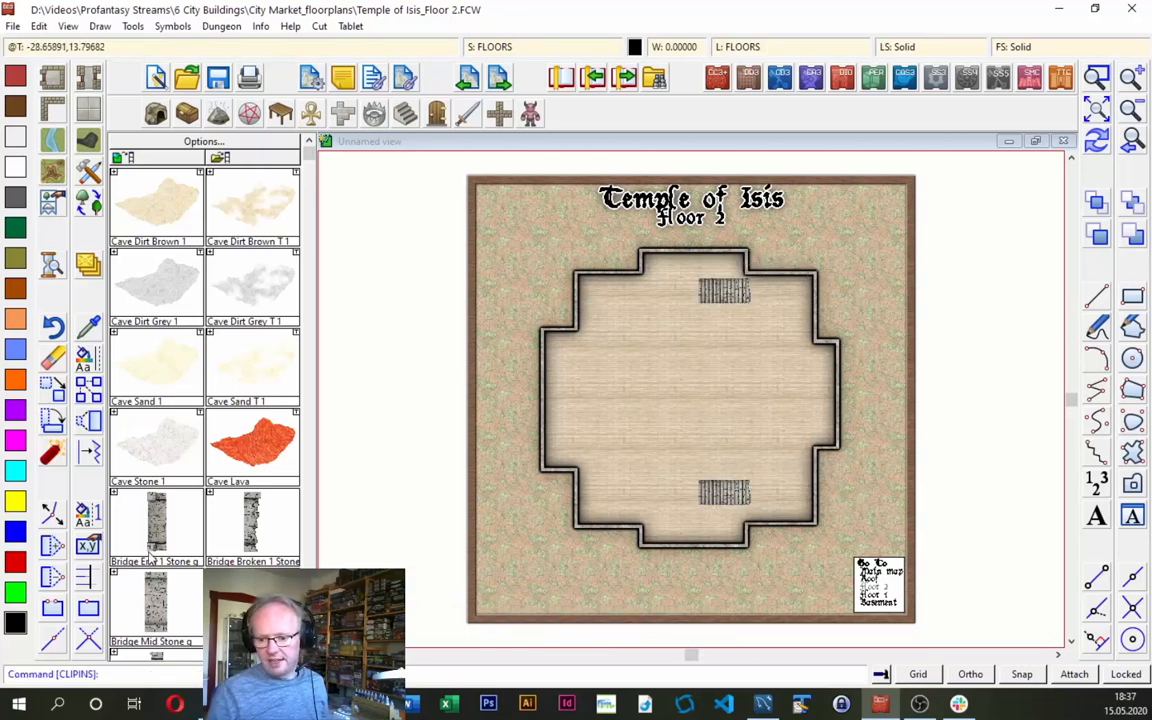
pyautogui.click(1097, 143)
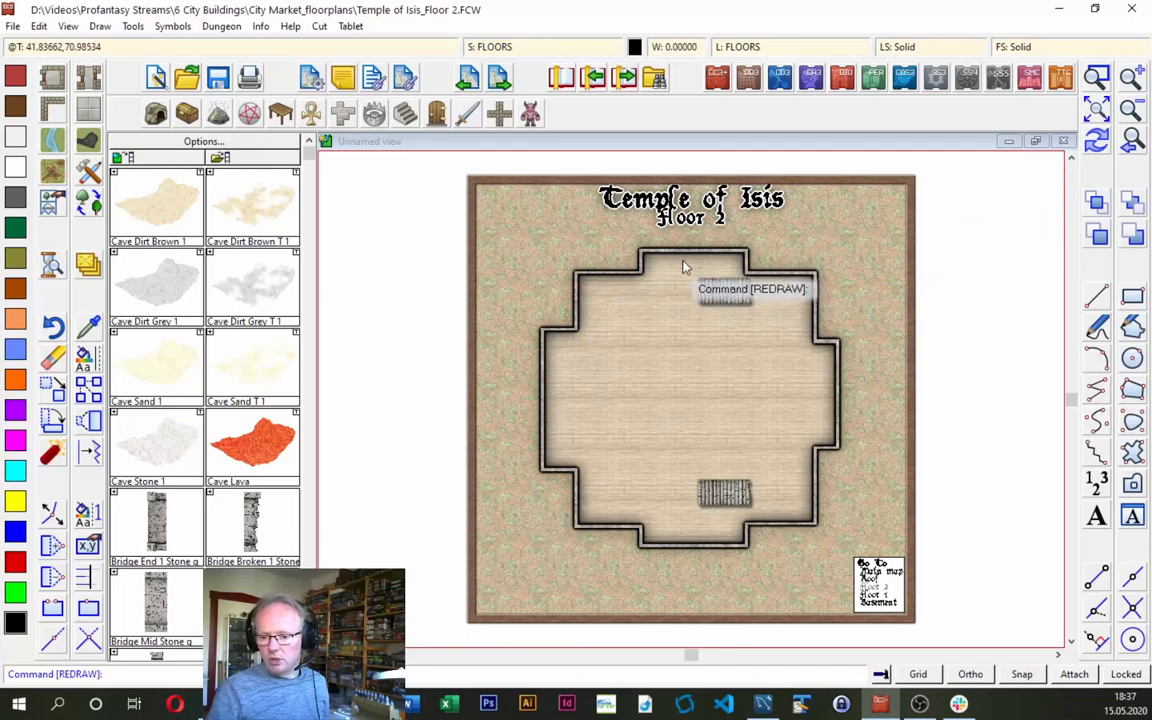
# List the properties of the Floor 2 floor and outer wall polygons to check the wall's fill style and line width.
pyautogui.click(260, 26)
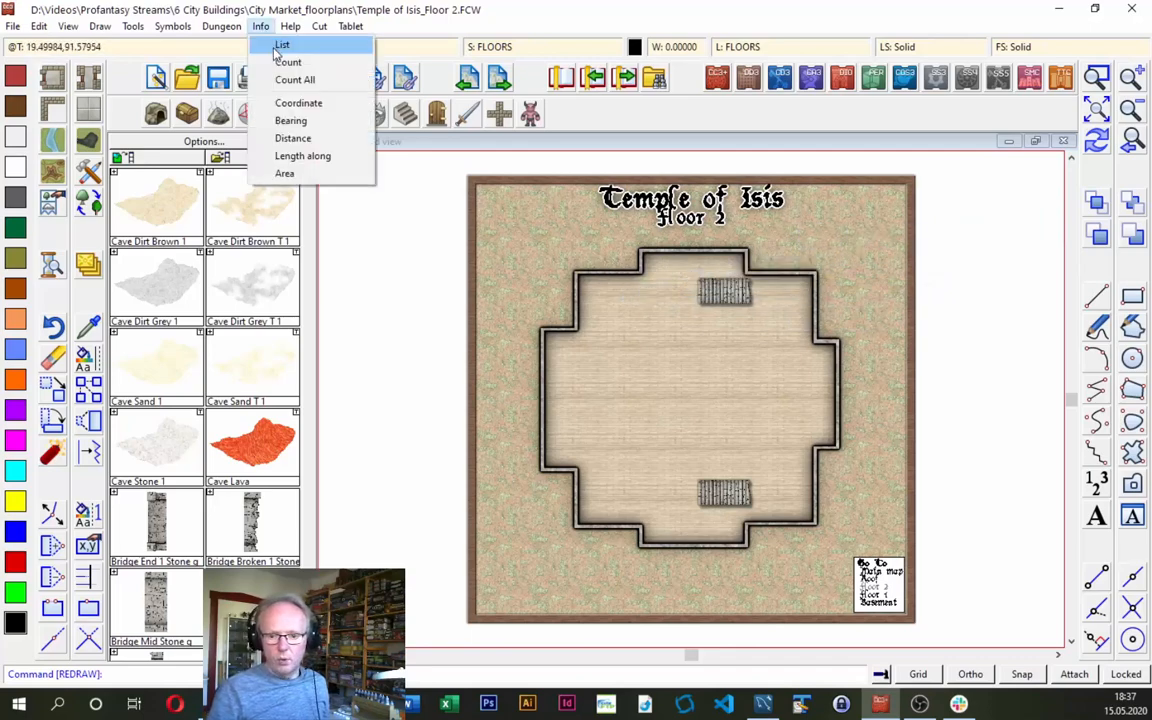
pyautogui.click(280, 44)
pyautogui.click(699, 251)
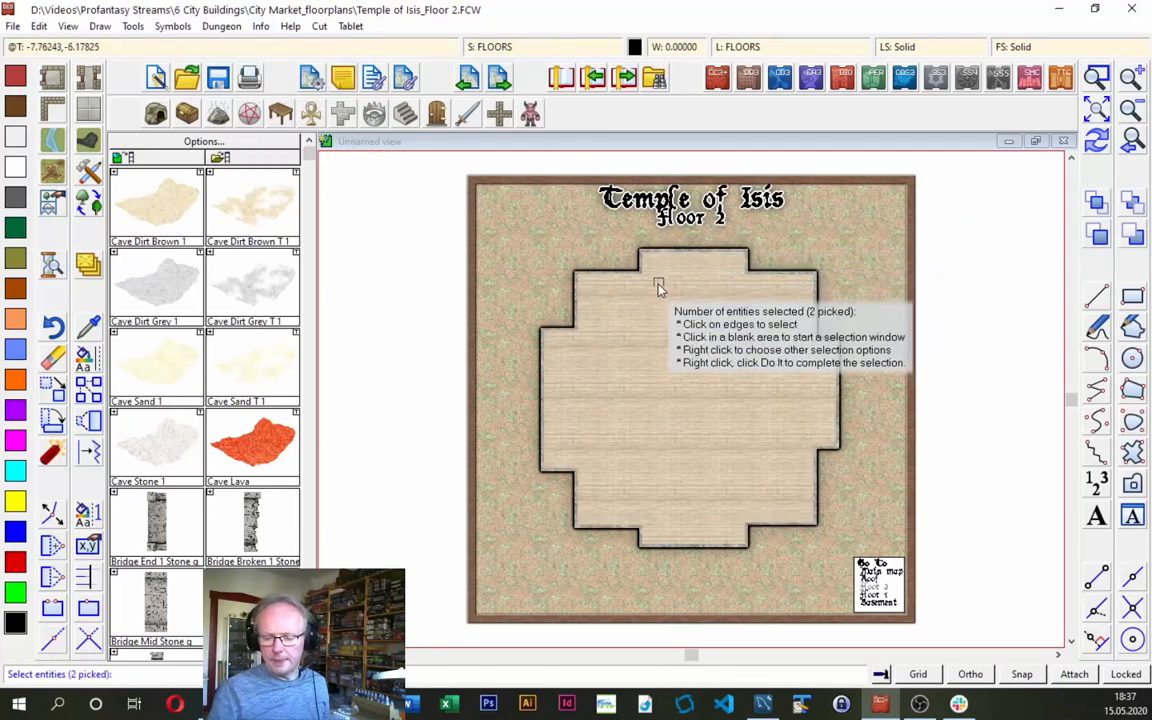
pyautogui.rightClick(655, 286)
pyautogui.click(655, 290)
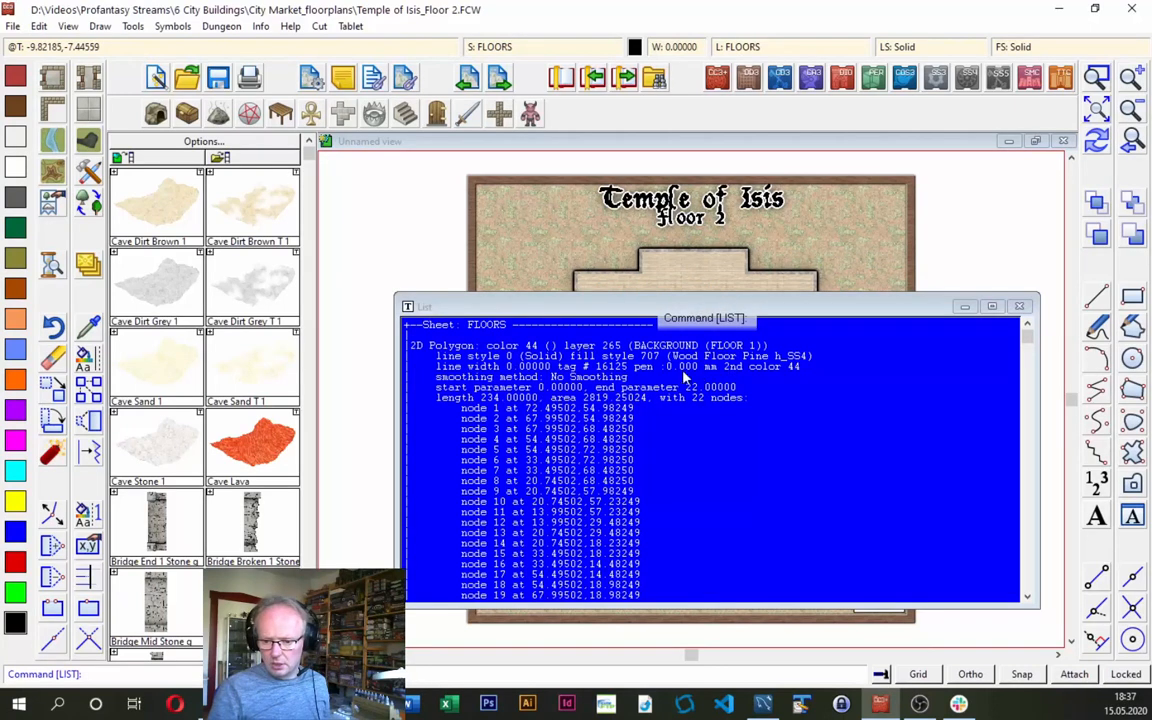
pyautogui.scroll(-8, 866, 460)
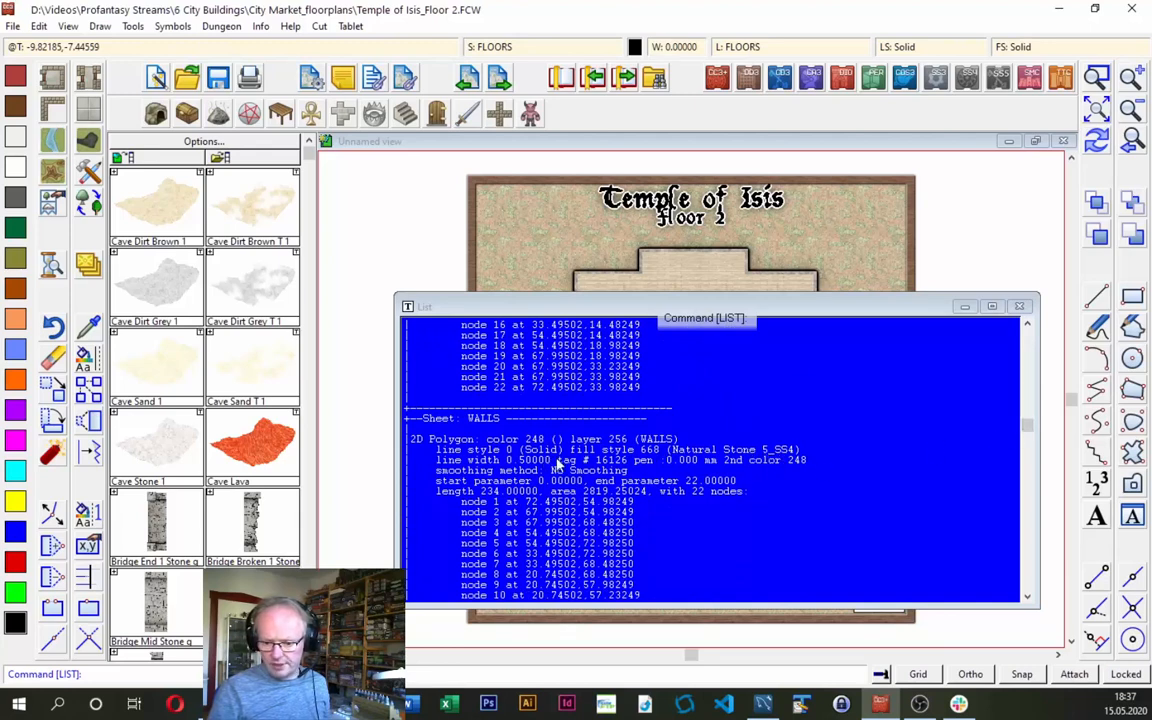
pyautogui.click(1019, 306)
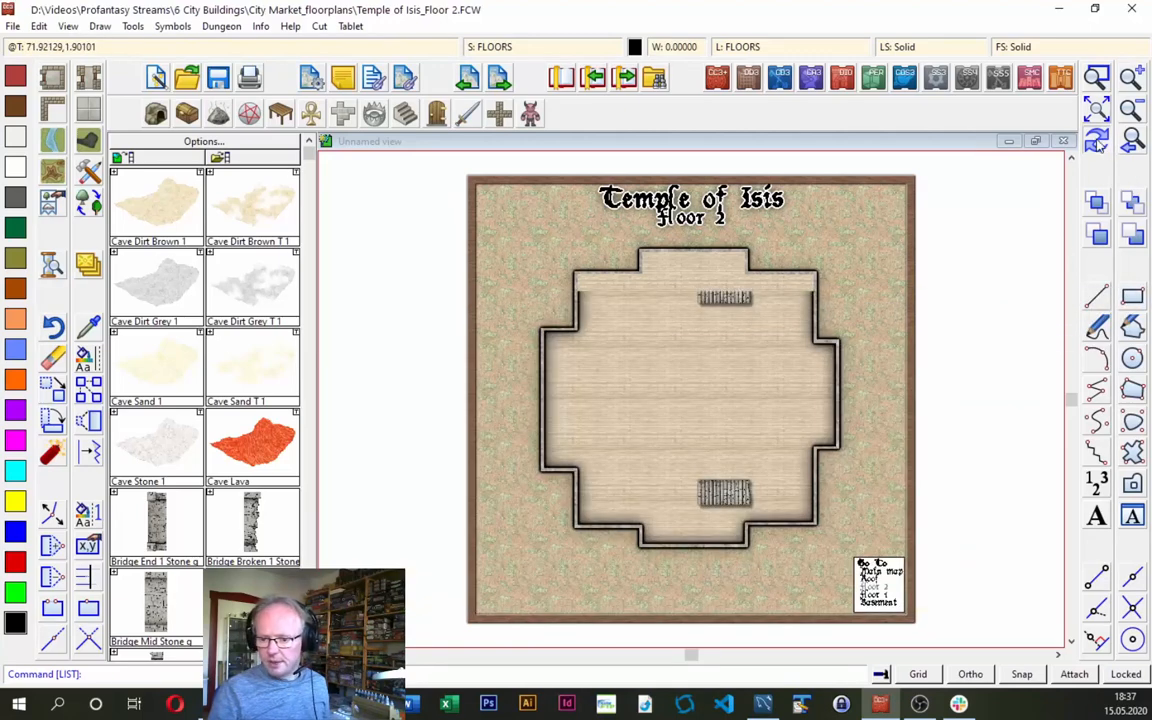
pyautogui.click(1097, 143)
# Draw a straight dividing wall with the Wall, Width 0.5, Stone 5 tool between the upper and lower inner wall corners beside the stairs.
pyautogui.click(88, 170)
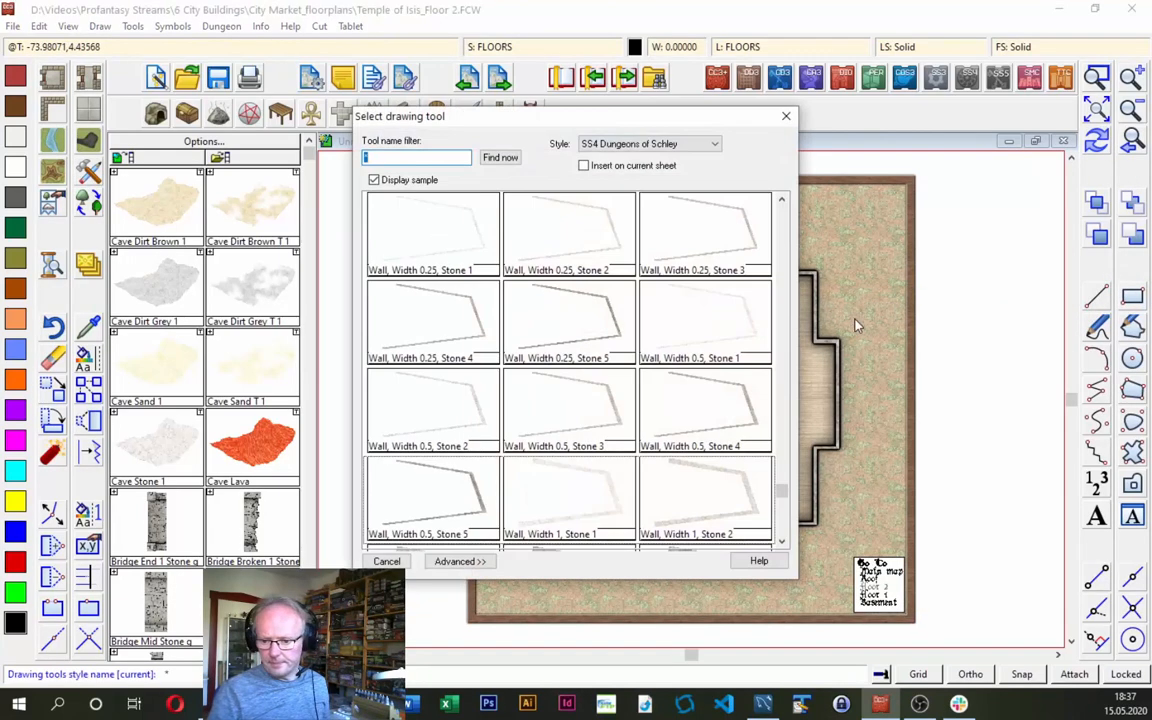
pyautogui.click(455, 487)
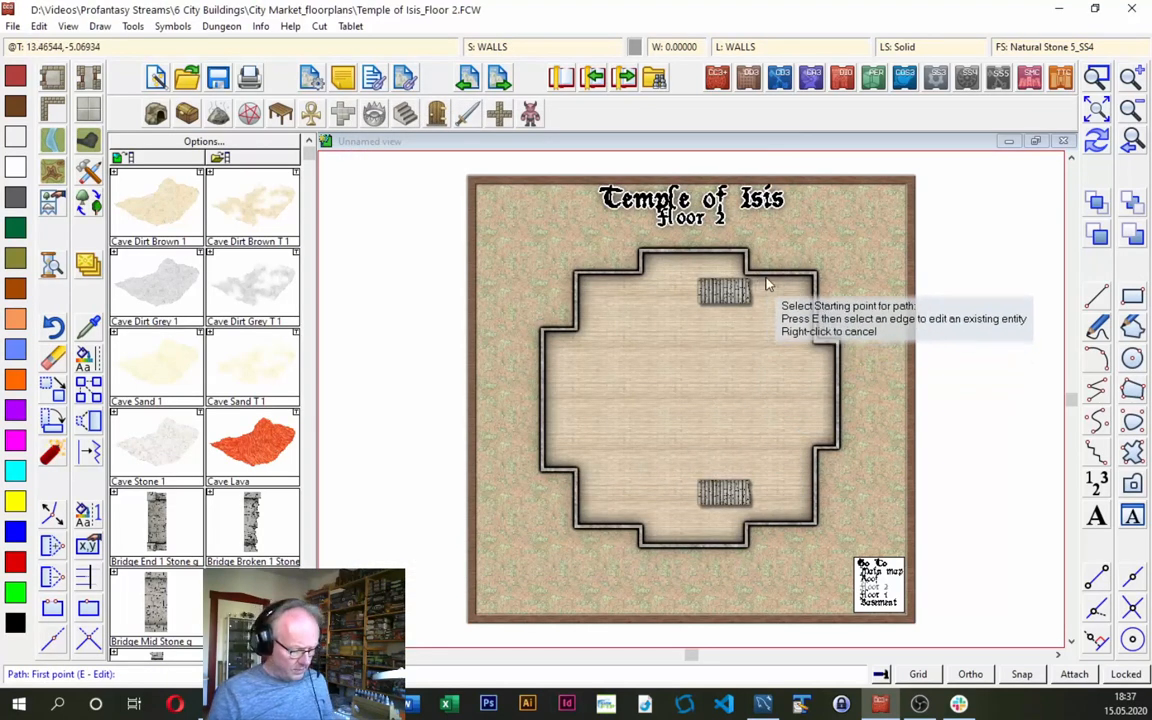
pyautogui.press('e')
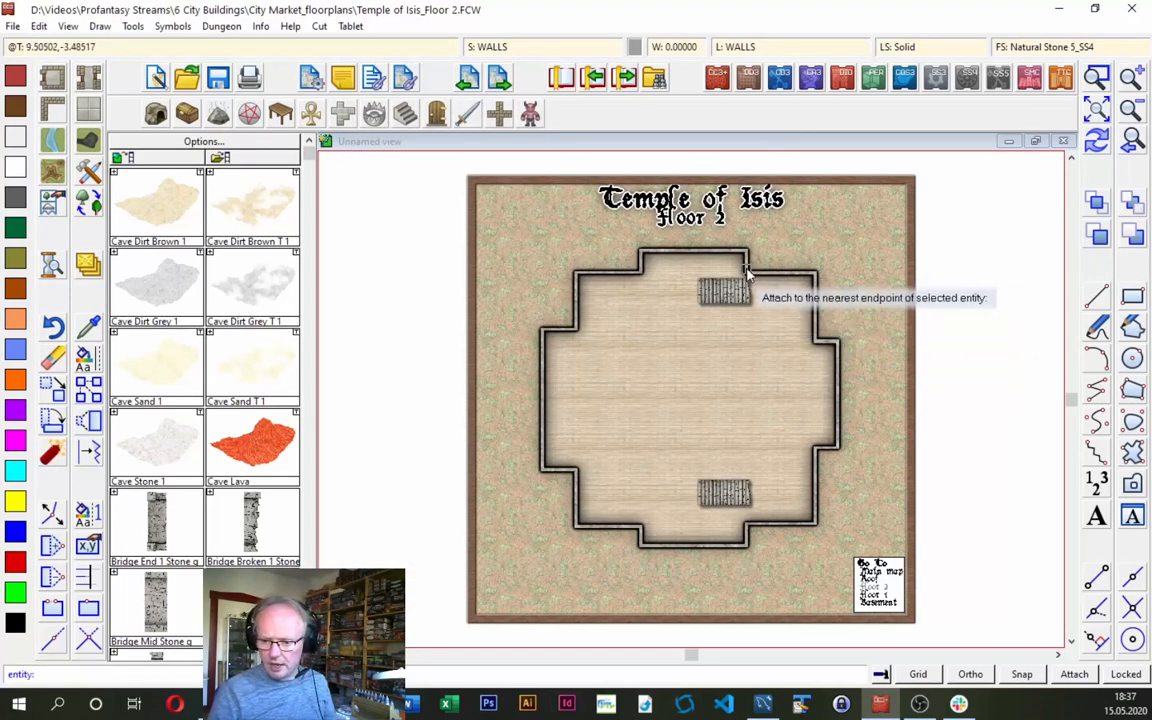
pyautogui.click(746, 269)
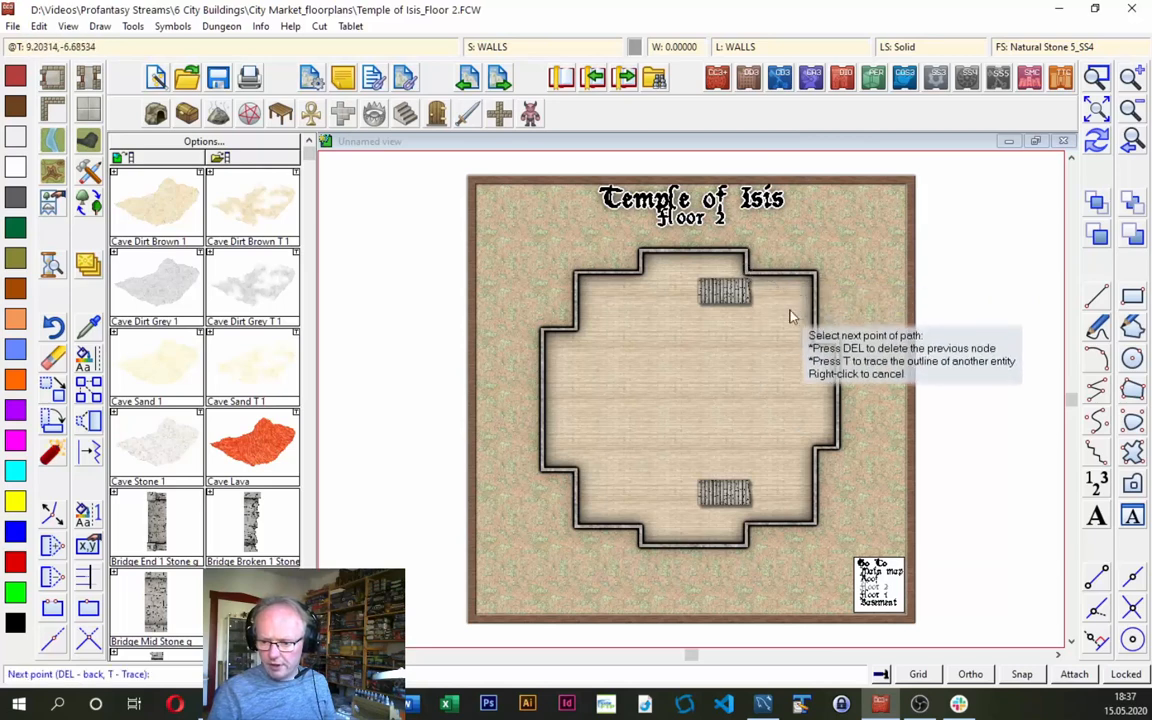
pyautogui.press('e')
pyautogui.click(750, 527)
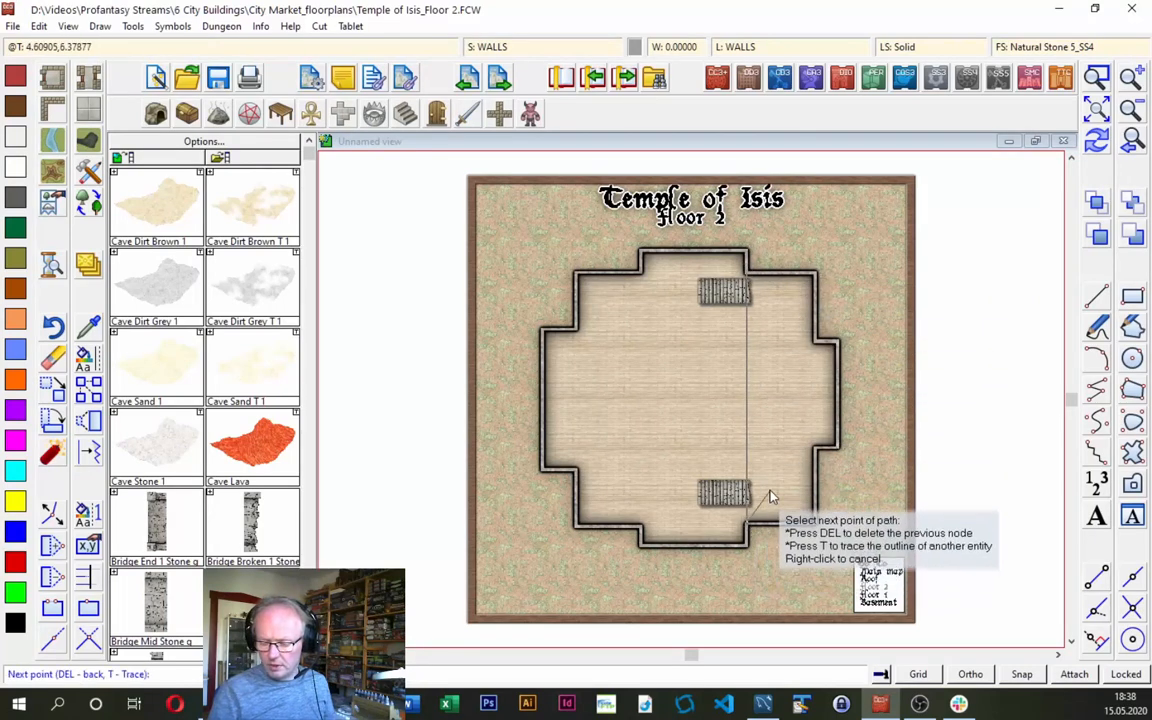
pyautogui.rightClick(766, 489)
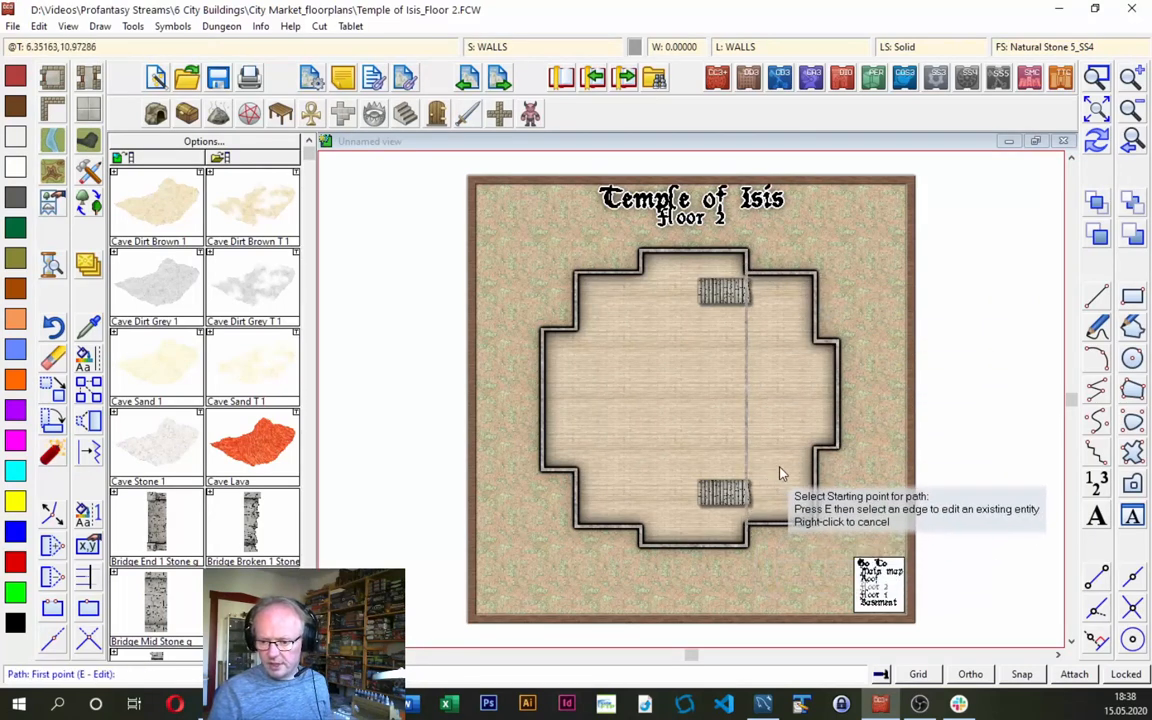
pyautogui.click(1097, 143)
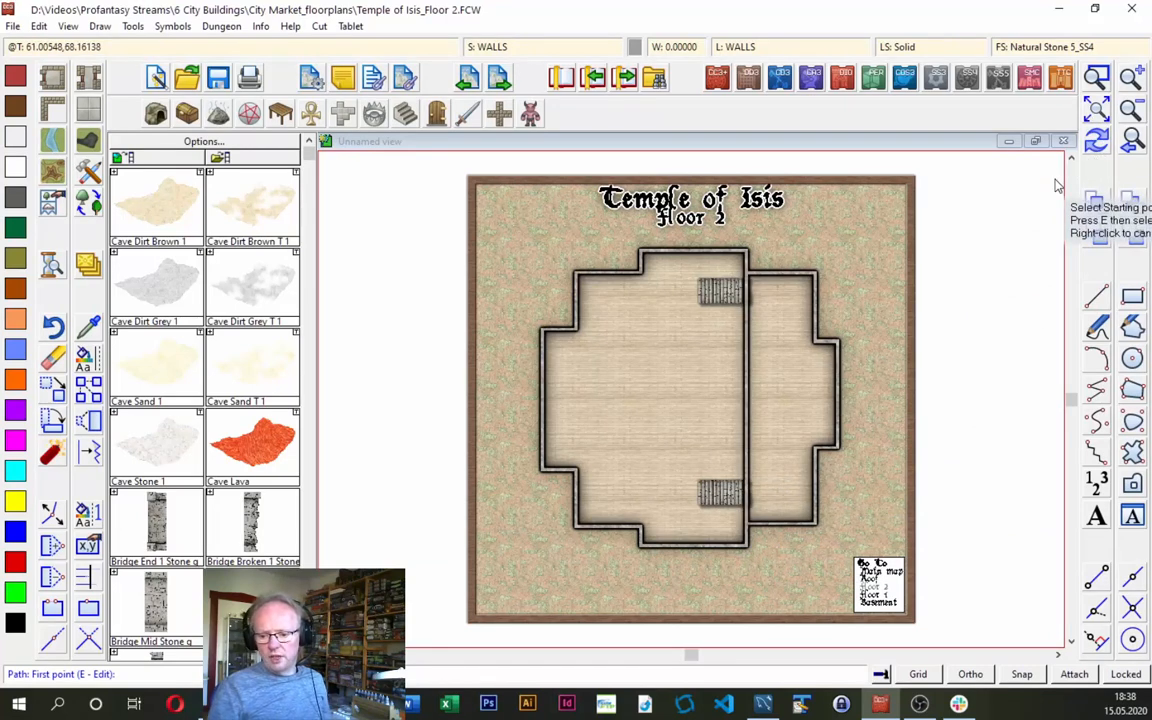
# Break a gap in the dividing wall as wide as the lower staircase.
pyautogui.click(1097, 79)
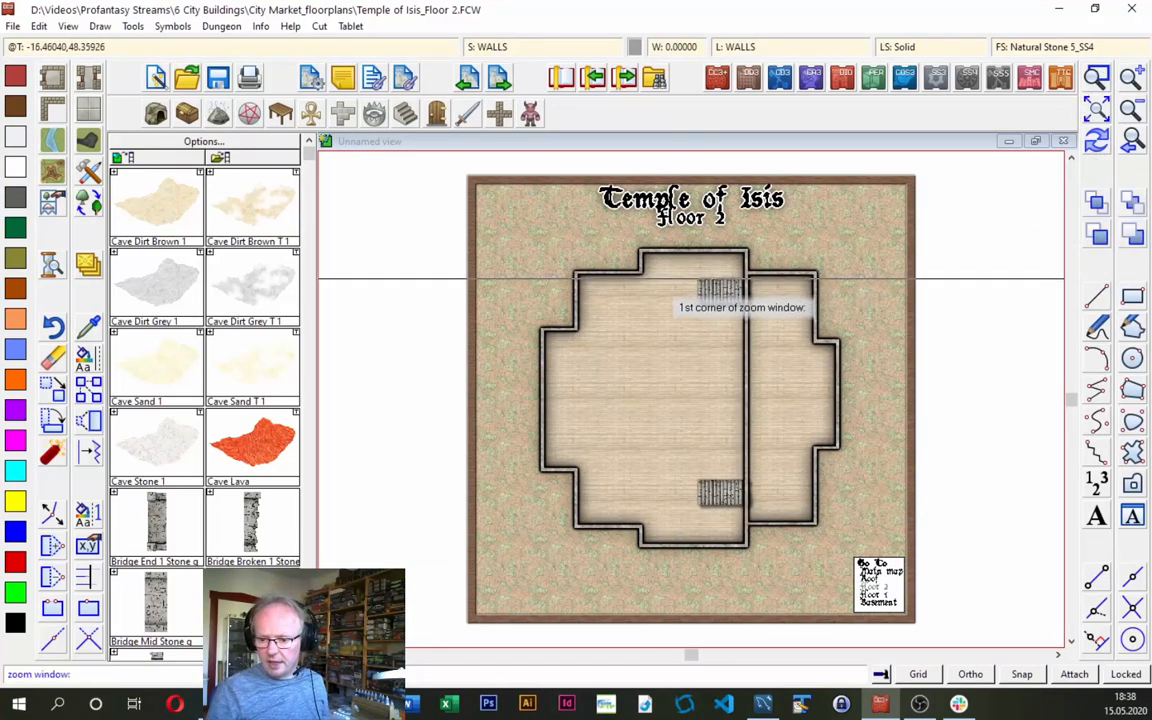
pyautogui.click(658, 258)
pyautogui.click(848, 541)
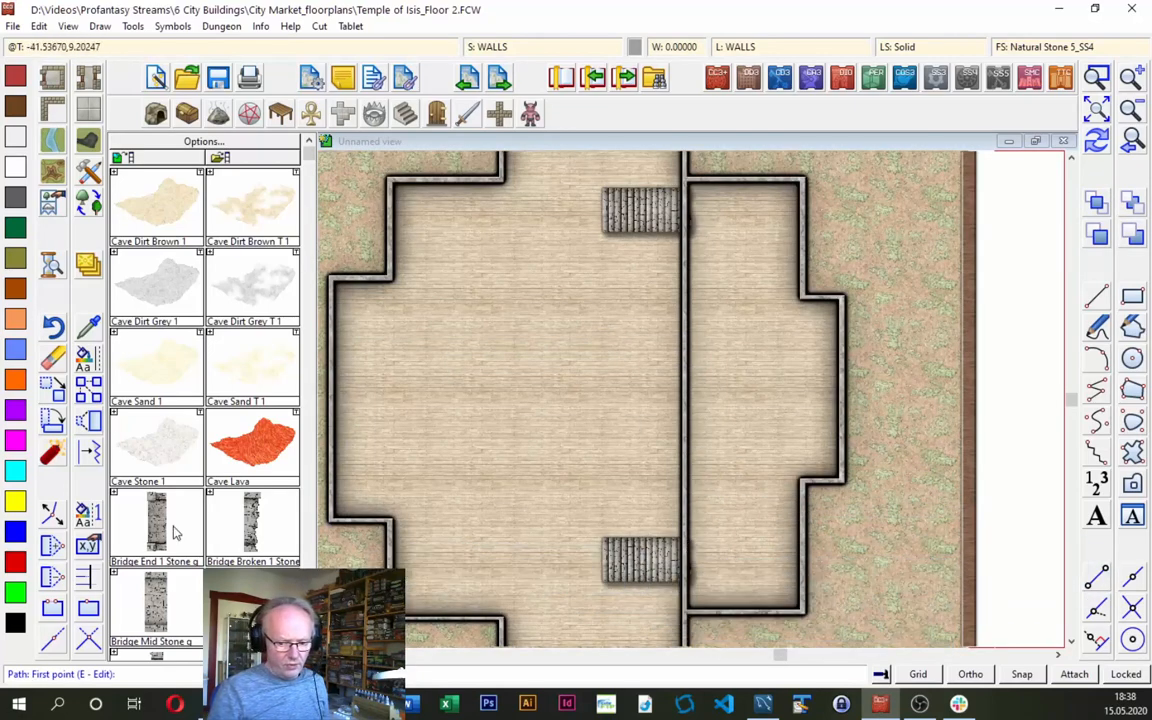
pyautogui.click(55, 617)
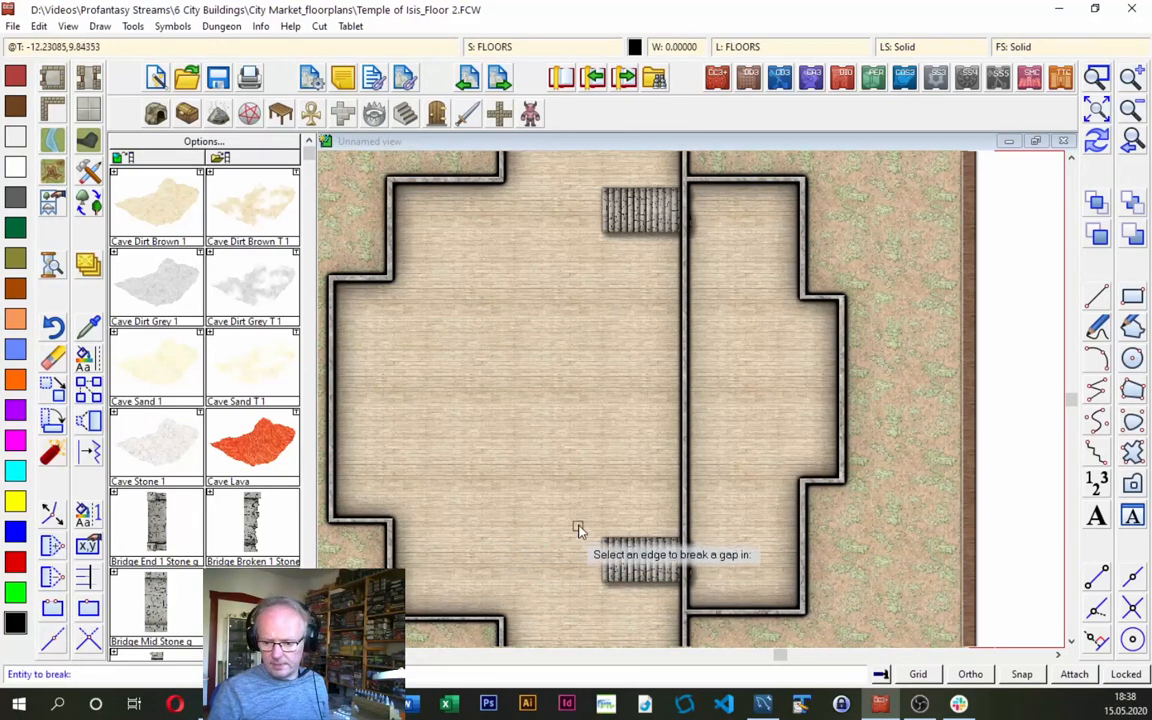
pyautogui.click(686, 487)
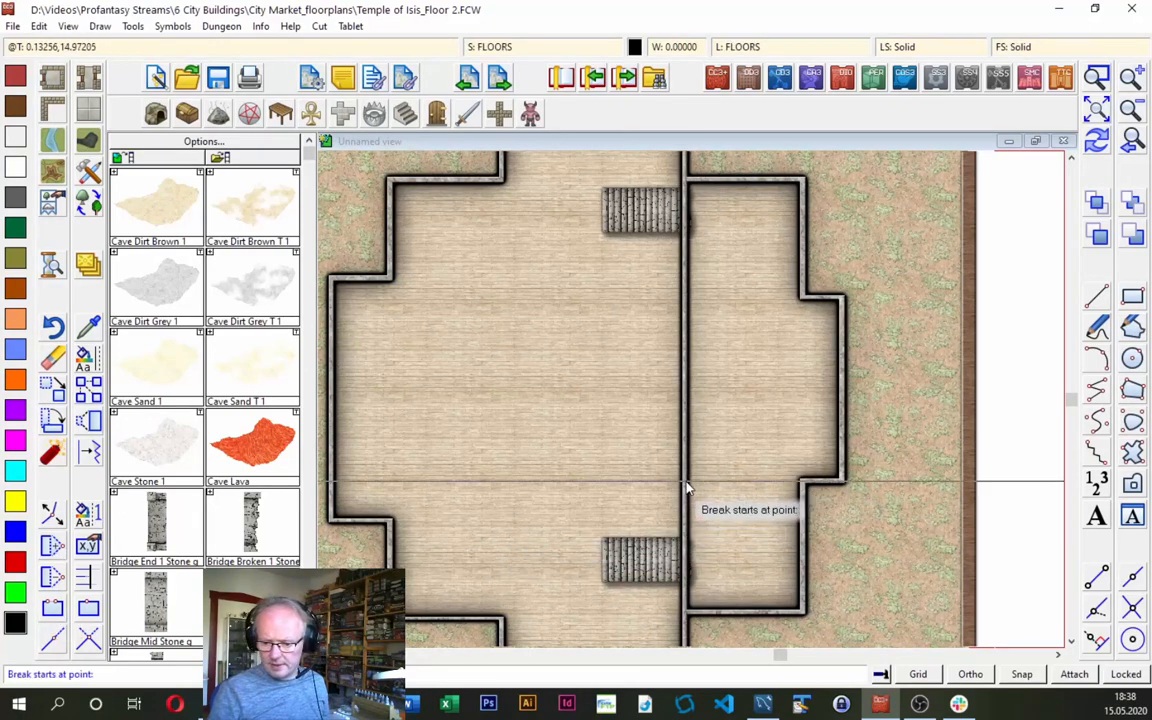
pyautogui.click(687, 548)
pyautogui.click(686, 578)
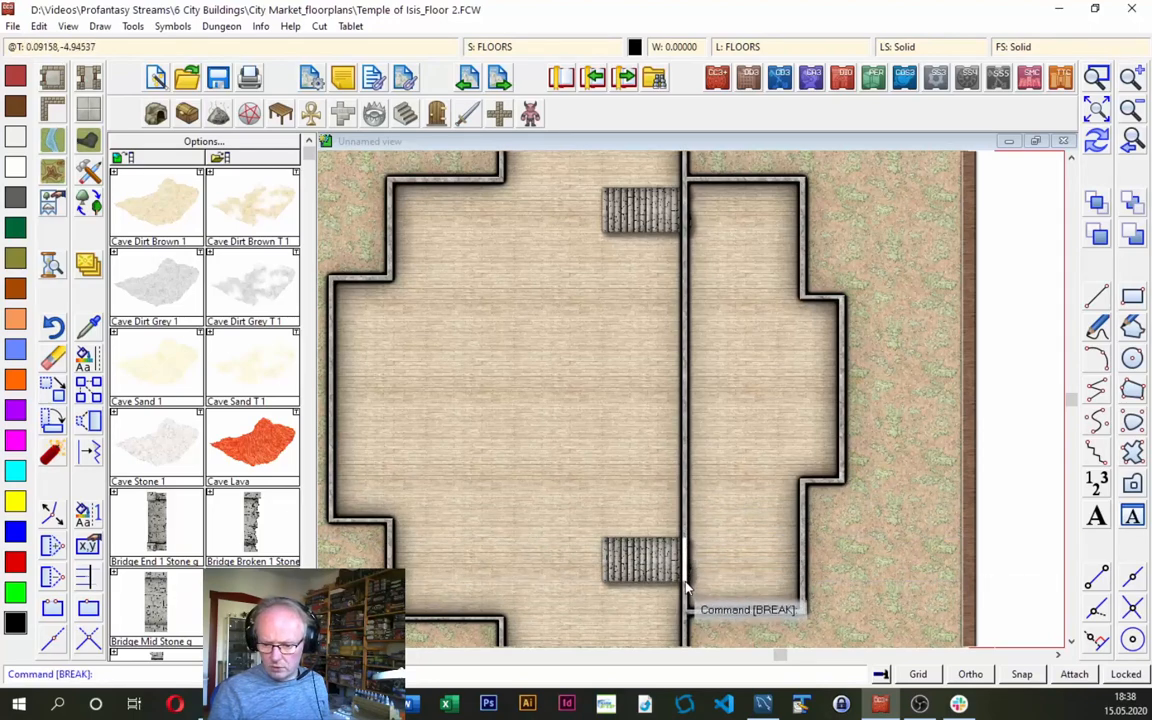
# Break a gap in the dividing wall as wide as the upper staircase.
pyautogui.press('Return')
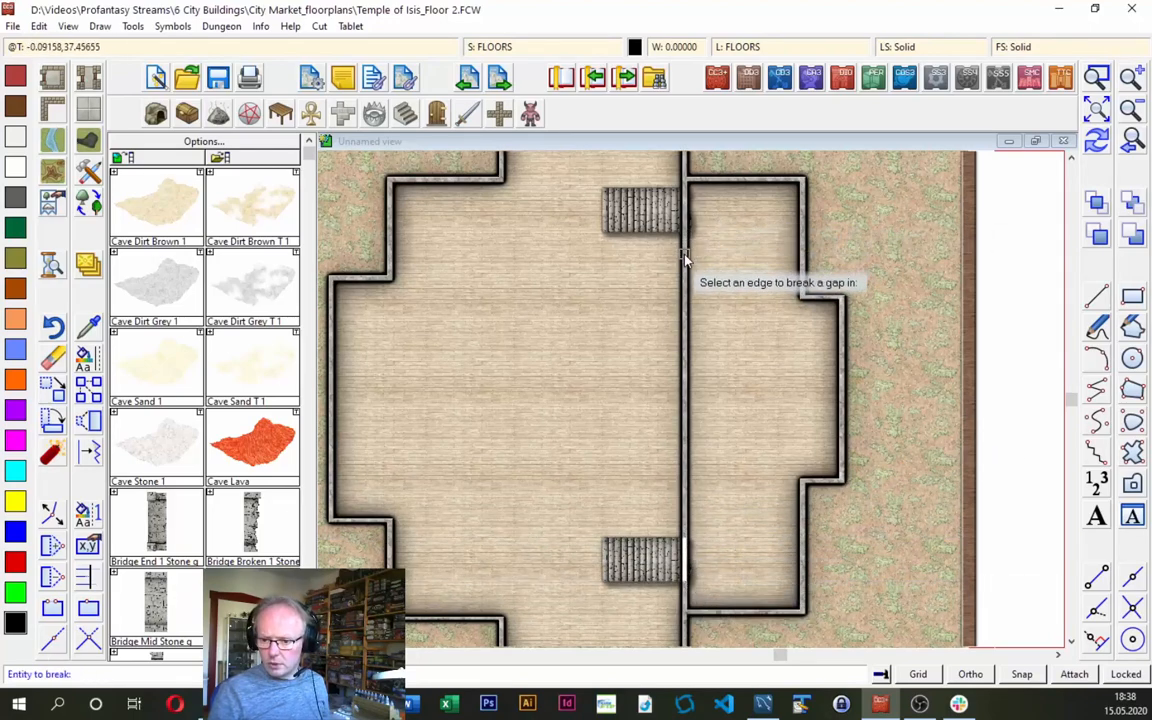
pyautogui.click(686, 238)
pyautogui.click(687, 238)
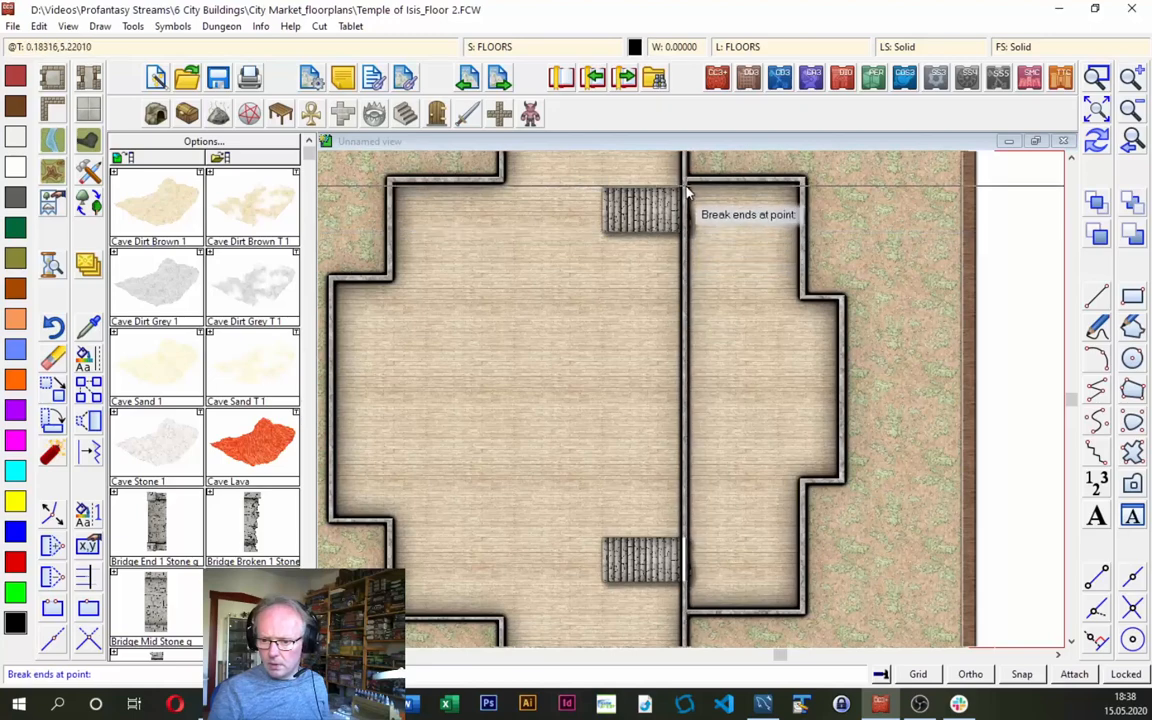
pyautogui.click(686, 192)
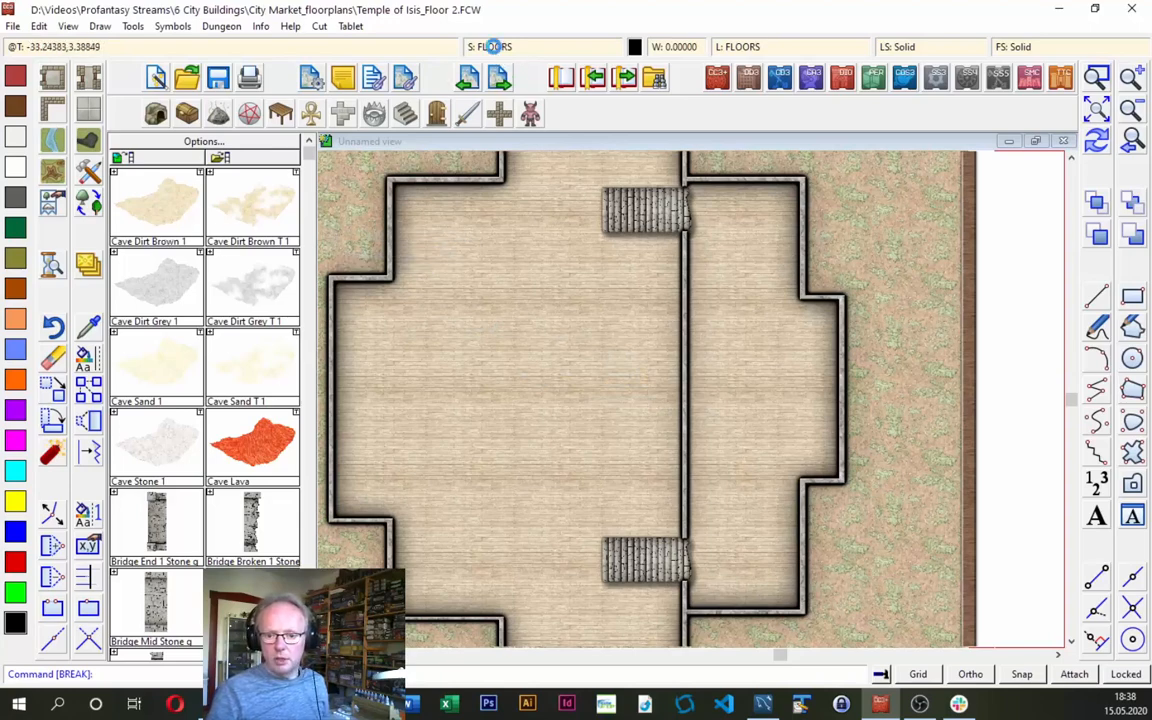
# Make FLOORS RAISED 1 the current drawing sheet.
pyautogui.click(491, 46)
pyautogui.click(467, 285)
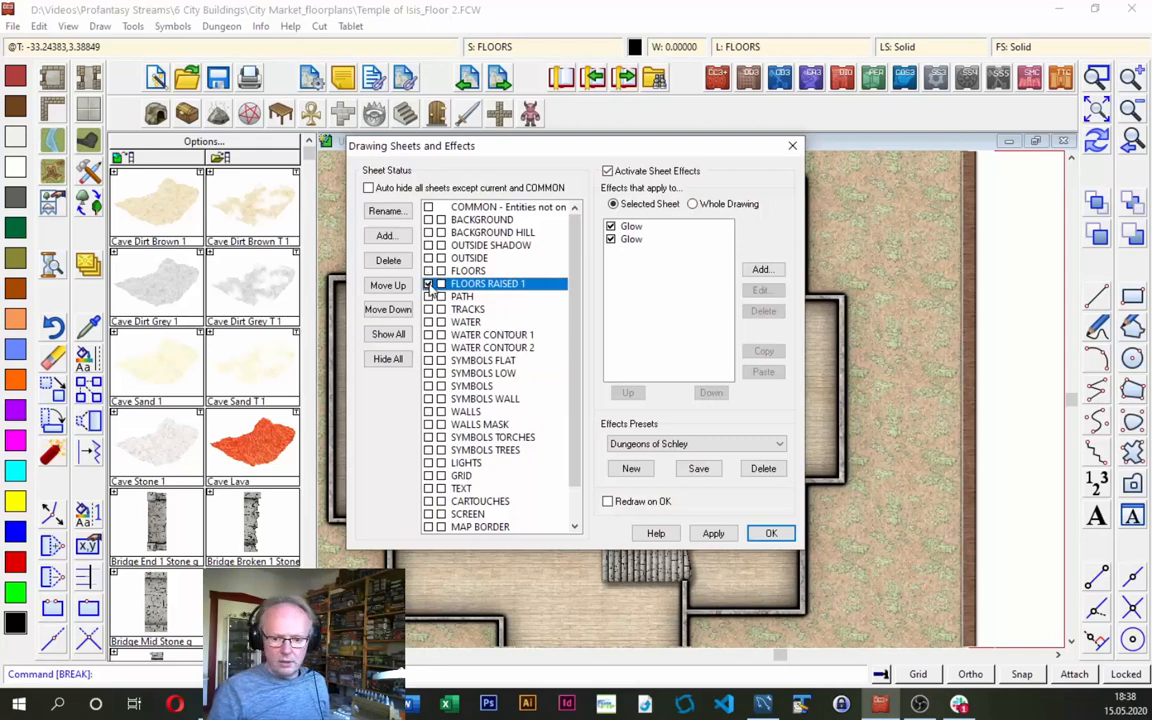
pyautogui.click(771, 535)
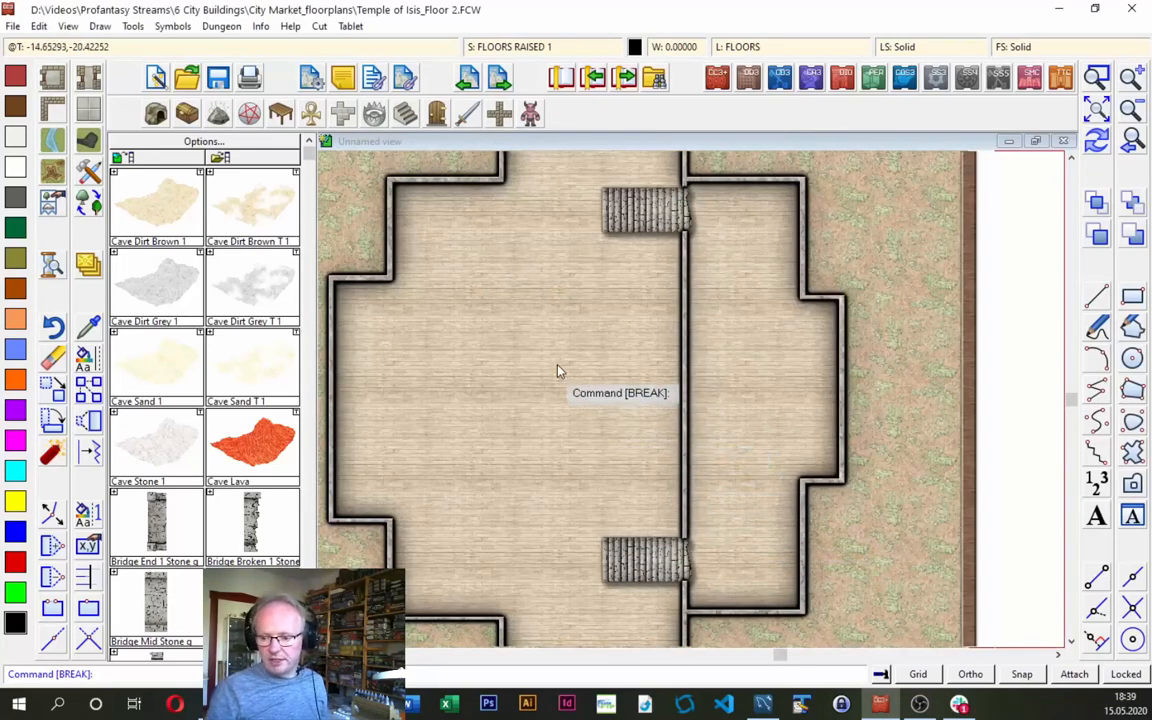
# Draw a stepped stone area with the Floor, Default tool, from below the upper staircase around to the dividing wall beneath the lower staircase.
pyautogui.click(1133, 112)
pyautogui.click(1097, 78)
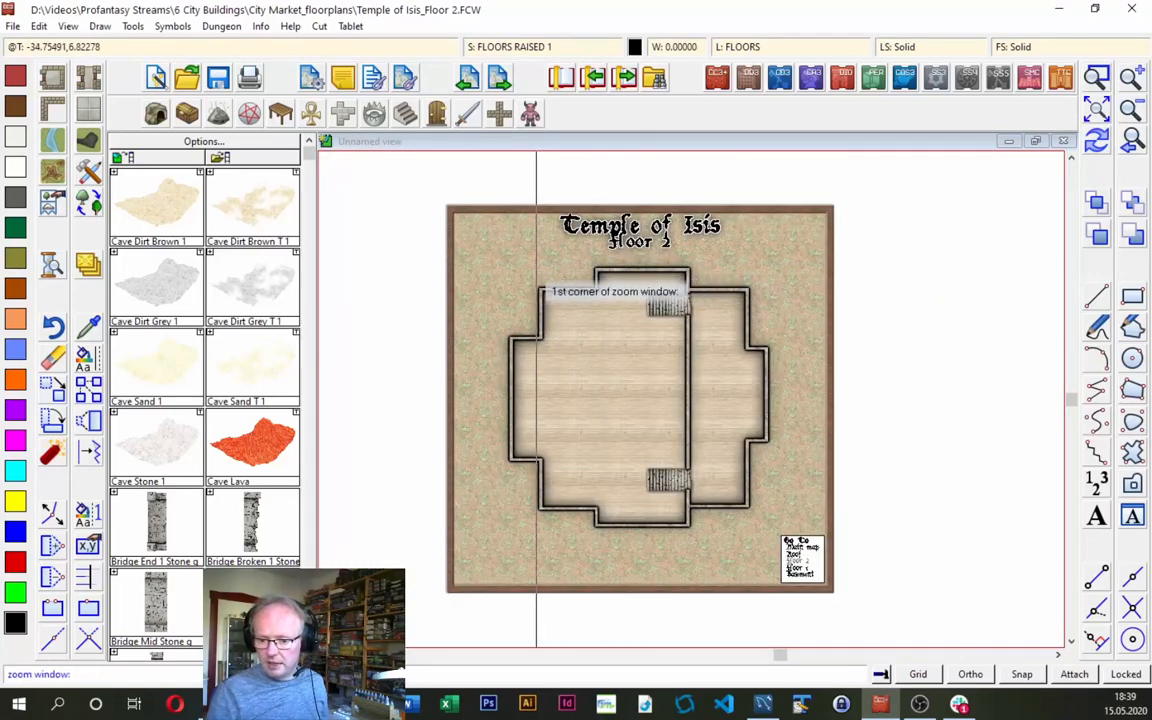
pyautogui.click(483, 256)
pyautogui.click(785, 540)
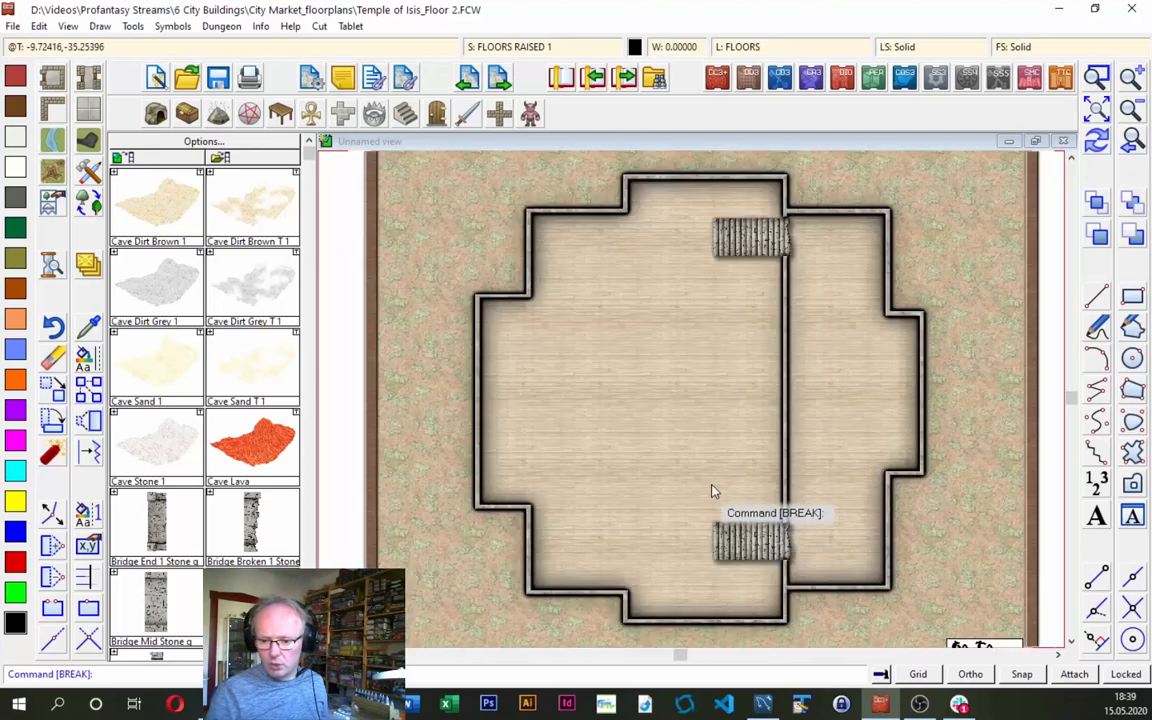
pyautogui.click(87, 112)
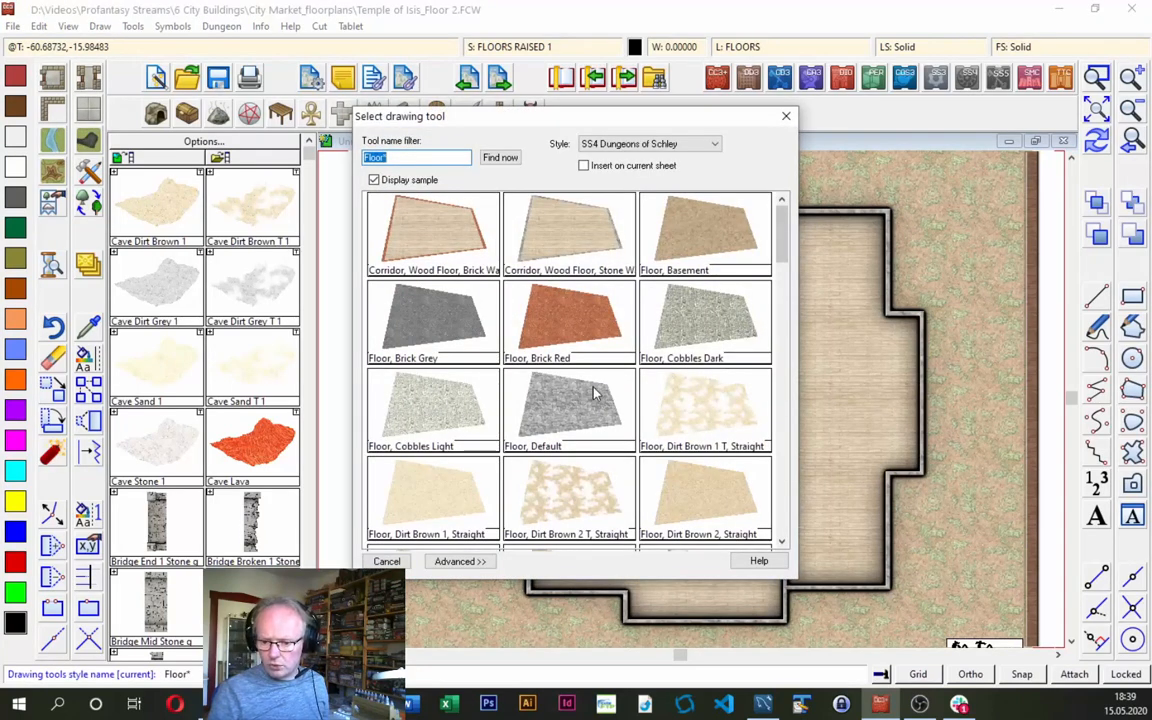
pyautogui.doubleClick(560, 411)
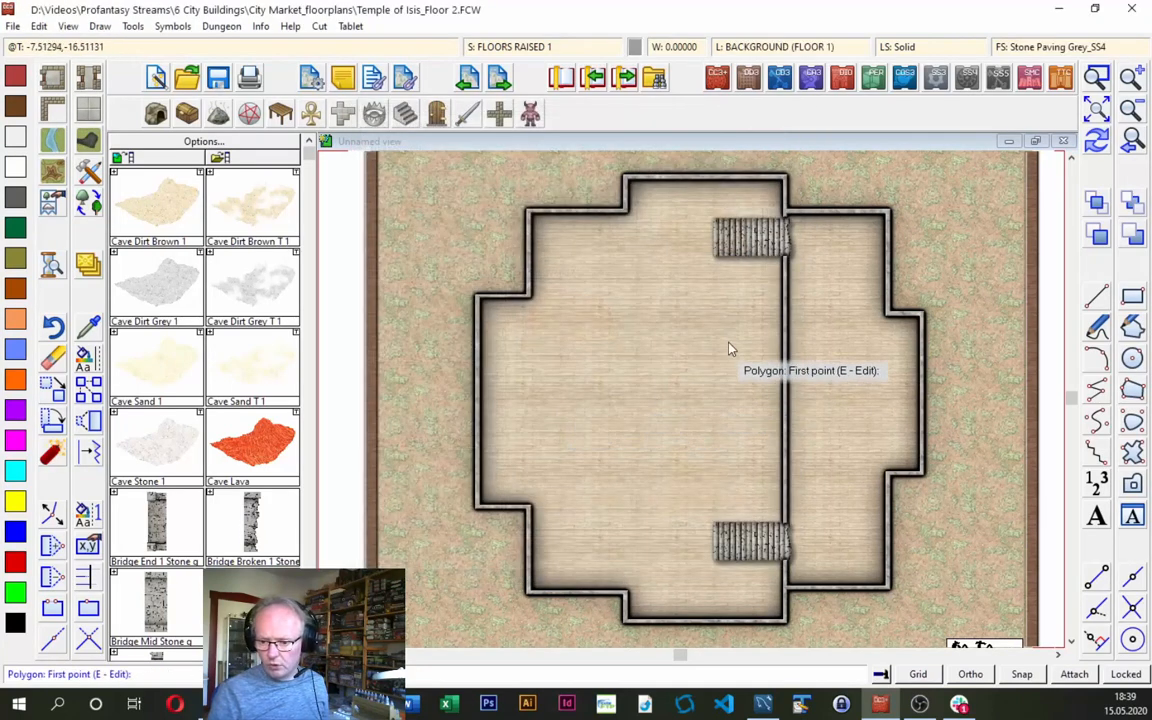
pyautogui.click(785, 259)
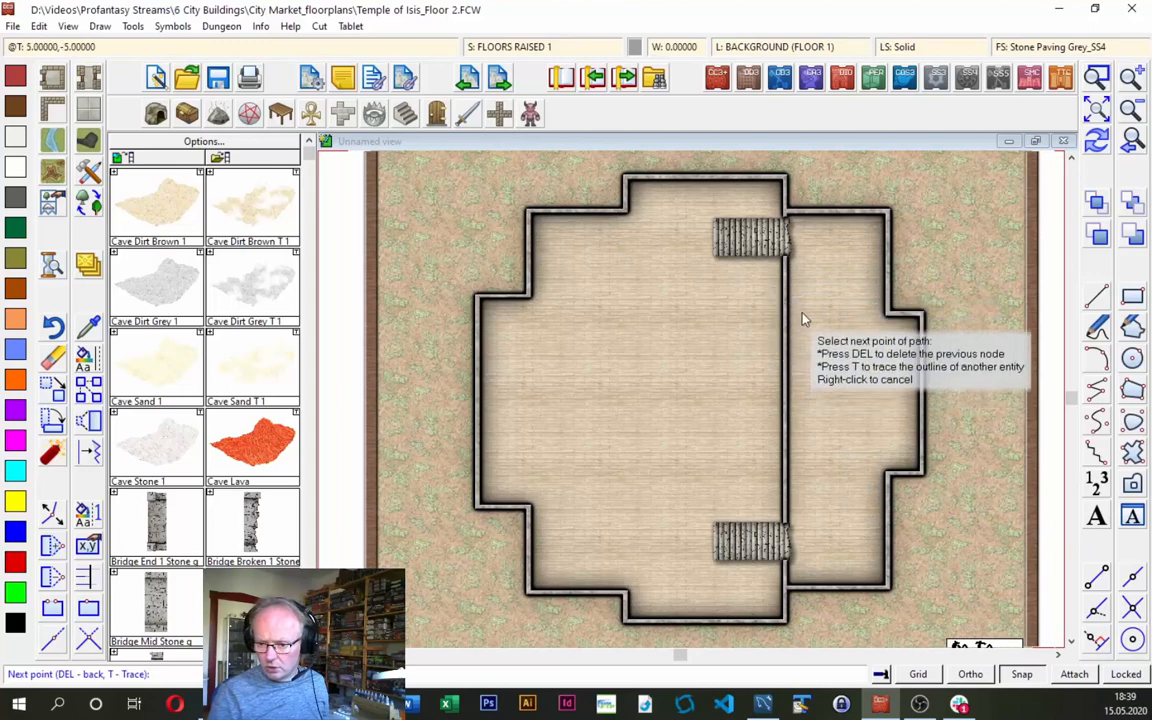
pyautogui.press('Delete')
pyautogui.click(787, 259)
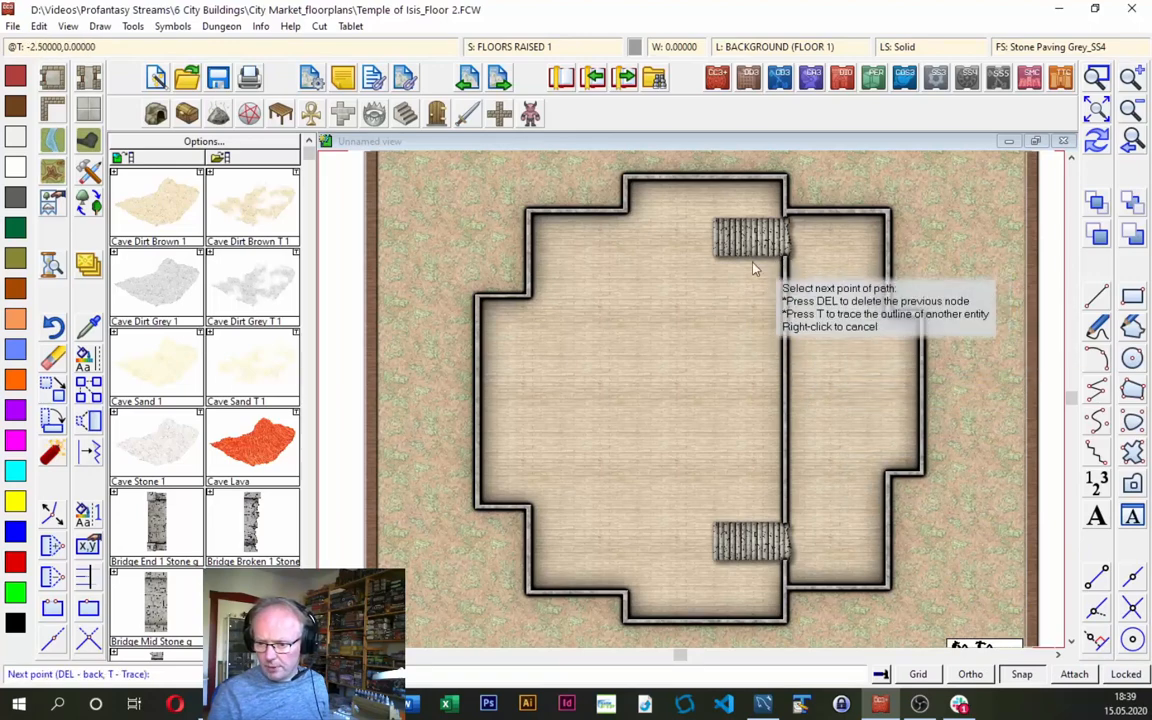
pyautogui.click(574, 259)
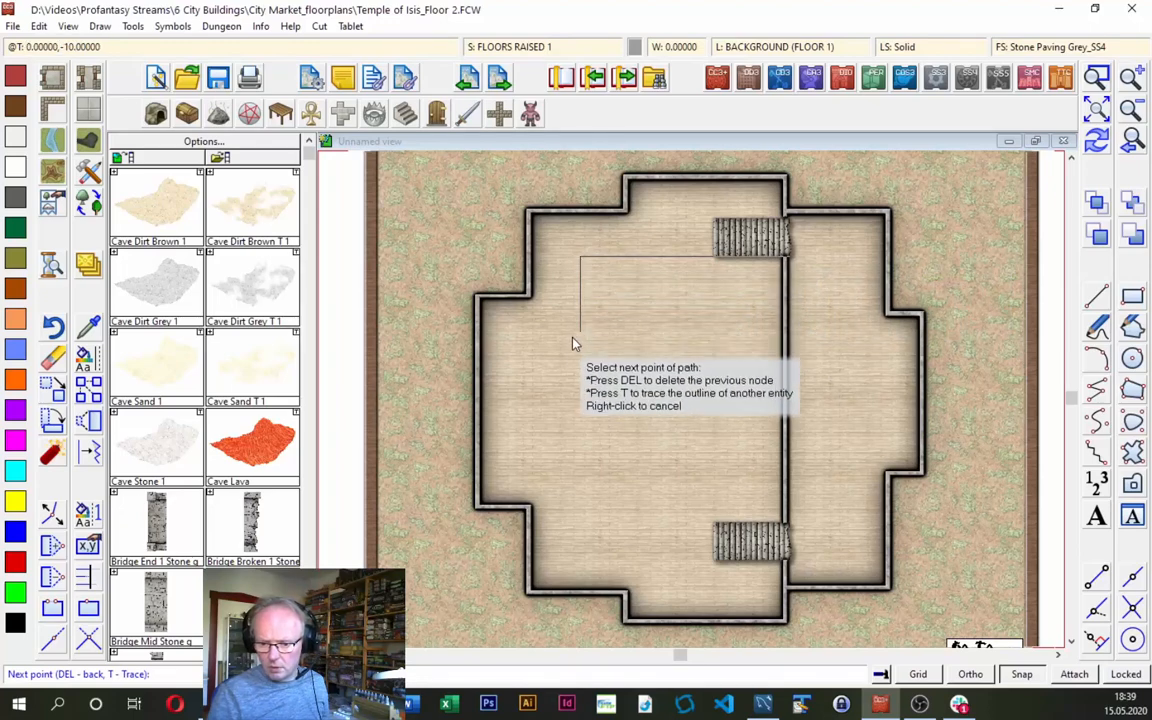
pyautogui.click(541, 336)
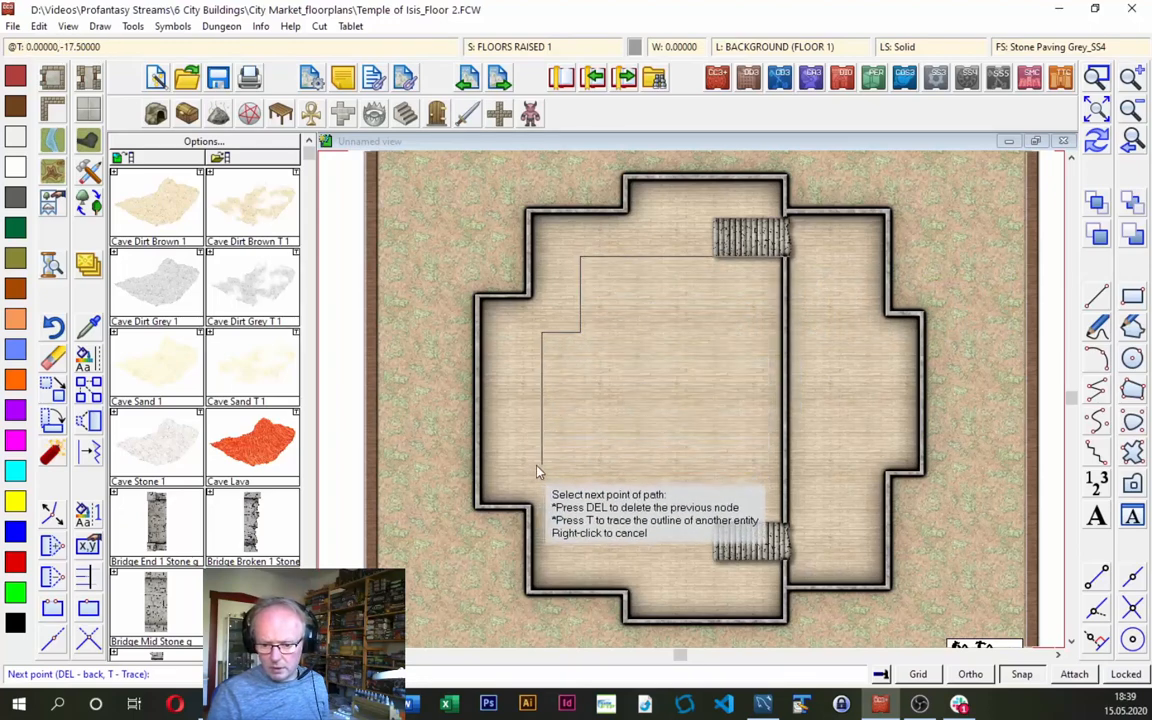
pyautogui.click(542, 465)
pyautogui.click(580, 465)
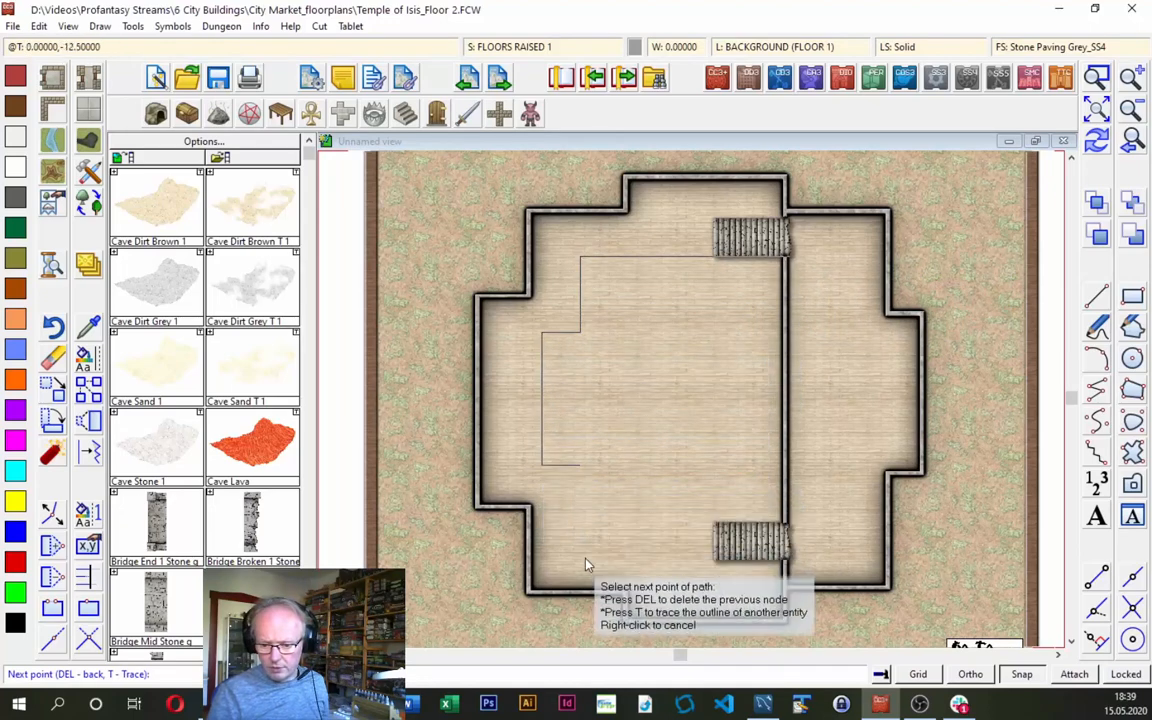
pyautogui.click(580, 521)
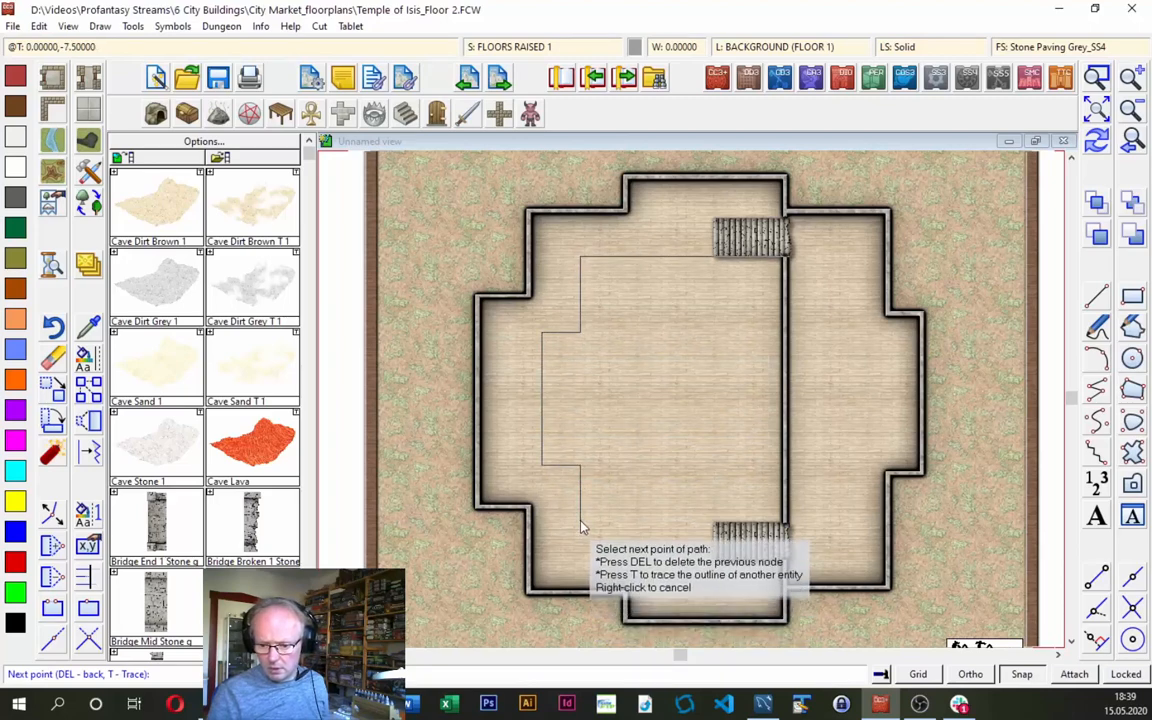
pyautogui.click(677, 533)
pyautogui.click(676, 561)
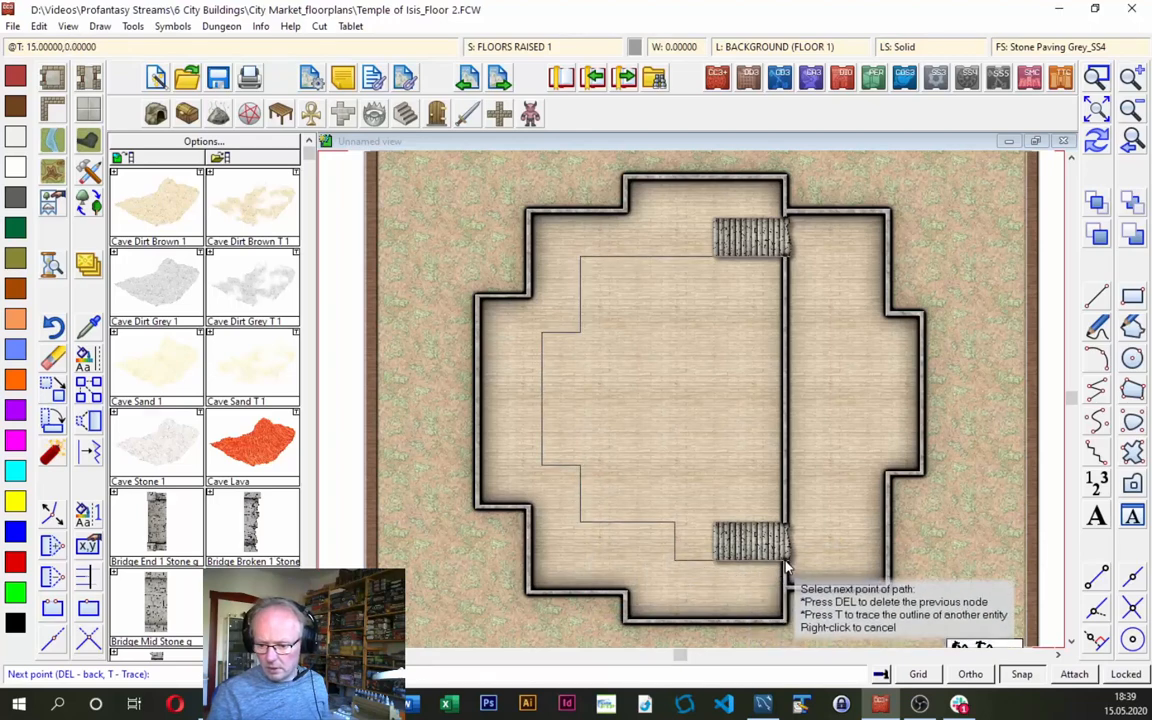
pyautogui.click(786, 564)
pyautogui.rightClick(786, 564)
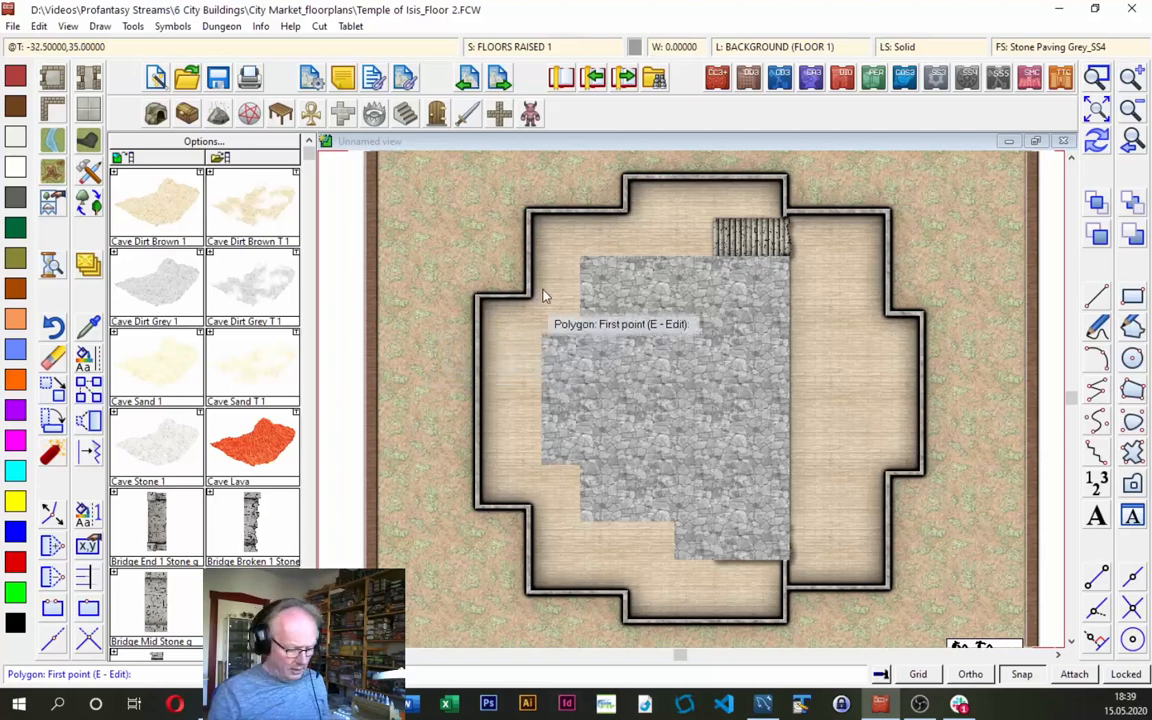
# Add a matching Floor, Default polygon under the upper staircase to make the stone area symmetrical, and redraw the map.
pyautogui.click(580, 258)
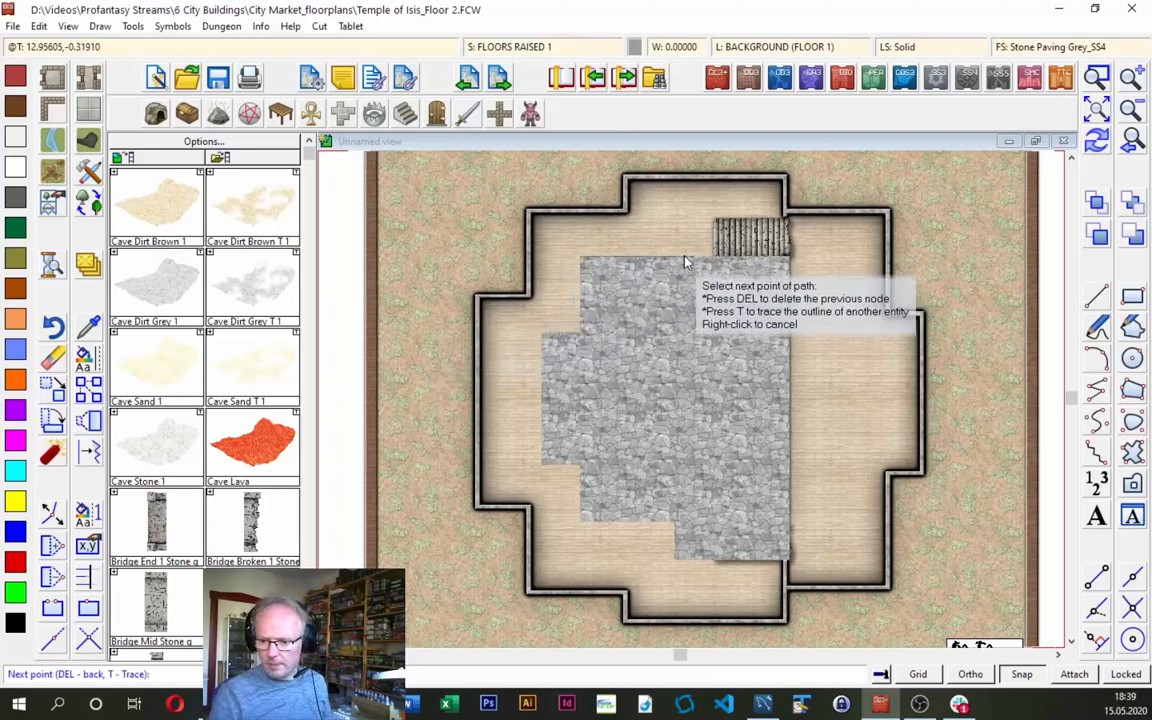
pyautogui.click(785, 222)
pyautogui.rightClick(785, 222)
pyautogui.click(795, 273)
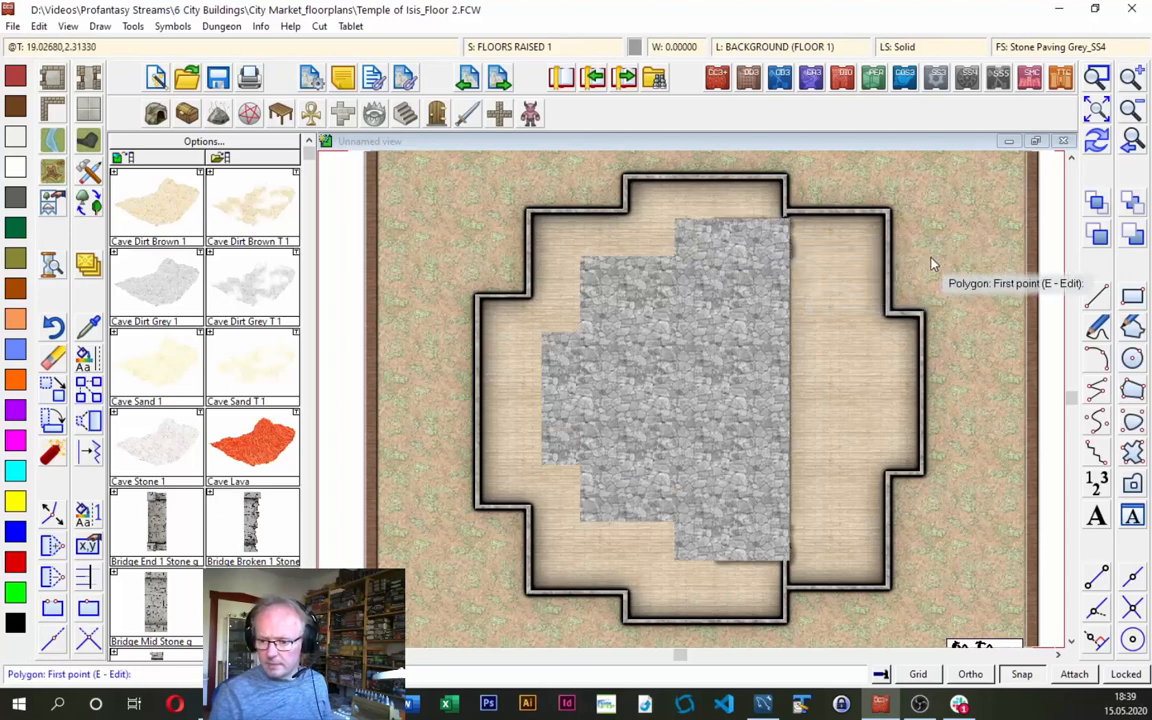
pyautogui.click(1097, 143)
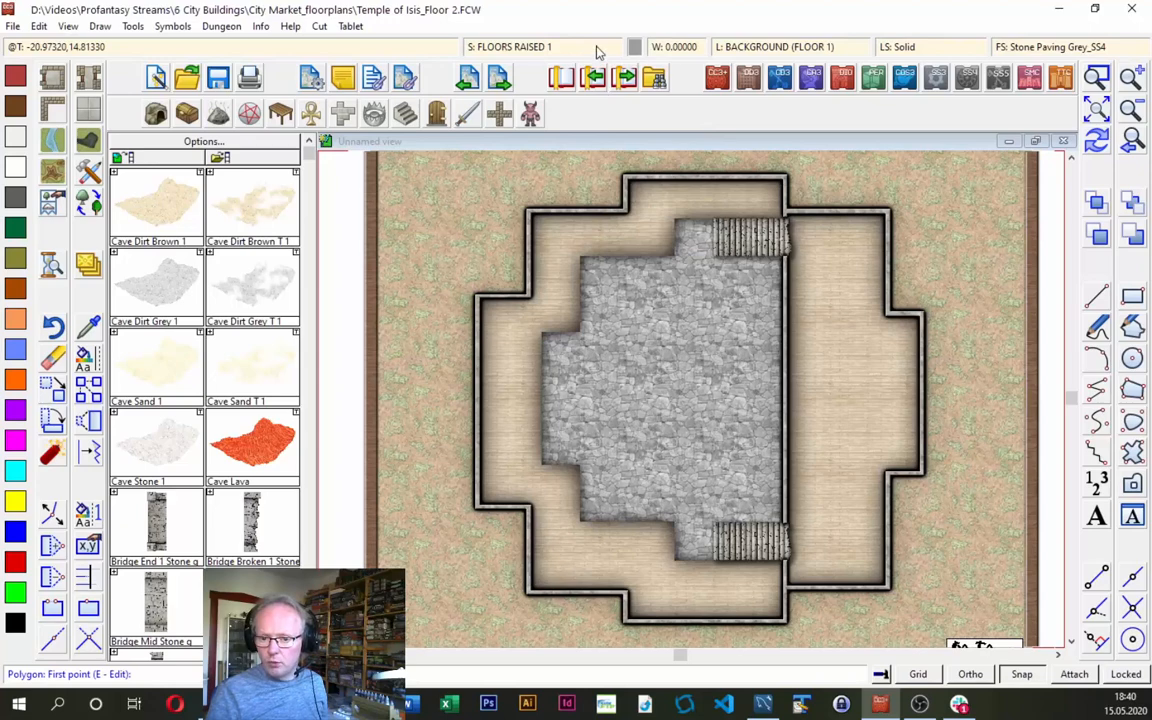
# Check both Glow effects of the FLOORS RAISED 1 sheet and switch off the outside Glow.
pyautogui.click(528, 48)
pyautogui.click(630, 227)
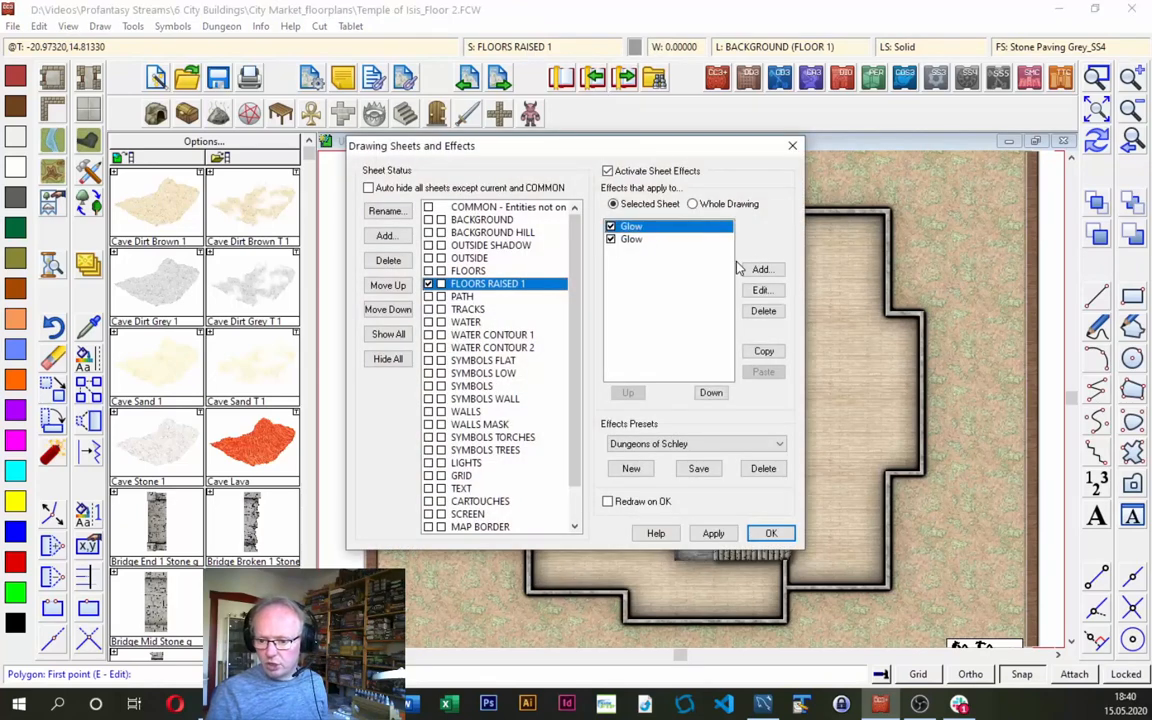
pyautogui.click(761, 290)
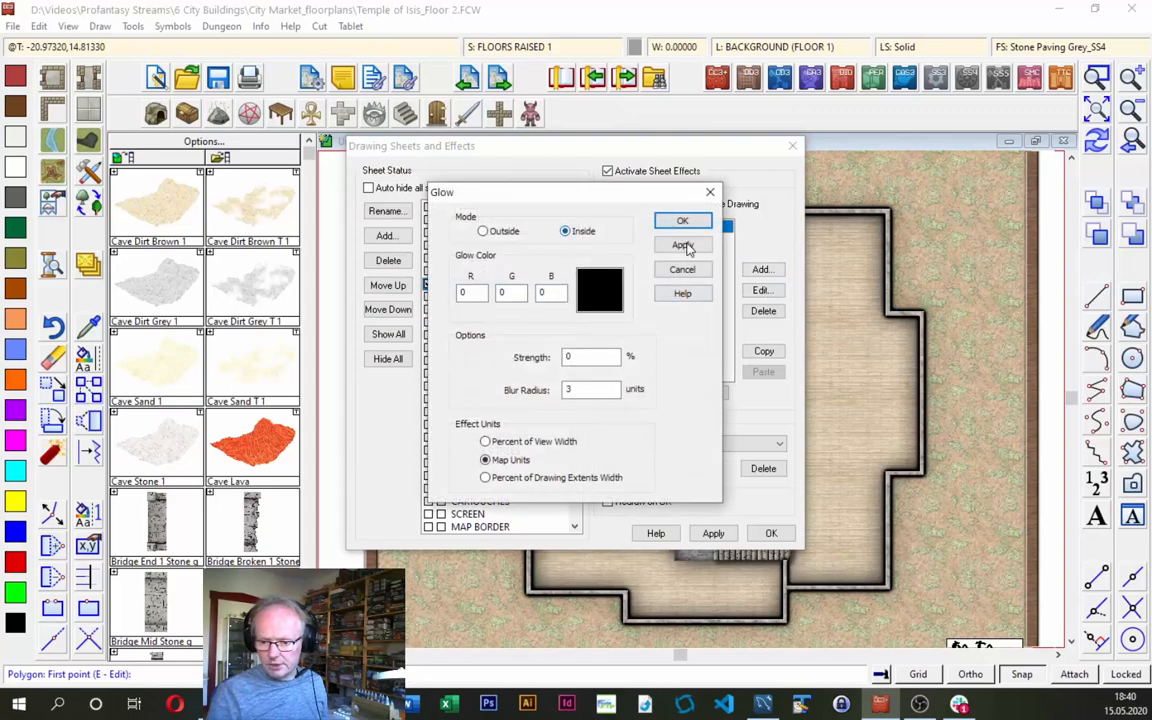
pyautogui.click(682, 221)
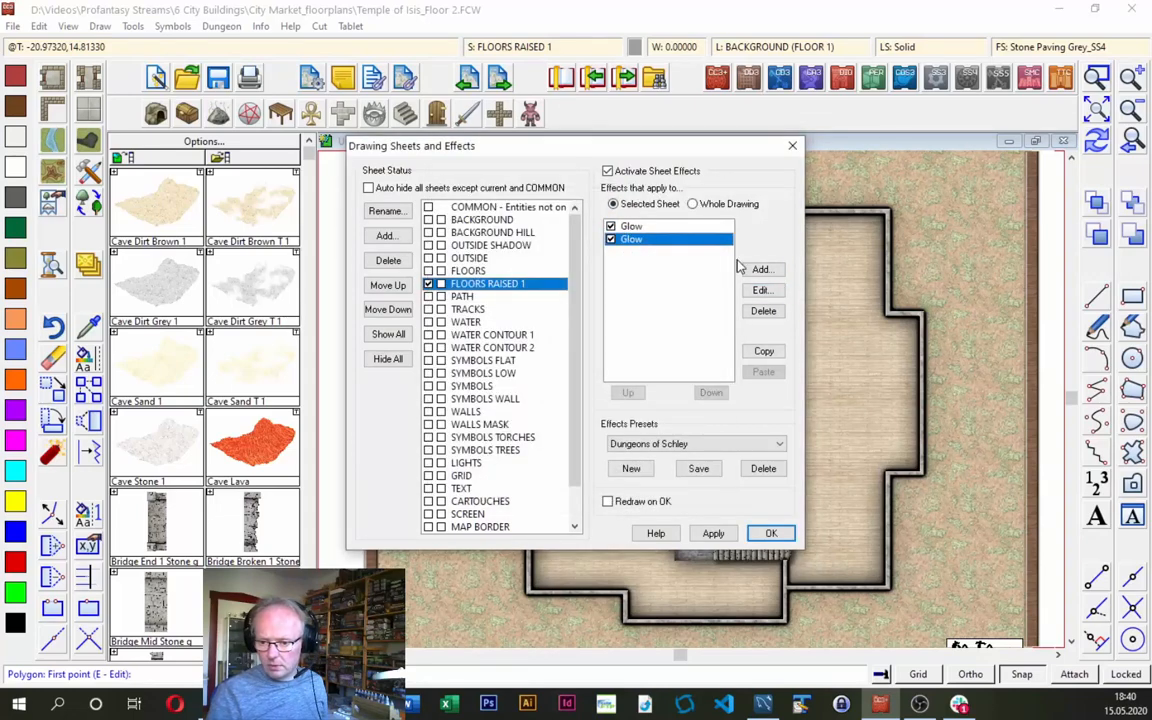
pyautogui.click(761, 290)
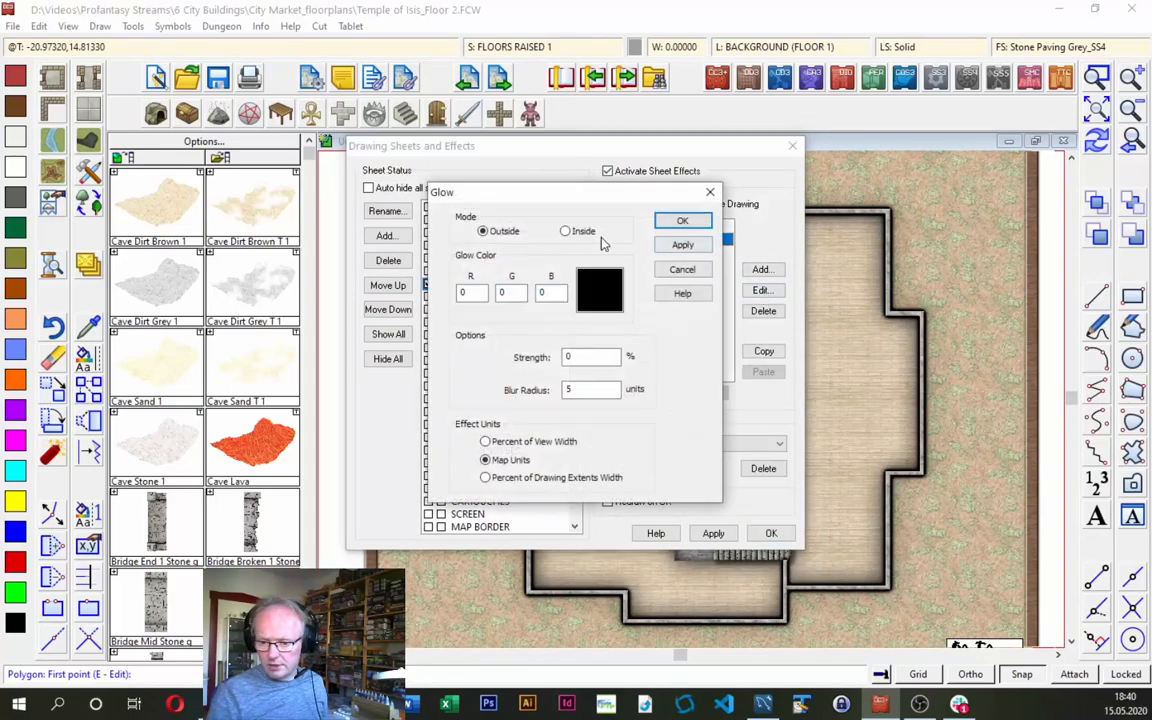
pyautogui.click(697, 221)
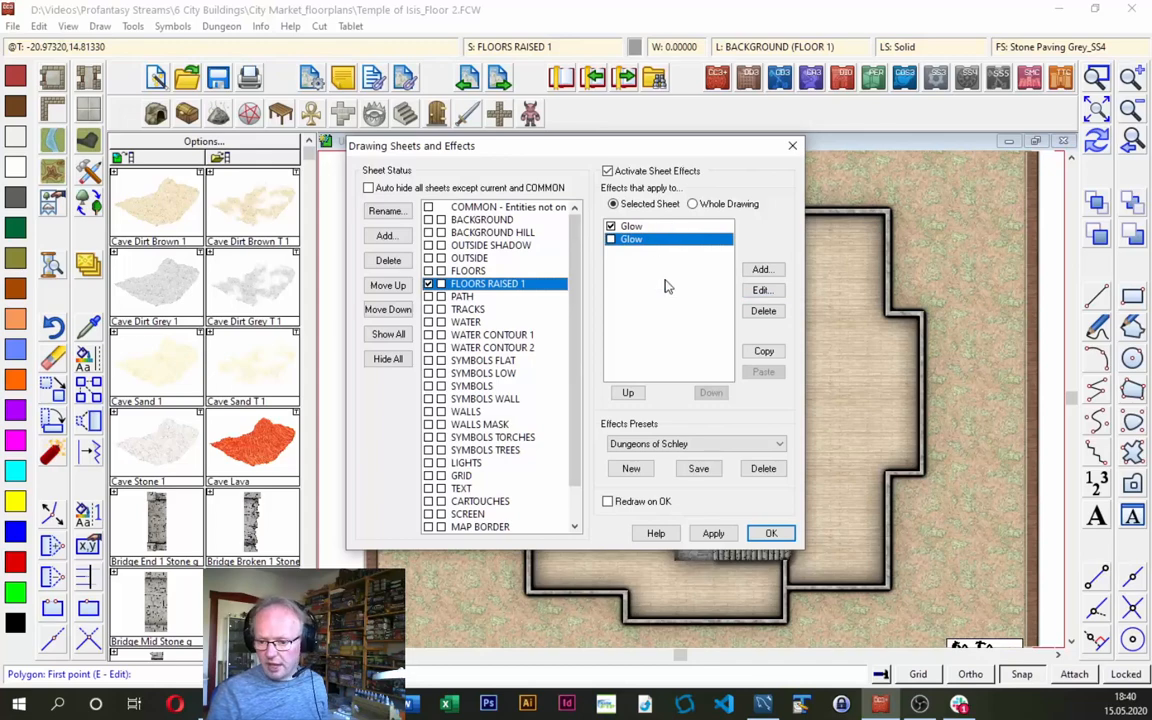
pyautogui.click(771, 536)
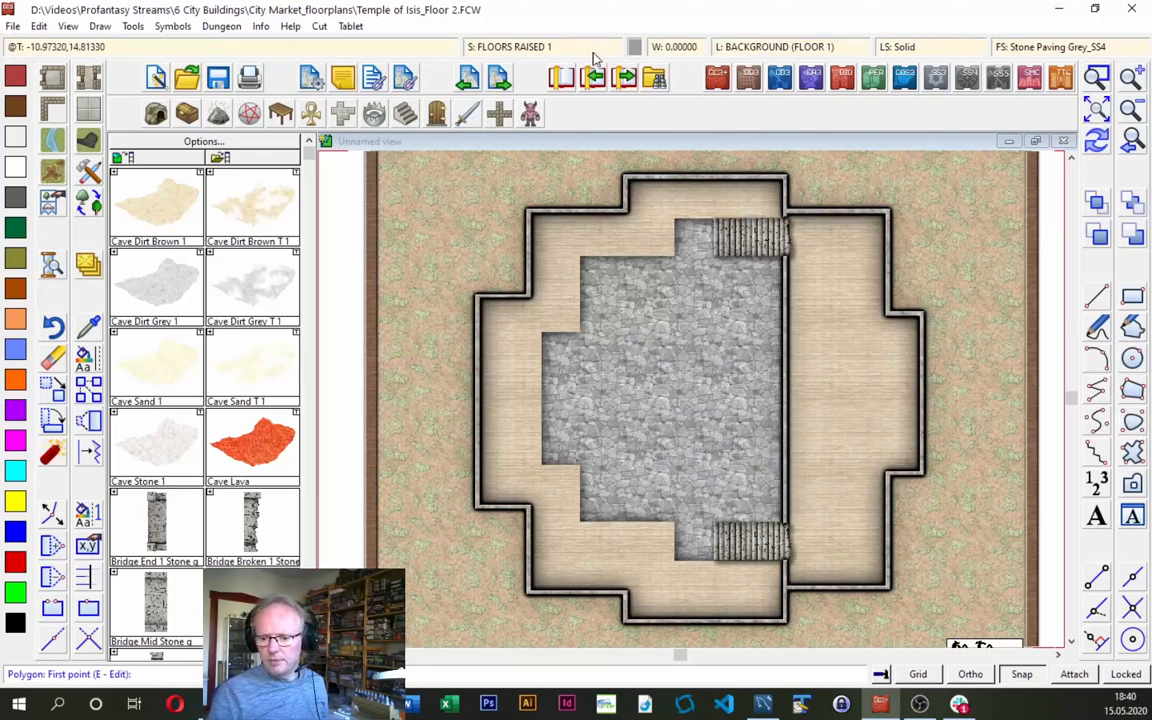
# Set the blur radius of the inside Glow on the FLOORS RAISED 1 sheet to 8 map units.
pyautogui.click(545, 50)
pyautogui.click(645, 226)
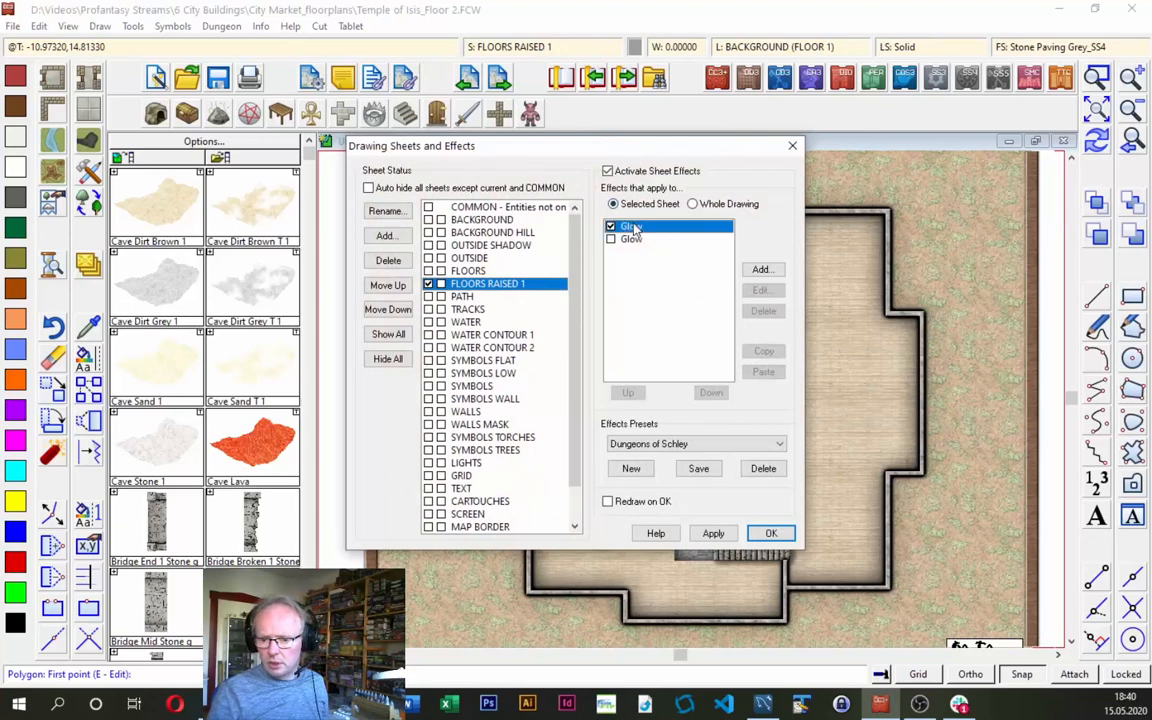
pyautogui.click(760, 291)
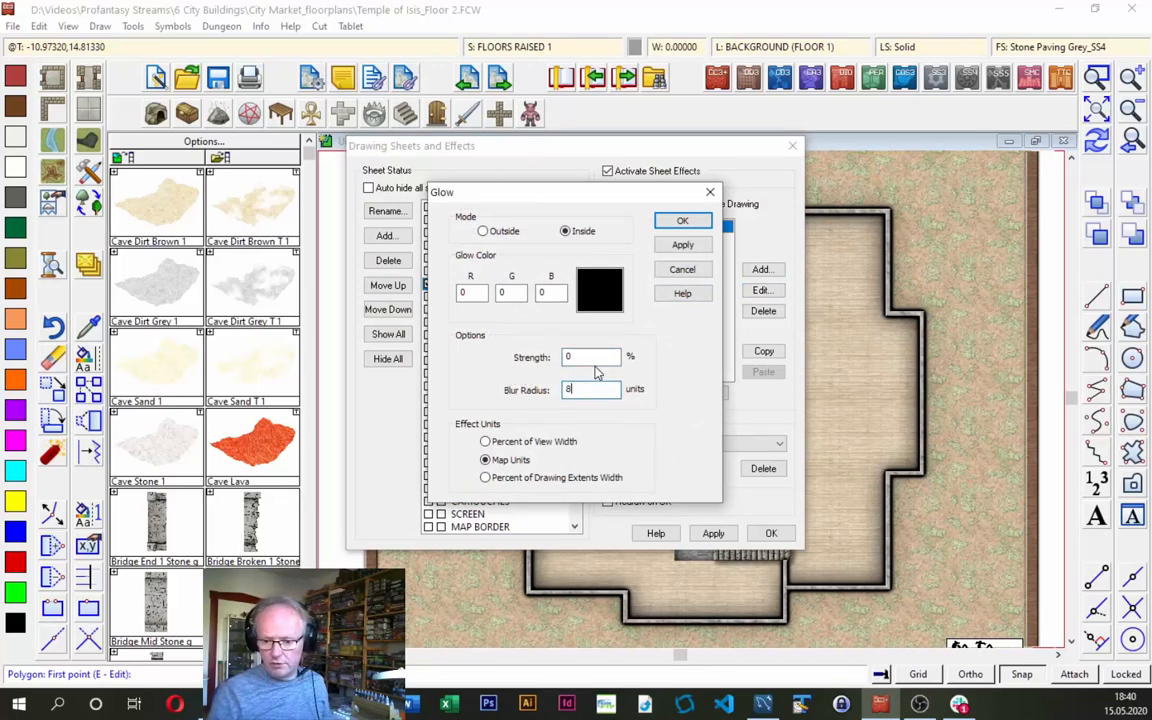
pyautogui.click(684, 221)
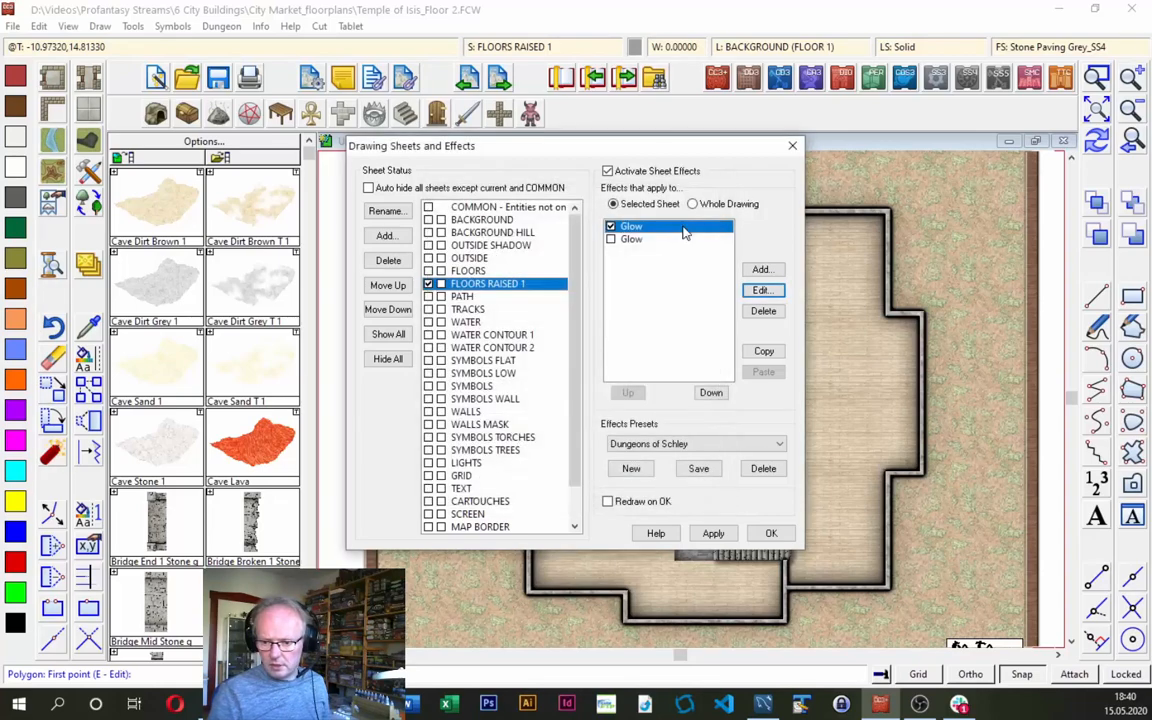
# Add a Blur effect with radius .2 percent of view width to FLOORS RAISED 1, placed first in the effect order.
pyautogui.click(760, 270)
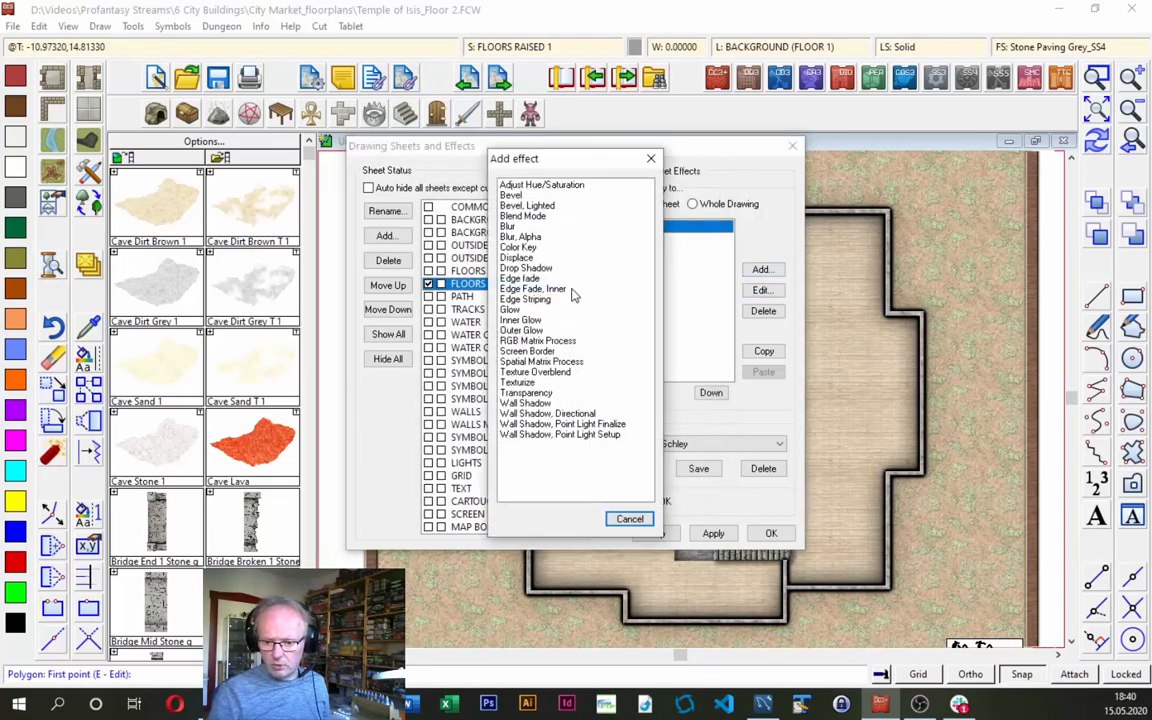
pyautogui.doubleClick(512, 227)
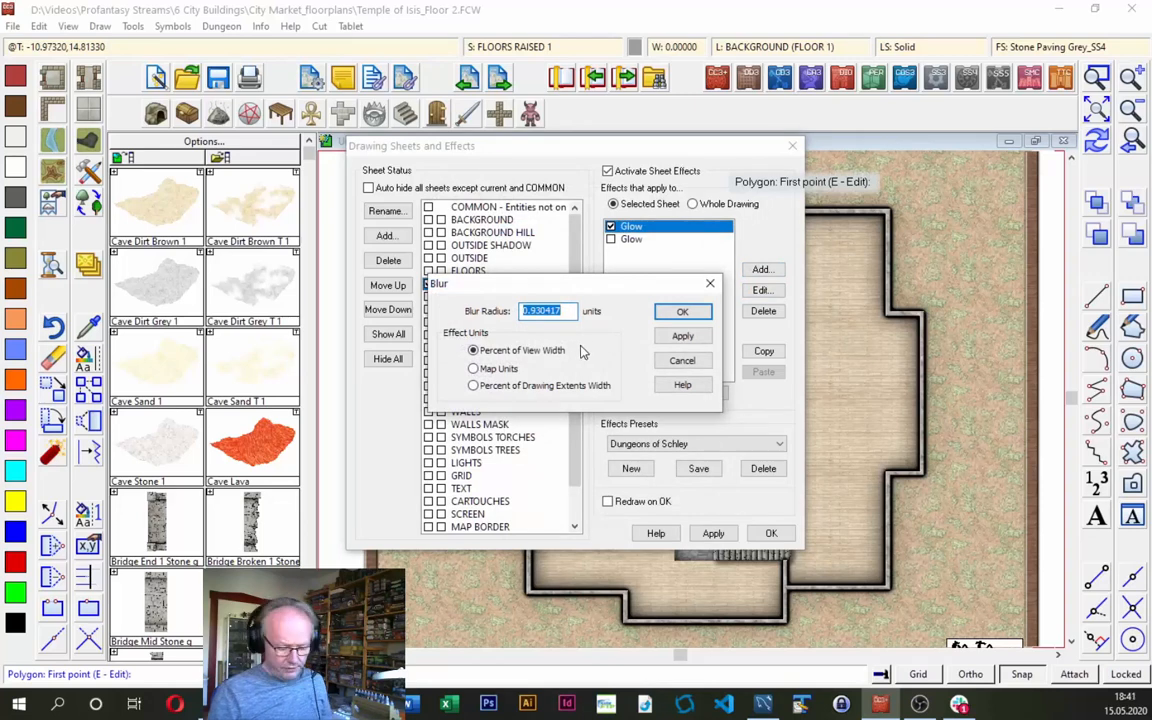
pyautogui.write('.2')
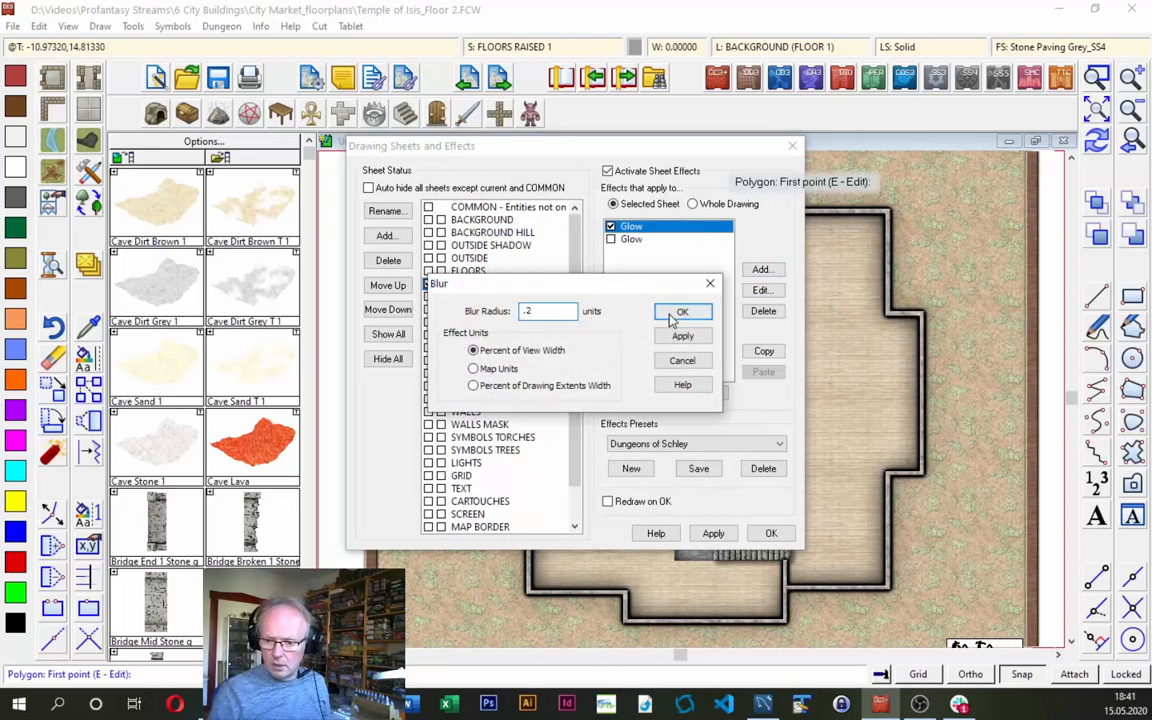
pyautogui.click(675, 314)
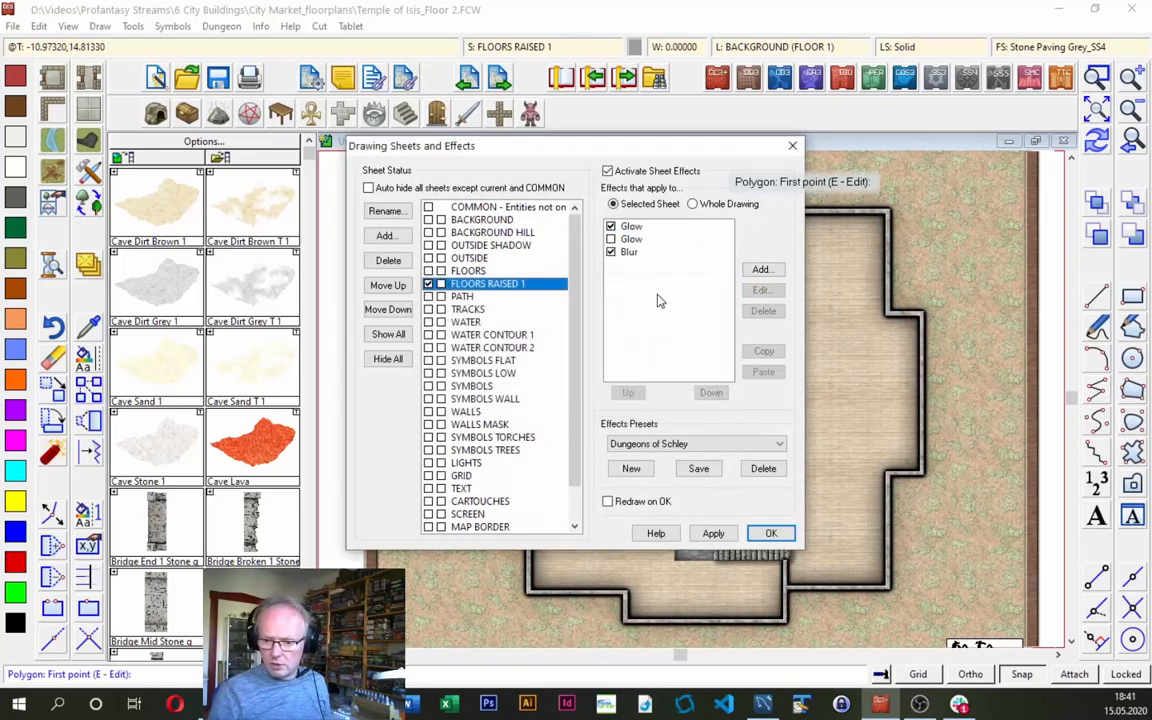
pyautogui.click(628, 254)
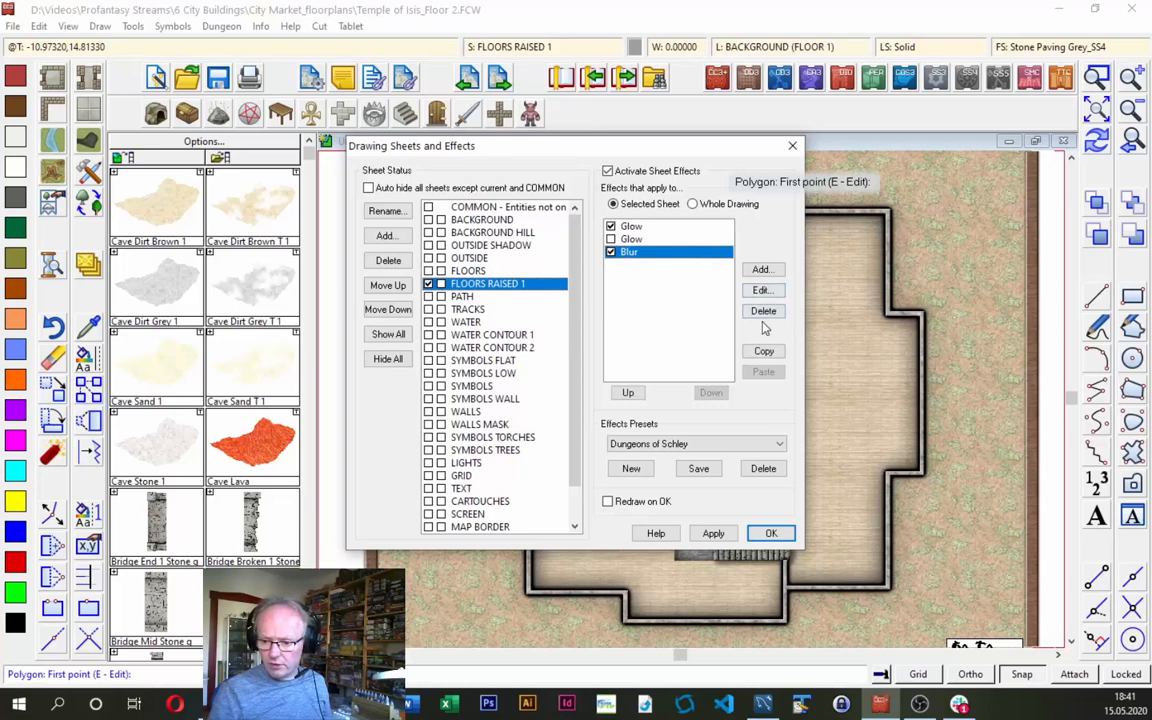
pyautogui.click(630, 392)
pyautogui.click(630, 392)
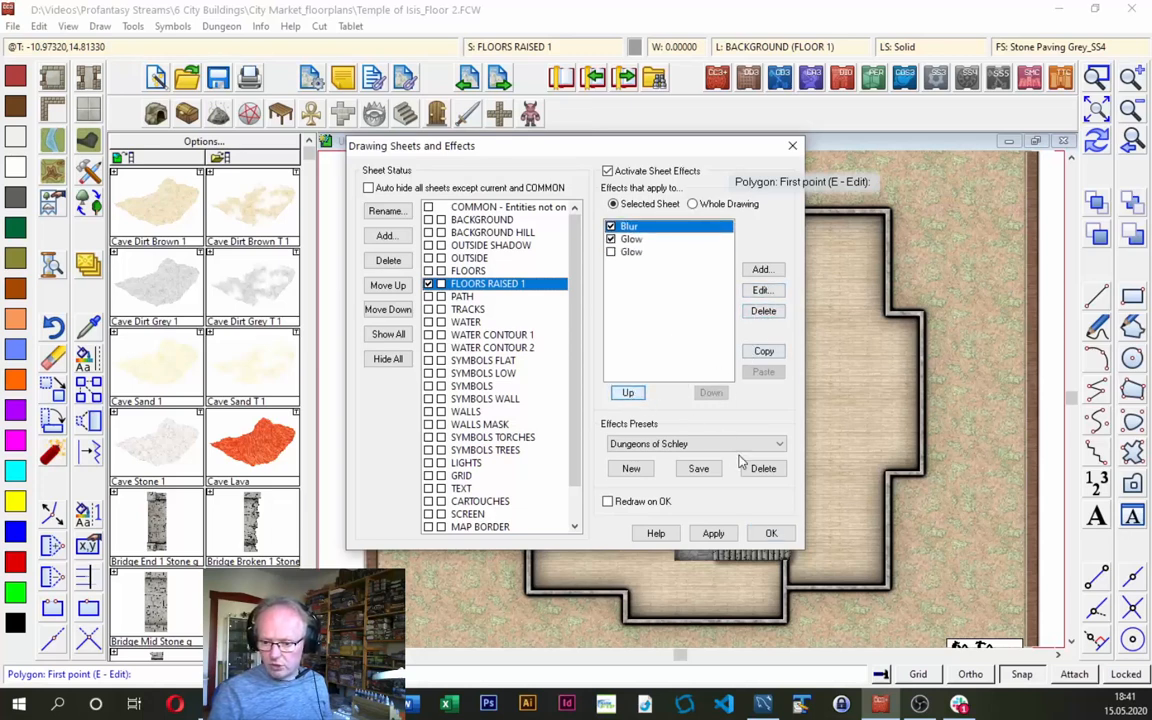
pyautogui.click(770, 534)
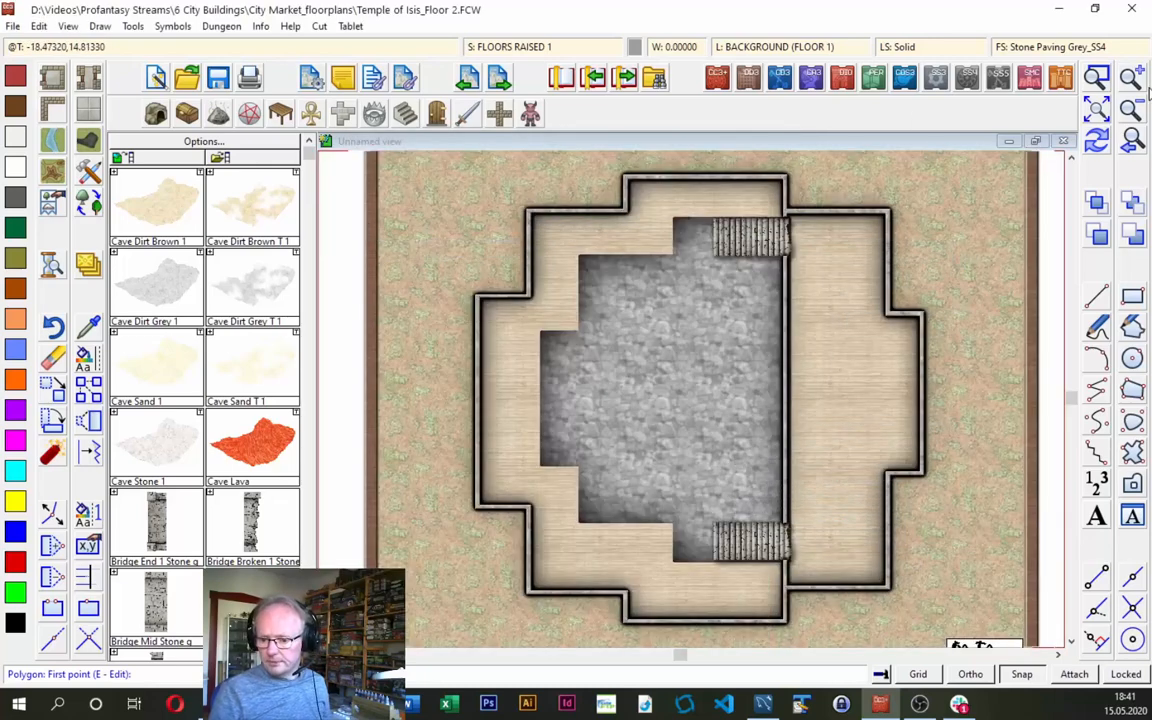
# Draw a dividing wall with Wall, Width 0.5, Stone 5 across the lower part of the east wing, reaching its outer wall.
pyautogui.click(1132, 110)
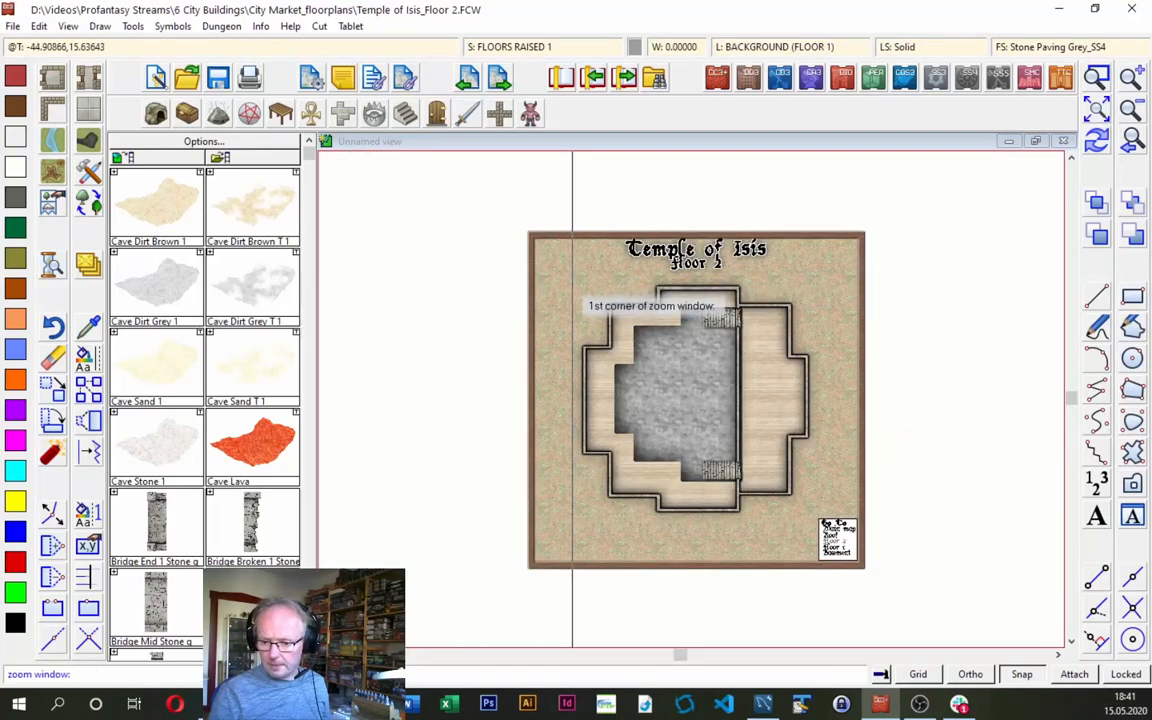
pyautogui.click(564, 282)
pyautogui.click(822, 522)
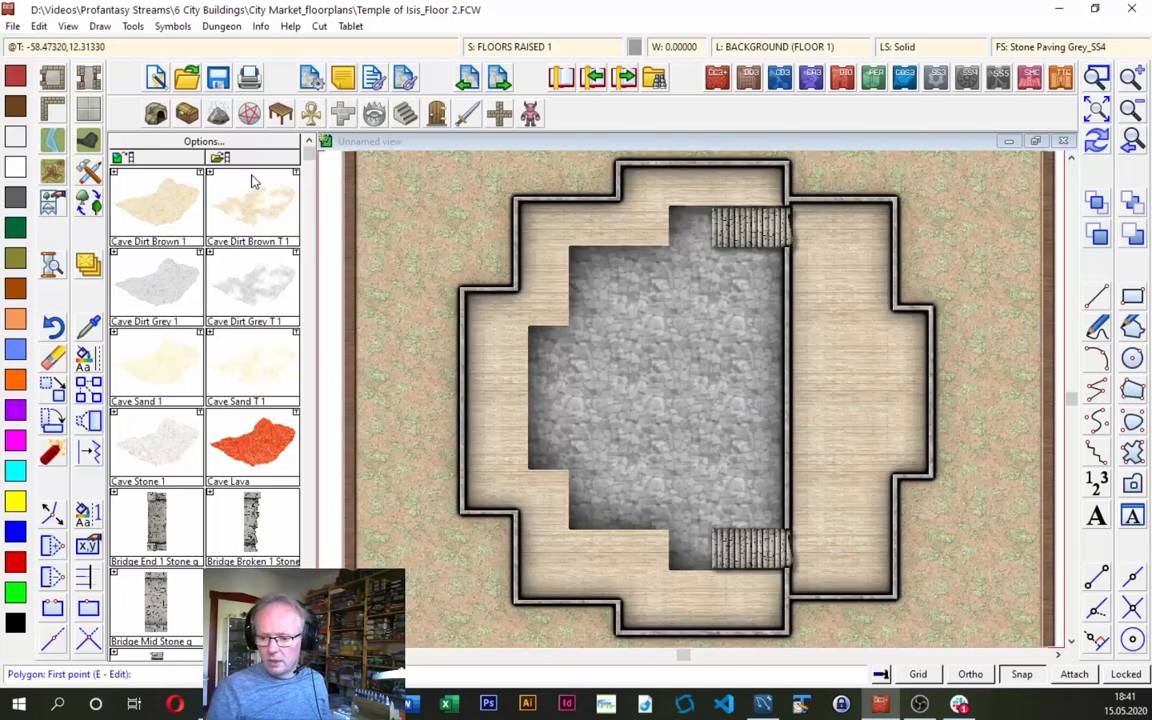
pyautogui.click(91, 170)
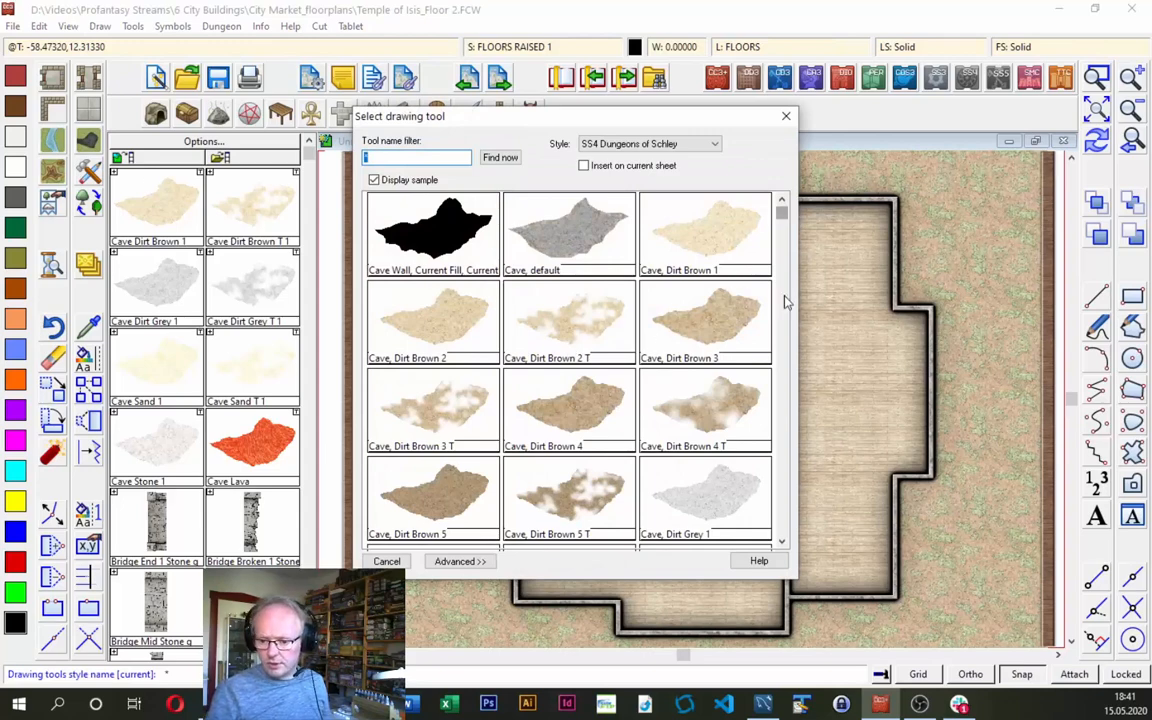
pyautogui.scroll(-15, 785, 302)
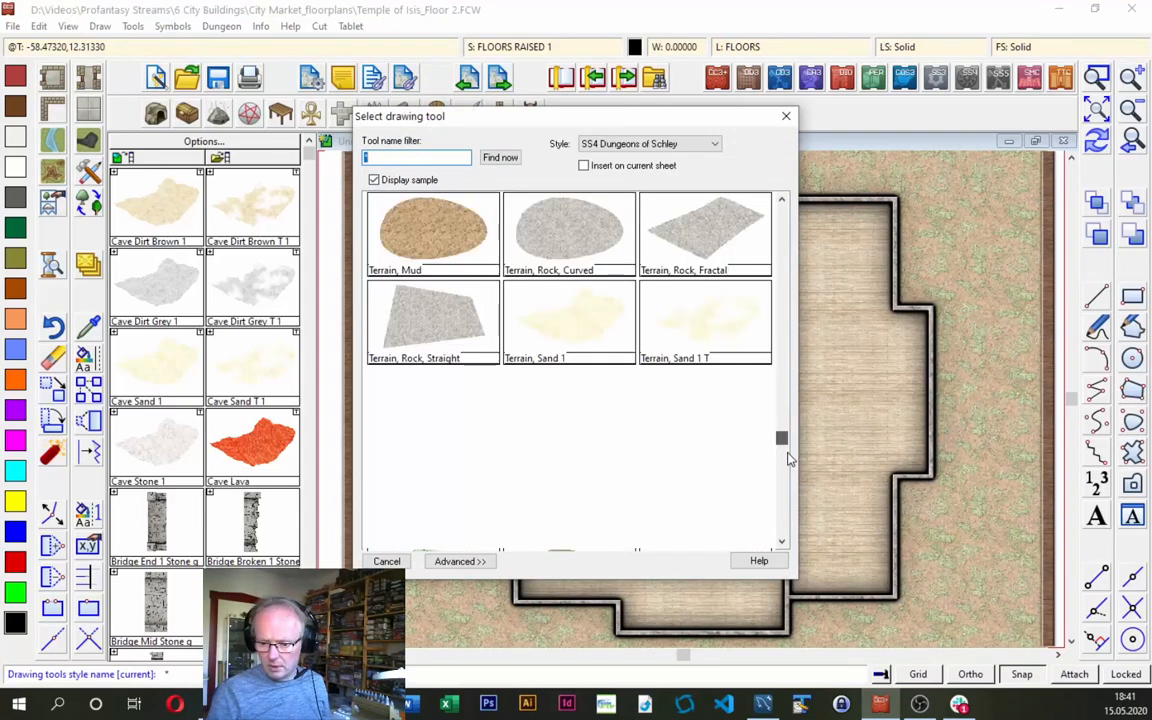
pyautogui.moveTo(787, 451); pyautogui.dragTo(786, 497)
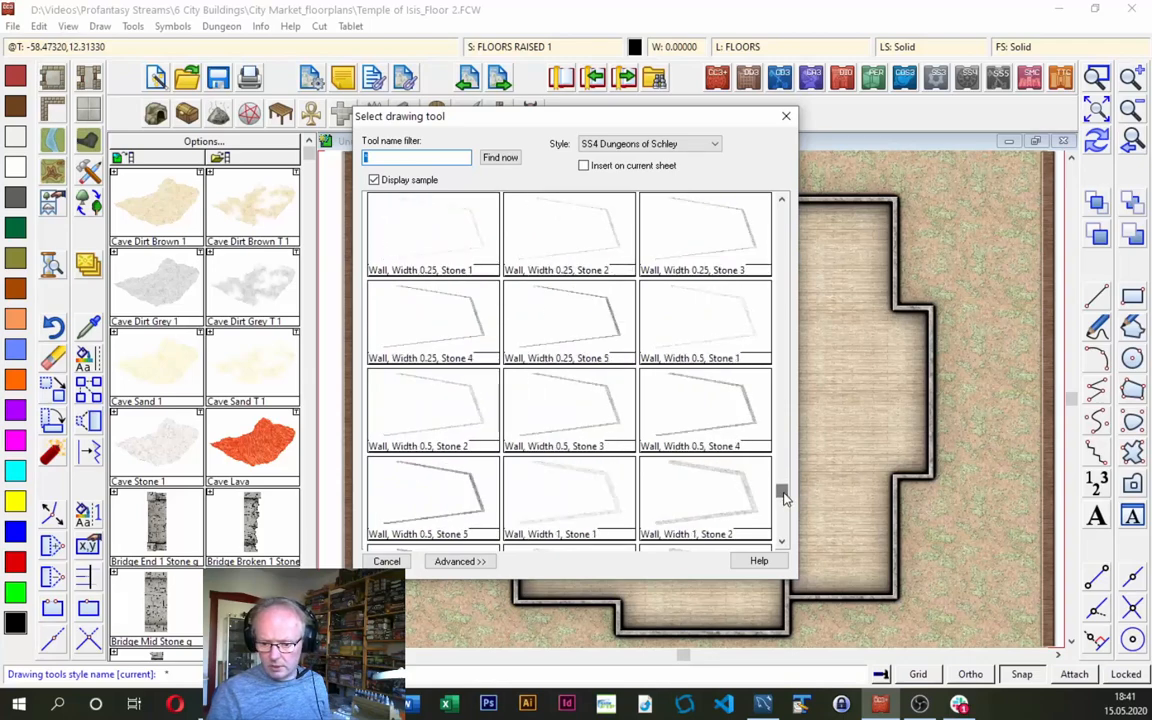
pyautogui.click(444, 497)
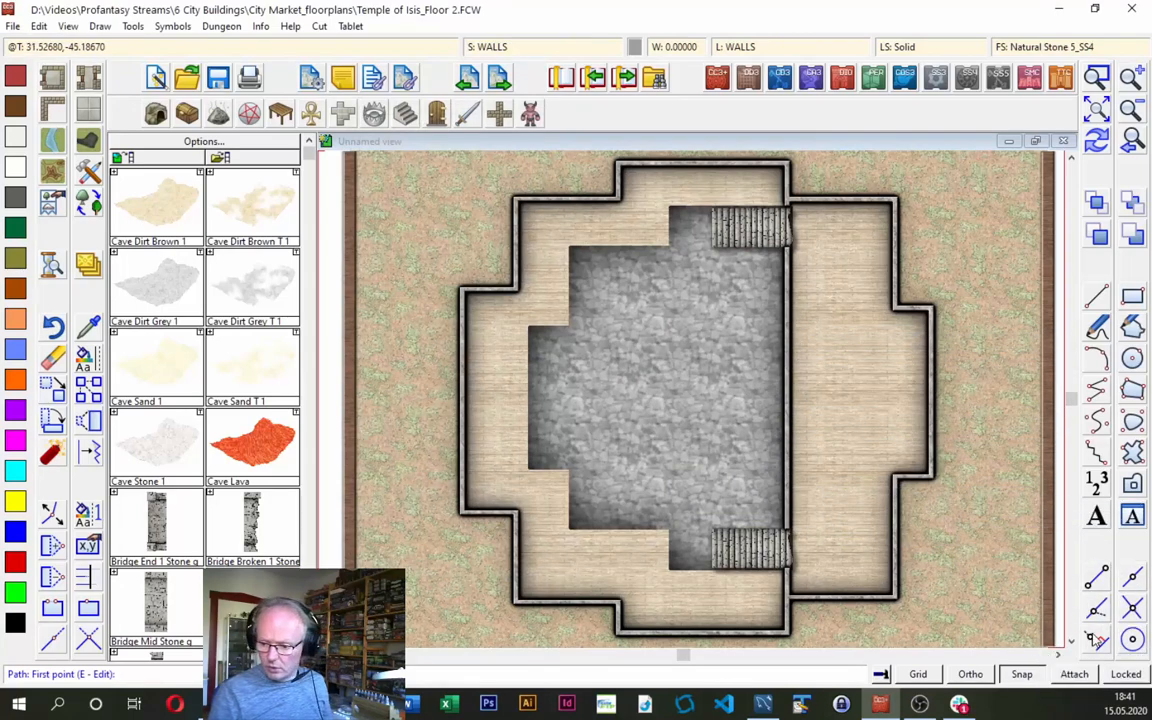
pyautogui.click(810, 485)
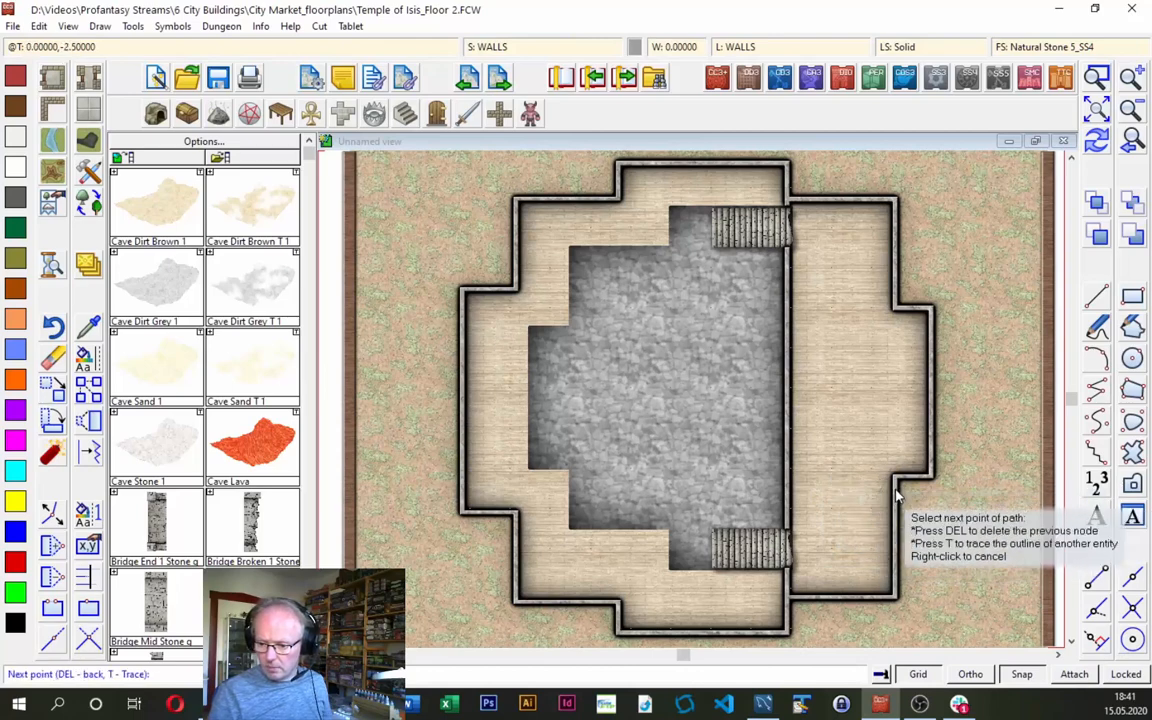
pyautogui.click(893, 490)
pyautogui.rightClick(790, 503)
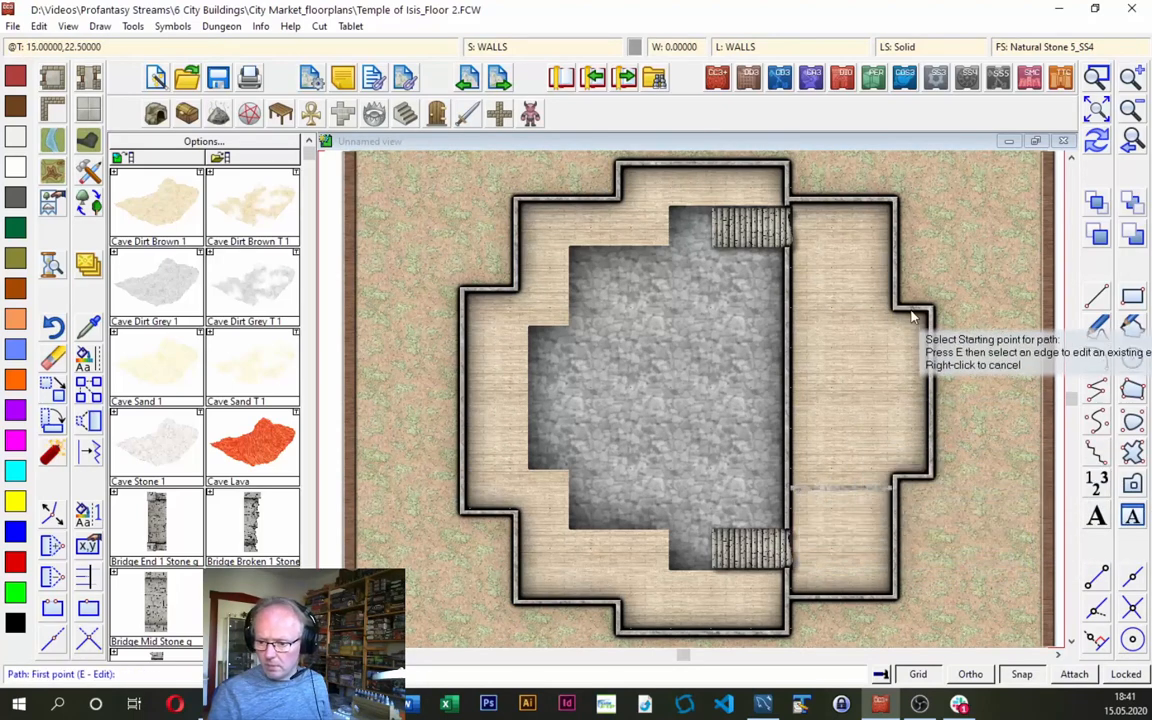
# Draw a matching dividing wall across the upper part of the east wing to split it into three rooms.
pyautogui.click(821, 288)
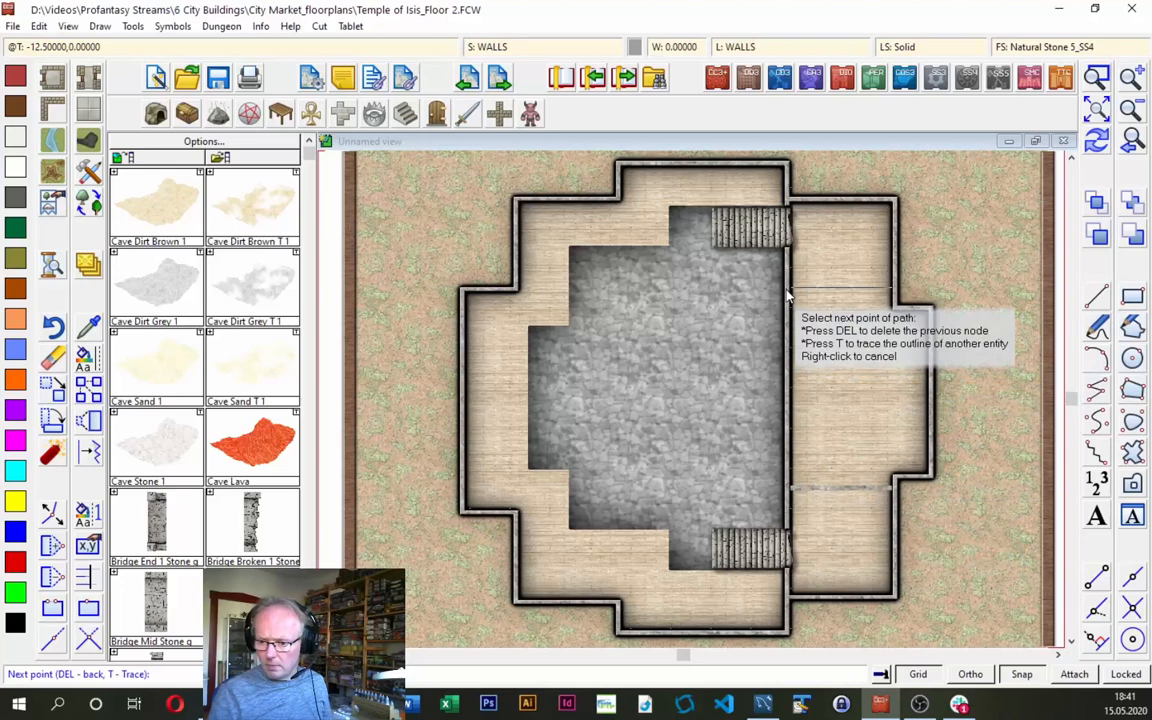
pyautogui.click(788, 290)
pyautogui.rightClick(788, 290)
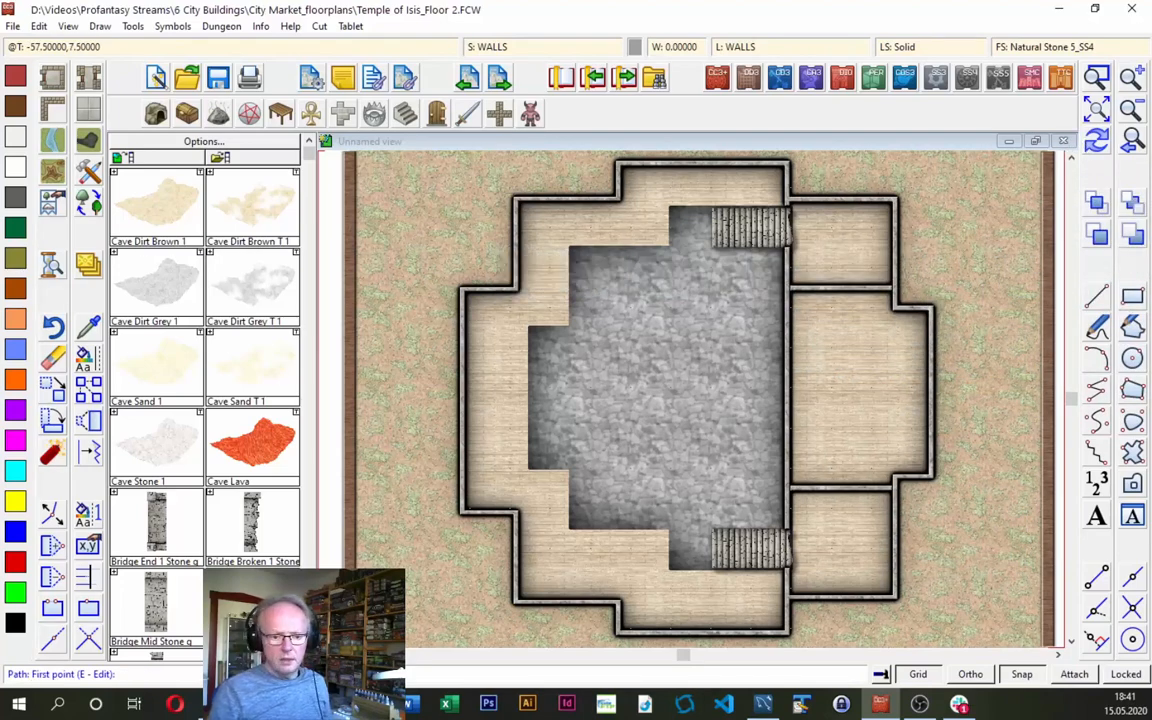
# Place a double door scaled to .75 in both the upper and the lower dividing wall of the east wing.
pyautogui.click(437, 116)
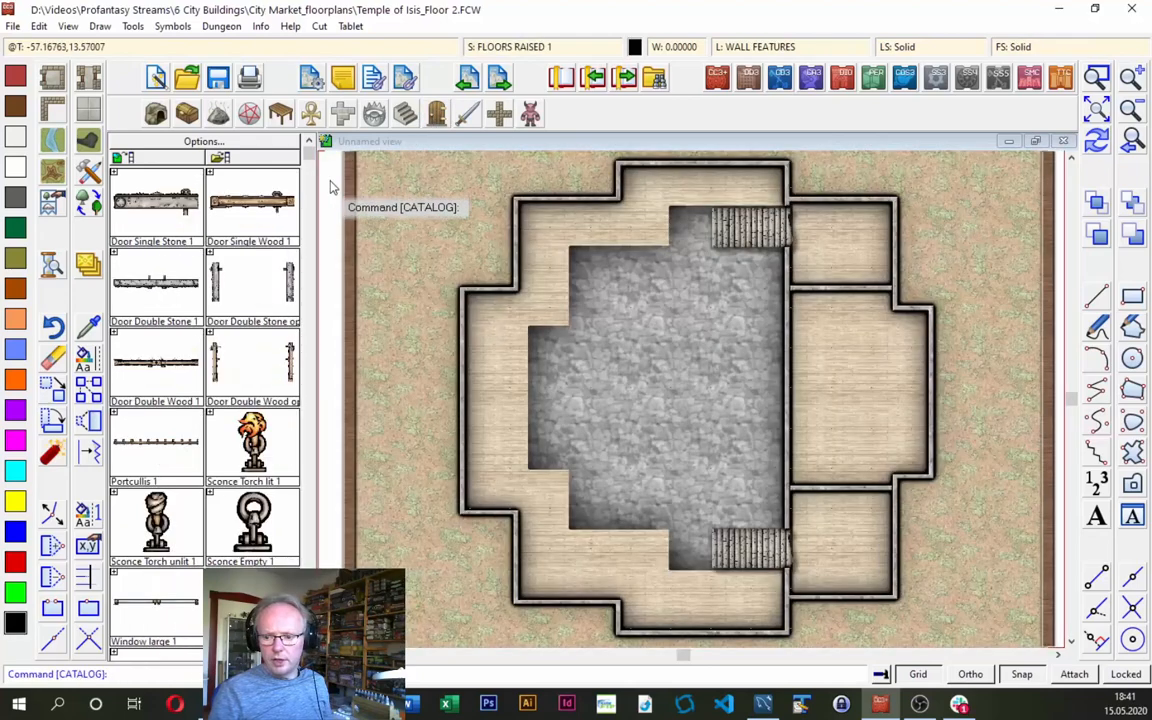
pyautogui.click(198, 284)
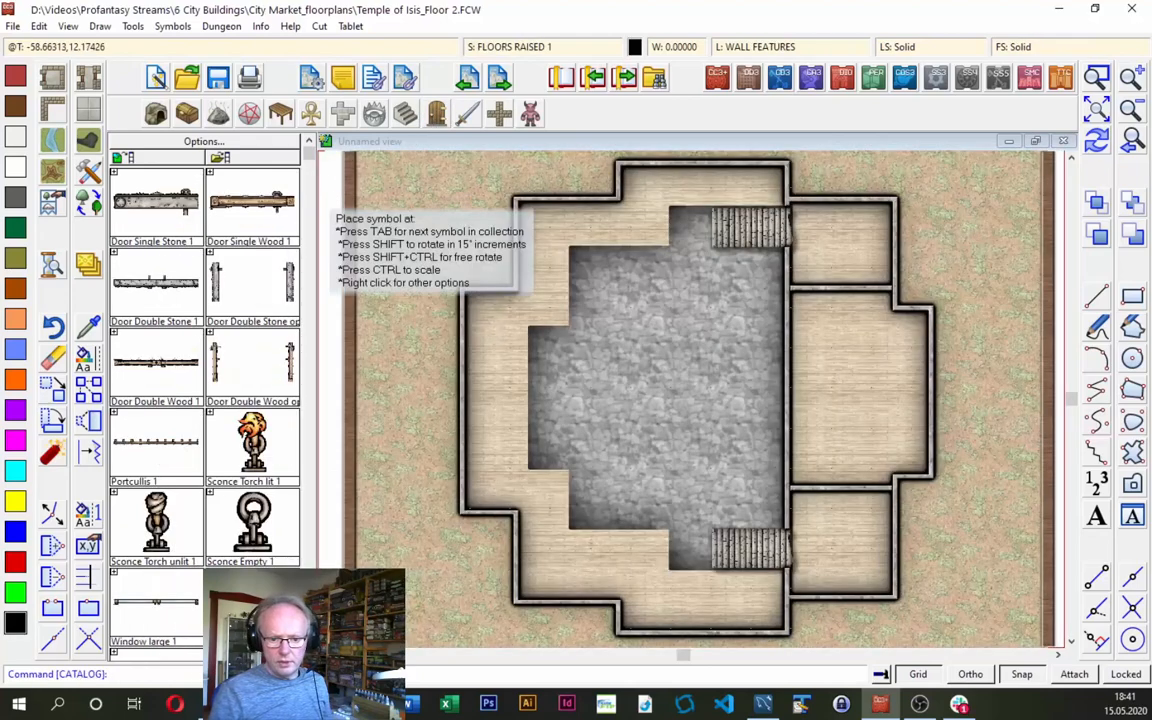
pyautogui.rightClick(836, 306)
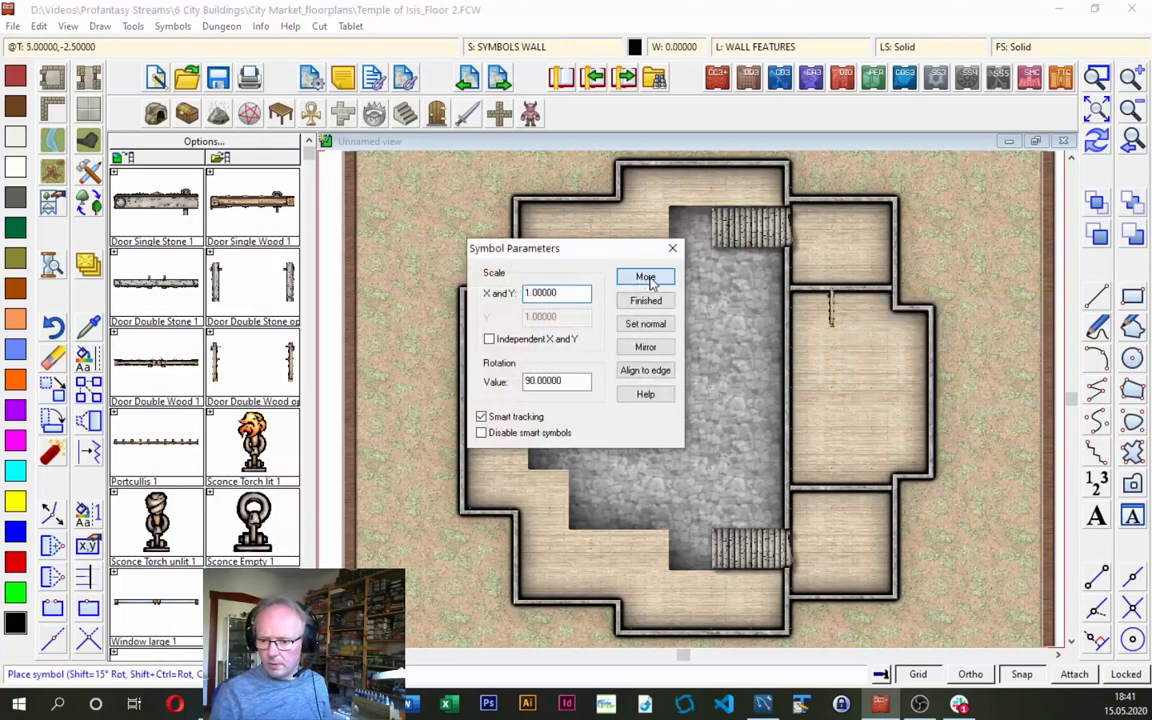
pyautogui.click(646, 277)
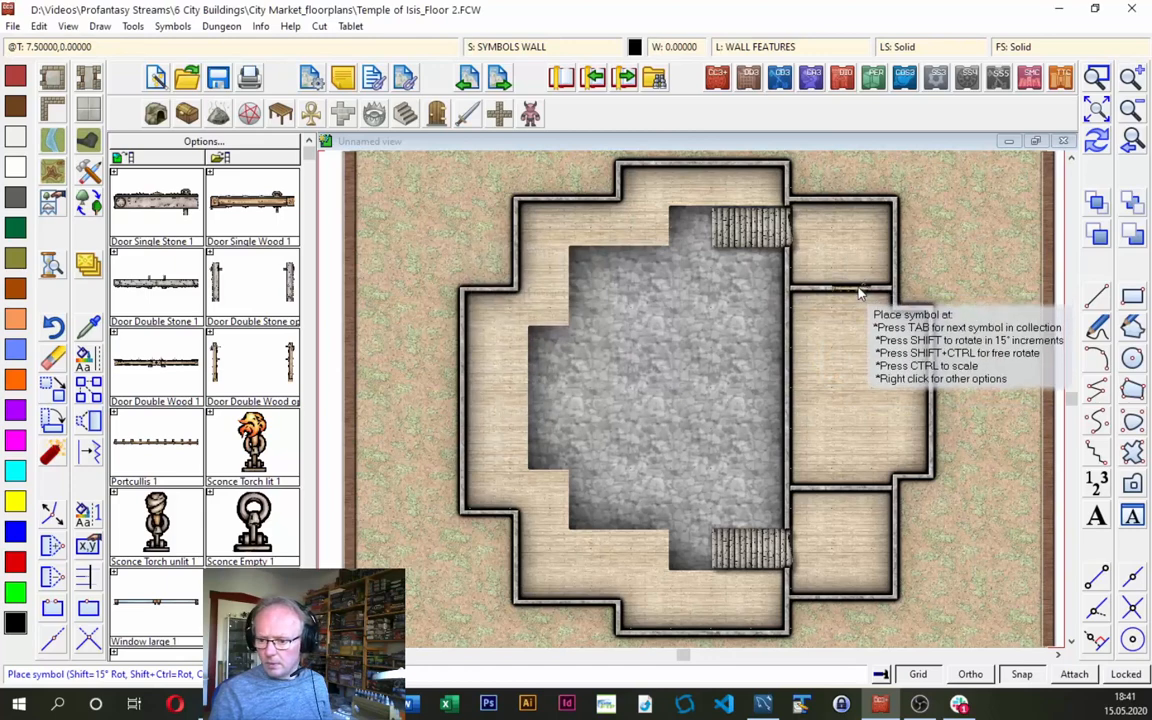
pyautogui.rightClick(830, 343)
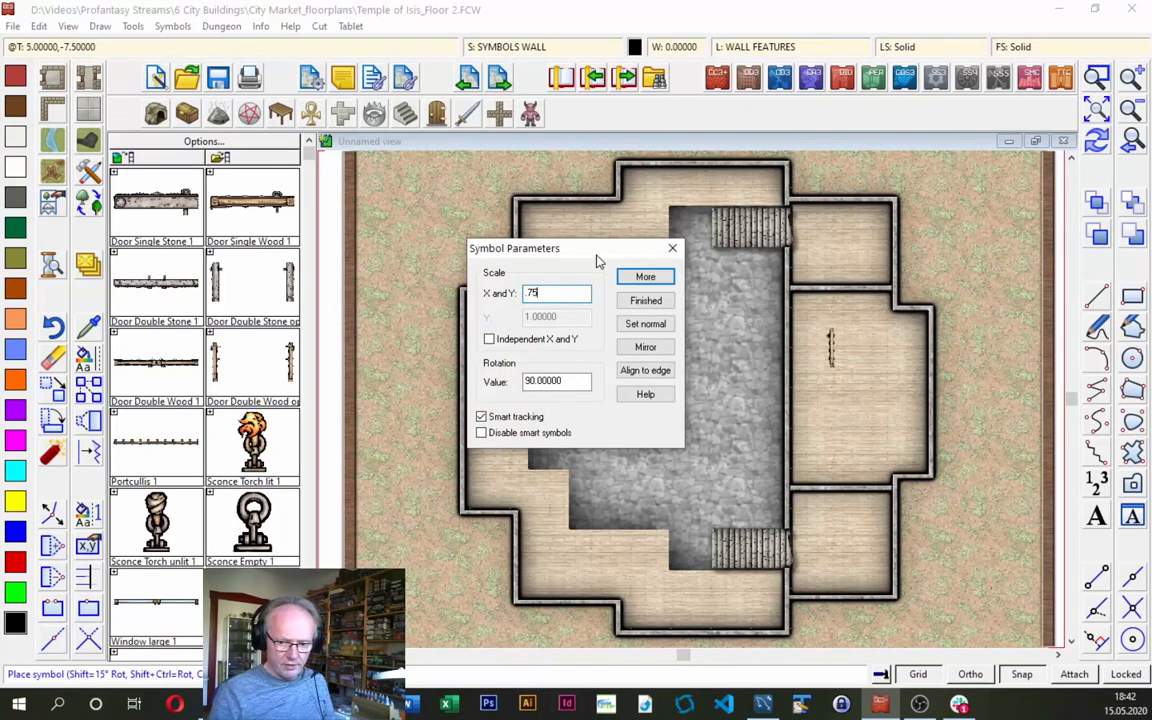
pyautogui.click(646, 279)
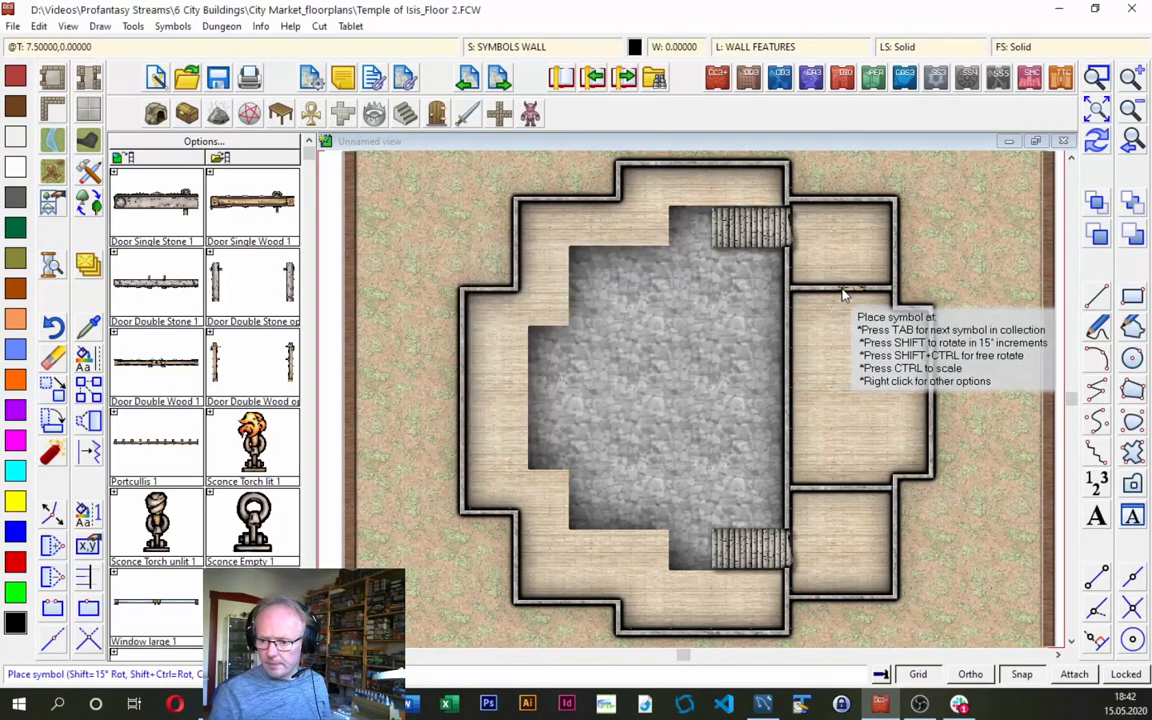
pyautogui.click(862, 297)
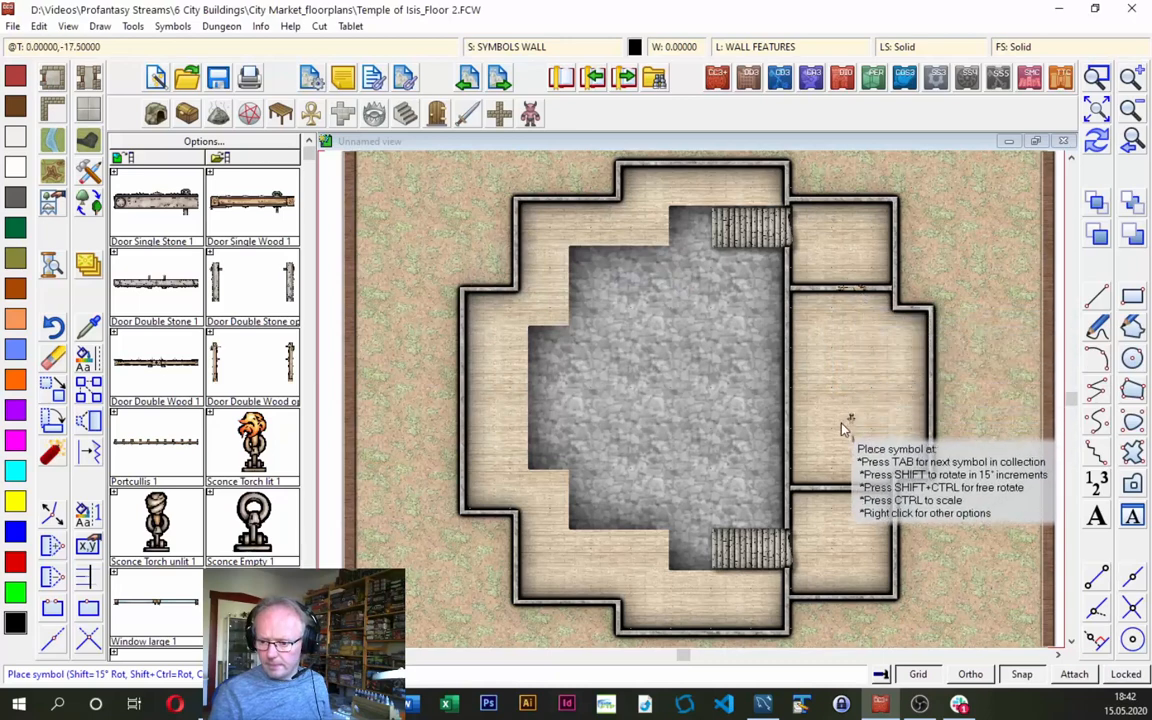
pyautogui.click(851, 488)
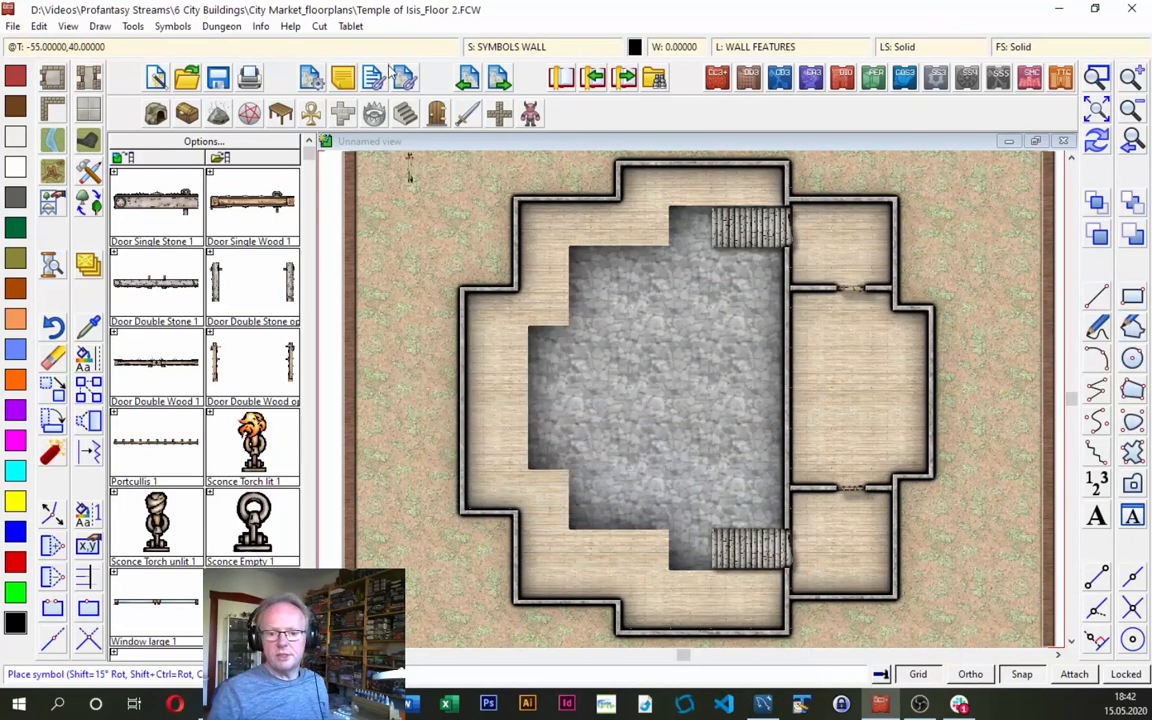
# Place a rotated double bed from SS4 Color Furniture on the SYMBOLS LOW sheet, with its head against the middle room's outer east wall.
pyautogui.click(282, 114)
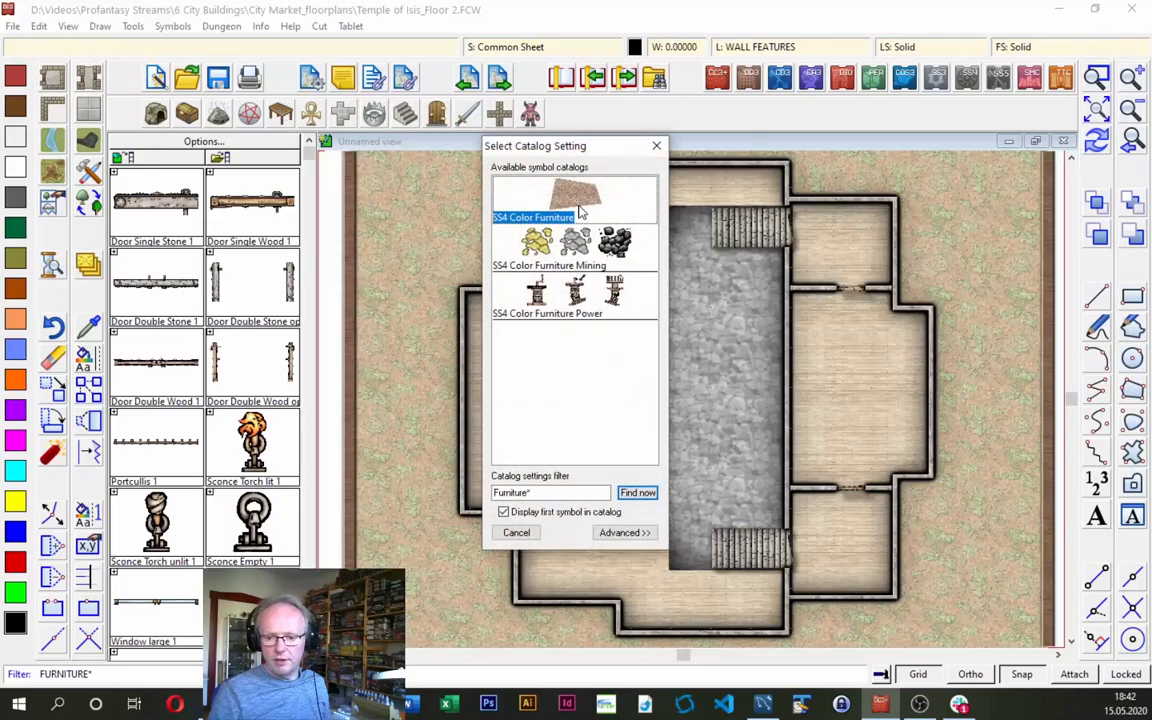
pyautogui.doubleClick(580, 210)
pyautogui.click(254, 602)
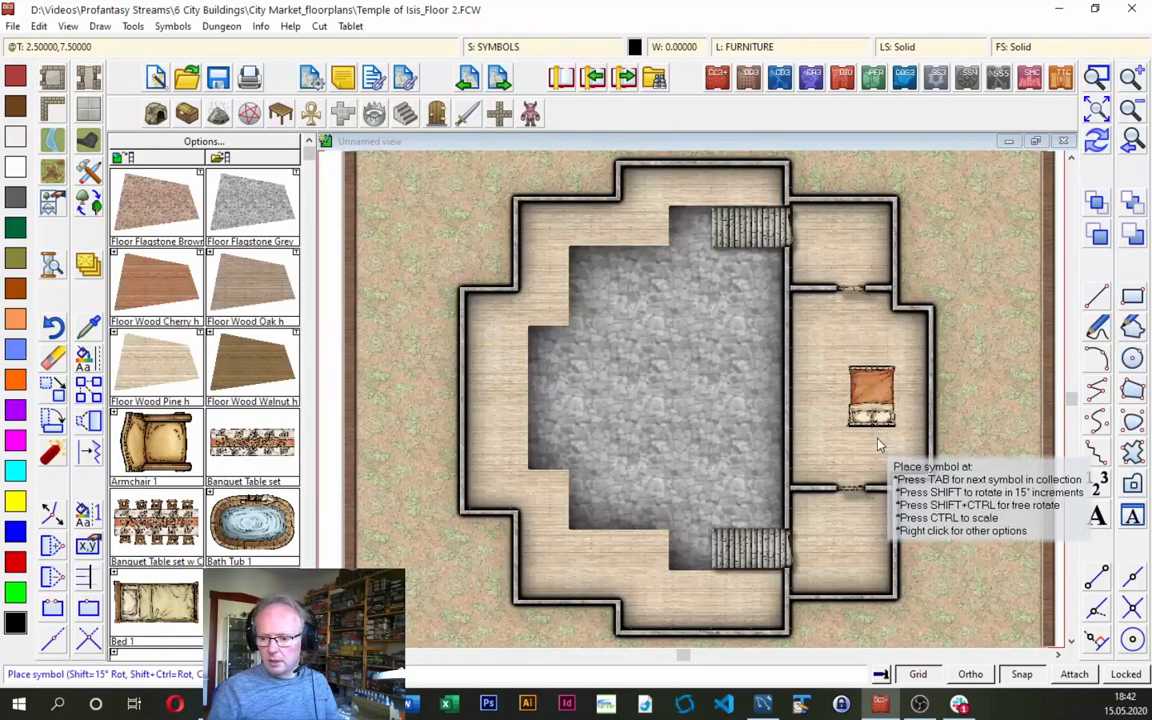
pyautogui.press('shift')
pyautogui.press('shift')
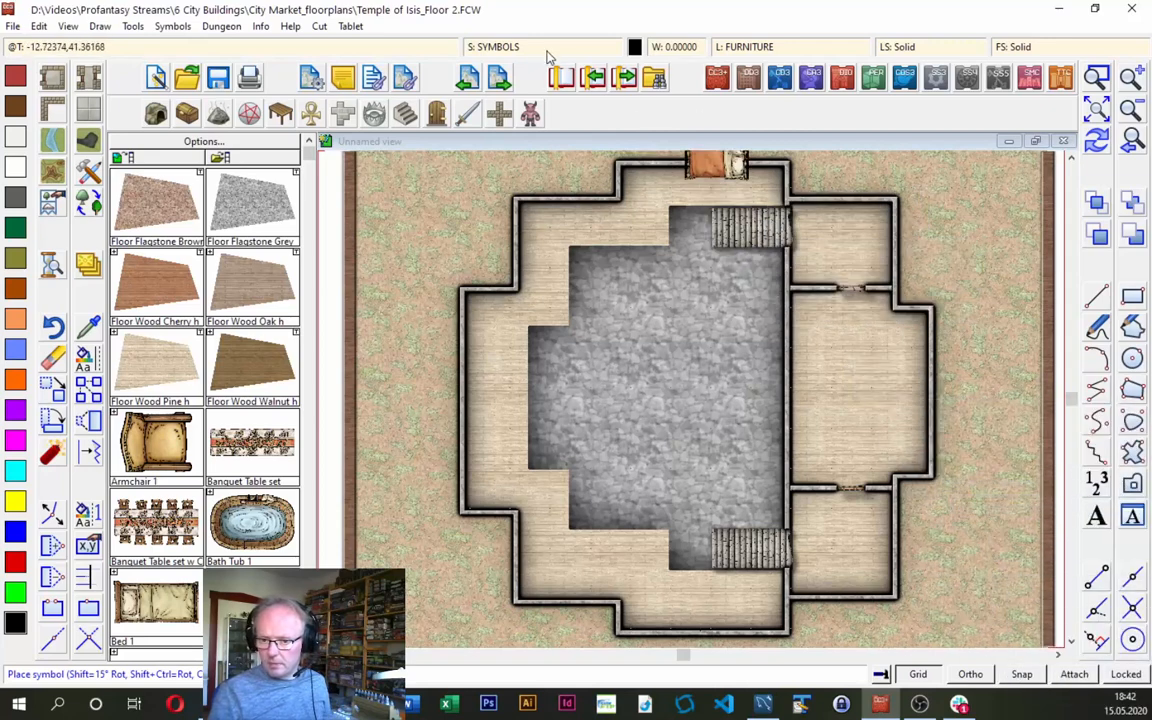
pyautogui.click(495, 48)
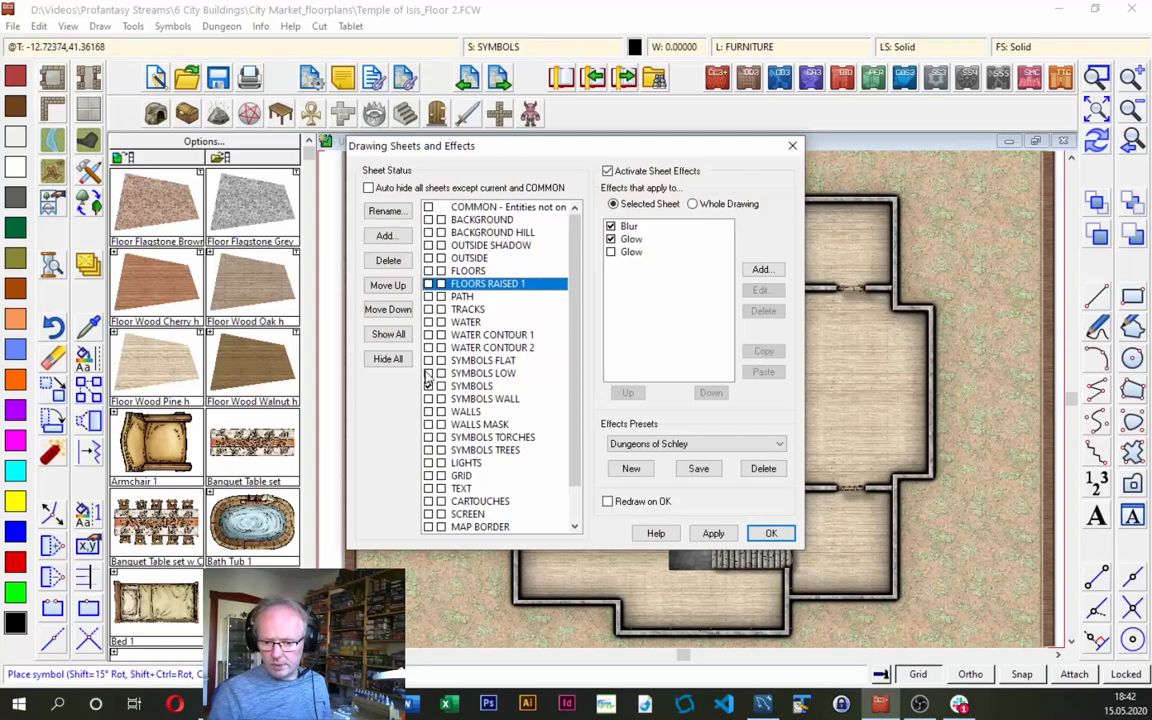
pyautogui.click(428, 373)
pyautogui.click(772, 534)
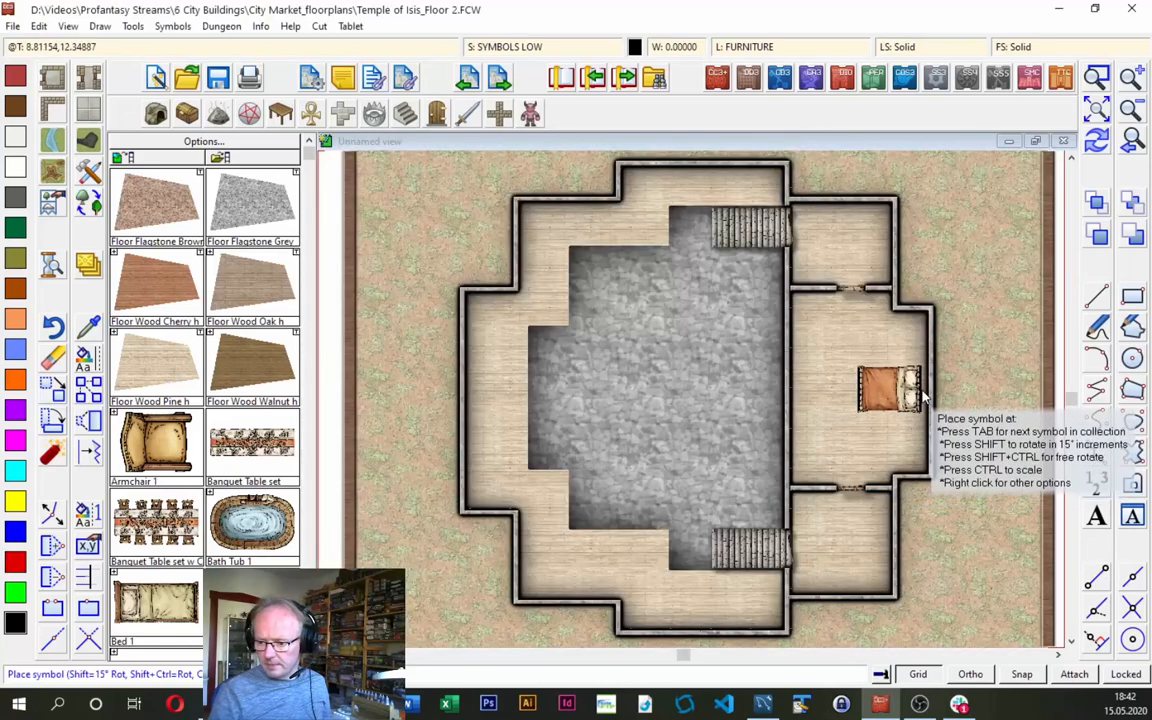
pyautogui.click(930, 398)
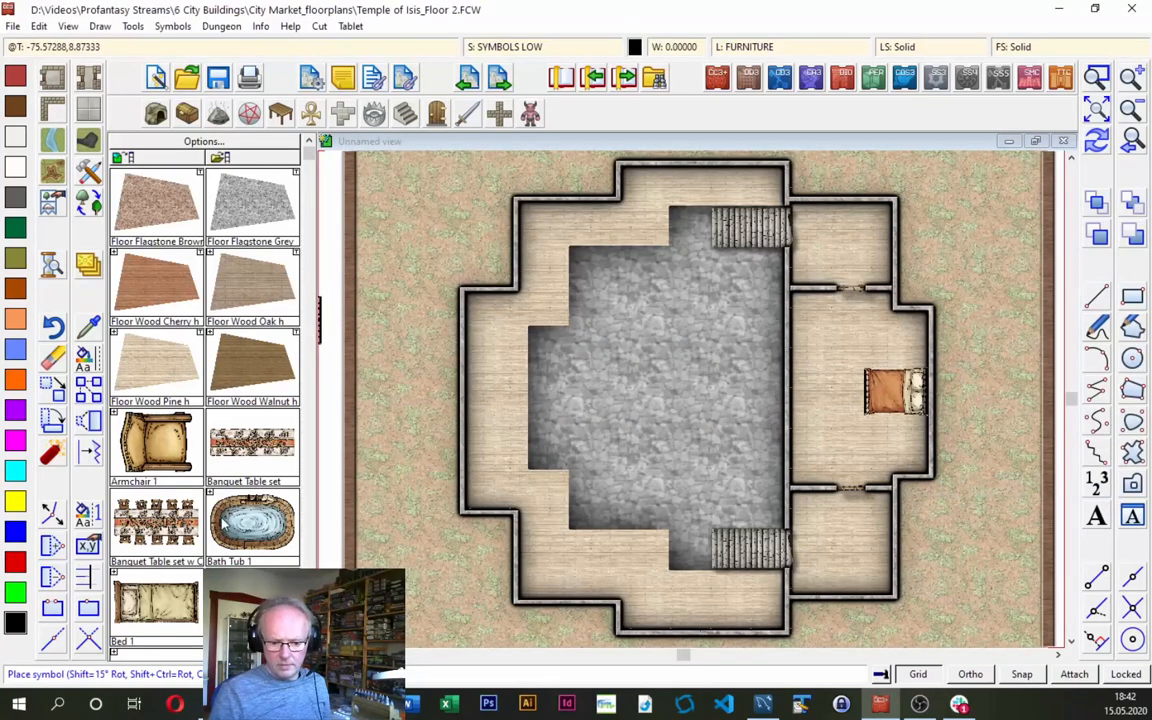
# Place an angled armchair in the middle room's upper west corner and a bath tub in the lower room's upper west corner.
pyautogui.click(225, 528)
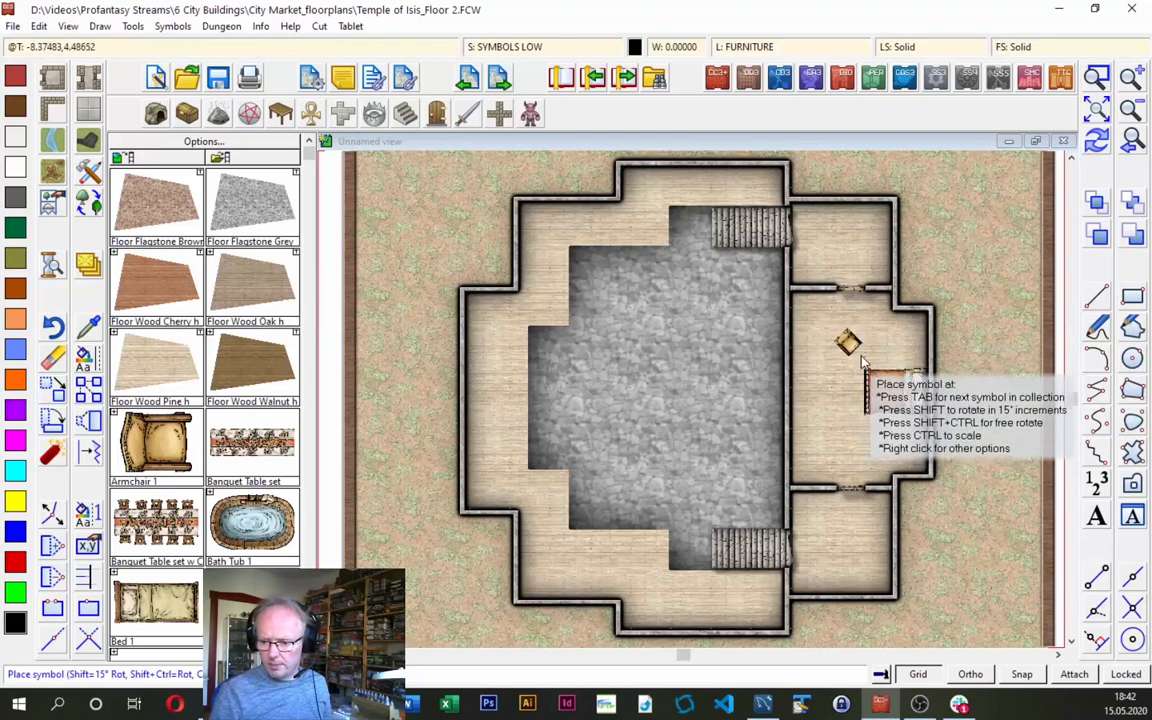
pyautogui.click(817, 325)
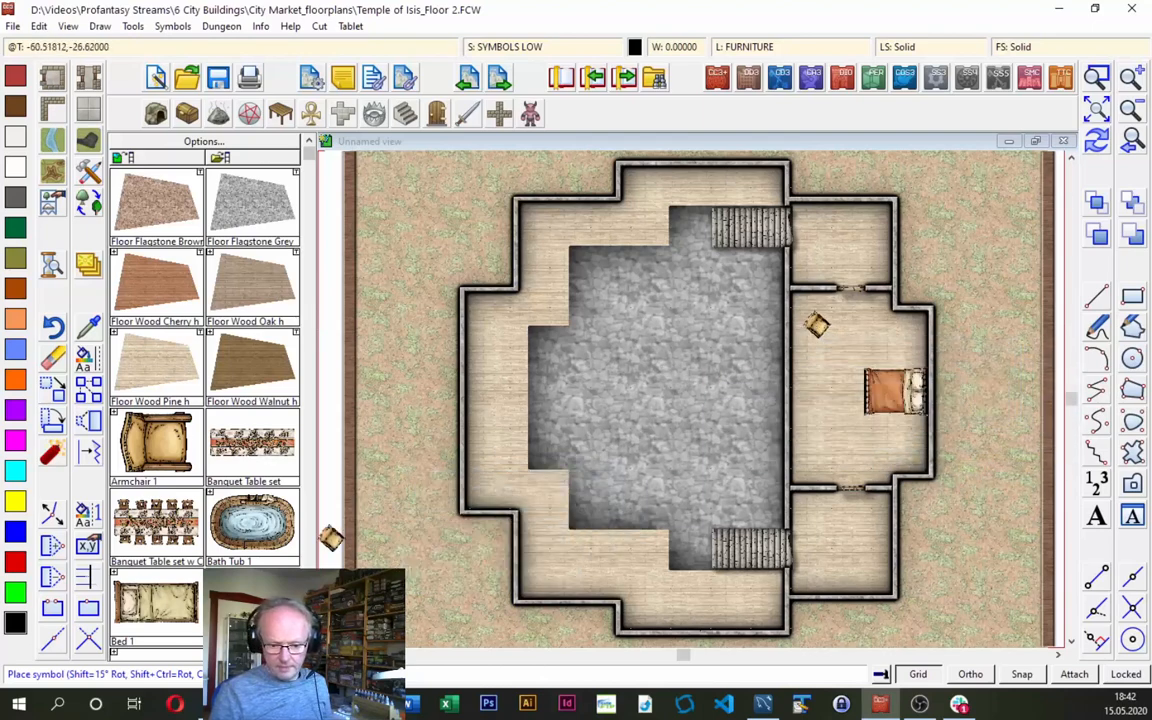
pyautogui.click(276, 555)
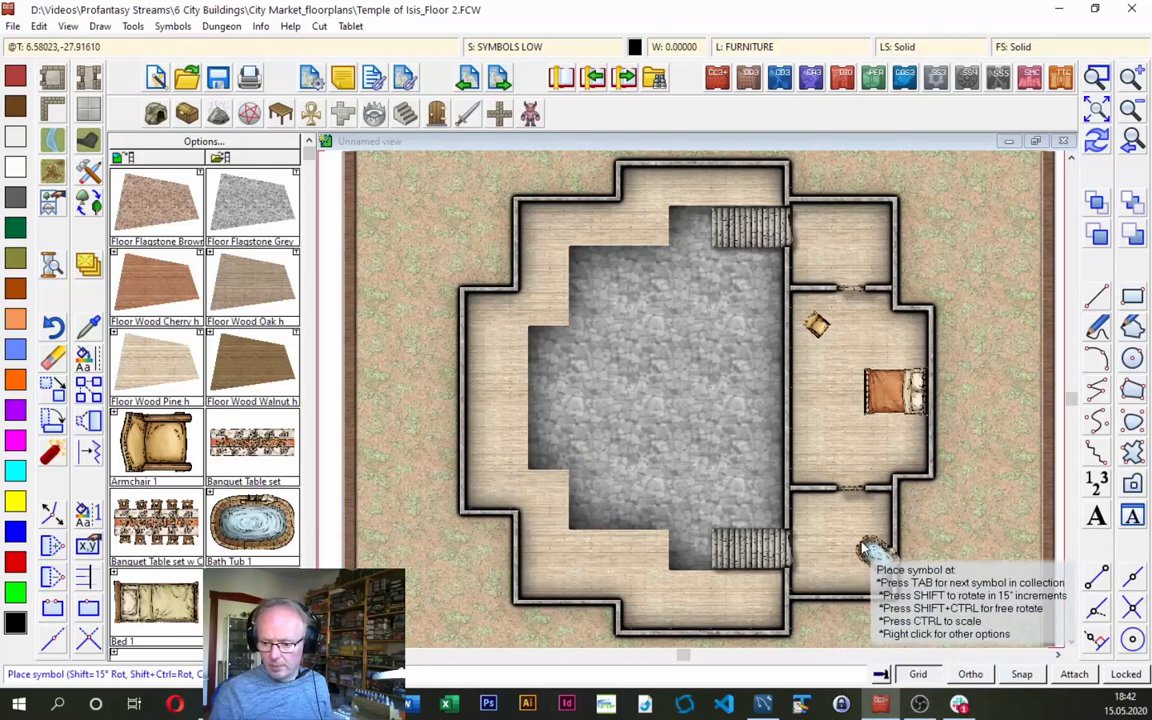
pyautogui.click(815, 512)
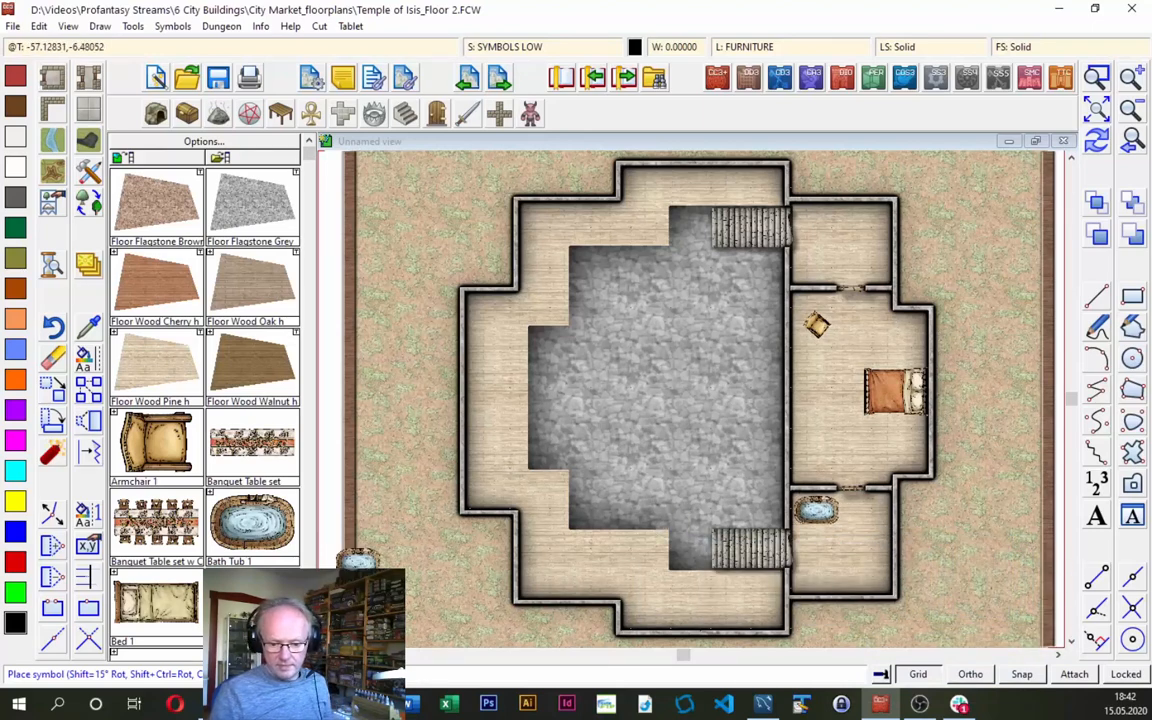
# Place a cupboard against the middle room's west wall, opposite the bed.
pyautogui.scroll(-5, 205, 400)
pyautogui.click(160, 525)
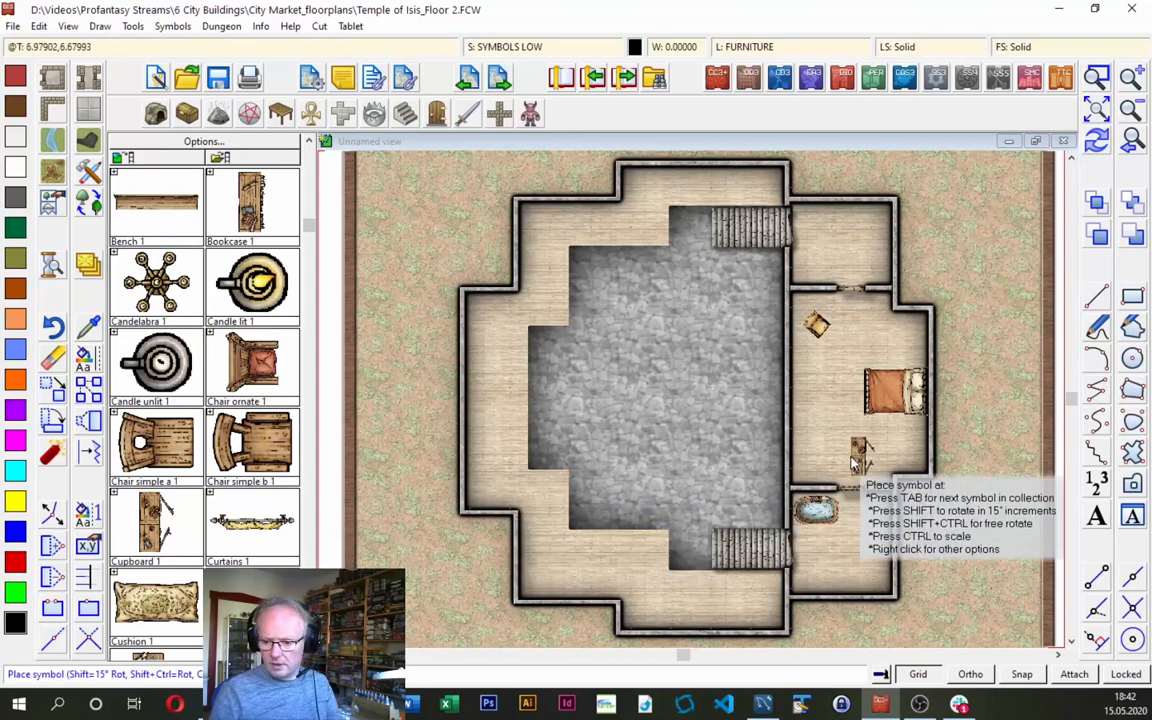
pyautogui.click(797, 420)
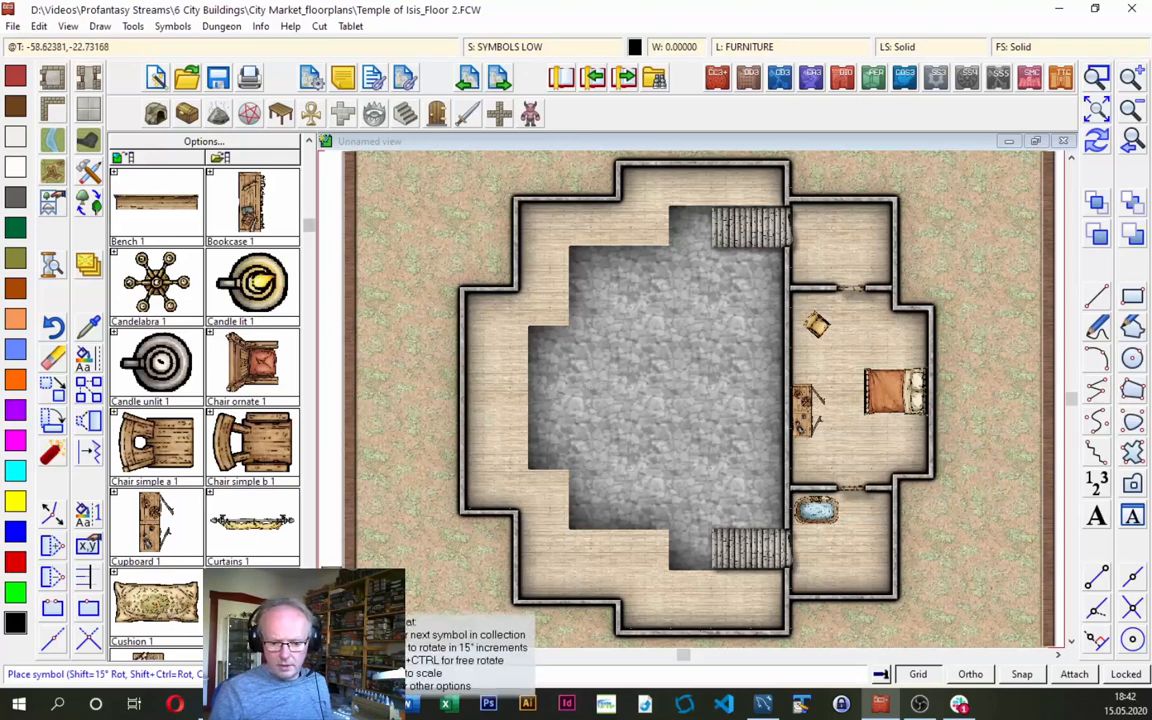
# Place a patterned red carpet at an angle on the SYMBOLS FLAT sheet, between the cupboard and the bed and partly beneath the bed.
pyautogui.click(309, 595)
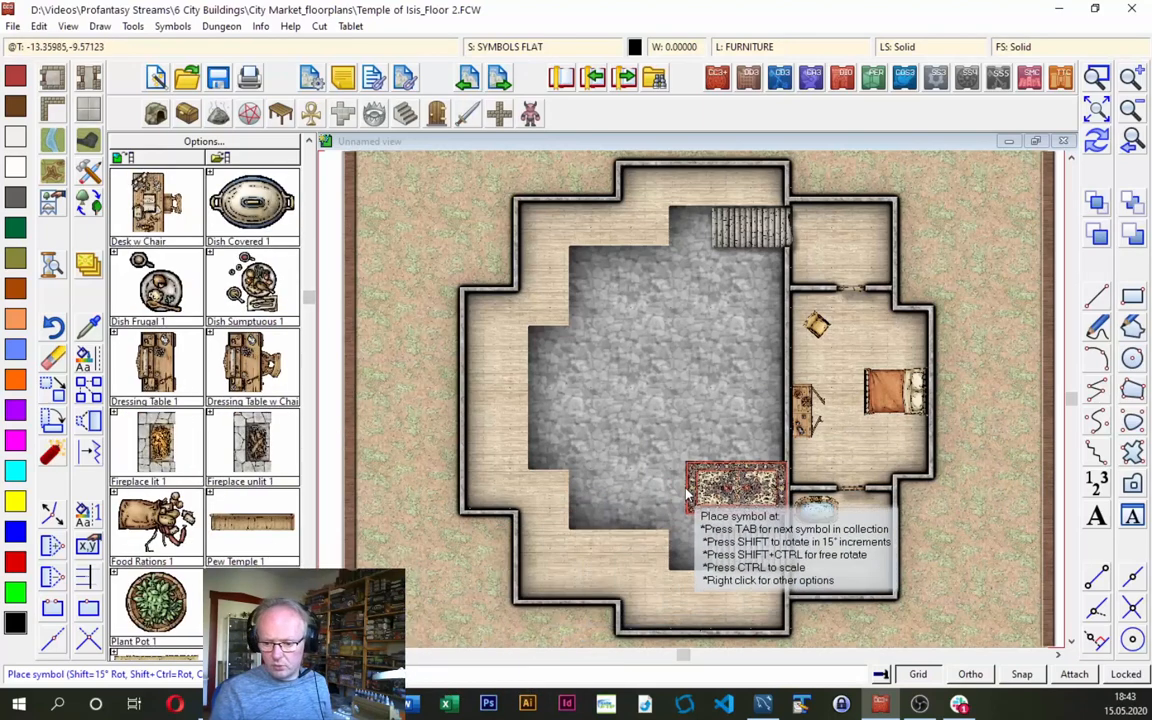
pyautogui.click(483, 47)
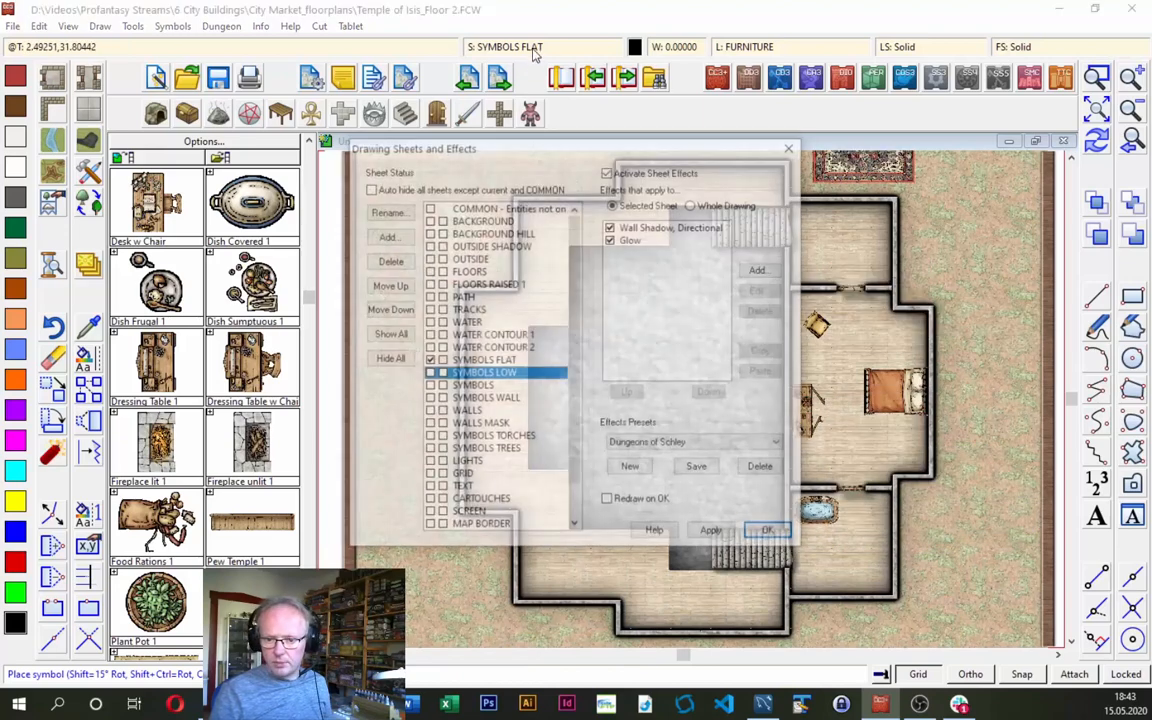
pyautogui.click(771, 534)
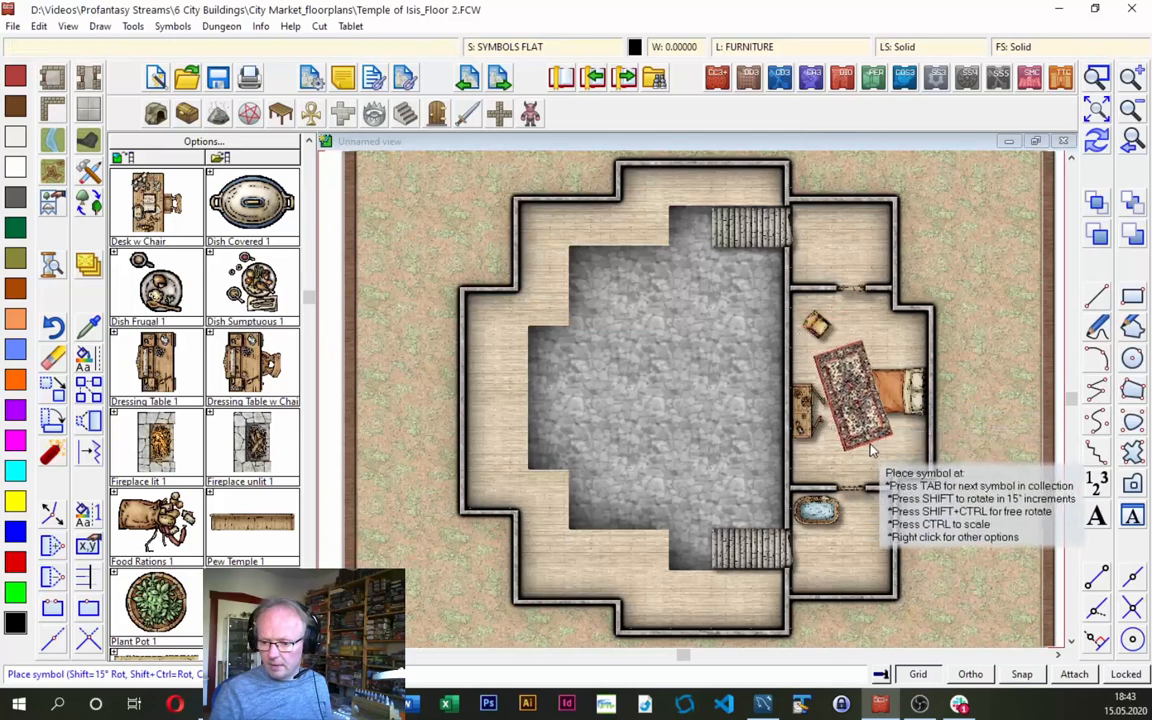
pyautogui.click(862, 410)
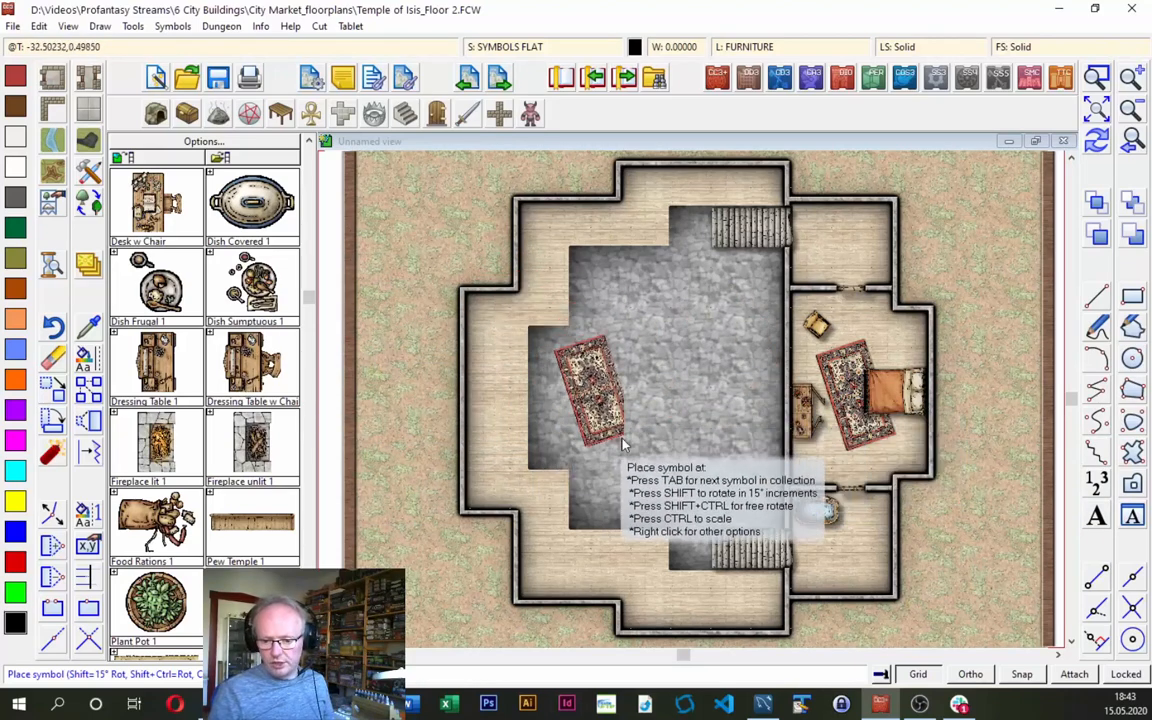
pyautogui.press('Escape')
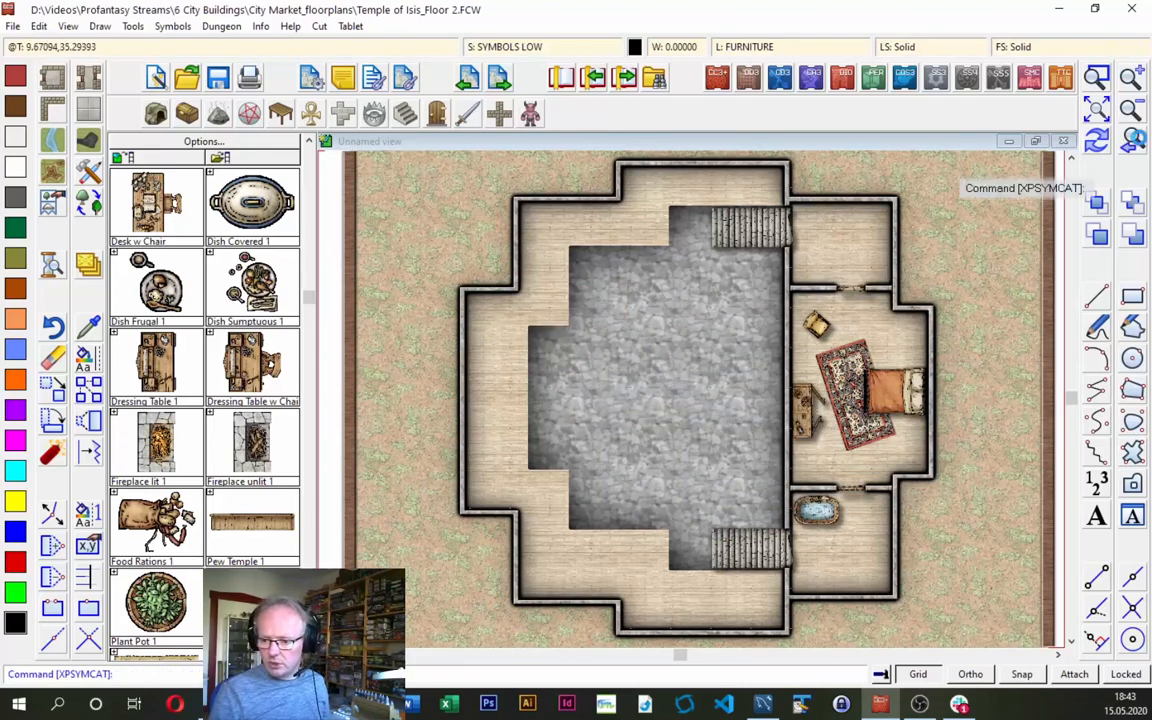
# Save the changes to the Floor 2 map and follow its navigation link to the Floor 1 floorplan.
pyautogui.click(1135, 139)
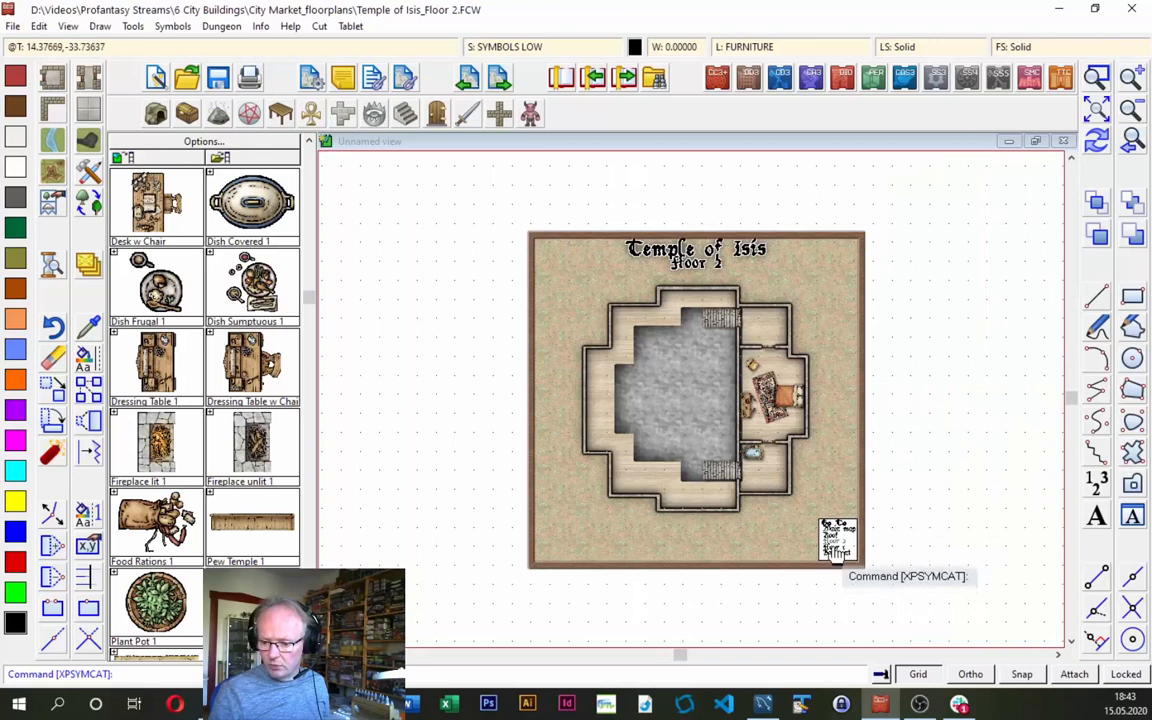
pyautogui.hotkey('ctrl', 'o')
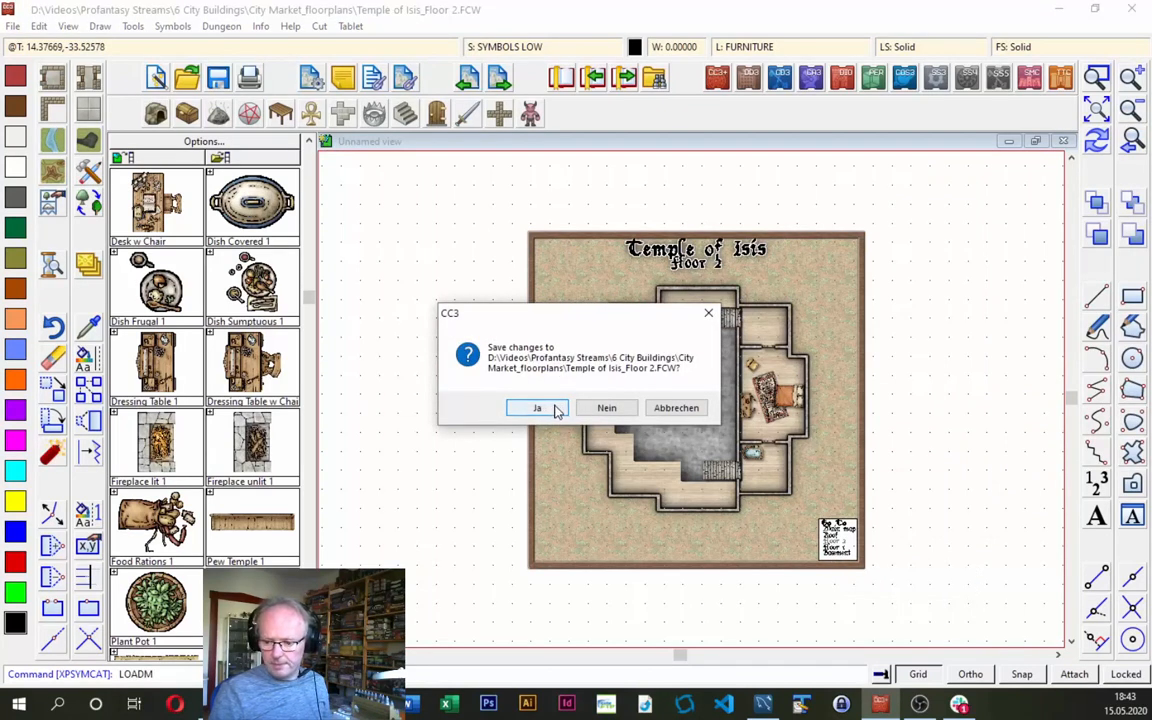
pyautogui.click(555, 414)
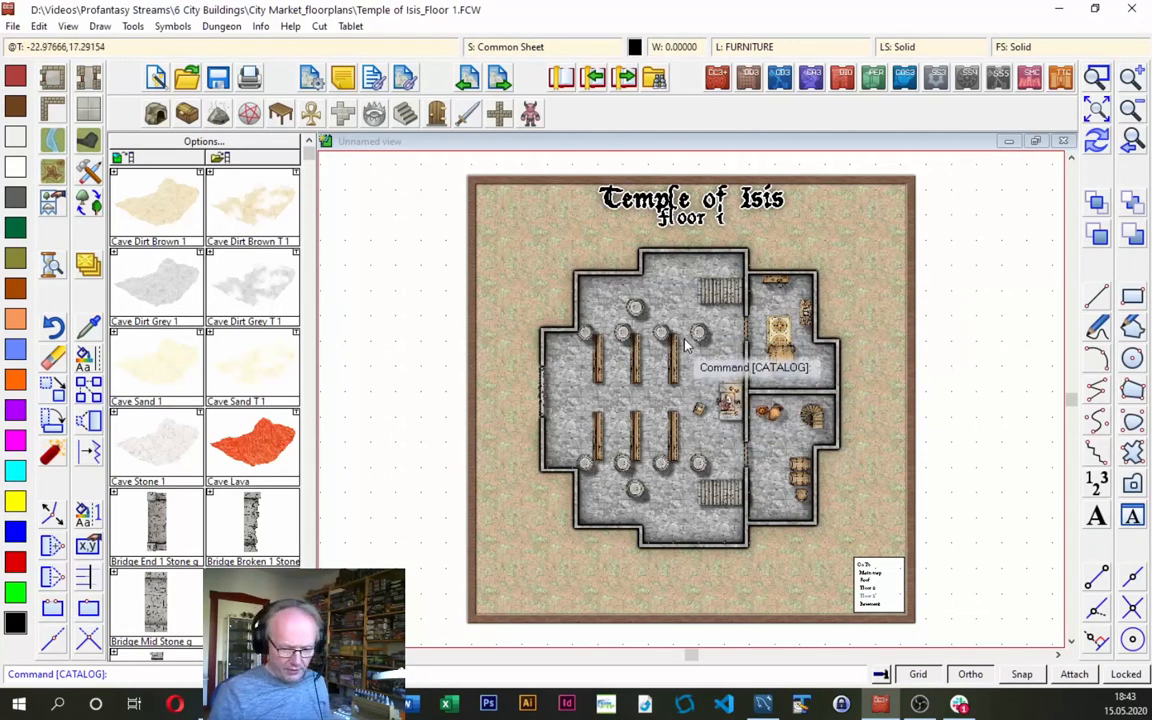
# Copy the main hall's pillars, pews, altar table and small item beside it from Floor 1 to the clipboard.
pyautogui.hotkey('ctrl', 'c')
pyautogui.click(586, 332)
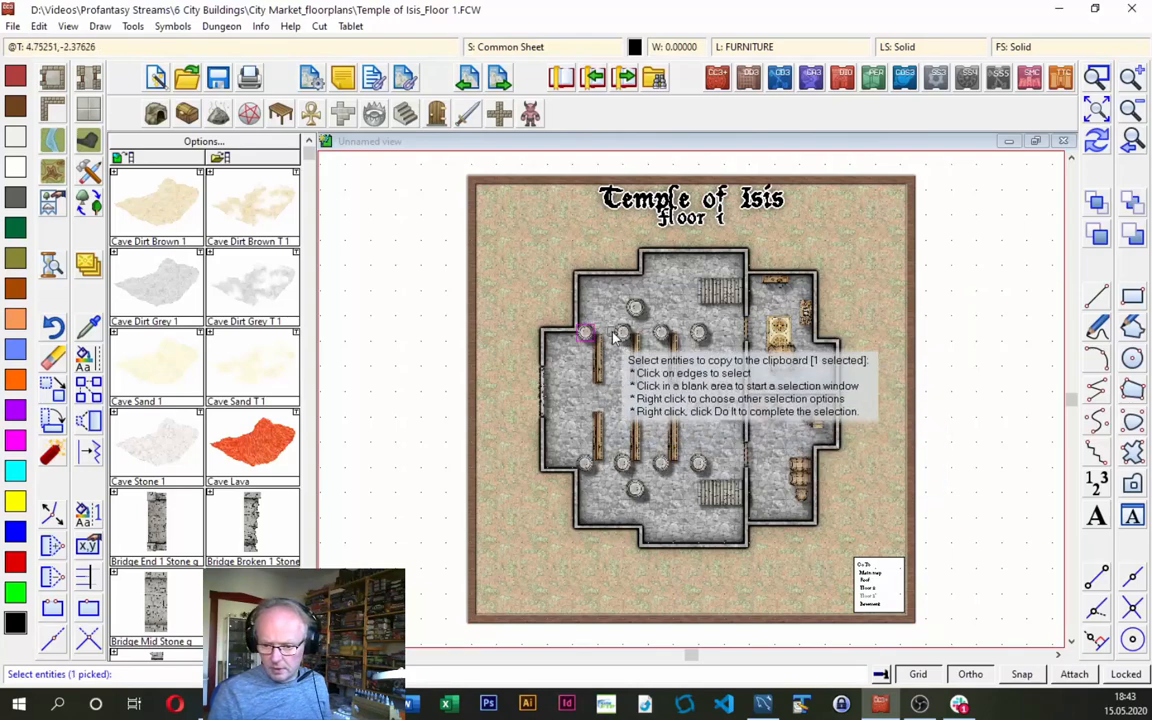
pyautogui.click(570, 349)
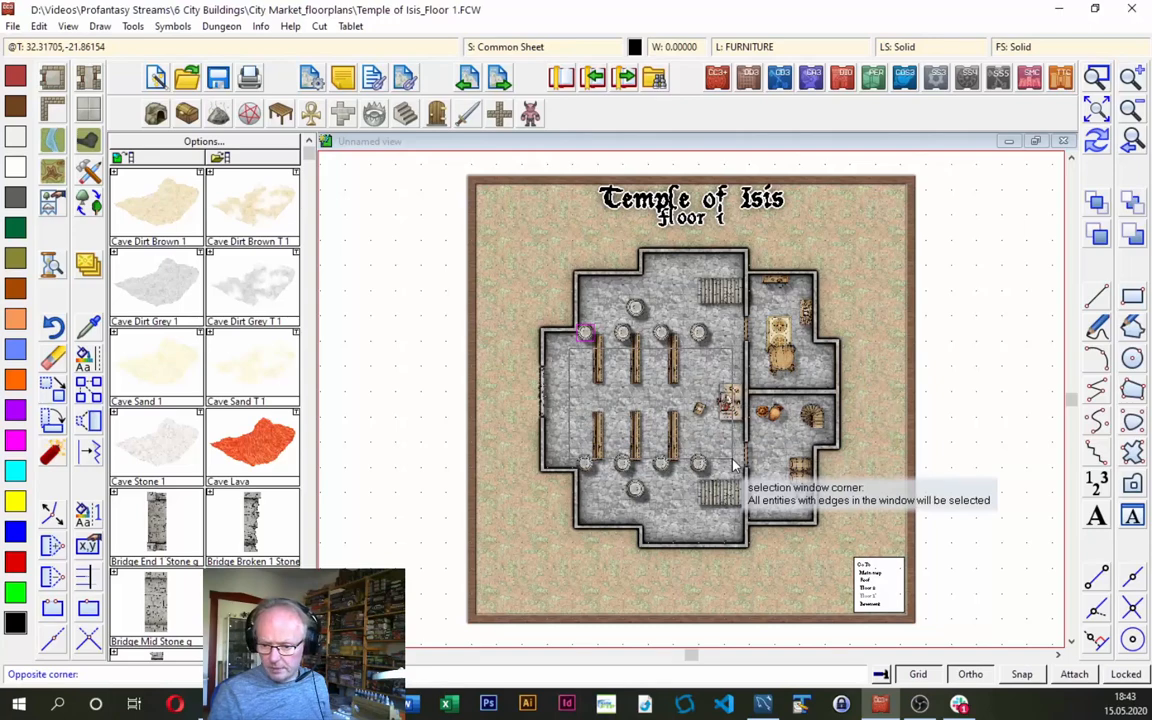
pyautogui.click(733, 465)
pyautogui.click(636, 307)
pyautogui.click(636, 488)
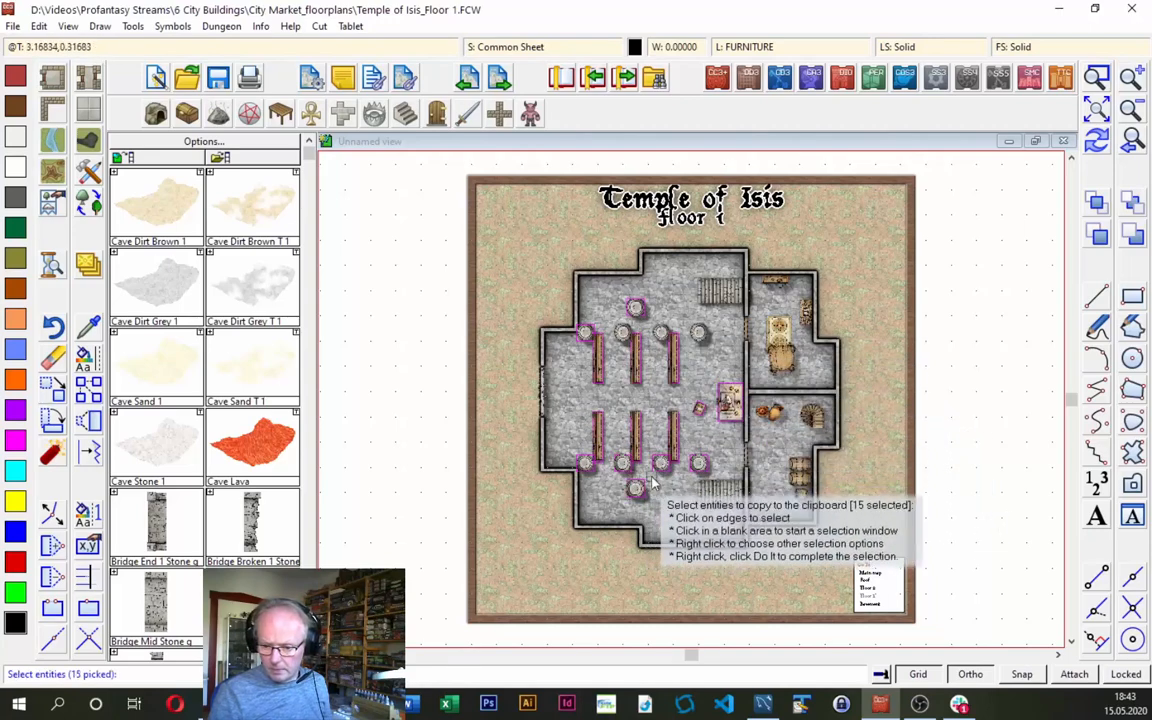
pyautogui.click(623, 335)
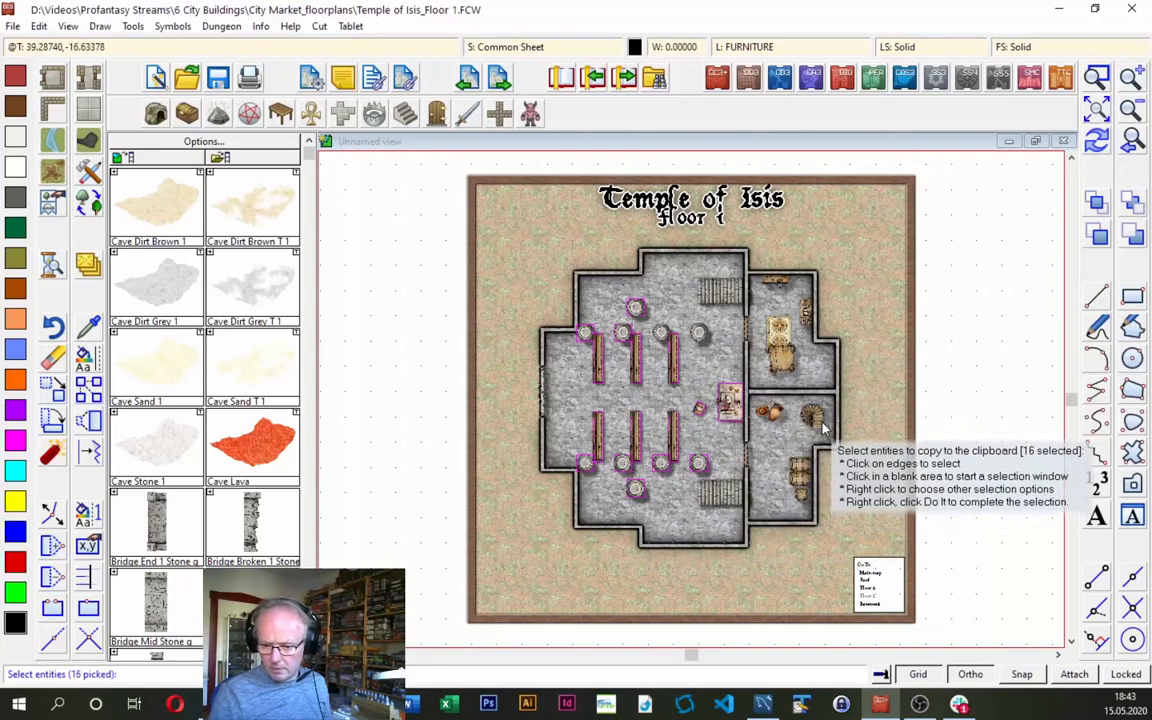
pyautogui.rightClick(613, 342)
pyautogui.click(626, 348)
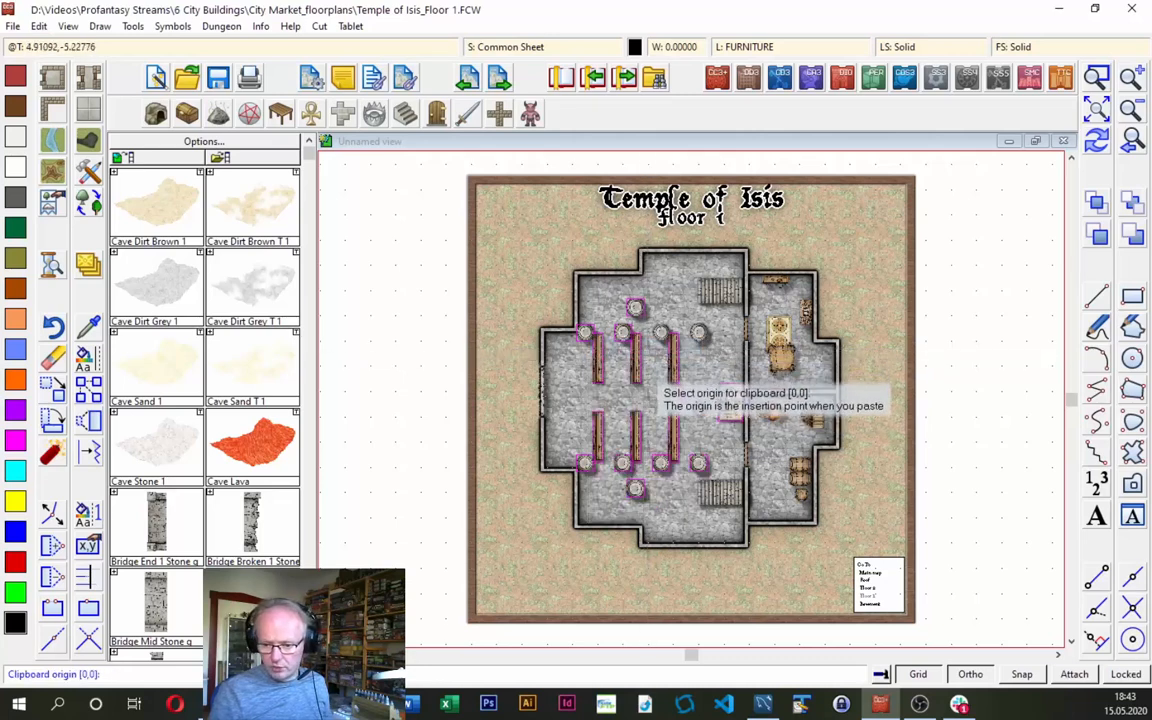
pyautogui.click(648, 366)
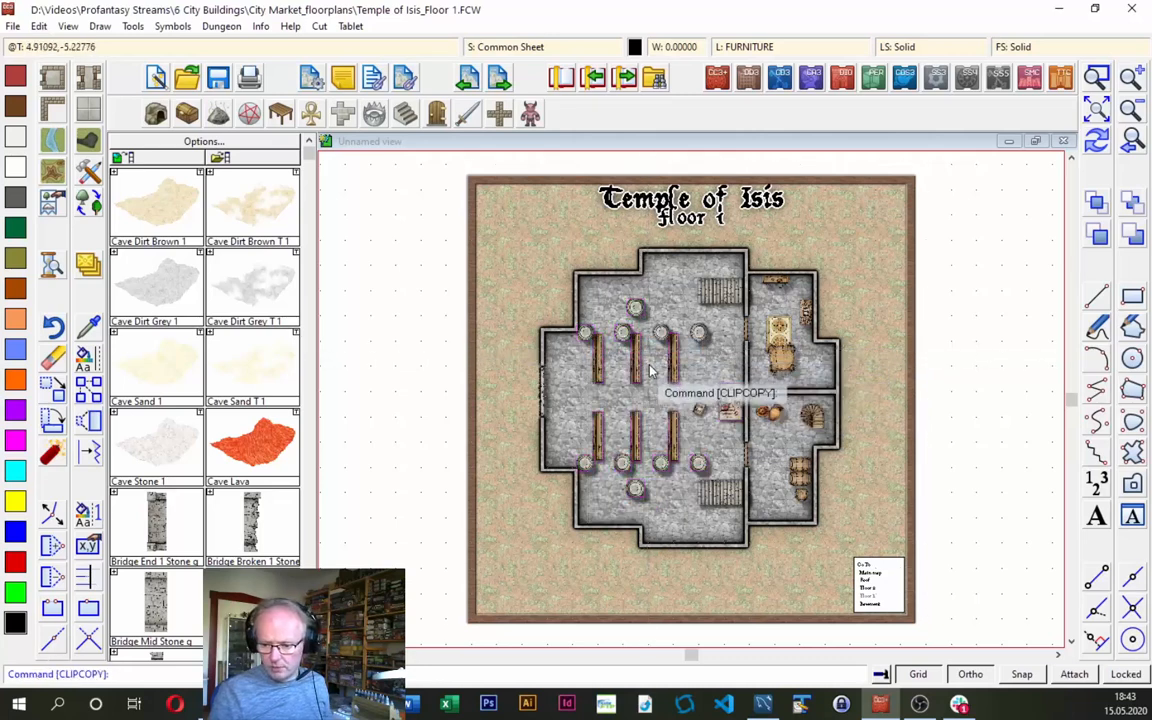
# Return to the Floor 2 map and try to paste the copied hall furnishings over the view to the lower floor.
pyautogui.click(870, 588)
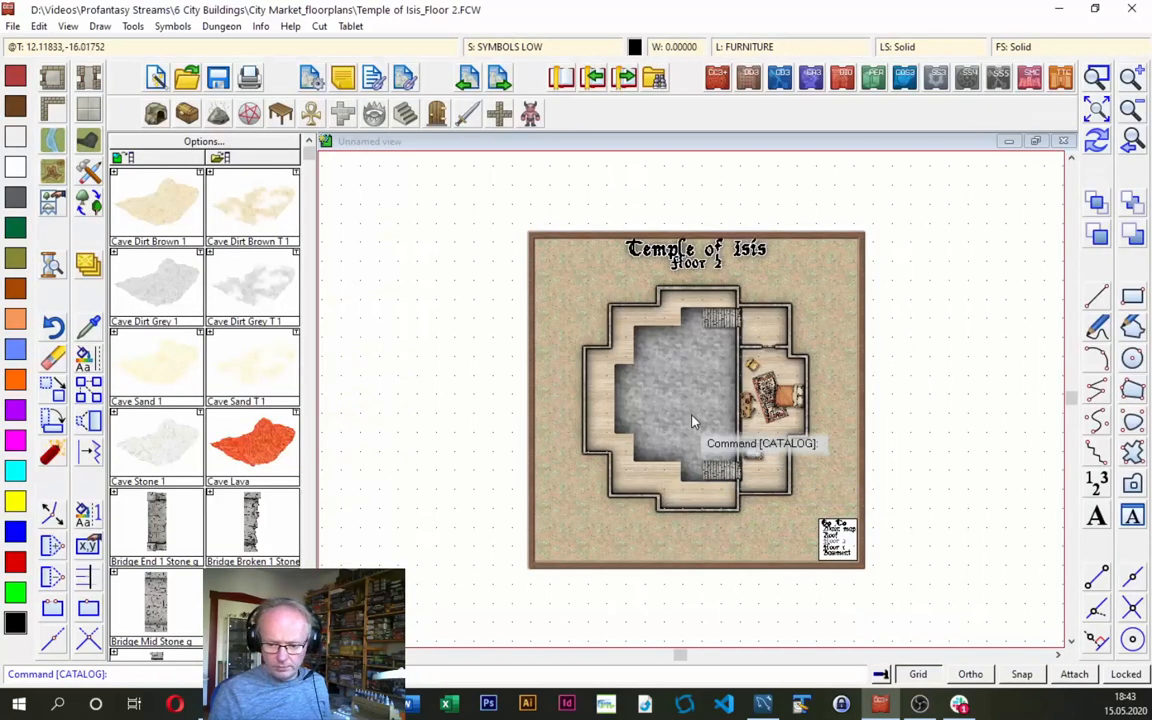
pyautogui.hotkey('ctrl', 'v')
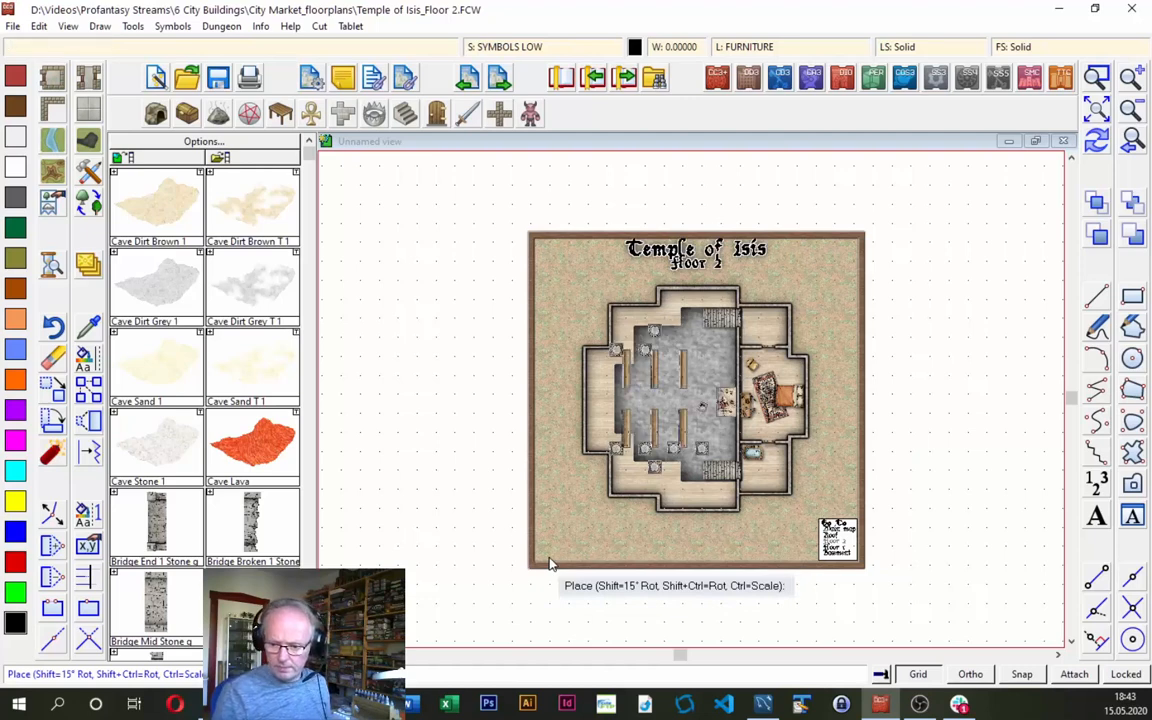
pyautogui.click(621, 440)
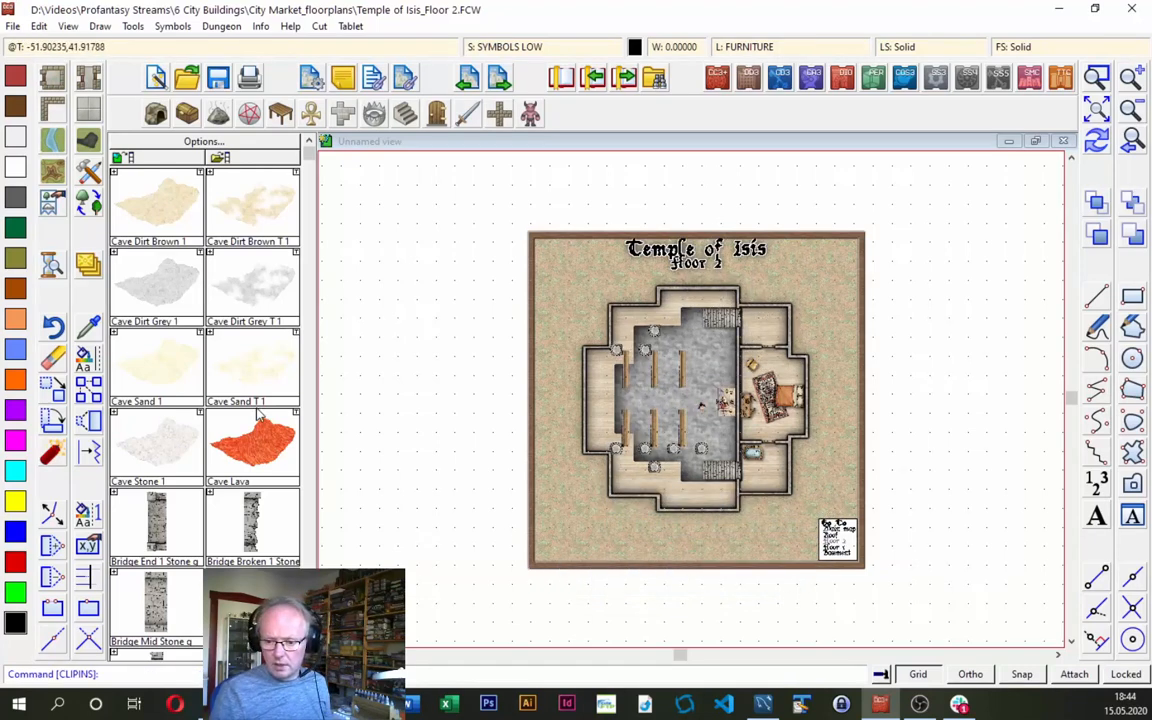
# Check the pasted furnishings up close and undo the paste.
pyautogui.rightClick(88, 272)
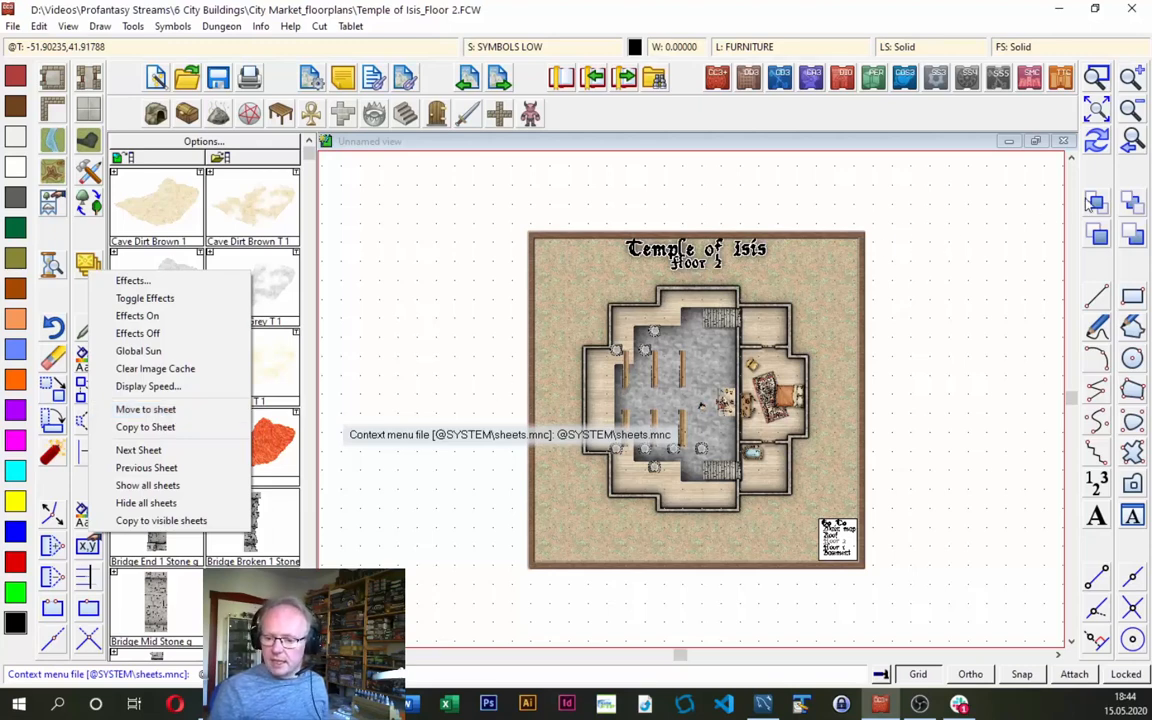
pyautogui.click(1099, 80)
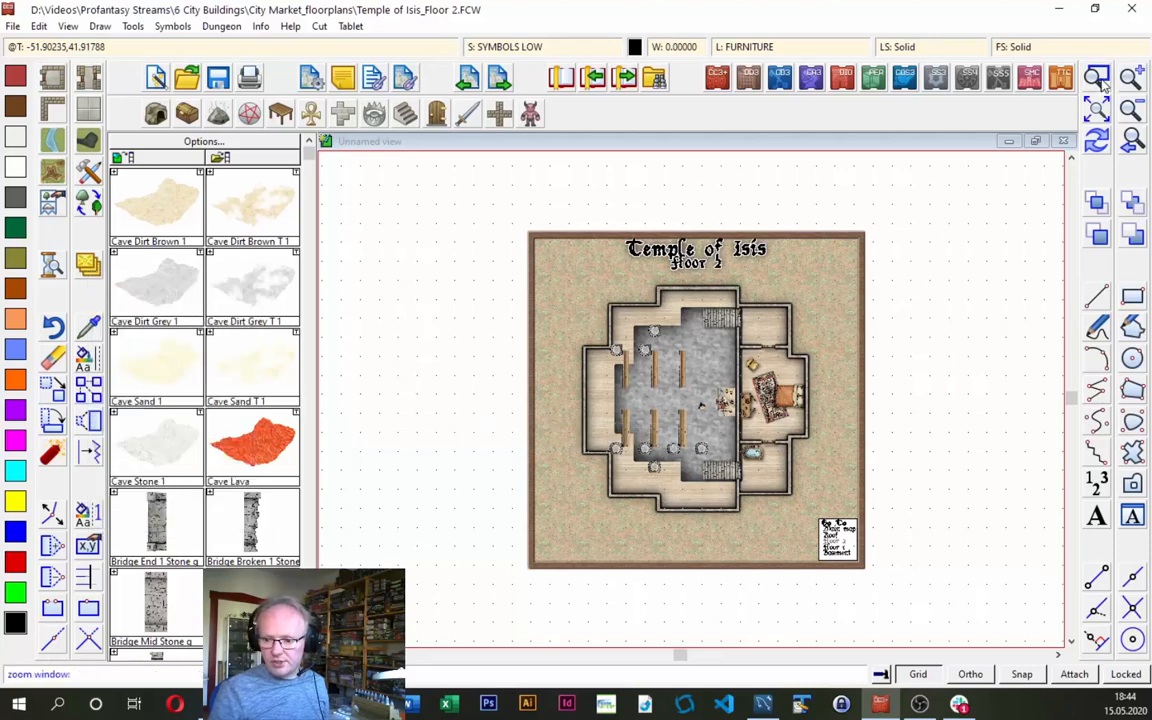
pyautogui.click(563, 272)
pyautogui.click(781, 535)
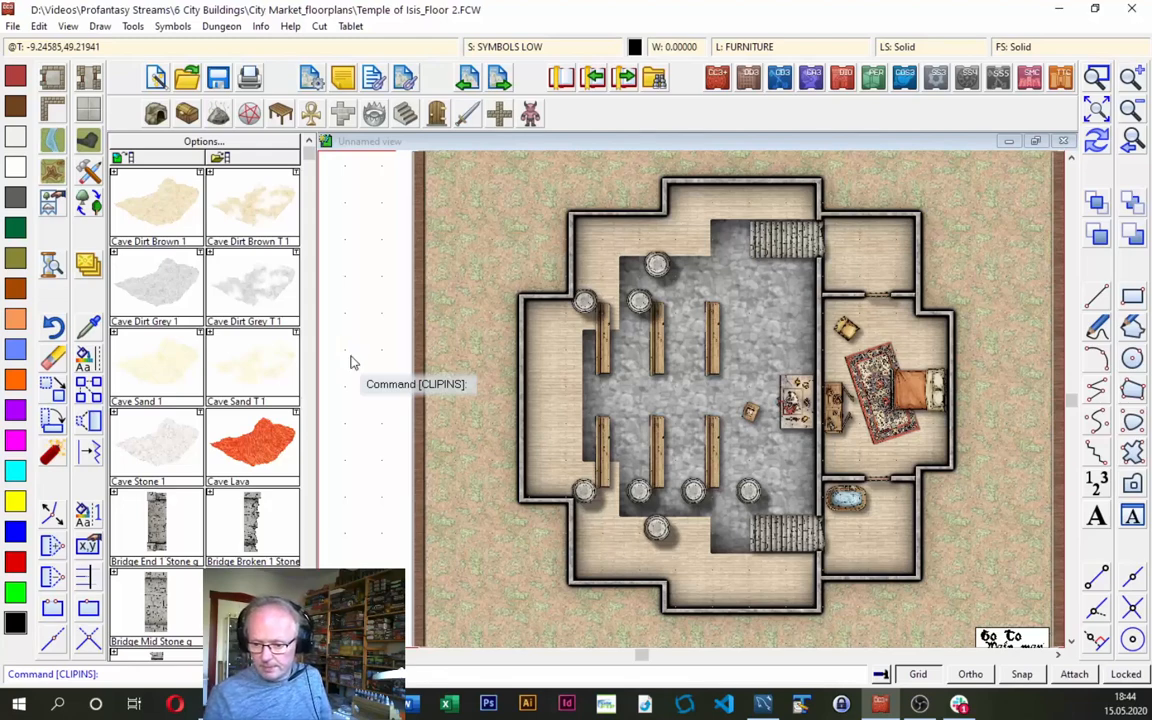
pyautogui.hotkey('ctrl', 'z')
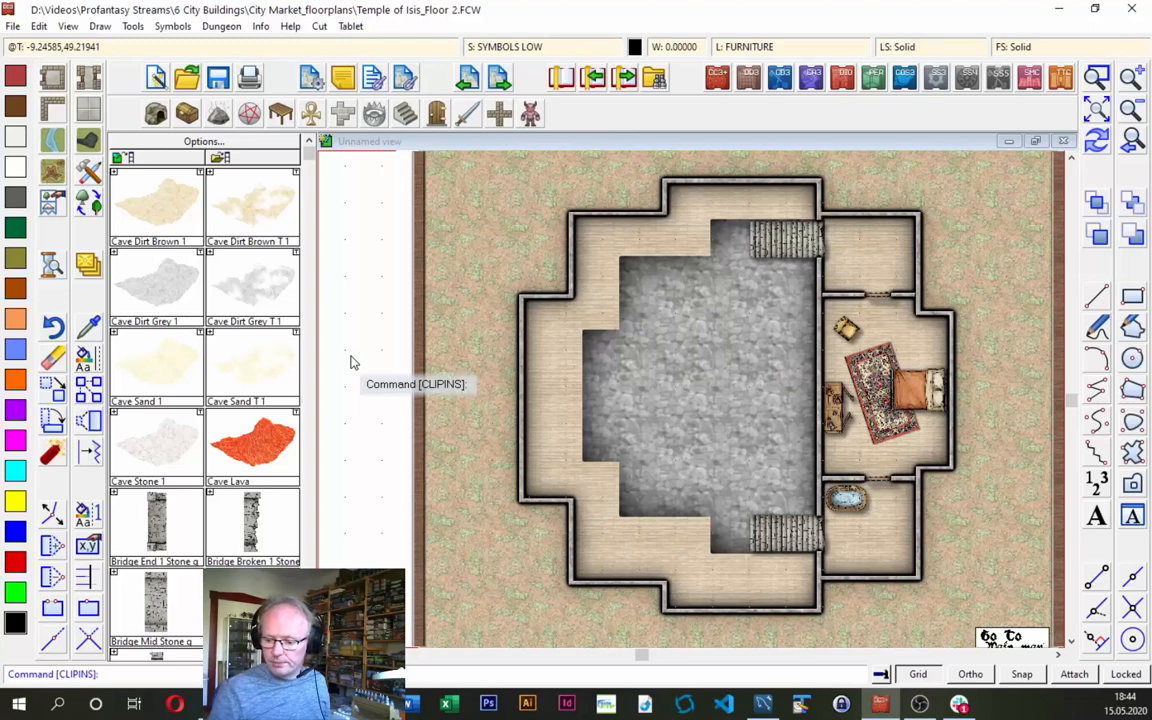
pyautogui.click(1096, 110)
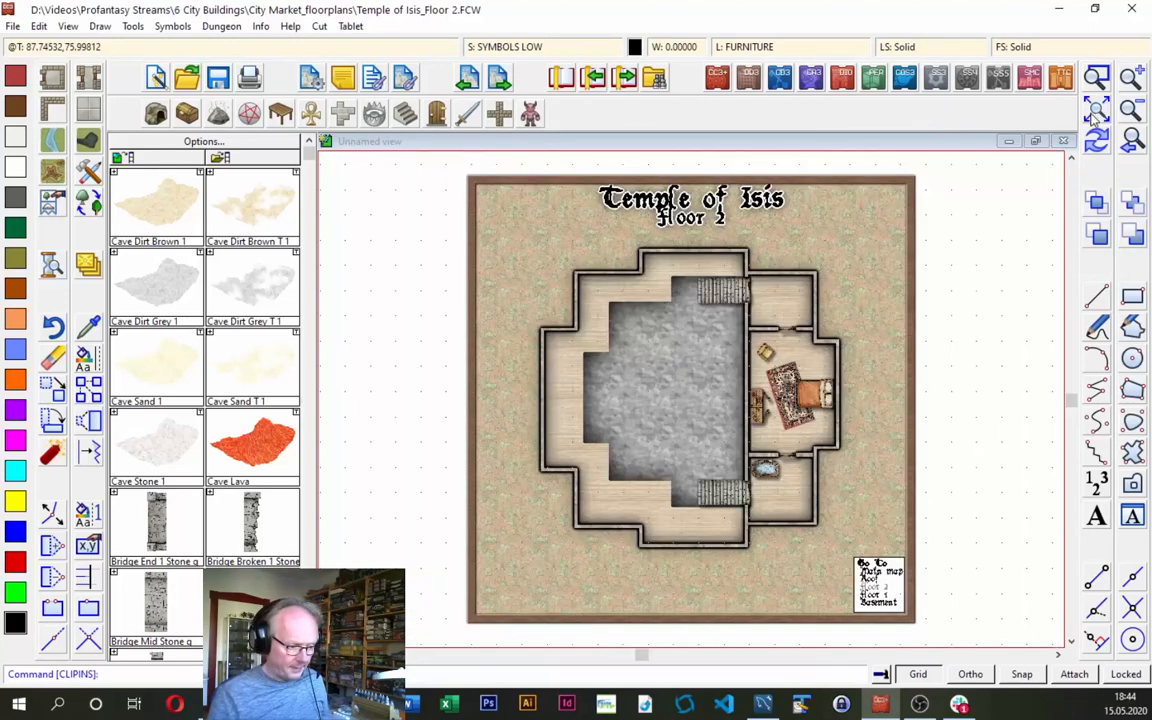
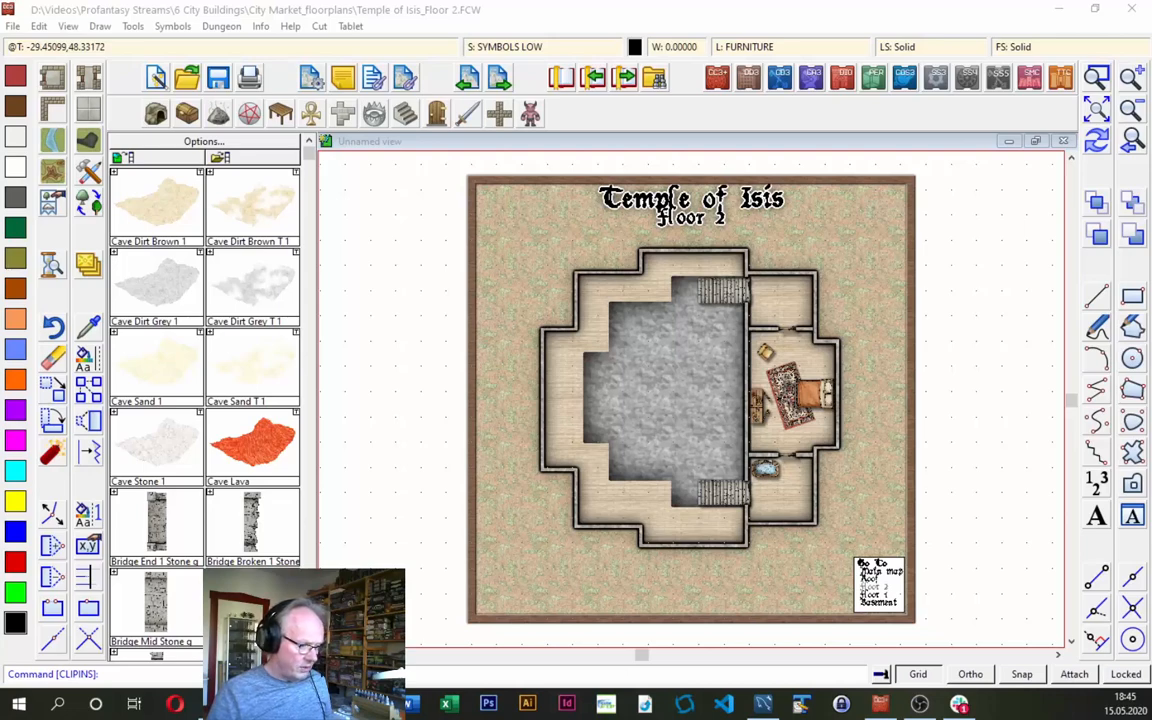
# Switch to File Explorer and review the map files in the 6 City Buildings folder and its City Market_floorplans subfolder.
pyautogui.moveTo(2, 112); pyautogui.dragTo(522, 62)
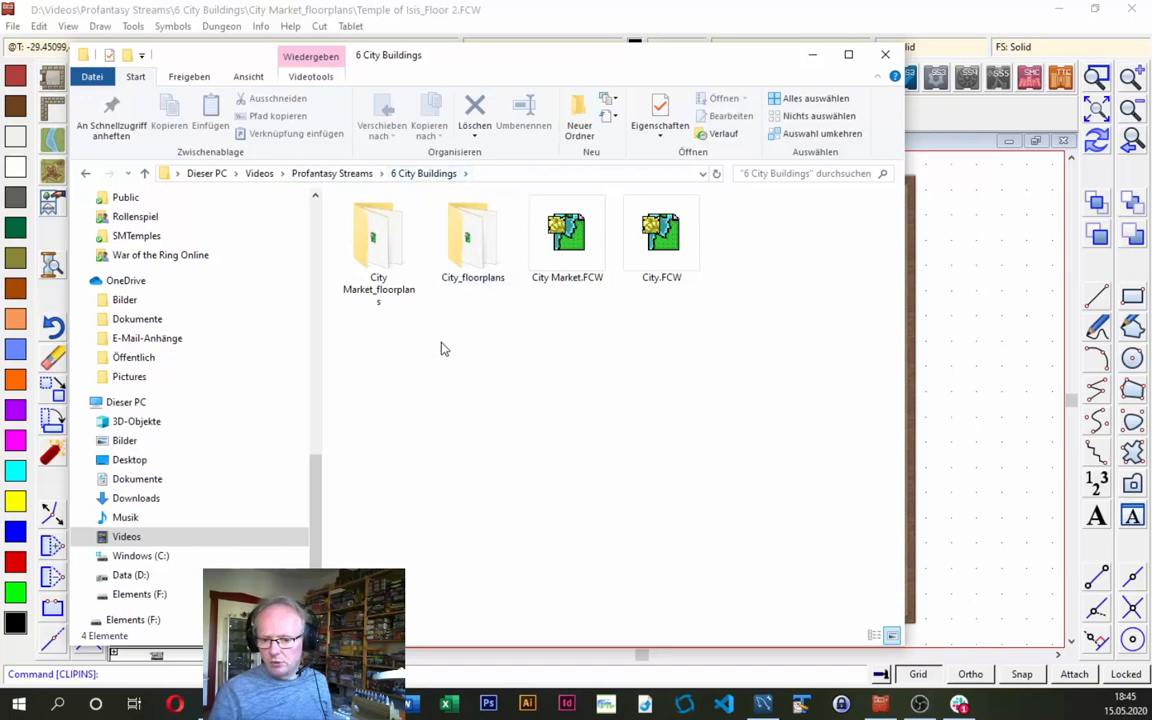
pyautogui.click(583, 250)
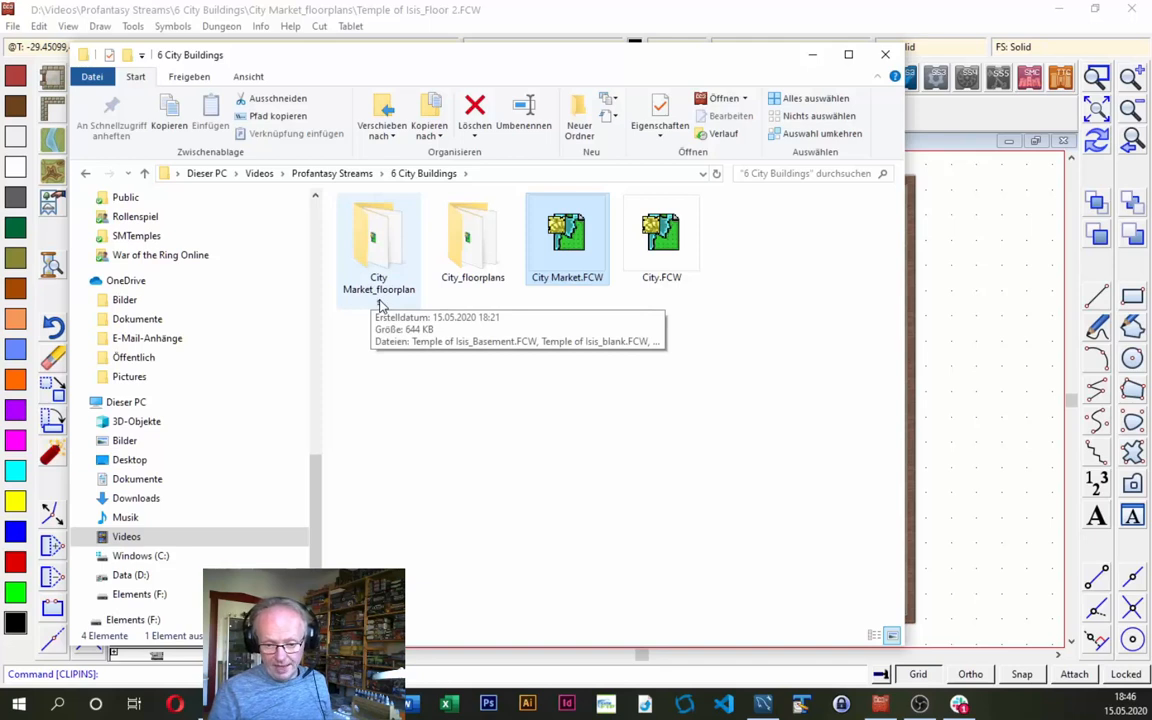
pyautogui.doubleClick(378, 260)
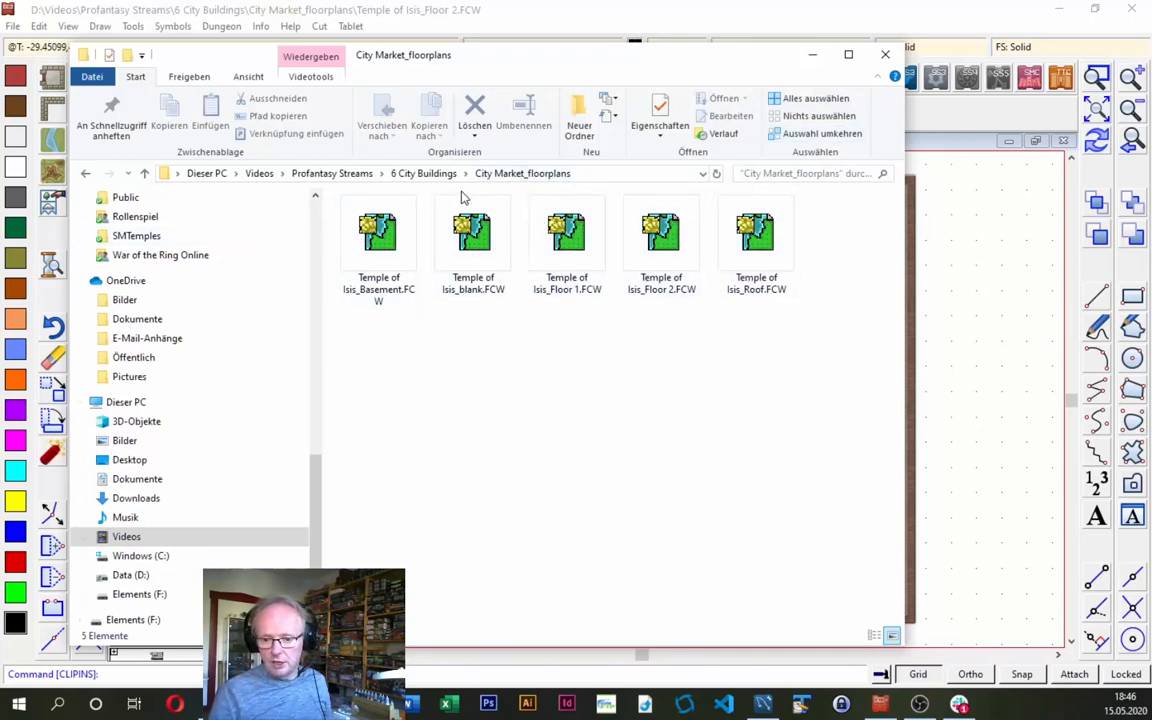
pyautogui.click(424, 174)
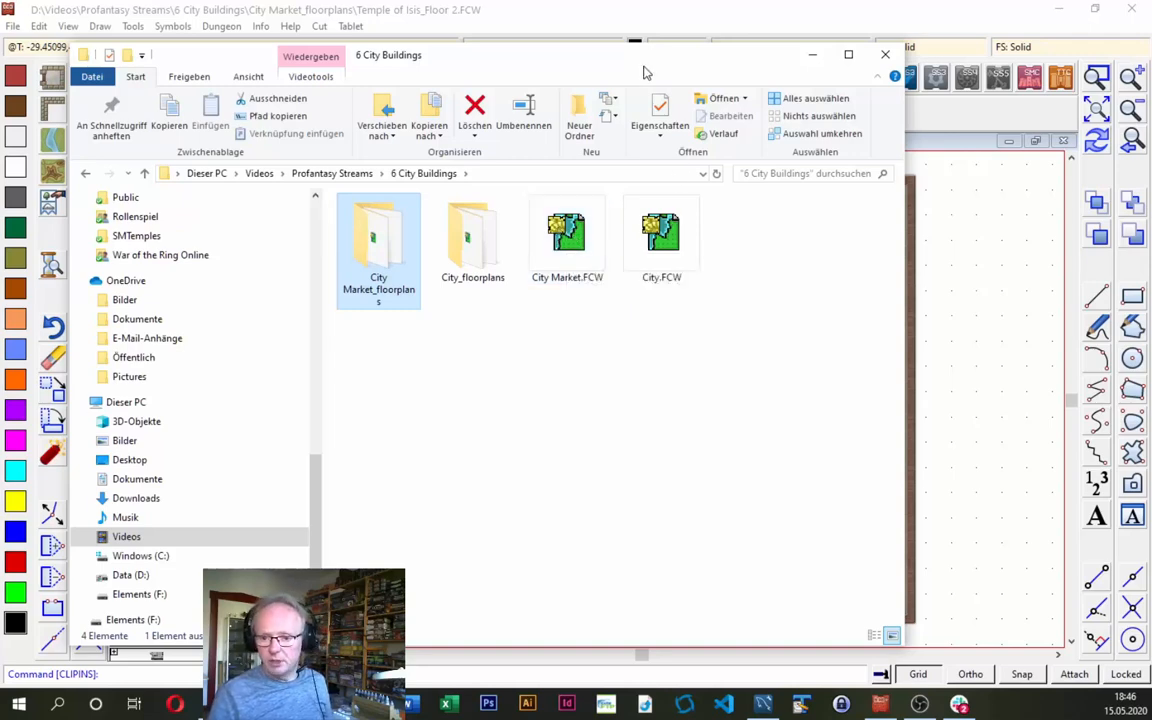
pyautogui.moveTo(648, 67); pyautogui.dragTo(0, 52)
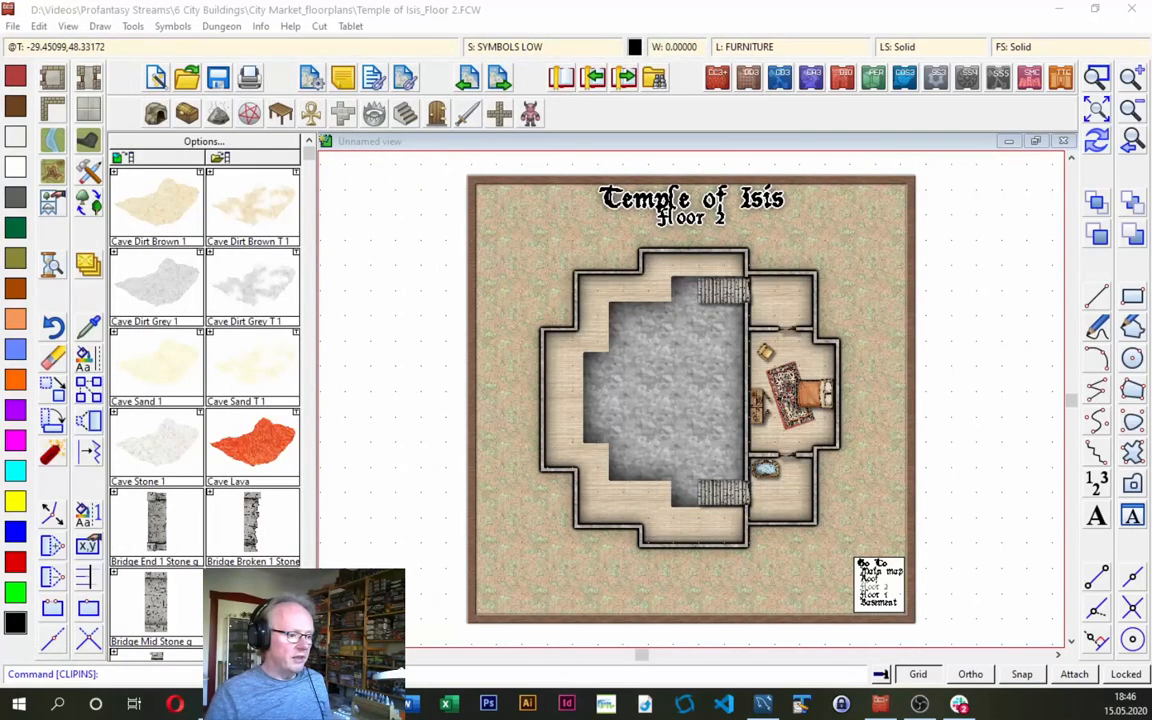
# Change all text in the map's Go To box to the Adobe Caslon Pro font with a height of 0.435.
pyautogui.click(1097, 78)
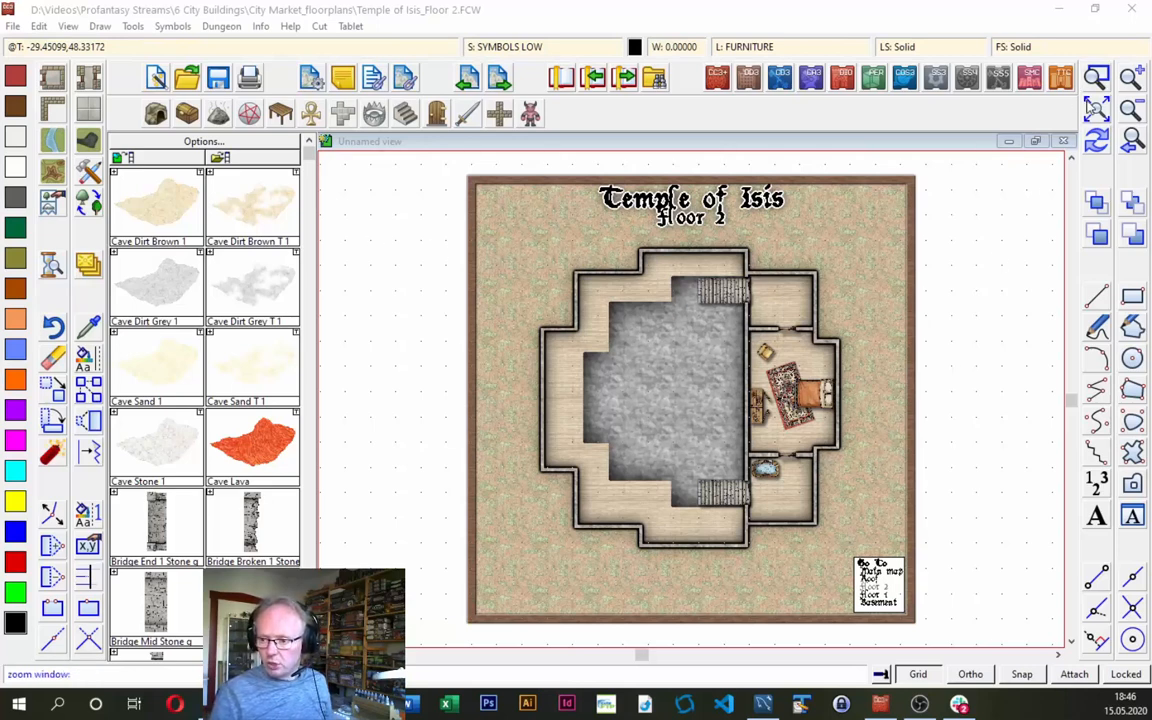
pyautogui.click(830, 537)
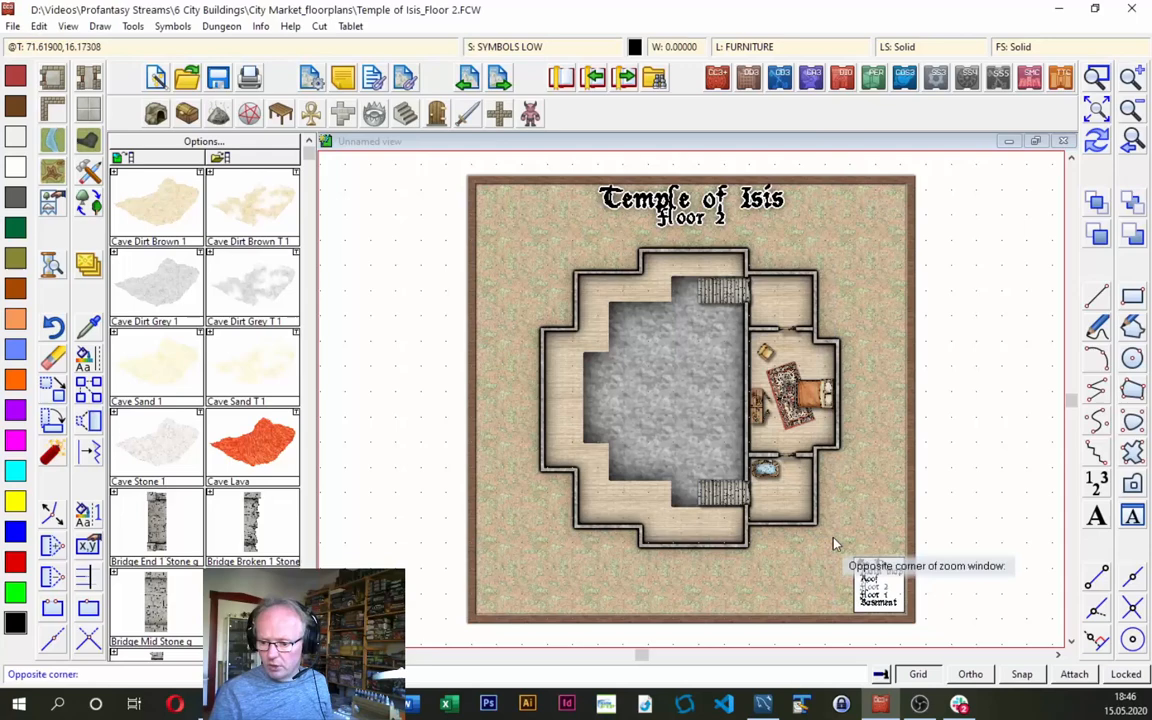
pyautogui.click(940, 643)
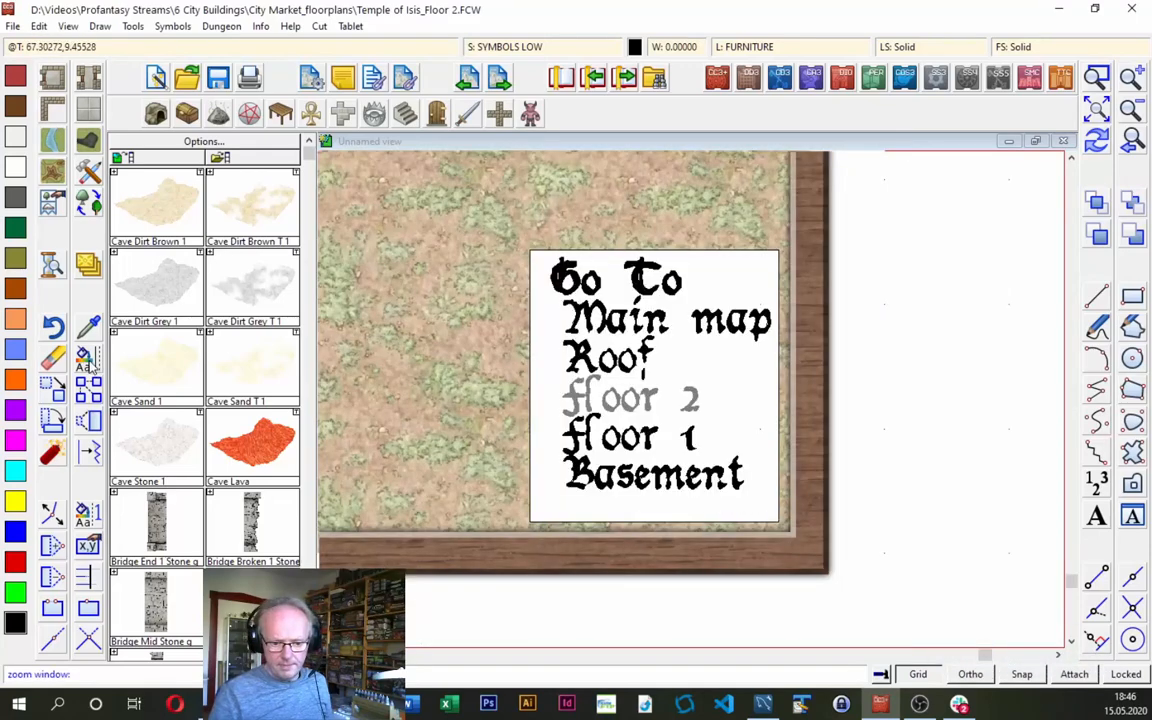
pyautogui.rightClick(407, 406)
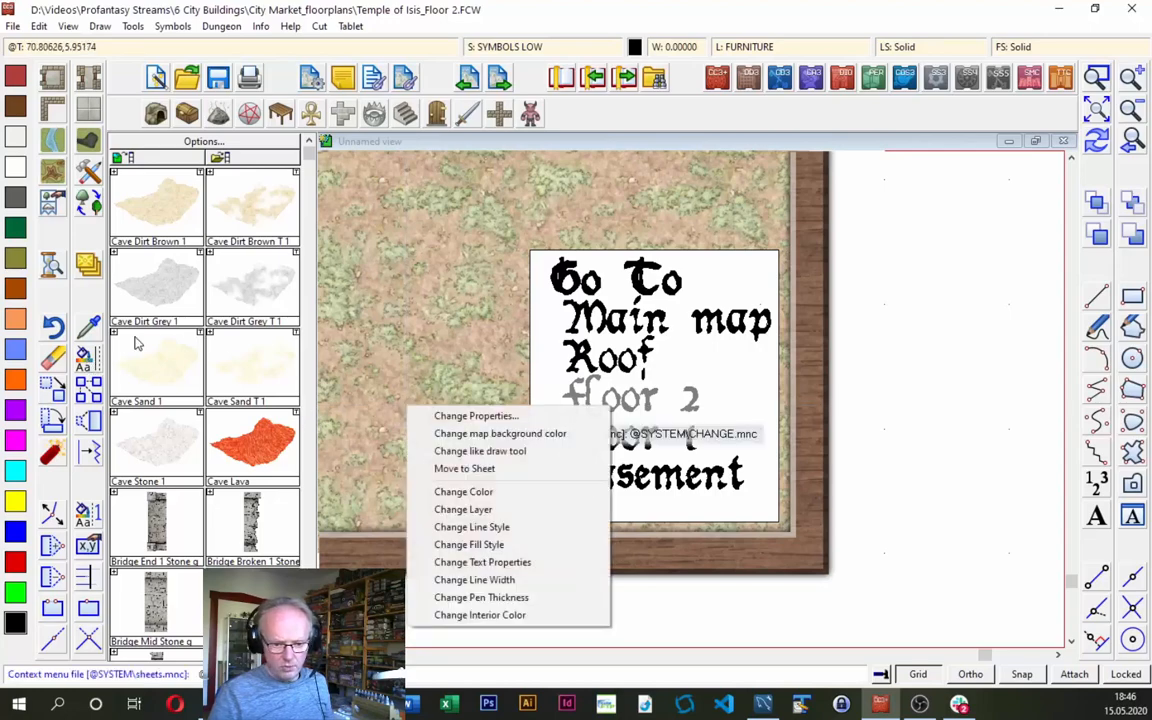
pyautogui.click(482, 562)
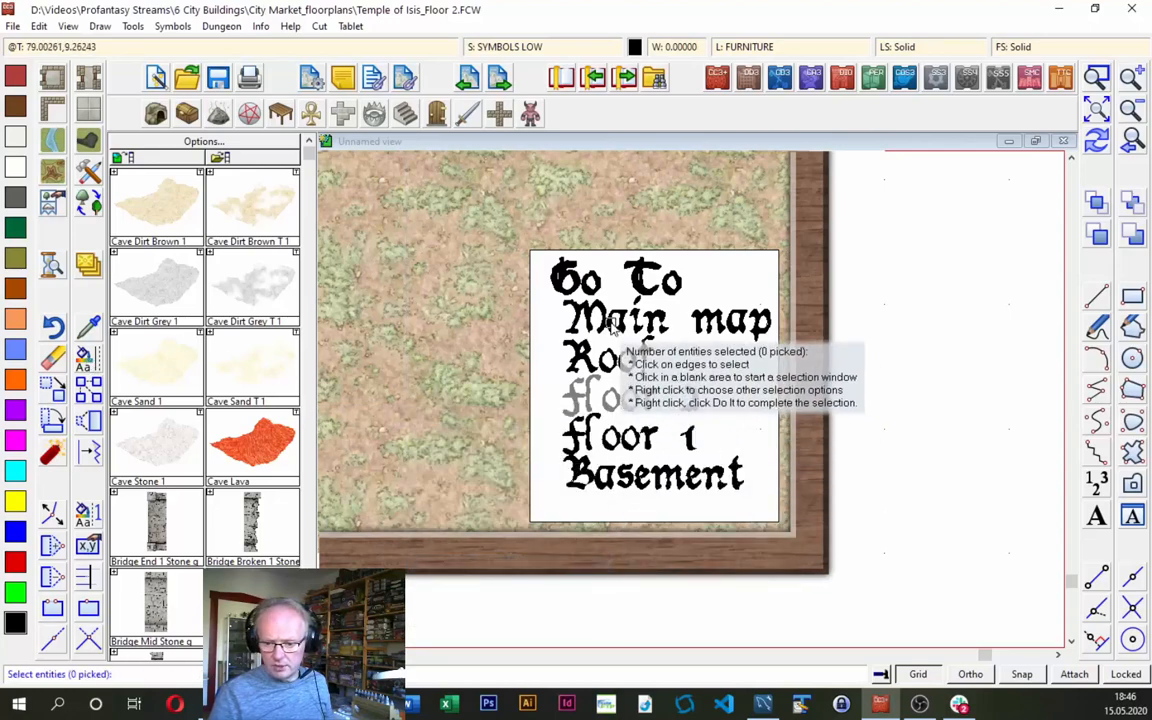
pyautogui.click(612, 280)
pyautogui.click(708, 486)
pyautogui.rightClick(624, 359)
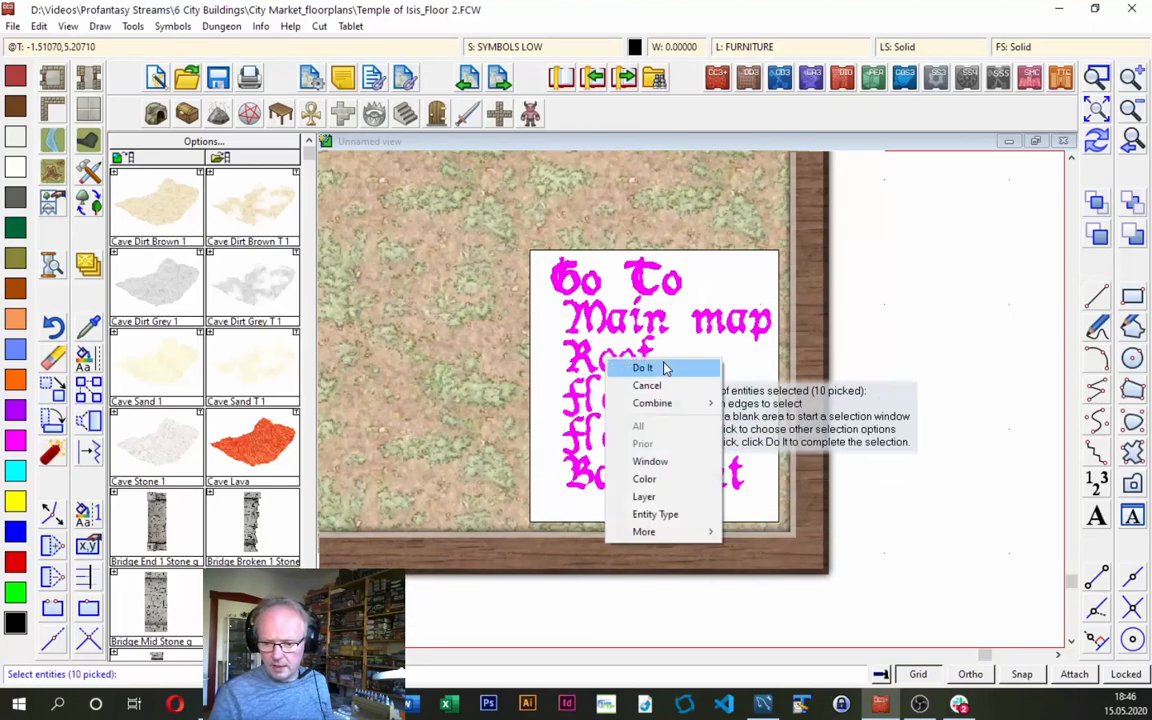
pyautogui.click(651, 364)
pyautogui.click(604, 295)
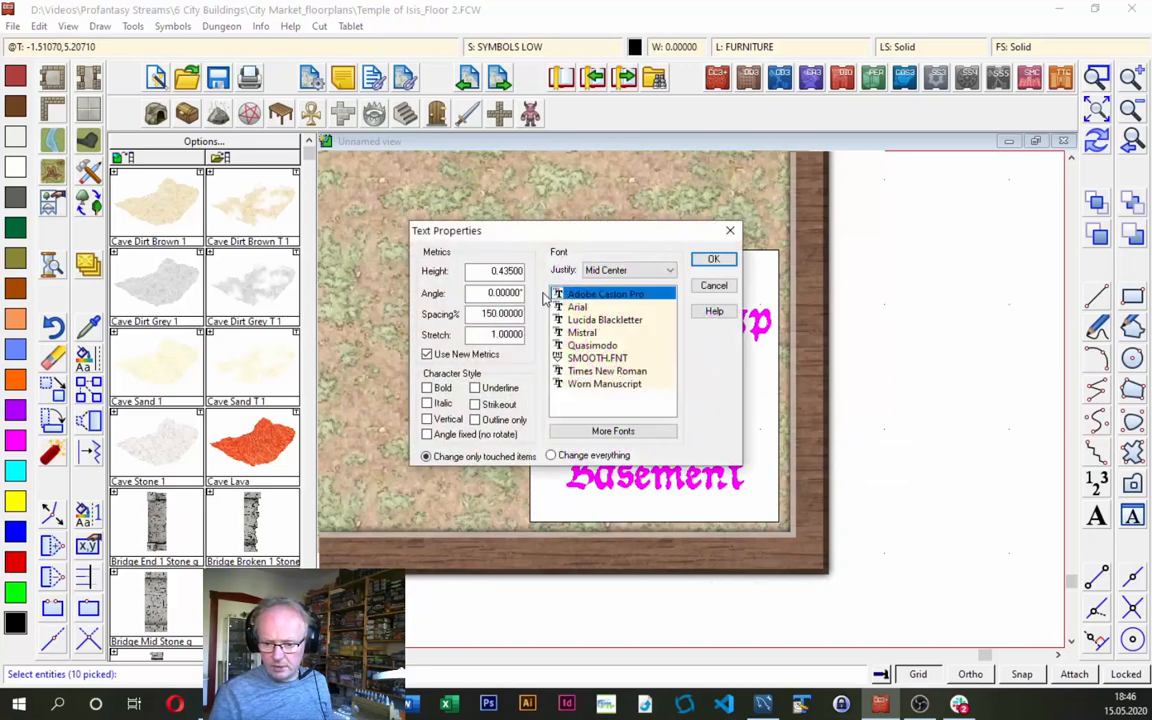
pyautogui.doubleClick(505, 270)
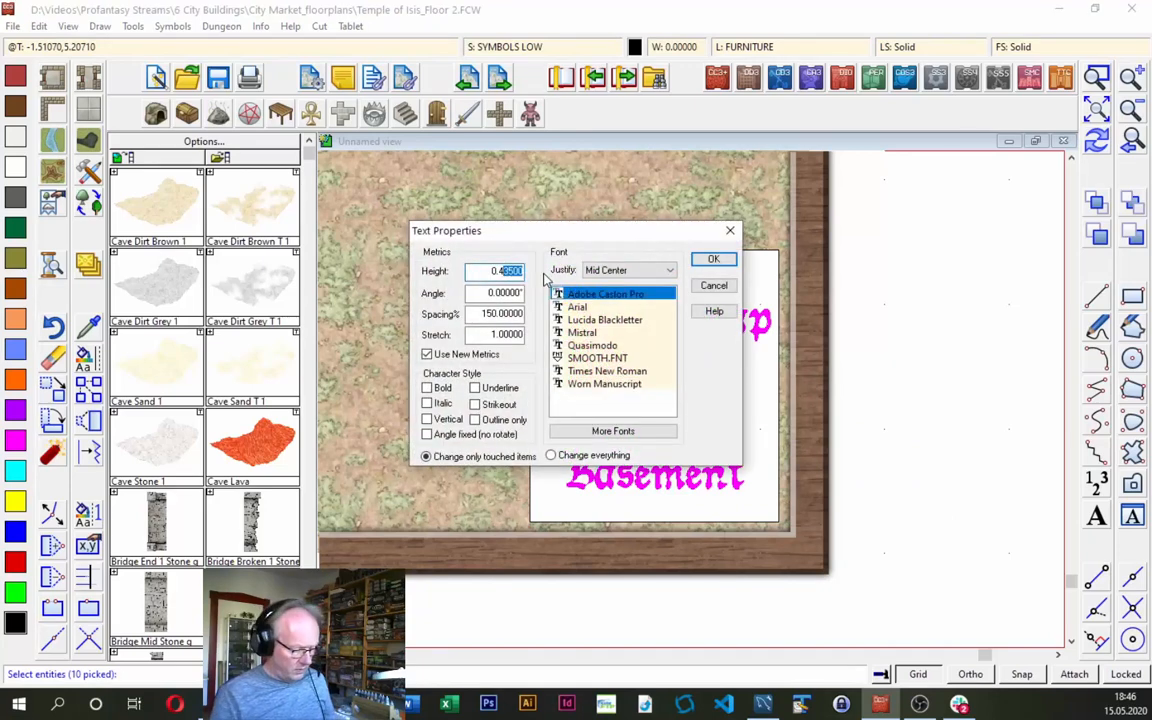
pyautogui.write('0.435')
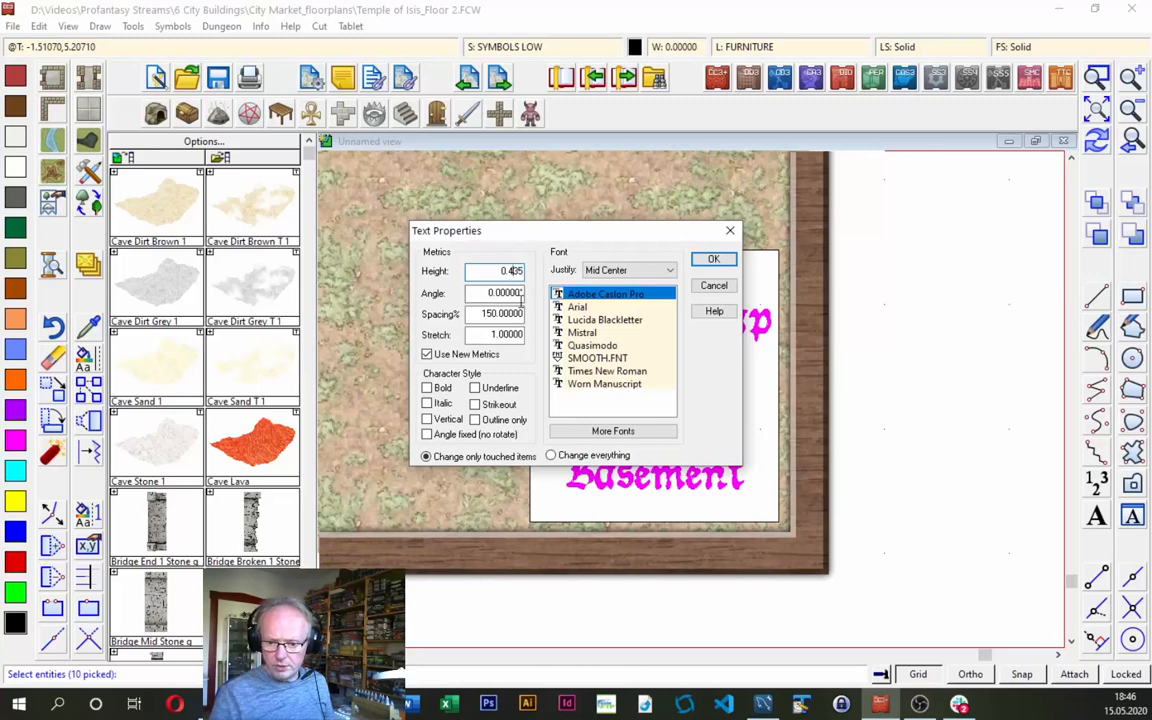
pyautogui.click(712, 260)
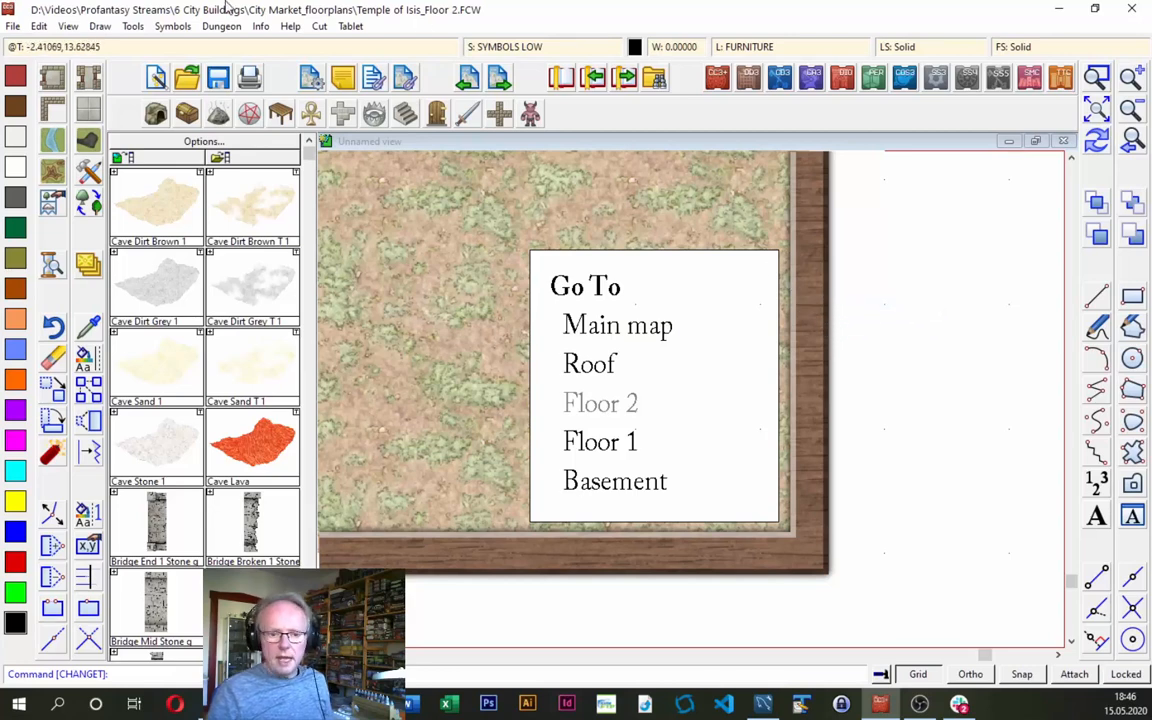
# Show the hyperlinks attached to the Go To entries.
pyautogui.click(72, 27)
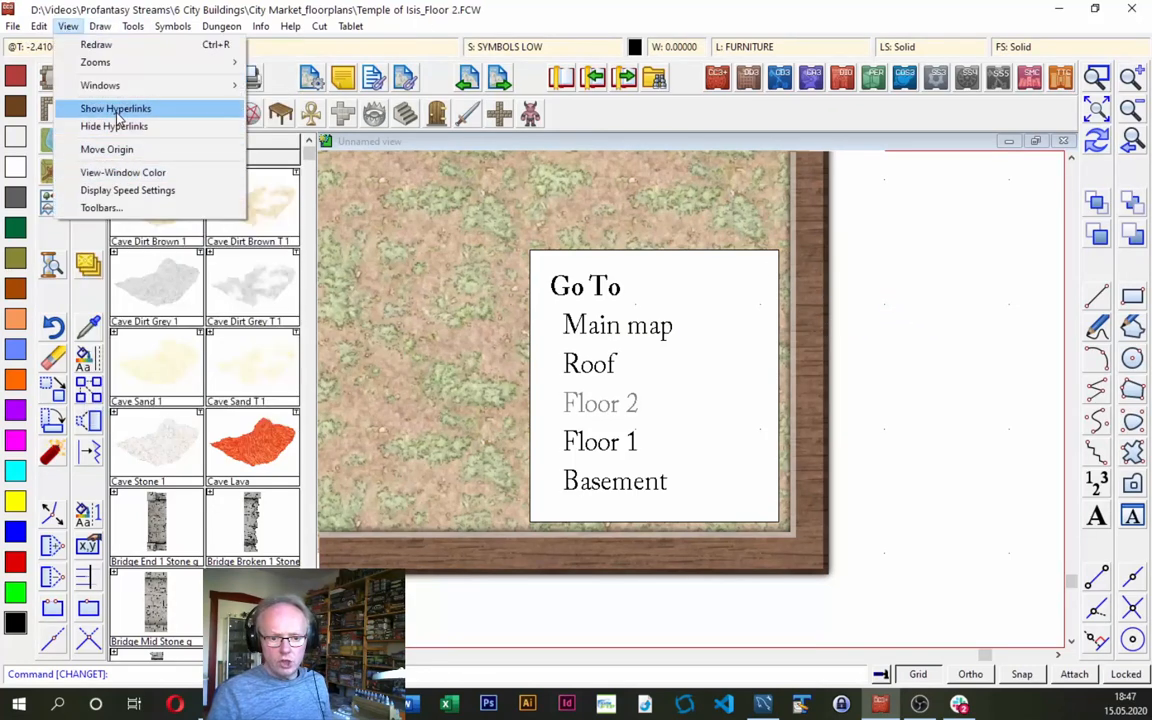
pyautogui.click(118, 109)
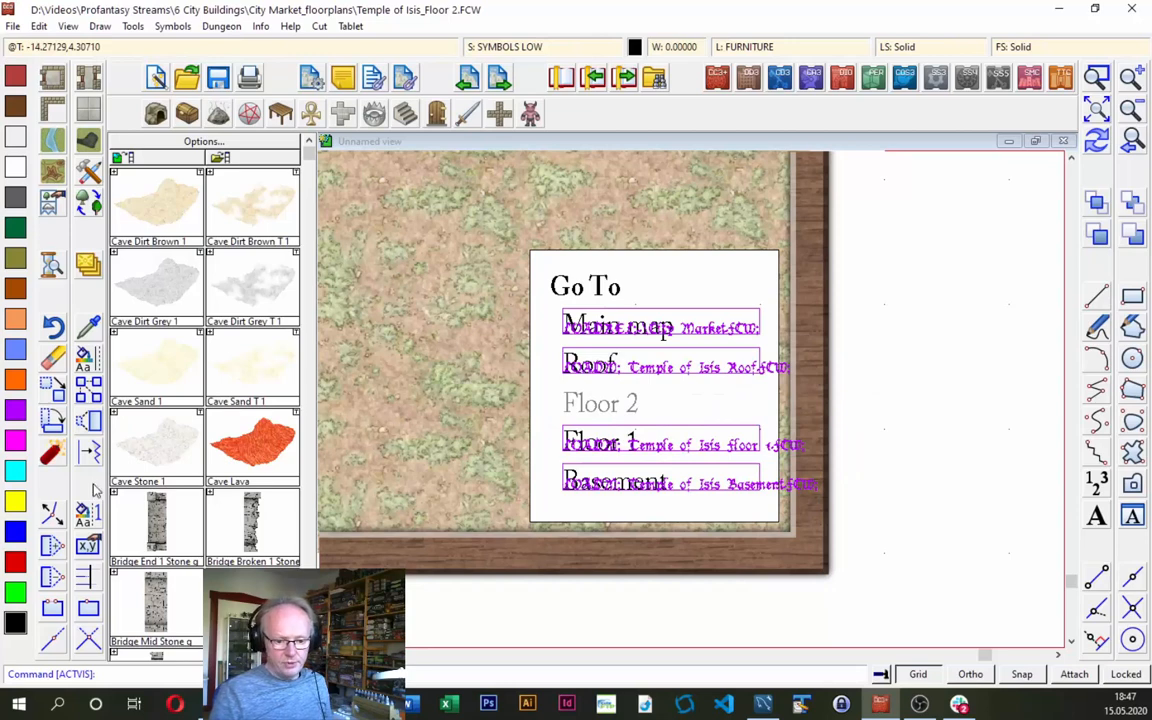
# Examine the link command text behind the Main map and Roof entries in the Go To box.
pyautogui.click(88, 546)
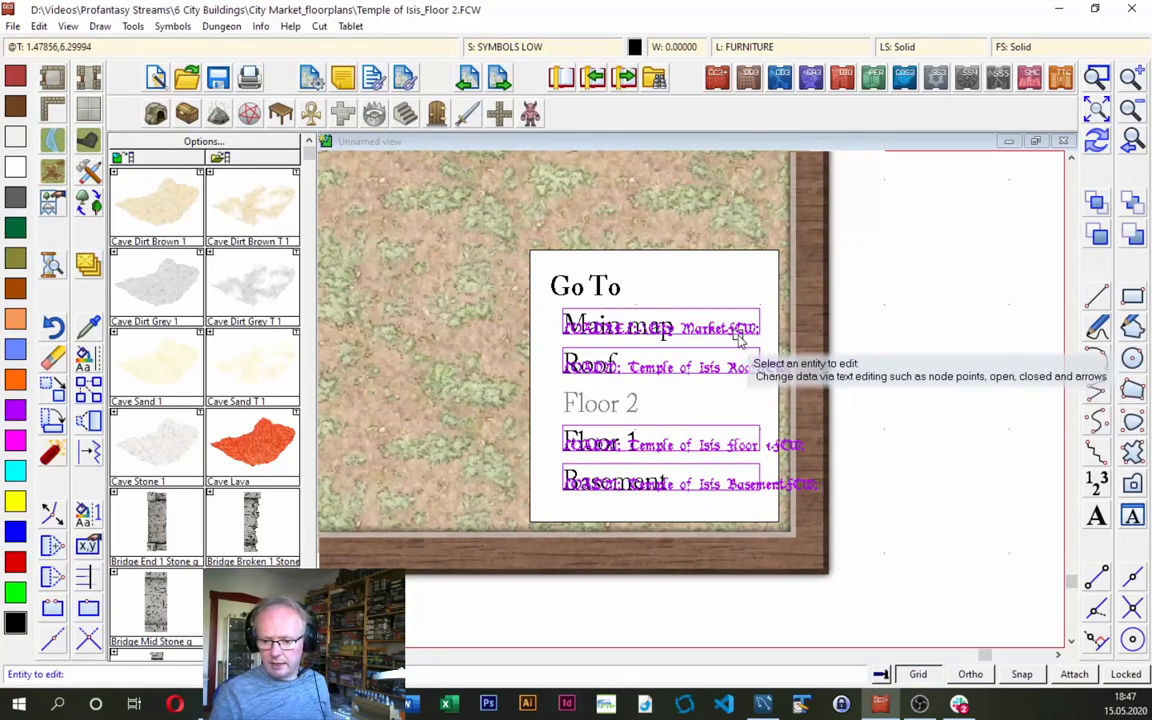
pyautogui.click(738, 338)
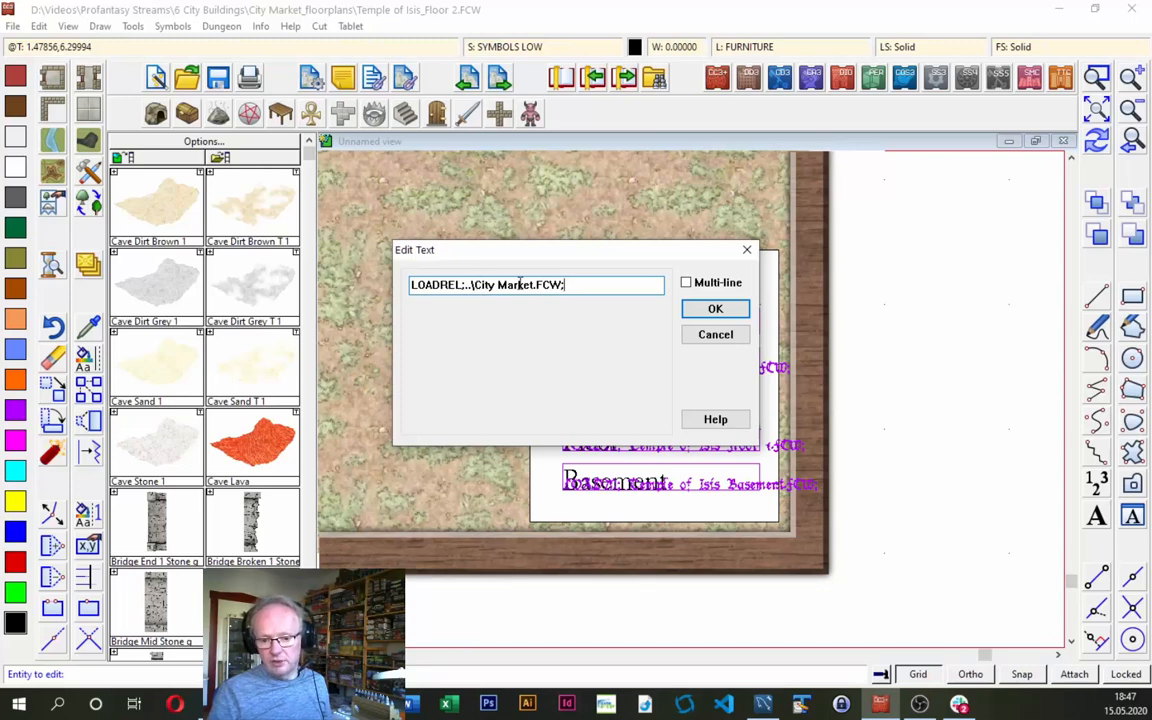
pyautogui.click(725, 309)
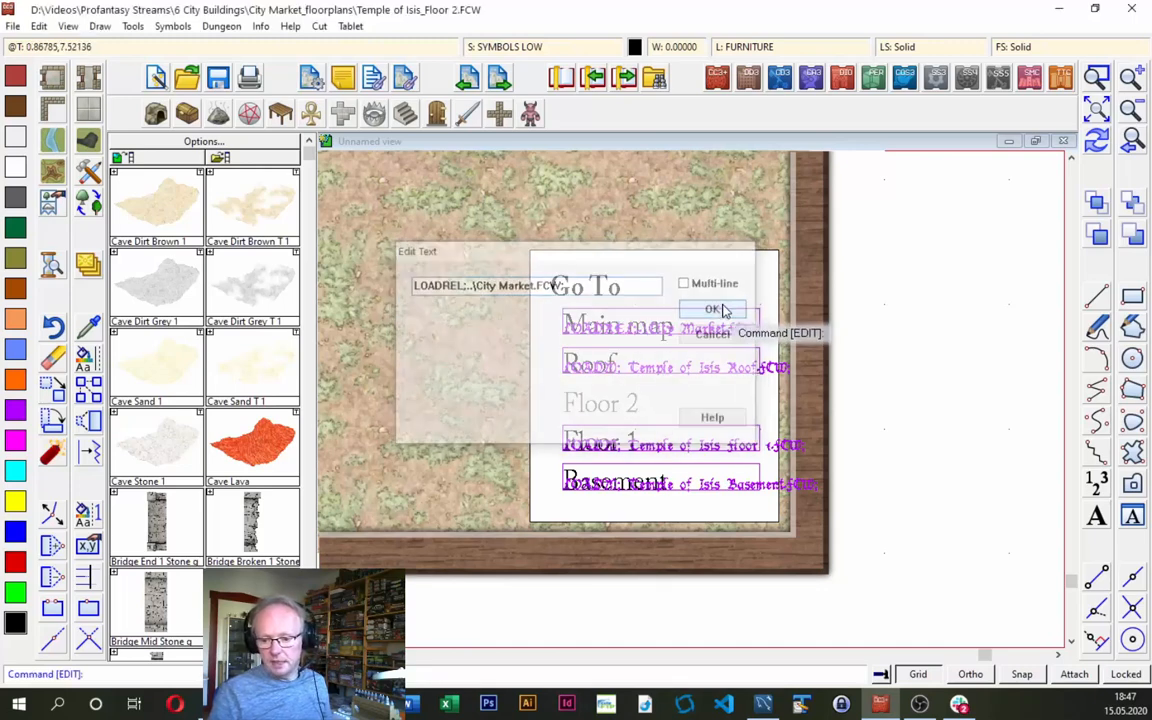
pyautogui.click(765, 367)
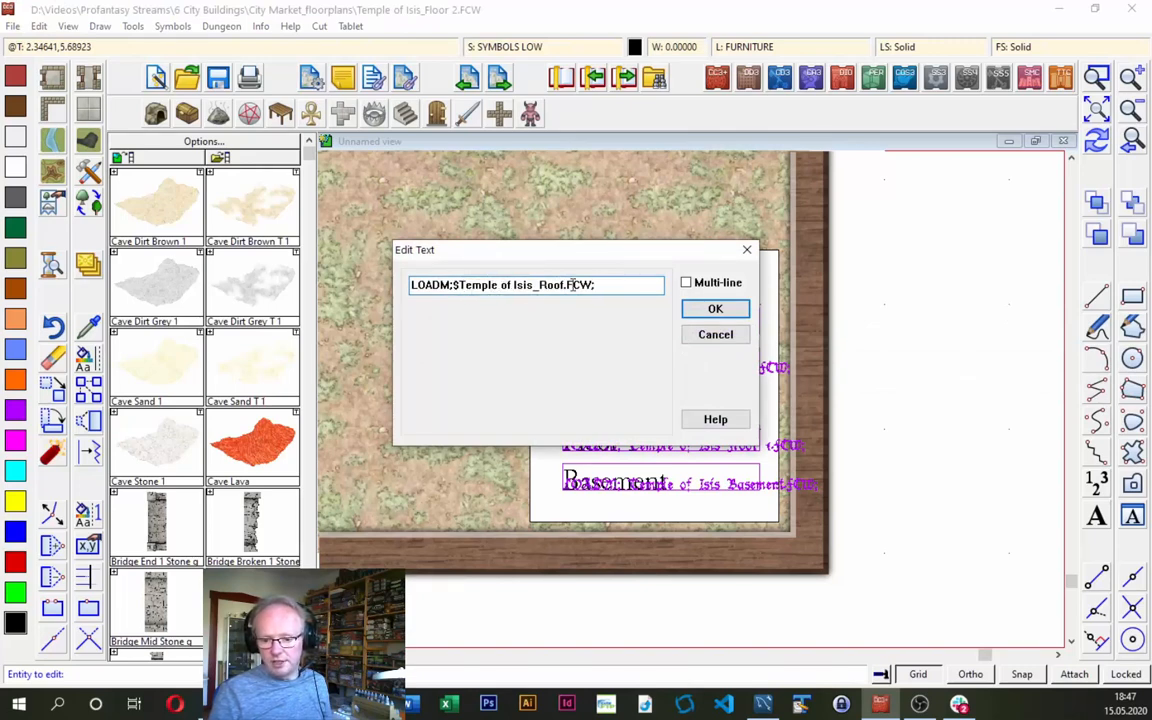
pyautogui.click(715, 308)
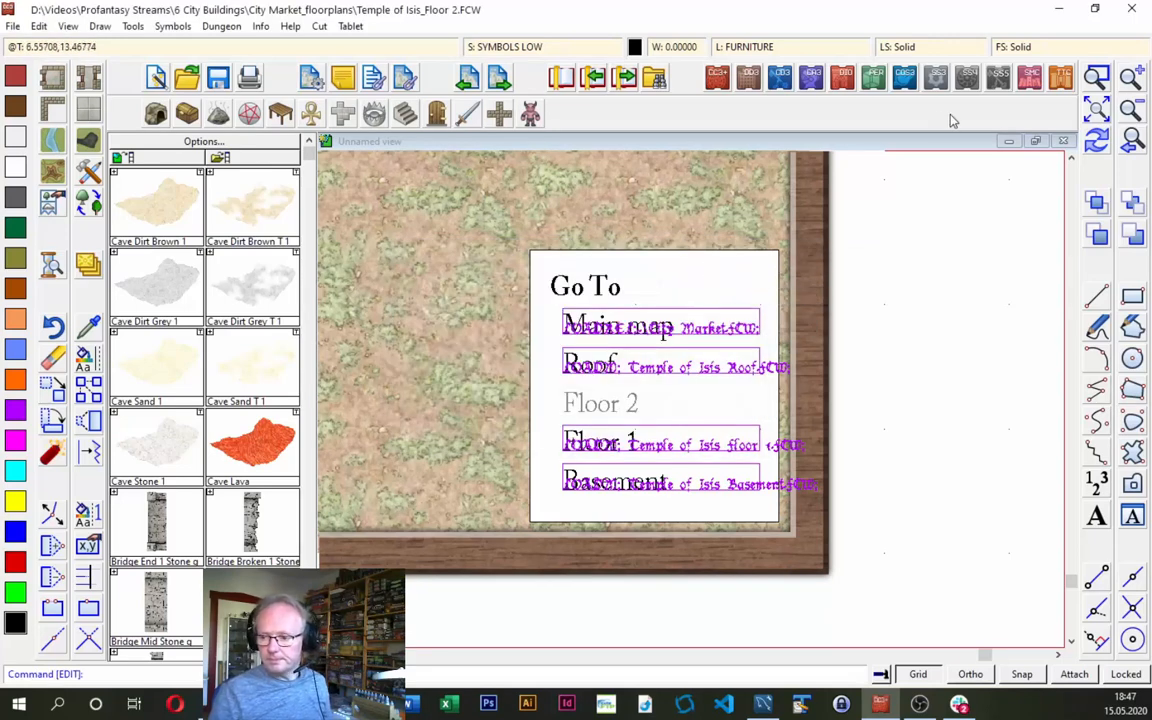
# Hide the hyperlinks and follow the Go To box's Basement link, saving the Floor 2 changes.
pyautogui.click(1097, 110)
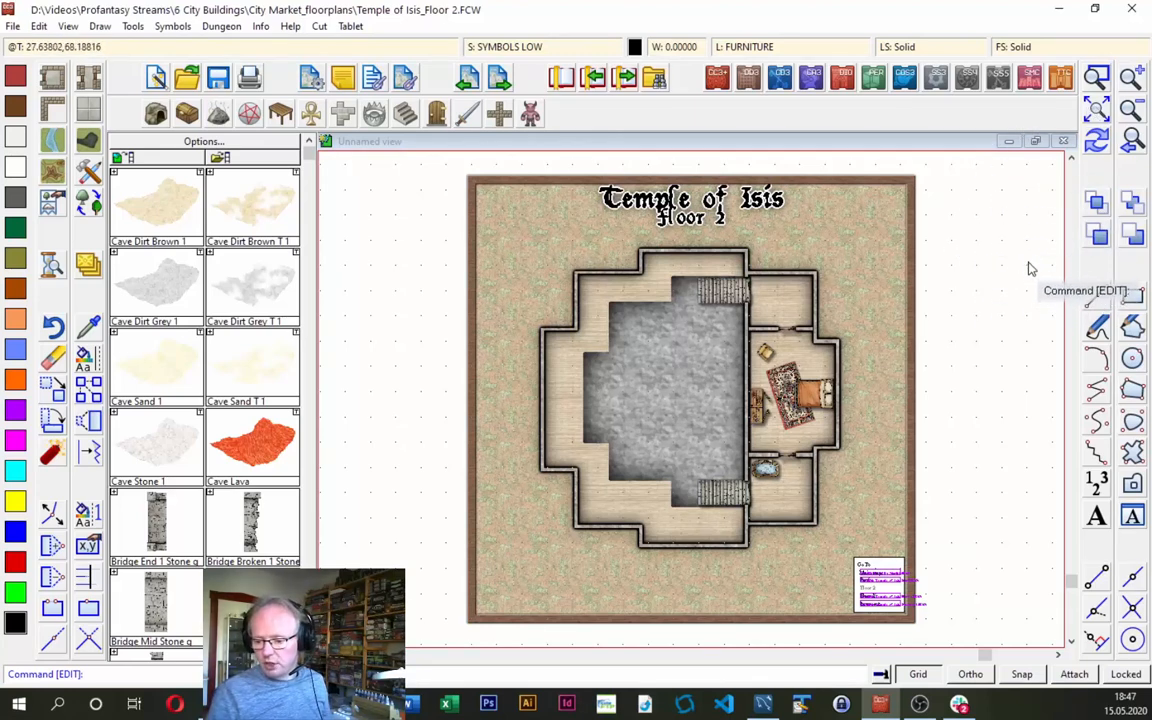
pyautogui.click(67, 26)
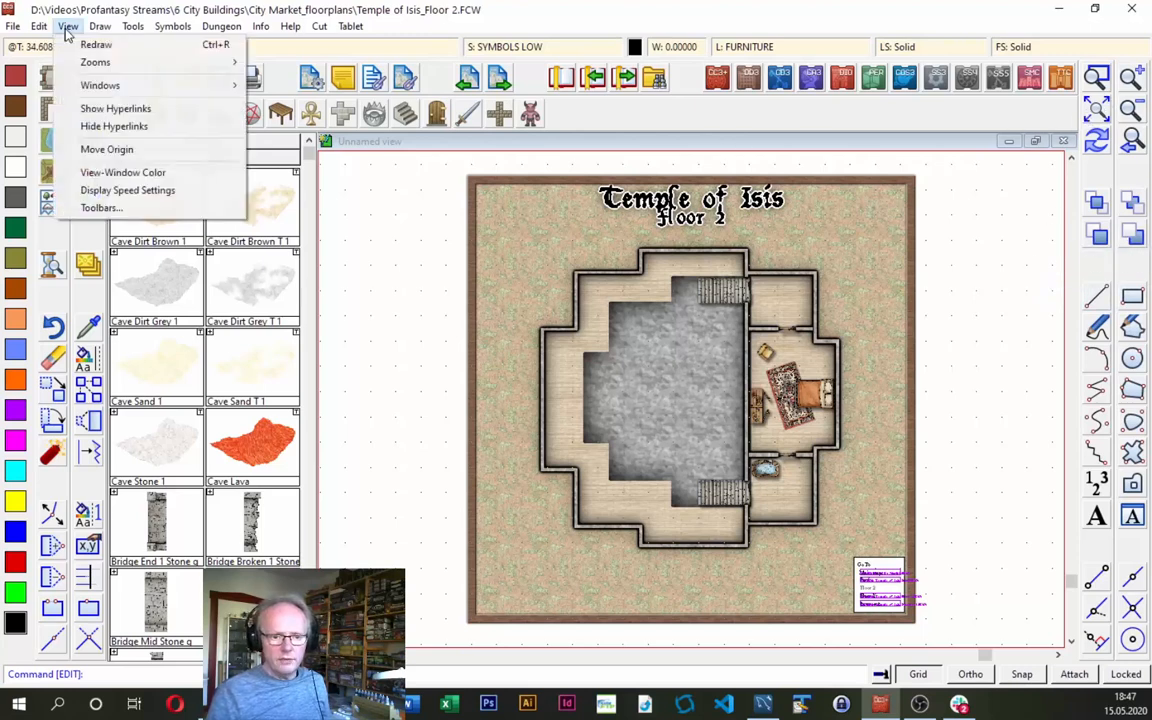
pyautogui.click(105, 131)
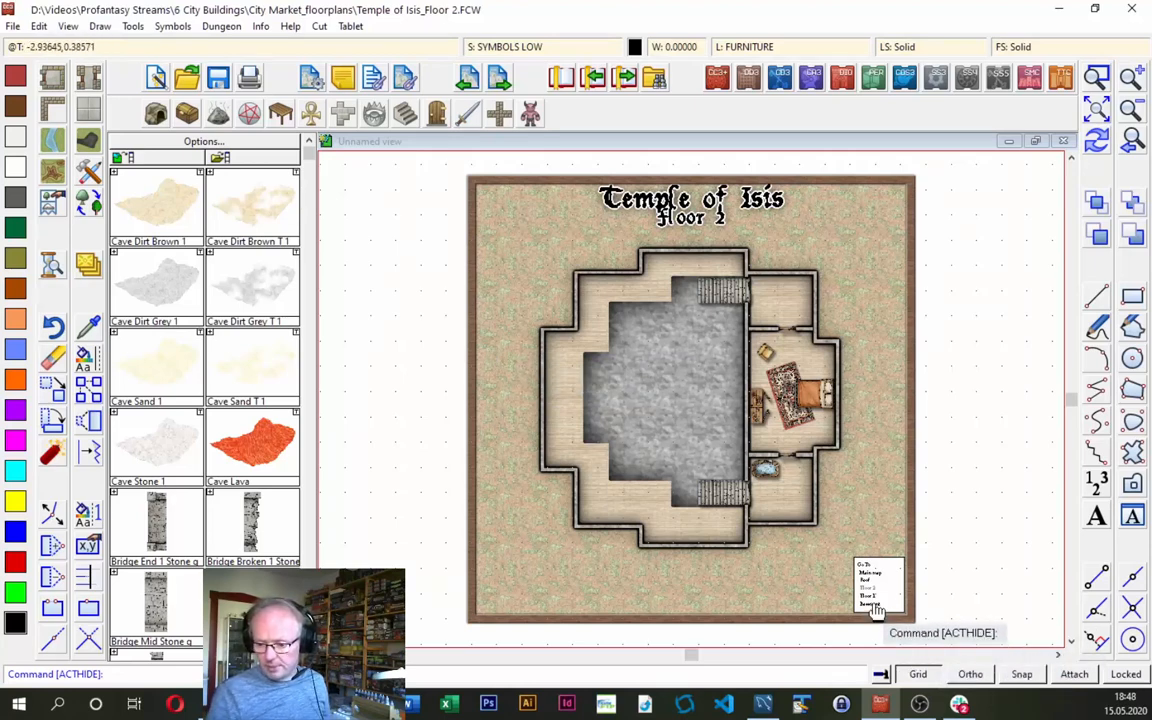
pyautogui.hotkey('ctrl', 'o')
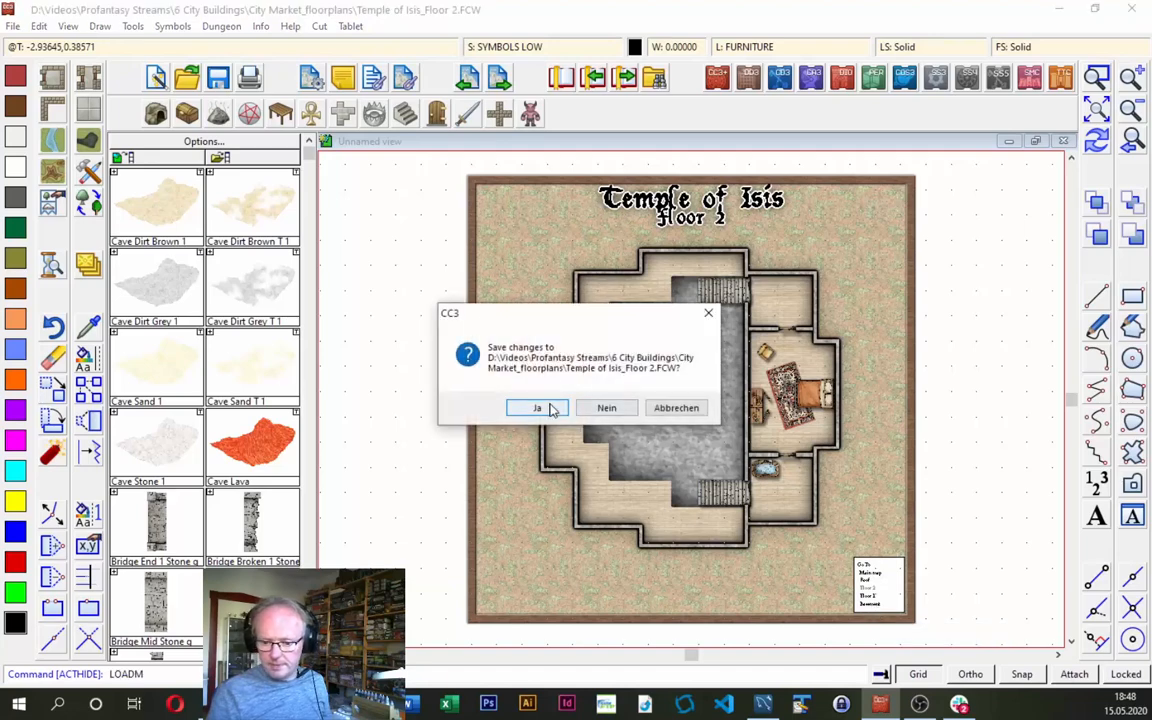
pyautogui.click(537, 408)
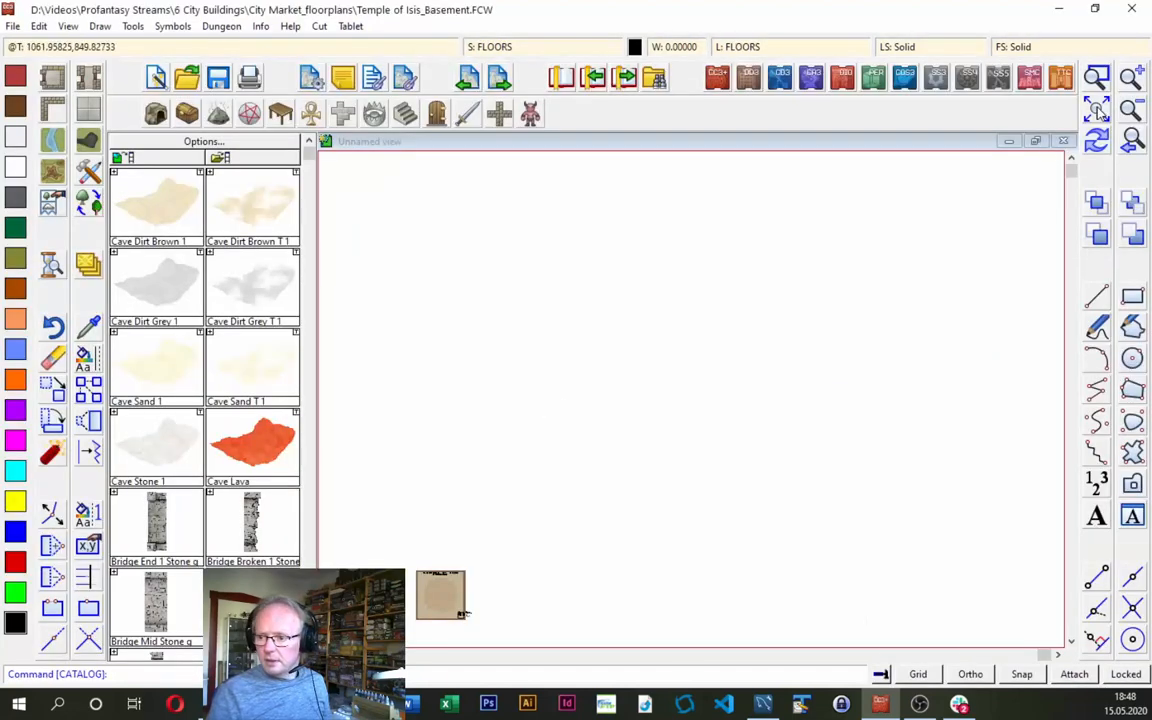
# Show the whole Basement map and activate its sheet effects.
pyautogui.click(1097, 110)
pyautogui.click(503, 47)
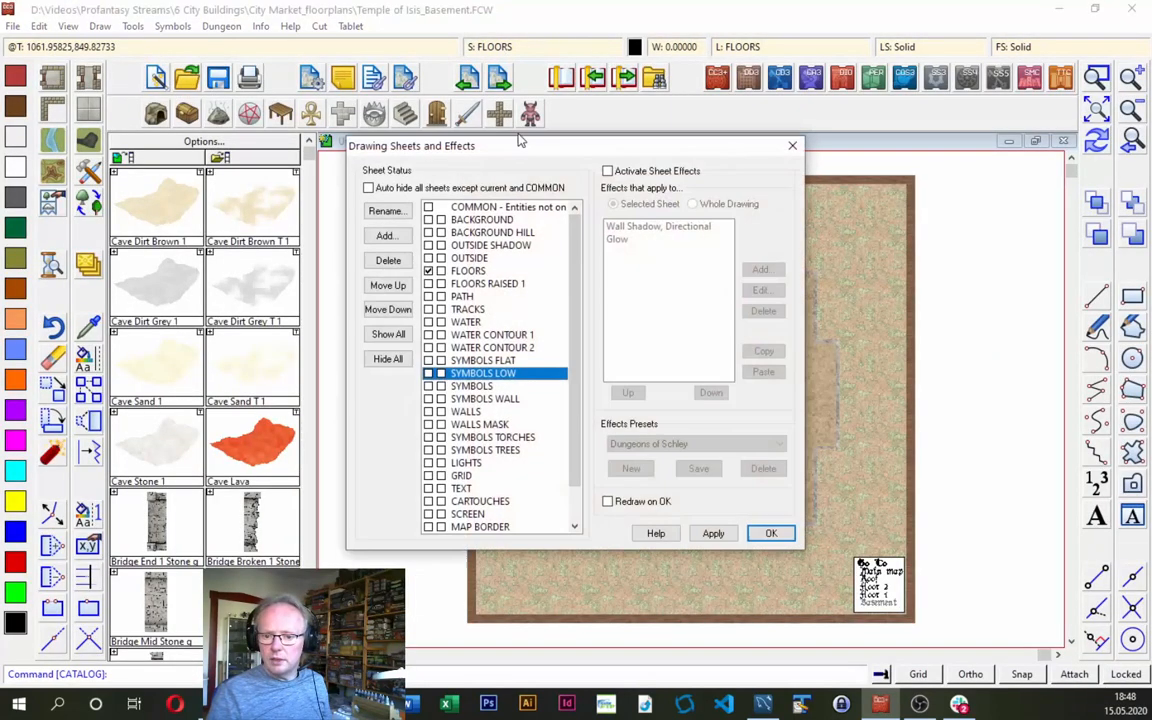
pyautogui.click(608, 171)
pyautogui.click(769, 534)
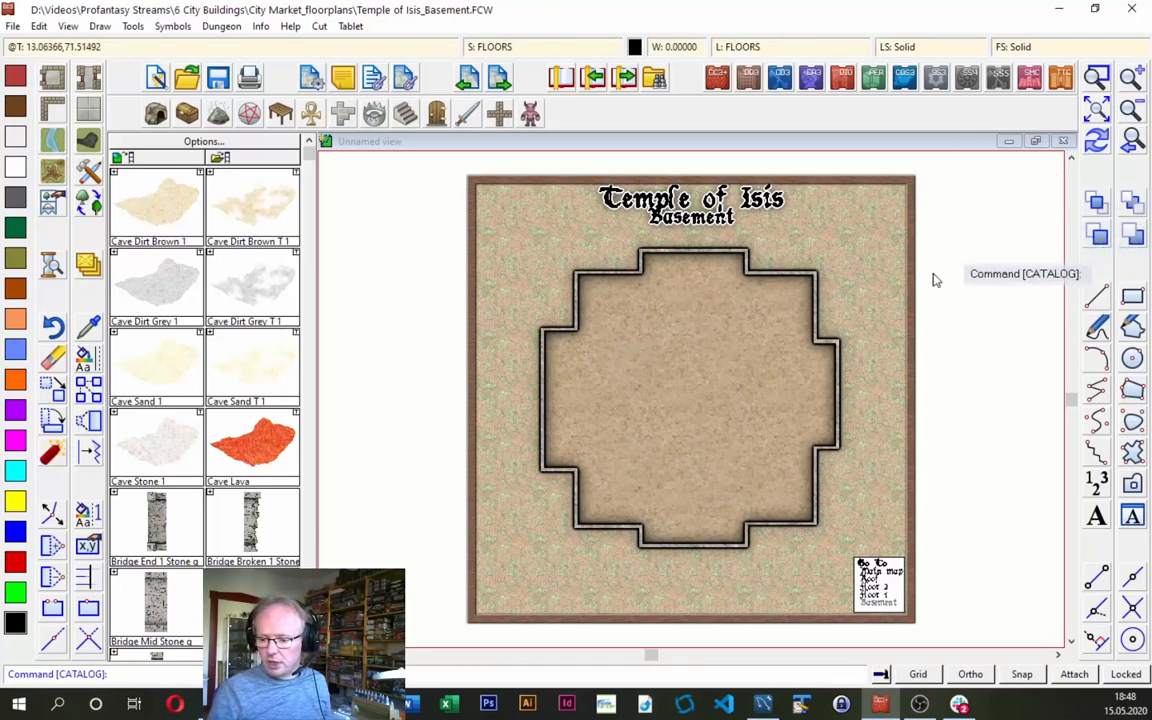
# Save the Basement map, go to Floor 1 and copy its spiral staircase with the default clipboard origin 0,0.
pyautogui.click(876, 595)
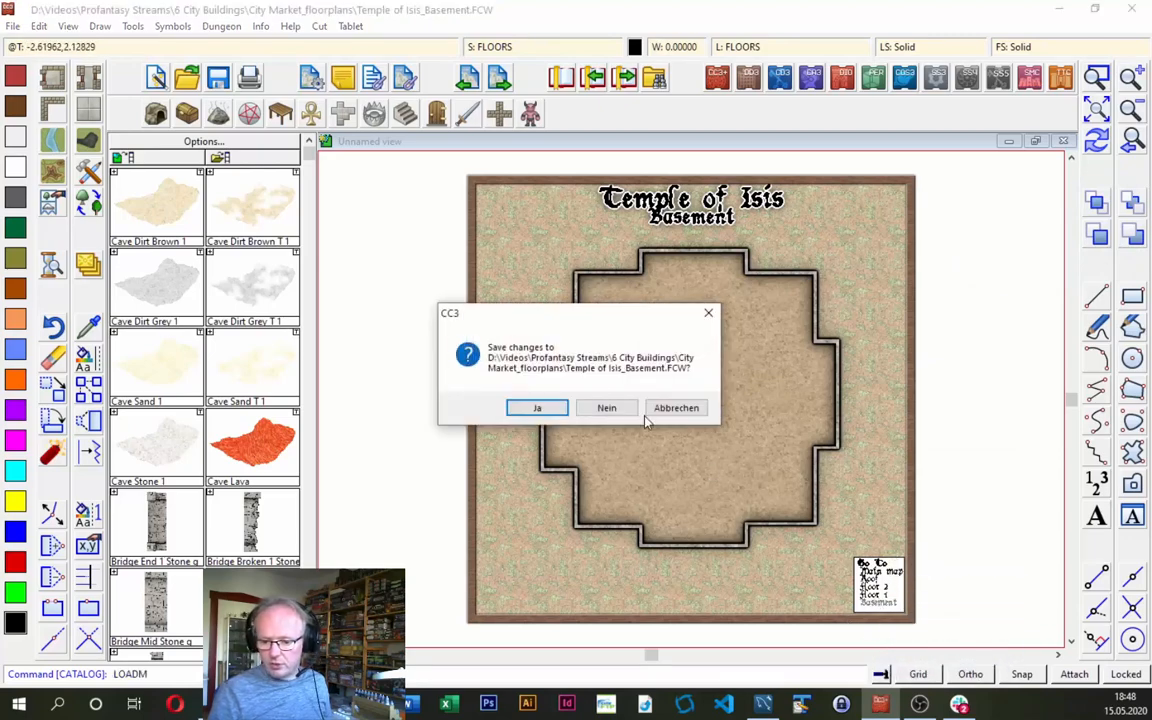
pyautogui.click(538, 408)
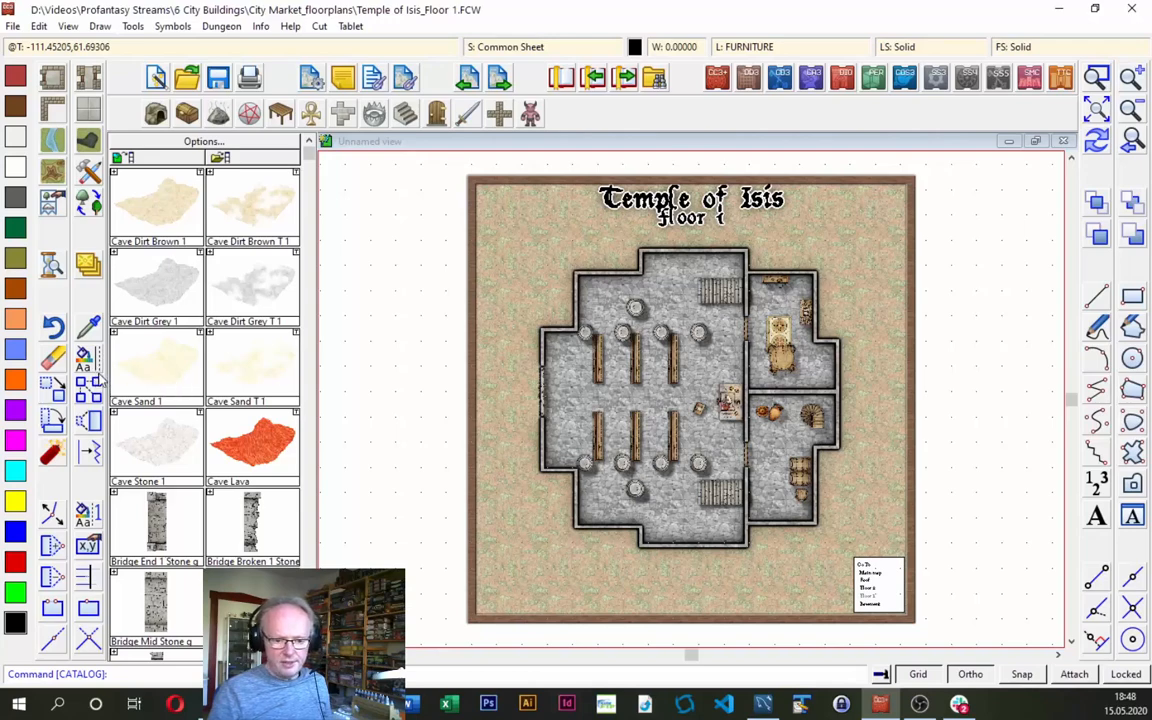
pyautogui.hotkey('ctrl', 'c')
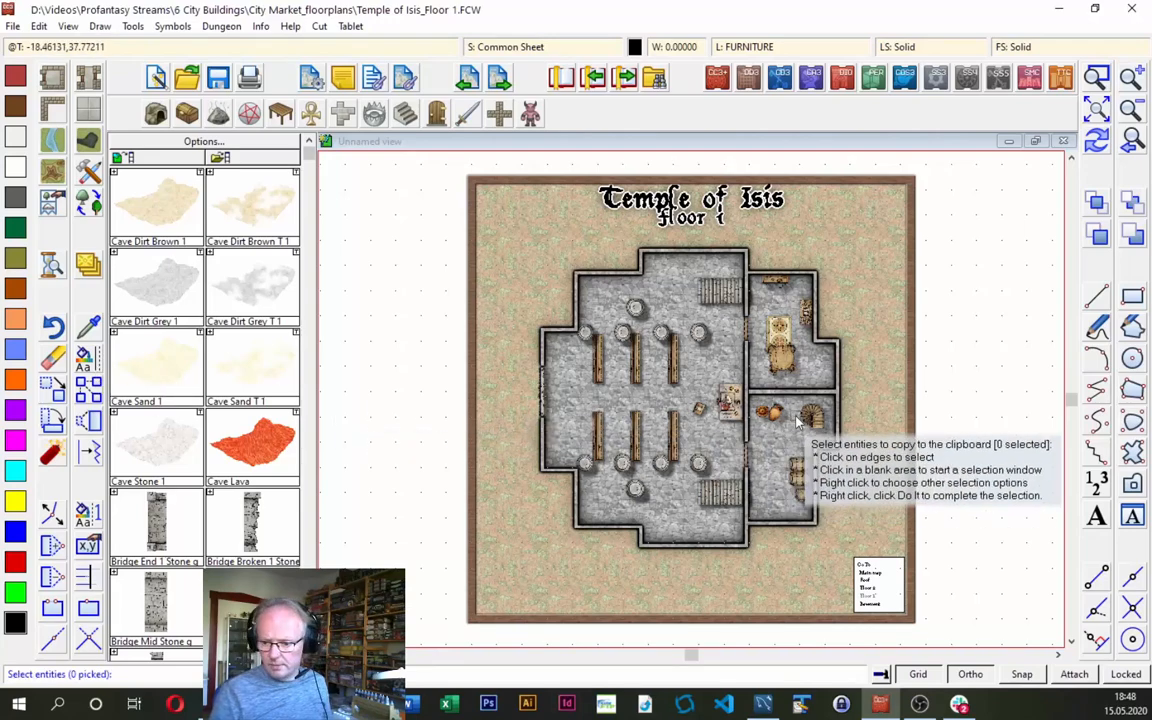
pyautogui.click(799, 430)
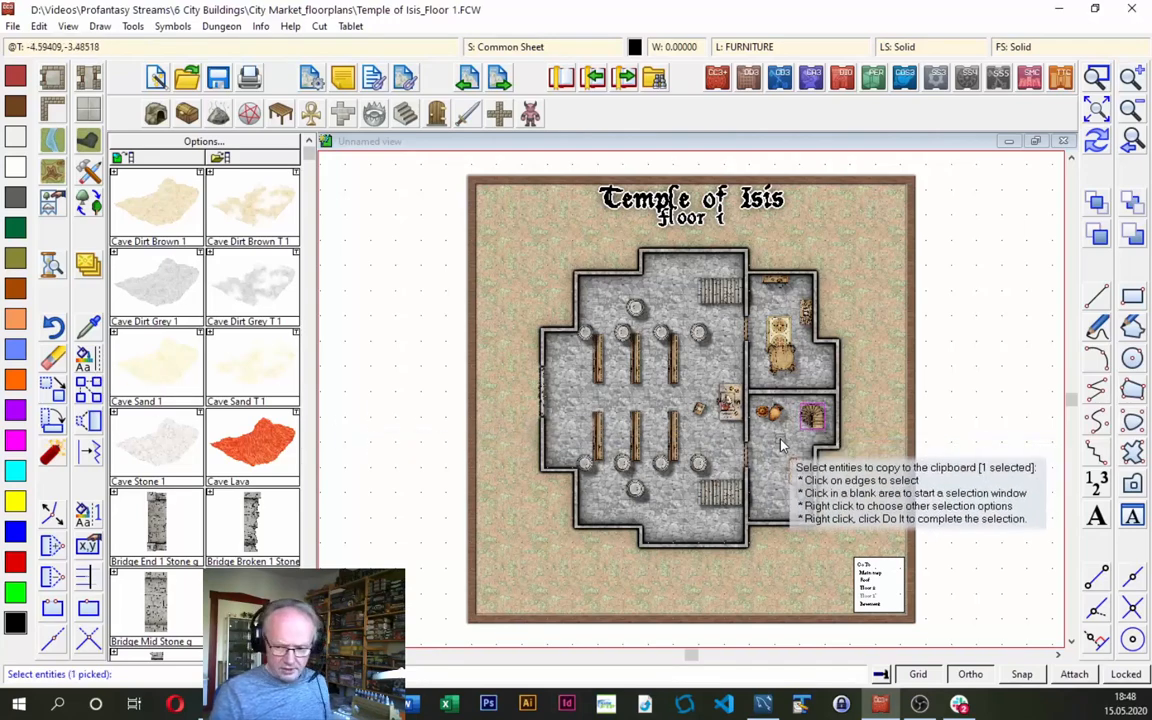
pyautogui.press('d')
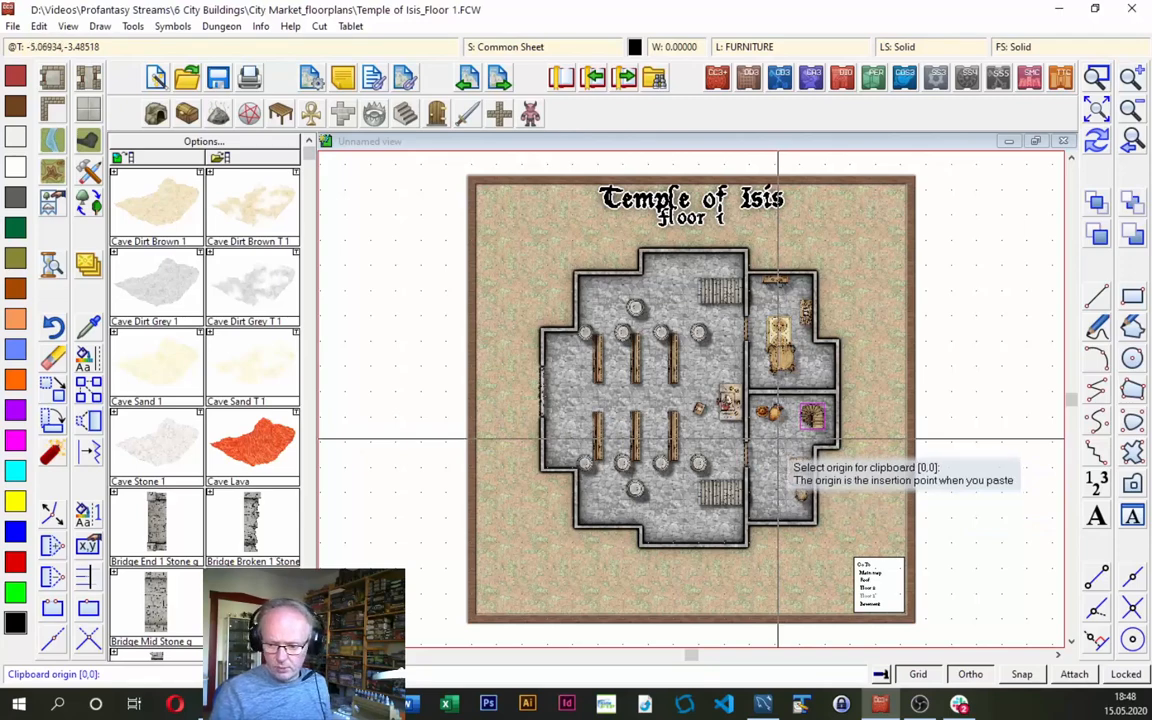
pyautogui.click(700, 395)
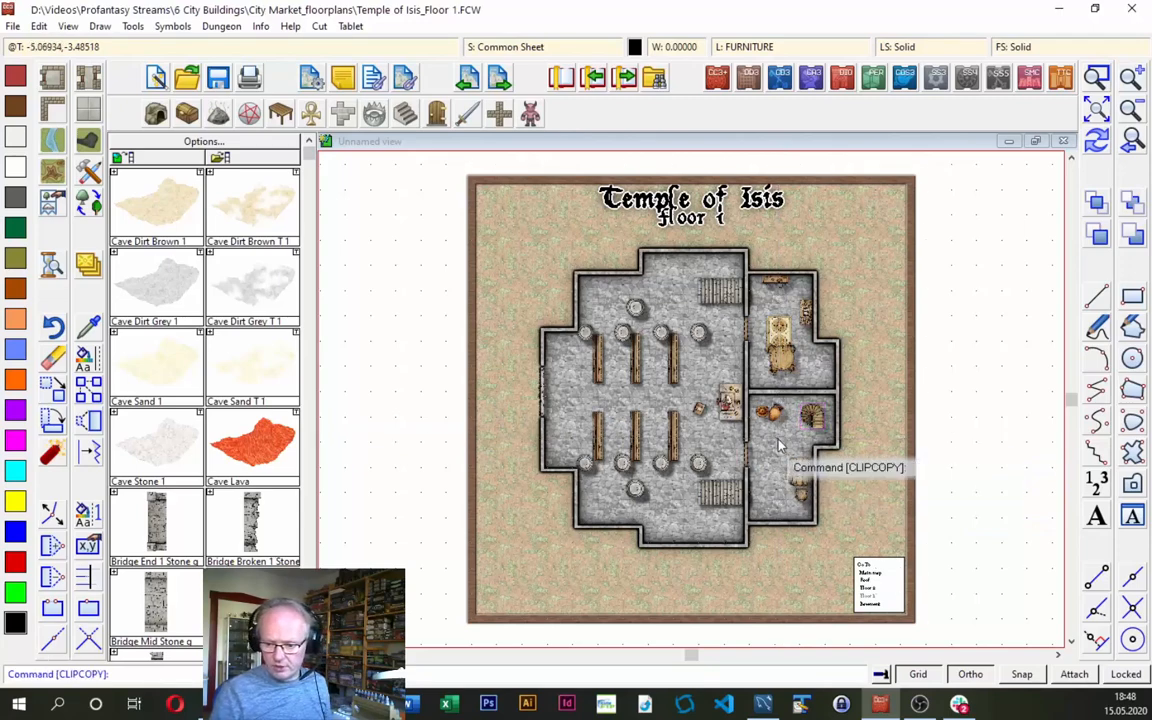
# Return to the Basement map and paste the spiral staircase in the same position as on Floor 1.
pyautogui.click(875, 607)
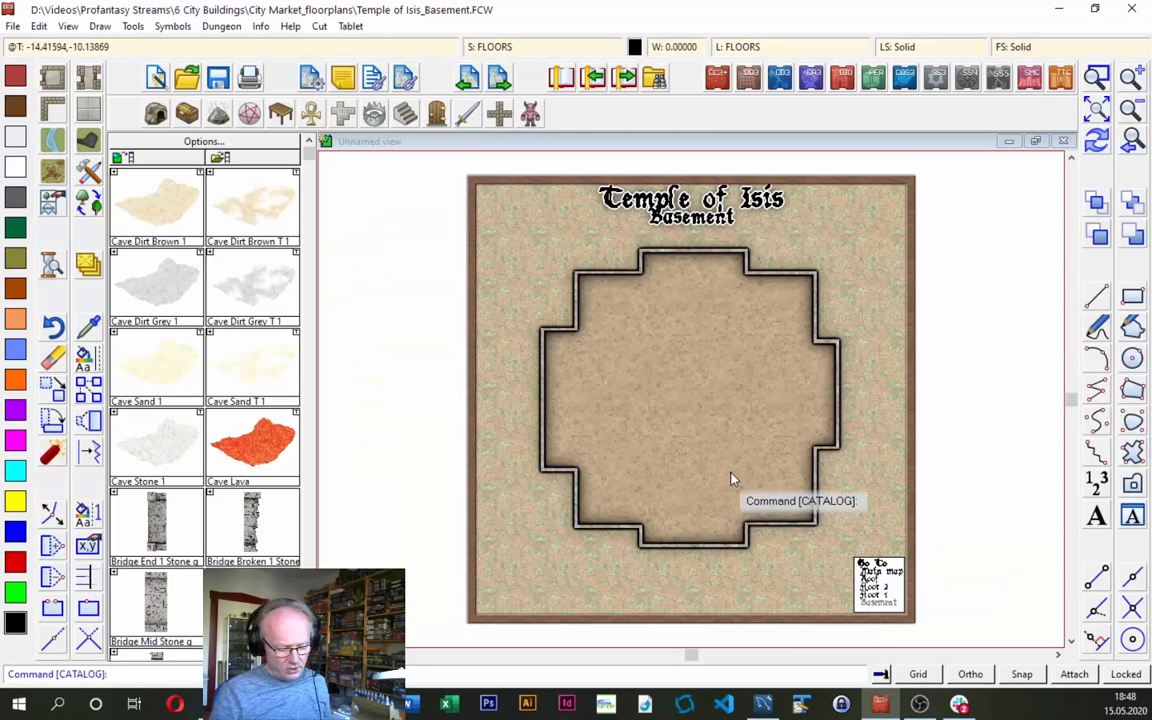
pyautogui.hotkey('ctrl', 'v')
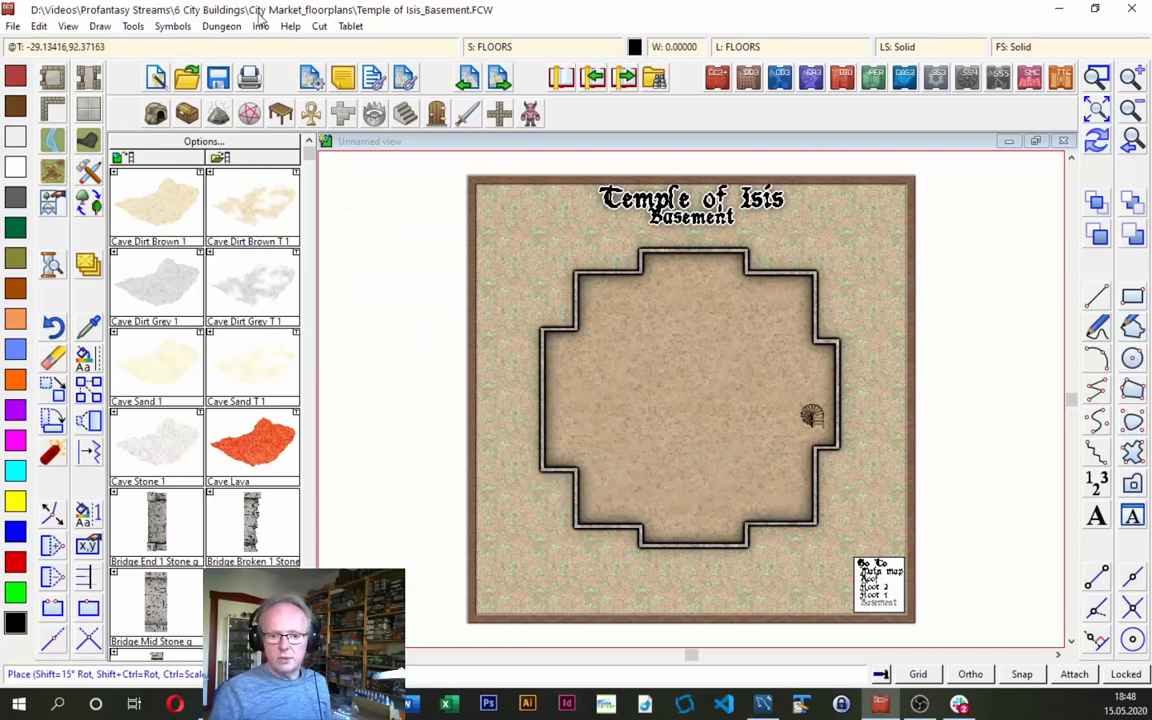
# List the properties of the basement's floor and outer wall to check the wall's width and fill style.
pyautogui.click(260, 26)
pyautogui.click(278, 44)
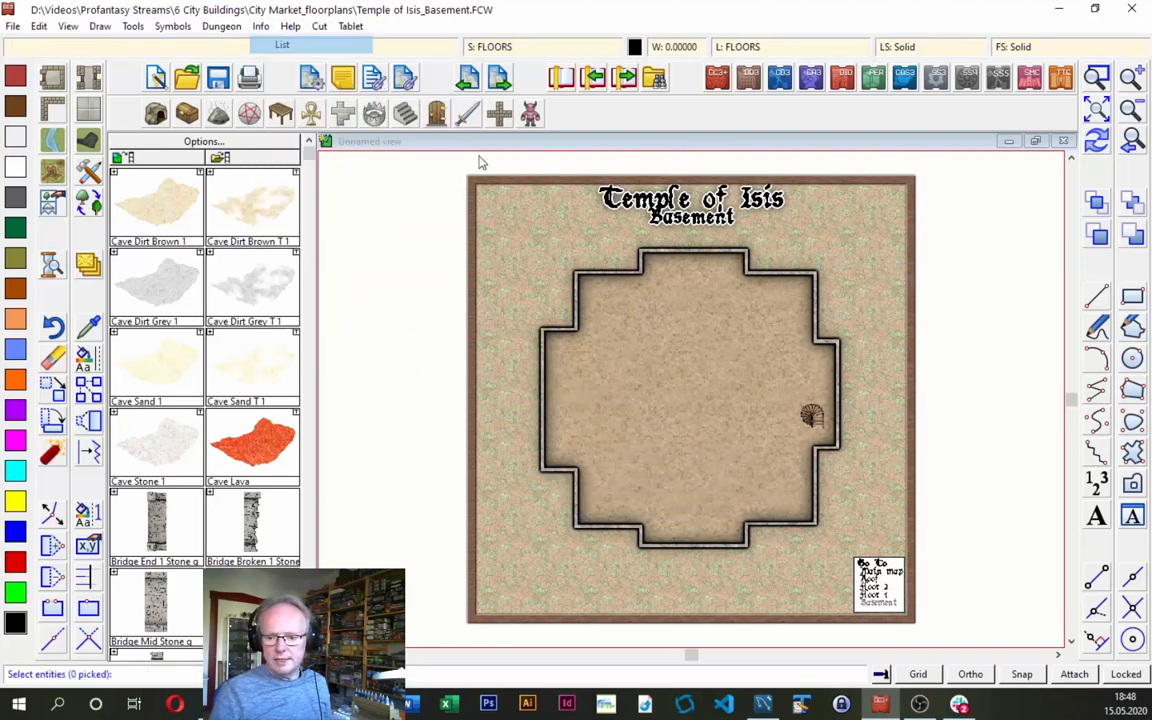
pyautogui.click(672, 254)
pyautogui.rightClick(608, 312)
pyautogui.click(662, 322)
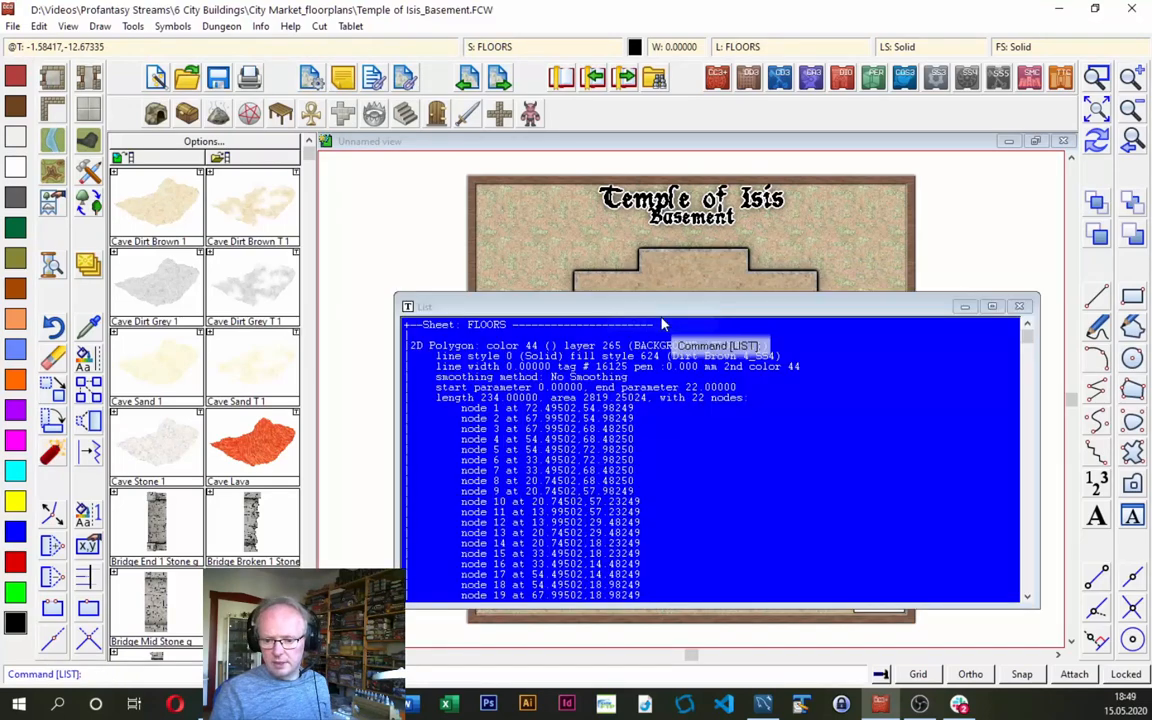
pyautogui.moveTo(1029, 342); pyautogui.dragTo(1041, 432)
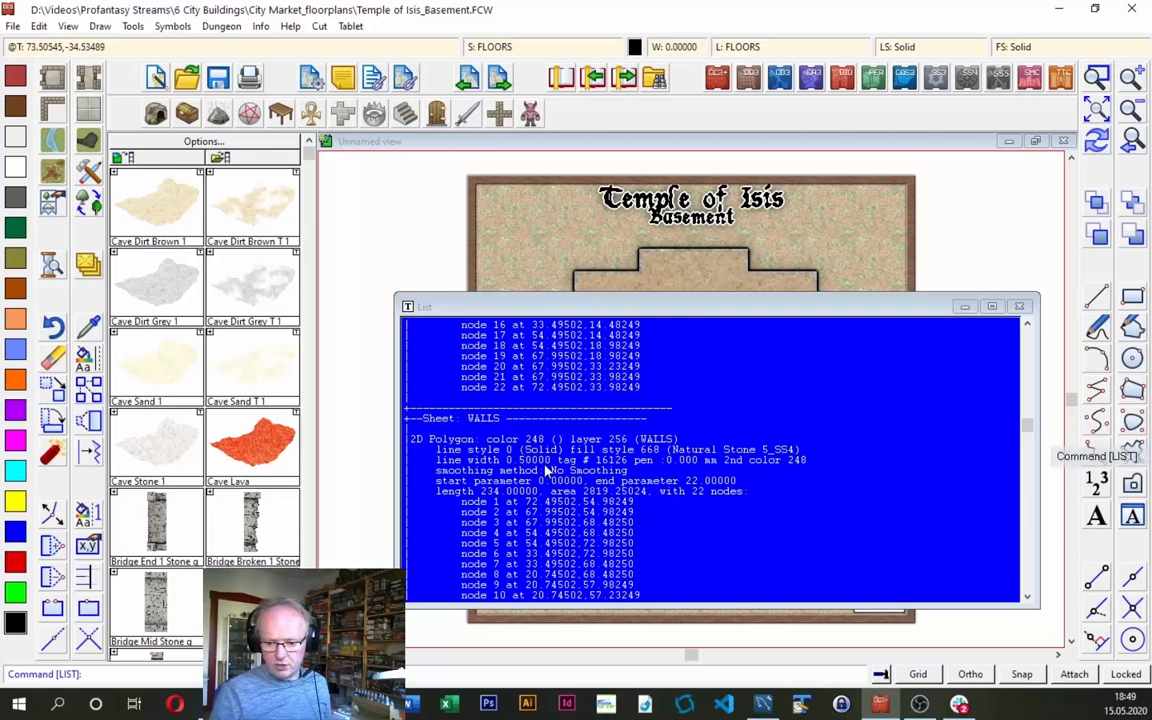
pyautogui.click(1020, 307)
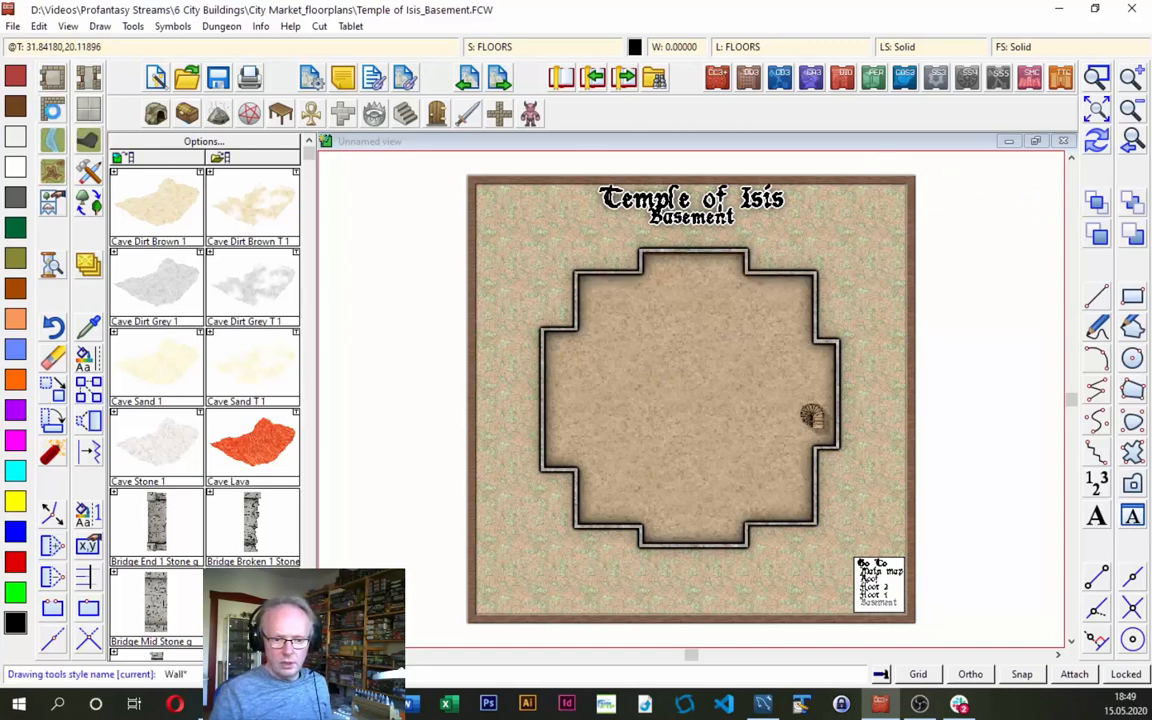
# Draw a horizontal interior wall across the basement's lower part, below the staircase, using the Wall, Width 0.5, Stone 5 tool.
pyautogui.moveTo(790, 253); pyautogui.dragTo(815, 423)
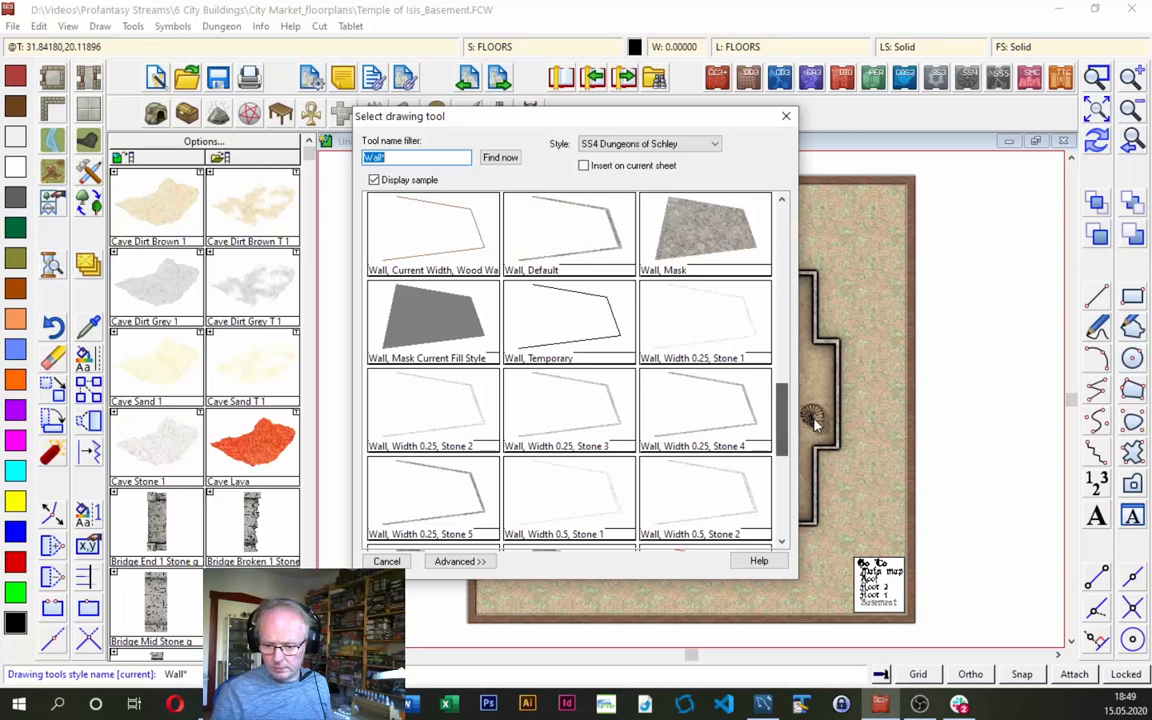
pyautogui.click(783, 542)
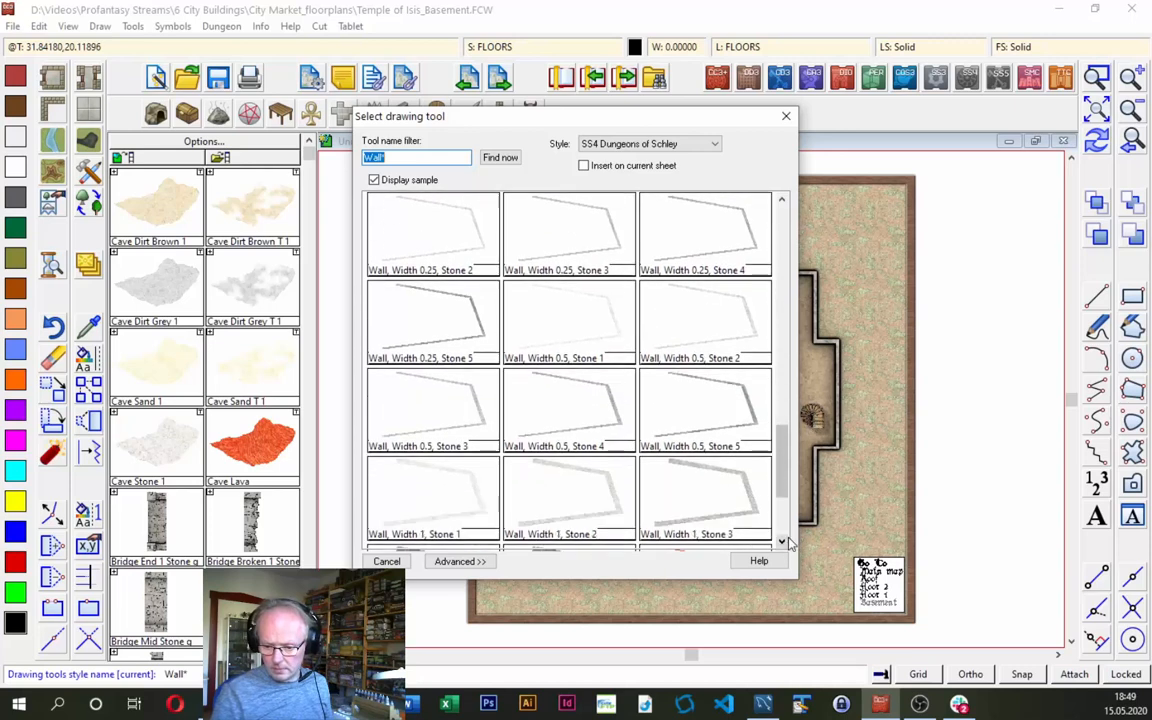
pyautogui.doubleClick(733, 426)
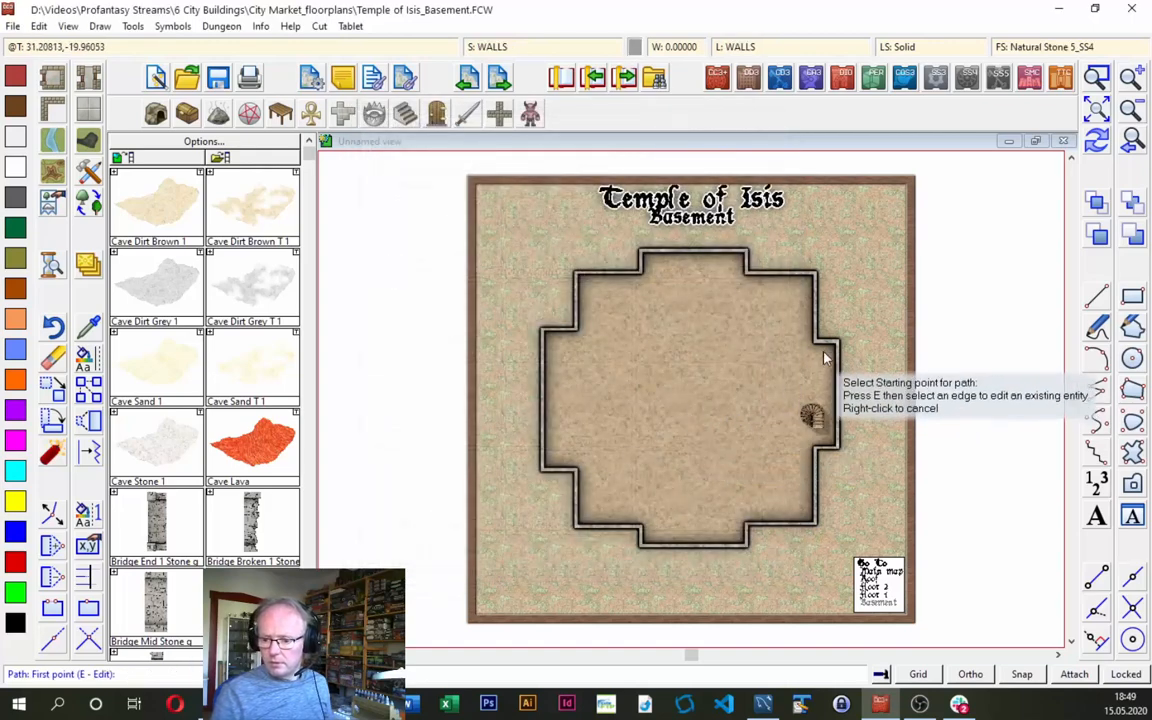
pyautogui.click(817, 448)
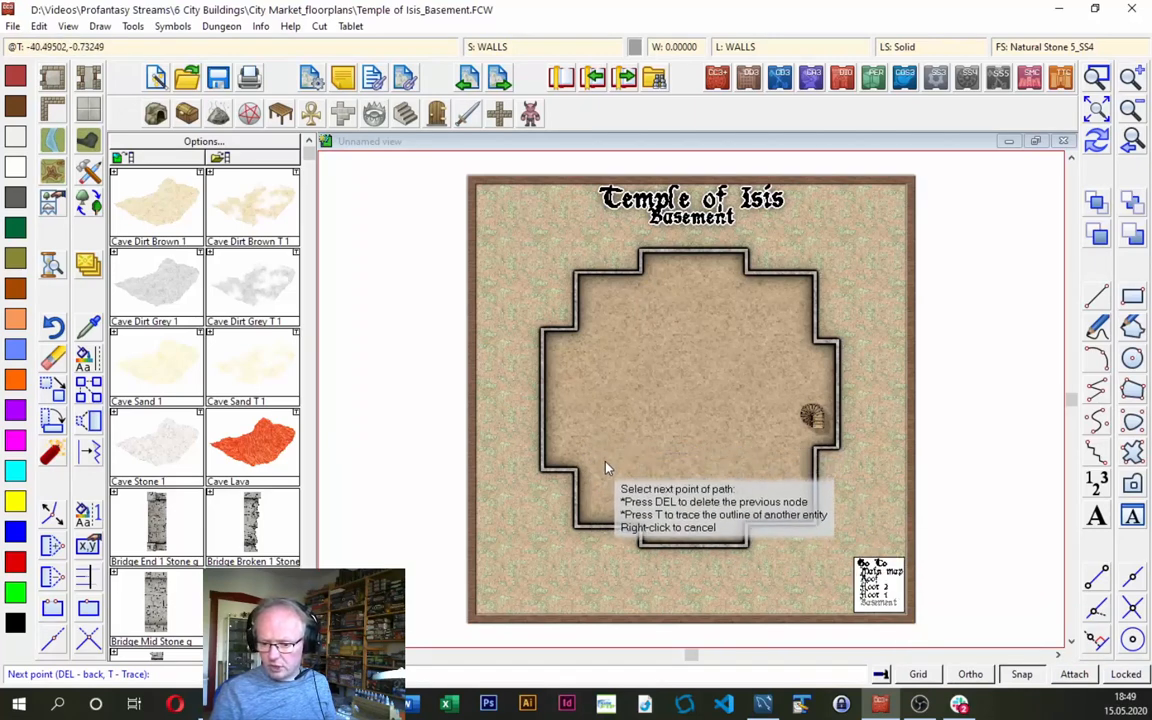
pyautogui.rightClick(638, 475)
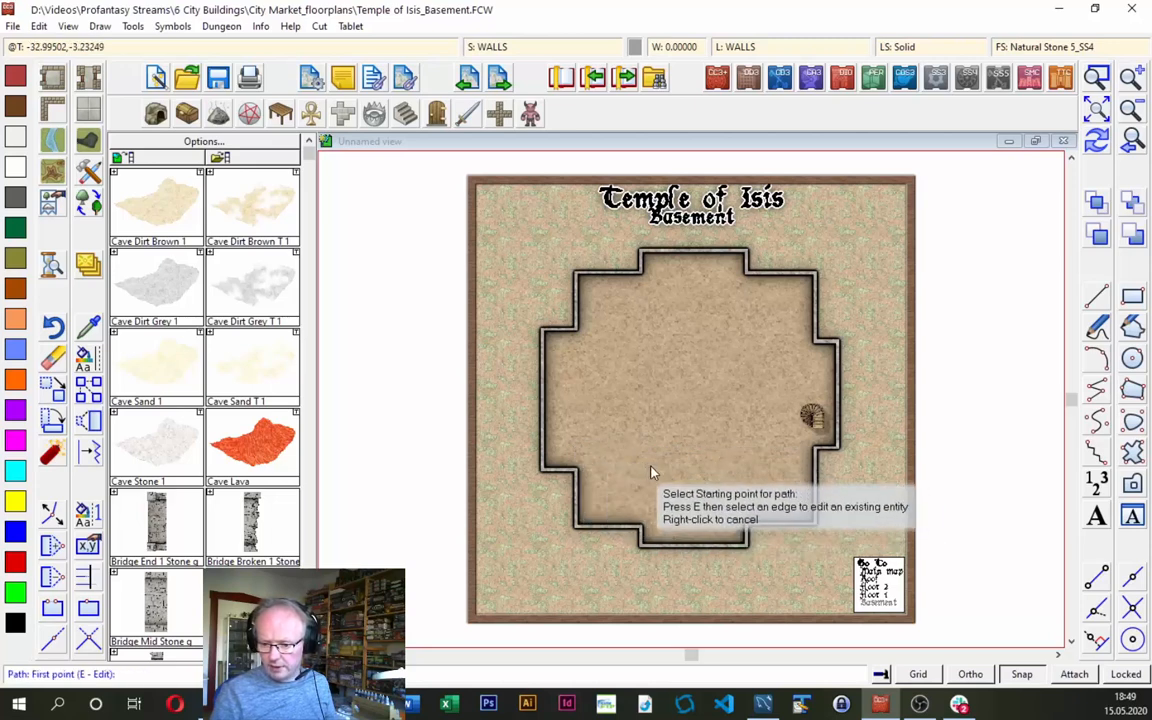
pyautogui.click(765, 468)
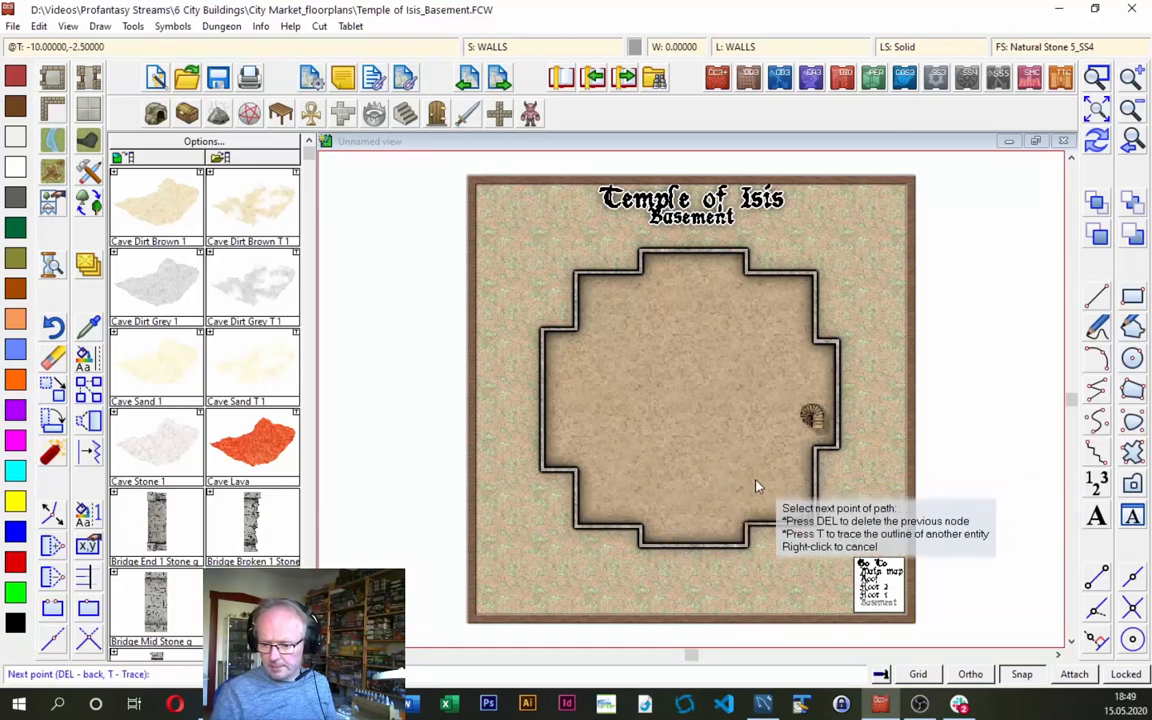
pyautogui.rightClick(576, 473)
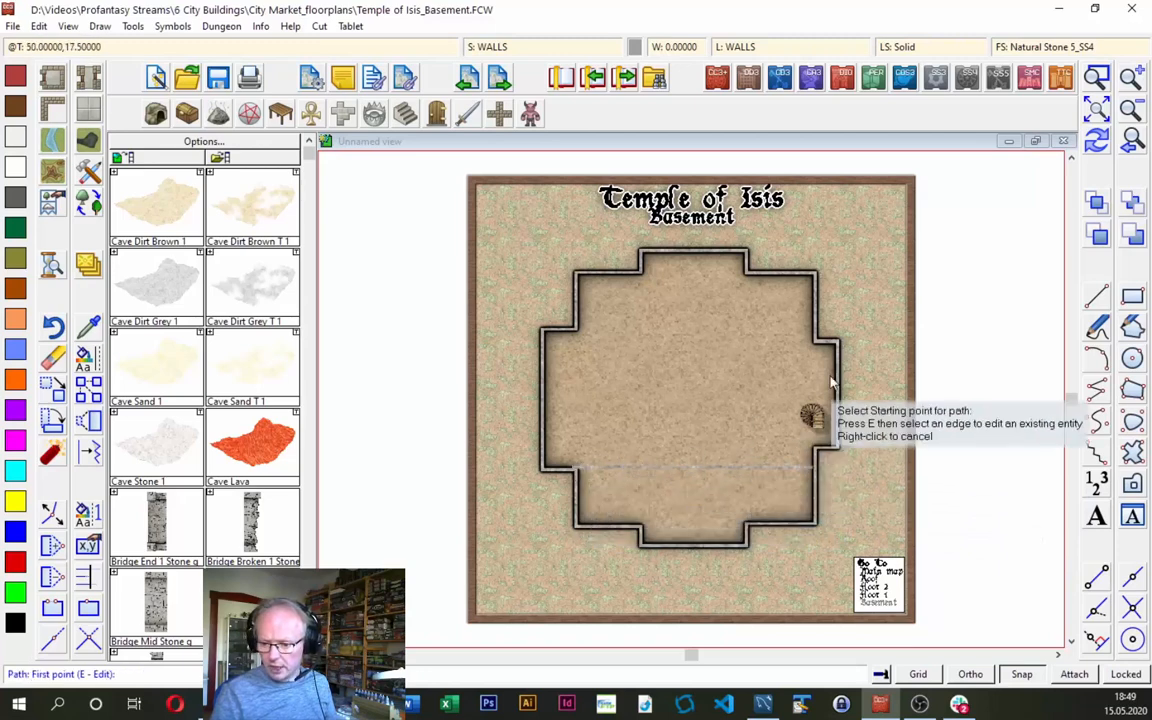
# Draw a second horizontal wall across the basement's upper part, extending slightly beyond the outer wall on both sides.
pyautogui.click(800, 316)
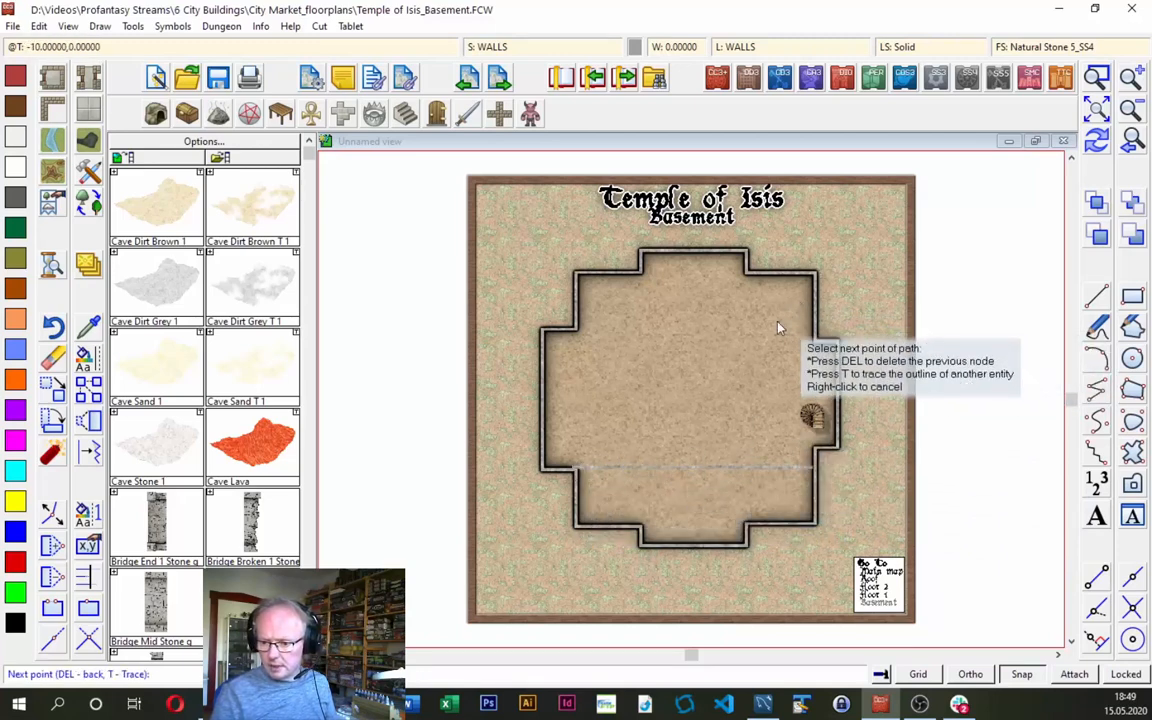
pyautogui.click(566, 317)
pyautogui.rightClick(605, 340)
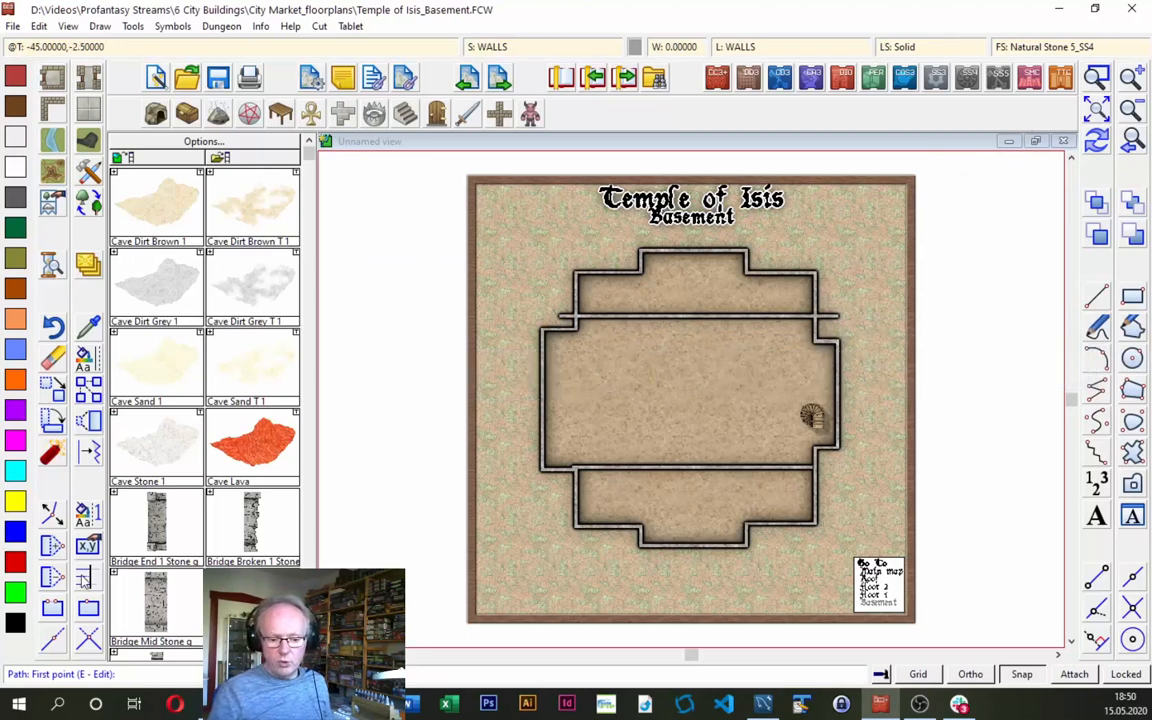
# Trim both overhanging ends of the upper horizontal wall to the basement's outer wall.
pyautogui.click(84, 579)
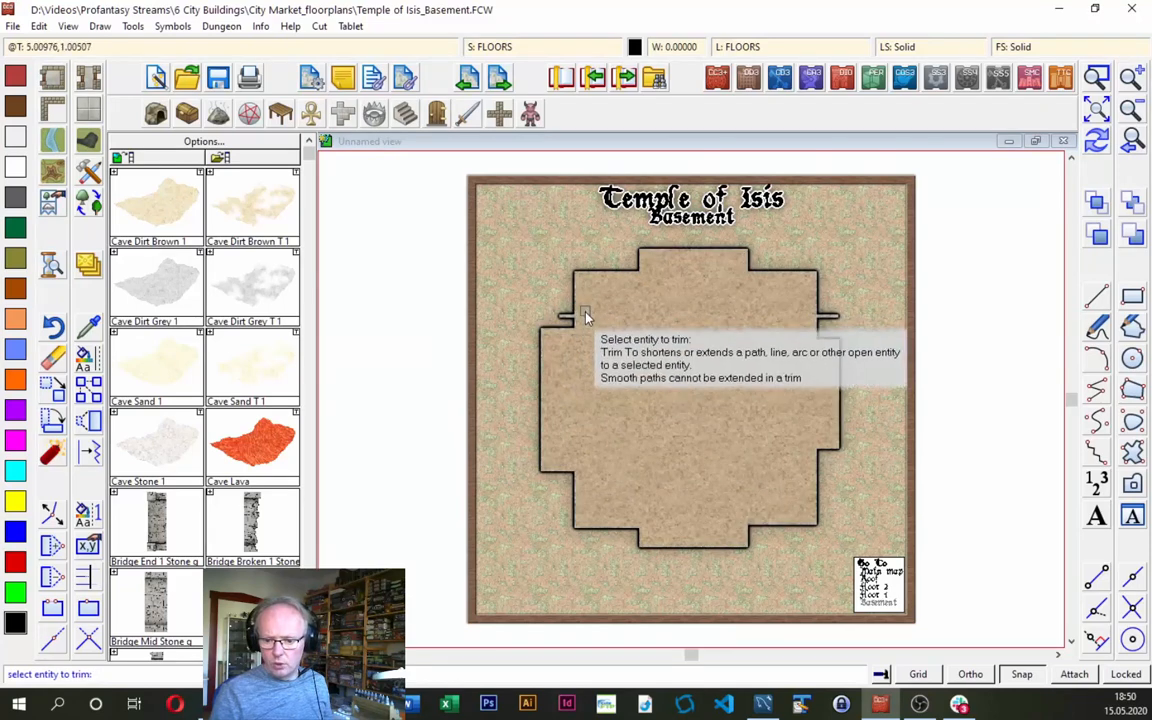
pyautogui.click(804, 321)
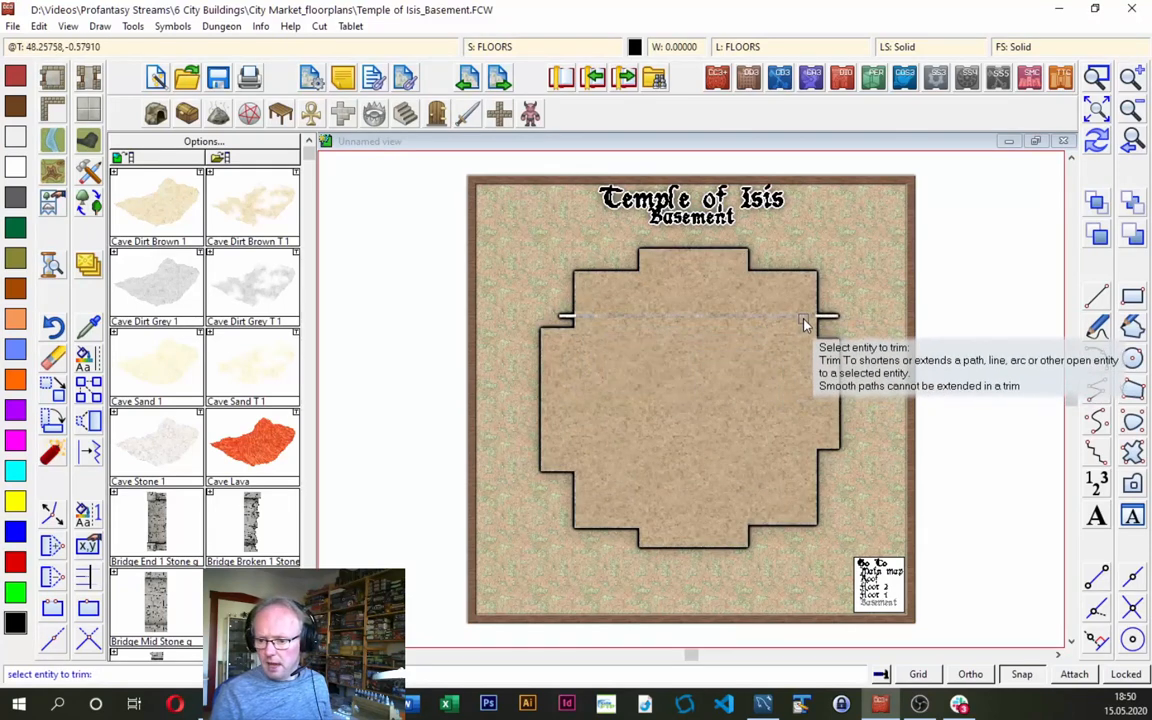
pyautogui.click(1097, 143)
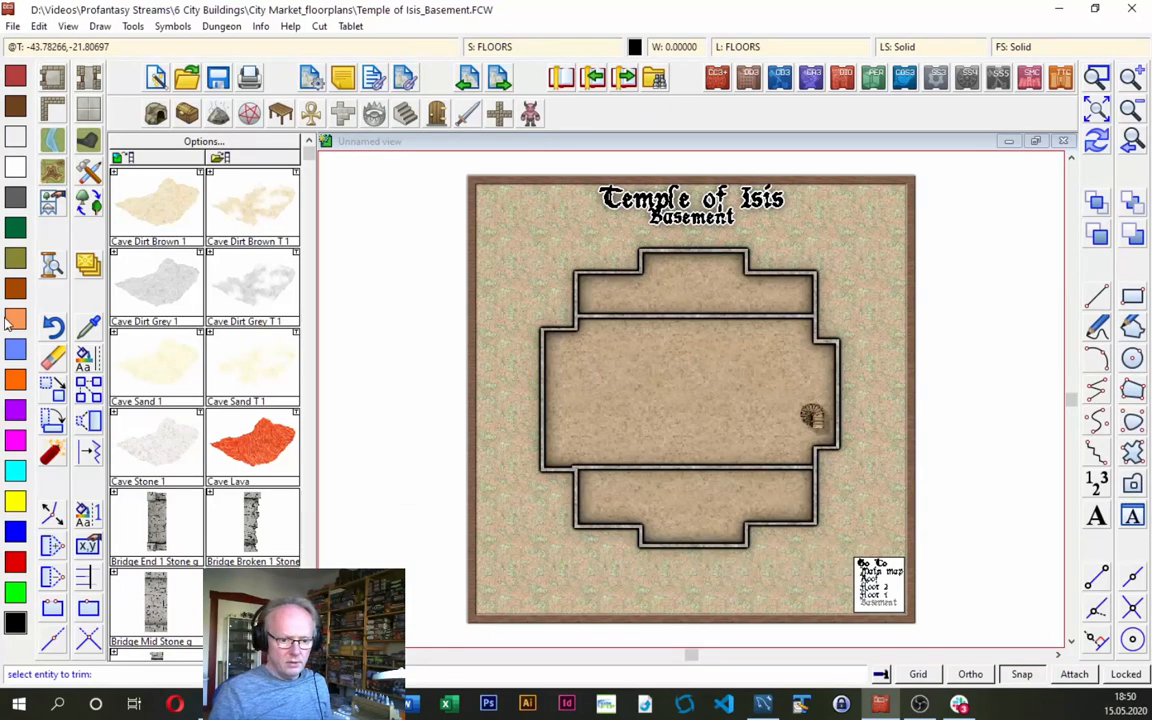
# Move the lower horizontal interior wall up by 2.5 units, towards the spiral staircase.
pyautogui.click(60, 391)
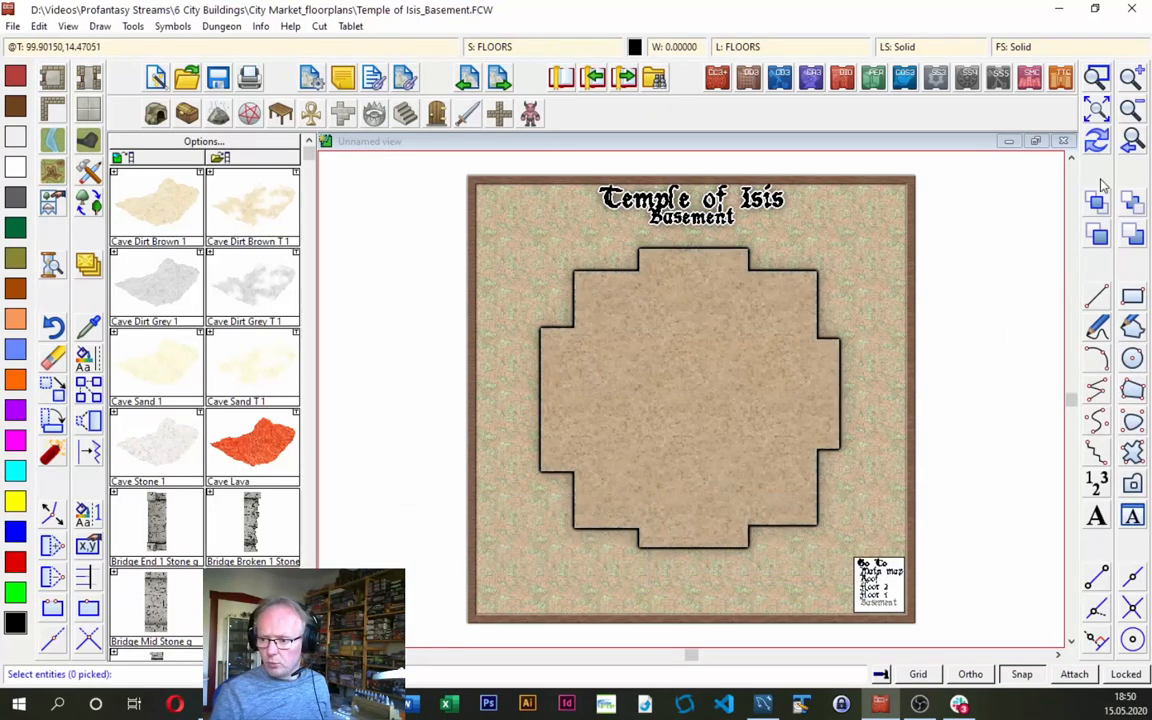
pyautogui.click(716, 467)
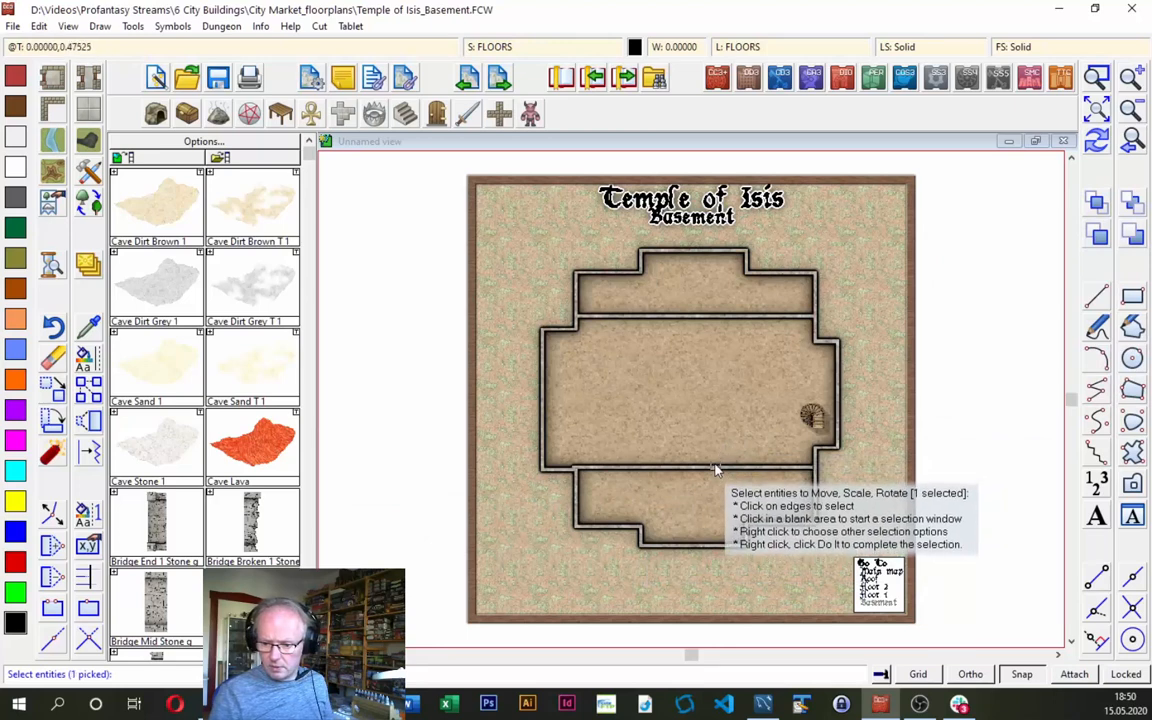
pyautogui.rightClick(707, 422)
pyautogui.click(706, 425)
pyautogui.click(711, 466)
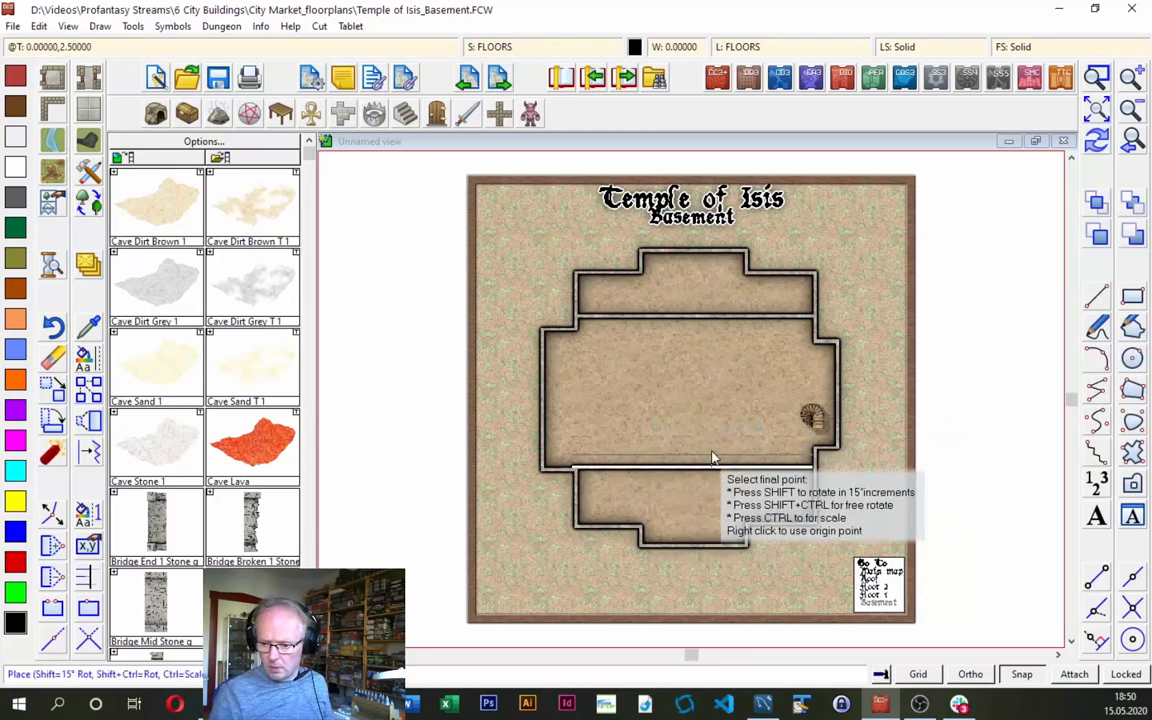
pyautogui.click(711, 455)
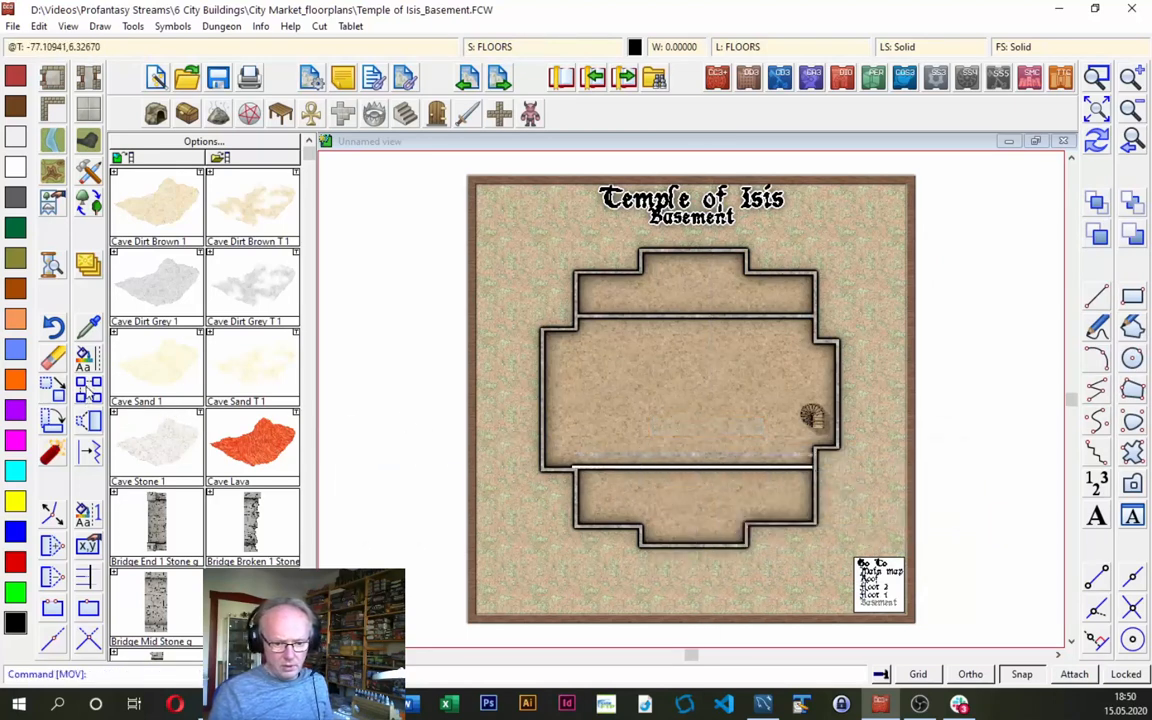
# Extend the moved lower wall's west end to the outer wall with Trim To and redraw the map.
pyautogui.click(88, 577)
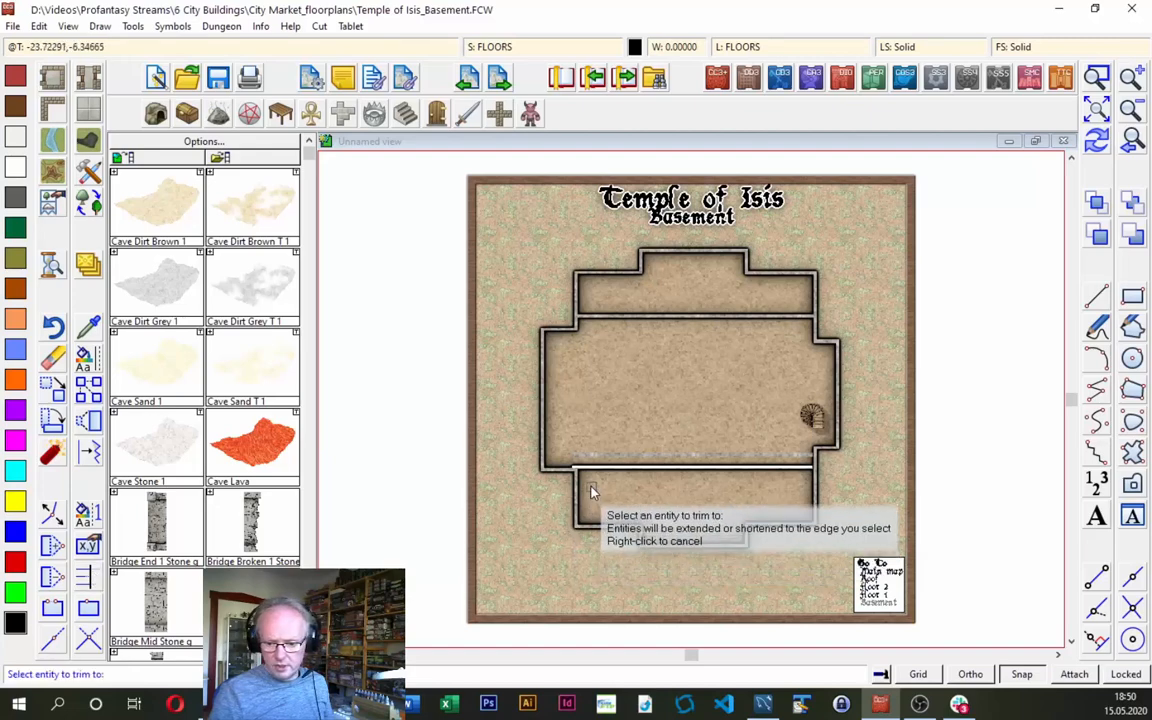
pyautogui.click(542, 447)
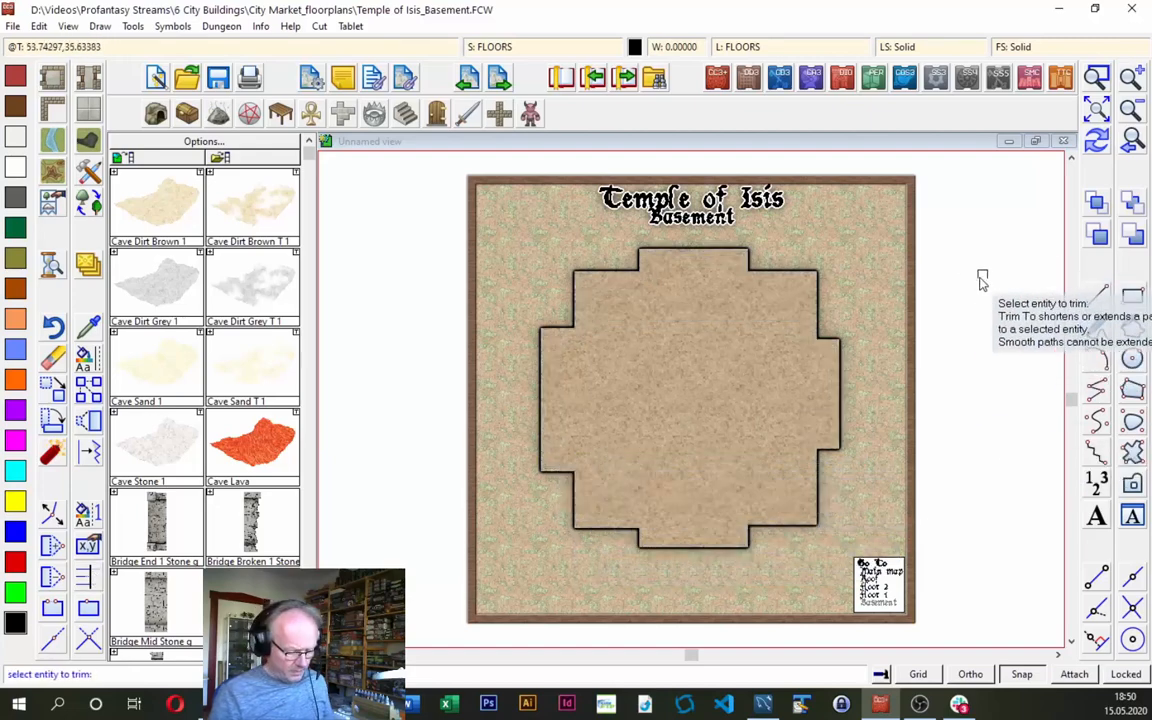
pyautogui.click(599, 454)
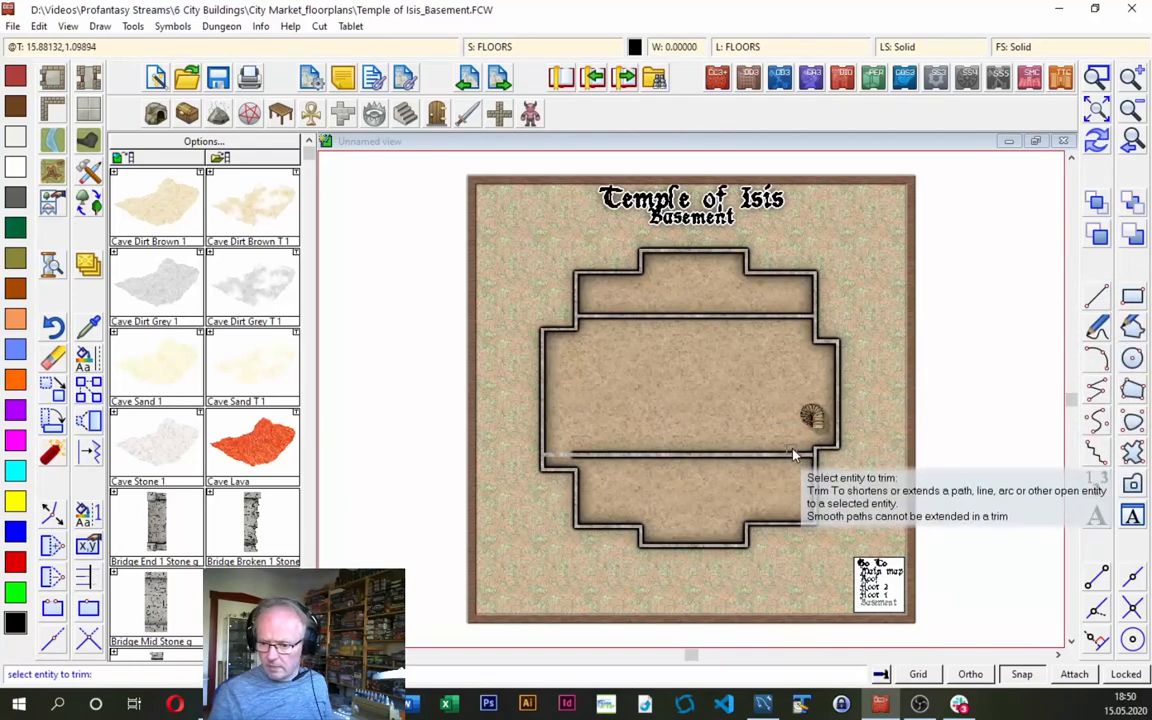
pyautogui.rightClick(756, 317)
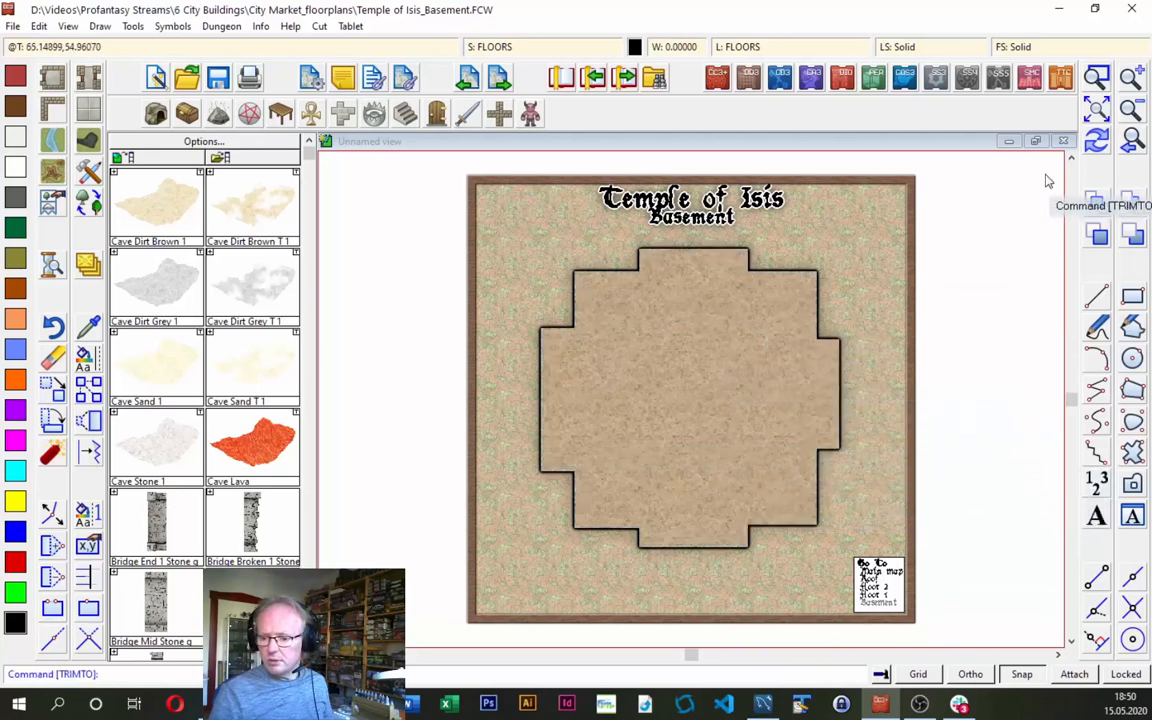
pyautogui.click(1097, 141)
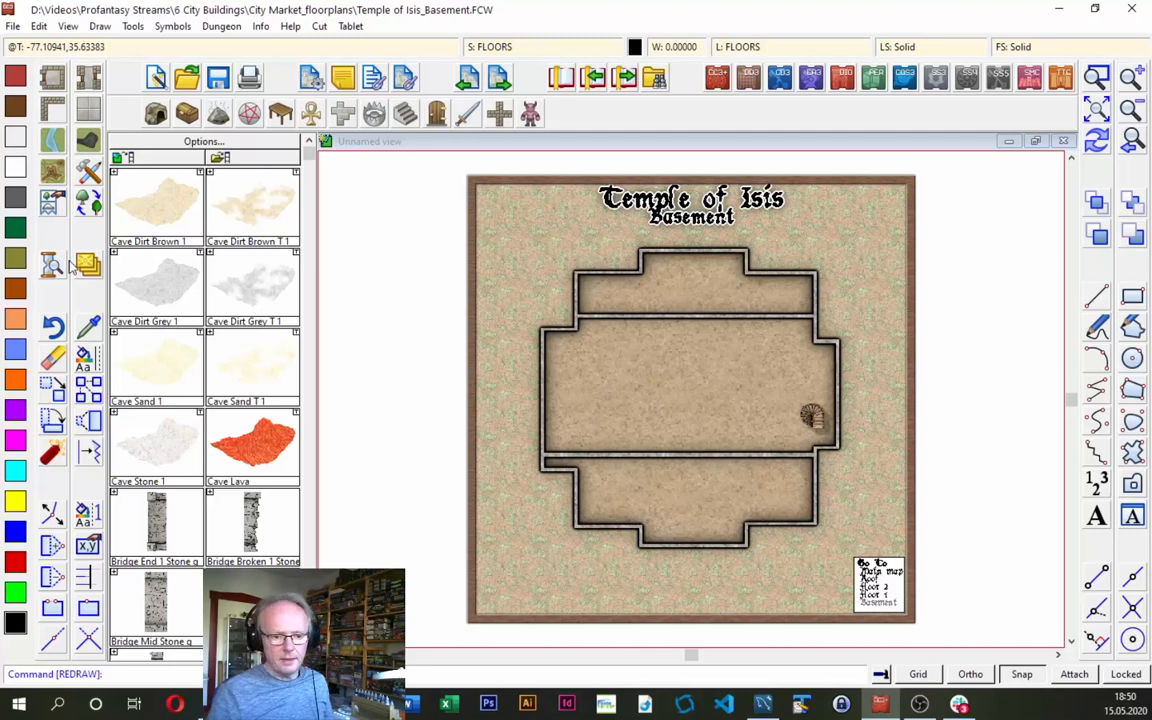
# Draw two vertical walls between the horizontal interior walls, one west of the staircase and one in the western part of the middle area.
pyautogui.click(52, 113)
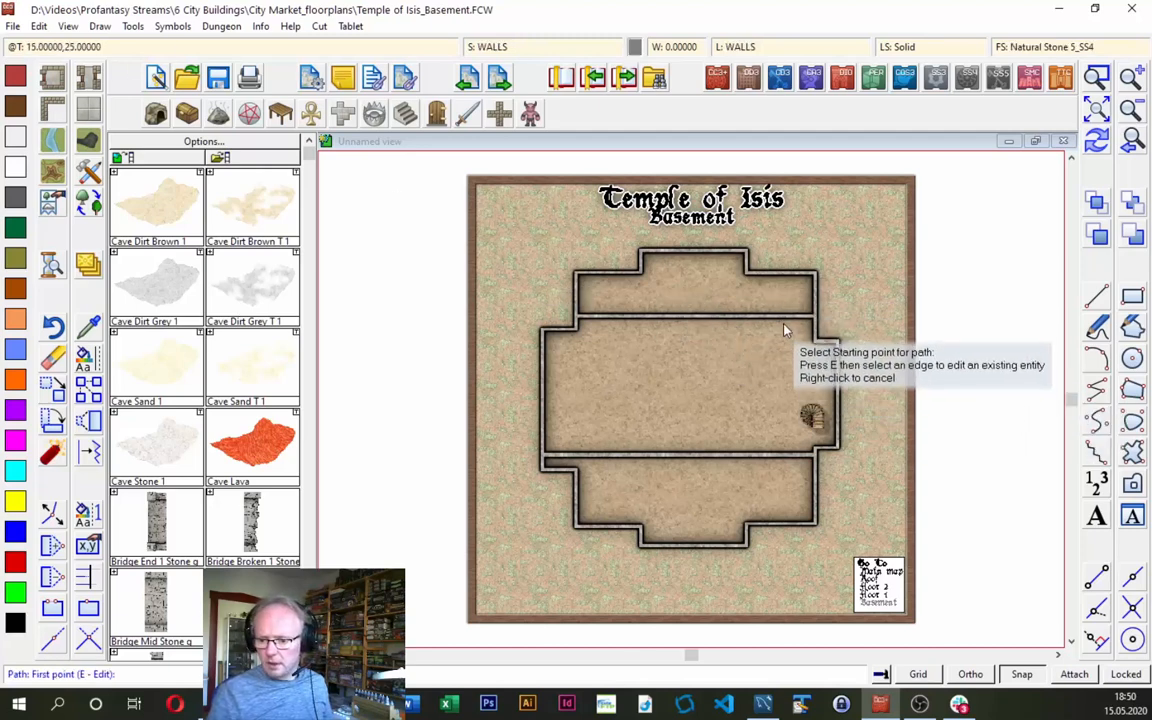
pyautogui.click(785, 337)
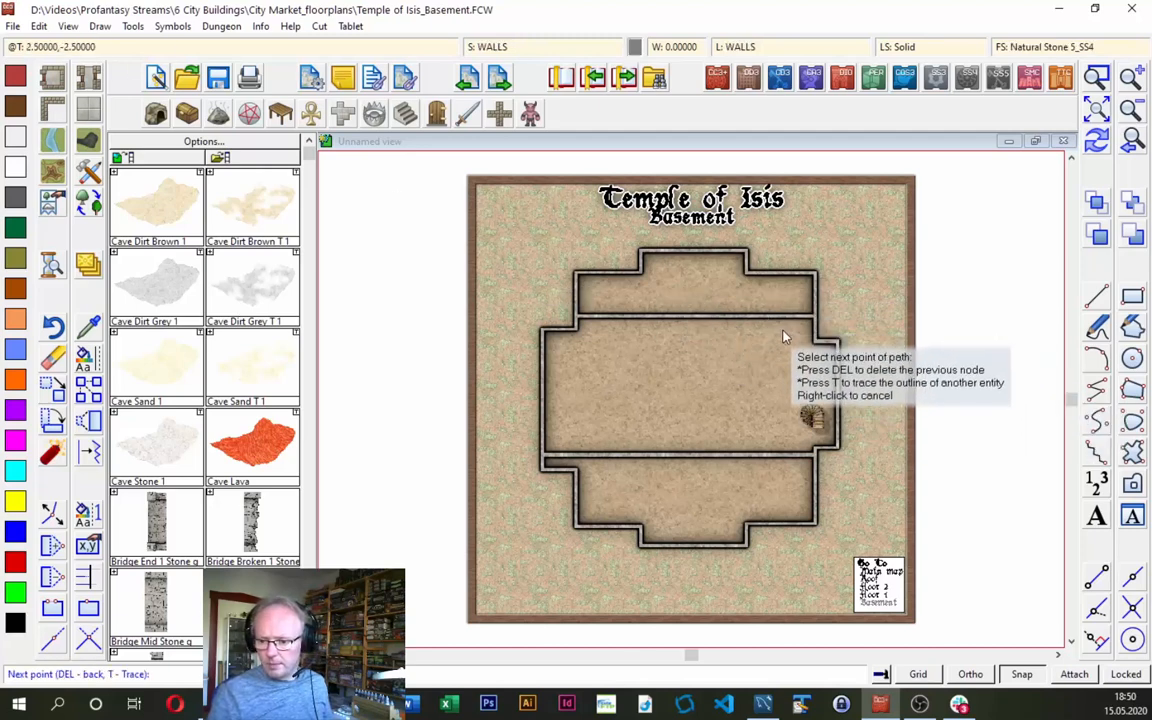
pyautogui.click(777, 457)
pyautogui.rightClick(778, 463)
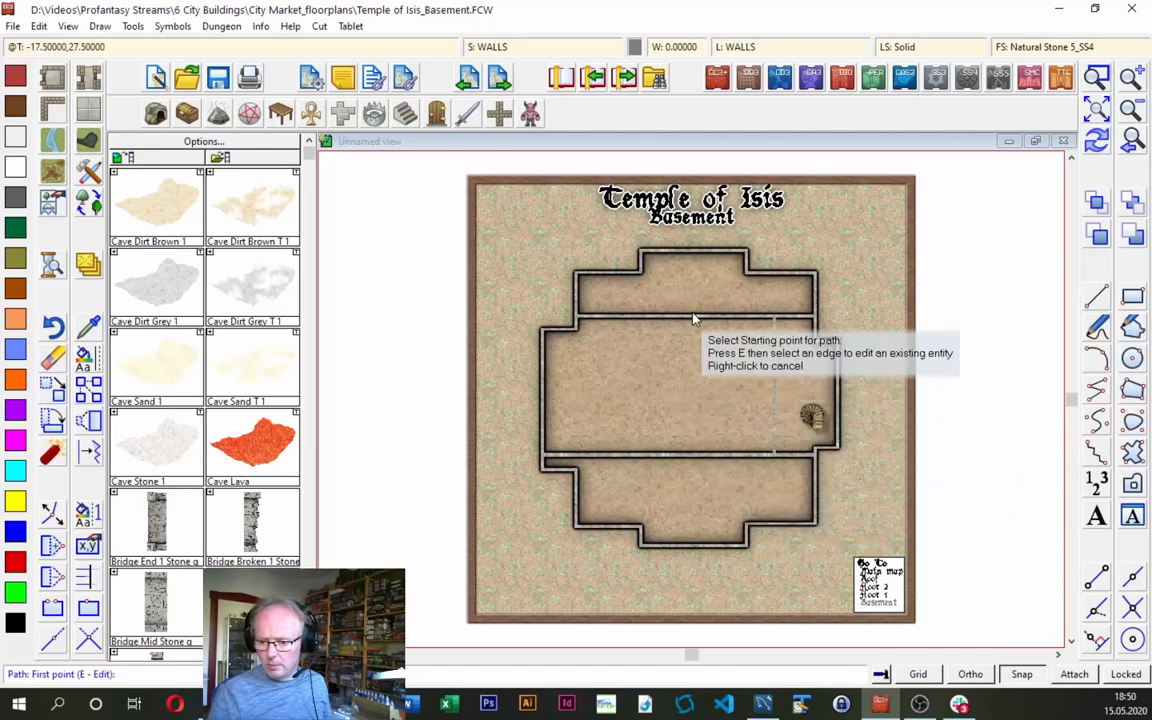
pyautogui.click(637, 321)
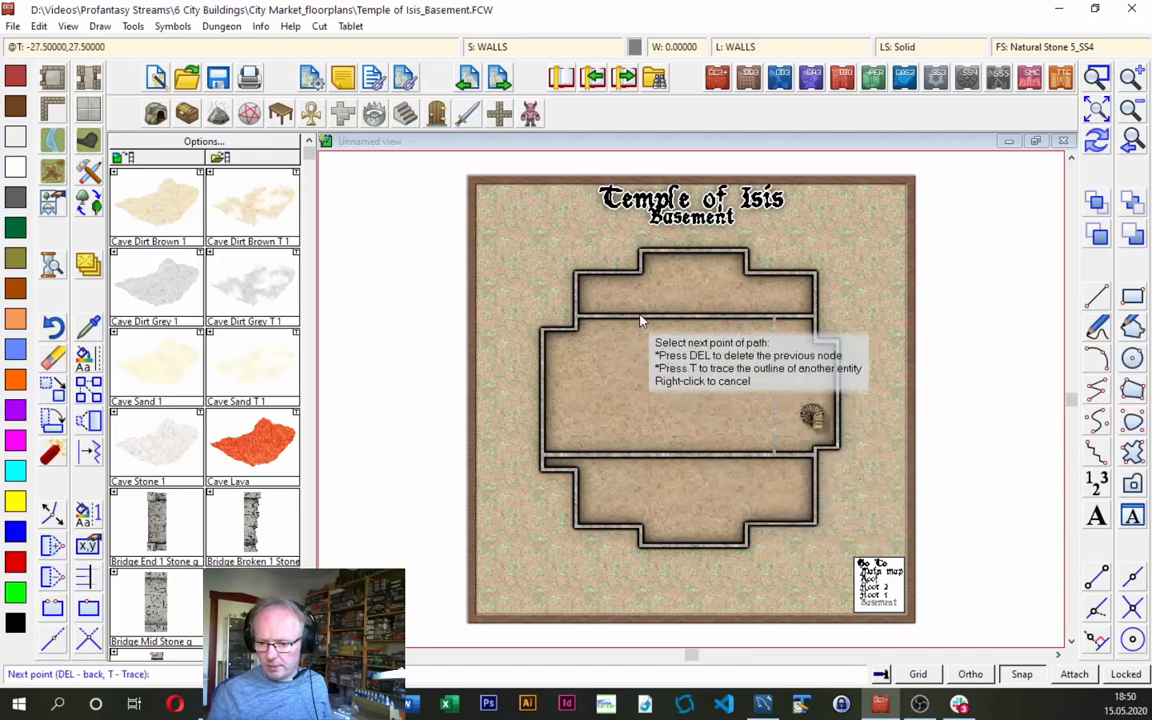
pyautogui.click(637, 456)
pyautogui.rightClick(640, 460)
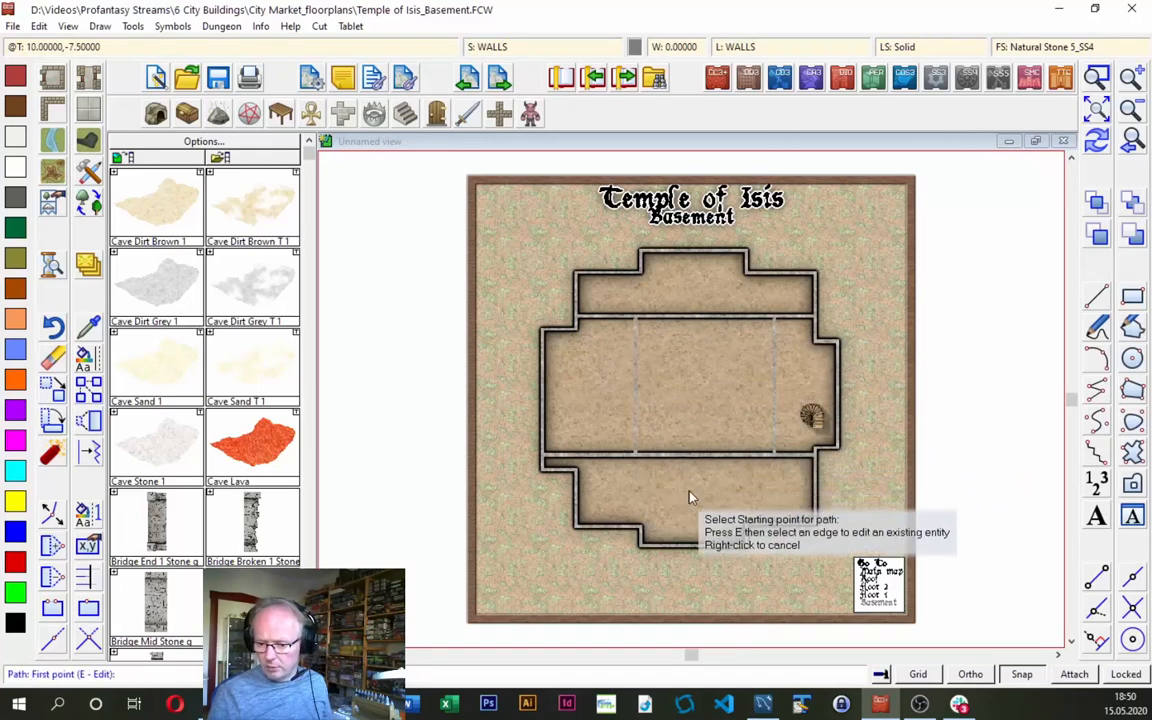
# Draw two vertical walls from the lower horizontal wall down to the outer wall, dividing the lower area into three rooms.
pyautogui.click(637, 458)
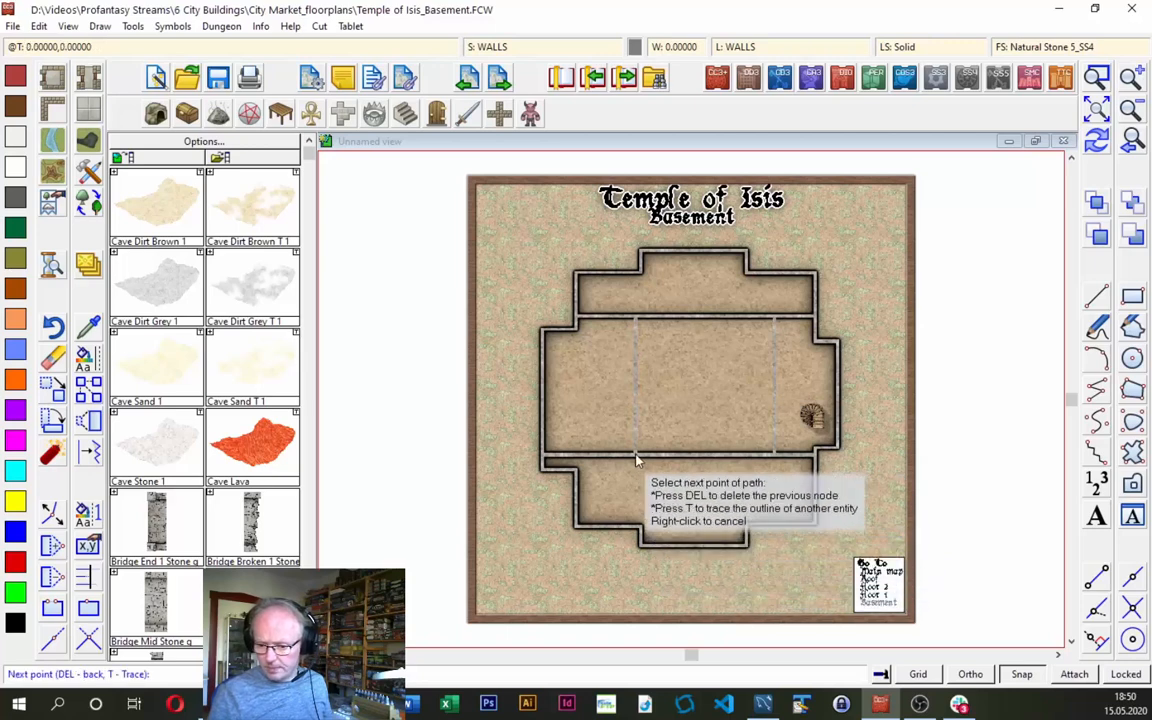
pyautogui.click(637, 530)
pyautogui.rightClick(640, 535)
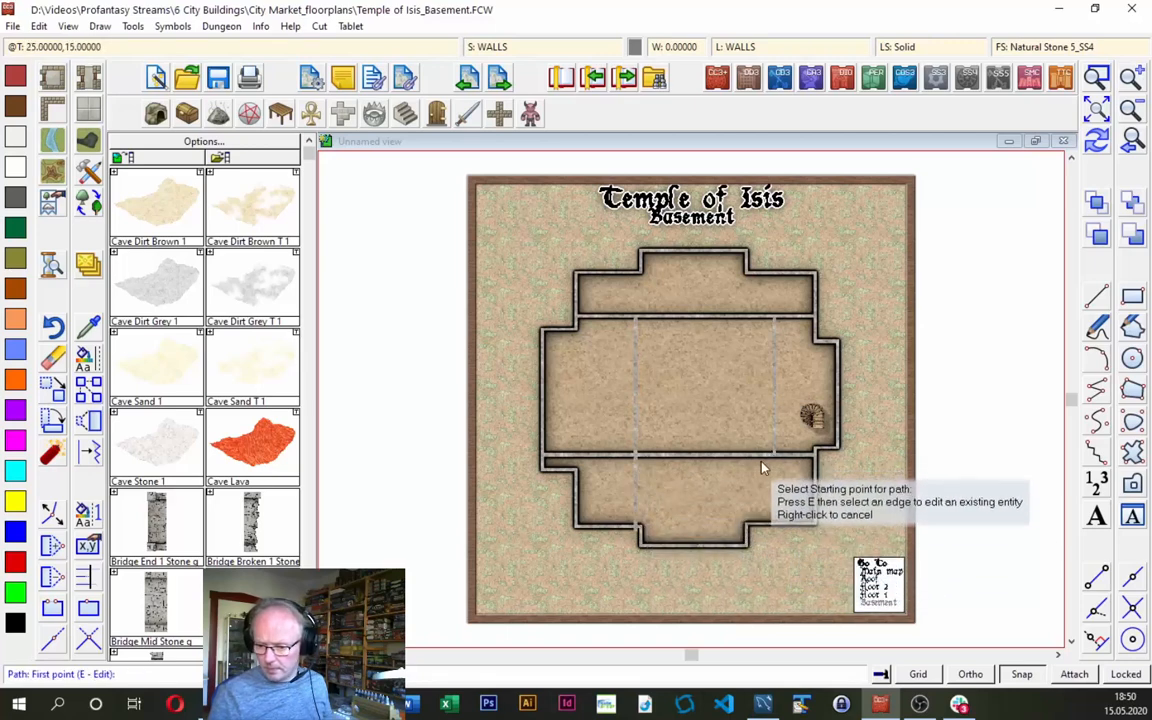
pyautogui.click(757, 510)
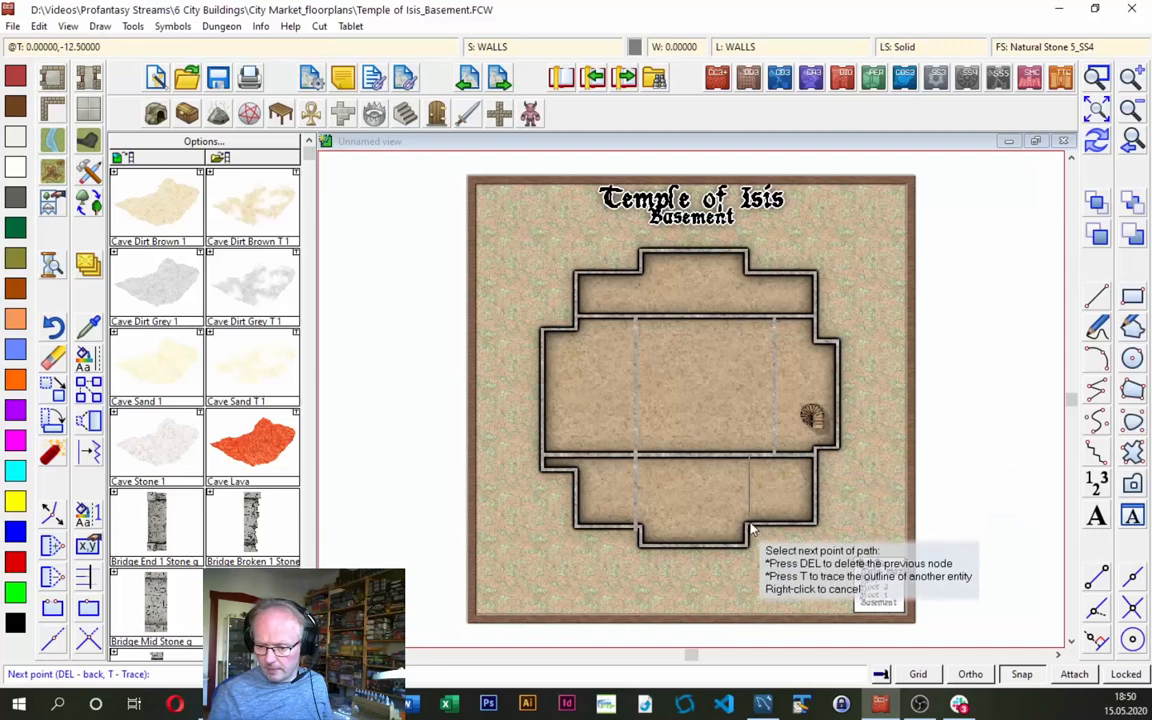
pyautogui.click(750, 524)
pyautogui.rightClick(772, 518)
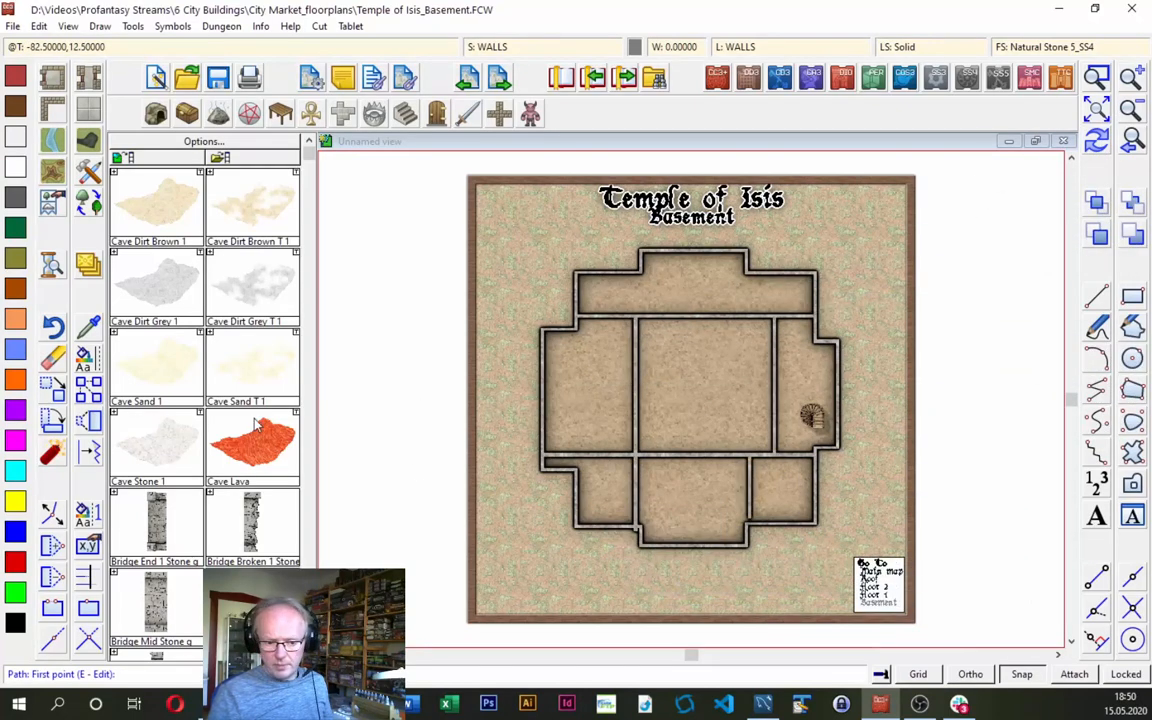
# Trim the lower ends of the two new vertical walls in the lower area to the outer wall and redraw the map.
pyautogui.click(88, 578)
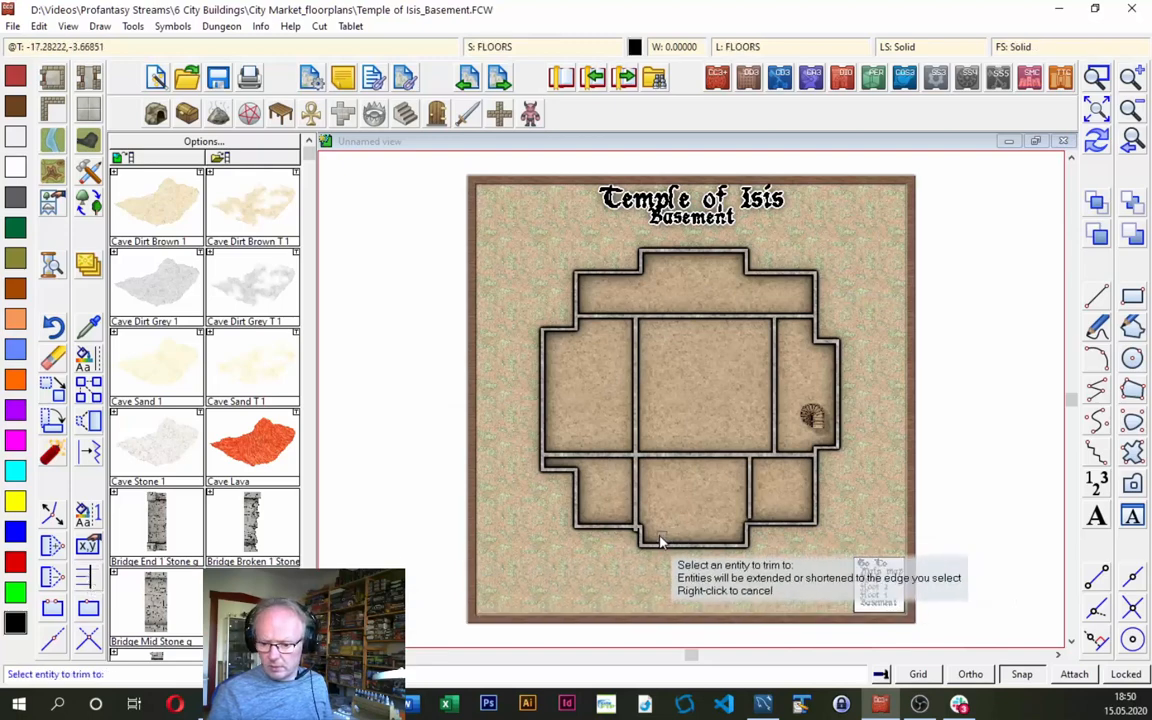
pyautogui.click(628, 524)
pyautogui.click(635, 516)
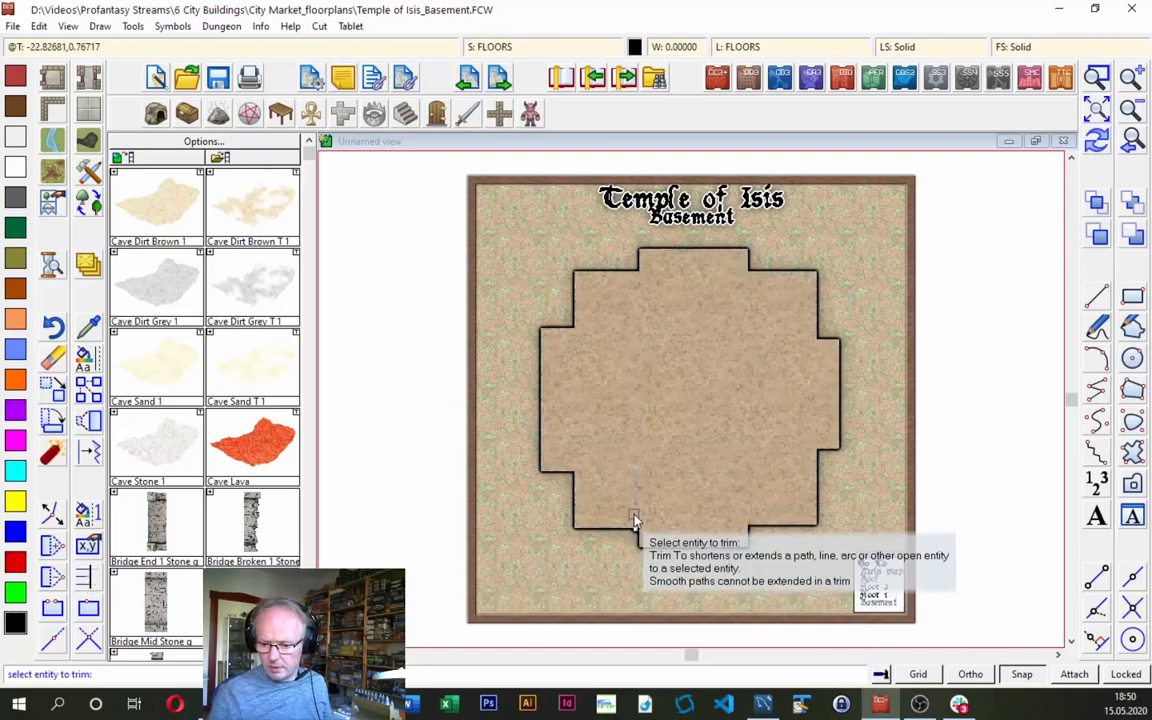
pyautogui.click(751, 517)
pyautogui.click(1096, 140)
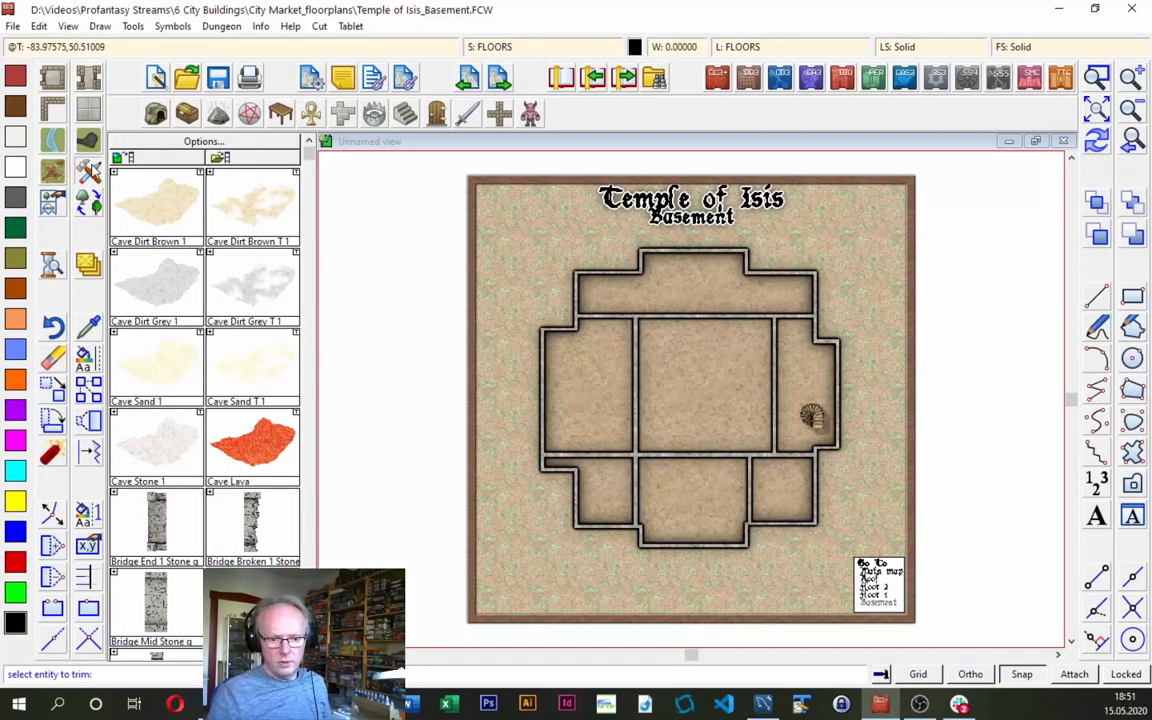
# Draw a vertical wall dividing the upper area into two rooms with the Wall, Width 0.5, Stone 5 tool, filtering the drawing tools by Wall*.
pyautogui.click(92, 171)
pyautogui.write('Wall*')
pyautogui.press('Return')
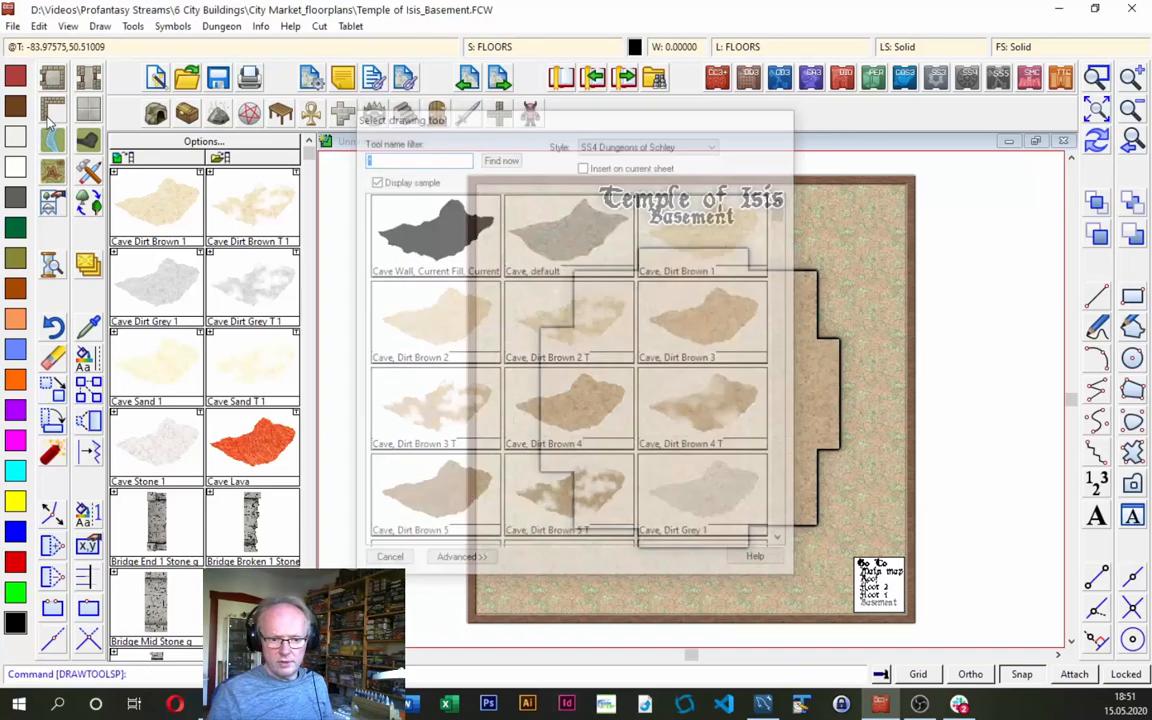
pyautogui.scroll(-6, 787, 314)
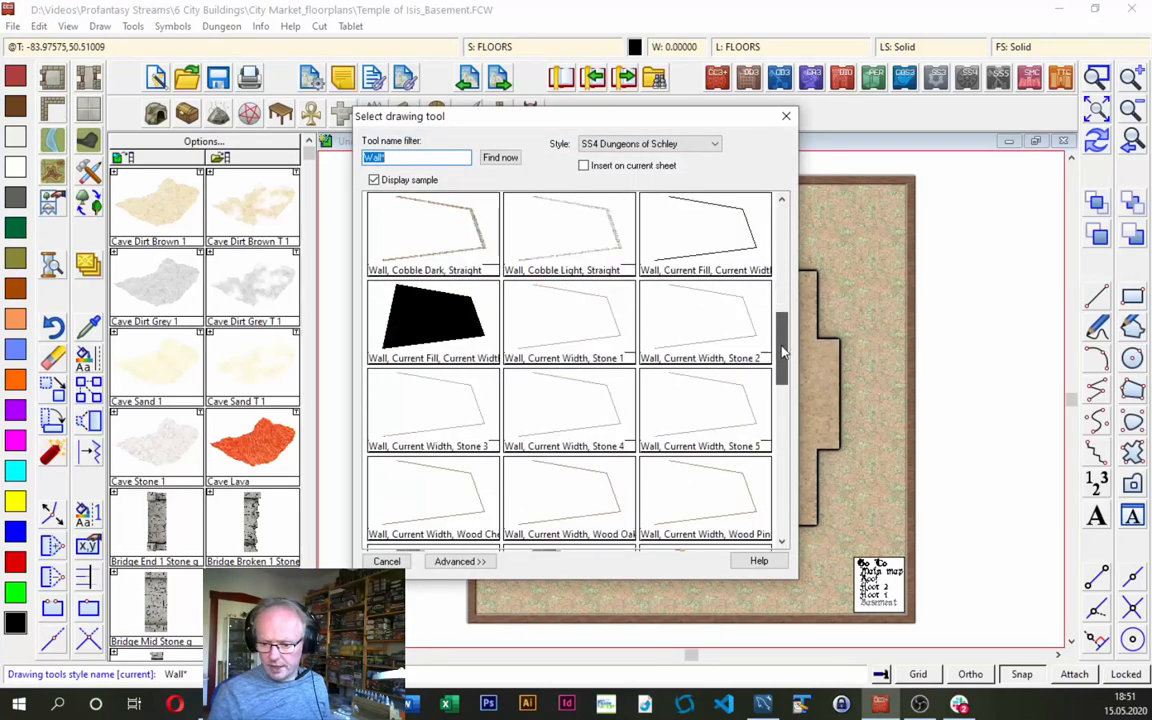
pyautogui.moveTo(784, 350); pyautogui.dragTo(784, 422)
pyautogui.moveTo(779, 436); pyautogui.dragTo(773, 450)
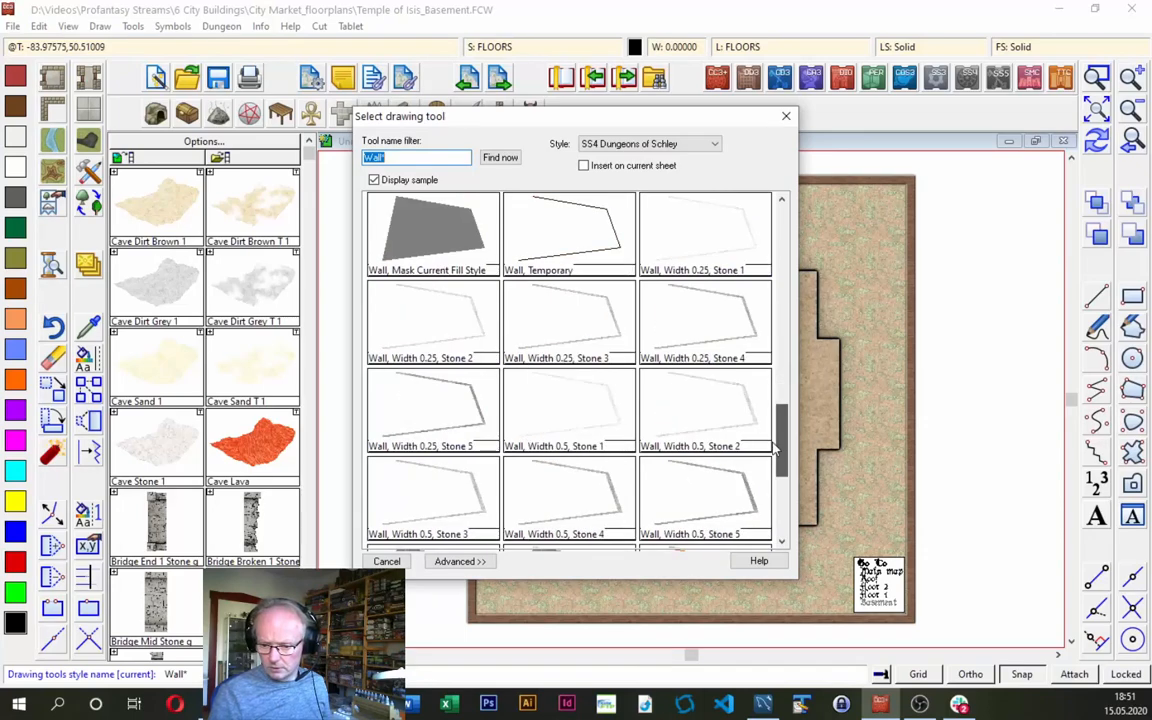
pyautogui.click(691, 504)
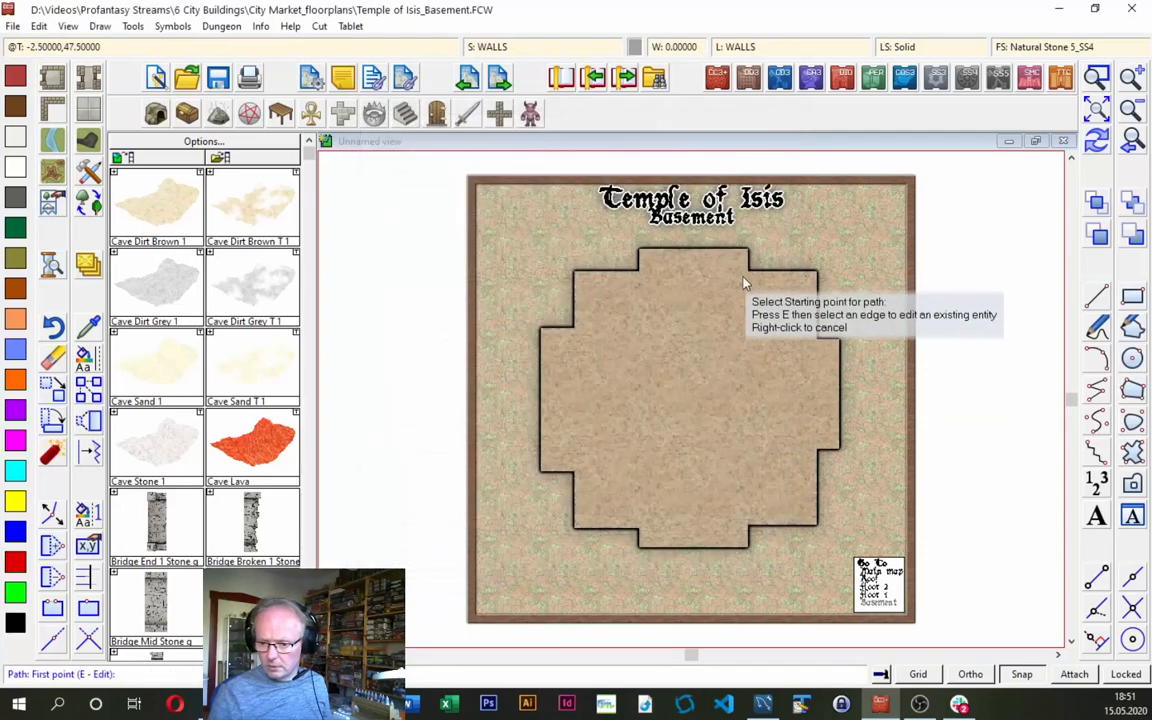
pyautogui.click(1104, 139)
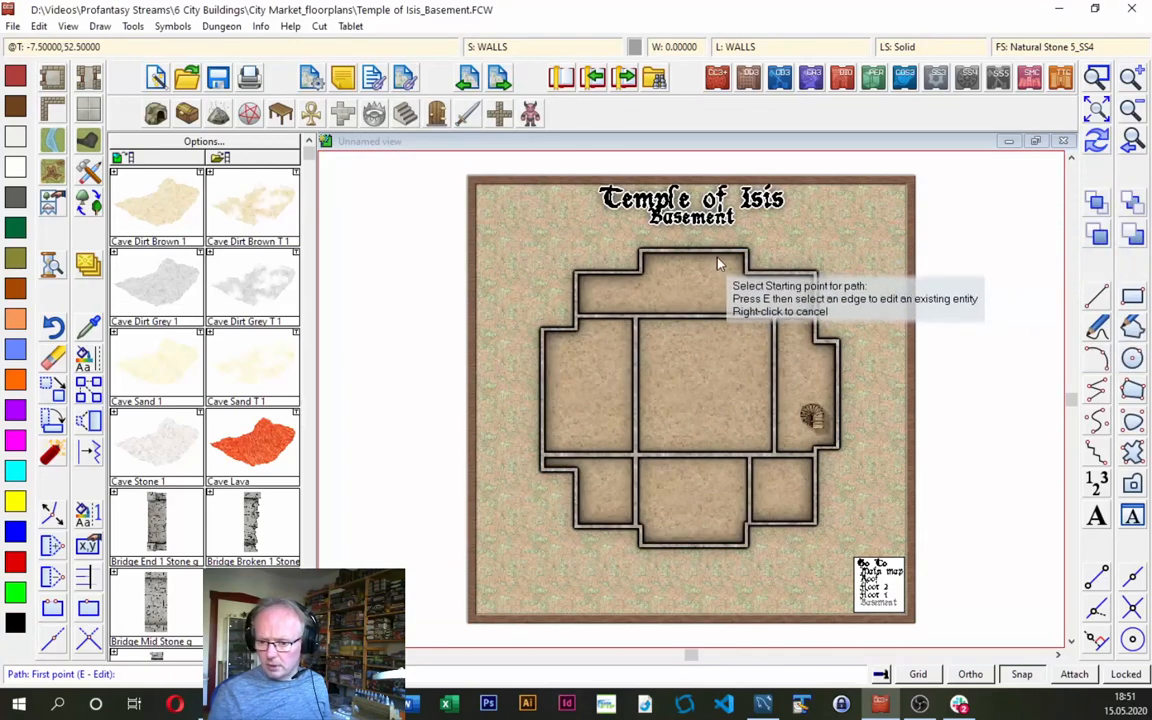
pyautogui.click(704, 292)
pyautogui.click(697, 316)
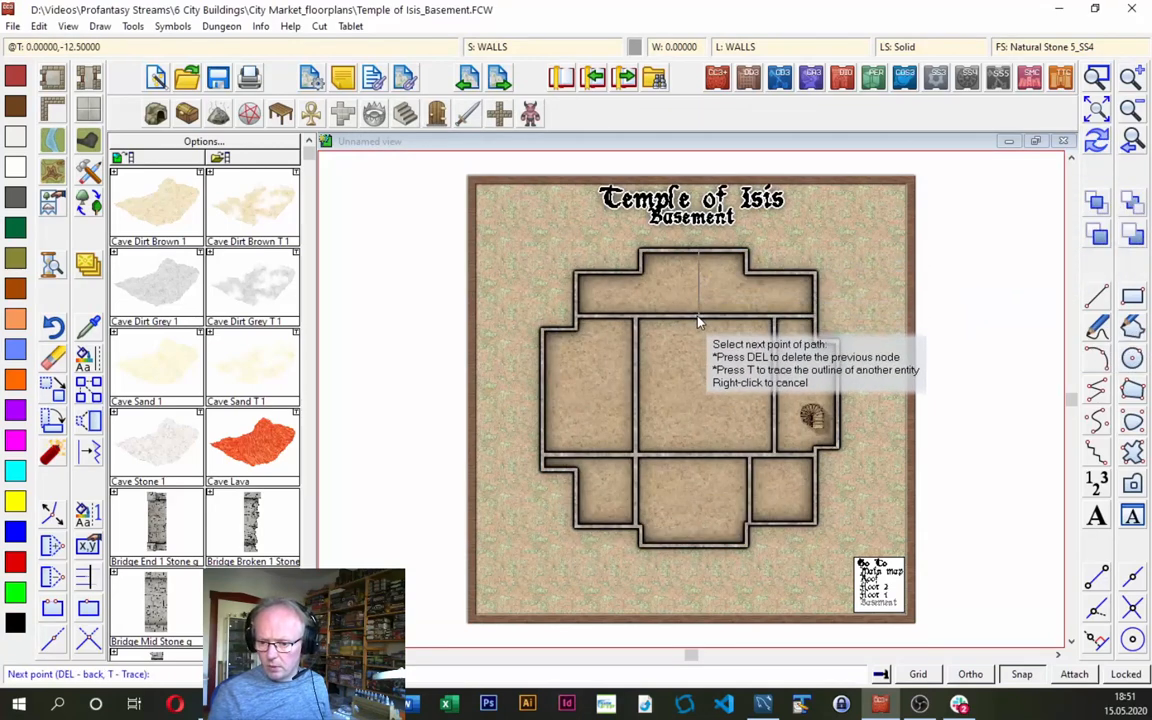
pyautogui.rightClick(697, 316)
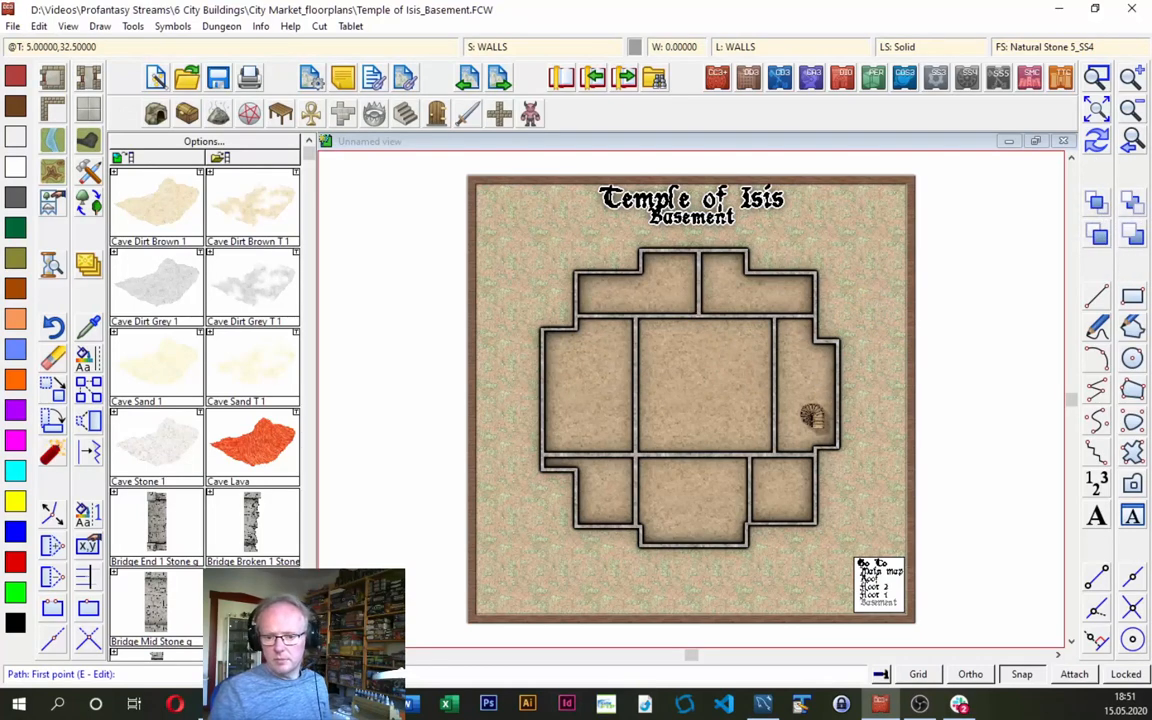
# Place Door Single Wood 1 symbols in the interior walls, giving every basement room a door.
pyautogui.click(434, 113)
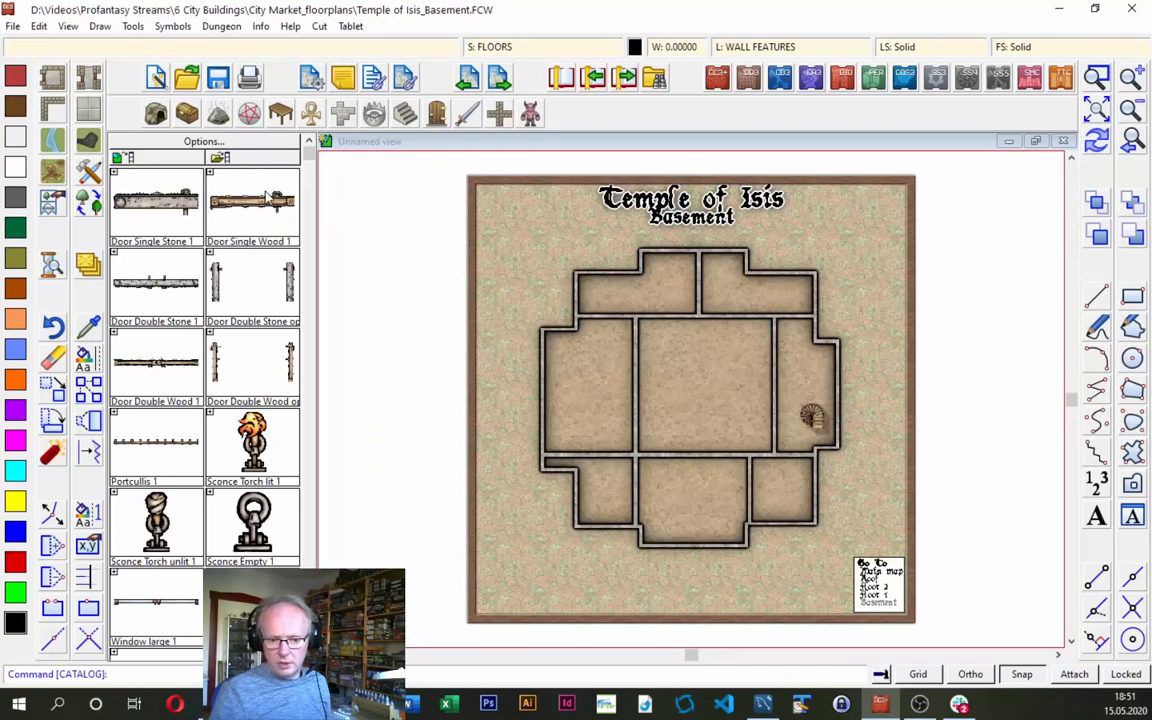
pyautogui.click(238, 211)
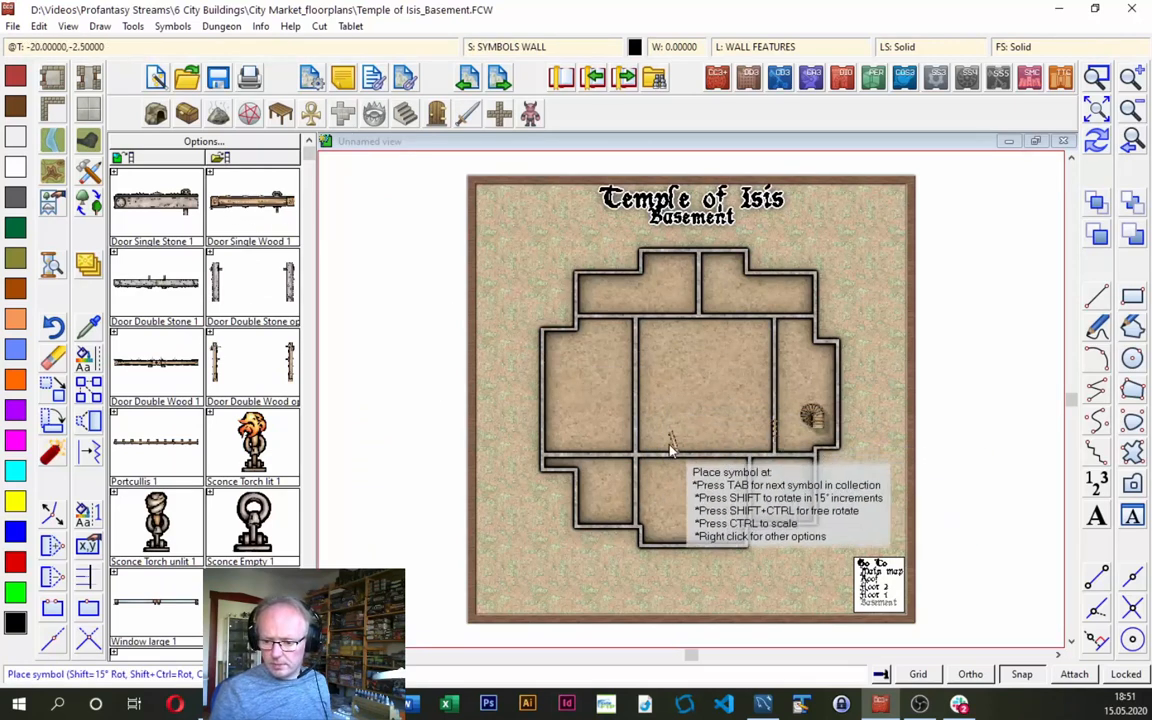
pyautogui.click(673, 317)
pyautogui.click(636, 354)
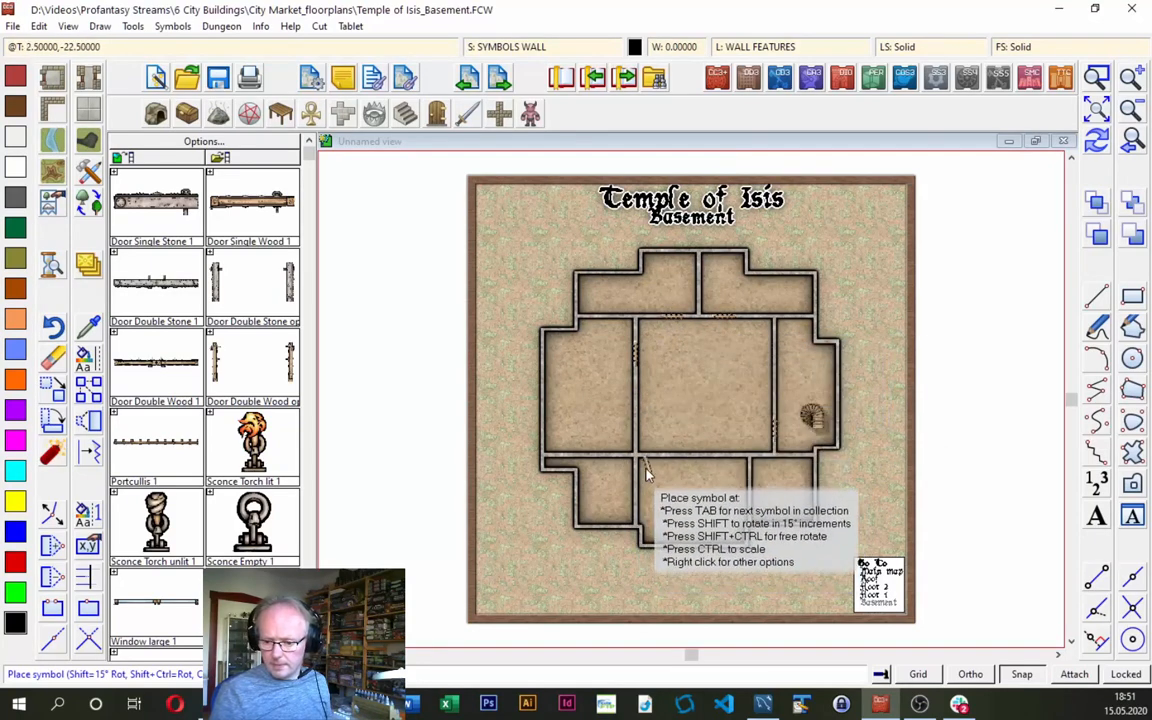
pyautogui.click(685, 456)
pyautogui.click(757, 503)
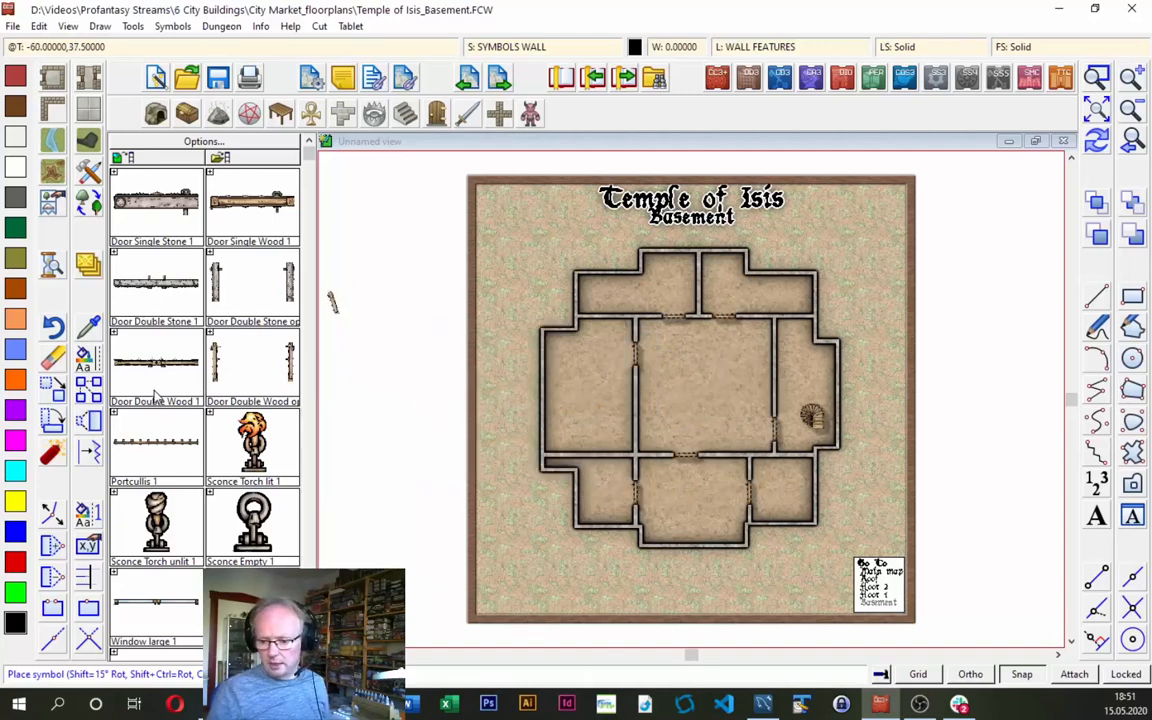
# Change the font of all the Go To navigation texts in the map's lower corner box to Adobe Caslon Pro.
pyautogui.rightClick(86, 358)
pyautogui.click(152, 519)
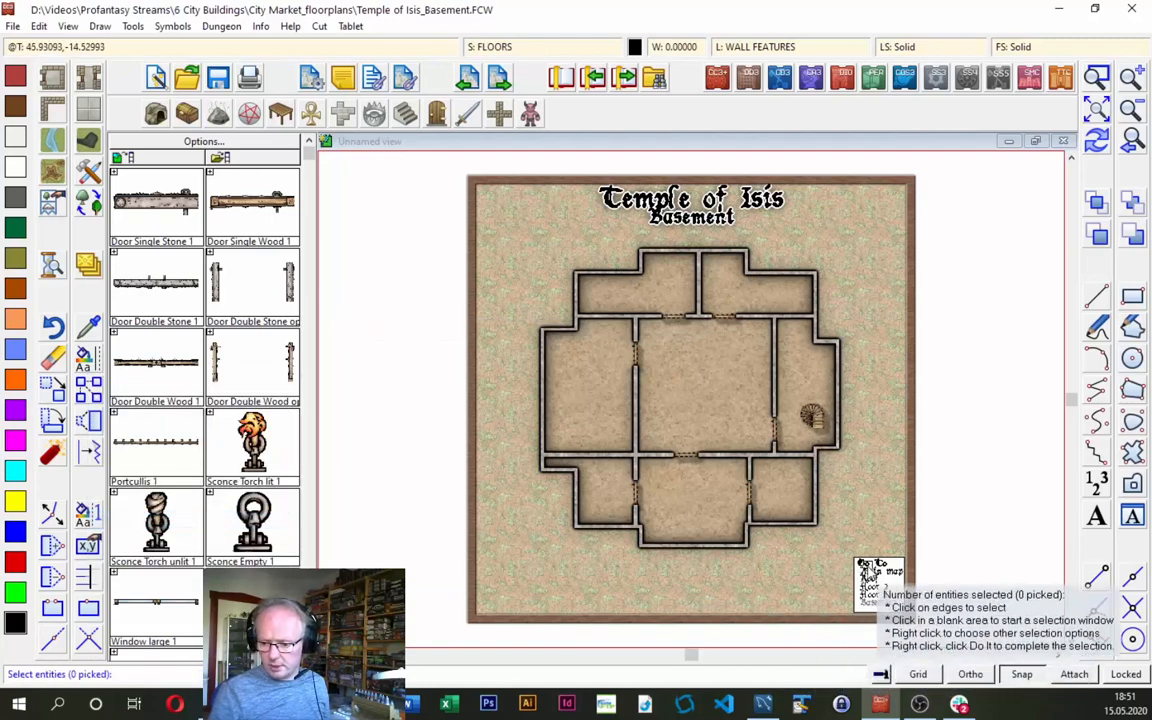
pyautogui.click(869, 566)
pyautogui.click(872, 574)
pyautogui.click(875, 581)
pyautogui.click(876, 588)
pyautogui.click(876, 597)
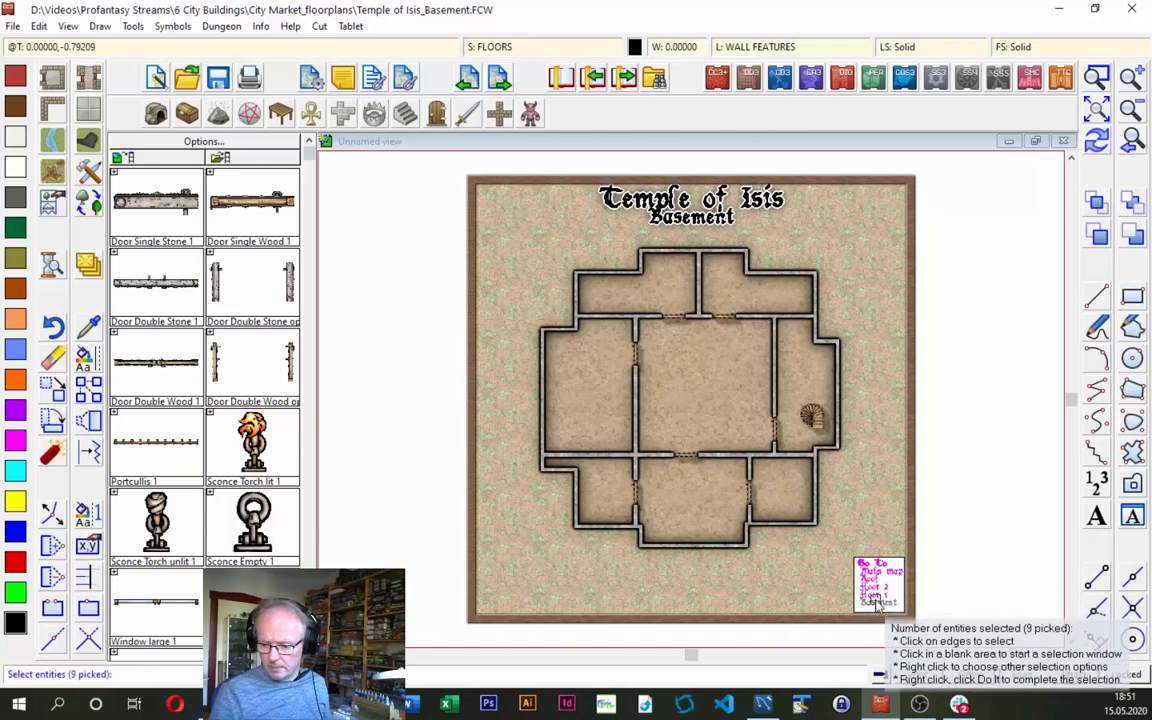
pyautogui.click(876, 603)
pyautogui.rightClick(793, 572)
pyautogui.click(793, 571)
pyautogui.rightClick(798, 541)
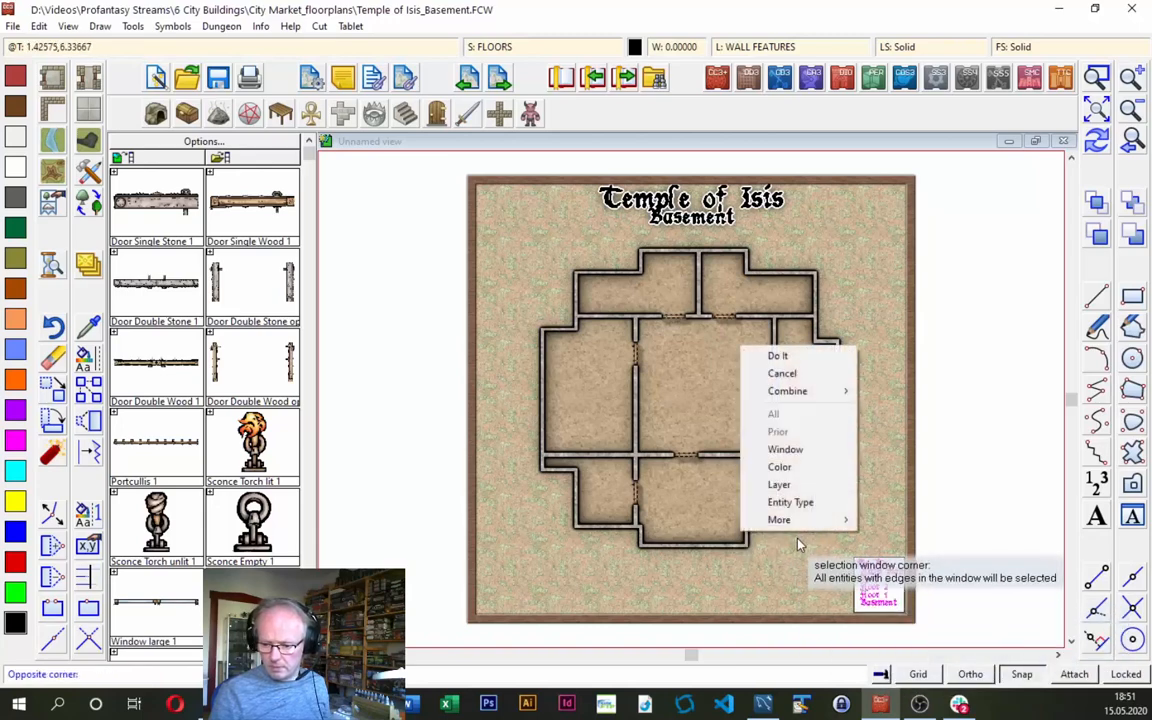
pyautogui.click(779, 356)
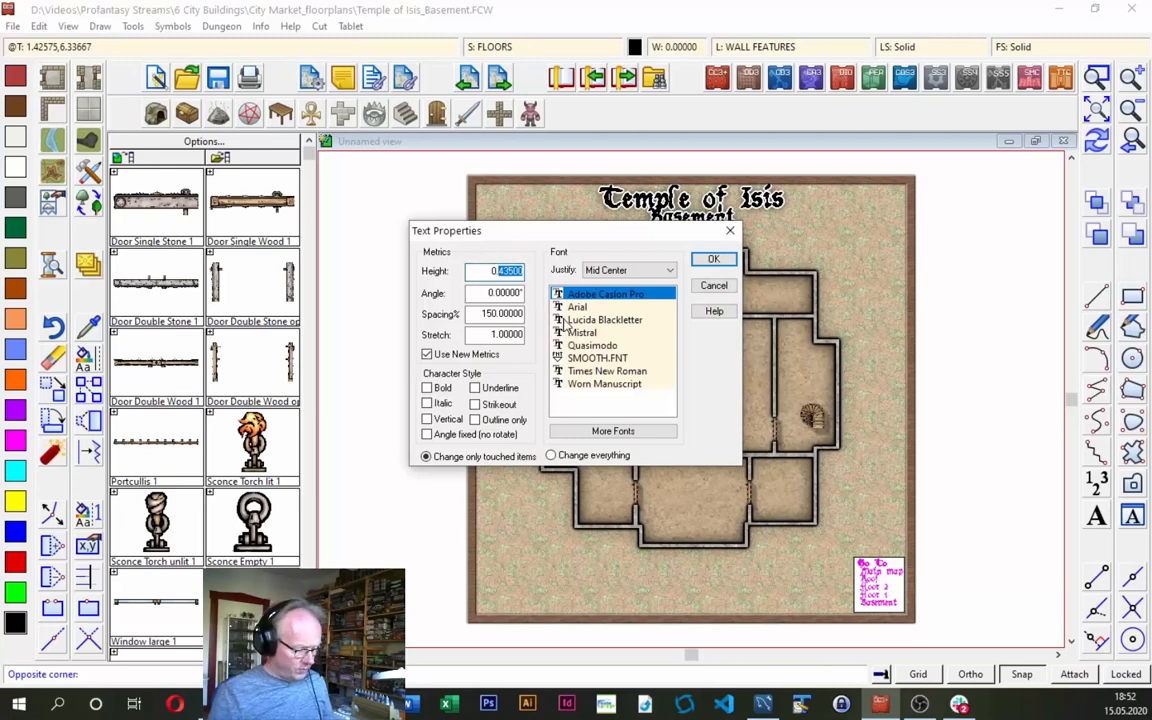
pyautogui.click(697, 261)
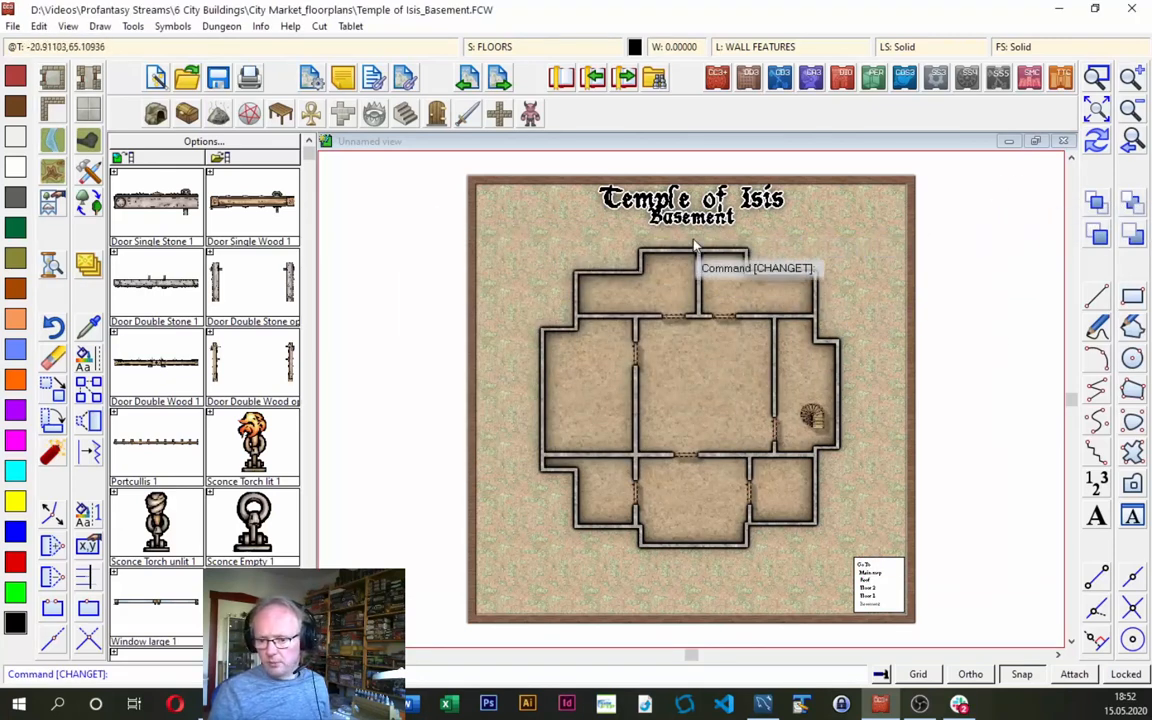
# Move the Basement subtitle slightly down so it clears the Temple of Isis title, and redraw the map.
pyautogui.click(50, 395)
pyautogui.click(705, 228)
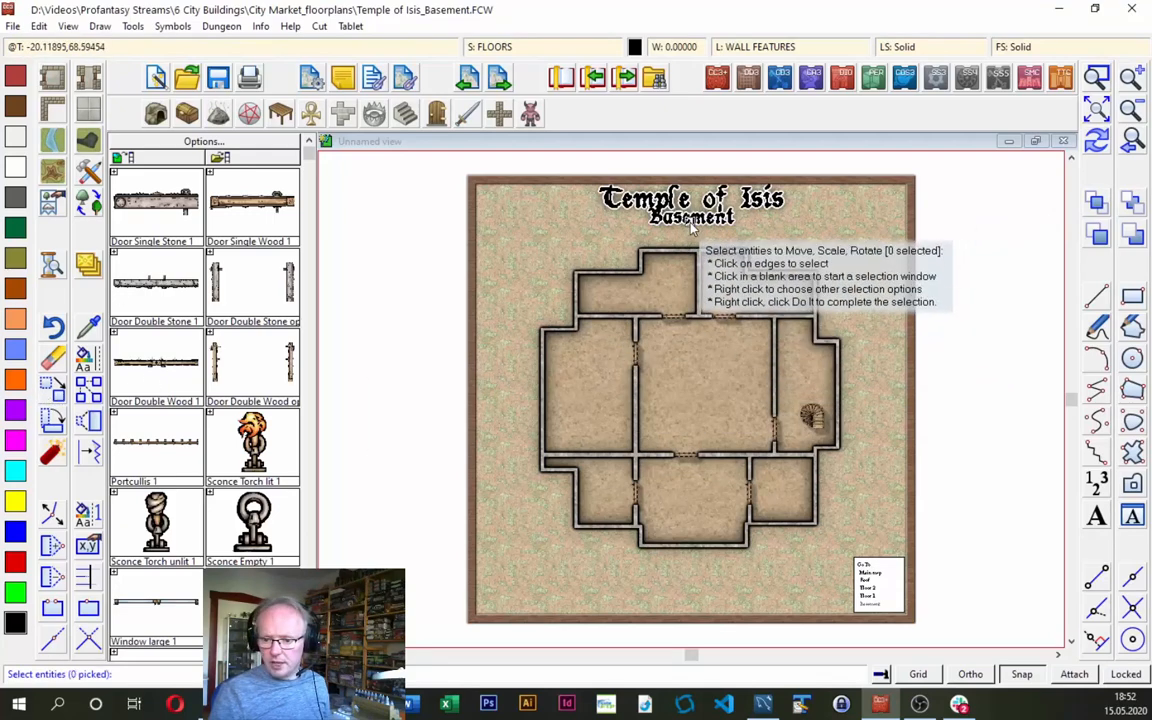
pyautogui.rightClick(705, 230)
pyautogui.click(699, 232)
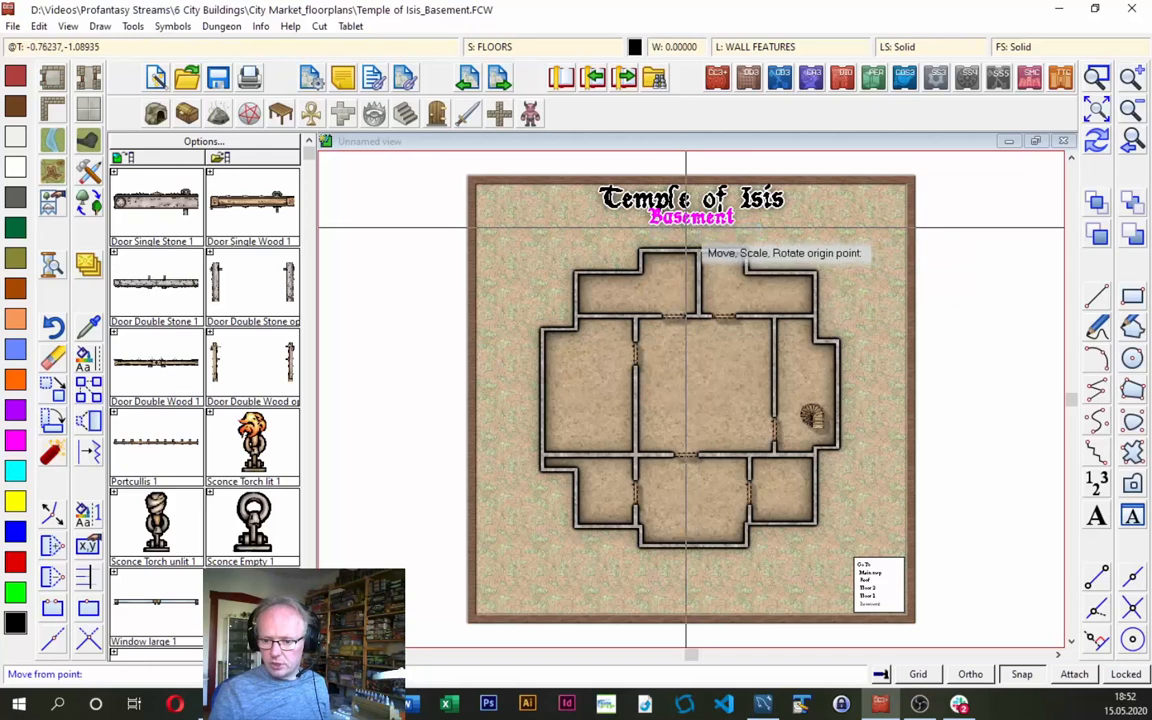
pyautogui.click(686, 229)
pyautogui.click(686, 241)
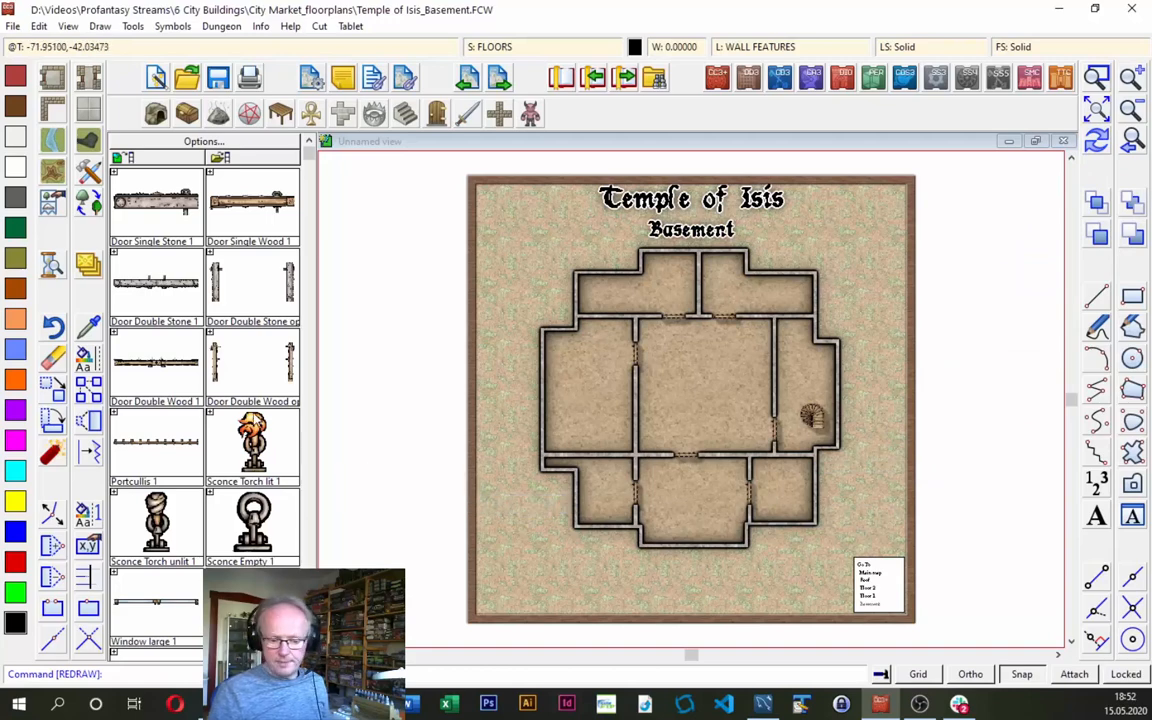
# Load the SS4 Color Elemental catalog, pick the Brazier burning 1 symbol and make SYMBOLS LOW the current sheet.
pyautogui.click(250, 118)
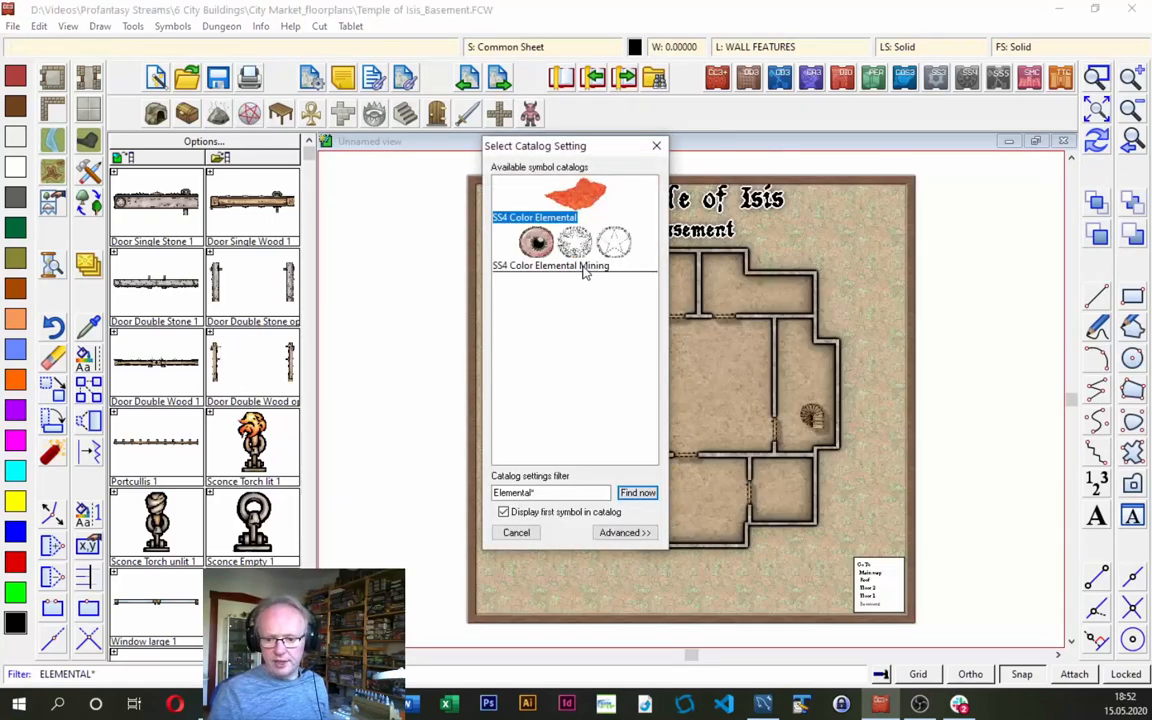
pyautogui.doubleClick(590, 210)
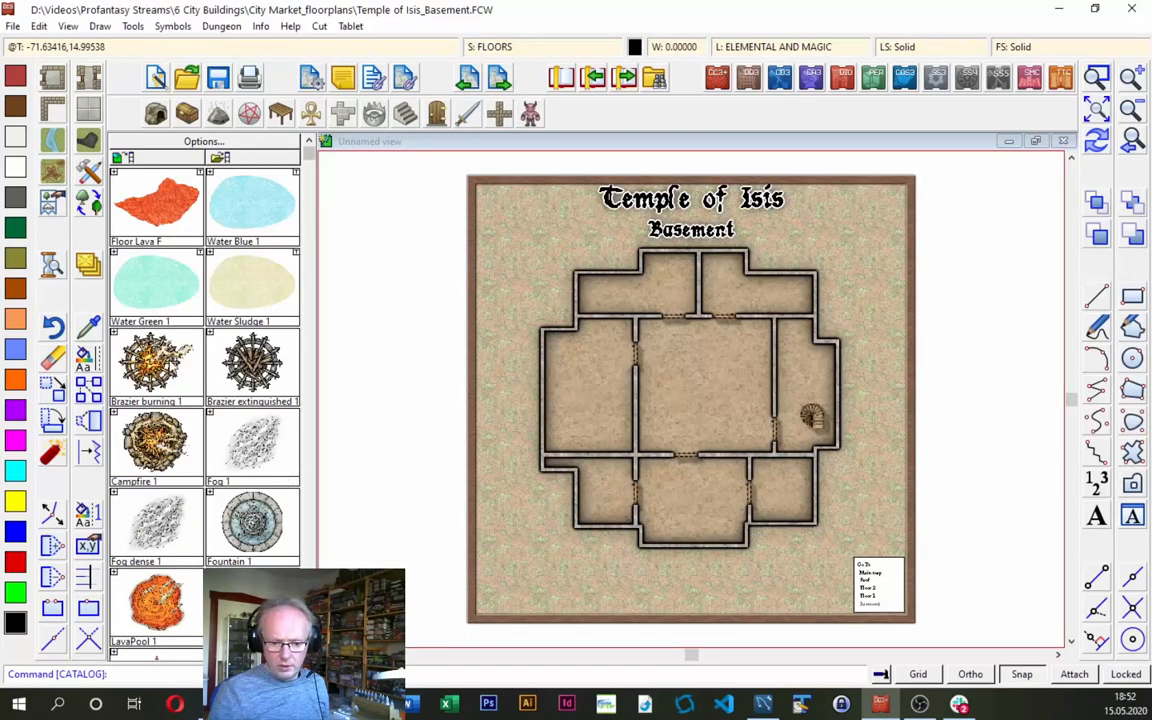
pyautogui.click(158, 362)
pyautogui.click(482, 48)
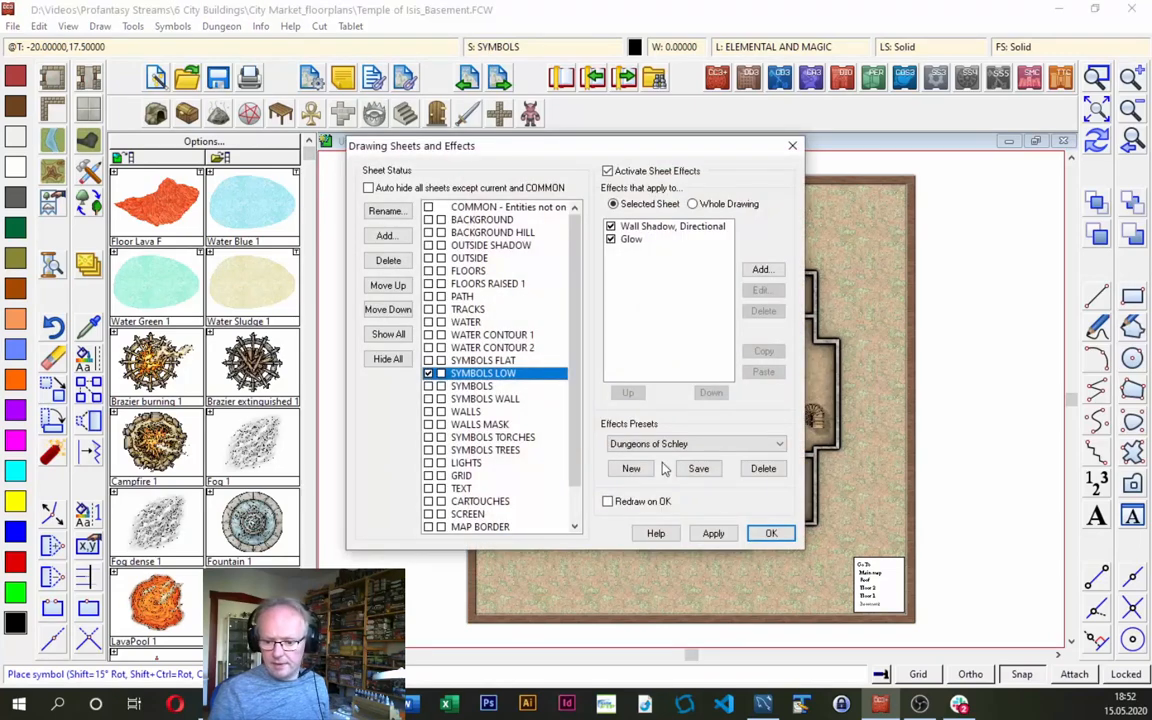
pyautogui.click(772, 535)
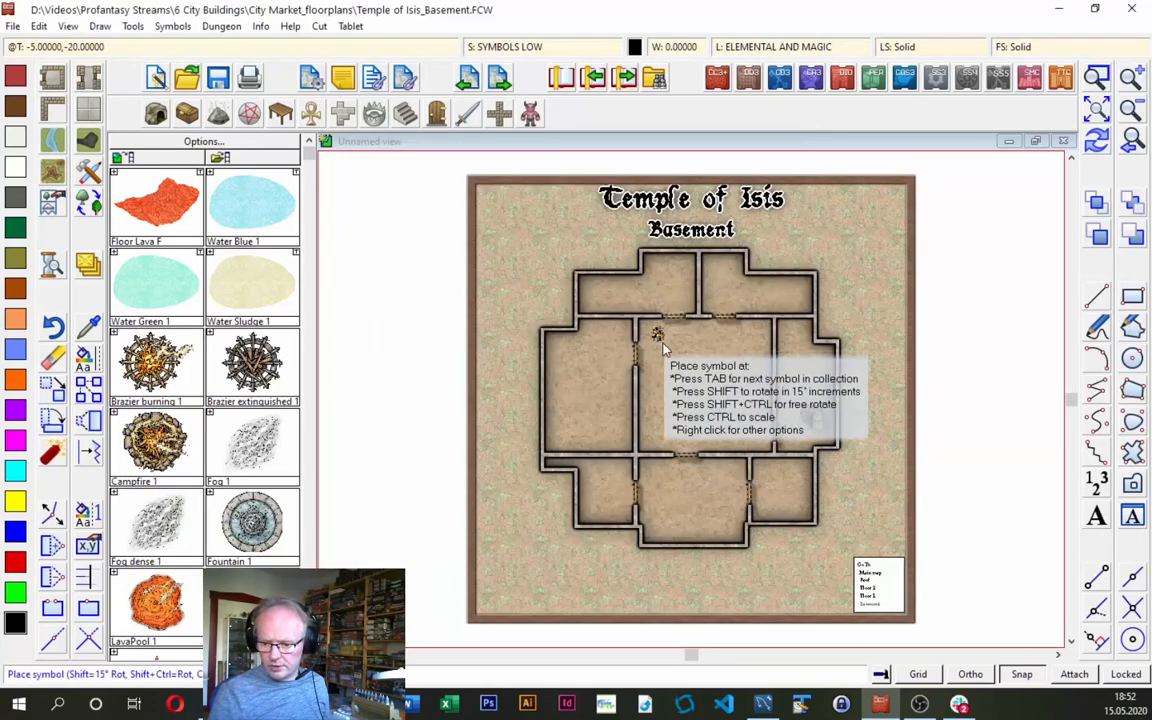
# Place a Brazier burning 1 symbol in each of the central room's four corners with snapping turned off.
pyautogui.click(1097, 78)
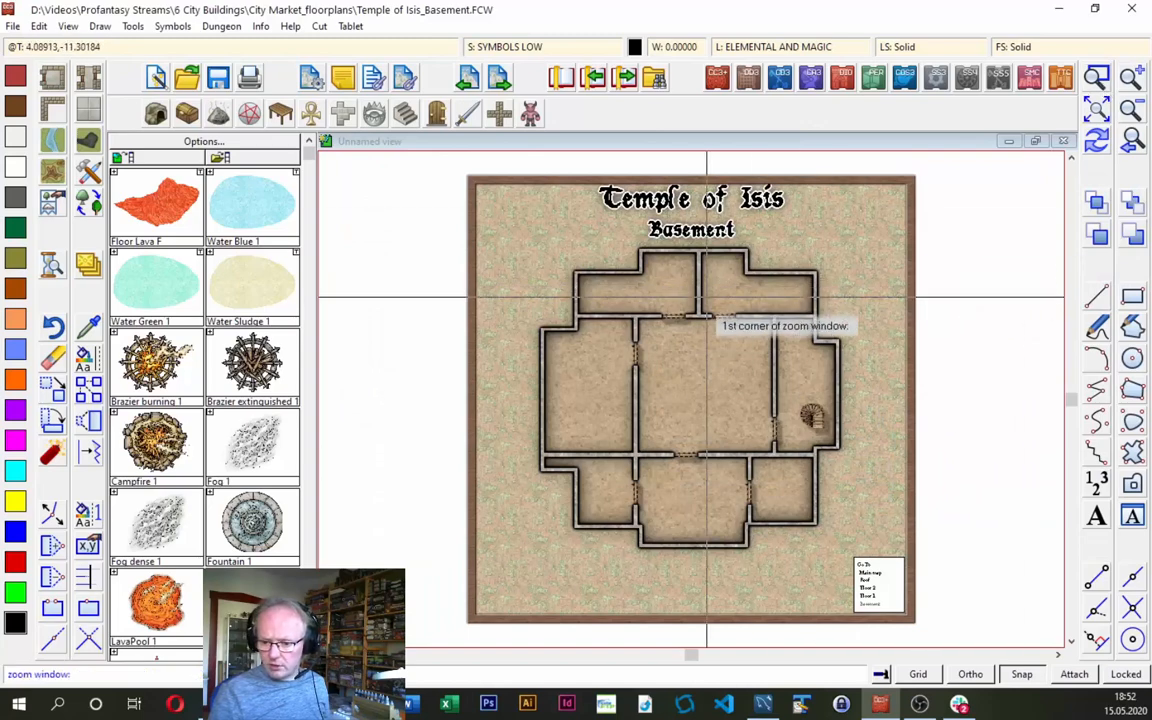
pyautogui.click(600, 308)
pyautogui.click(792, 465)
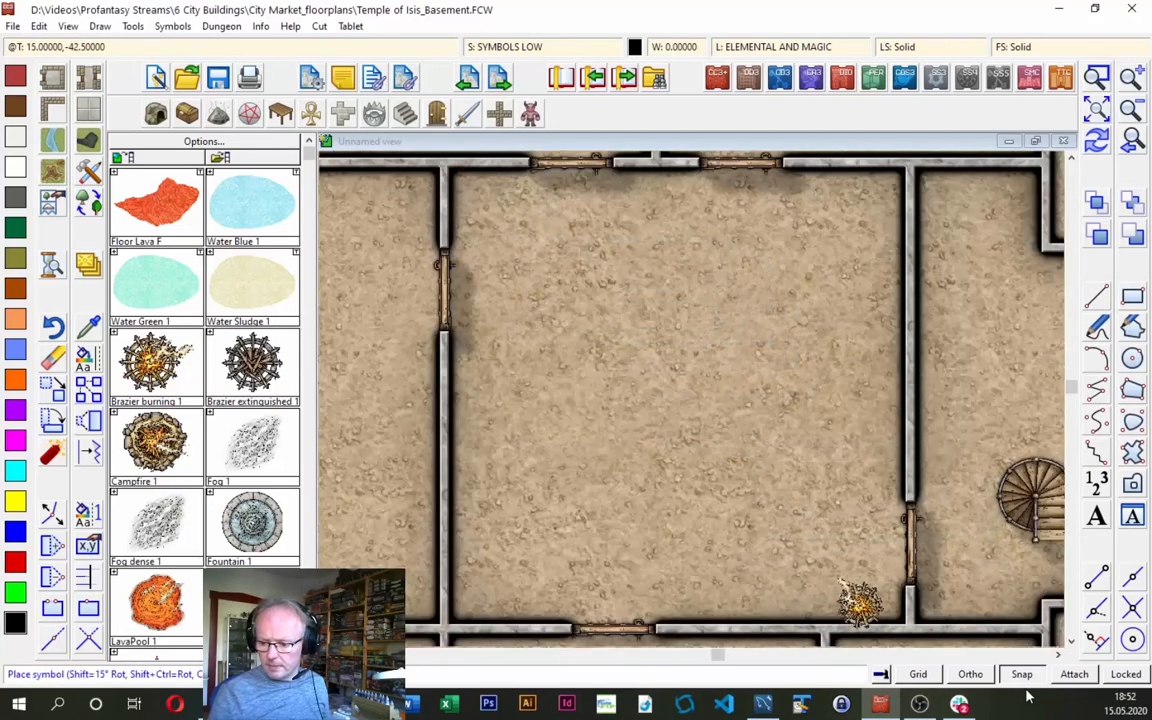
pyautogui.click(503, 240)
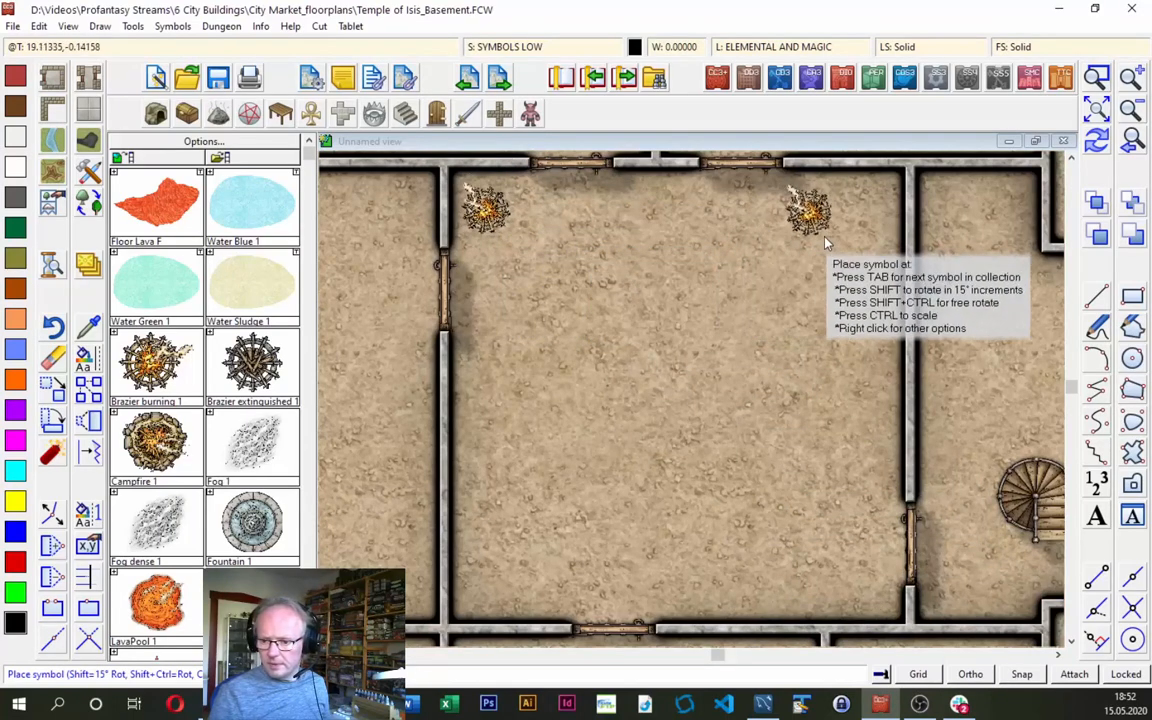
pyautogui.click(880, 235)
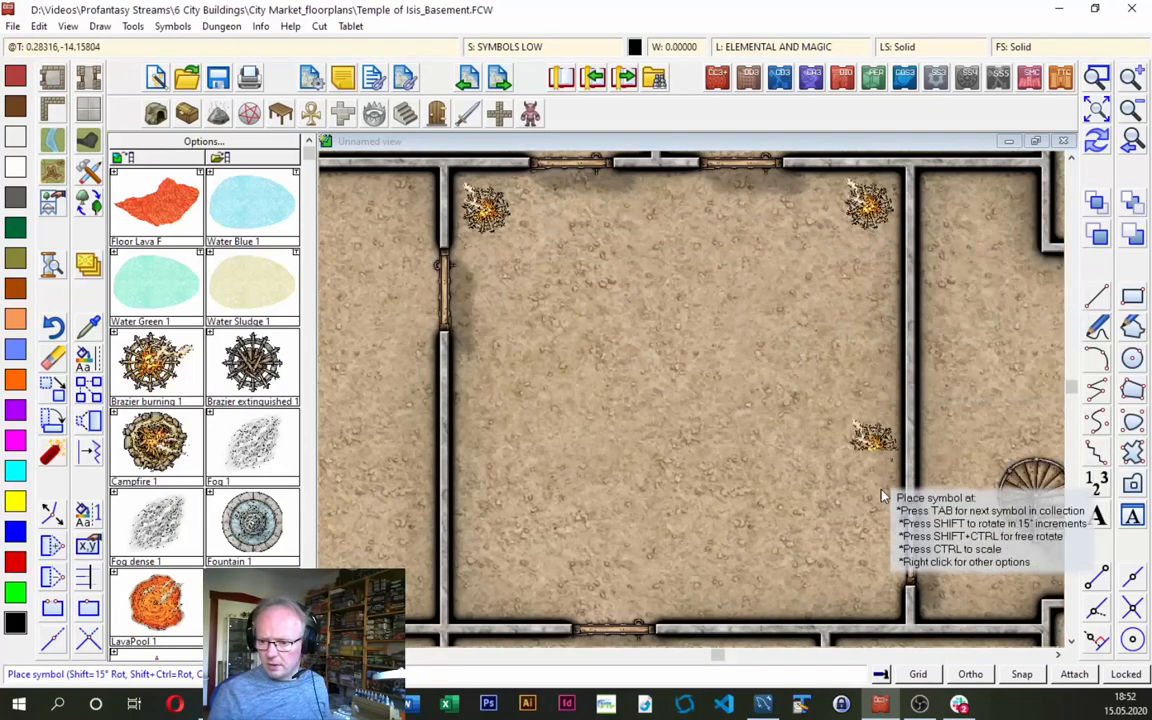
pyautogui.click(878, 614)
pyautogui.click(495, 607)
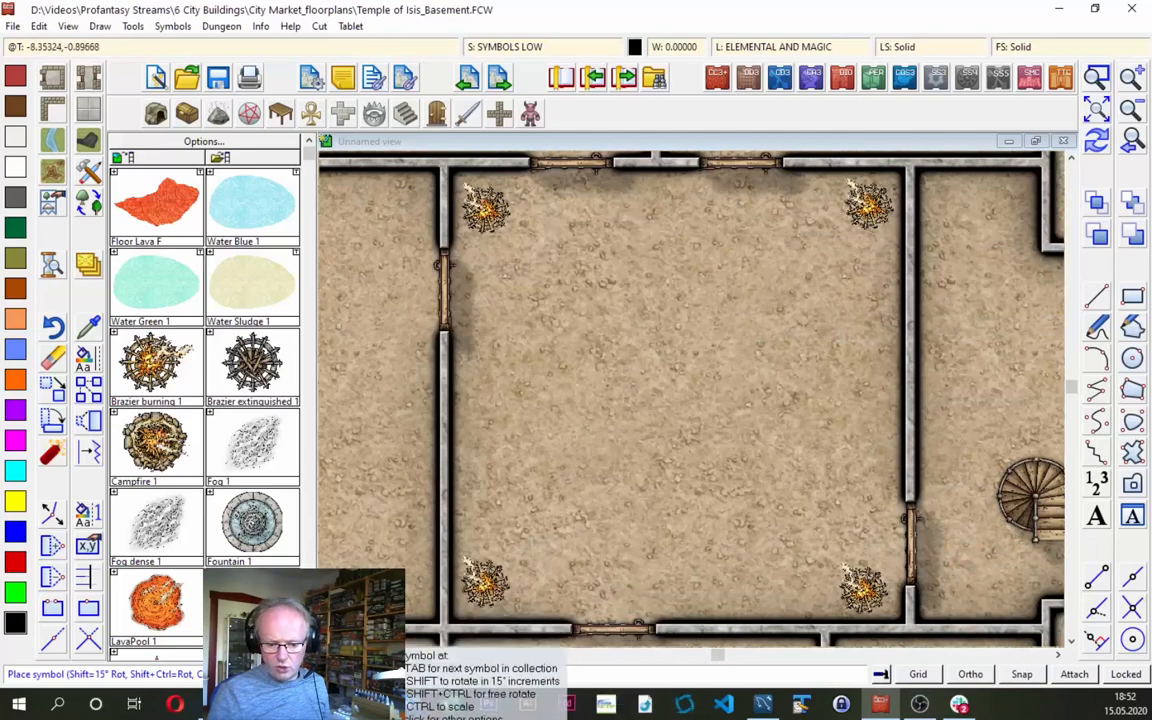
# Place a Pentagram 1 symbol in the middle of the central room, rotated with one tip pointing down.
pyautogui.scroll(-1, 205, 400)
pyautogui.scroll(-1, 205, 400)
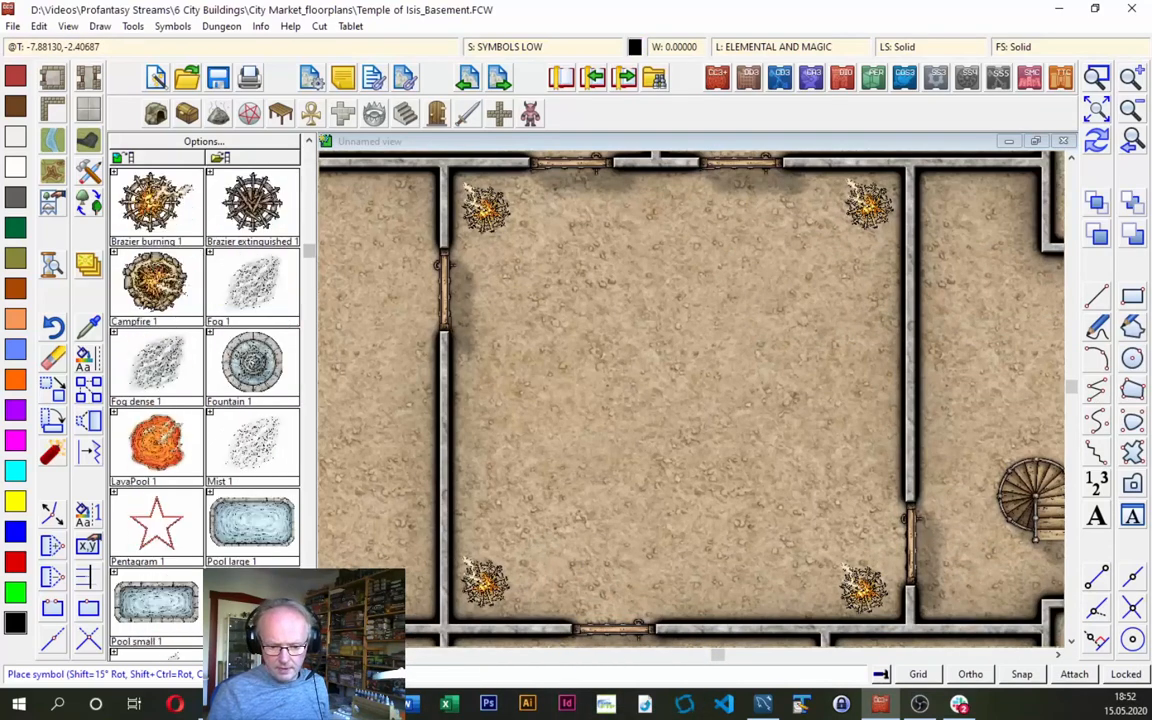
pyautogui.click(160, 525)
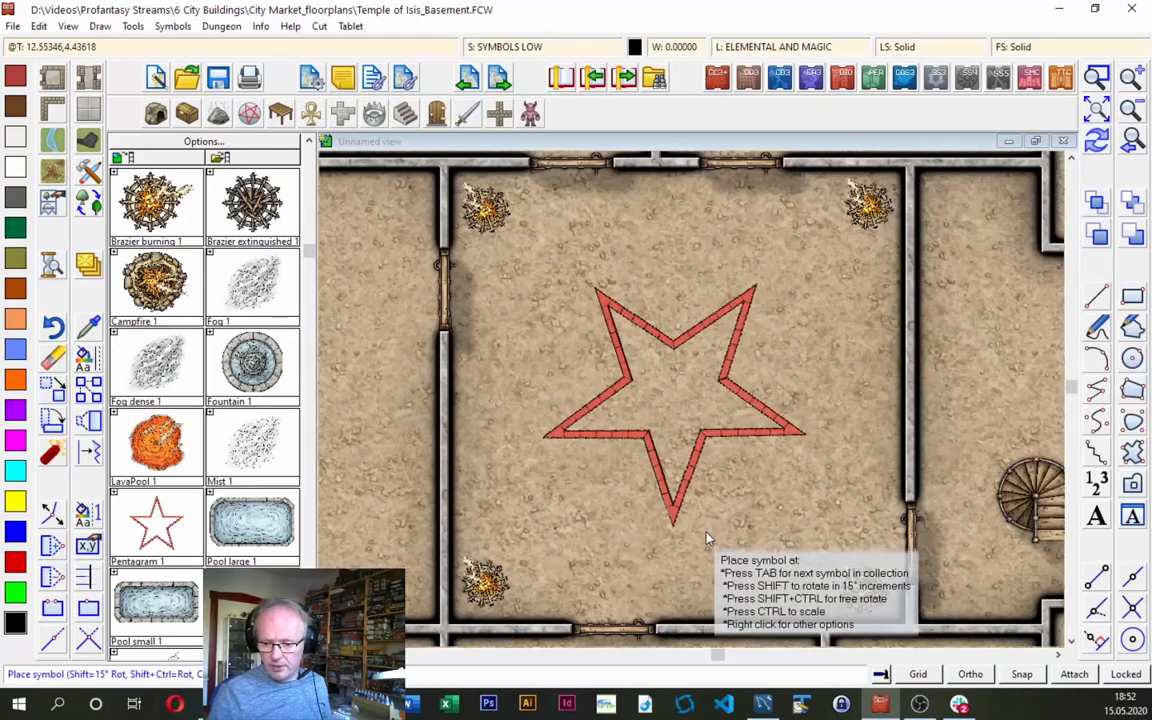
pyautogui.click(706, 533)
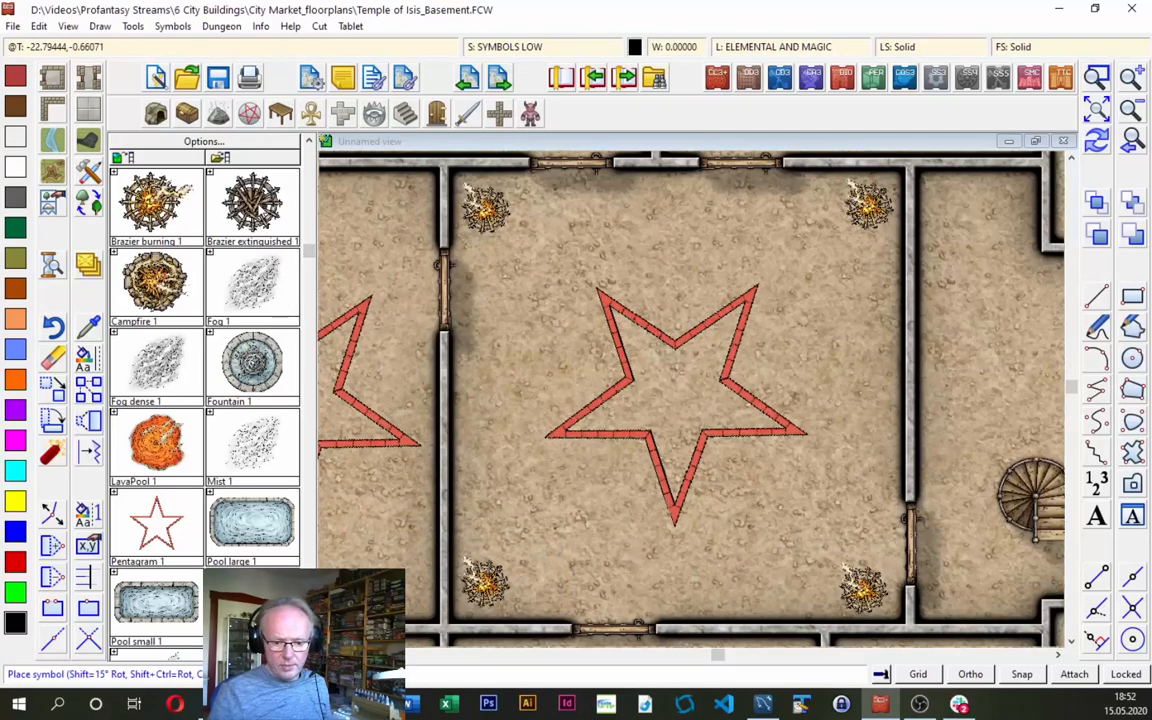
# Place a Brazier extinguished 1 symbol at each of the pentagram's five tips.
pyautogui.click(252, 204)
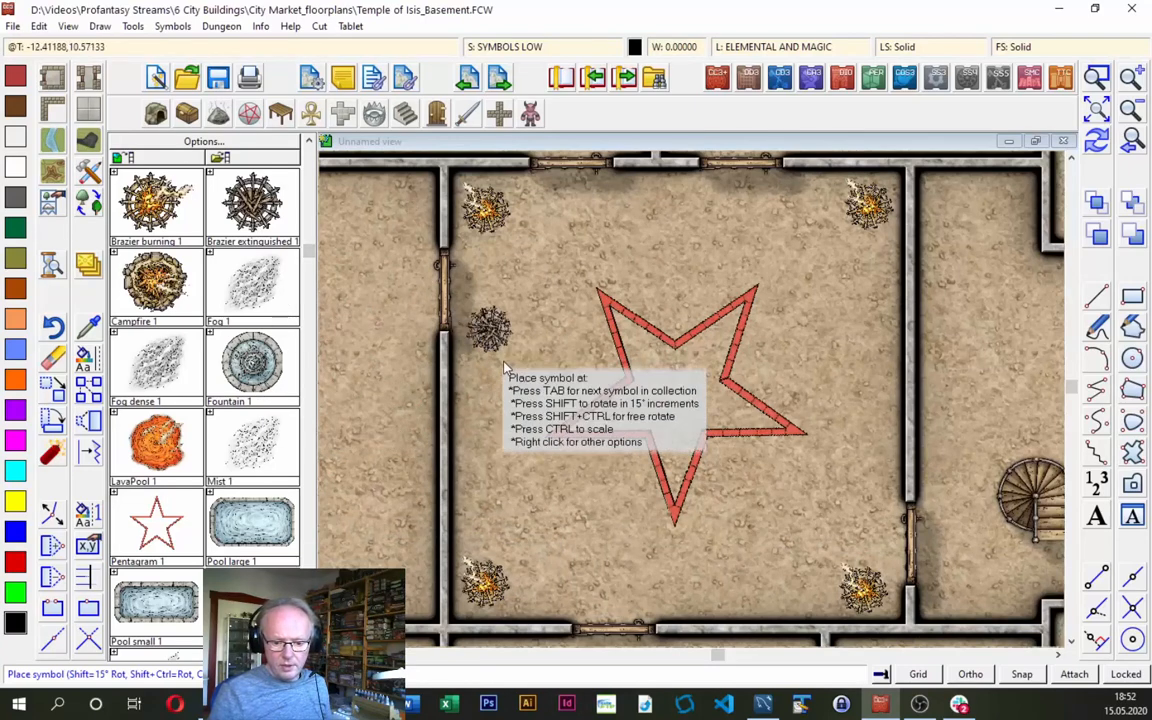
pyautogui.click(584, 310)
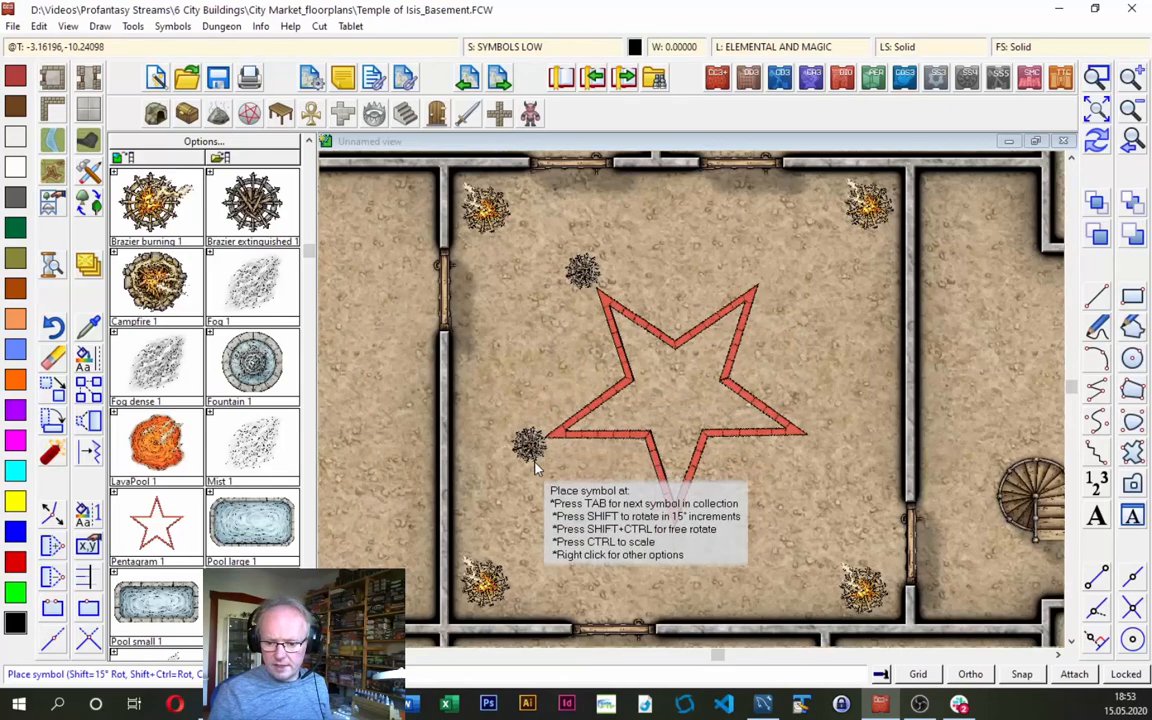
pyautogui.click(535, 465)
pyautogui.click(682, 565)
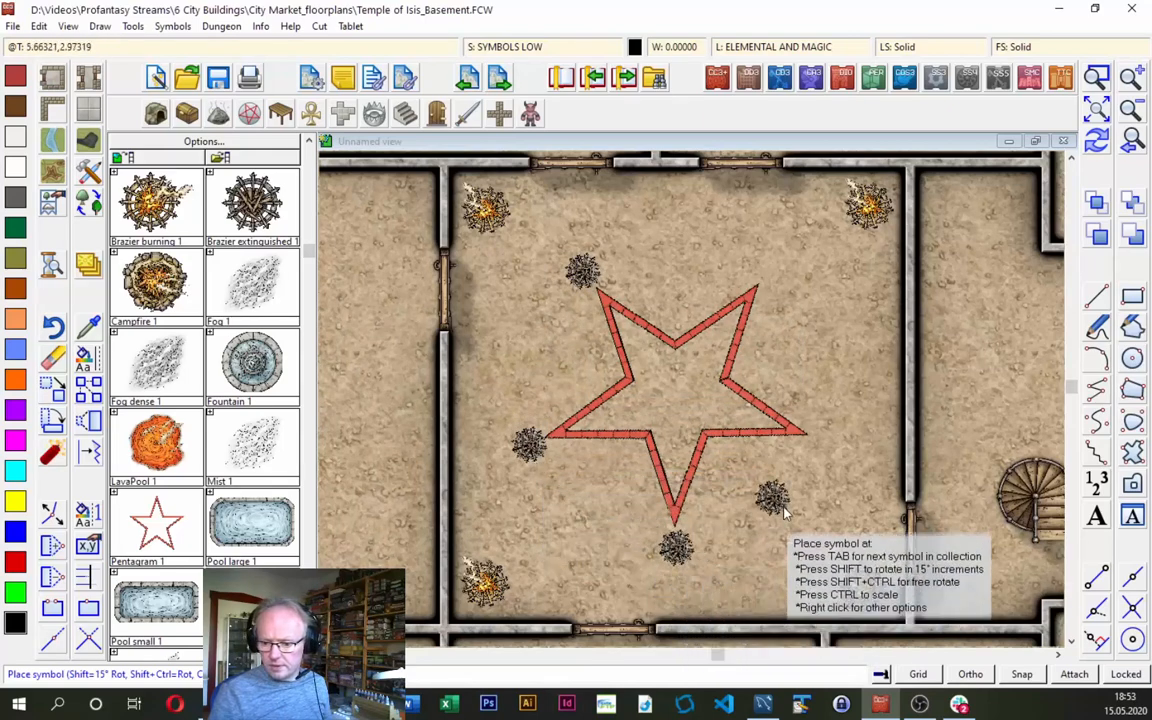
pyautogui.click(834, 466)
pyautogui.click(778, 284)
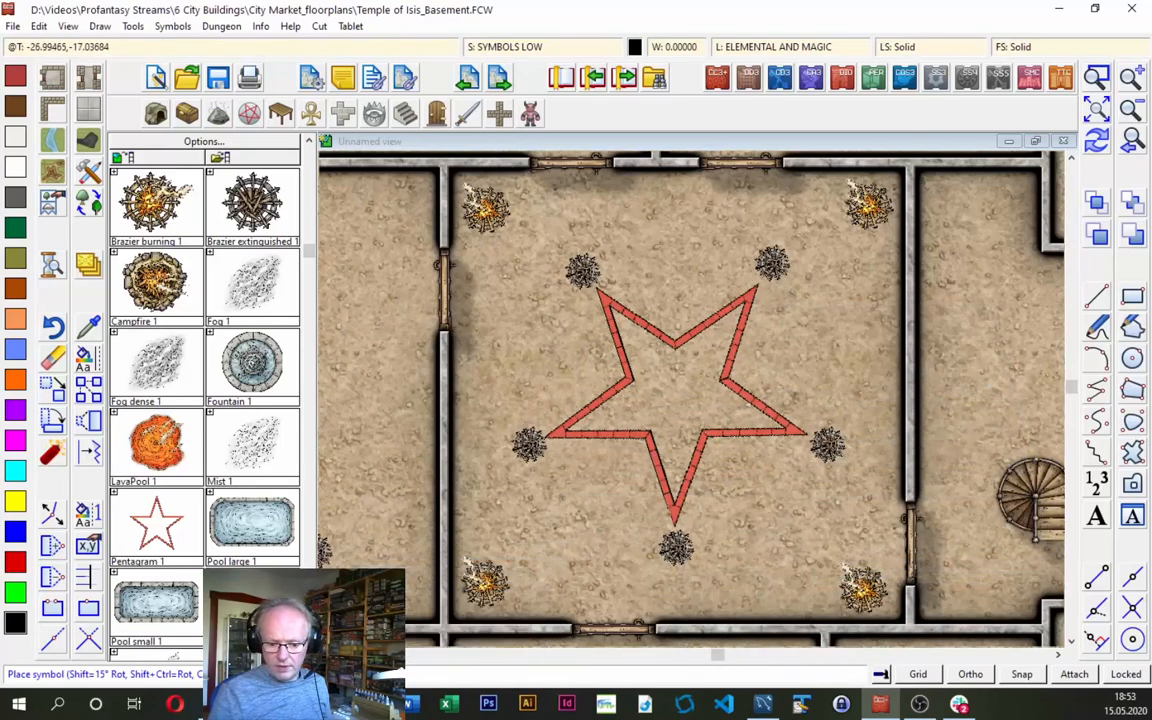
# Place a fog symbol as smoke over each of the five extinguished braziers and redraw the map.
pyautogui.click(572, 258)
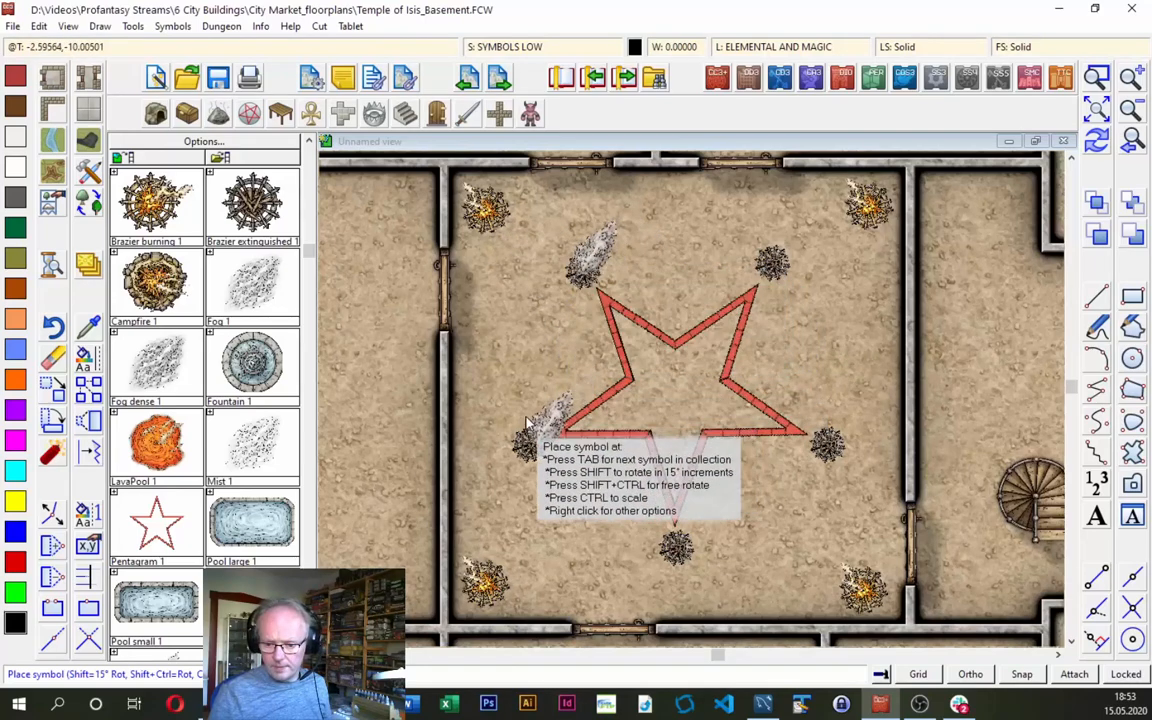
pyautogui.click(525, 424)
pyautogui.click(662, 528)
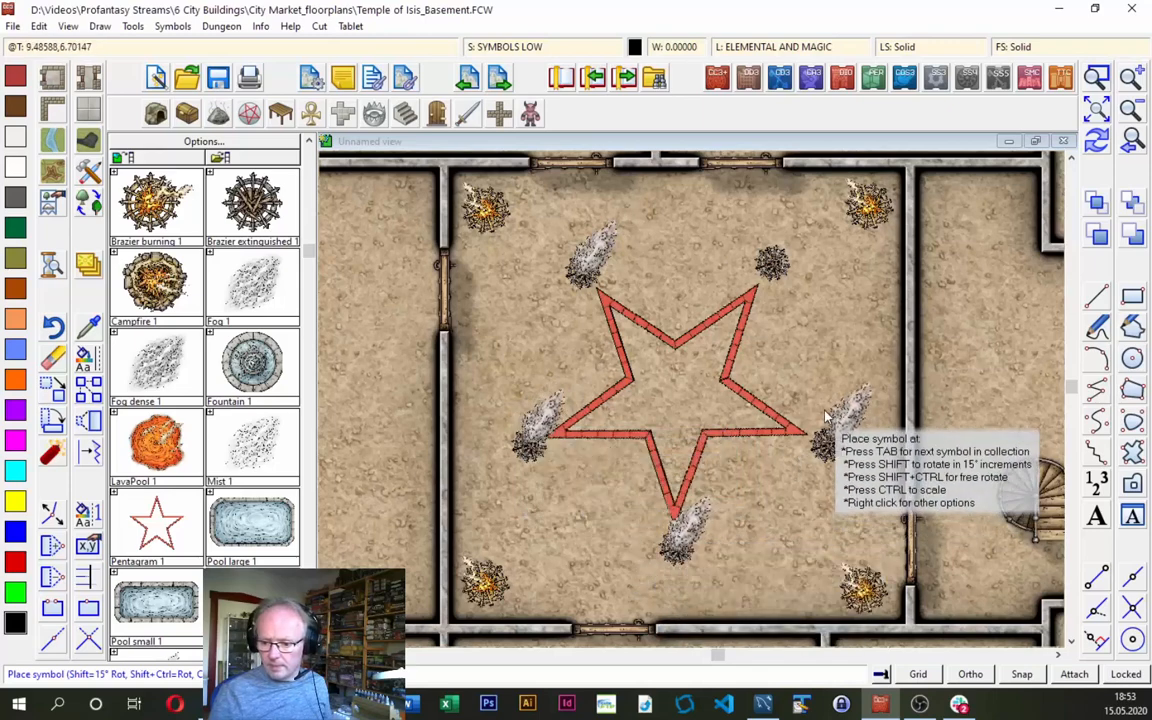
pyautogui.click(826, 420)
pyautogui.click(772, 234)
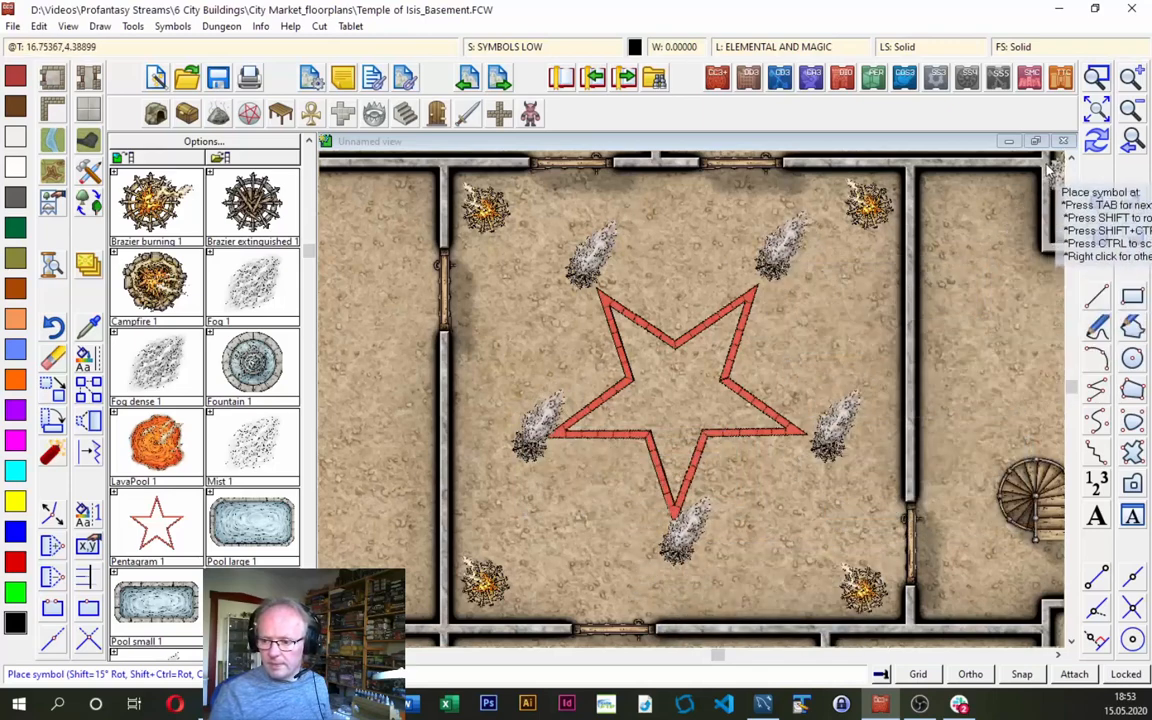
pyautogui.click(1097, 142)
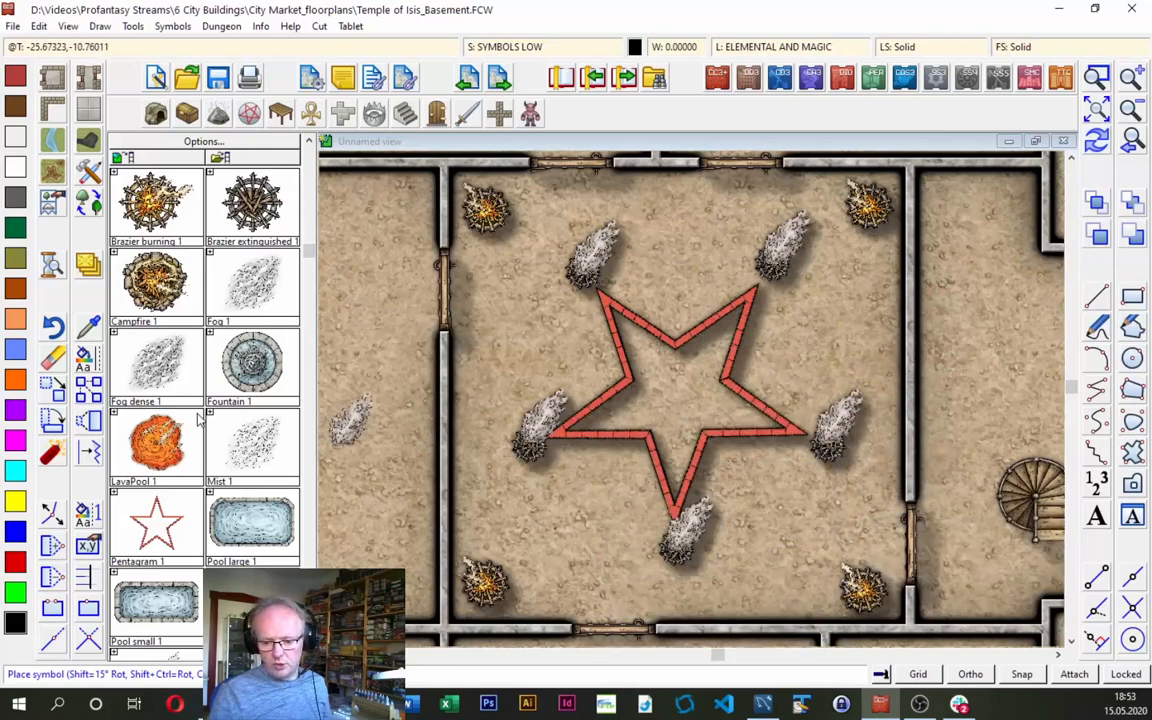
# Move the pentagram to the SYMBOLS FLAT sheet and redraw the map.
pyautogui.rightClick(93, 272)
pyautogui.click(135, 404)
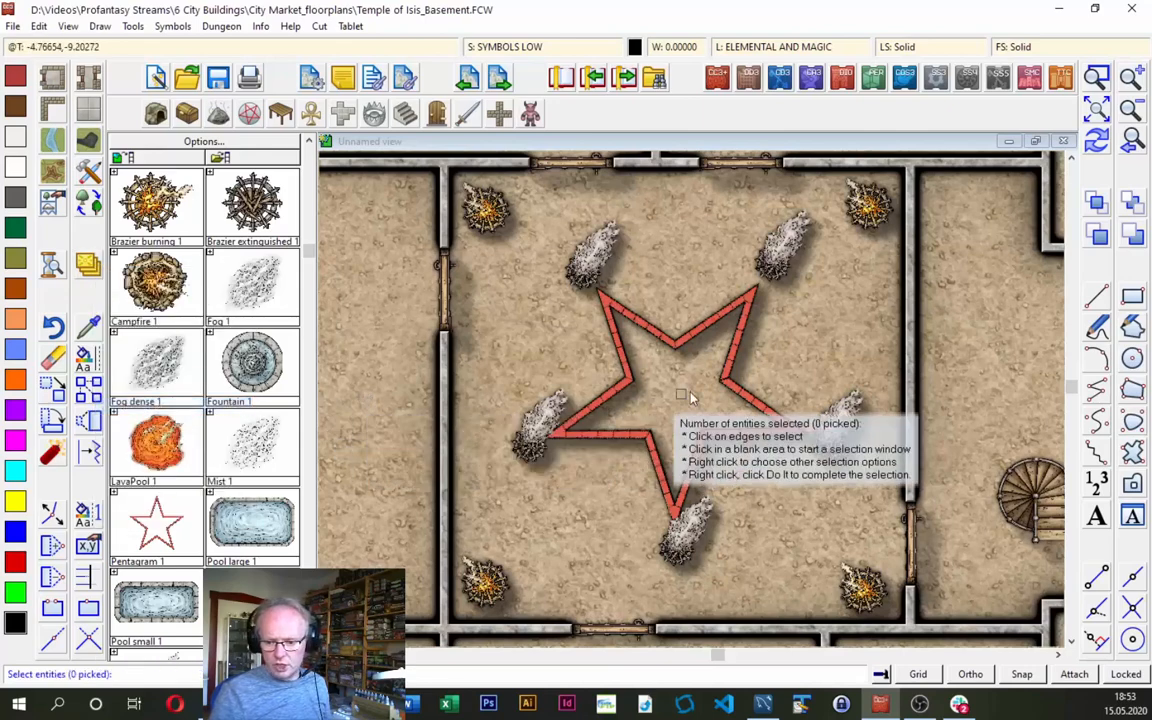
pyautogui.click(676, 342)
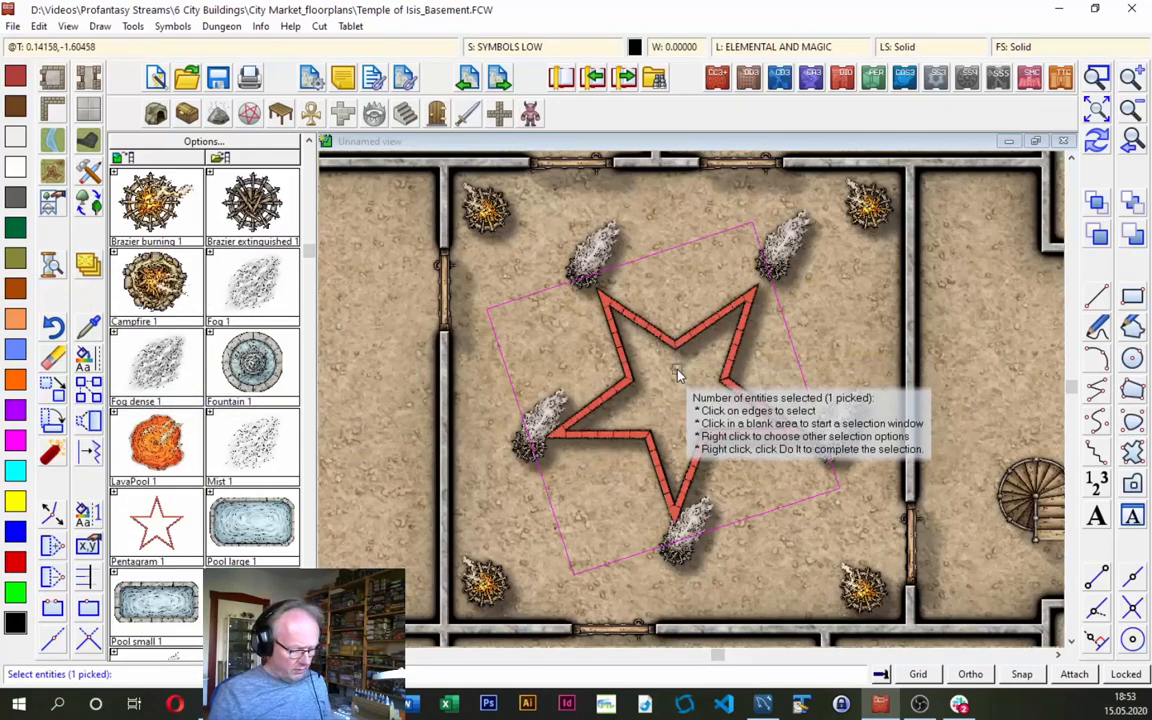
pyautogui.press('Return')
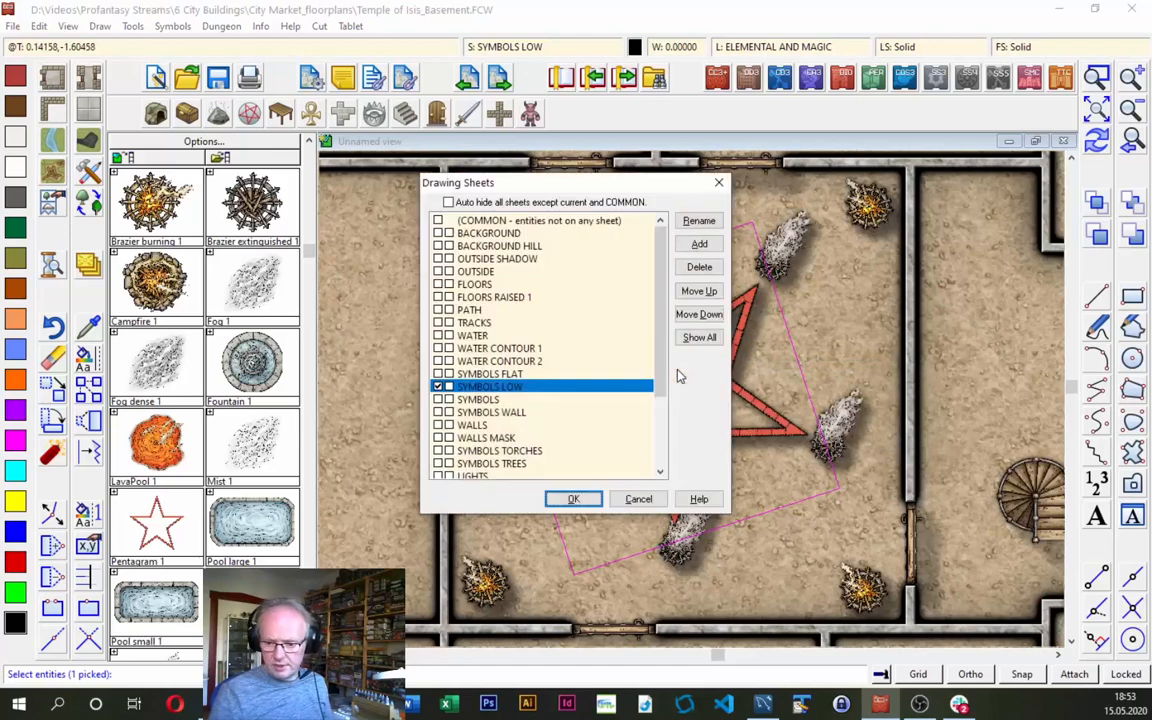
pyautogui.click(470, 374)
pyautogui.click(570, 499)
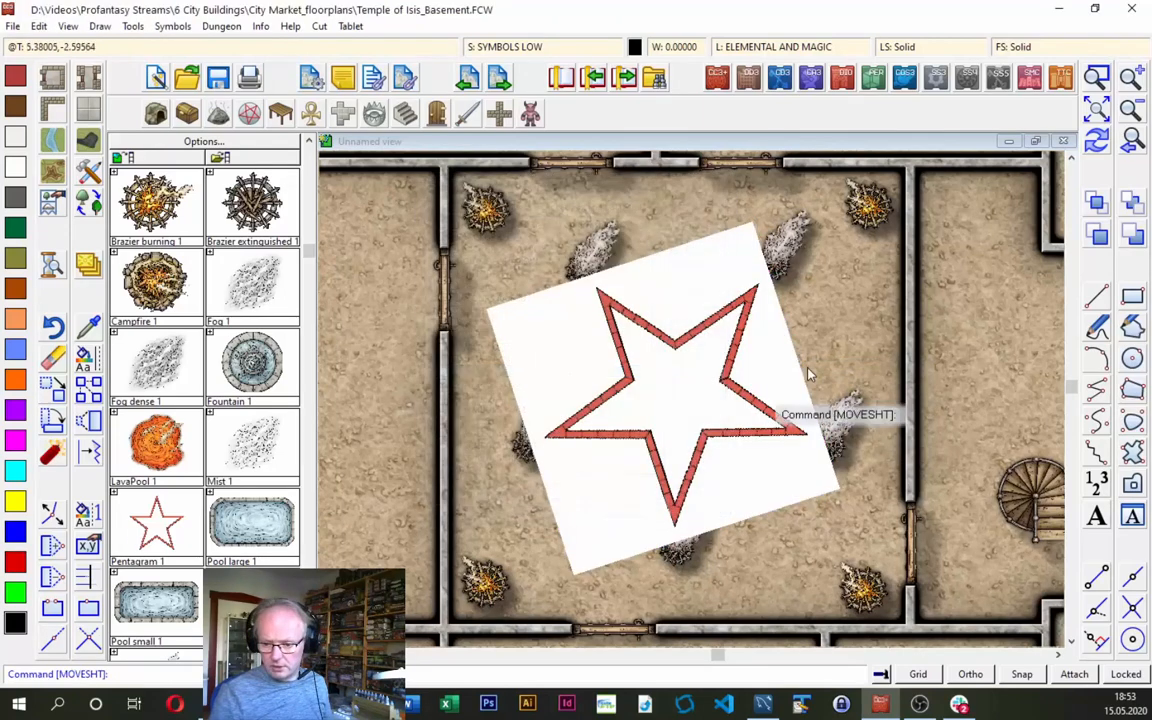
pyautogui.click(1096, 140)
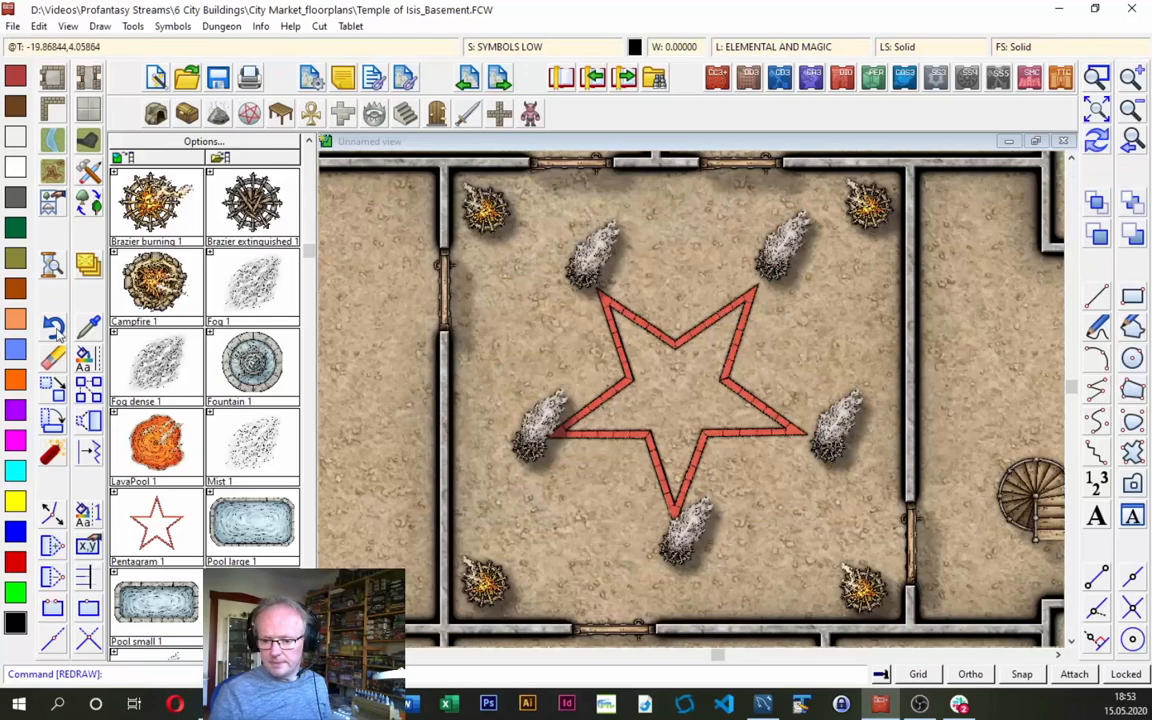
pyautogui.click(530, 115)
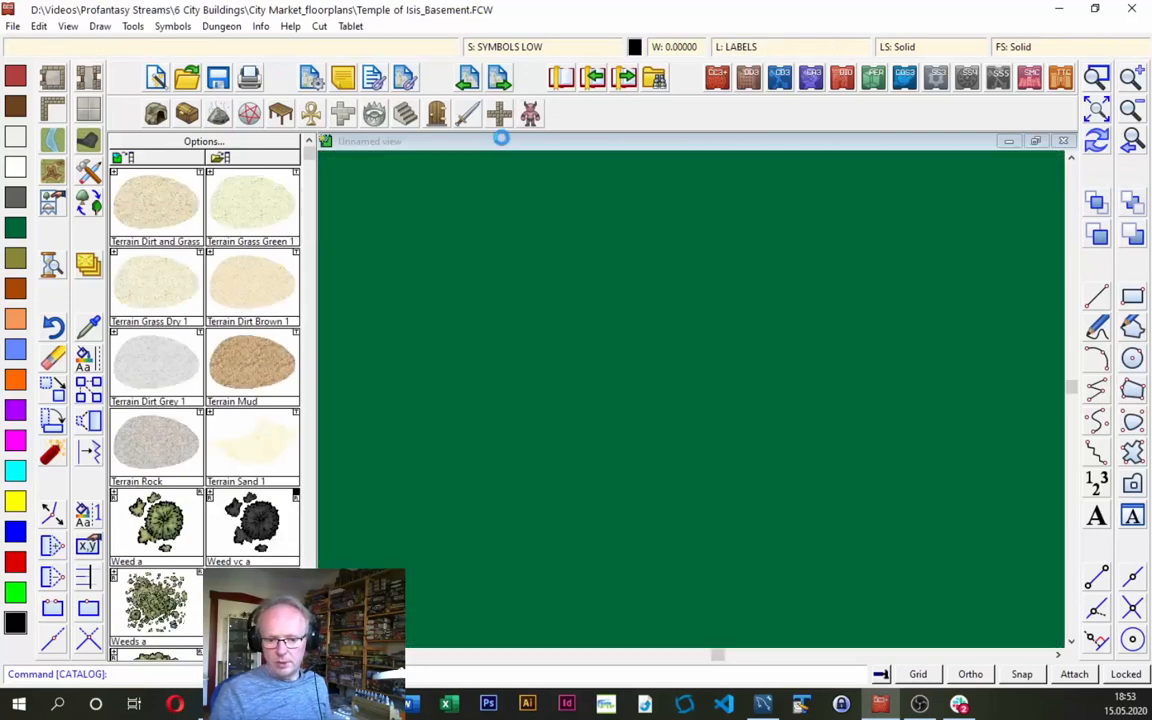
pyautogui.click(308, 499)
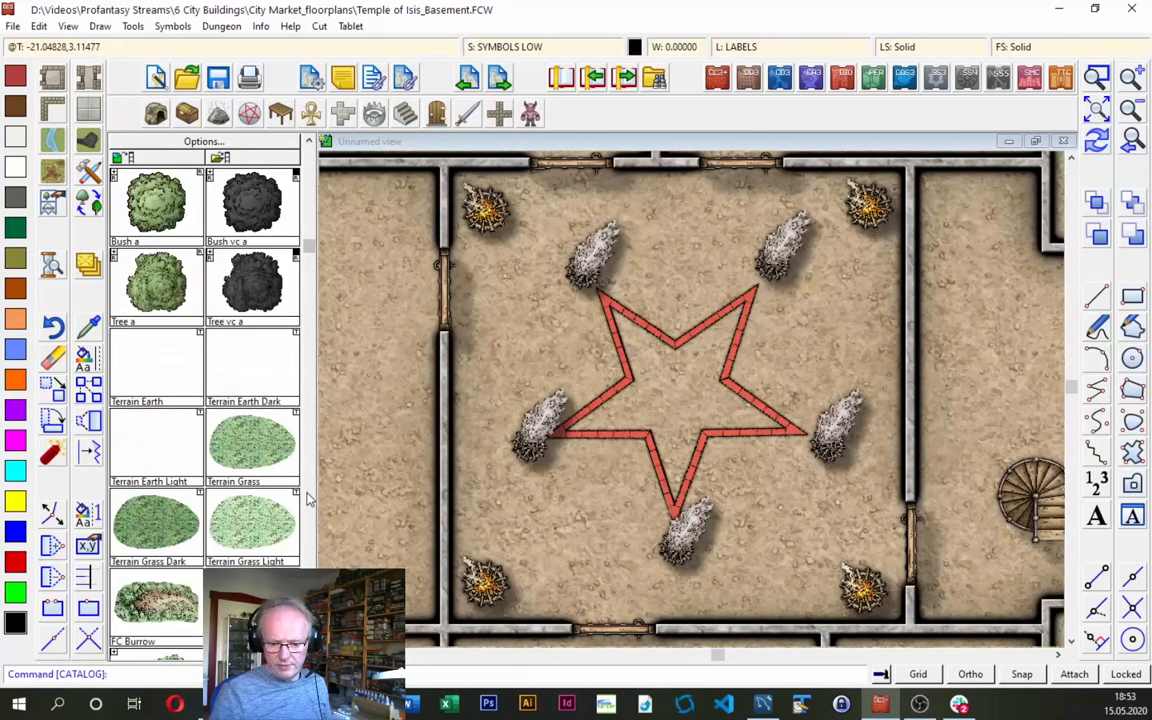
pyautogui.click(308, 510)
pyautogui.click(308, 510)
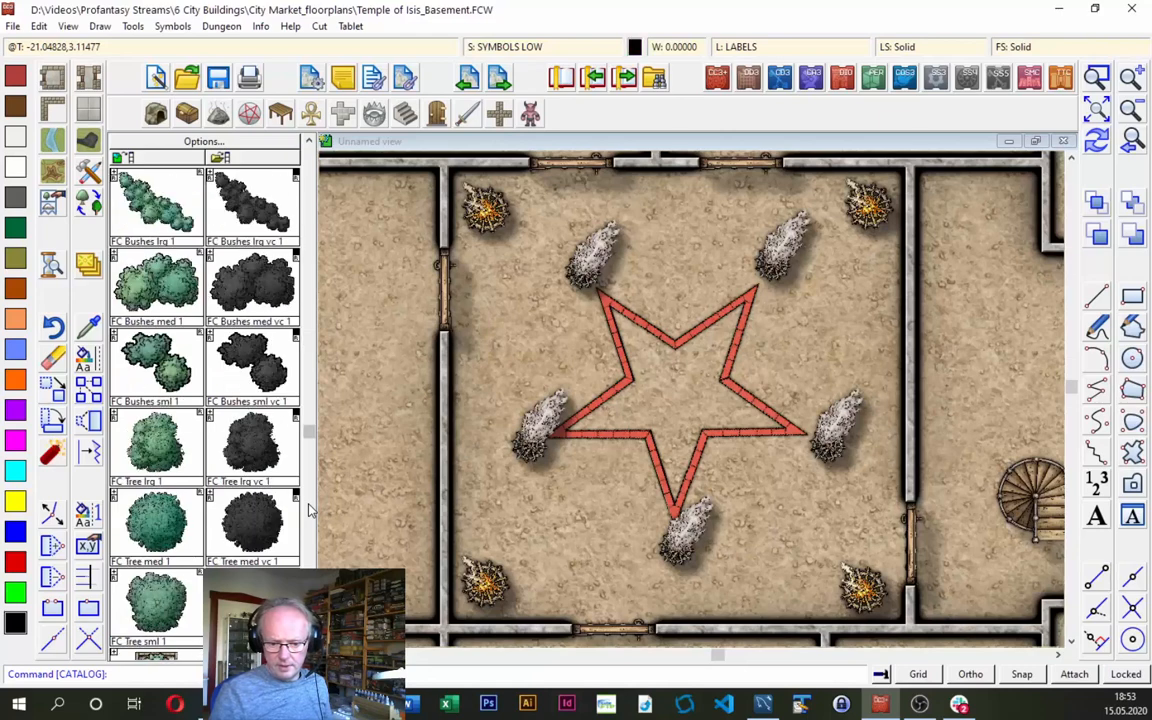
pyautogui.click(308, 510)
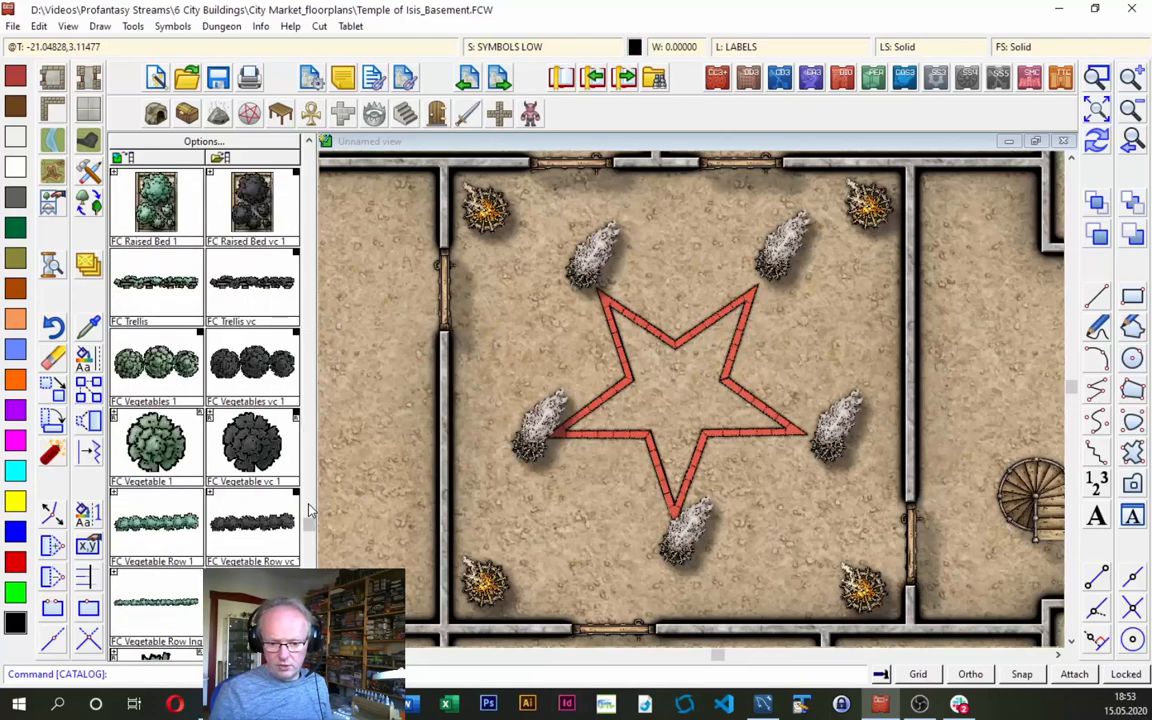
pyautogui.click(309, 150)
pyautogui.click(309, 155)
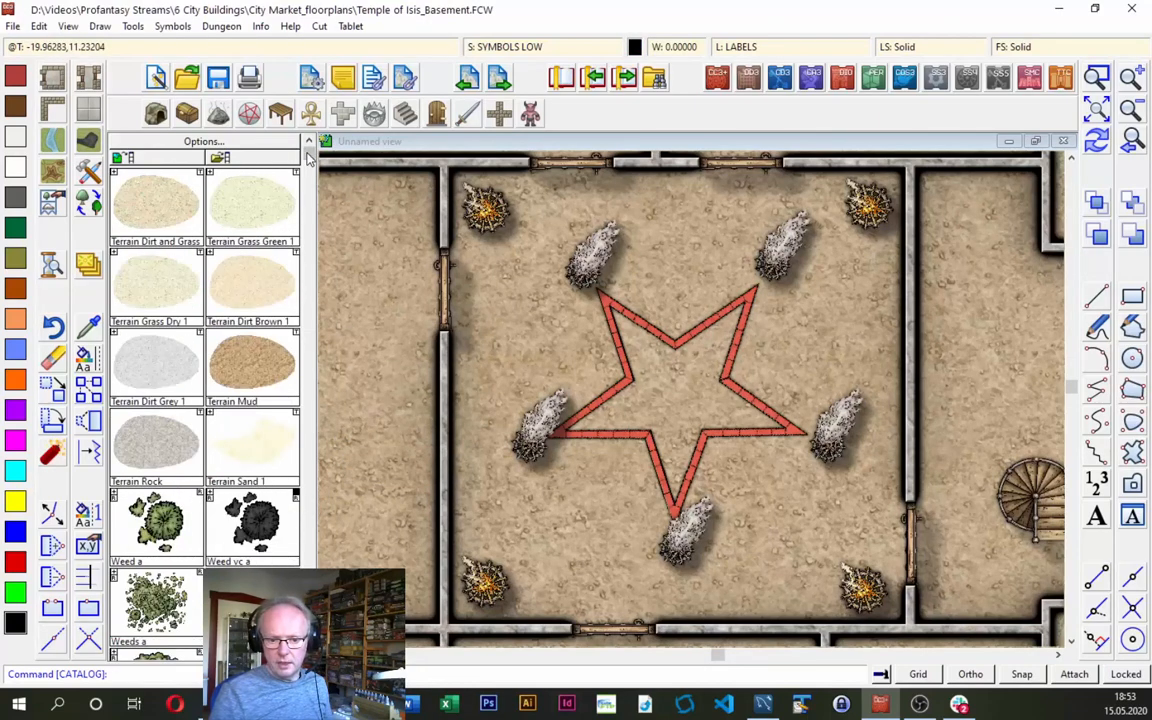
# Load the Cult Creatures.FSC symbol catalog from the Dungeons > DD3 > DD3 Color folder.
pyautogui.click(253, 160)
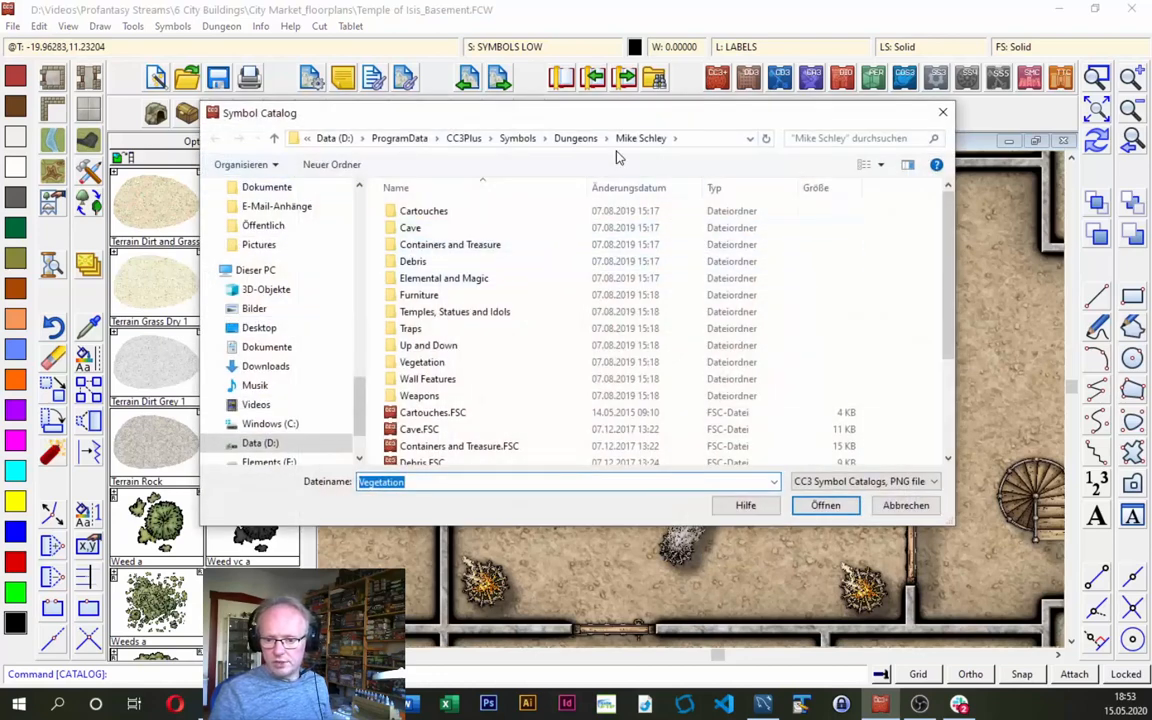
pyautogui.click(576, 138)
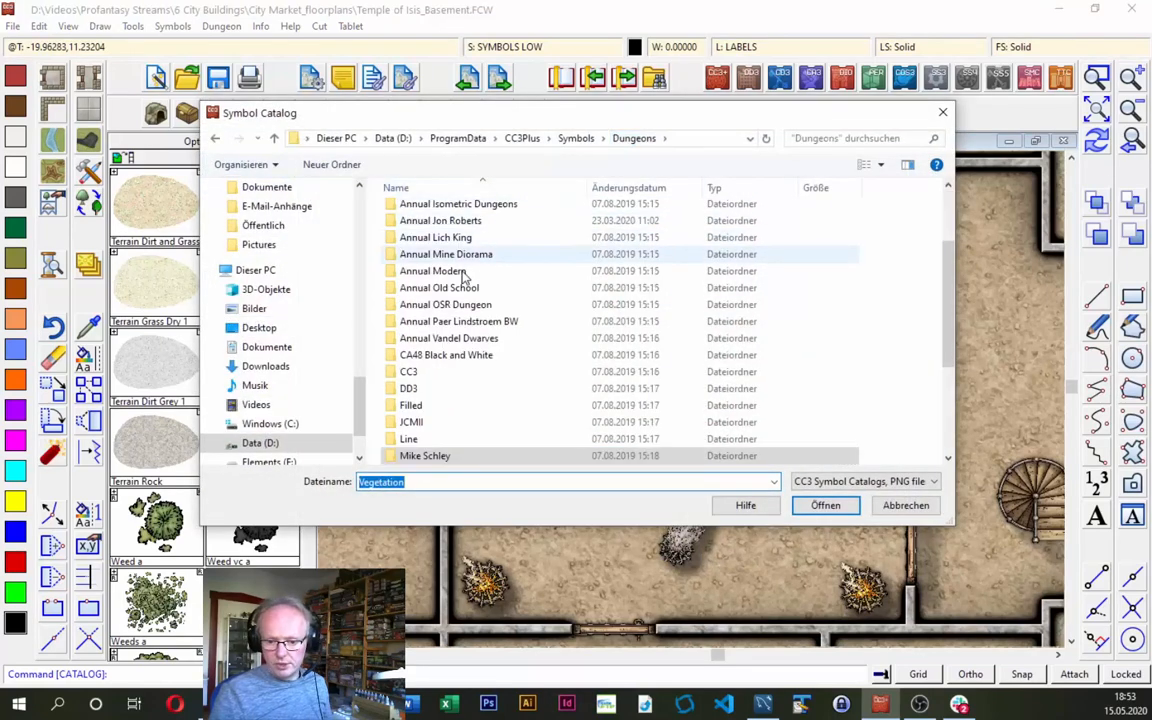
pyautogui.doubleClick(419, 393)
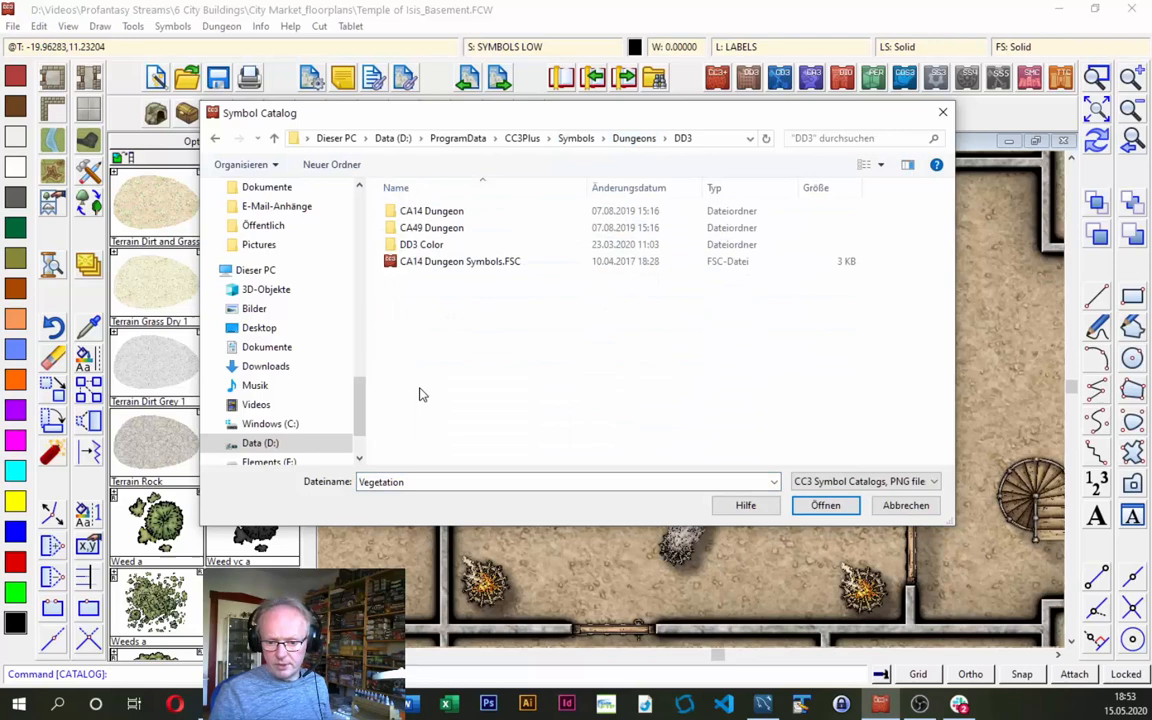
pyautogui.doubleClick(435, 247)
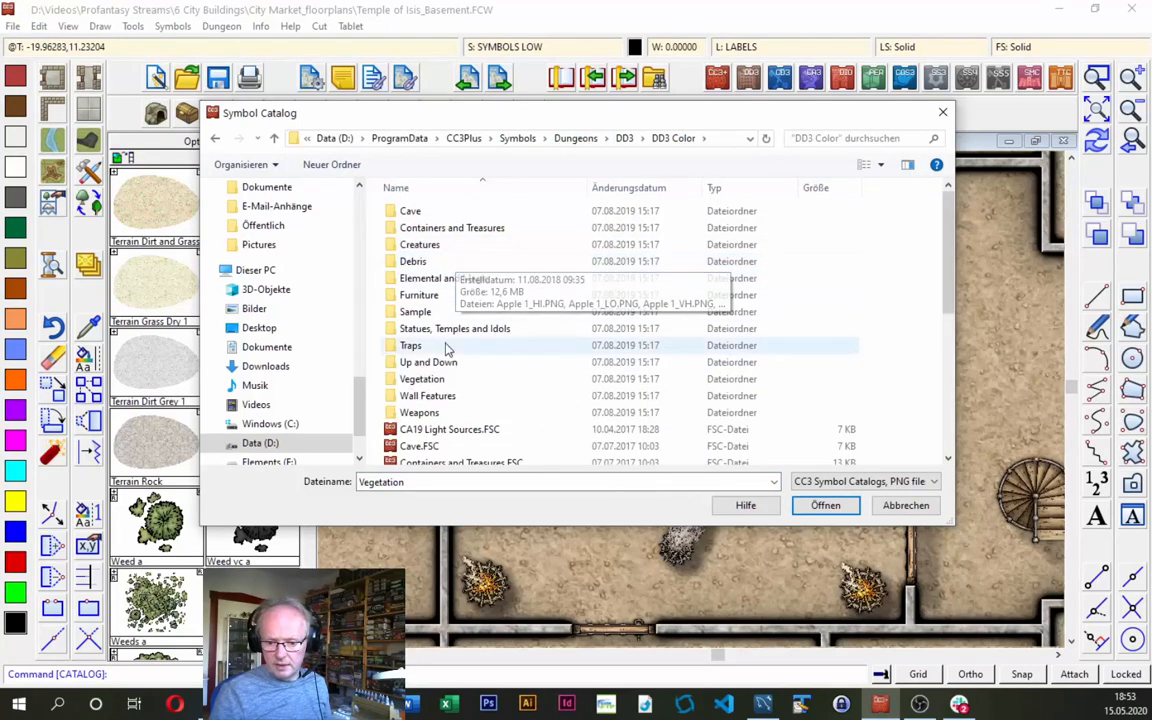
pyautogui.scroll(-5, 450, 400)
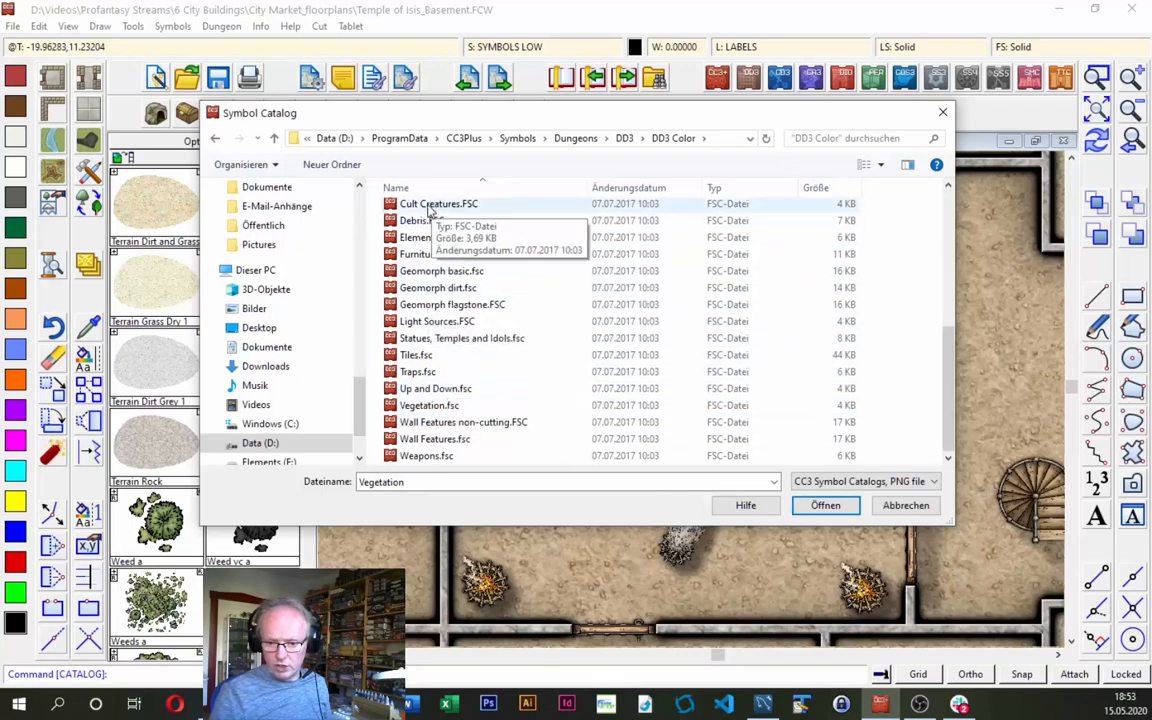
pyautogui.doubleClick(430, 204)
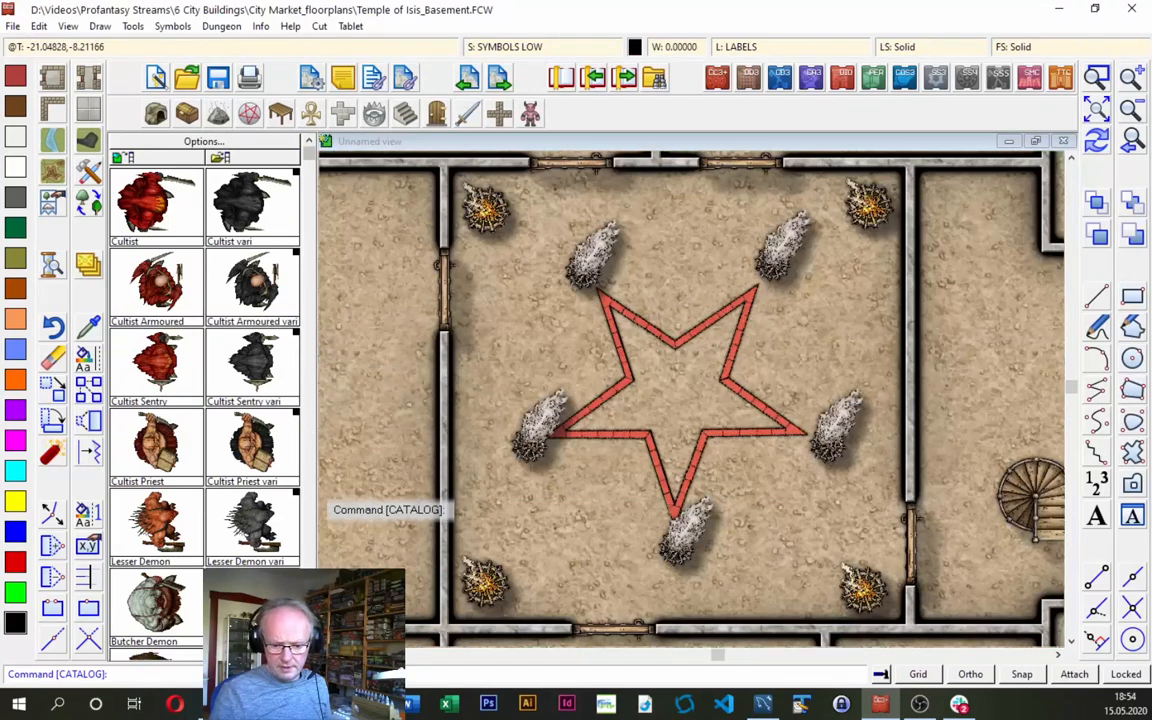
# Place a Butcher Demon symbol in the centre of the pentagram on the SYMBOLS sheet.
pyautogui.scroll(-2, 204, 400)
pyautogui.click(163, 453)
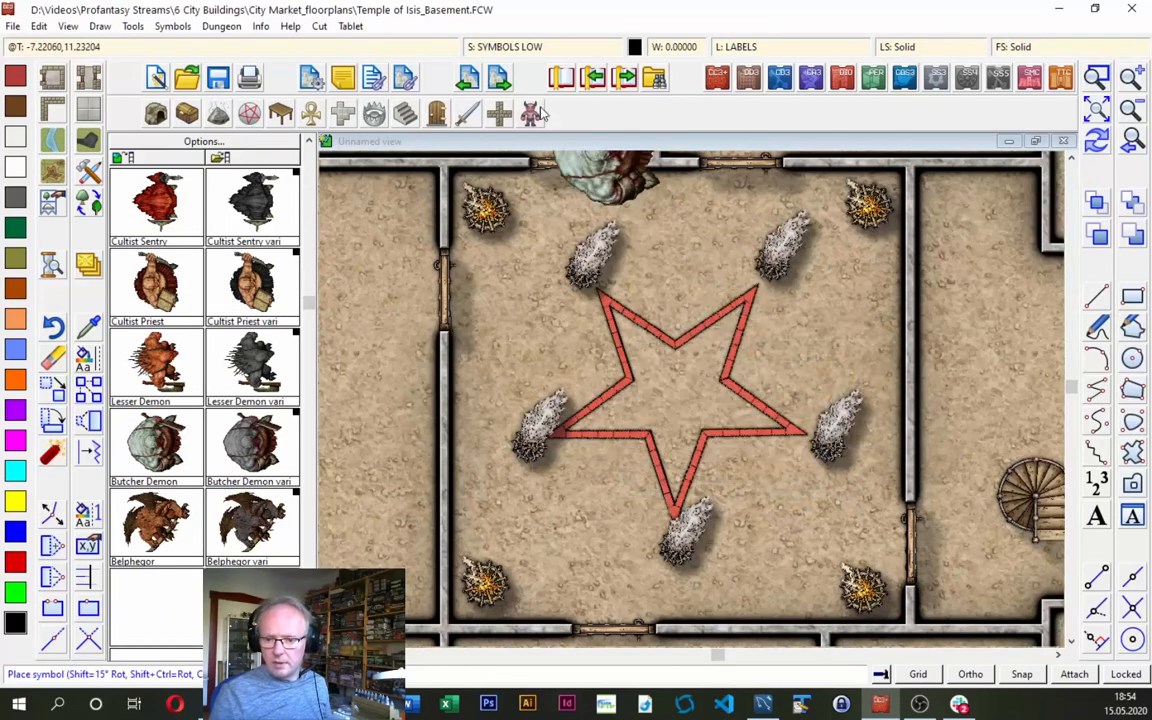
pyautogui.click(491, 50)
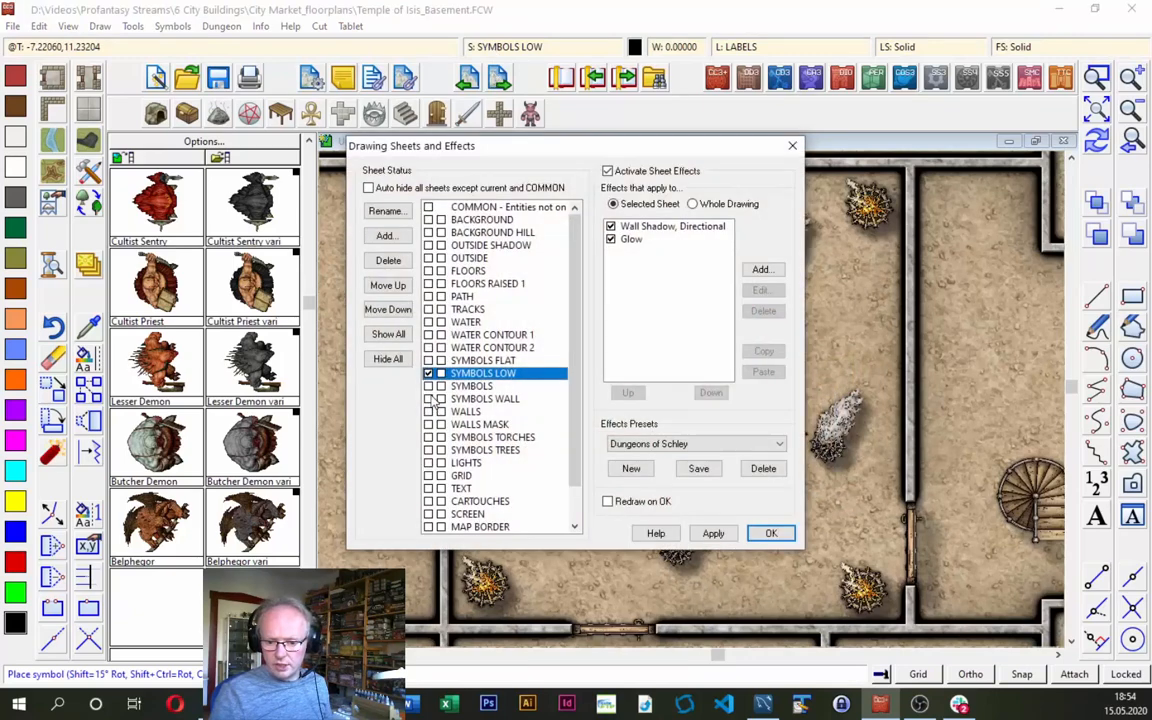
pyautogui.click(771, 533)
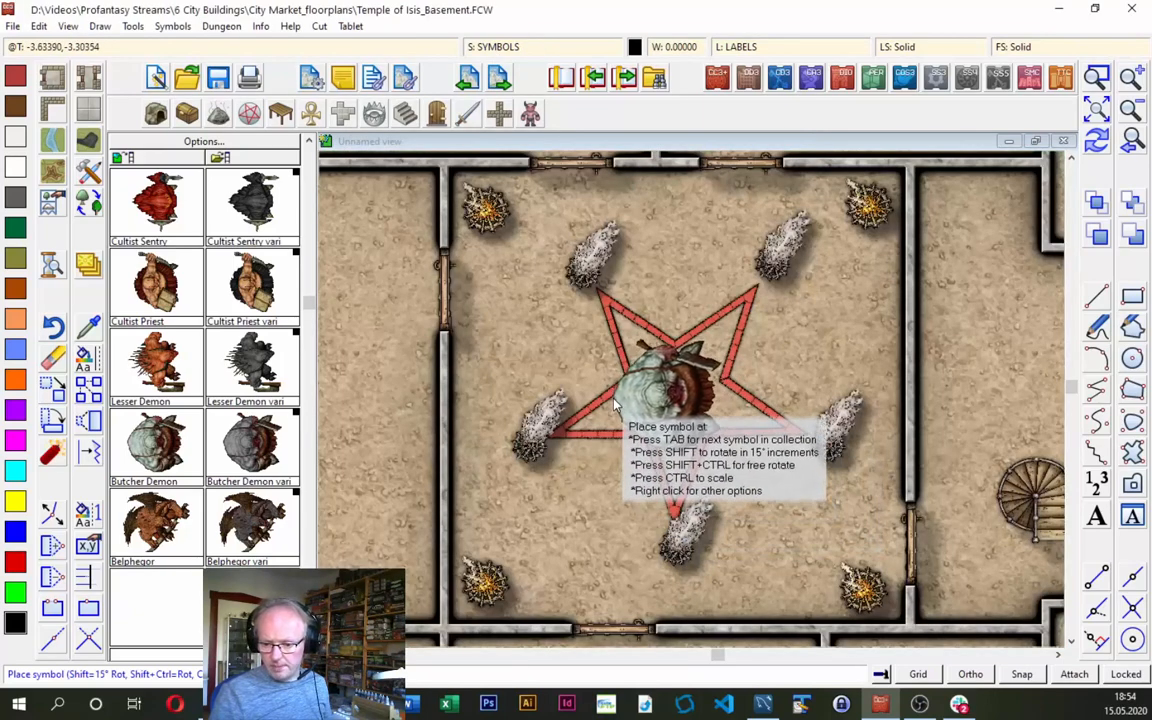
pyautogui.click(615, 403)
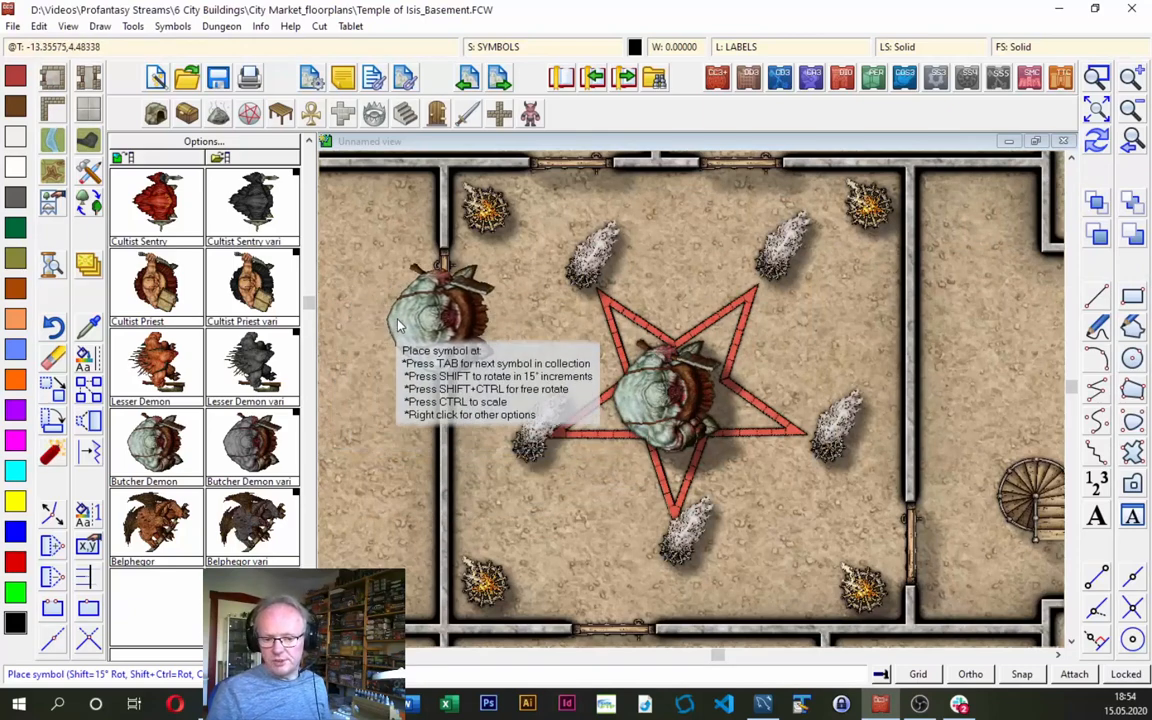
pyautogui.rightClick(463, 280)
pyautogui.click(646, 302)
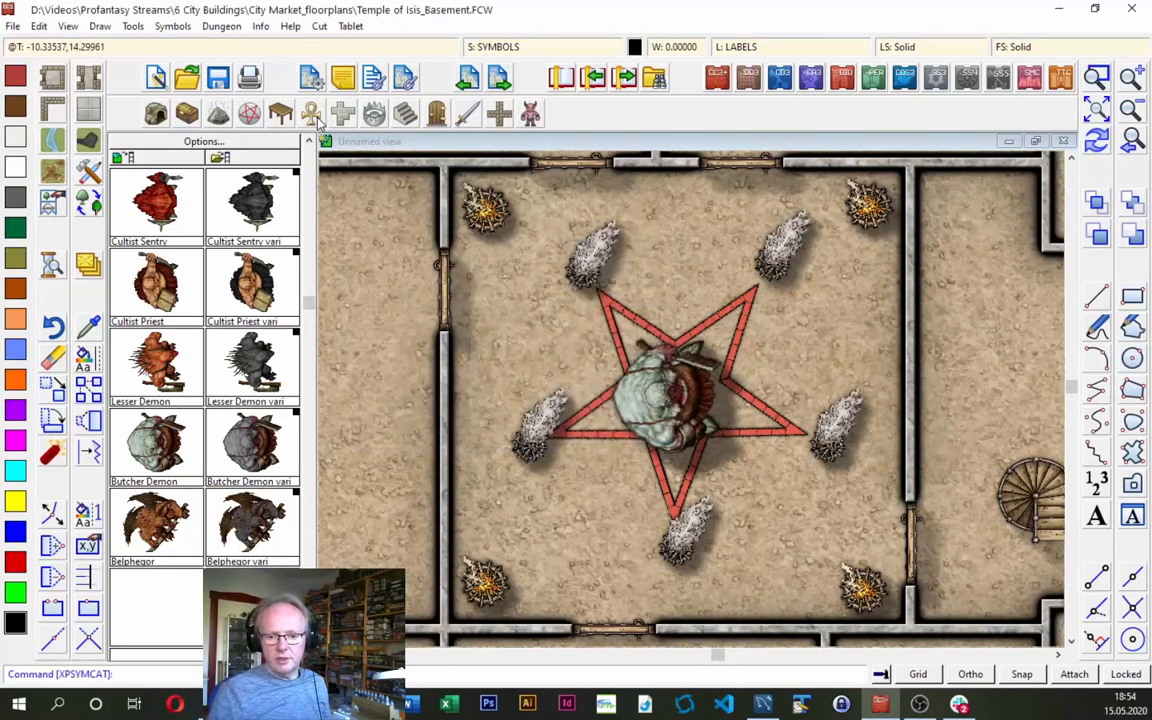
# Load the temple and statues symbol catalog and bring the whole basement map into view.
pyautogui.click(280, 113)
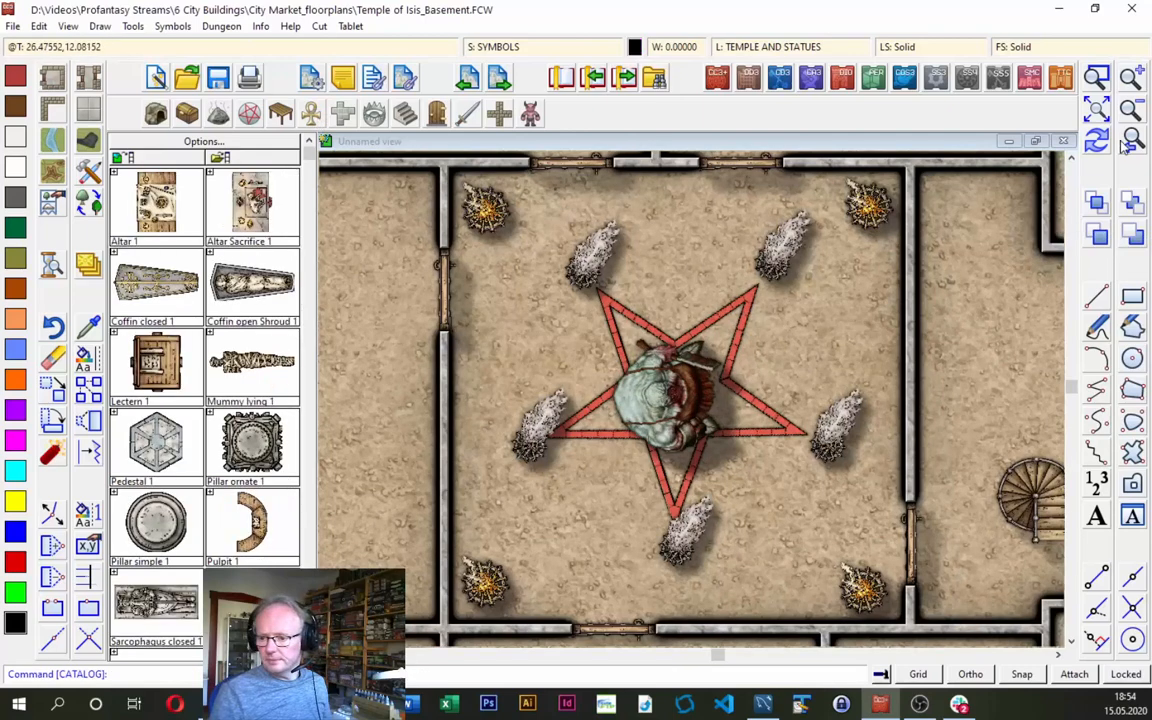
pyautogui.click(1131, 141)
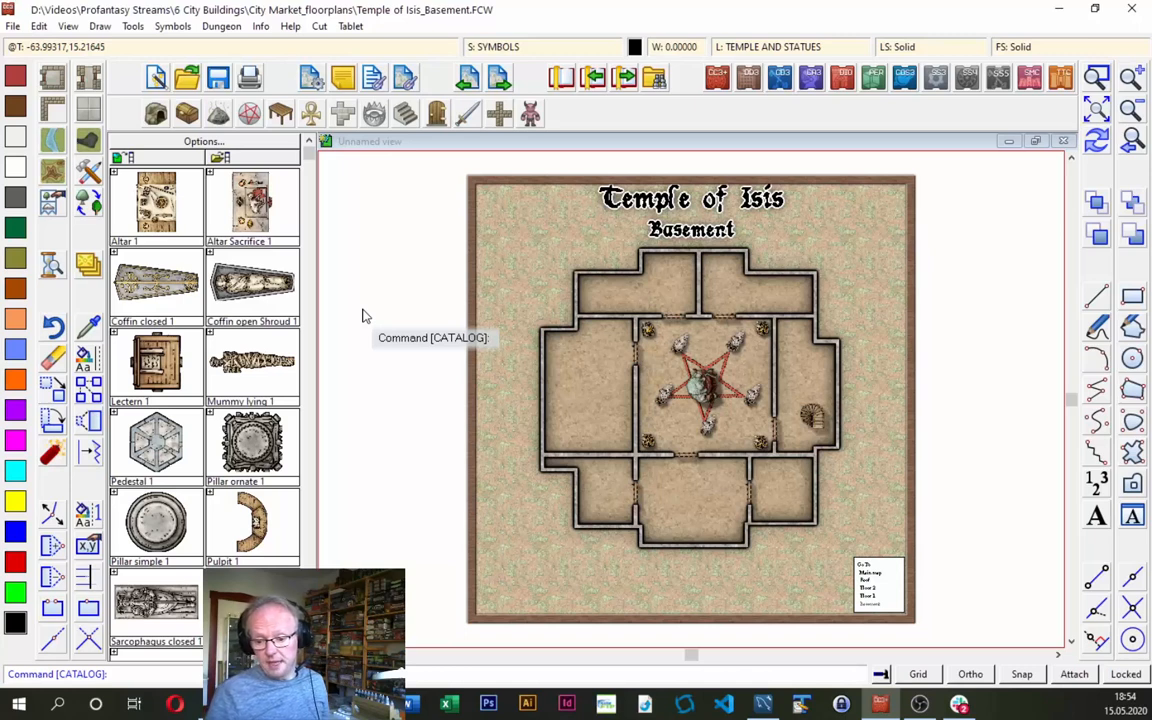
# Set up a 5-wide corridor with Dirt Brown 3_SS4 floor and 0.5-wide walls filled with Earth Dark_SS4FC.
pyautogui.click(90, 78)
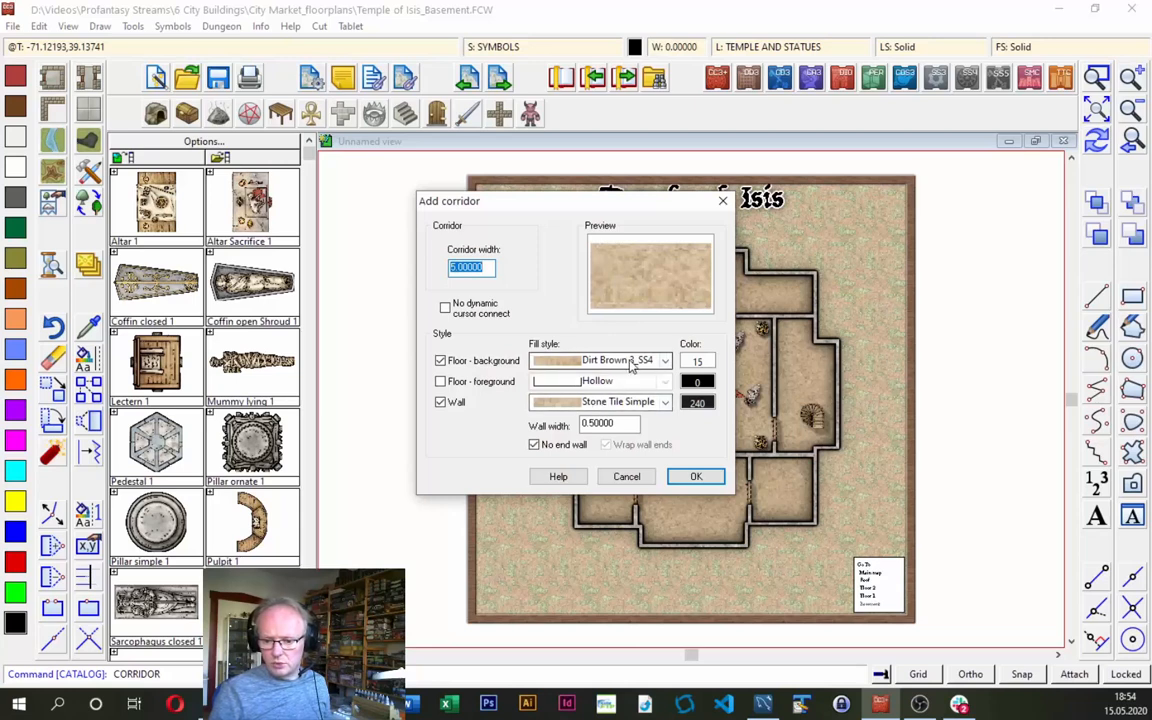
pyautogui.click(665, 403)
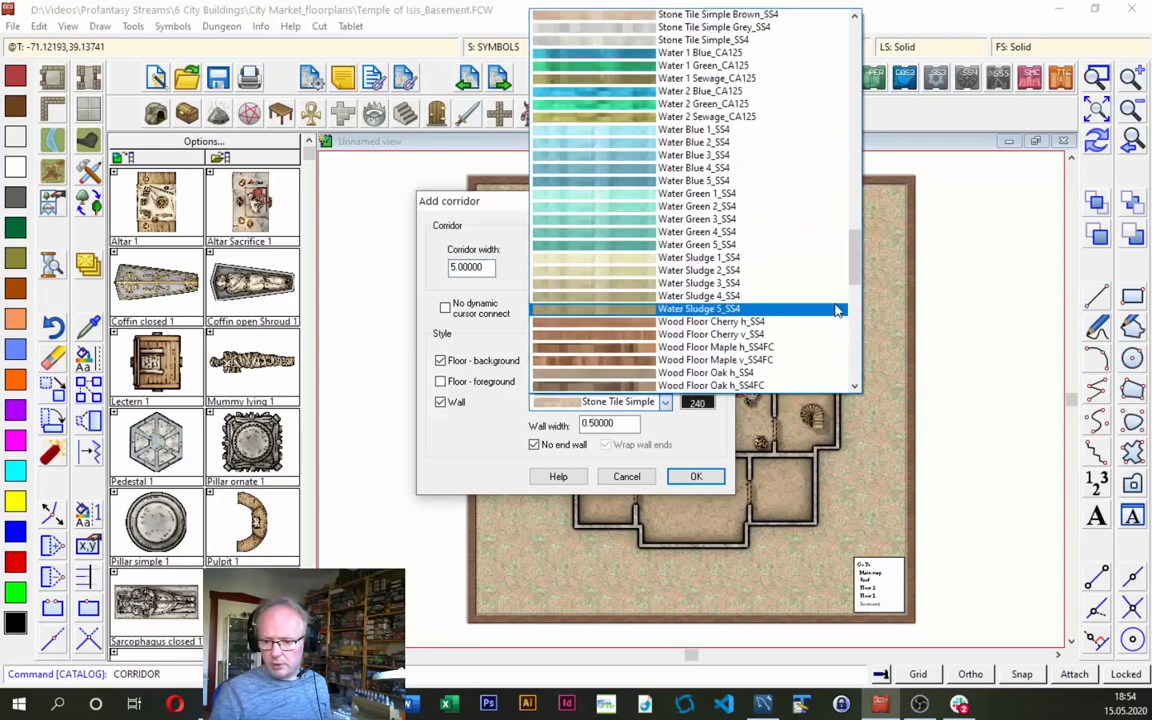
pyautogui.moveTo(853, 265)
pyautogui.mouseDown()
pyautogui.moveTo(838, 334)
pyautogui.moveTo(853, 318)
pyautogui.moveTo(843, 237)
pyautogui.moveTo(853, 110)
pyautogui.mouseUp()
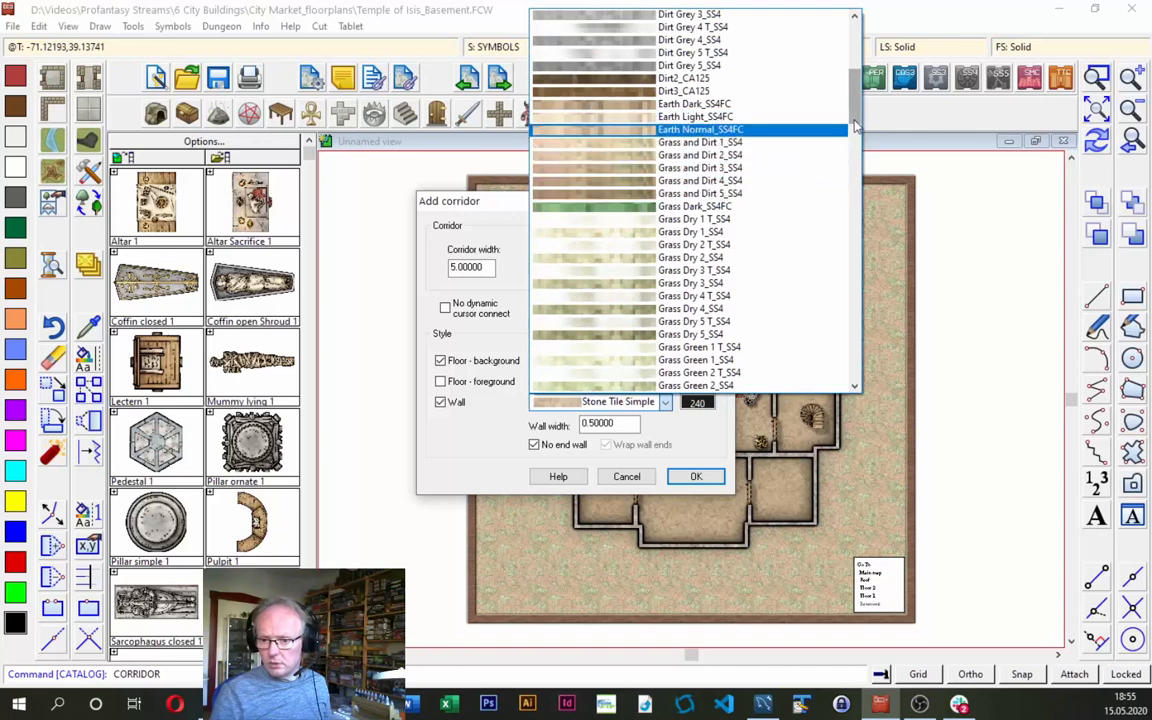
pyautogui.scroll(6, 856, 110)
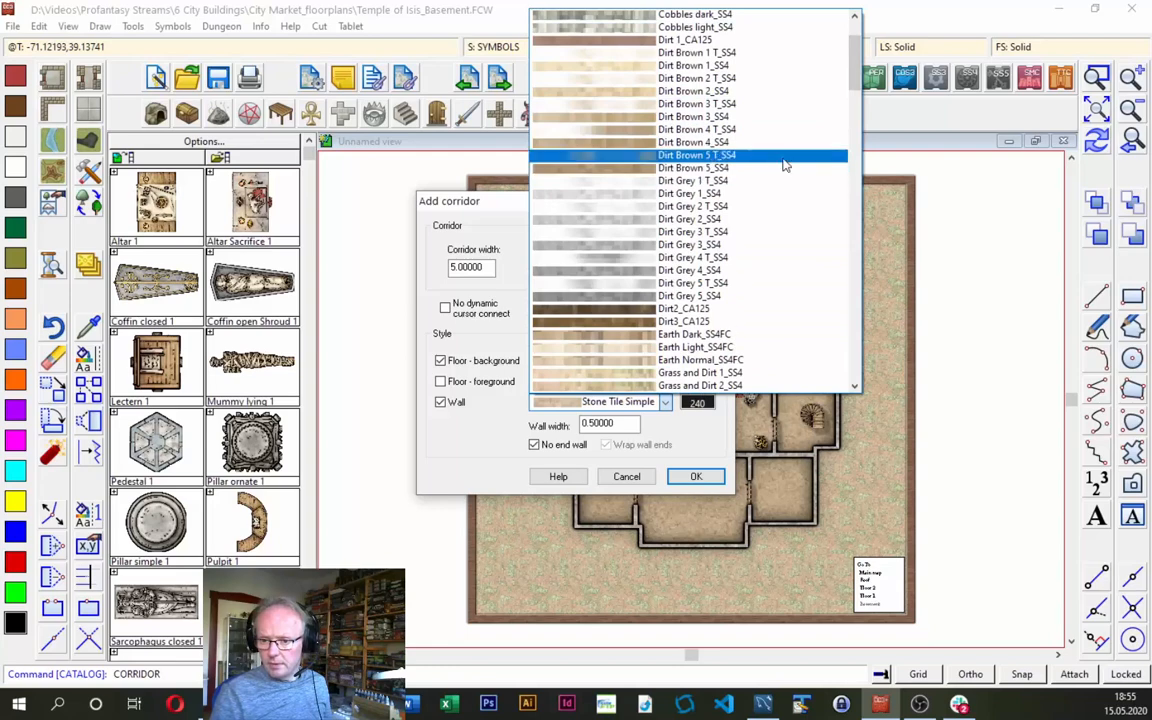
pyautogui.scroll(3, 856, 50)
pyautogui.moveTo(858, 50); pyautogui.dragTo(853, 230)
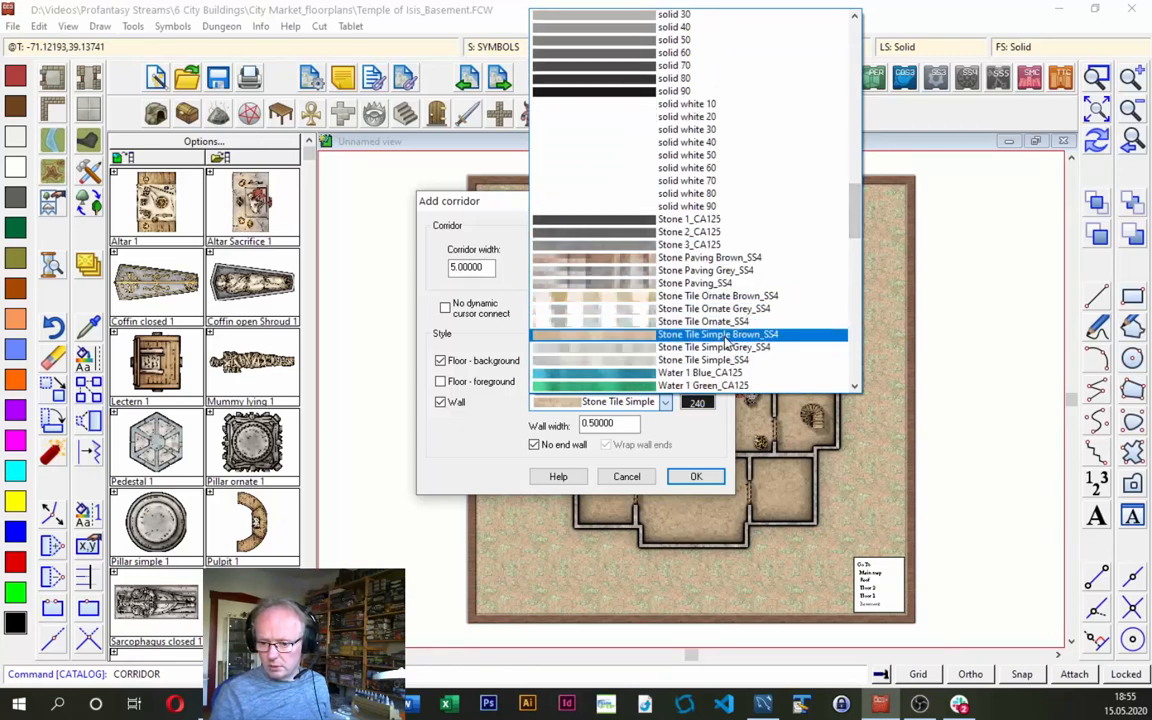
pyautogui.click(860, 209)
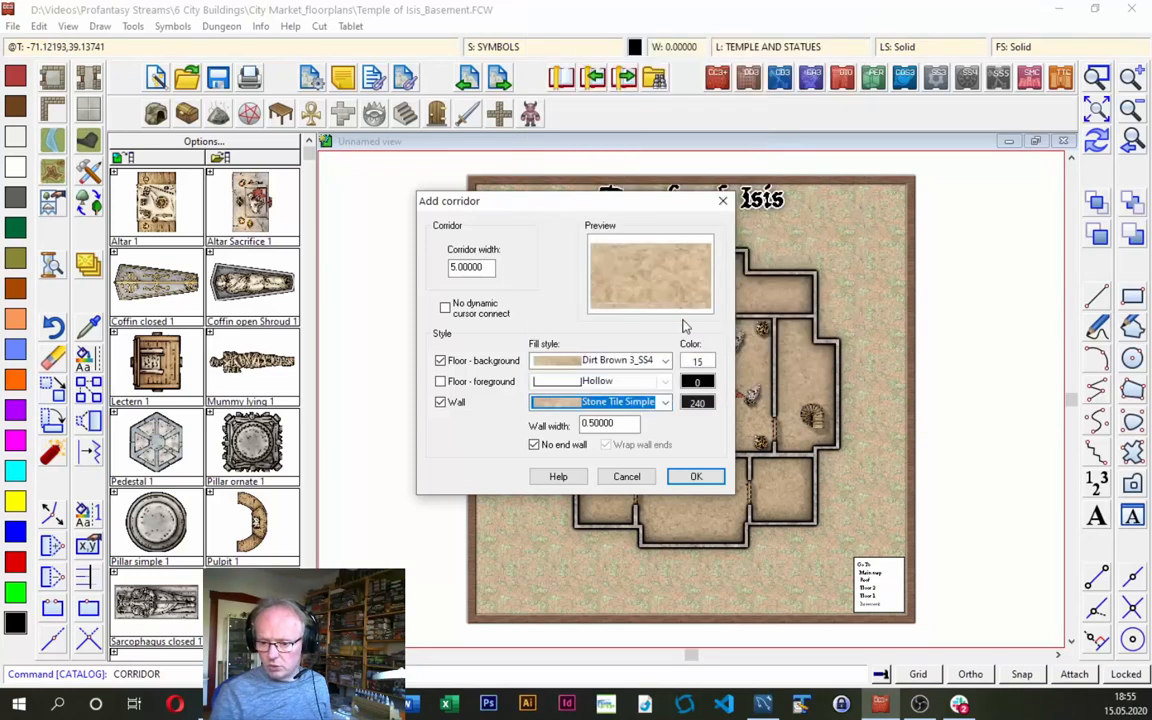
pyautogui.click(664, 402)
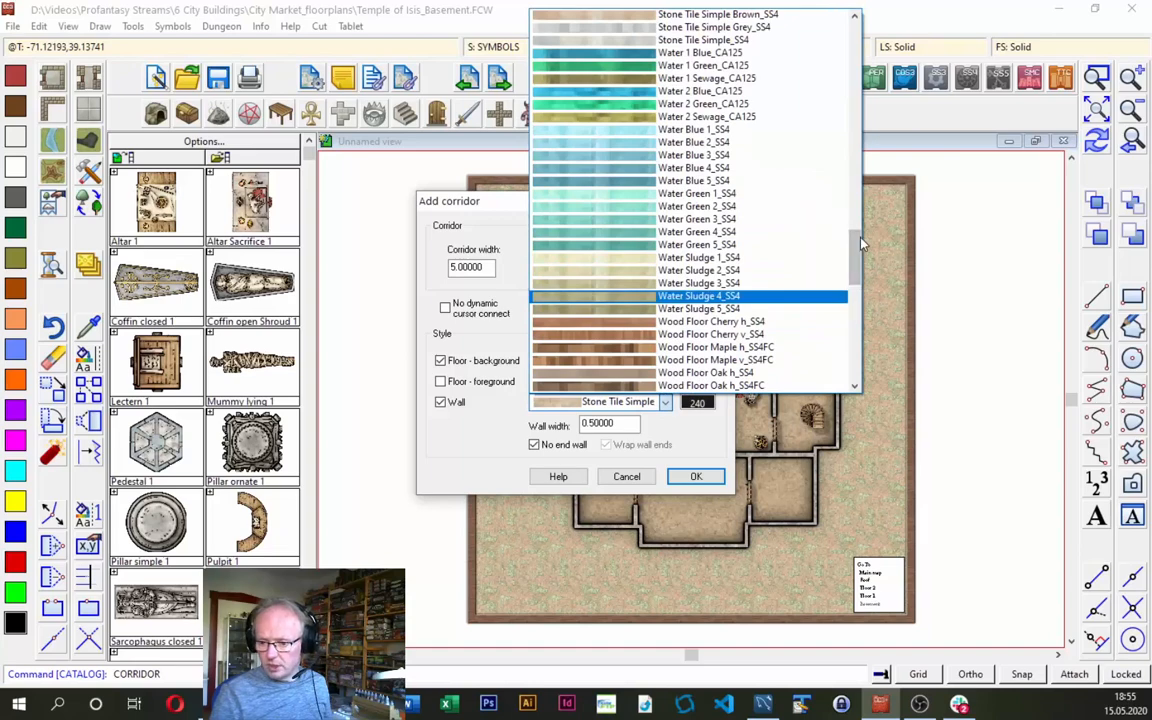
pyautogui.moveTo(862, 243)
pyautogui.mouseDown()
pyautogui.moveTo(852, 360)
pyautogui.moveTo(851, 268)
pyautogui.mouseUp()
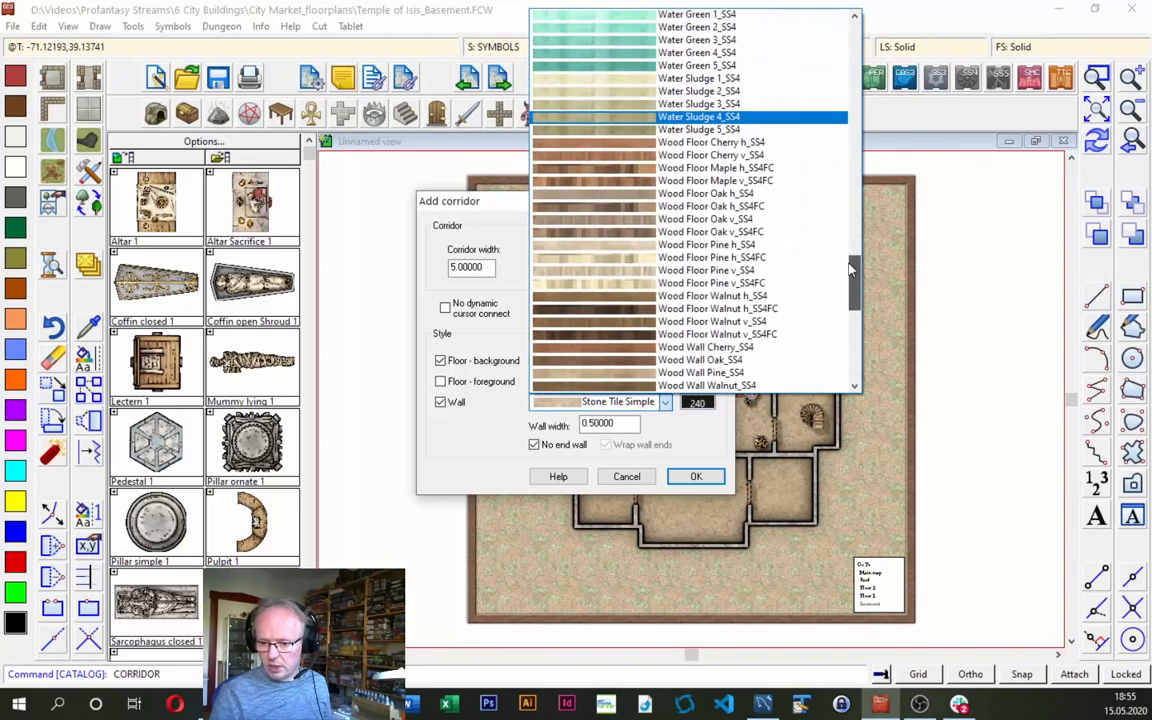
pyautogui.scroll(10, 767, 200)
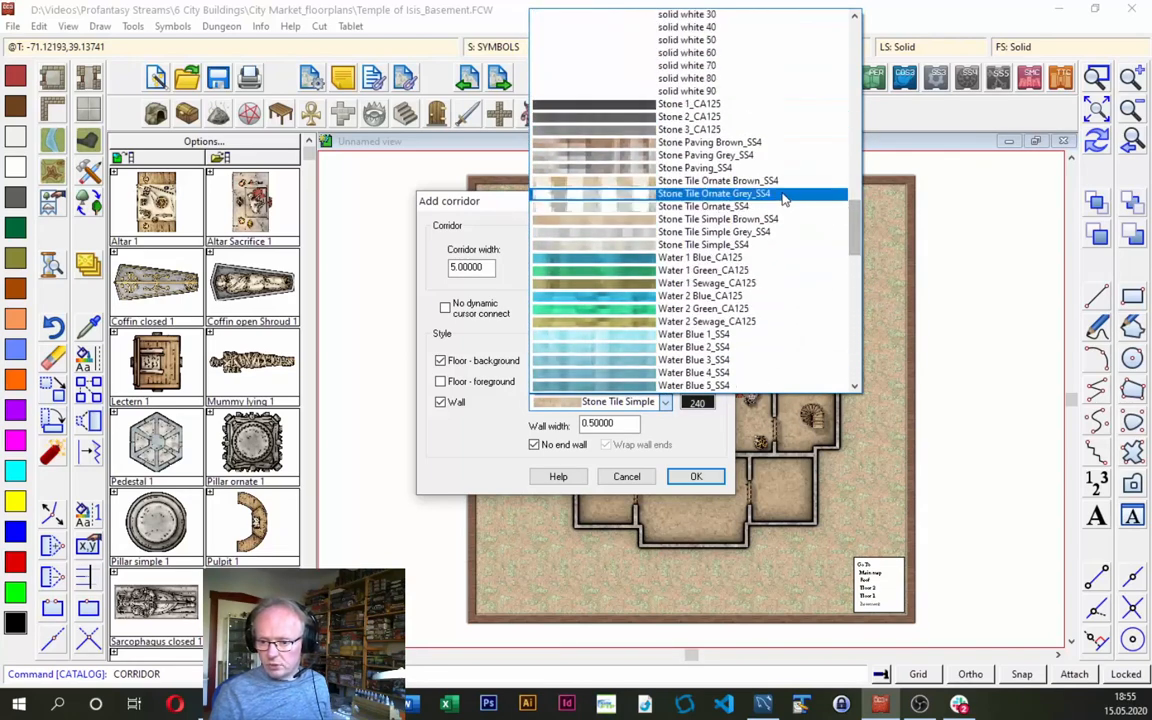
pyautogui.scroll(4, 857, 193)
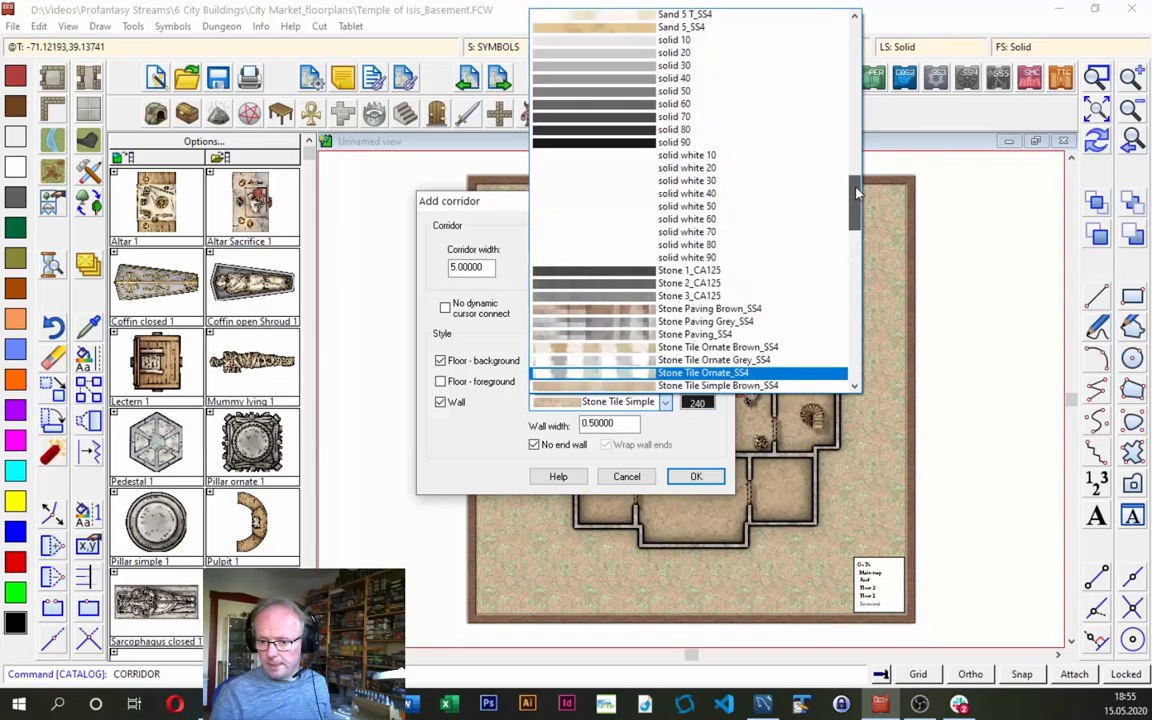
pyautogui.moveTo(857, 193); pyautogui.dragTo(830, 91)
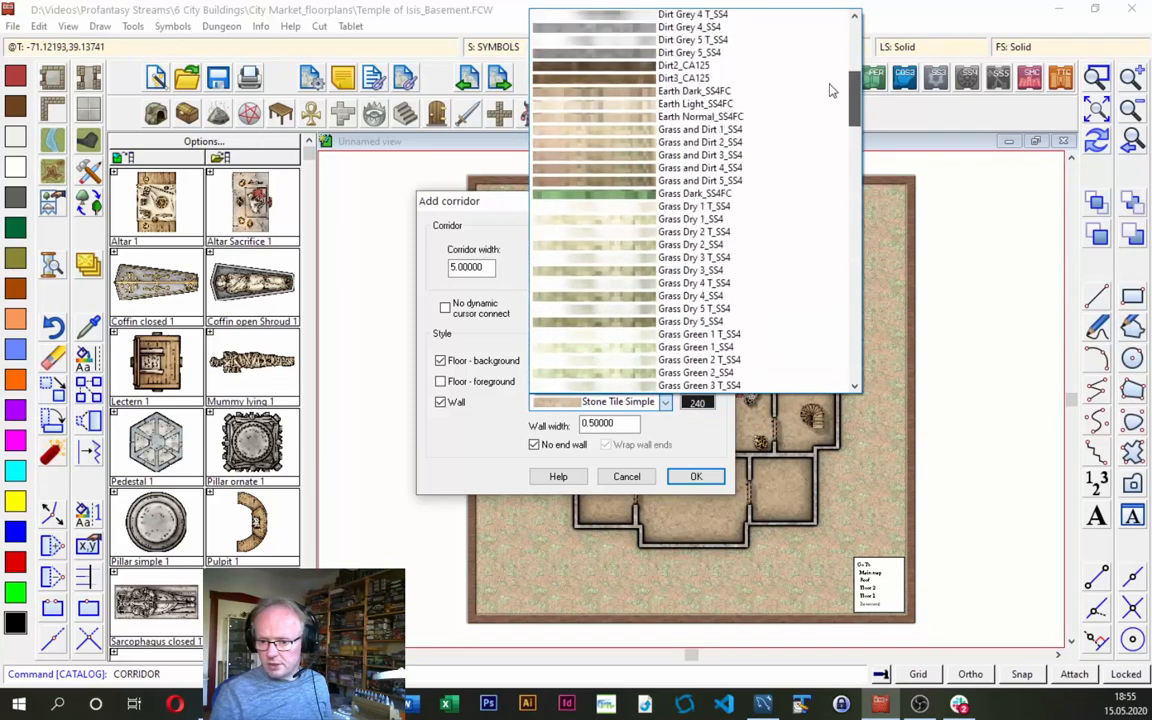
pyautogui.click(735, 91)
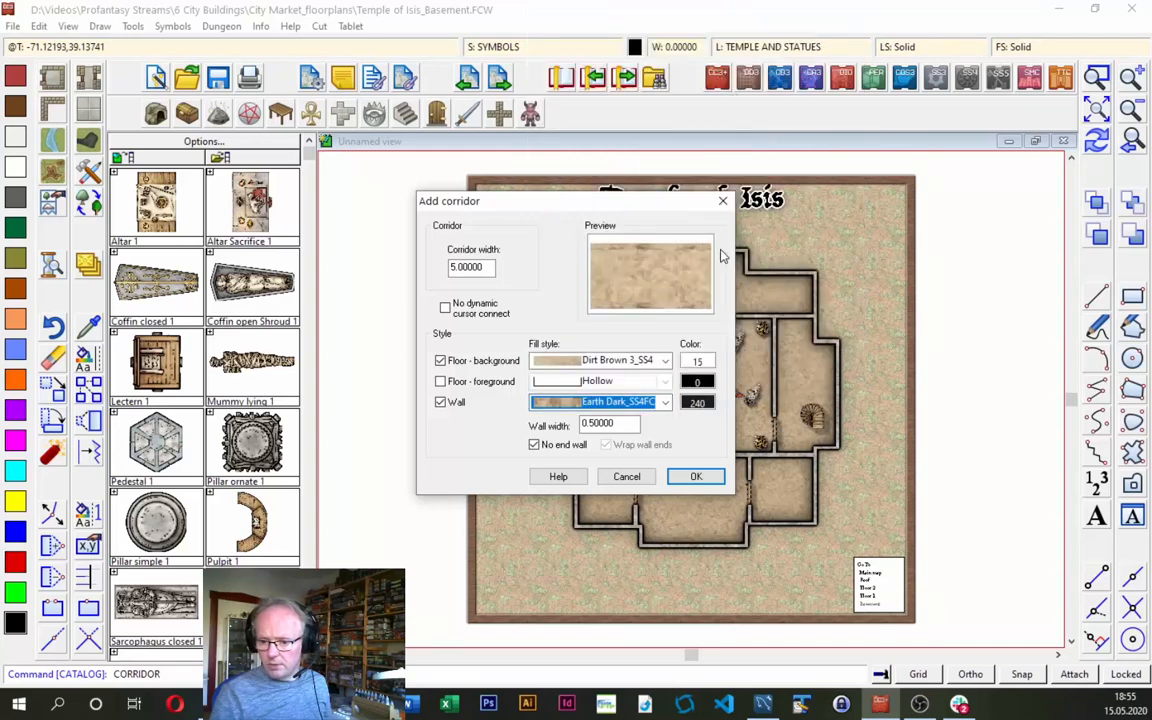
pyautogui.click(693, 477)
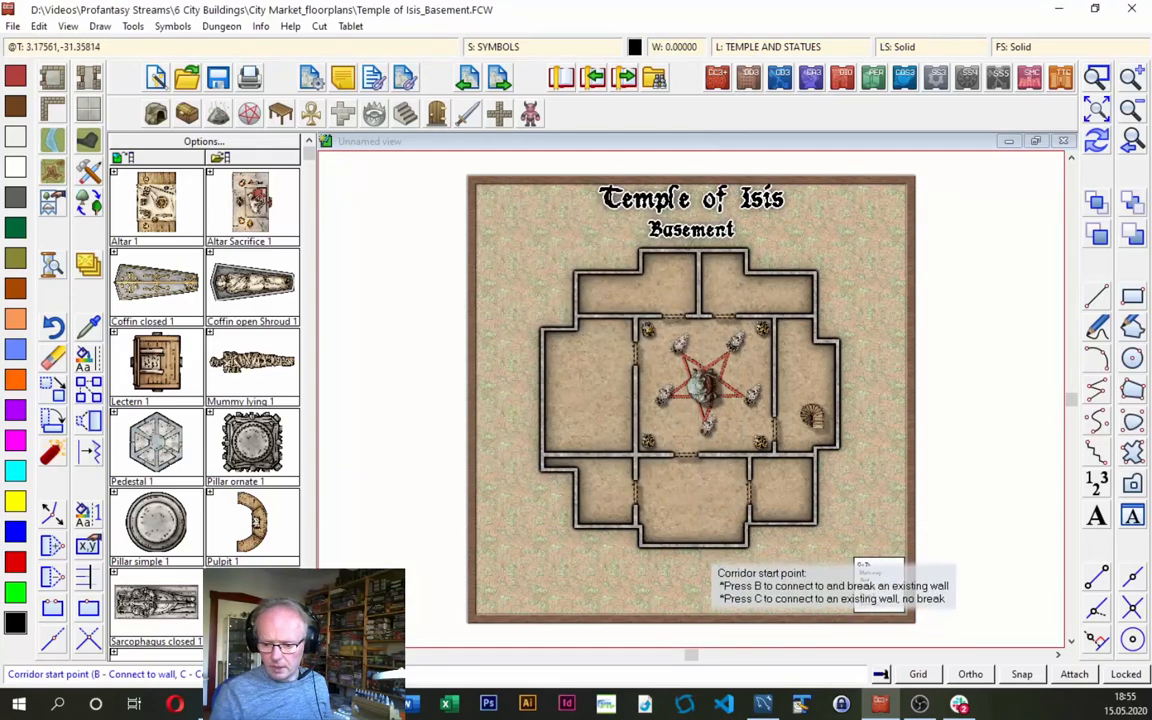
# Draw the corridor from the southernmost room straight down to the map border, breaking the room's outer wall where it connects.
pyautogui.click(665, 552)
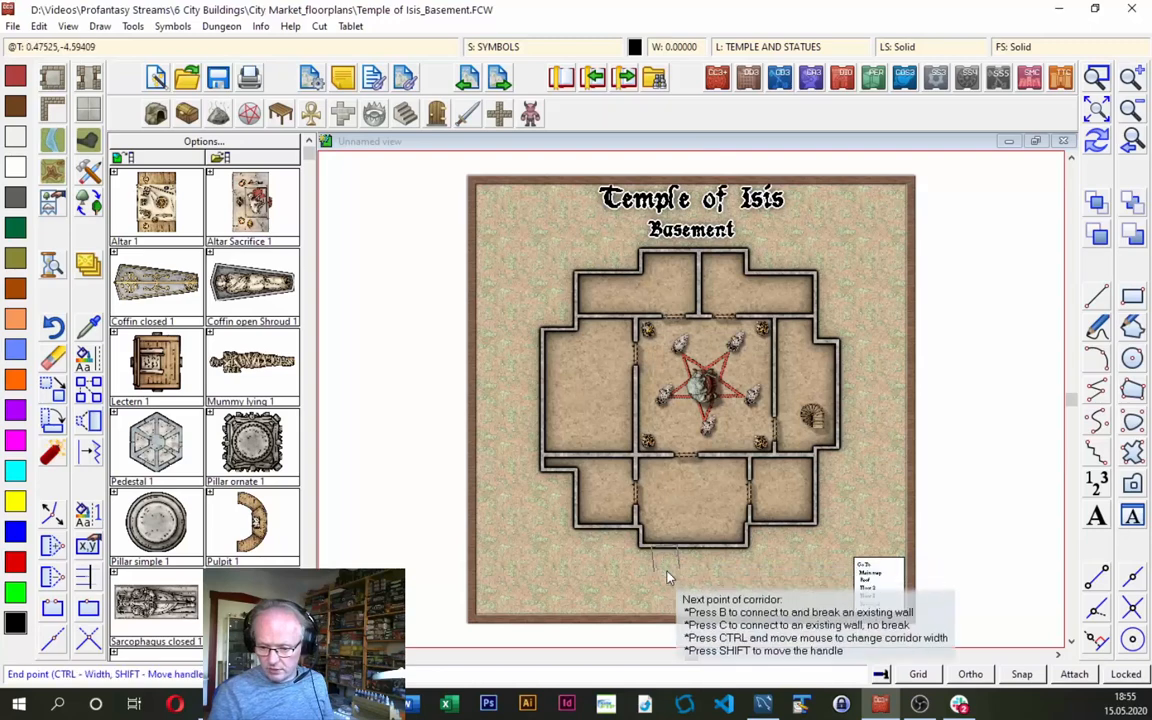
pyautogui.click(667, 627)
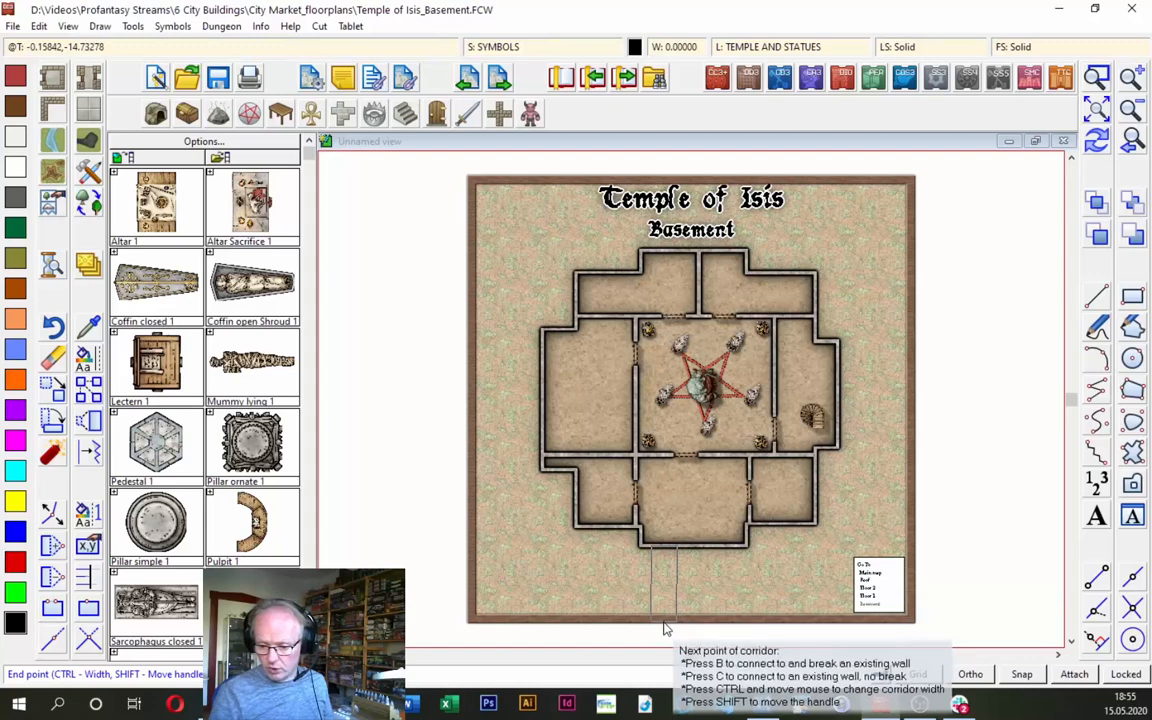
pyautogui.rightClick(787, 452)
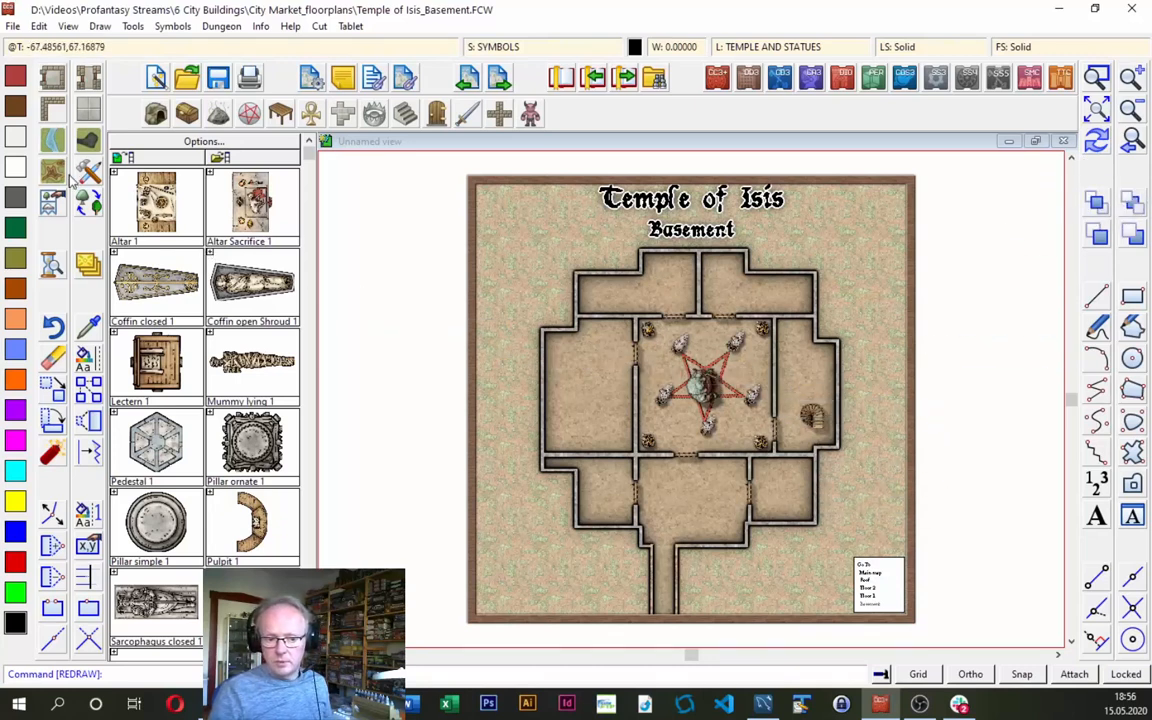
pyautogui.click(53, 112)
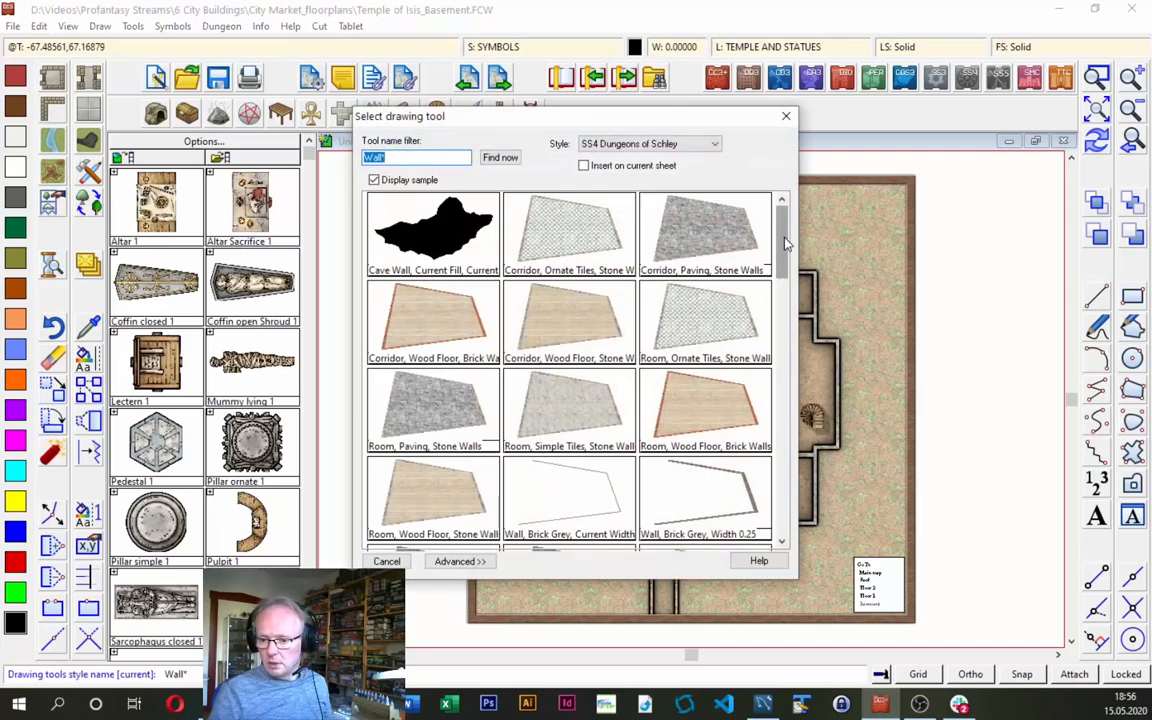
pyautogui.moveTo(785, 243); pyautogui.dragTo(809, 228)
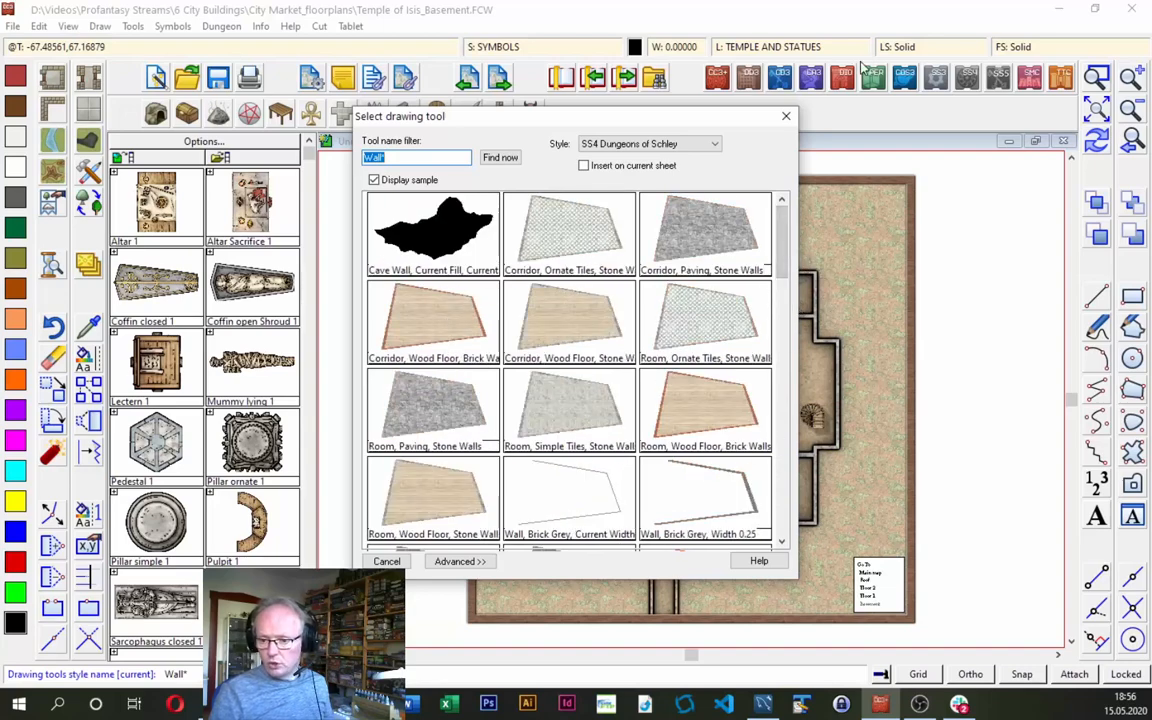
pyautogui.click(786, 116)
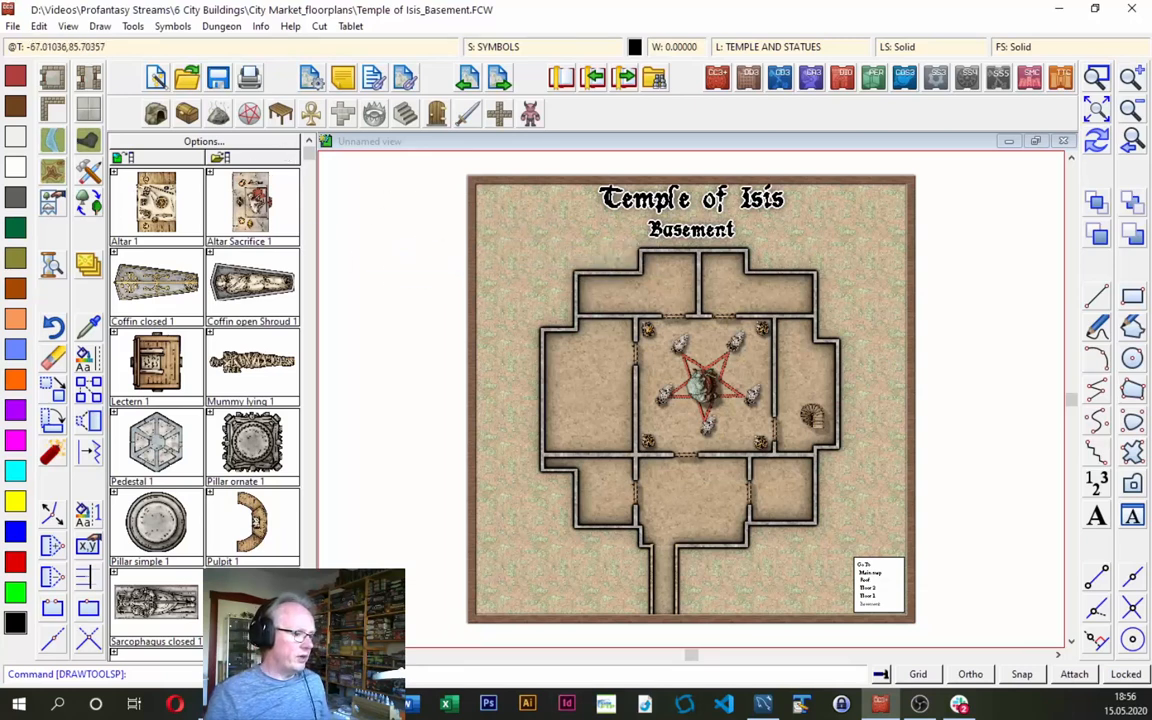
pyautogui.hotkey('alt', 'Tab')
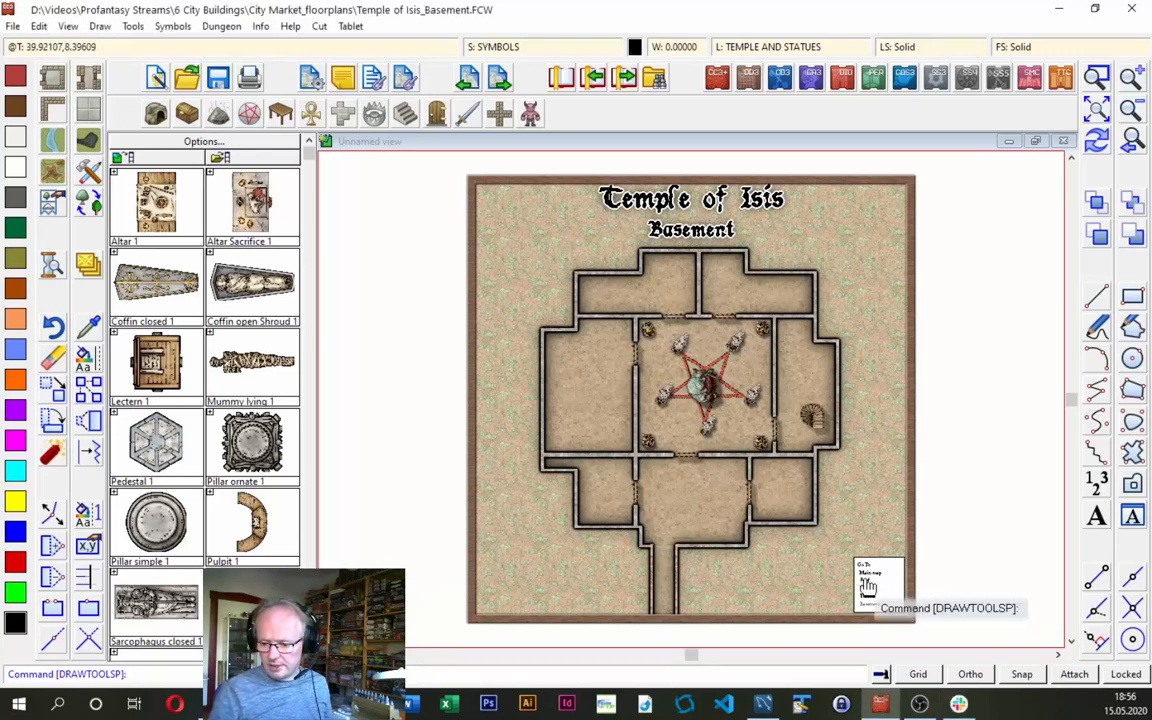
# Save the basement map, follow the navigation link to the Roof map and bring the whole map into view.
pyautogui.hotkey('ctrl', 'o')
pyautogui.click(538, 409)
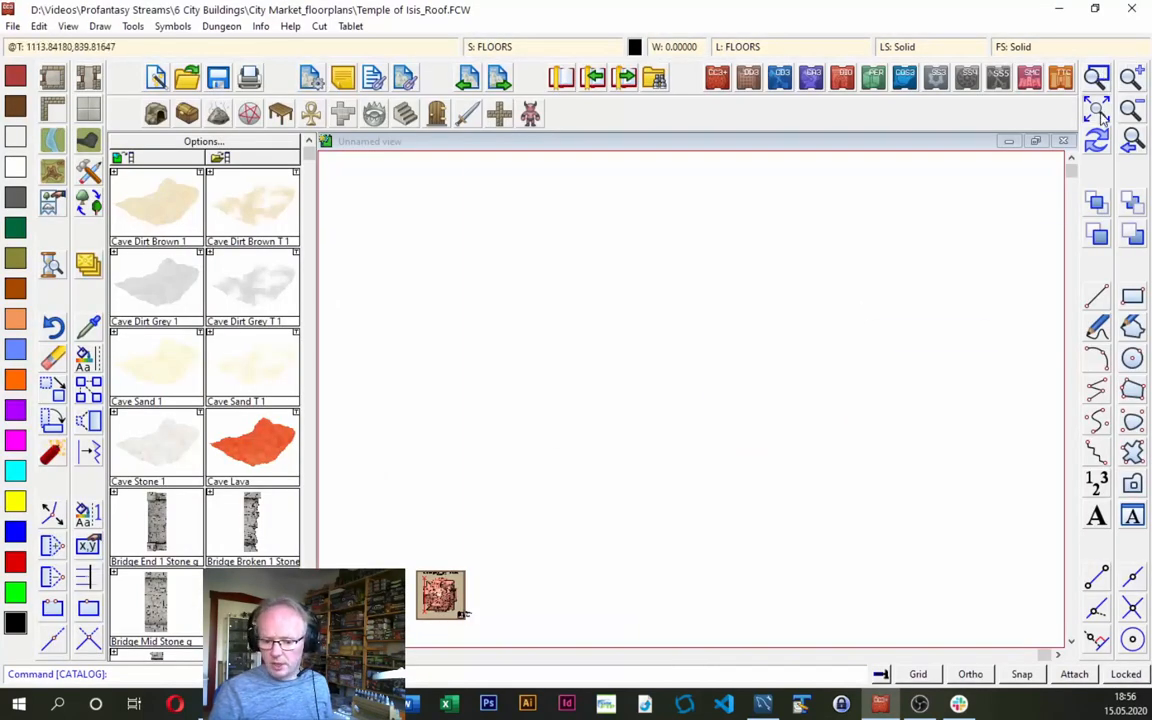
pyautogui.click(1101, 117)
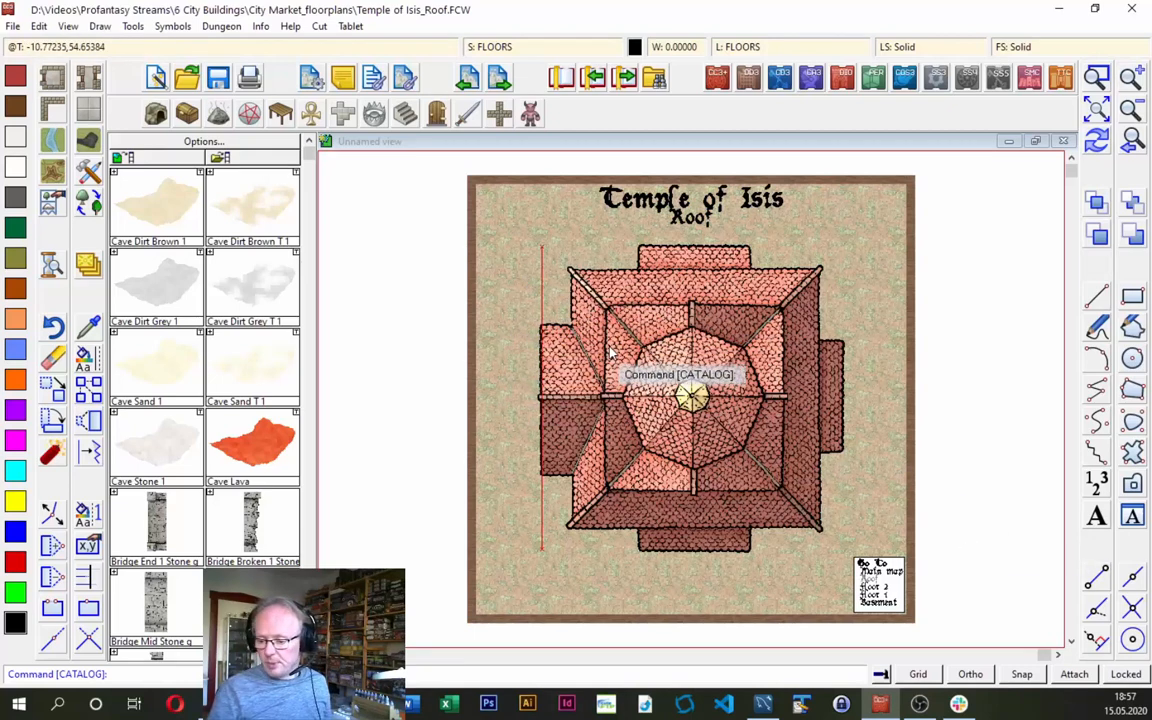
# Erase the stray vertical red line along the roof's west side, with group locking switched off only for the deletion.
pyautogui.click(1124, 675)
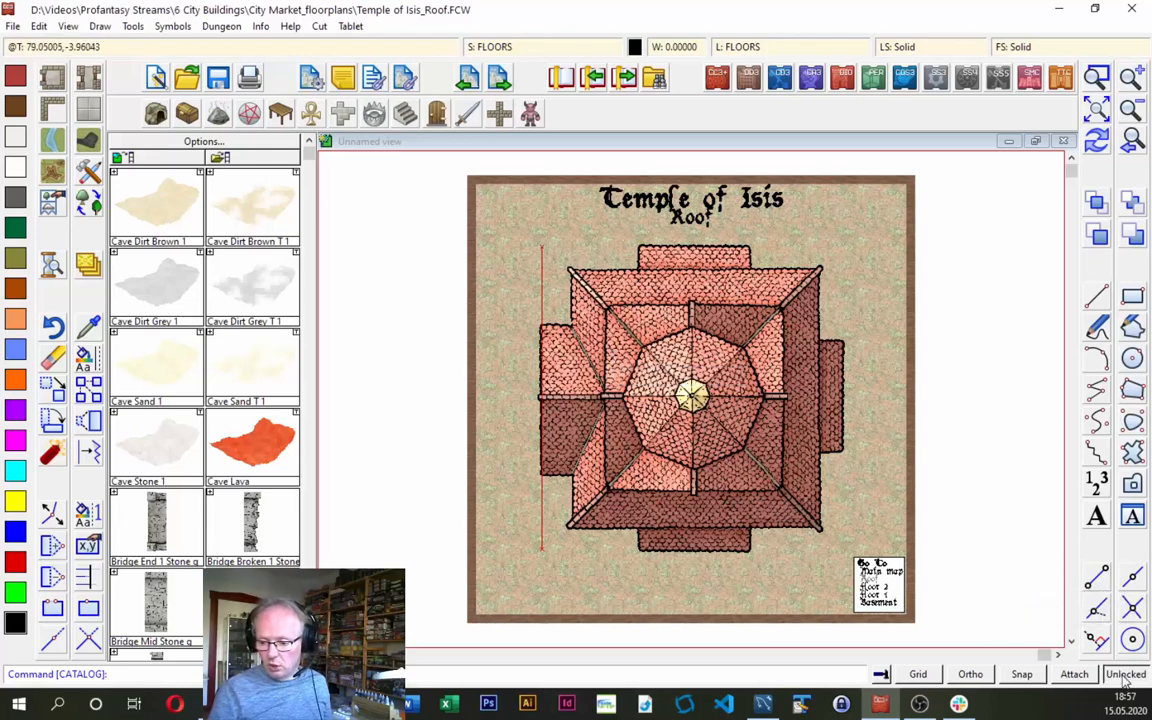
pyautogui.click(52, 355)
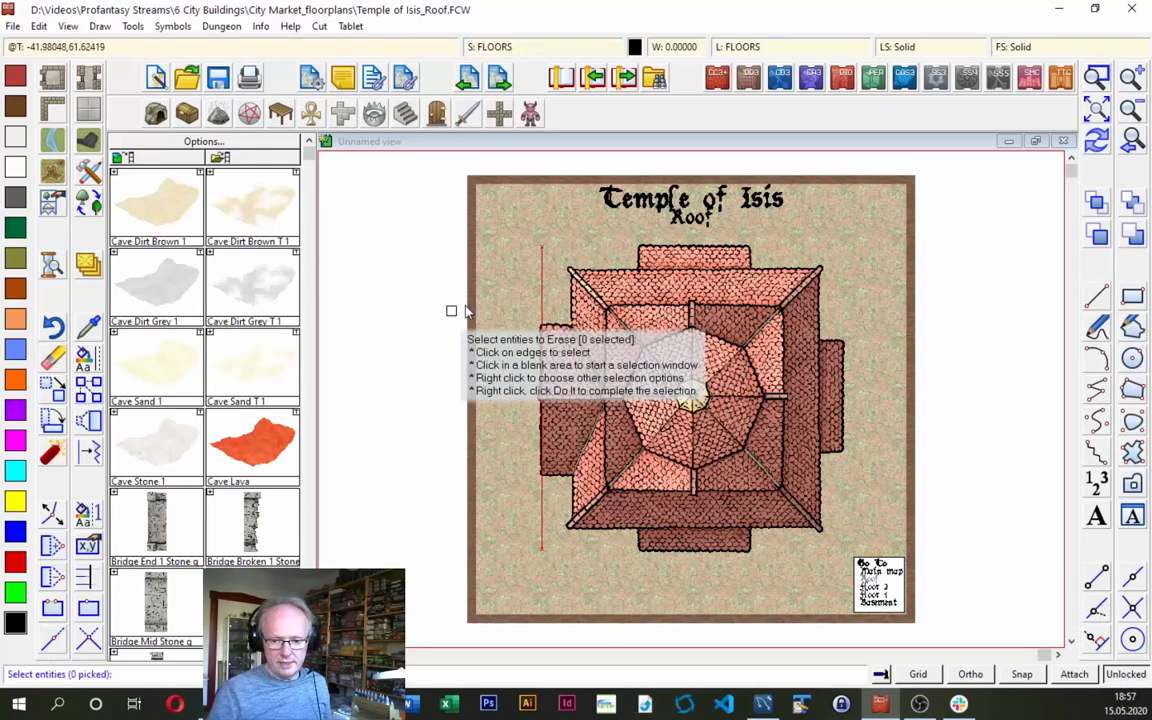
pyautogui.click(541, 284)
pyautogui.rightClick(507, 277)
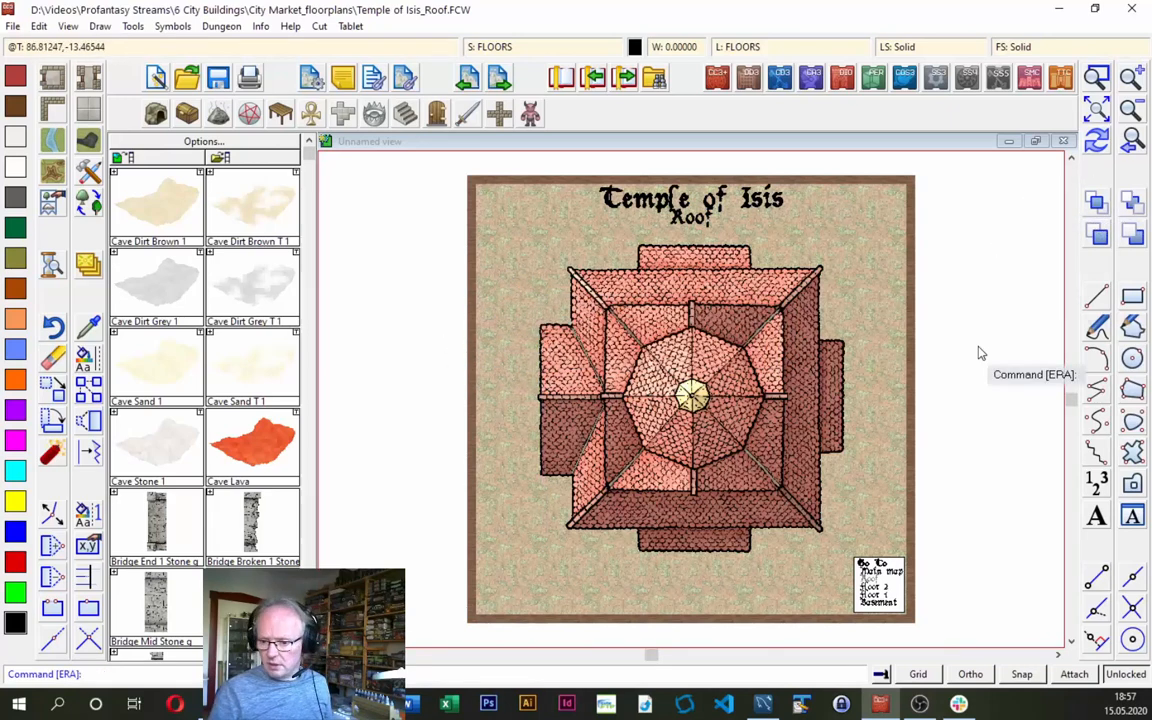
pyautogui.click(1116, 676)
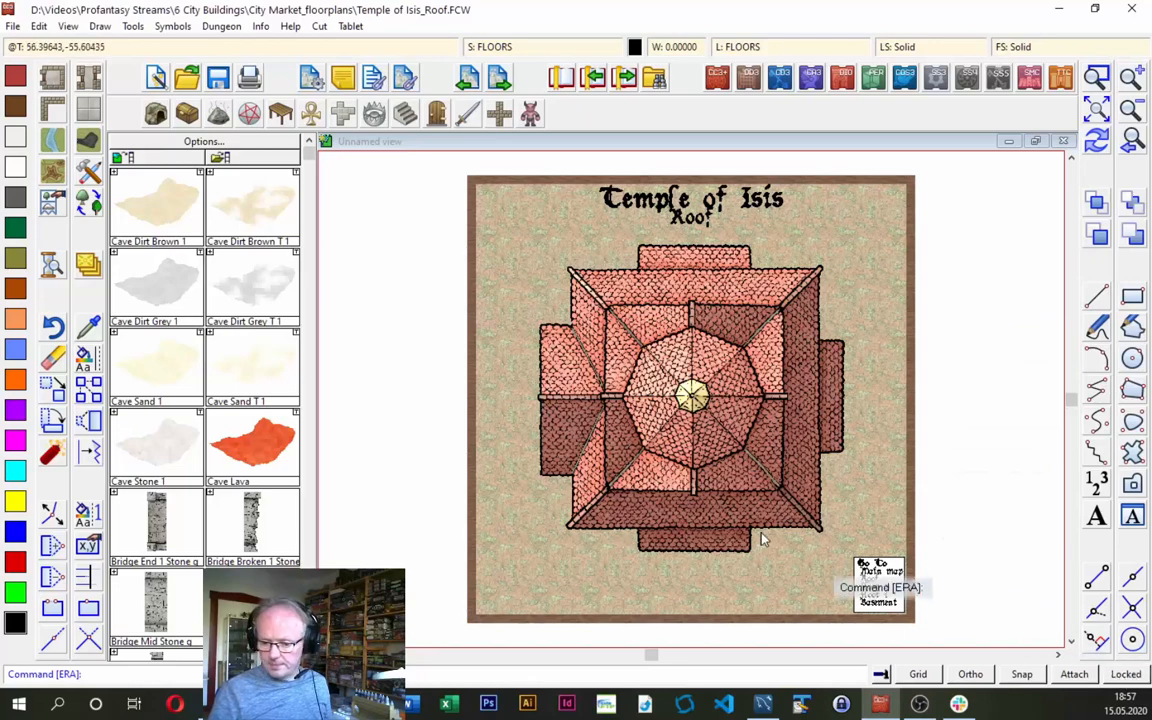
# Change the text properties of the Go To heading and all link labels in the navigation box, adding and applying the Adobe Caslon Pro font.
pyautogui.rightClick(97, 368)
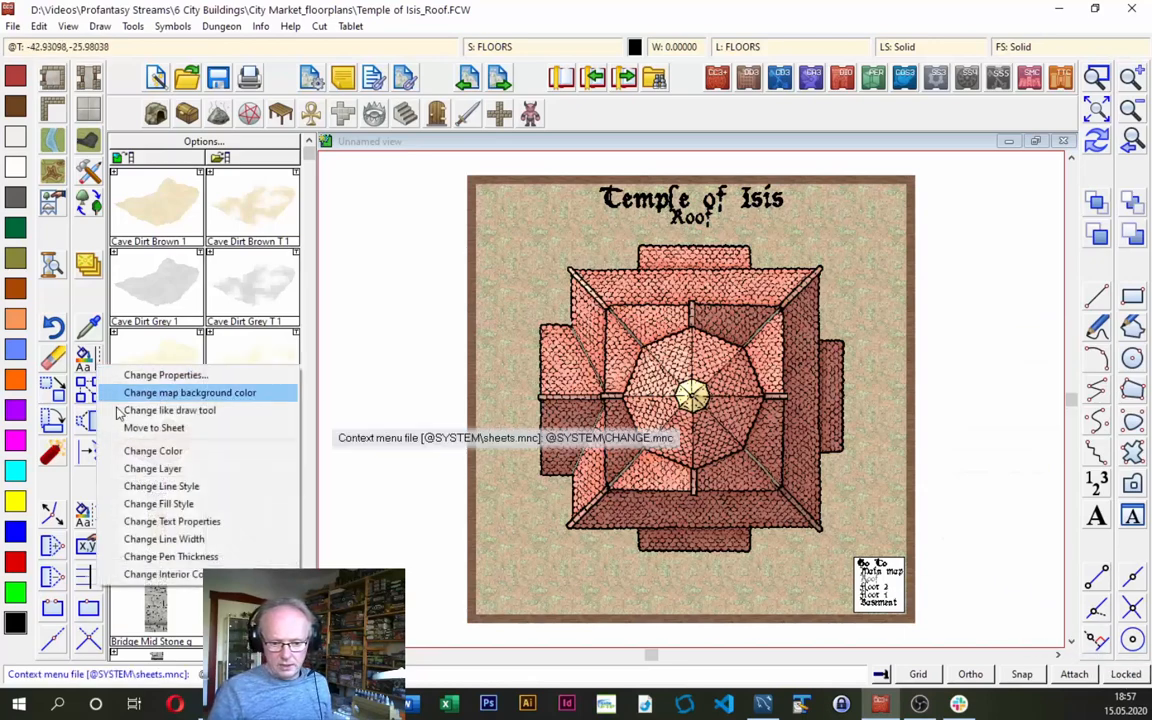
pyautogui.click(190, 519)
pyautogui.click(872, 567)
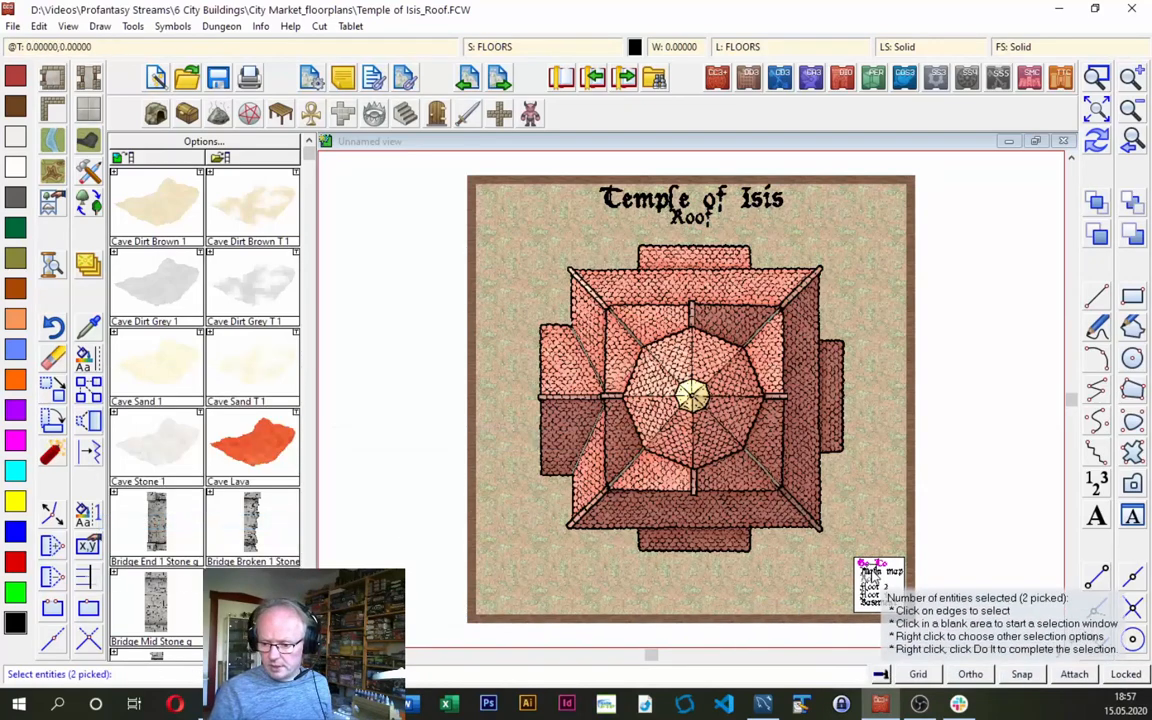
pyautogui.click(876, 575)
pyautogui.click(875, 582)
pyautogui.click(875, 589)
pyautogui.click(876, 598)
pyautogui.click(876, 603)
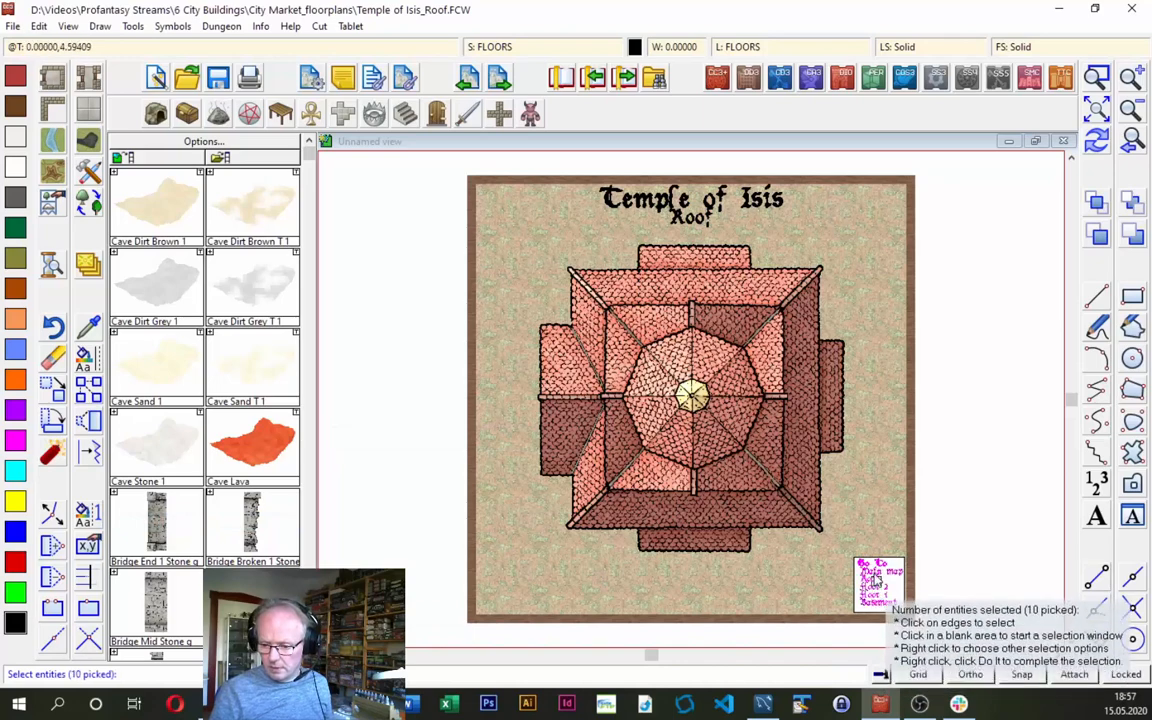
pyautogui.rightClick(869, 411)
pyautogui.click(858, 412)
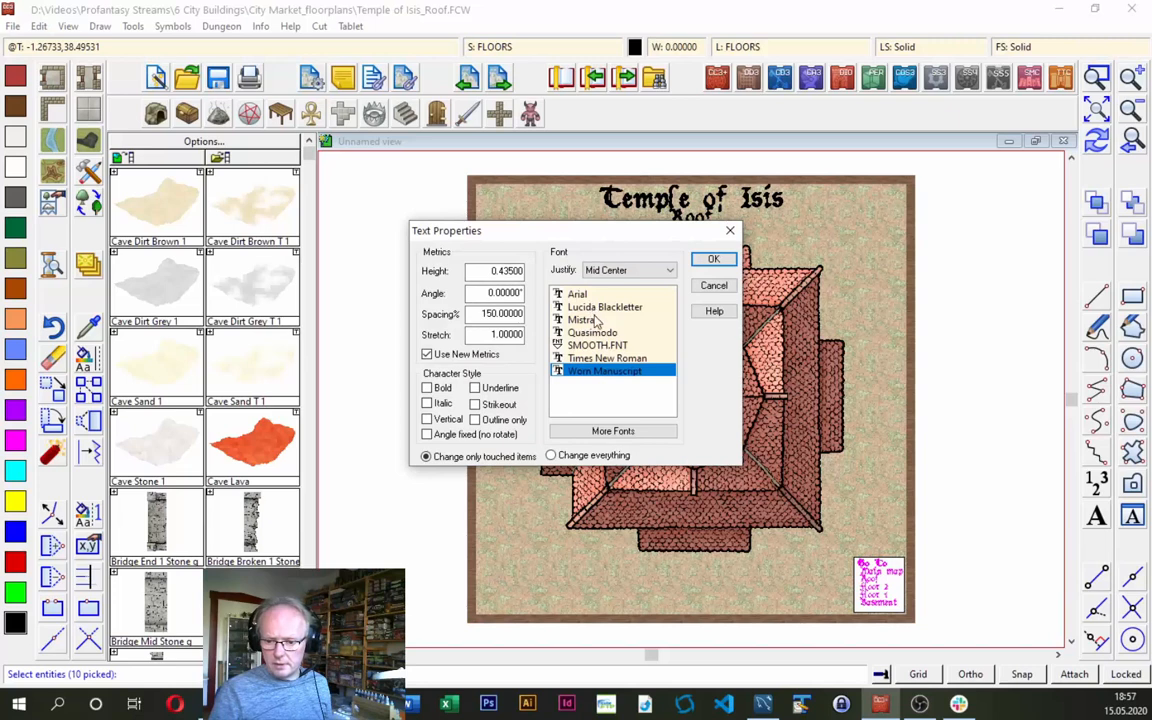
pyautogui.click(587, 436)
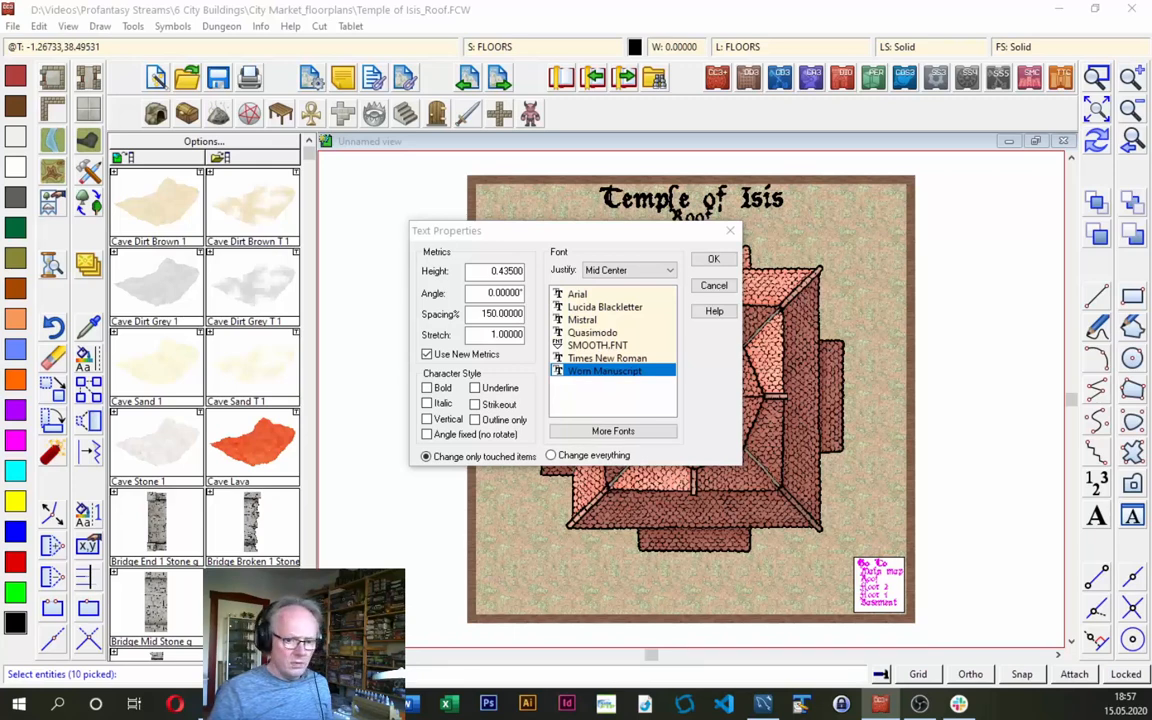
pyautogui.scroll(5, 268, 355)
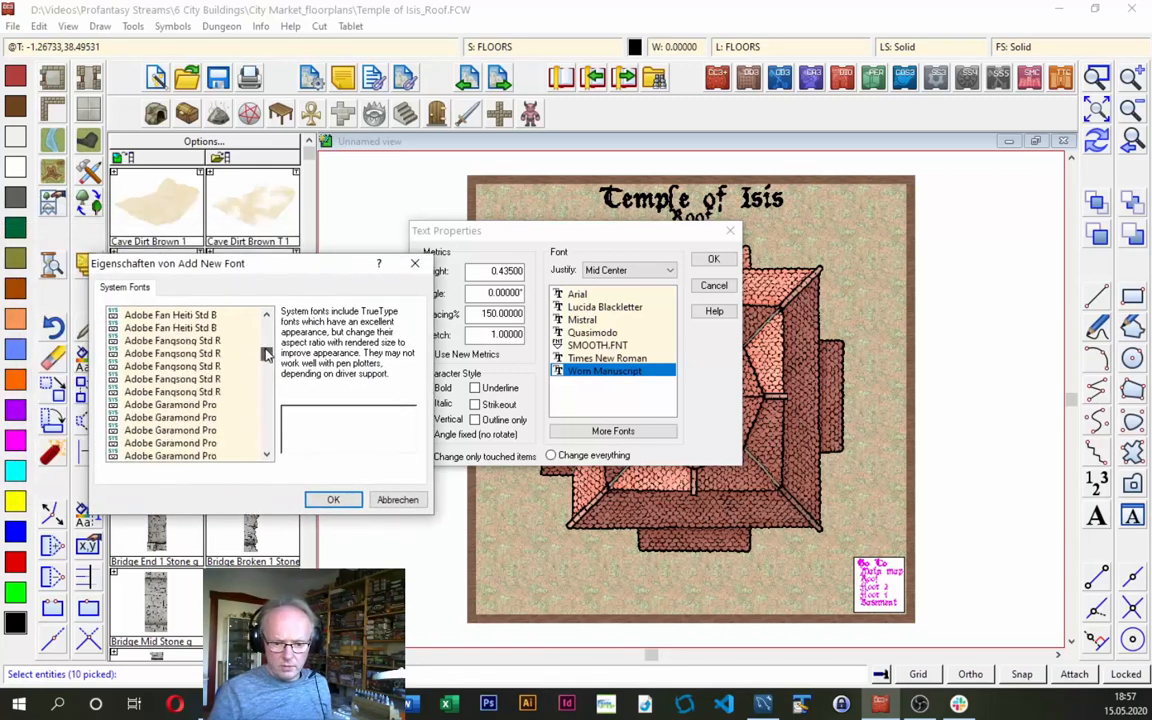
pyautogui.scroll(3, 268, 350)
pyautogui.click(196, 316)
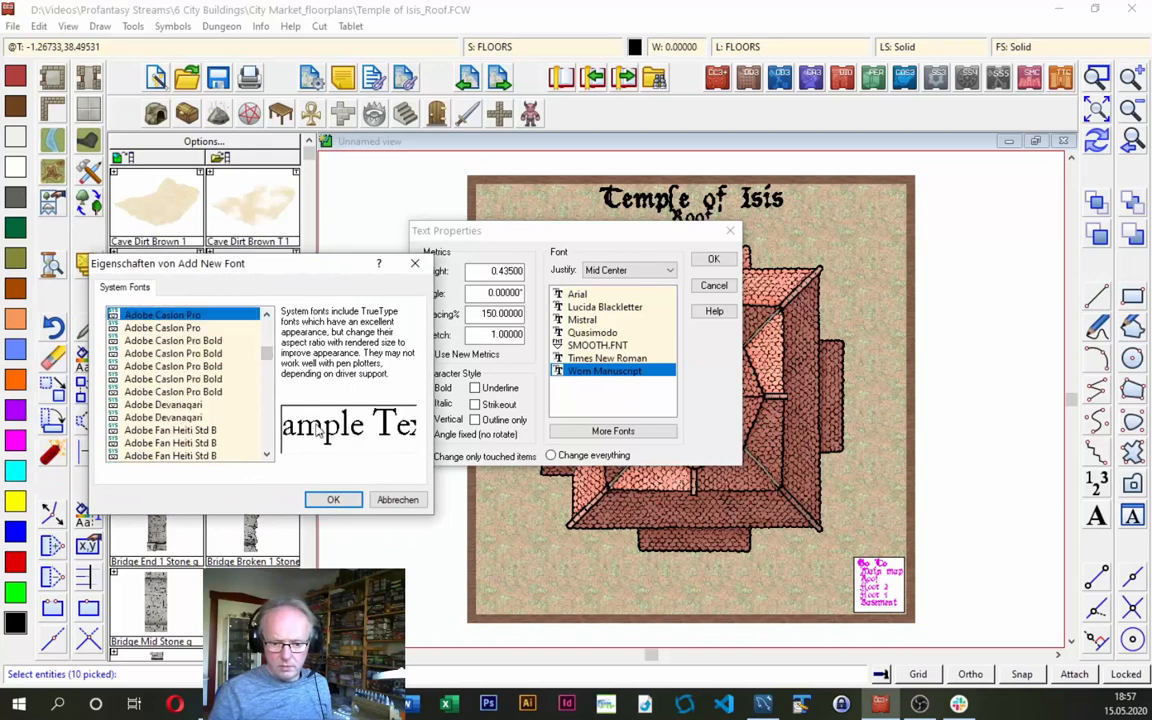
pyautogui.click(333, 499)
pyautogui.click(493, 271)
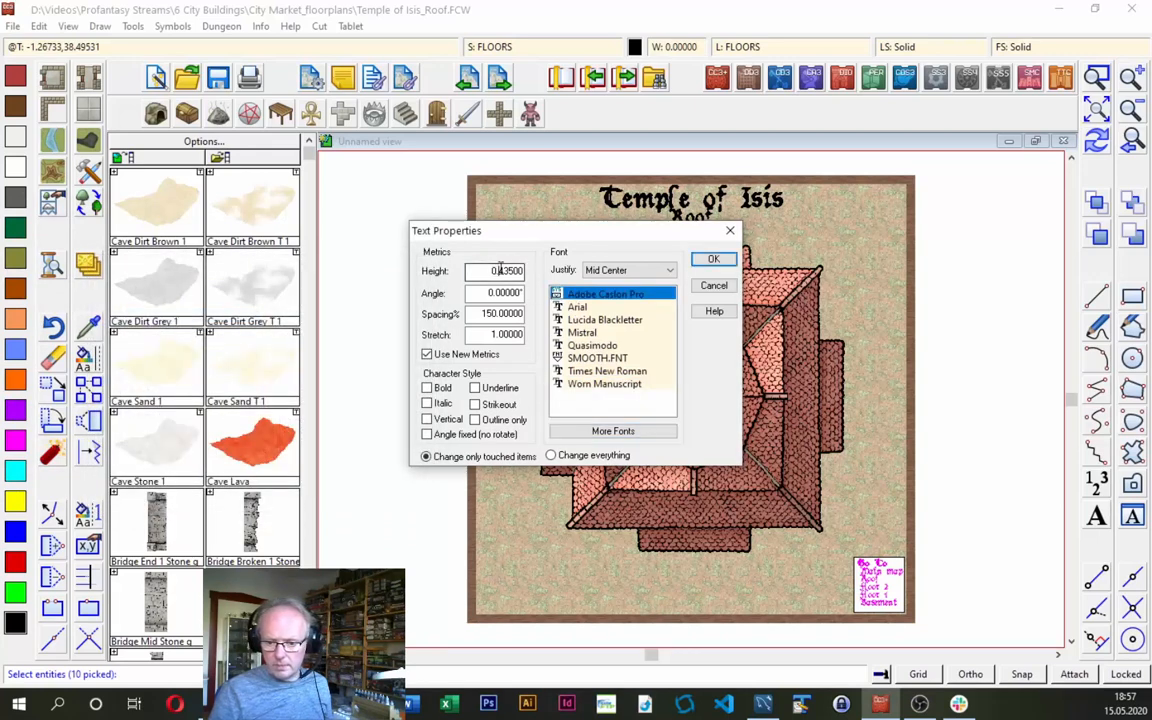
pyautogui.click(708, 259)
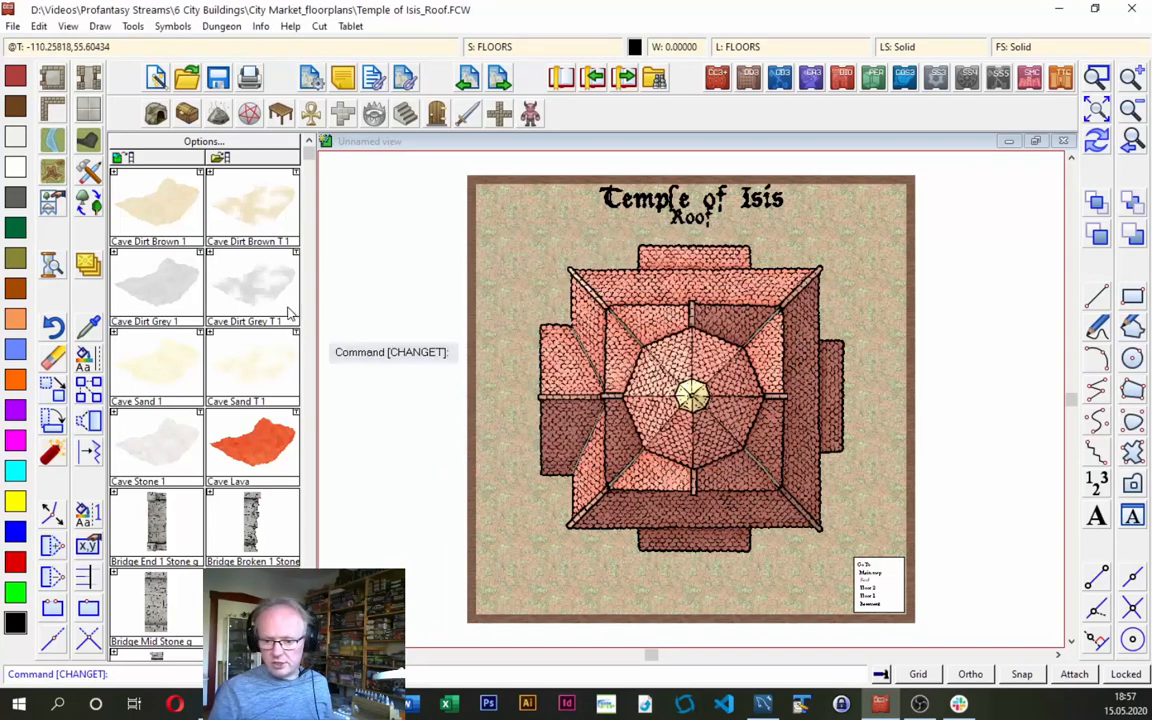
# Move the Roof subtitle slightly down, away from the Temple of Isis title, and redraw the map.
pyautogui.click(53, 389)
pyautogui.click(674, 228)
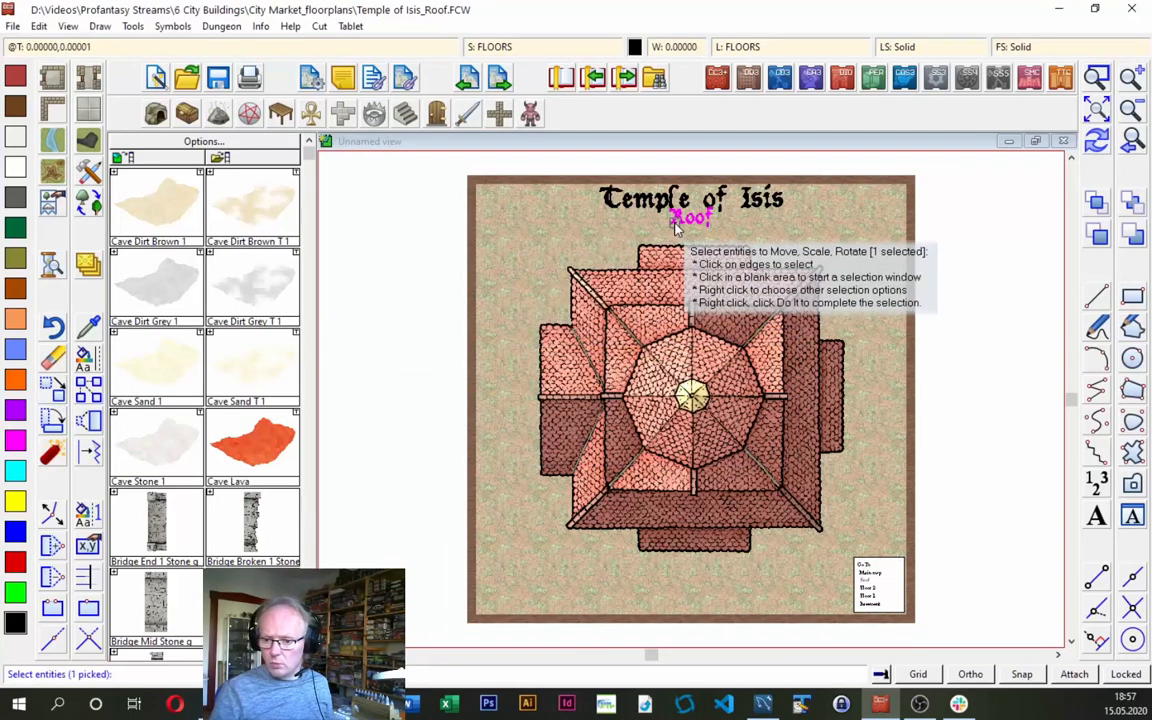
pyautogui.rightClick(680, 229)
pyautogui.click(678, 231)
pyautogui.click(683, 232)
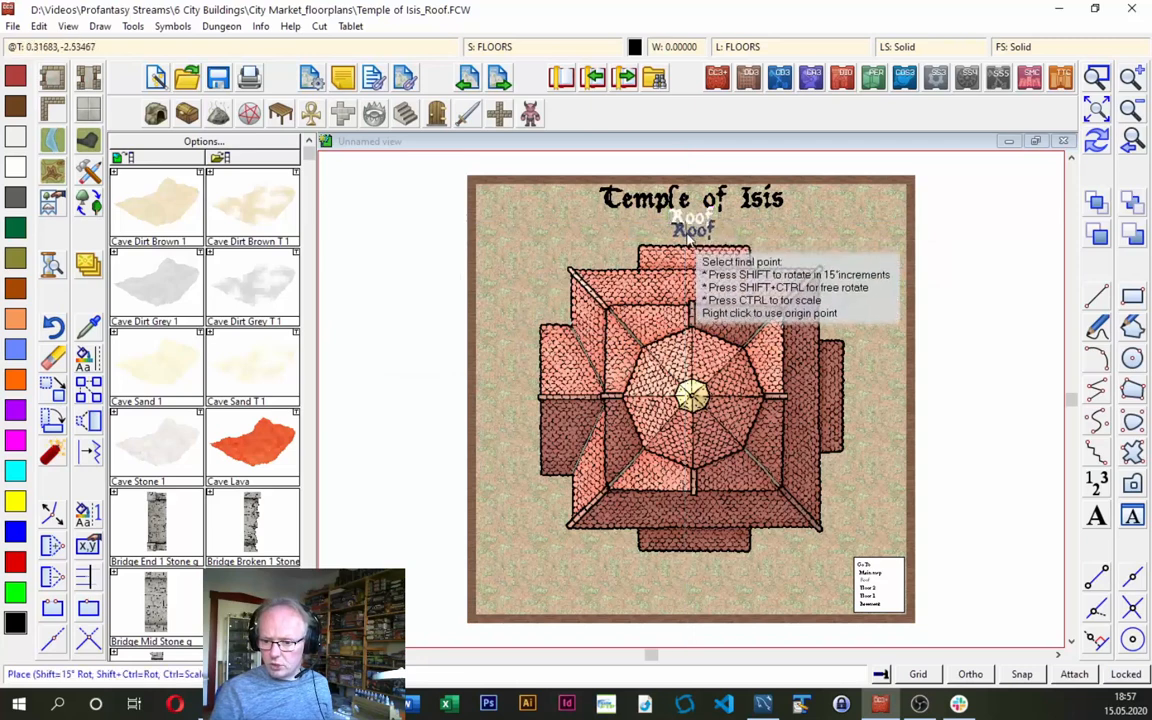
pyautogui.click(687, 230)
pyautogui.click(1097, 139)
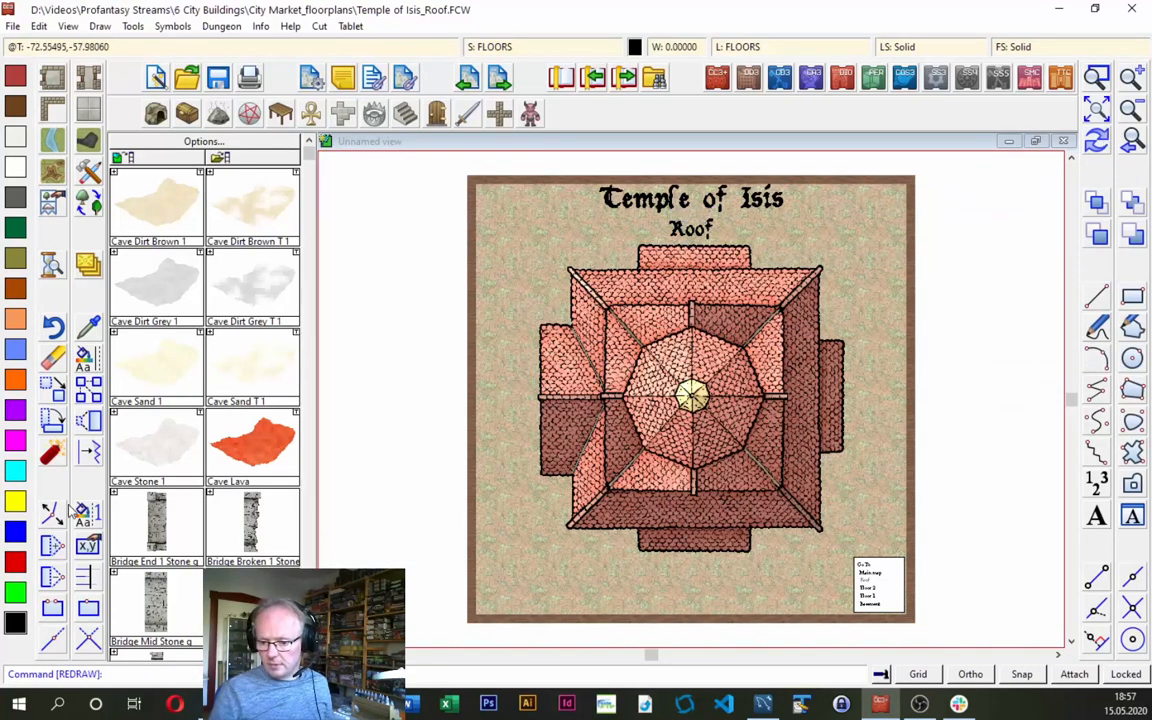
# Save the roof map, follow the link to the Floor 1 map and activate its sheet effects.
pyautogui.click(869, 597)
pyautogui.click(537, 406)
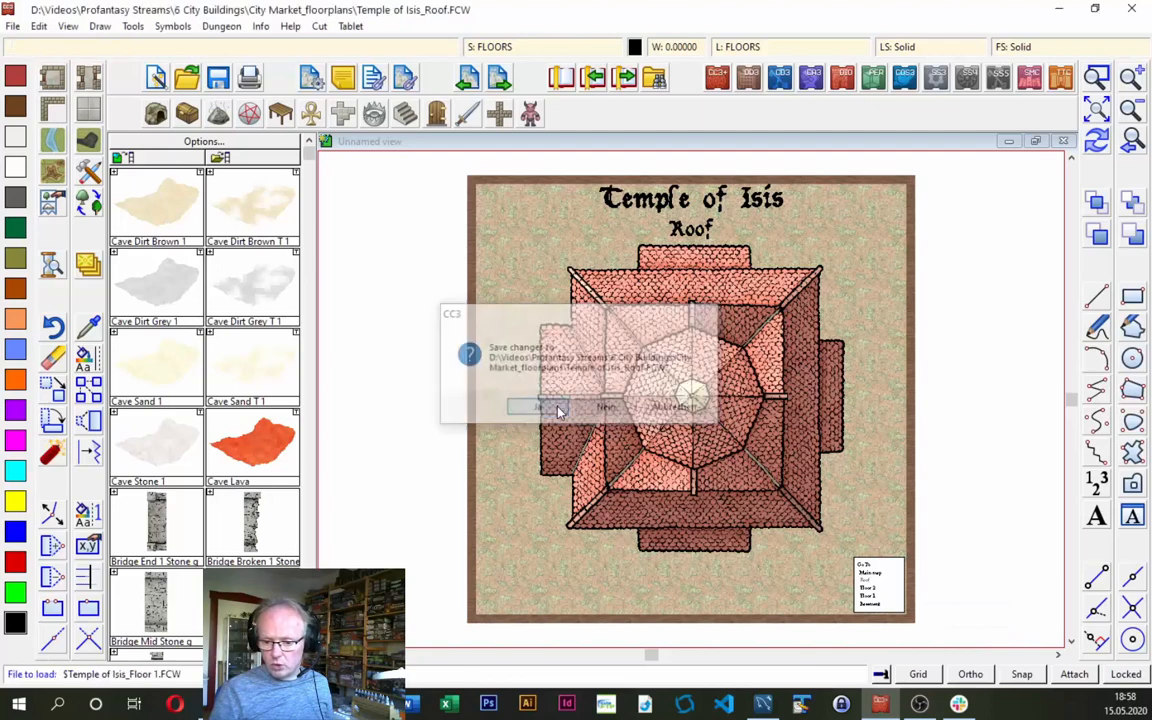
pyautogui.click(515, 48)
pyautogui.click(627, 175)
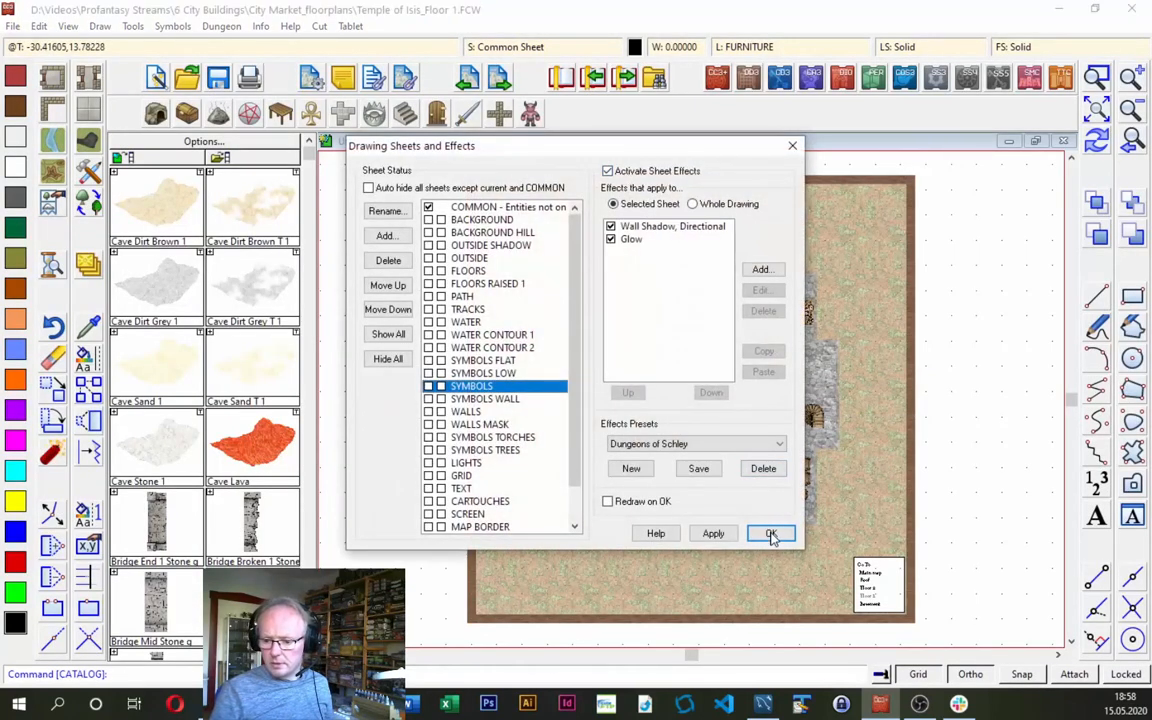
pyautogui.click(771, 535)
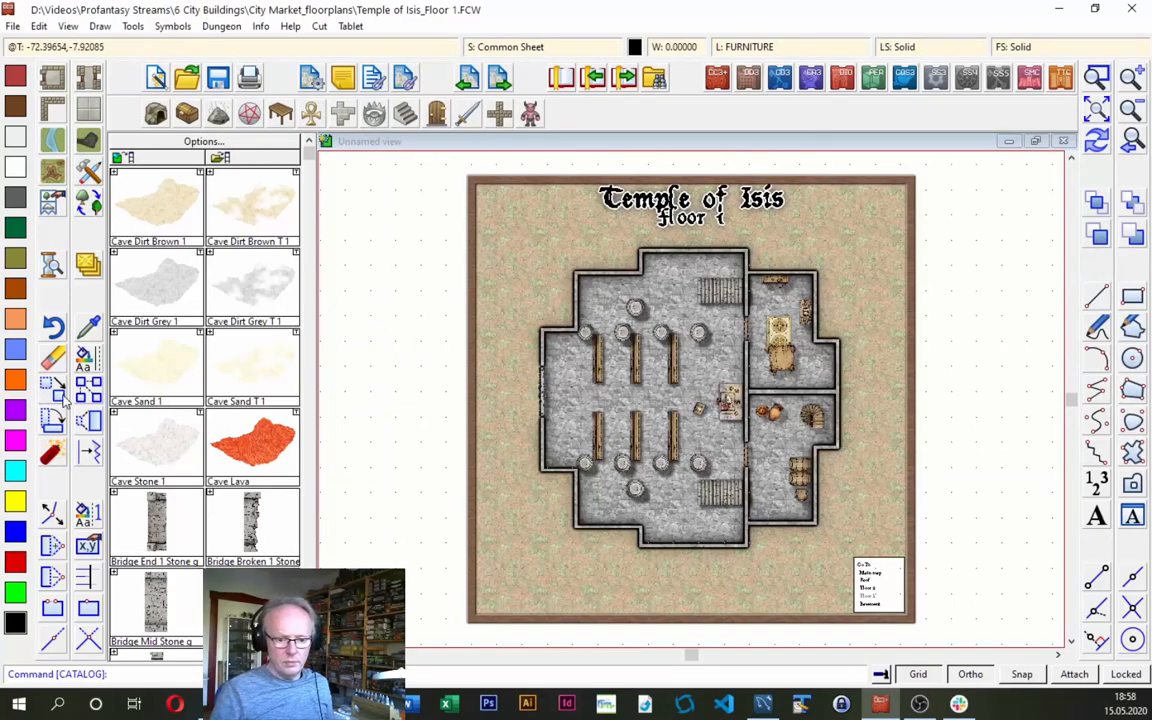
# Move the Floor 1 subtitle straight down a little below the Temple of Isis title and redraw the map.
pyautogui.click(57, 393)
pyautogui.click(686, 218)
pyautogui.rightClick(684, 222)
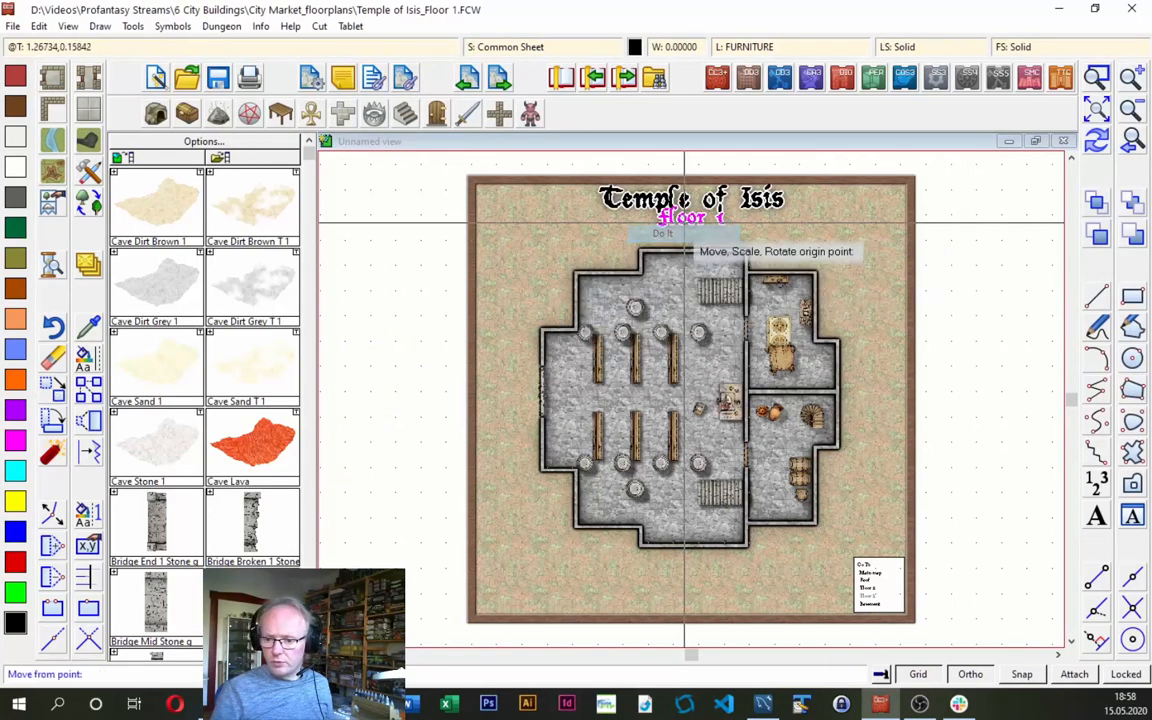
pyautogui.click(684, 222)
pyautogui.click(685, 233)
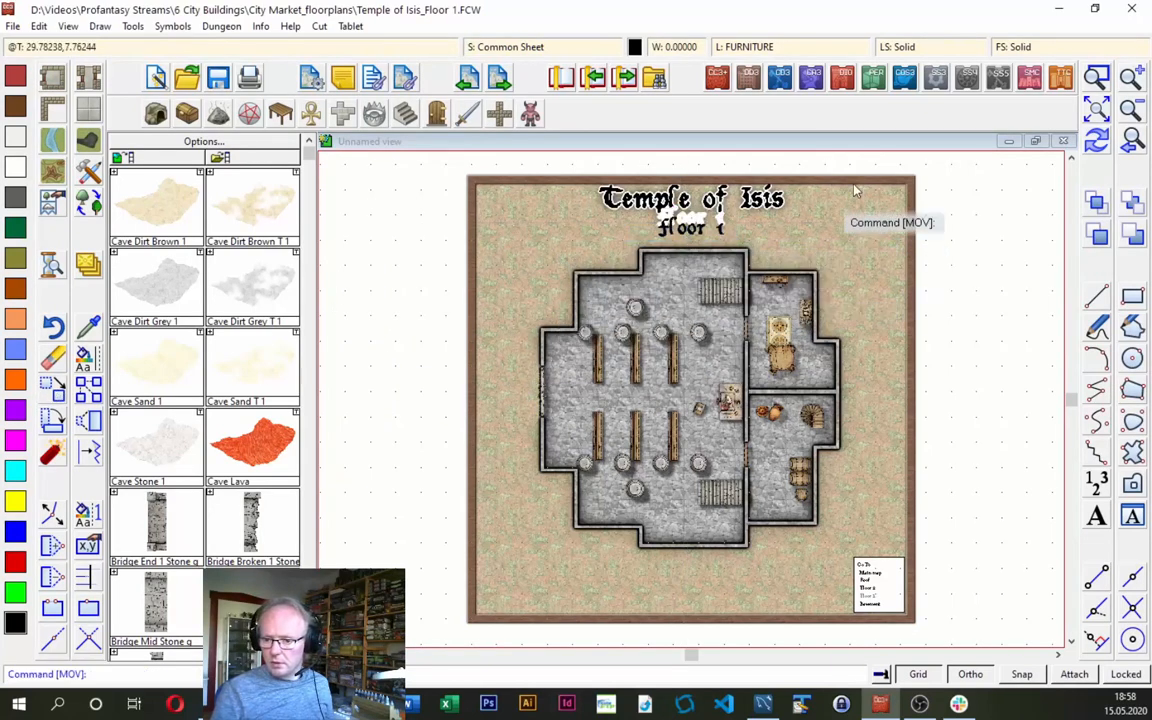
pyautogui.click(1092, 138)
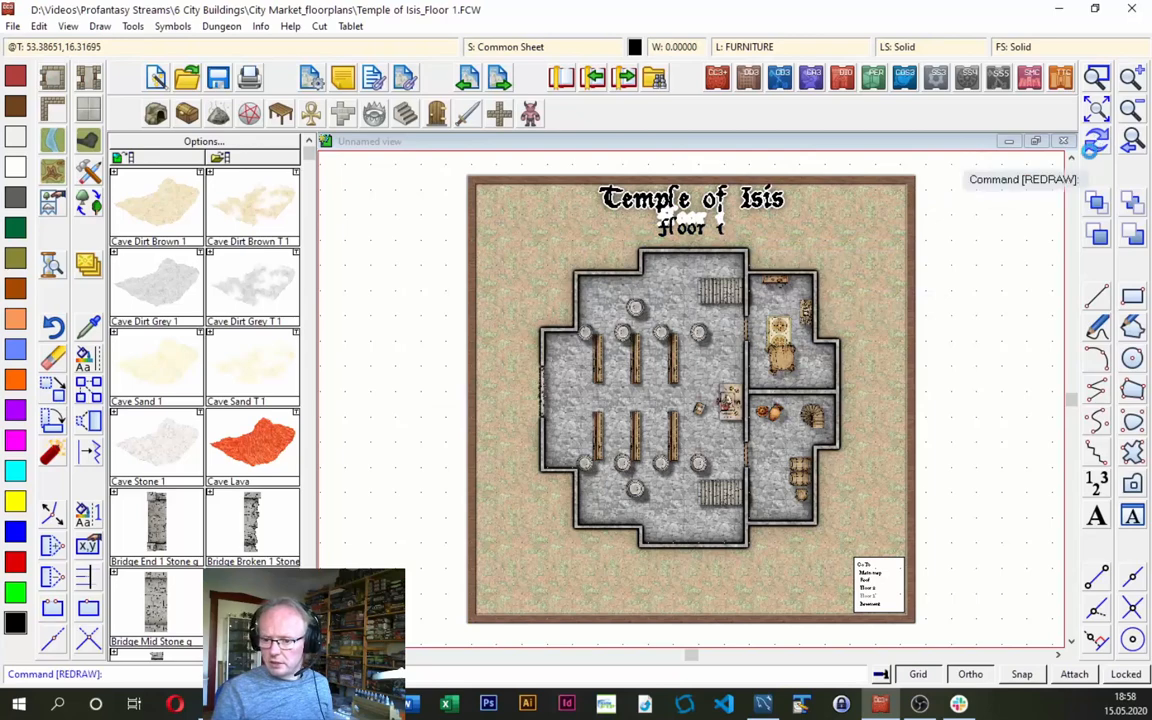
# Save the Floor 1 map and return to the Roof map through the navigation box.
pyautogui.click(872, 572)
pyautogui.click(552, 408)
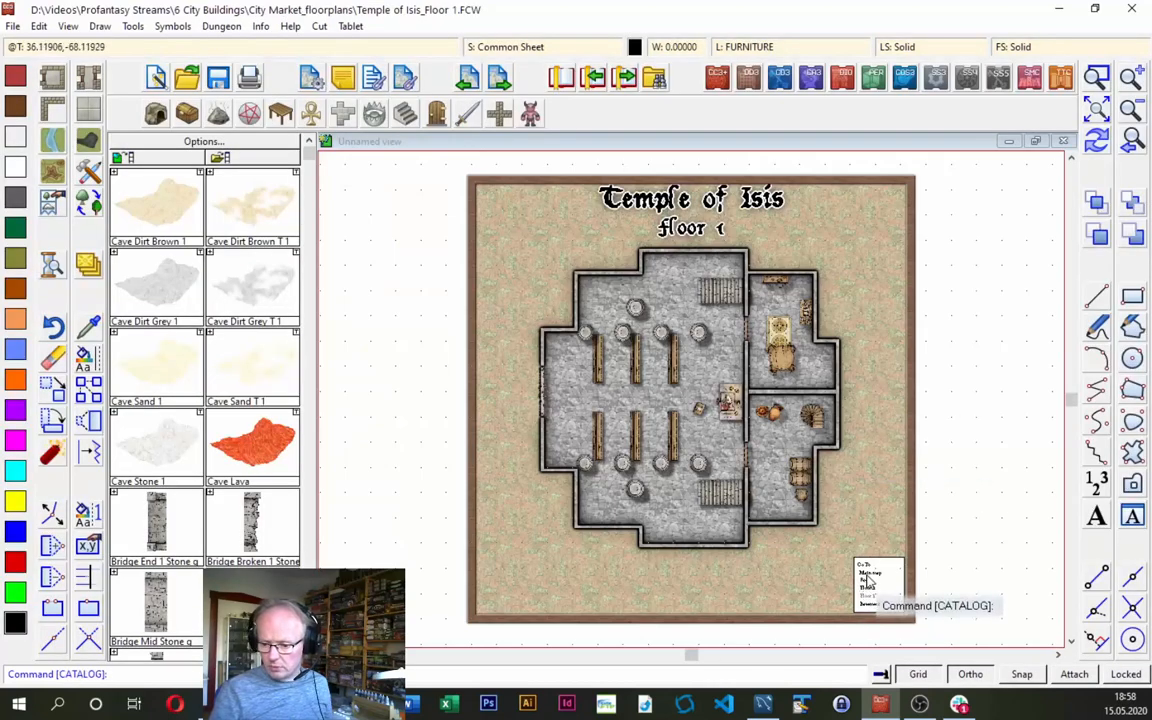
pyautogui.click(866, 585)
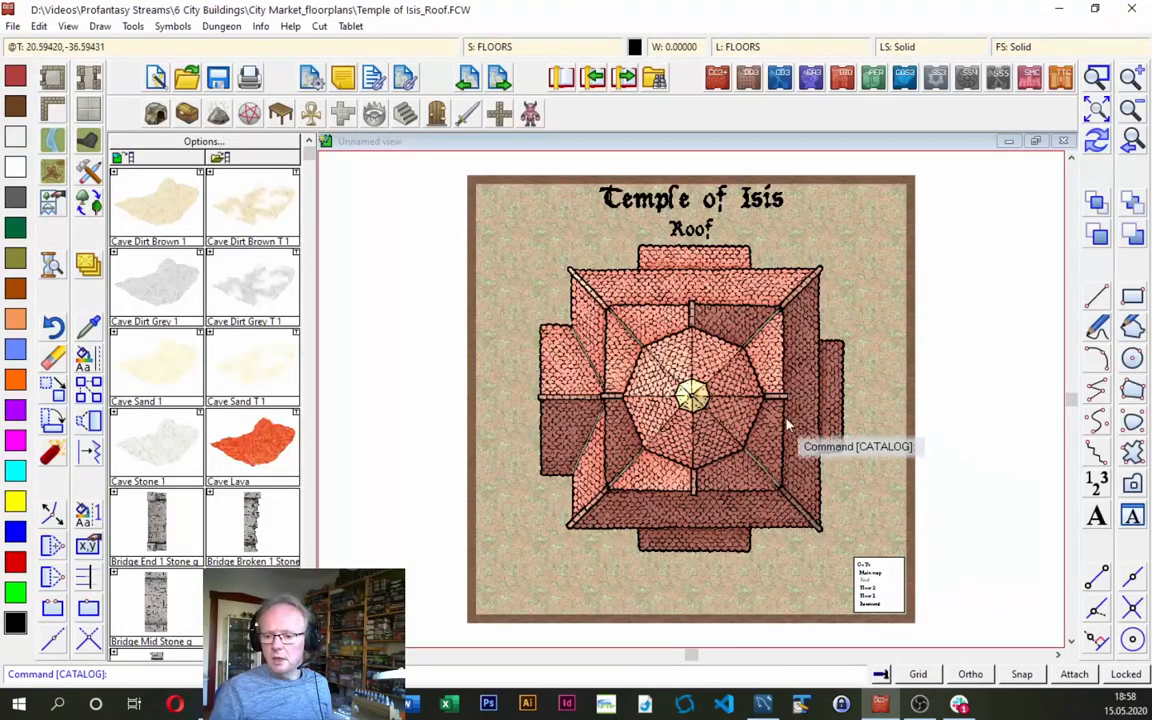
# List the properties of all entities in a window around the roof to check which sheet they are on.
pyautogui.click(260, 26)
pyautogui.click(282, 47)
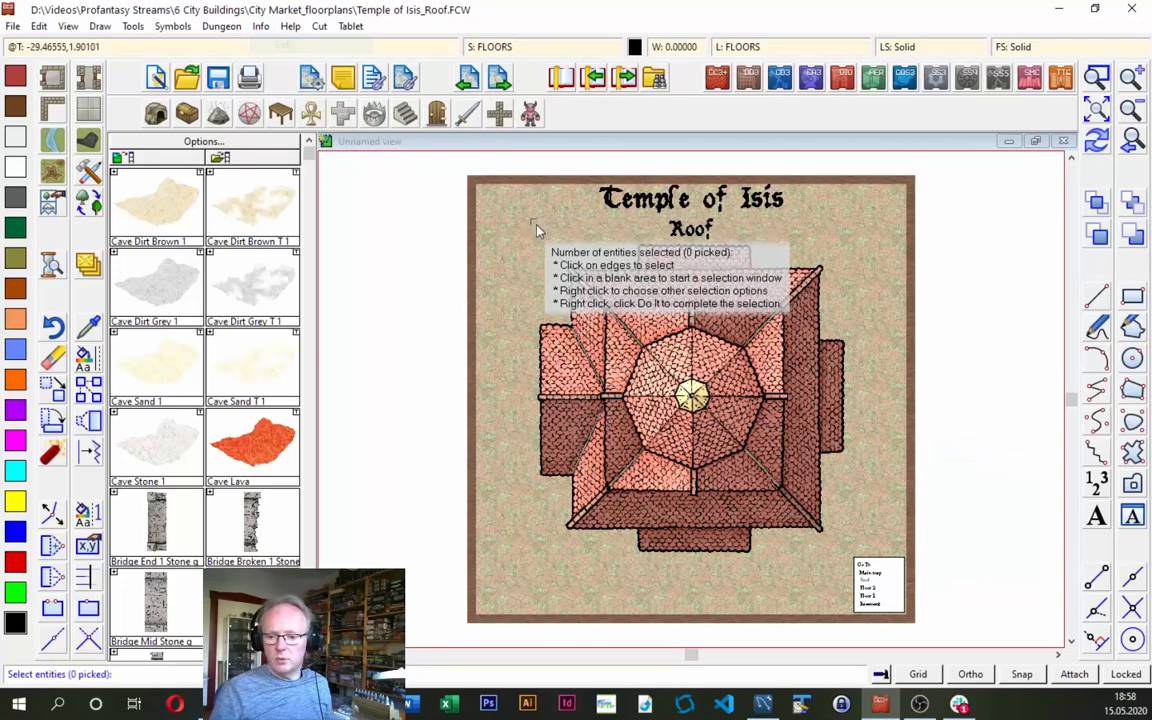
pyautogui.click(535, 241)
pyautogui.click(848, 555)
pyautogui.rightClick(618, 357)
pyautogui.click(676, 364)
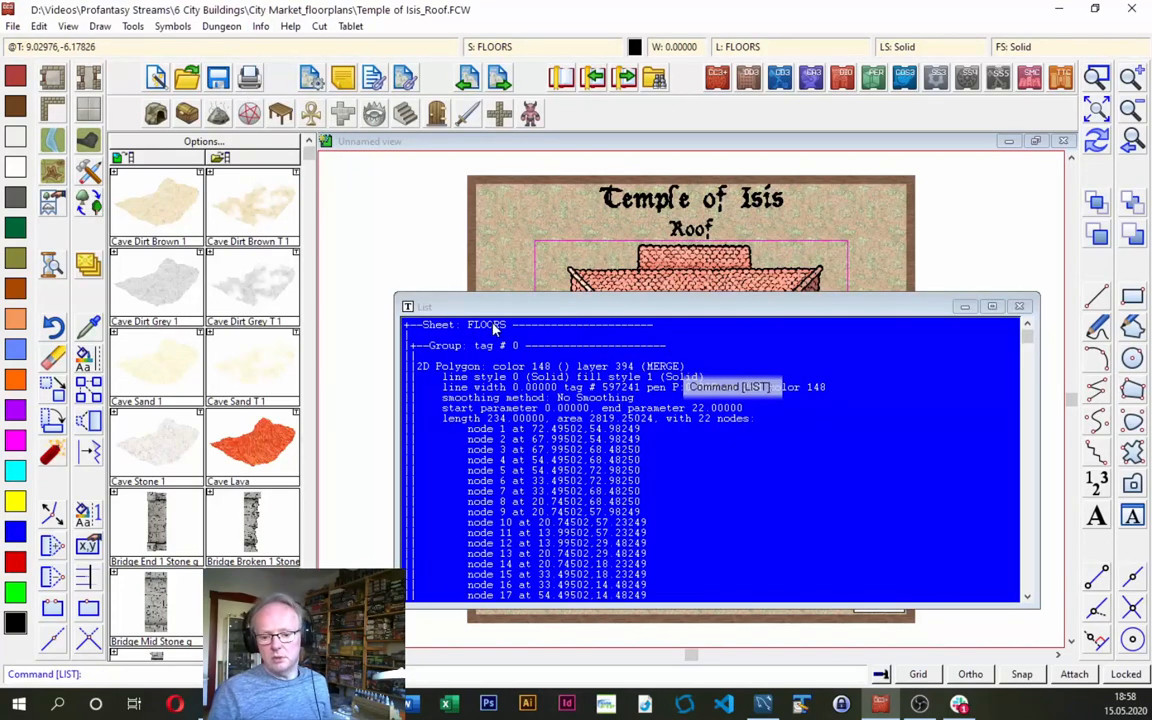
pyautogui.doubleClick(407, 306)
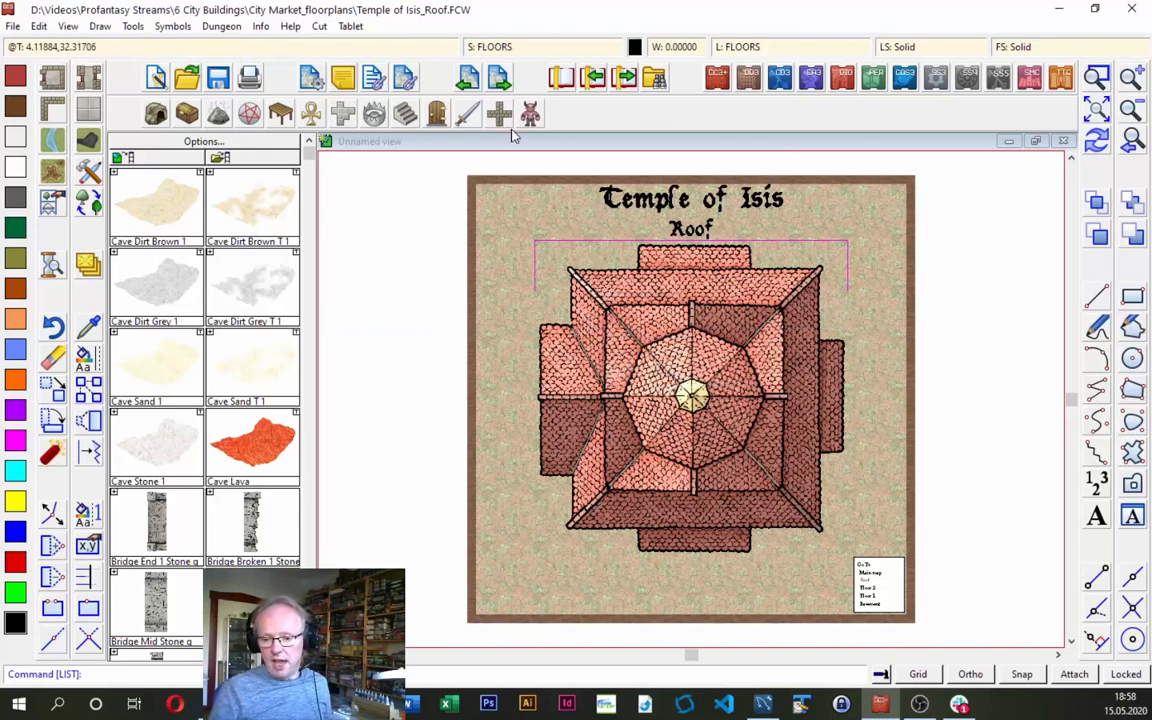
# Move the roof symbol from the FLOORS sheet to the SYMBOLS sheet and activate the sheet effects on the Roof map.
pyautogui.rightClick(93, 268)
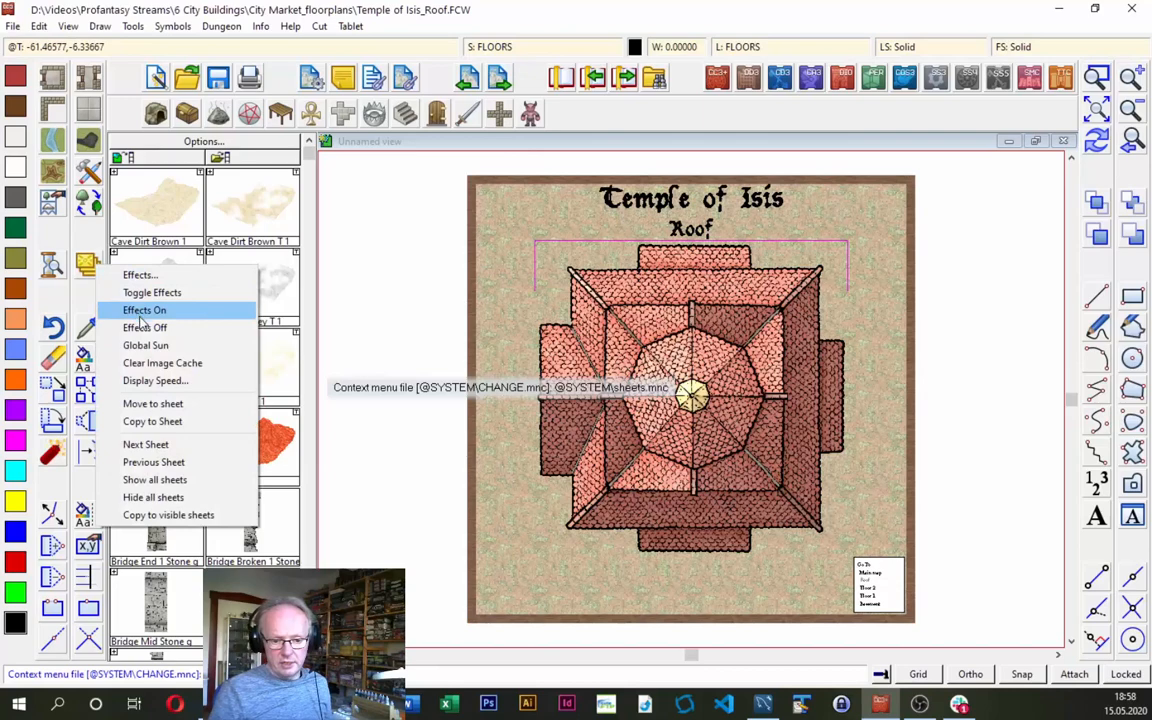
pyautogui.click(152, 404)
pyautogui.click(527, 296)
pyautogui.click(640, 374)
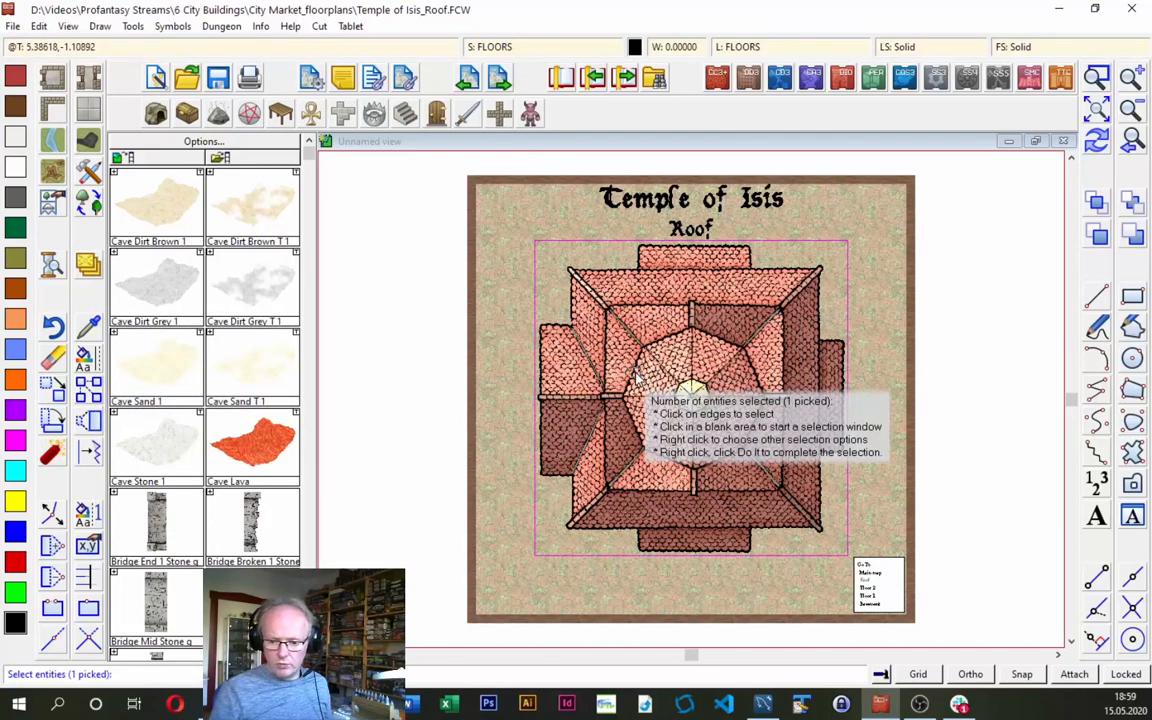
pyautogui.rightClick(600, 395)
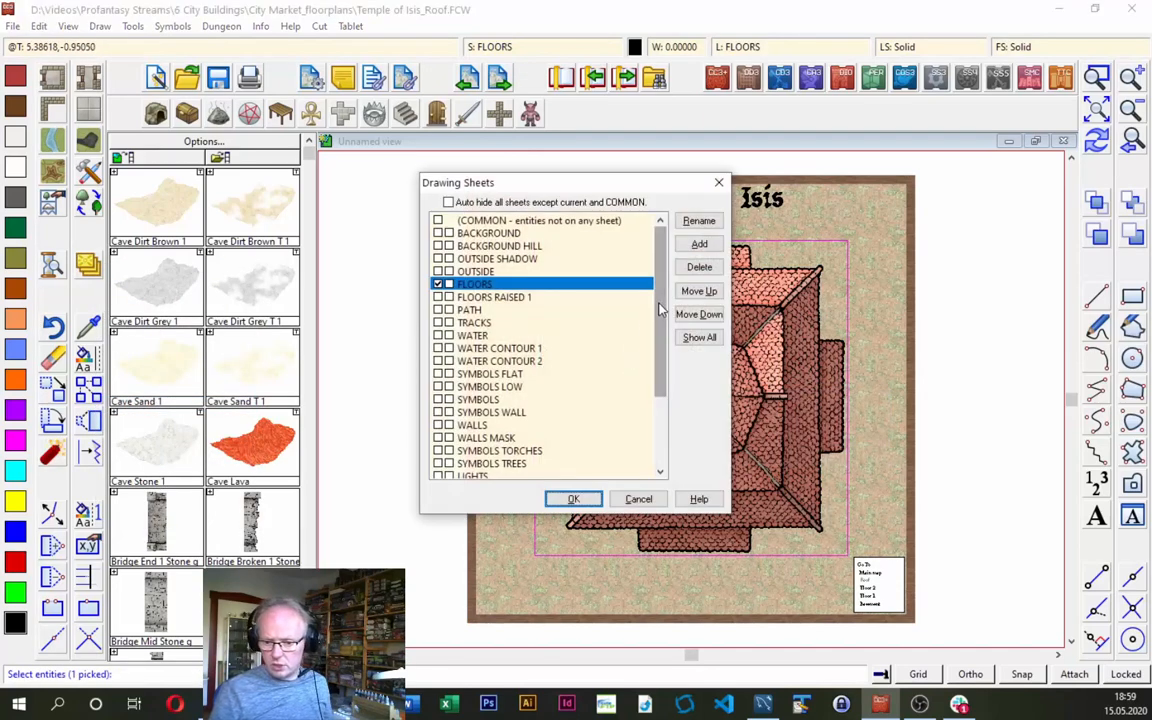
pyautogui.moveTo(663, 290); pyautogui.dragTo(663, 338)
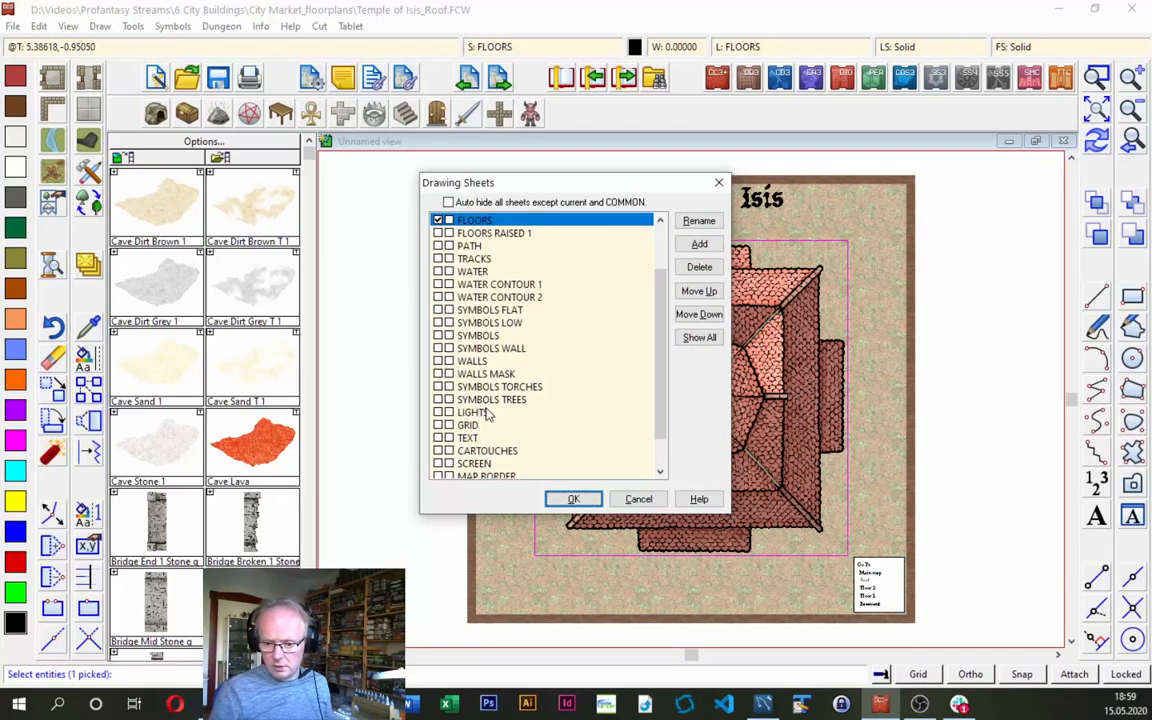
pyautogui.click(470, 336)
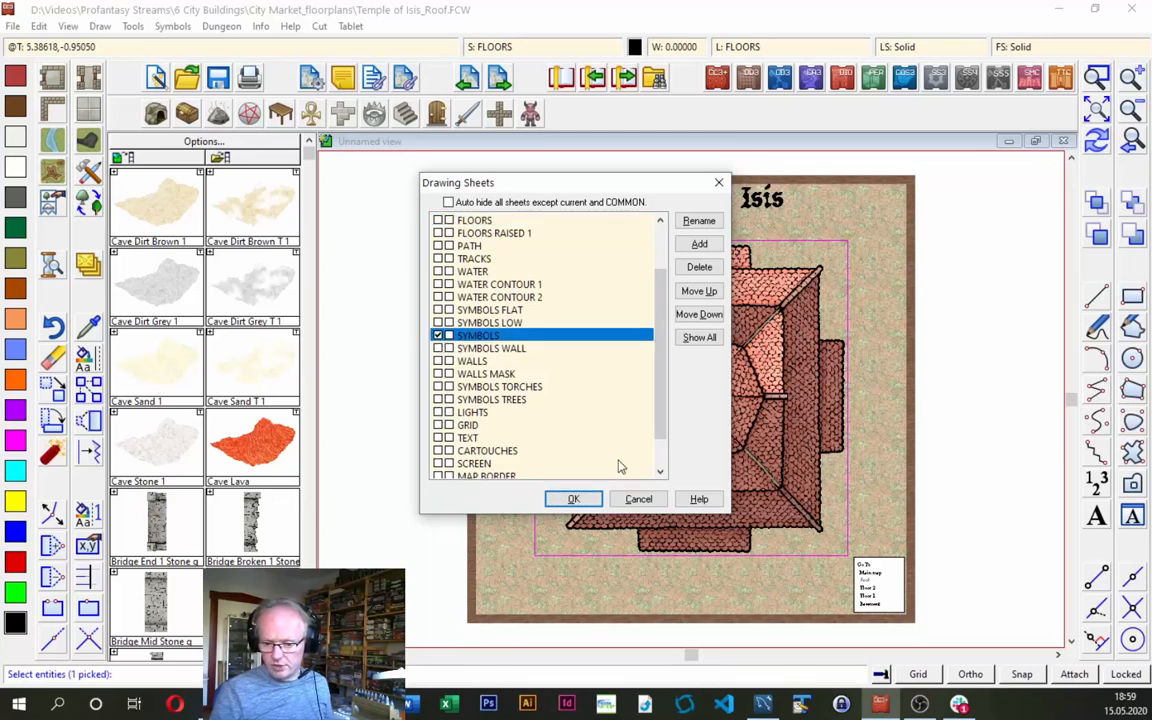
pyautogui.click(587, 494)
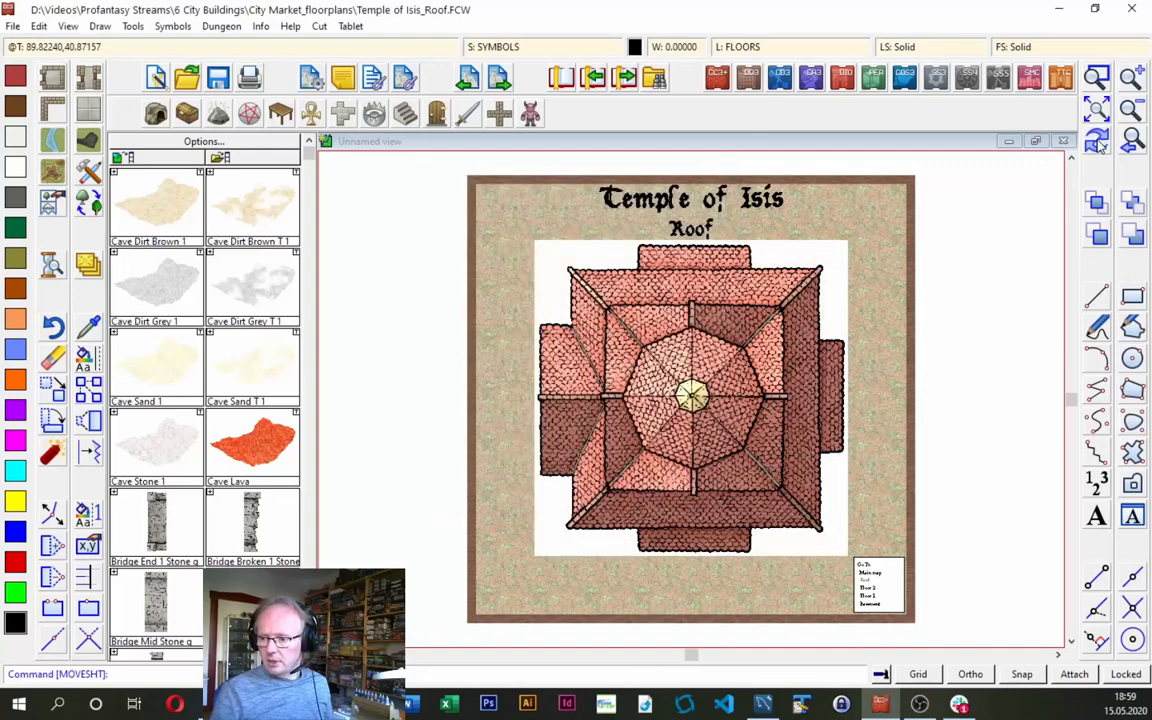
pyautogui.click(467, 50)
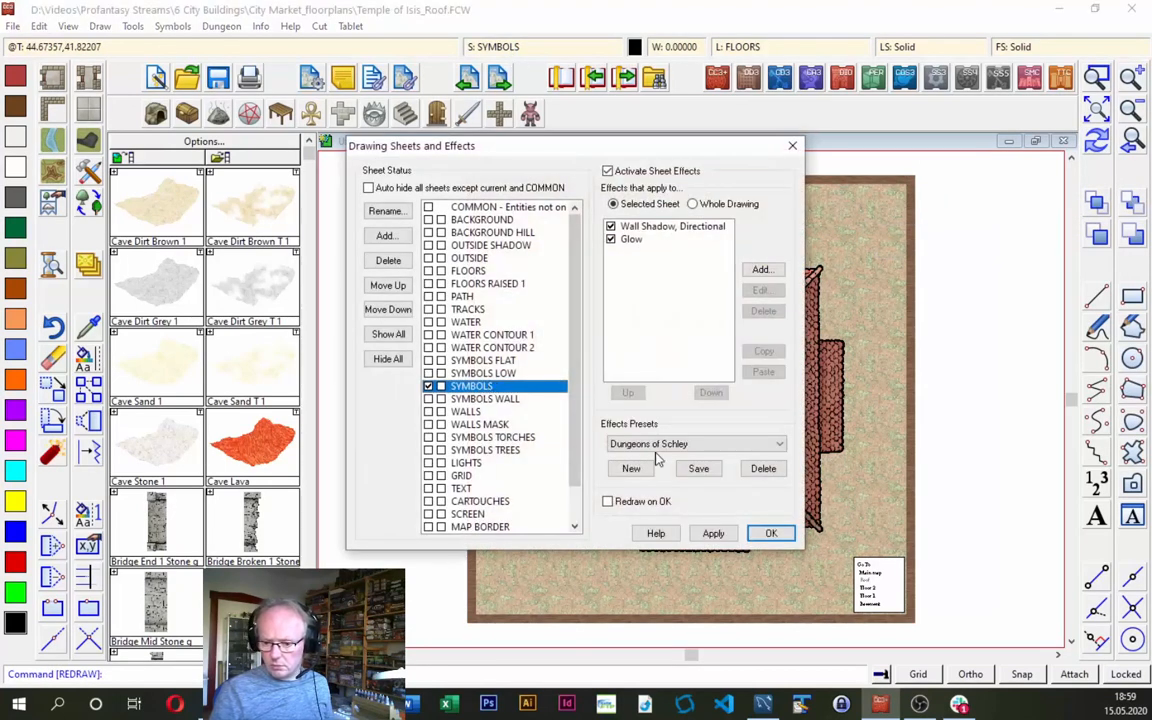
pyautogui.click(771, 534)
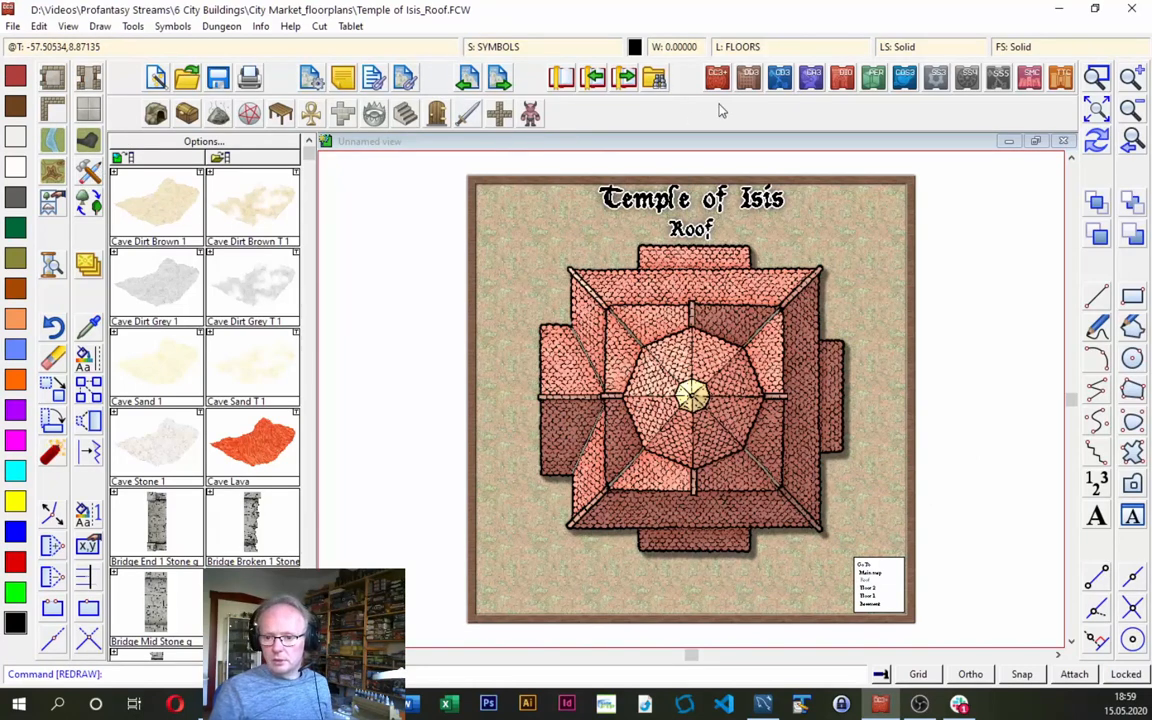
# Return to the City Market main map, saving the roof, and copy the two trees beside the temple with the temple's centre as origin.
pyautogui.click(873, 572)
pyautogui.click(552, 414)
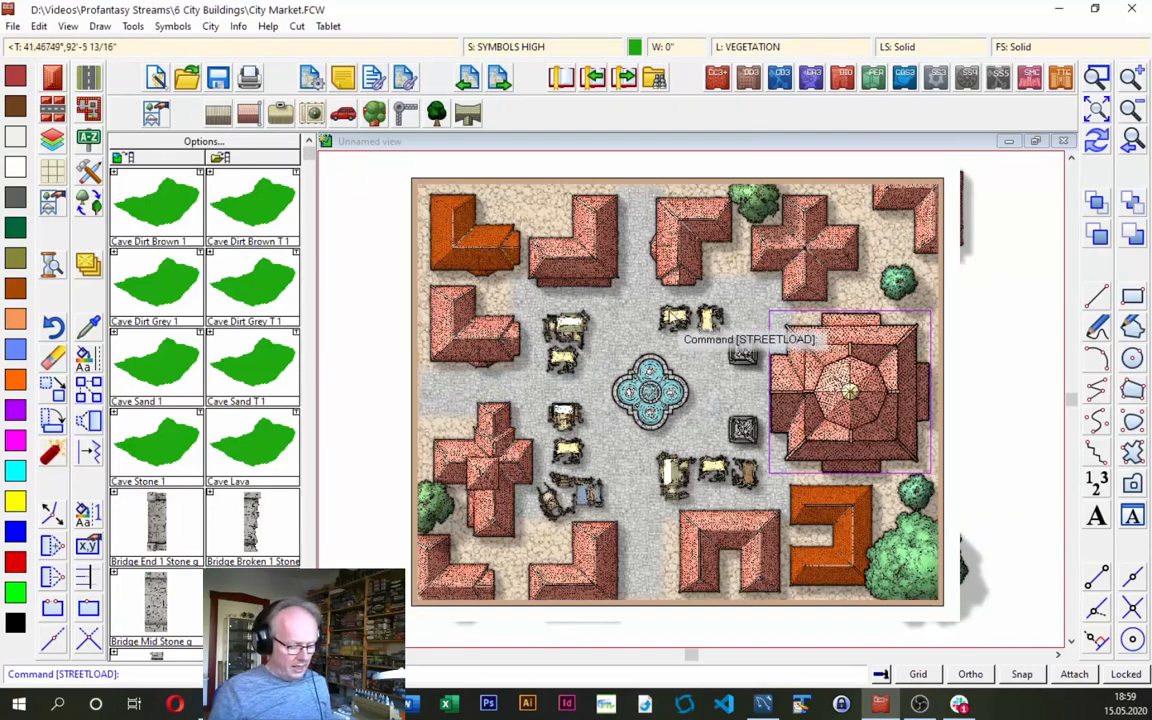
pyautogui.hotkey('ctrl', 'c')
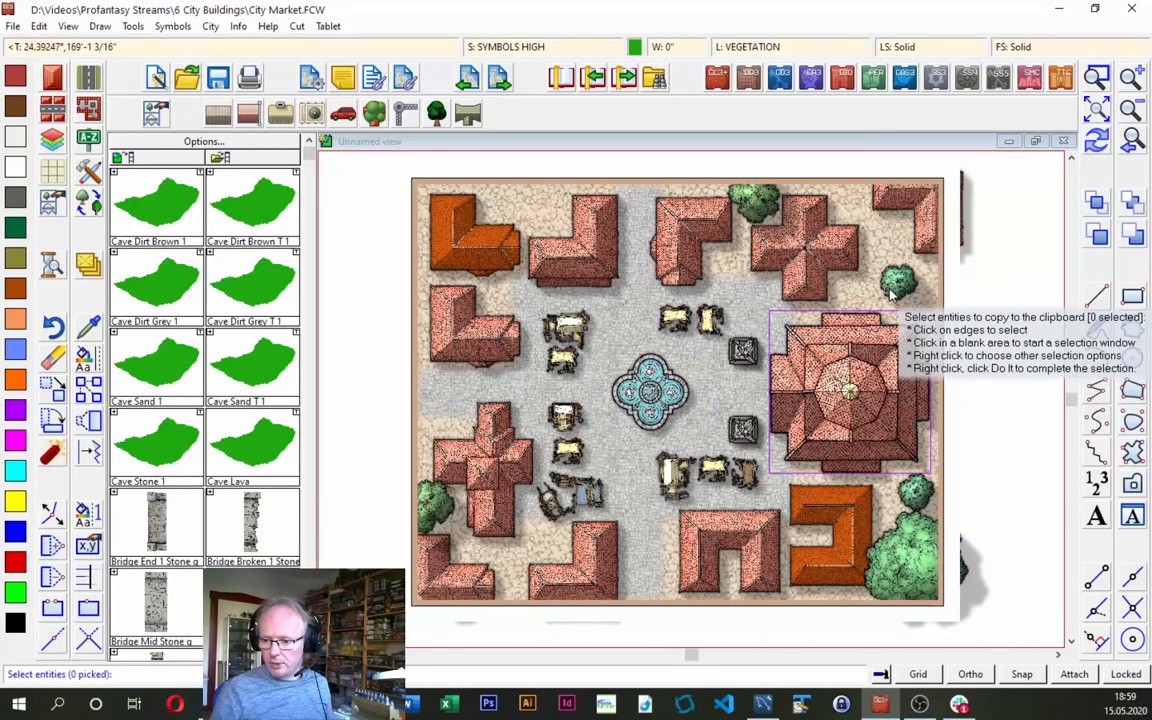
pyautogui.click(886, 292)
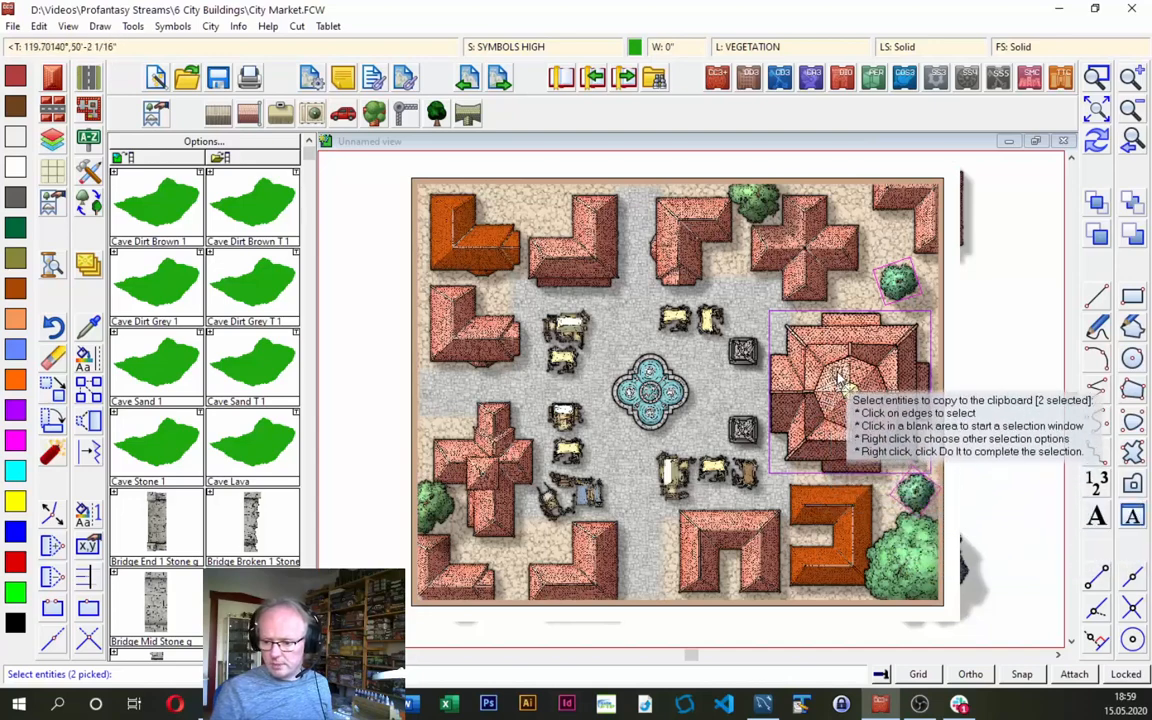
pyautogui.press('Return')
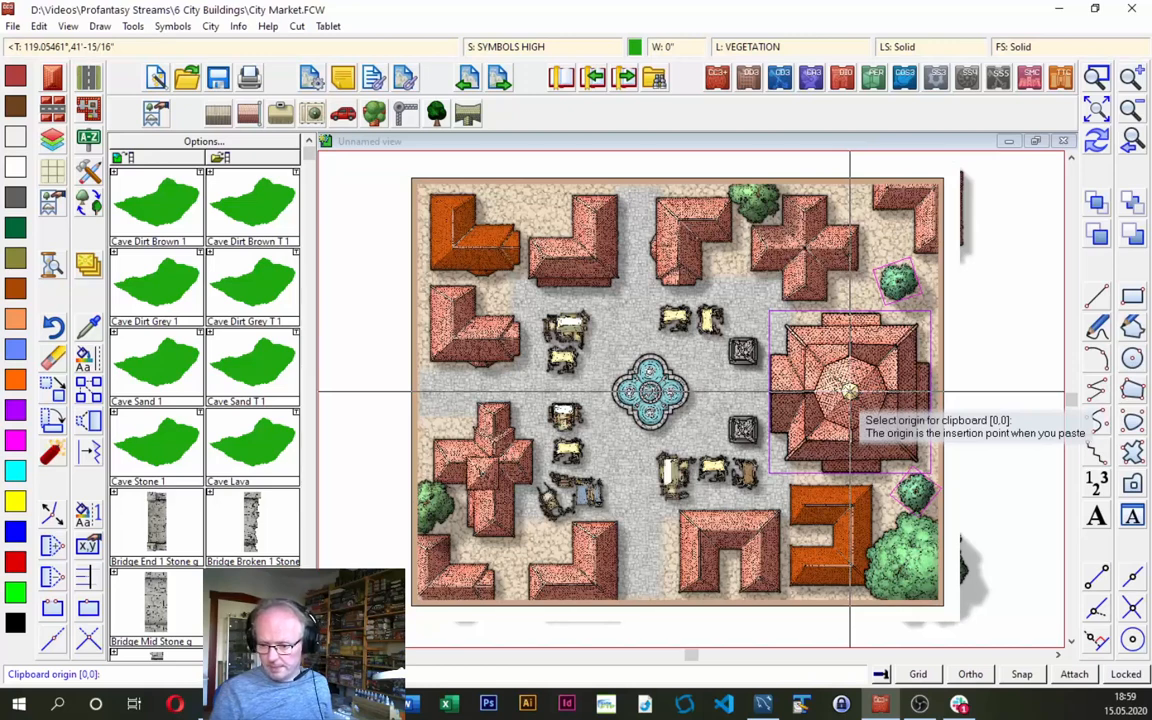
pyautogui.click(849, 392)
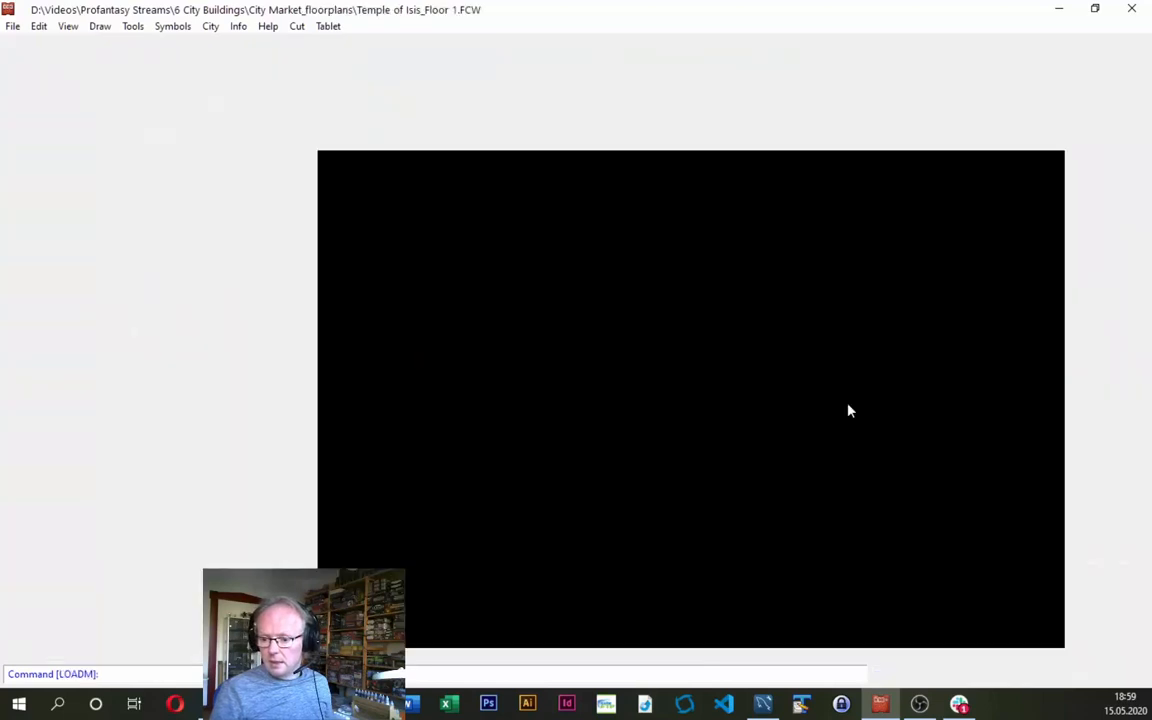
# Go to the Roof map and paste the two copied trees with their insertion point at the roof's centre.
pyautogui.click(866, 581)
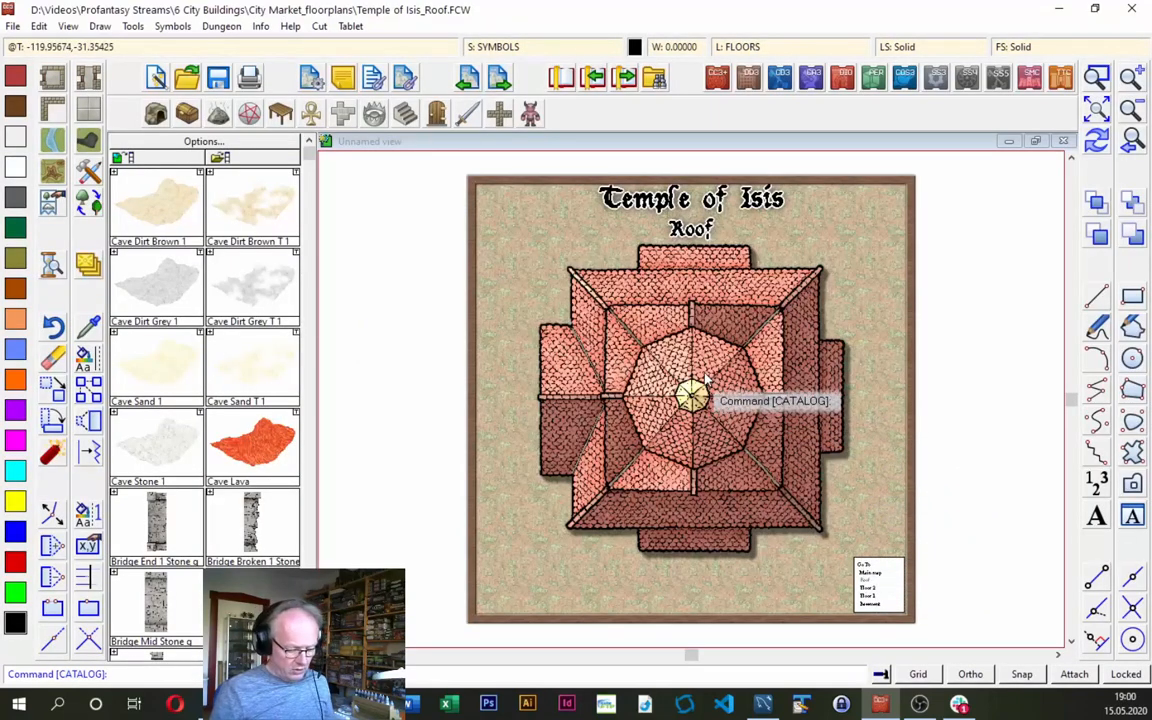
pyautogui.hotkey('ctrl', 'v')
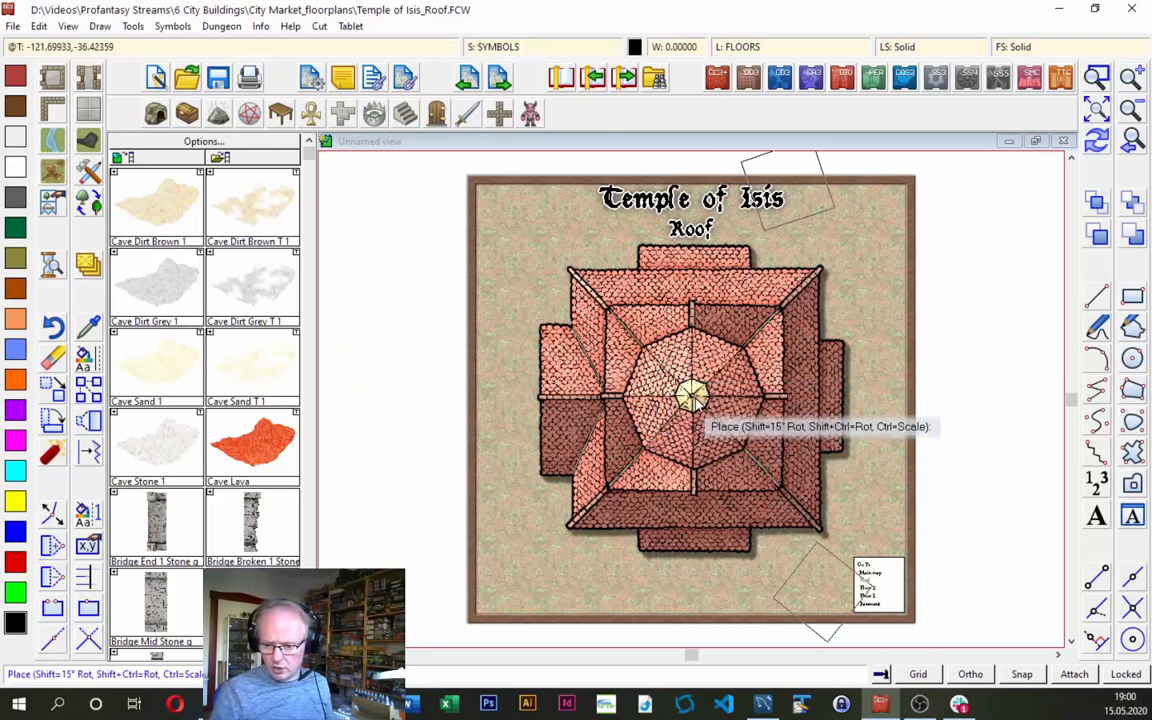
pyautogui.click(694, 402)
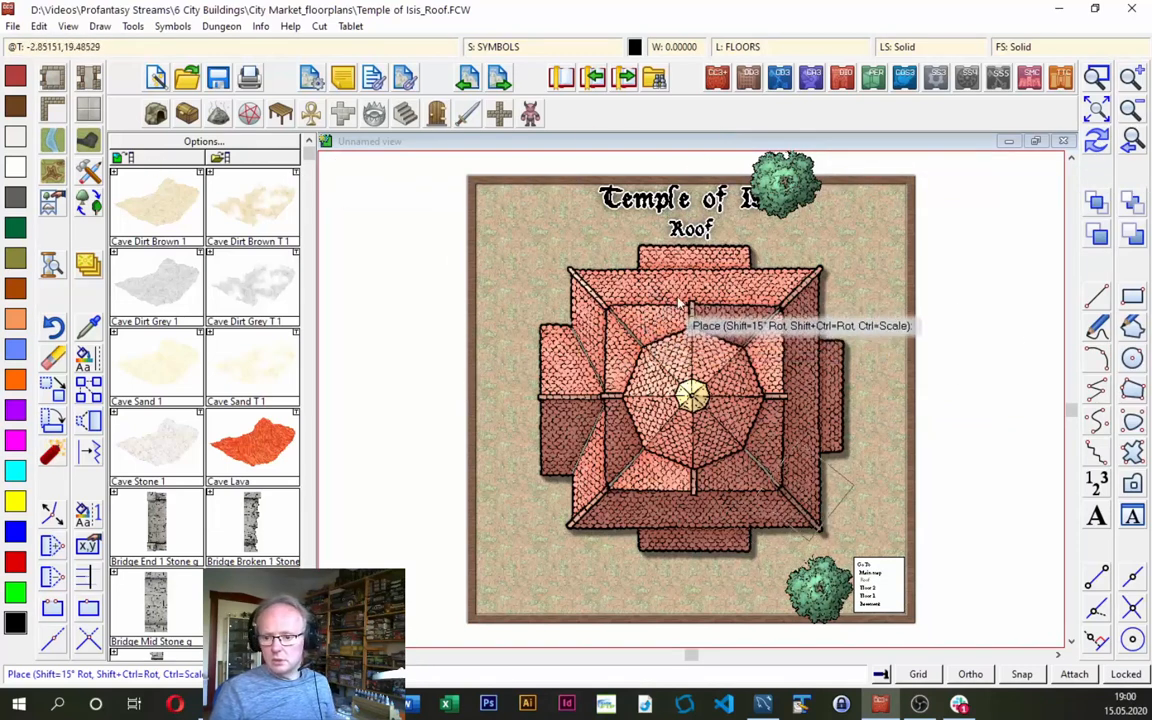
pyautogui.press('Escape')
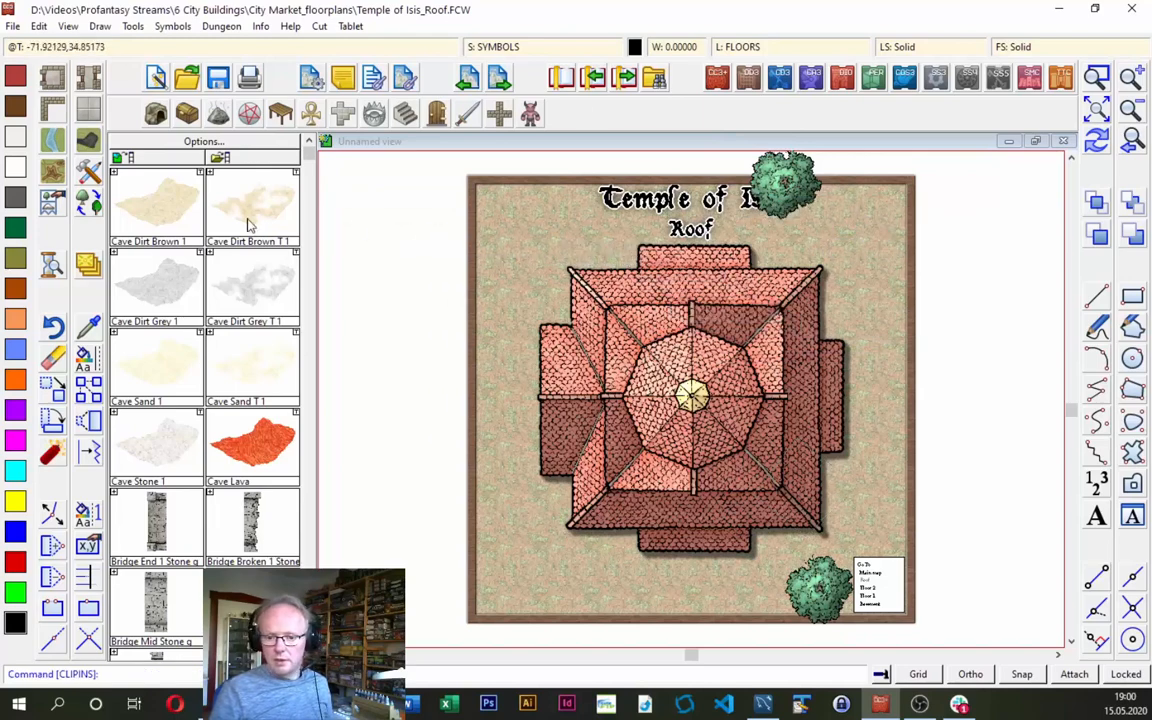
# List the properties of the pasted tree beside the Temple of Isis title to check which sheet it is on.
pyautogui.click(260, 26)
pyautogui.click(283, 41)
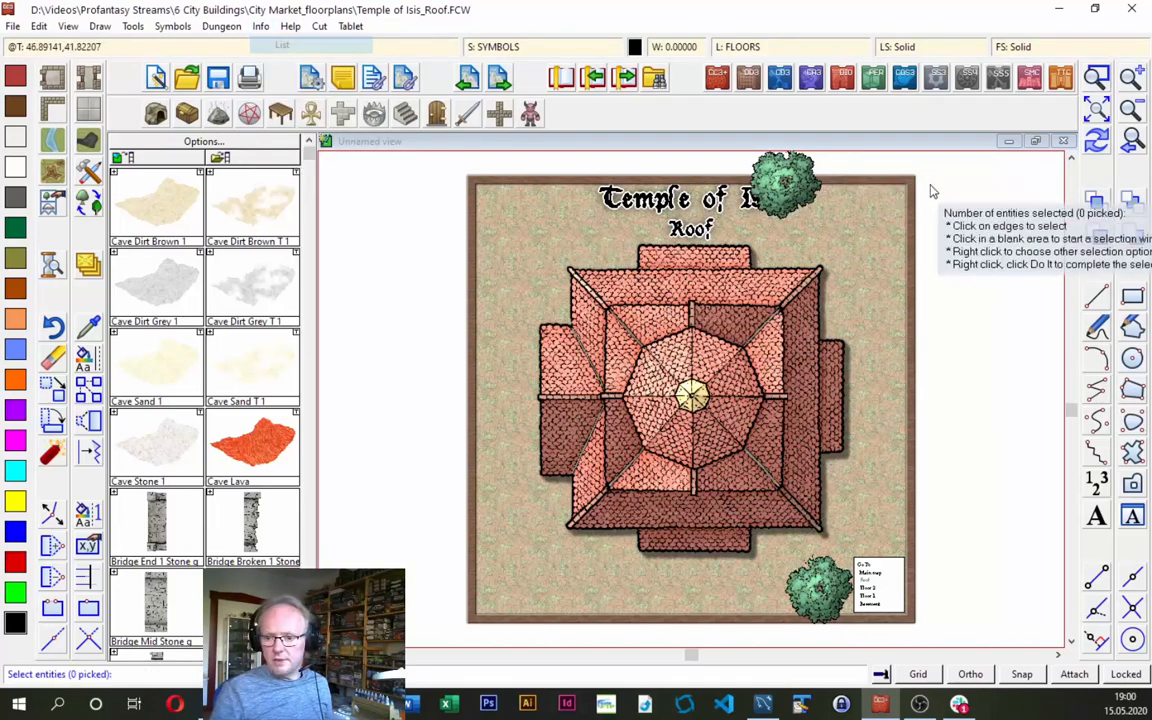
pyautogui.click(829, 180)
pyautogui.rightClick(790, 213)
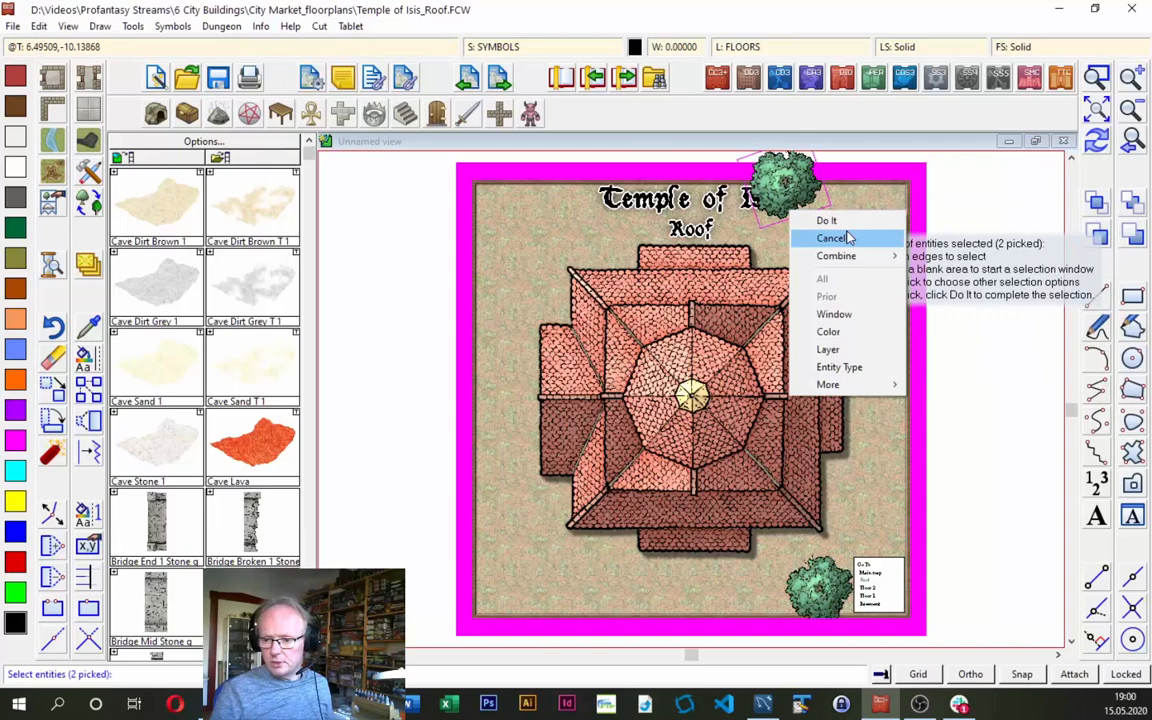
pyautogui.click(848, 237)
pyautogui.rightClick(808, 212)
pyautogui.click(810, 212)
pyautogui.rightClick(842, 223)
pyautogui.click(842, 222)
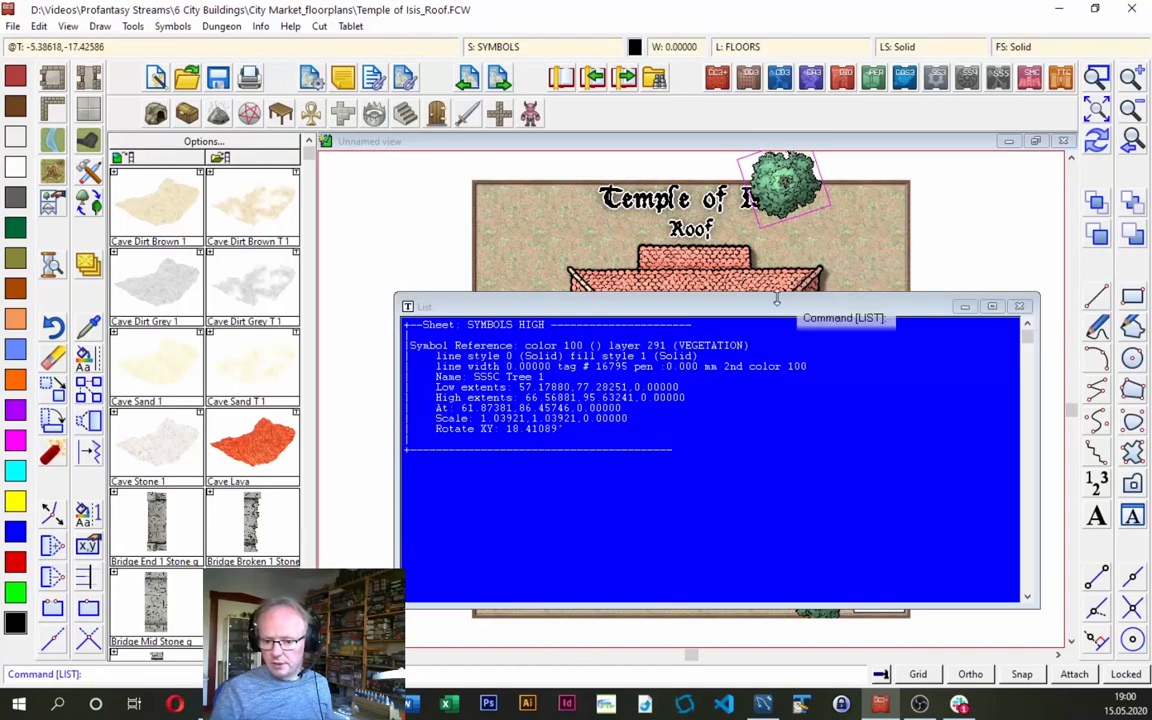
pyautogui.click(1020, 307)
# Move the SYMBOLS HIGH sheet up the sheet order to directly before SYMBOLS TREES and inspect the effects on SYMBOLS TREES.
pyautogui.click(518, 48)
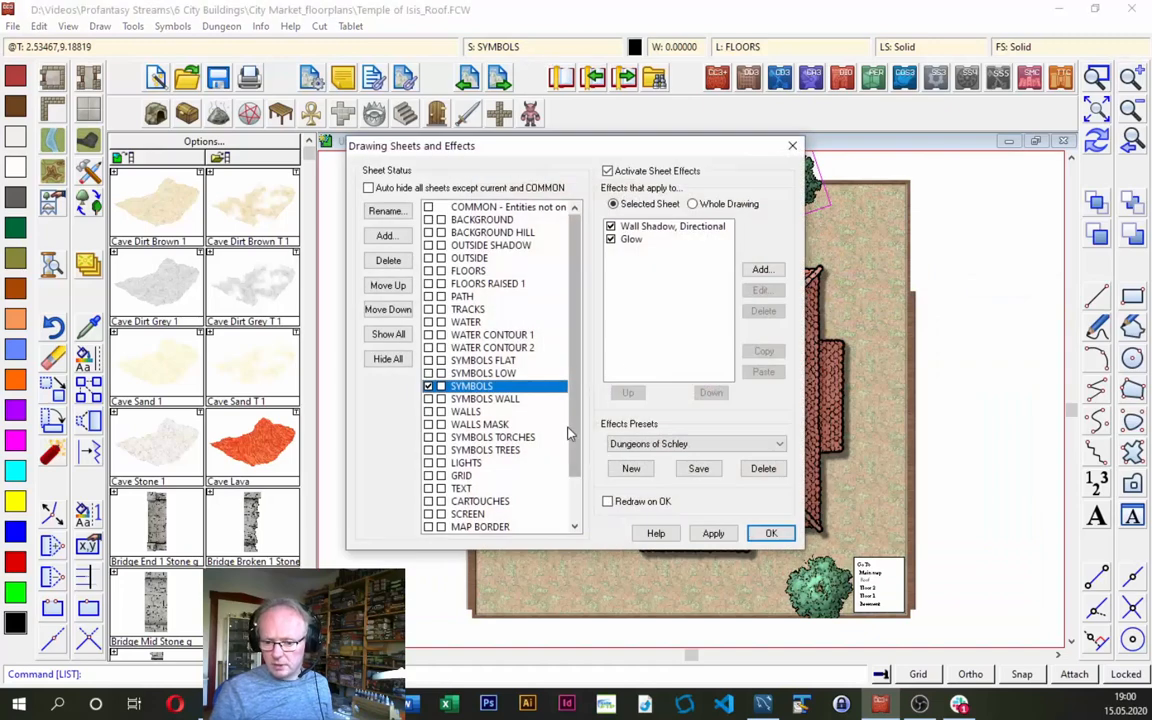
pyautogui.moveTo(573, 418); pyautogui.dragTo(573, 484)
pyautogui.click(490, 515)
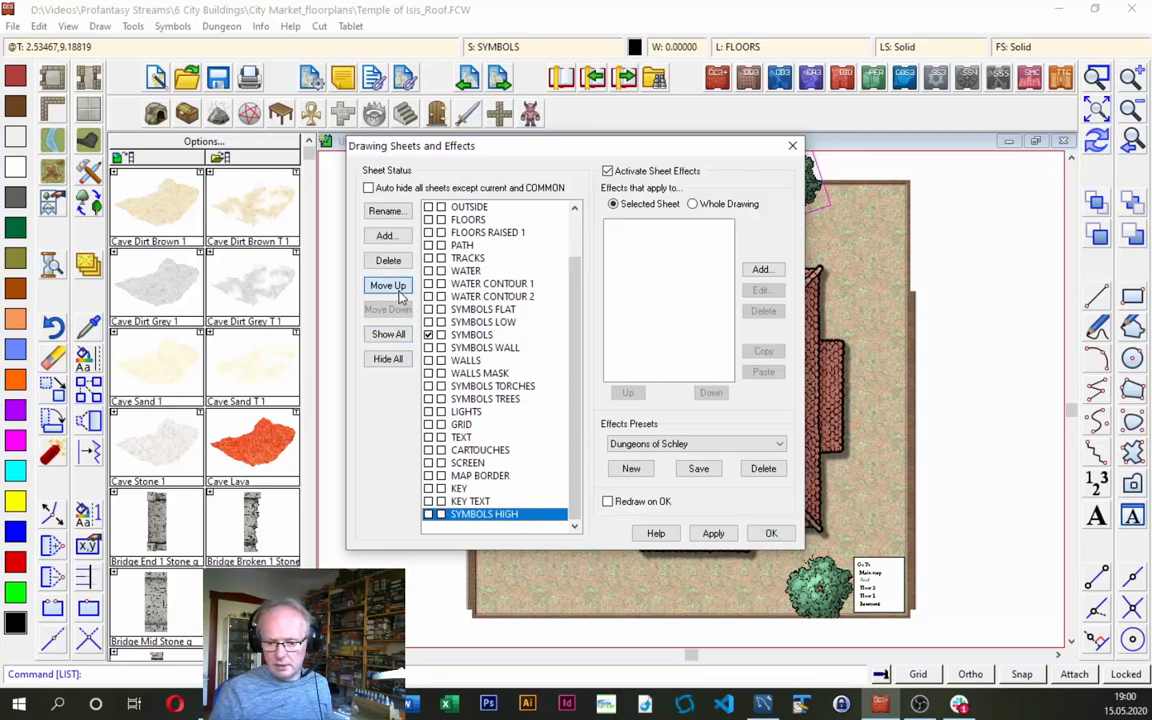
pyautogui.click(399, 291)
pyautogui.click(399, 291)
pyautogui.click(399, 291)
pyautogui.click(399, 291)
pyautogui.click(399, 291)
pyautogui.click(399, 291)
pyautogui.click(399, 291)
pyautogui.click(399, 291)
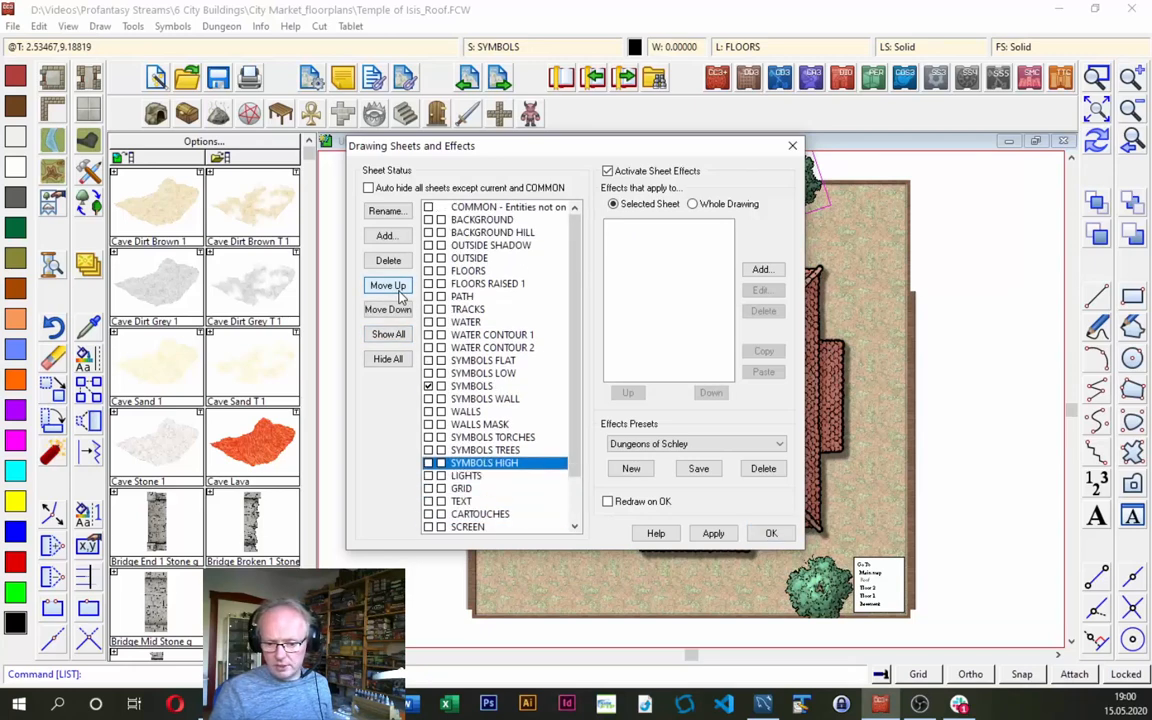
pyautogui.click(399, 291)
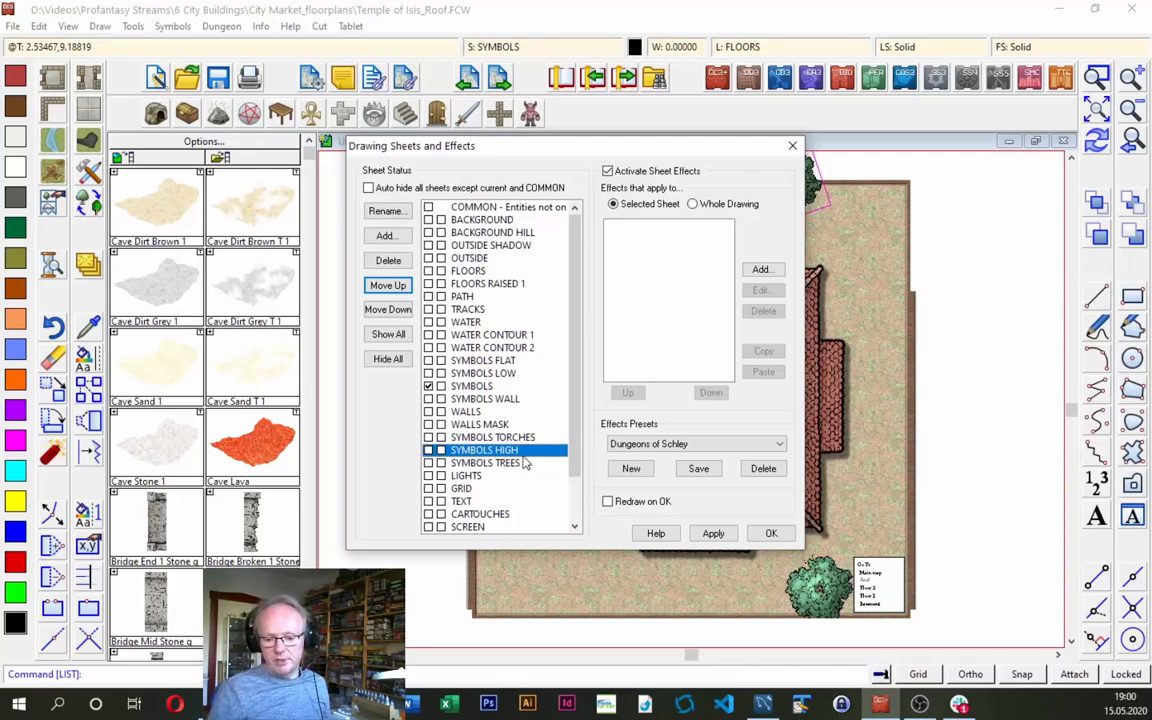
pyautogui.click(488, 463)
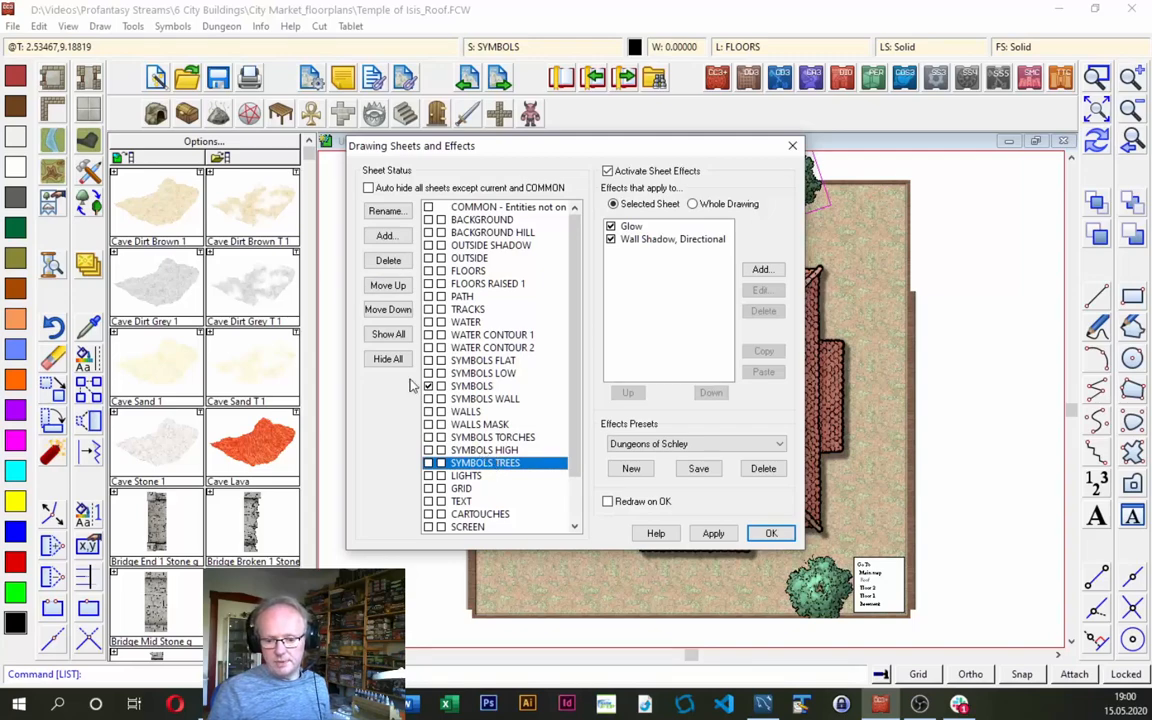
pyautogui.click(771, 534)
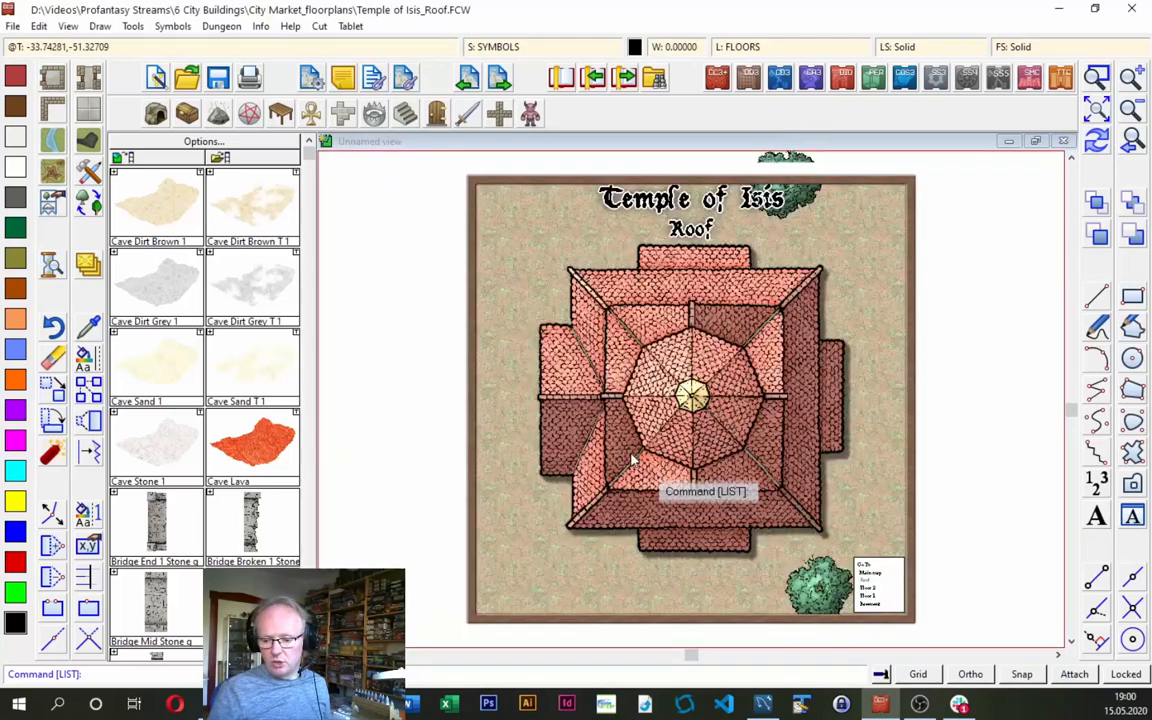
# Move both pasted trees to the SYMBOLS TREES sheet and redraw the map.
pyautogui.rightClick(88, 265)
pyautogui.click(150, 404)
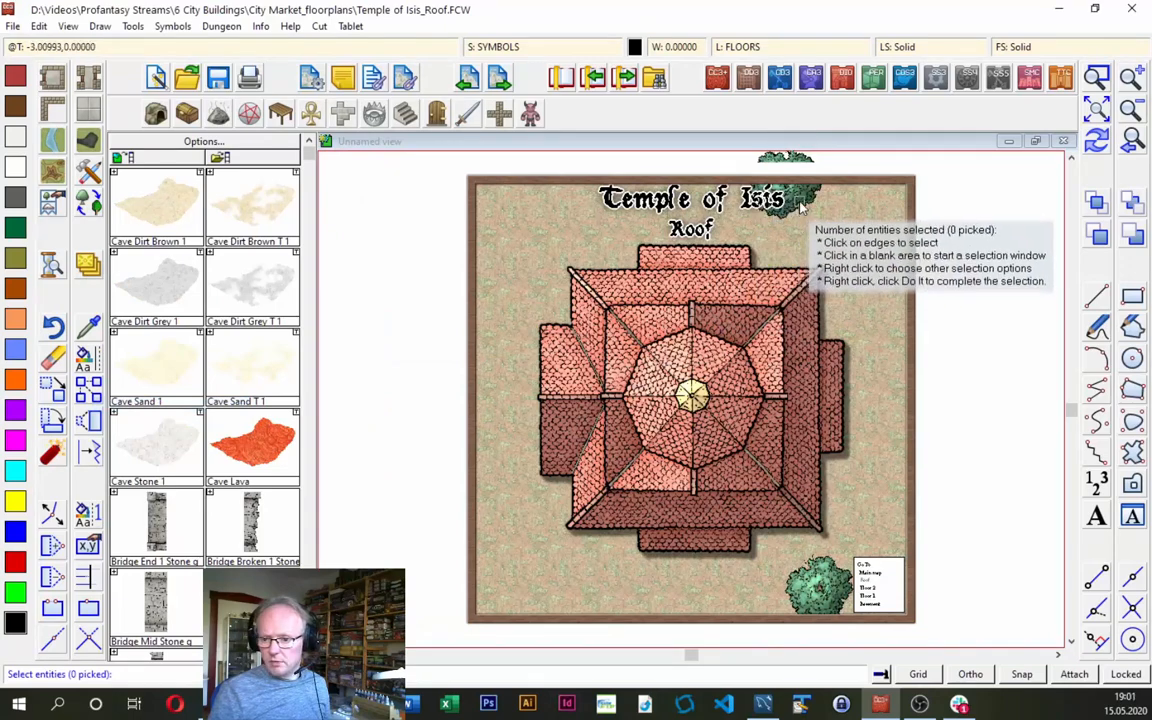
pyautogui.click(800, 200)
pyautogui.click(820, 565)
pyautogui.rightClick(795, 435)
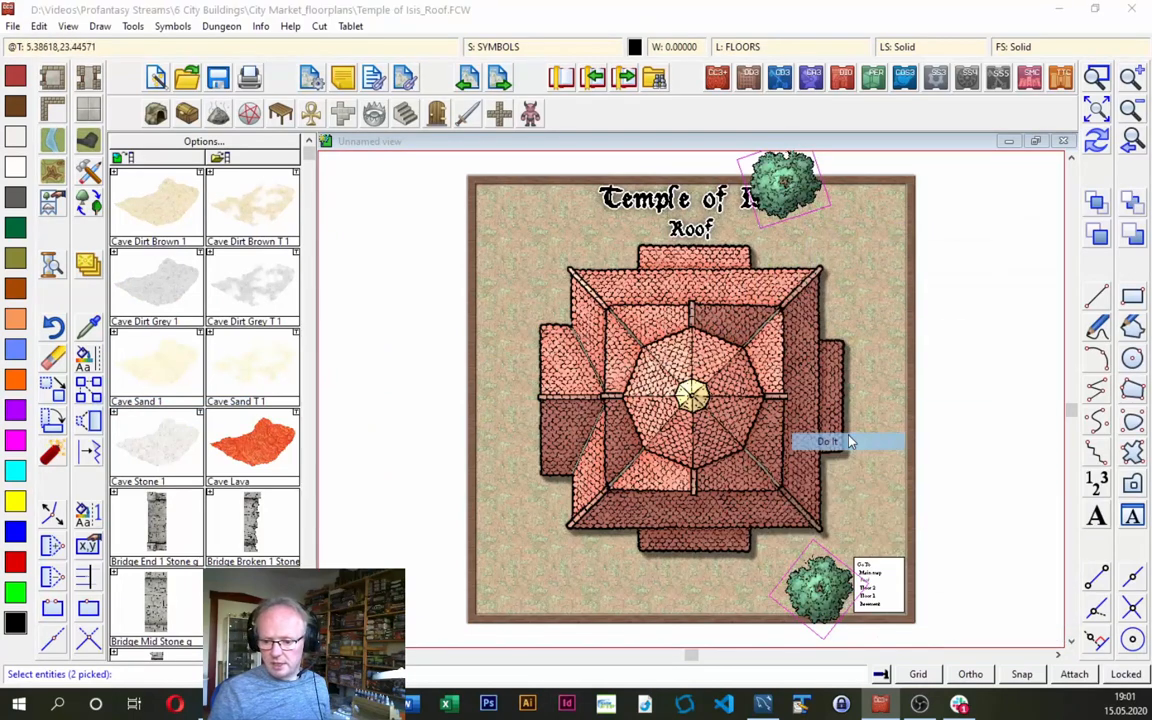
pyautogui.click(828, 441)
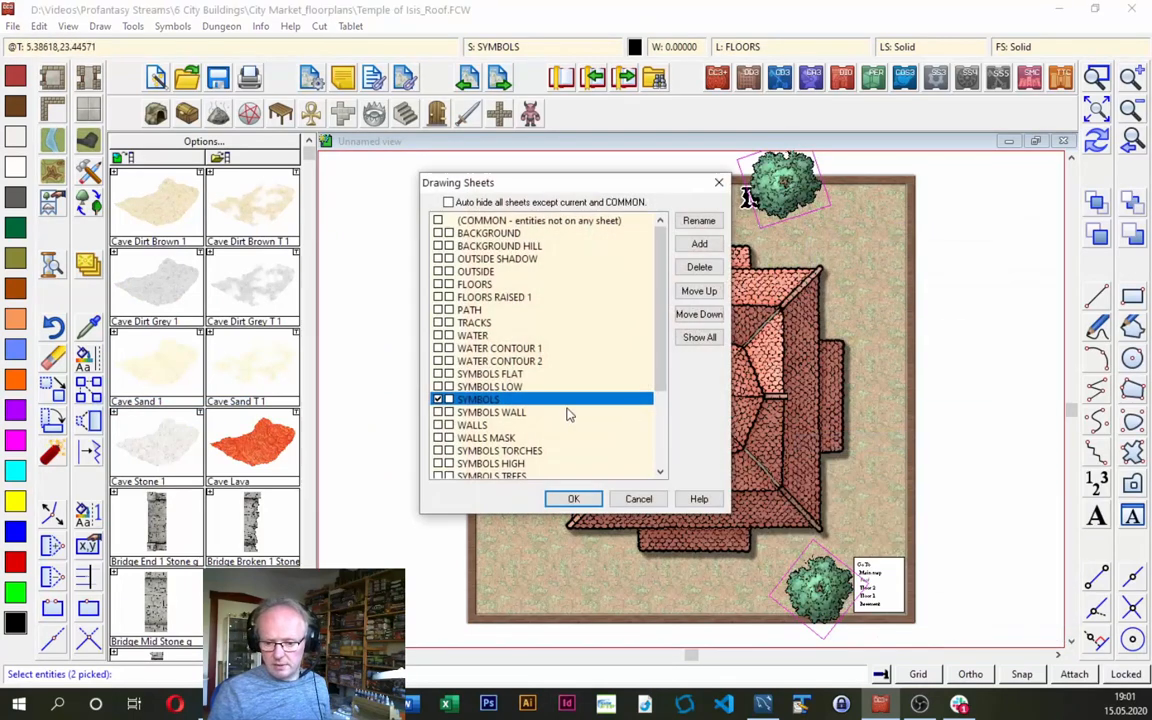
pyautogui.click(527, 474)
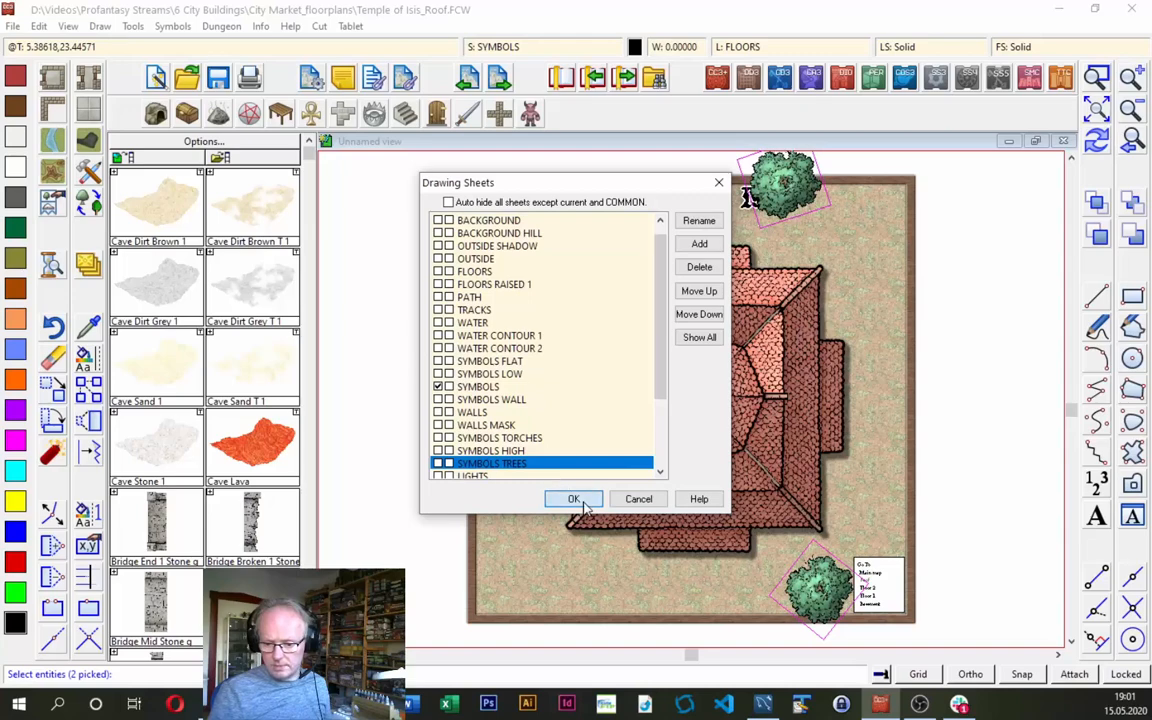
pyautogui.click(573, 499)
pyautogui.click(1097, 142)
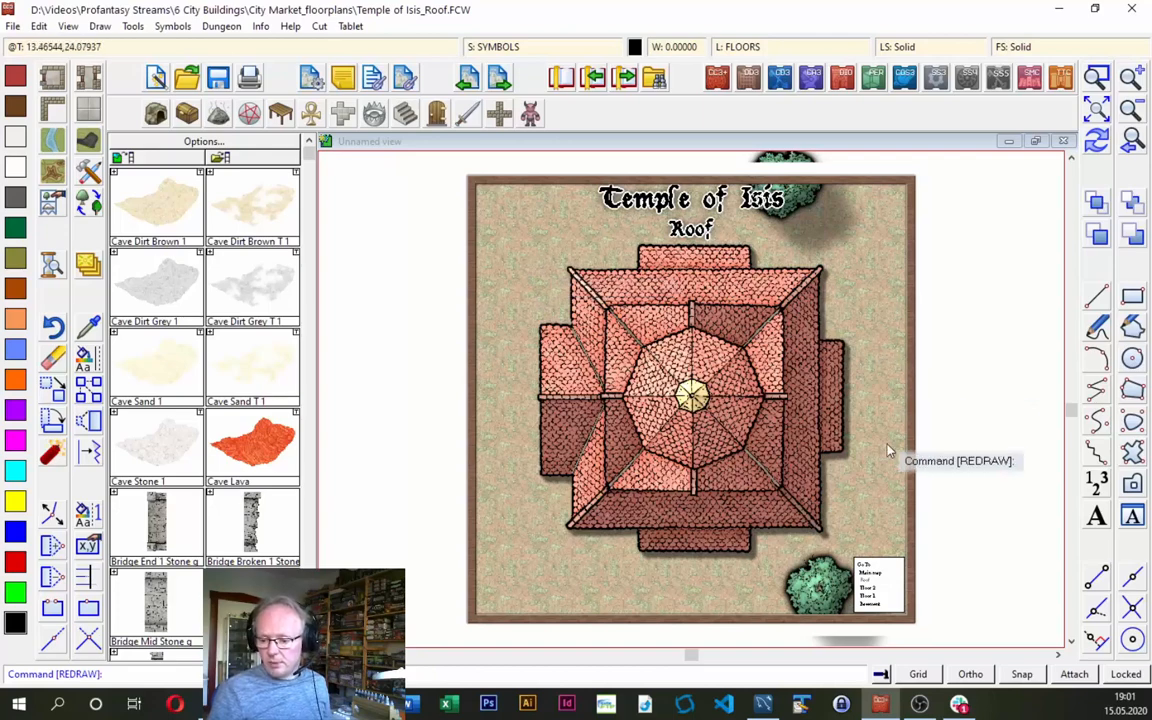
# Save the Roof map and follow the hyperlinks through the main map and Floor 1 to the Floor 2 map.
pyautogui.click(873, 590)
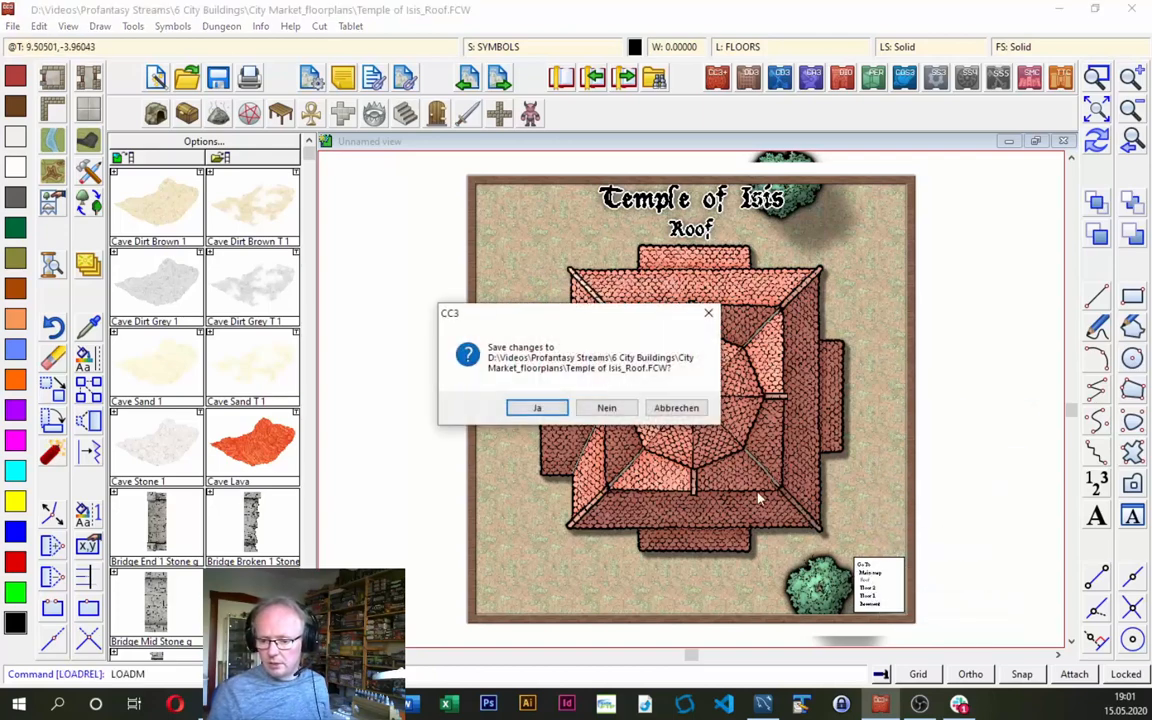
pyautogui.click(537, 407)
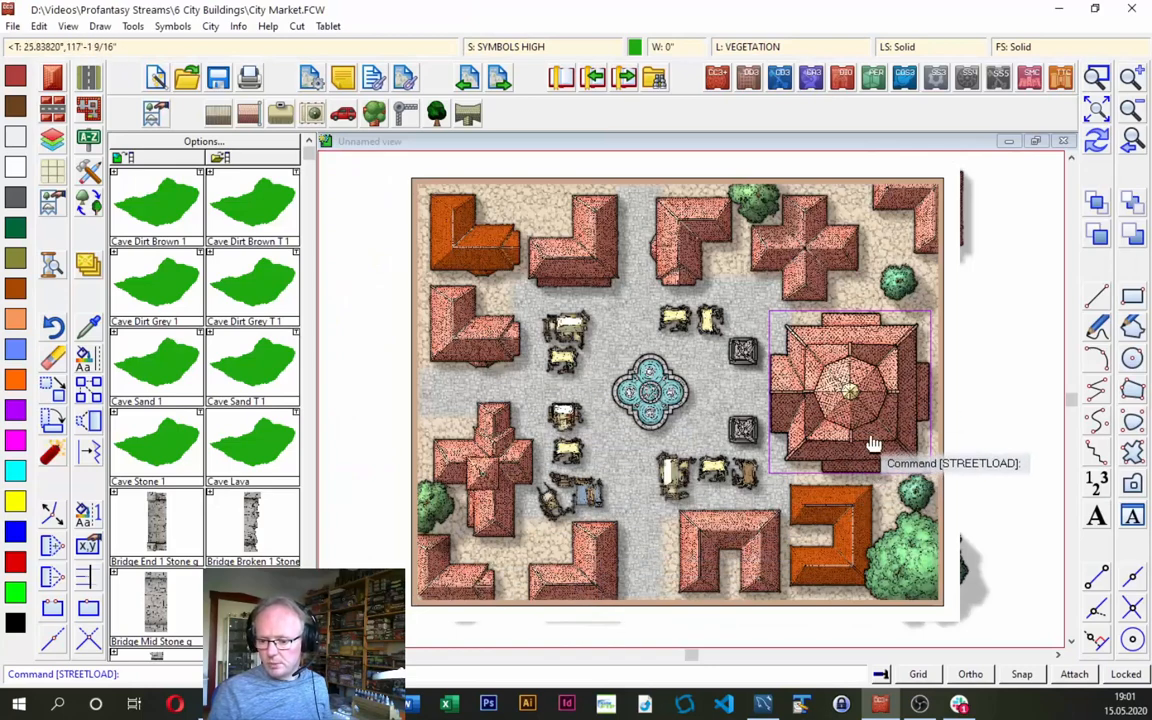
pyautogui.click(858, 410)
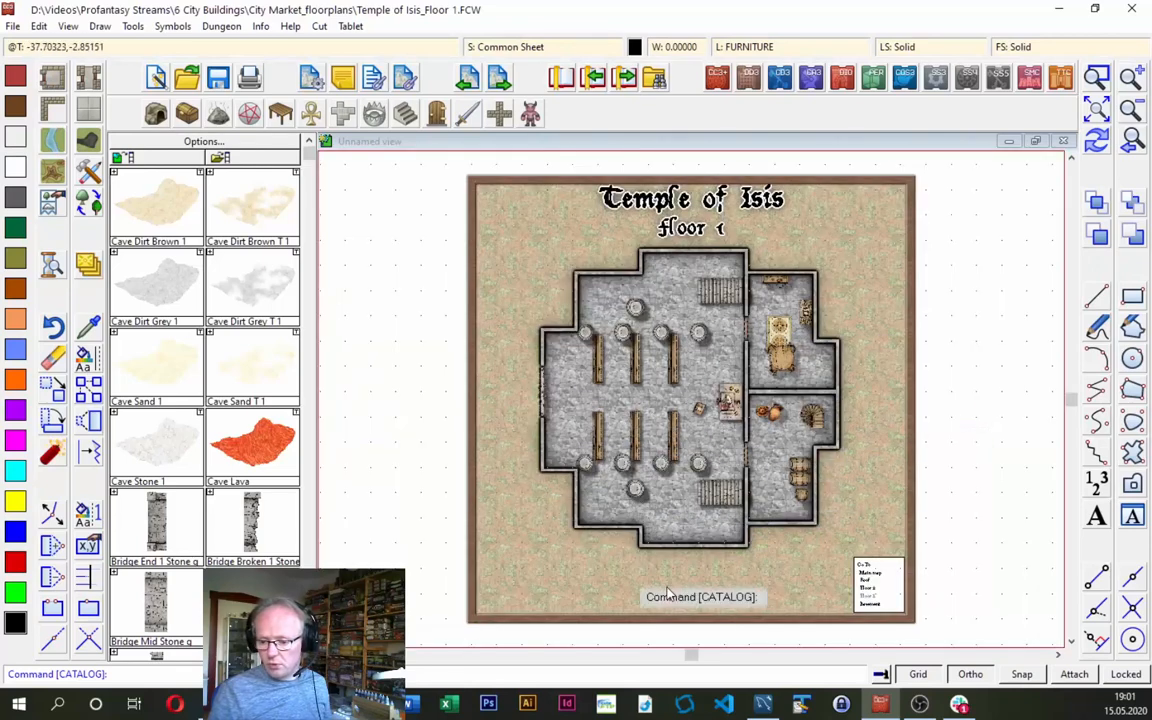
pyautogui.click(869, 592)
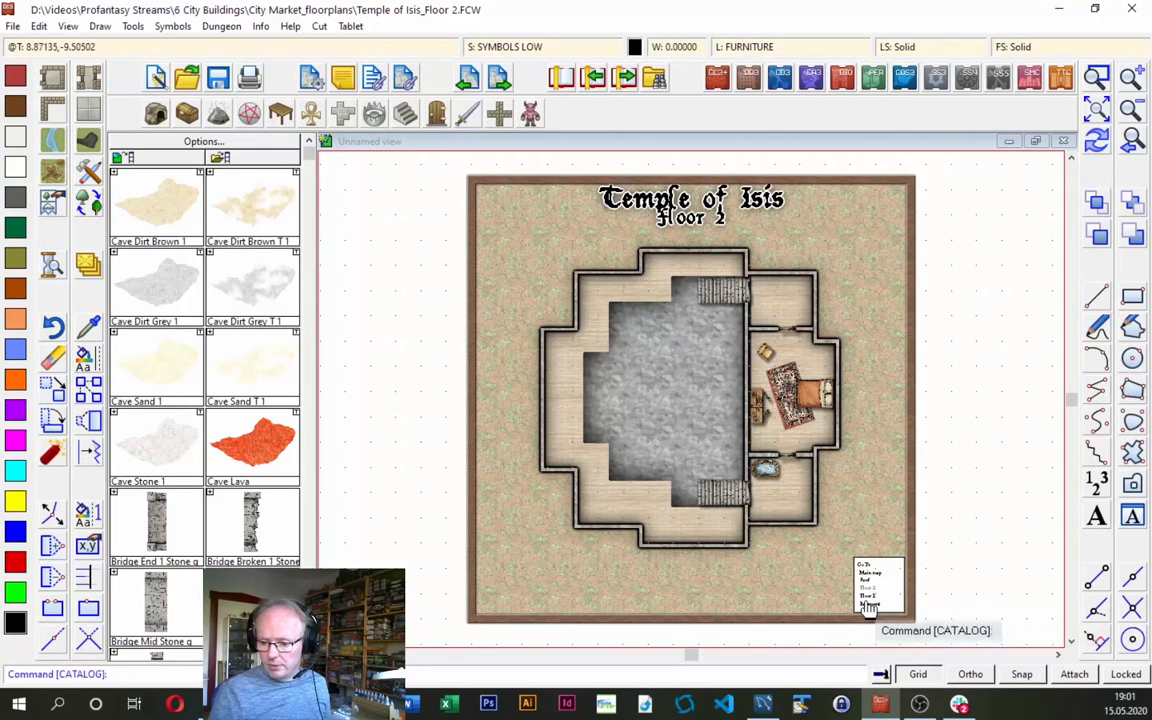
# Follow the hyperlinks from the Floor 2 map to the Basement map and back to the main City Market map.
pyautogui.click(868, 600)
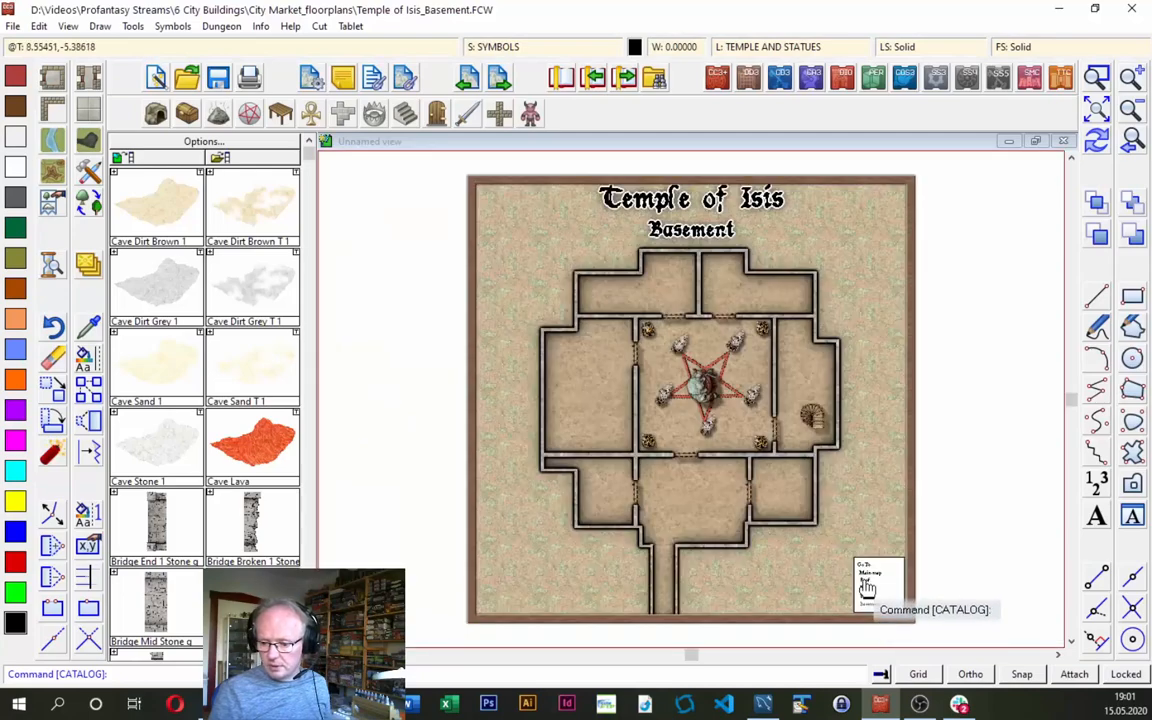
pyautogui.click(865, 585)
pyautogui.click(868, 578)
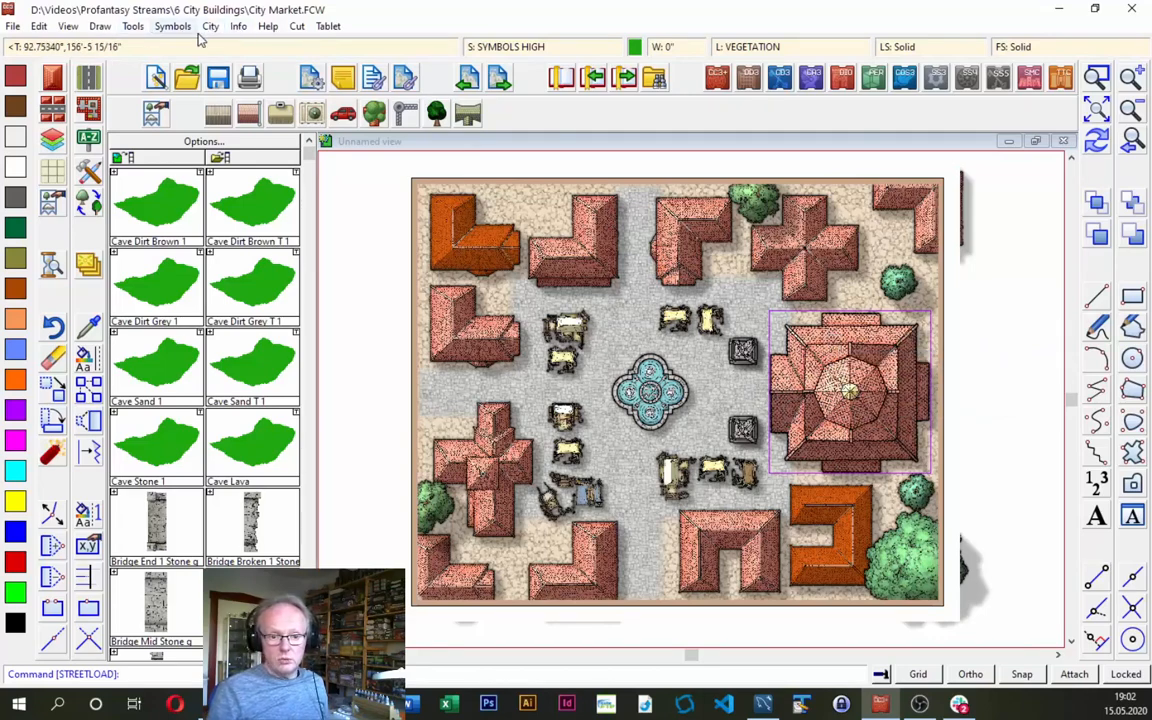
# List the properties of the hotspot and purple outline around the temple to check their sheet and layer.
pyautogui.click(238, 26)
pyautogui.click(262, 45)
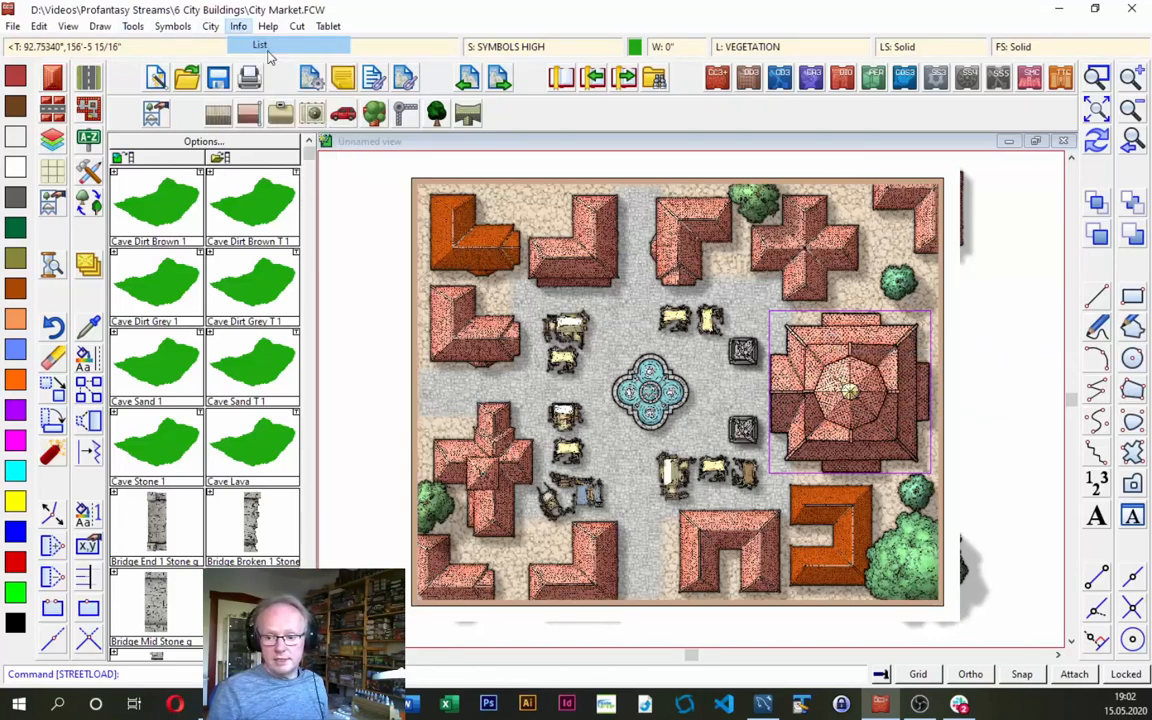
pyautogui.click(891, 314)
pyautogui.rightClick(664, 292)
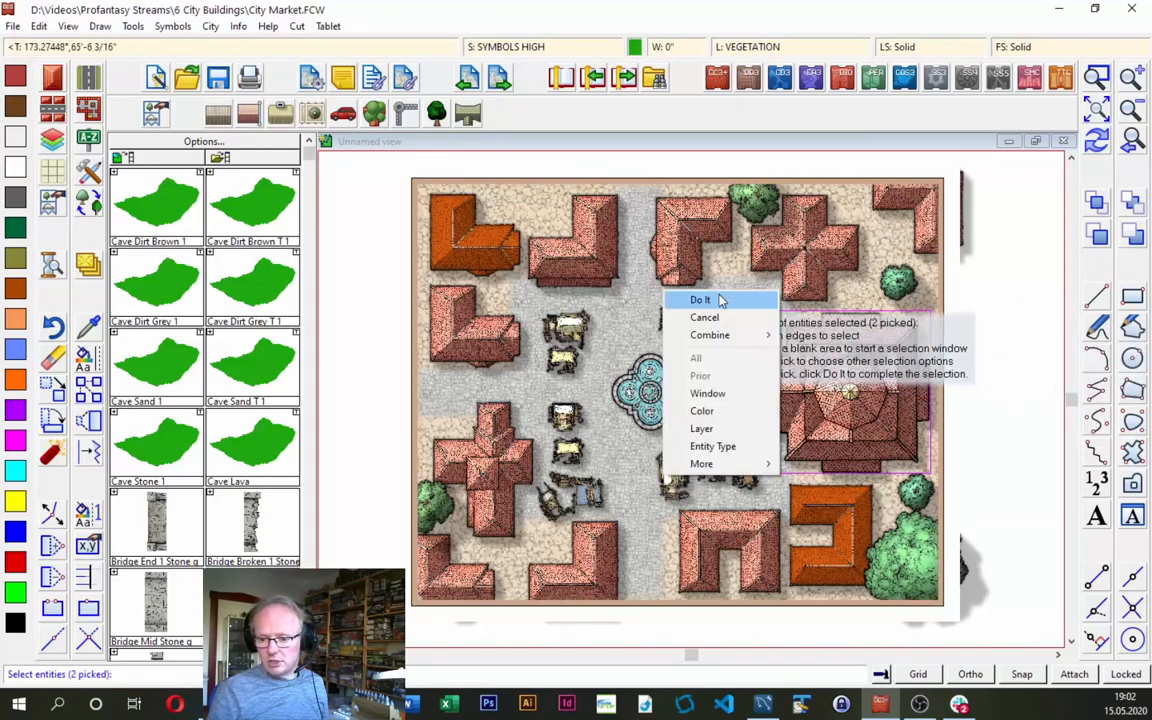
pyautogui.click(705, 299)
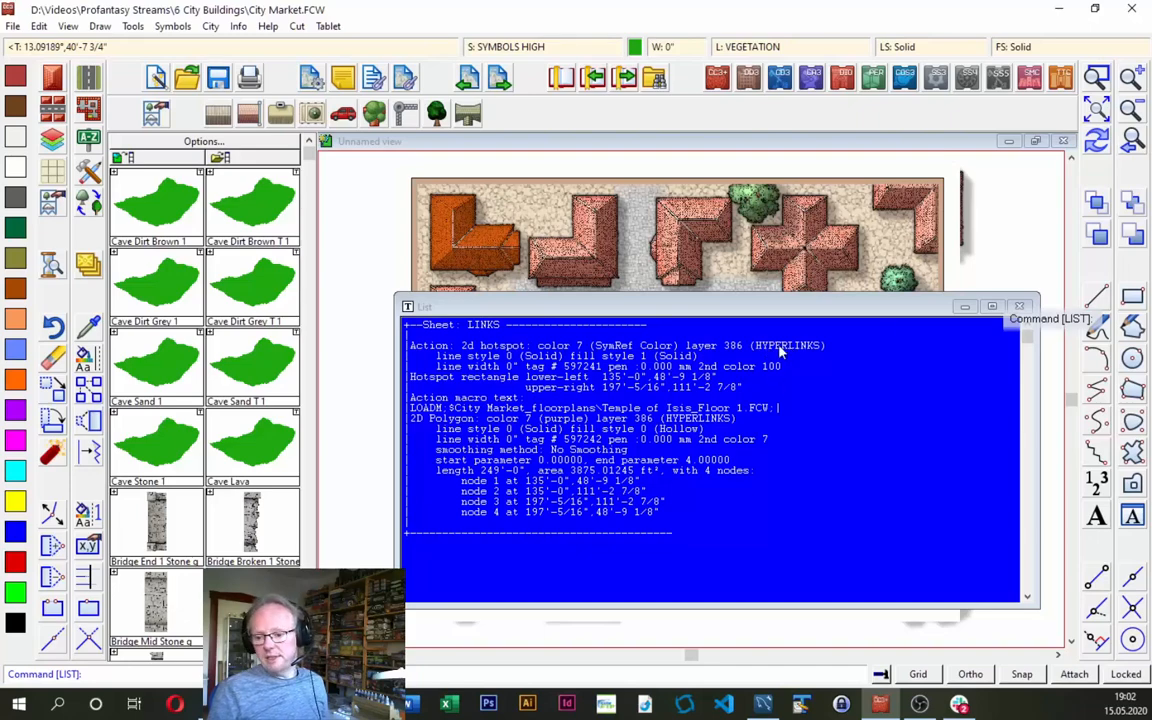
pyautogui.click(1020, 307)
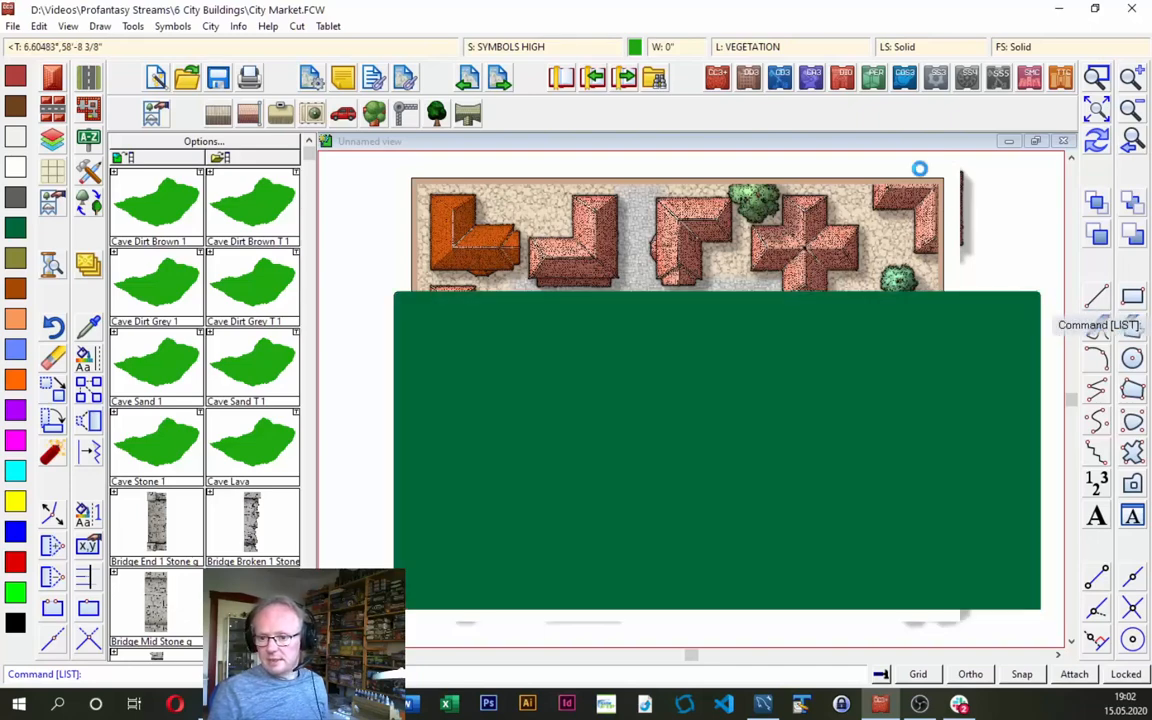
# Hide the HYPERLINKS layer on the City Market map.
pyautogui.click(745, 47)
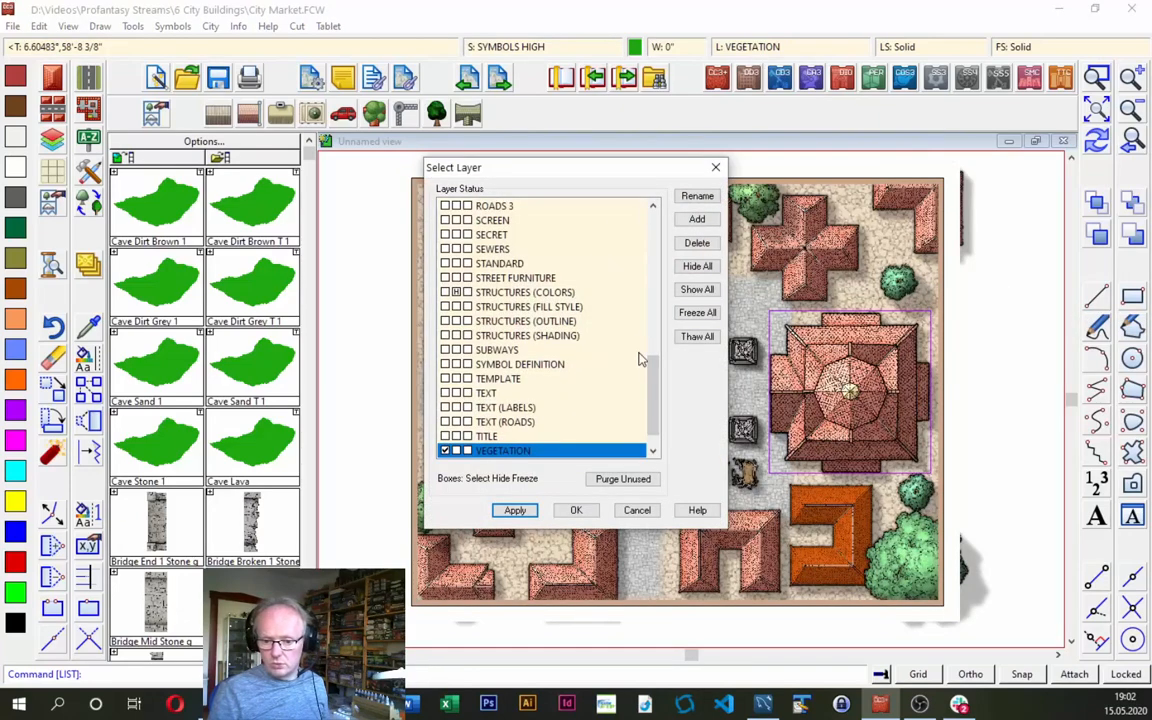
pyautogui.moveTo(648, 400); pyautogui.dragTo(659, 298)
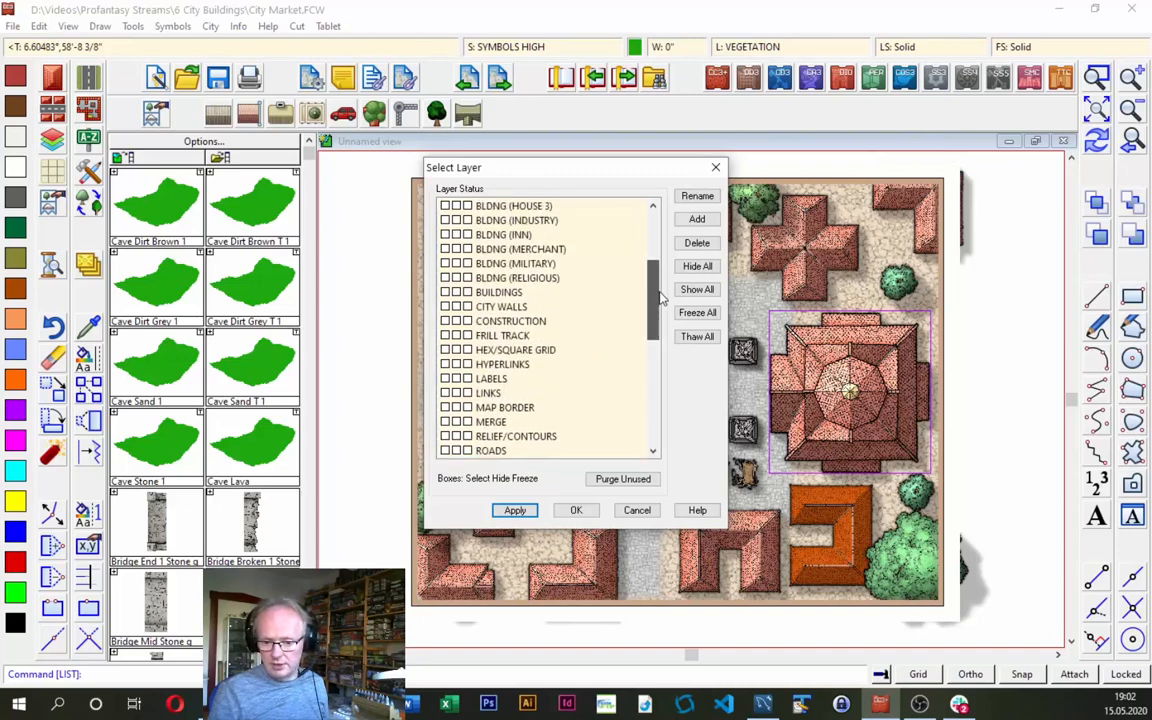
pyautogui.click(560, 364)
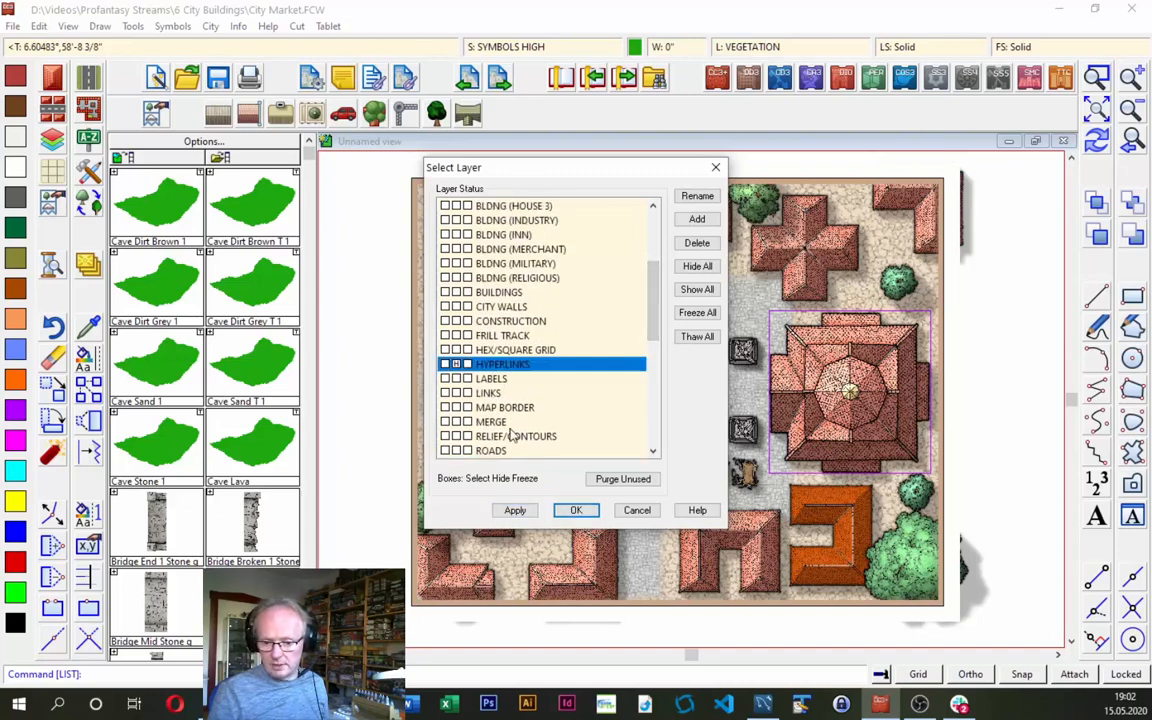
pyautogui.click(576, 511)
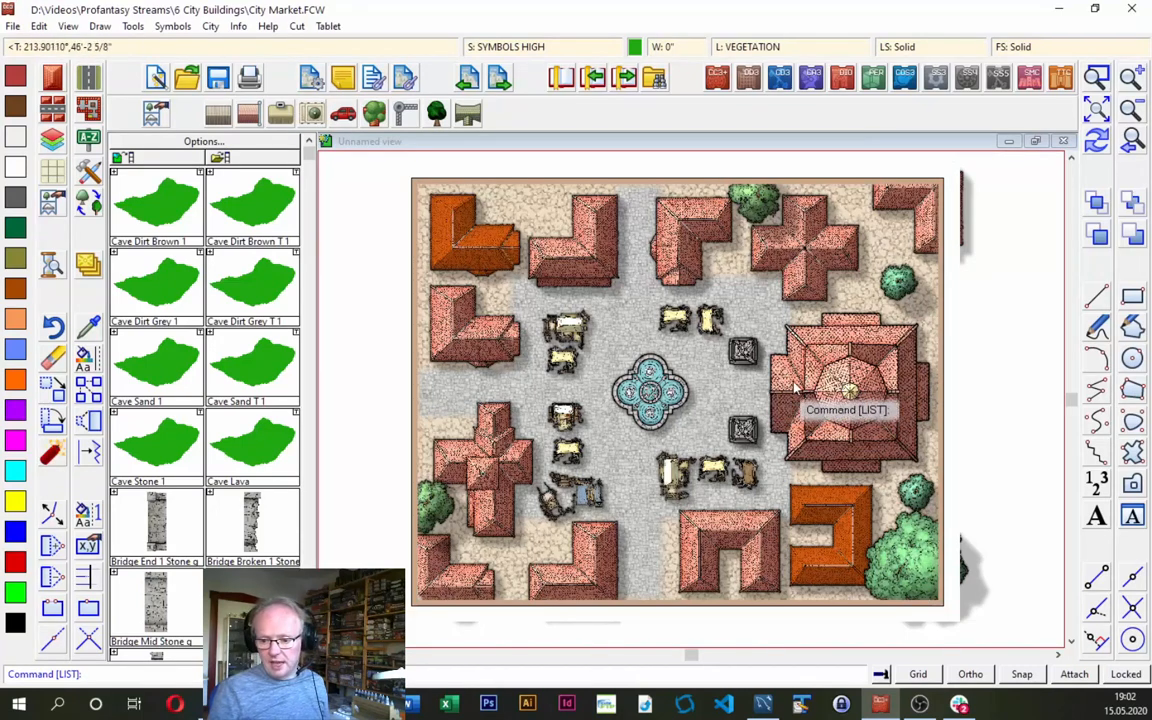
# Show the HYPERLINKS layer again on the City Market map.
pyautogui.click(767, 47)
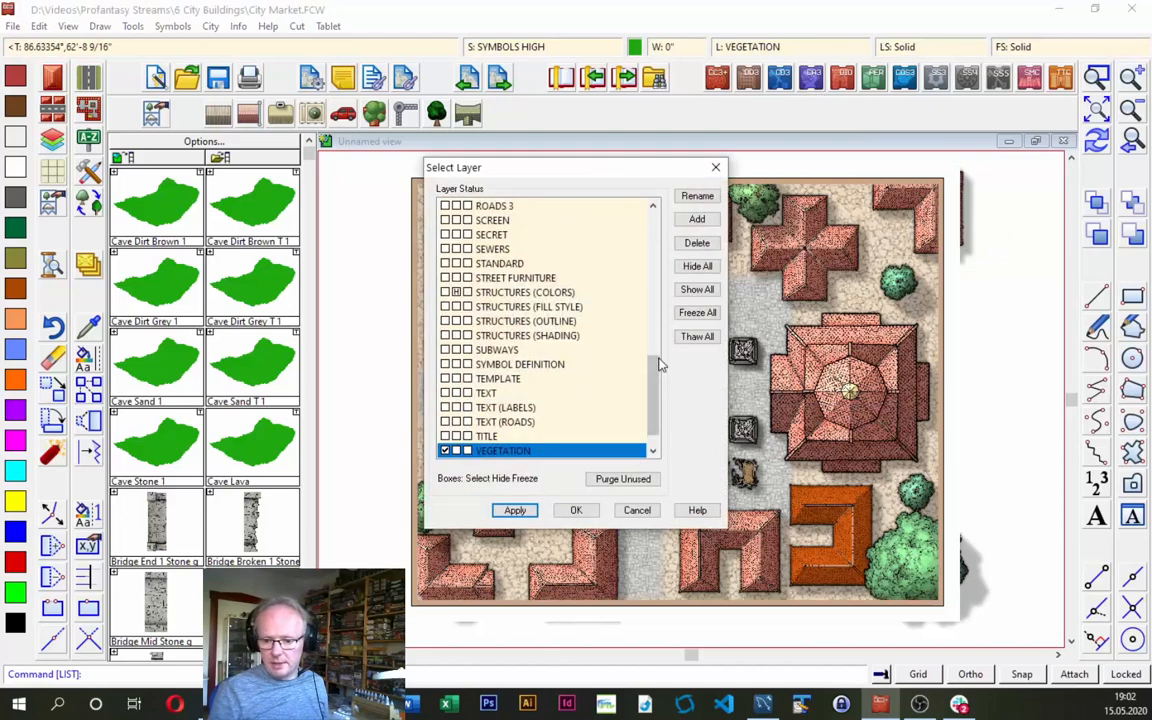
pyautogui.moveTo(658, 383); pyautogui.dragTo(658, 327)
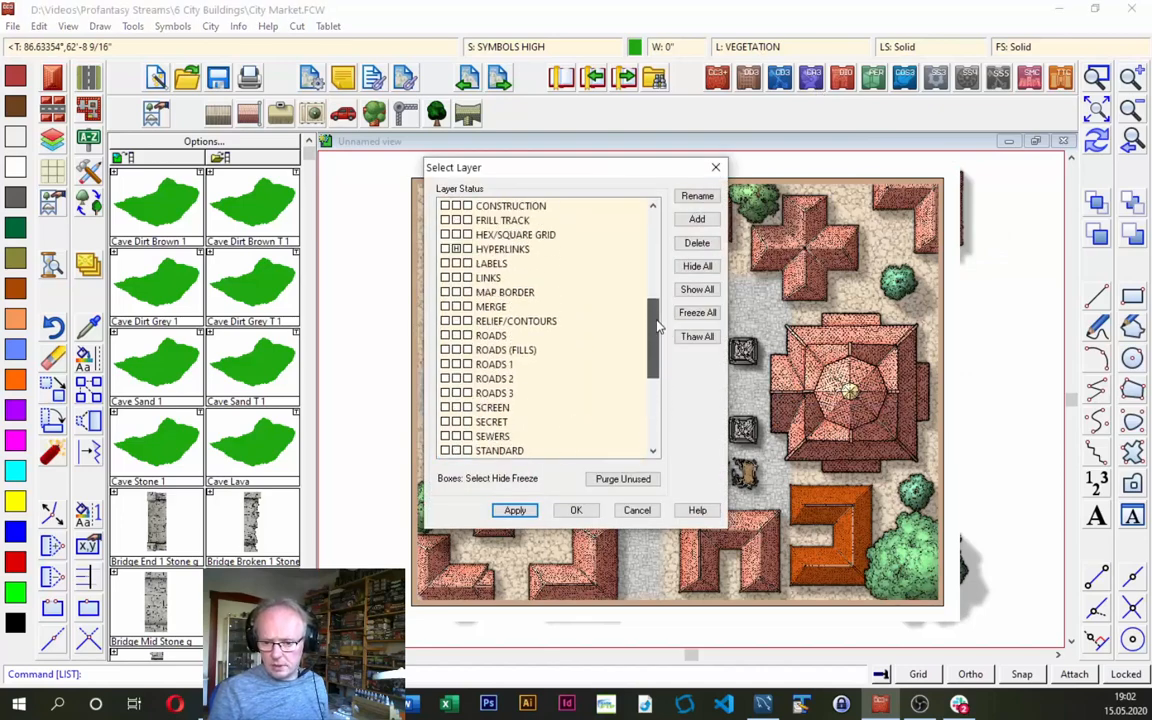
pyautogui.click(458, 251)
pyautogui.click(577, 510)
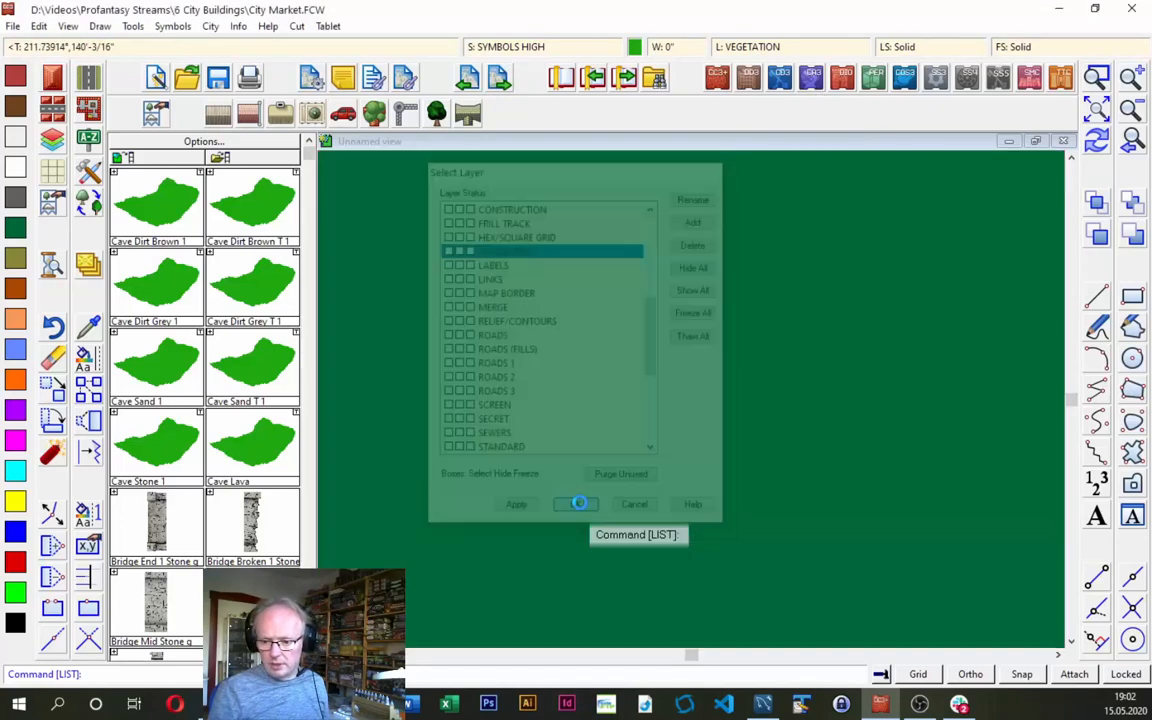
# Hide the LINKS sheet and show it again on the City Market map.
pyautogui.click(495, 46)
pyautogui.scroll(-1, 578, 343)
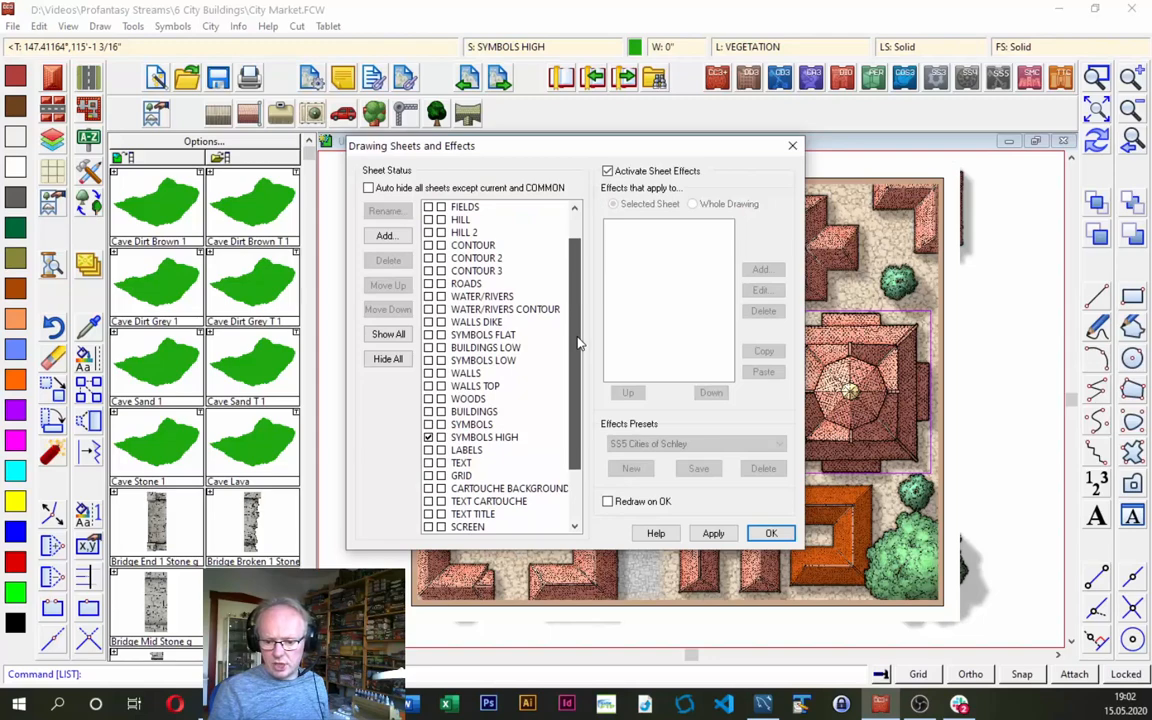
pyautogui.scroll(-1, 578, 343)
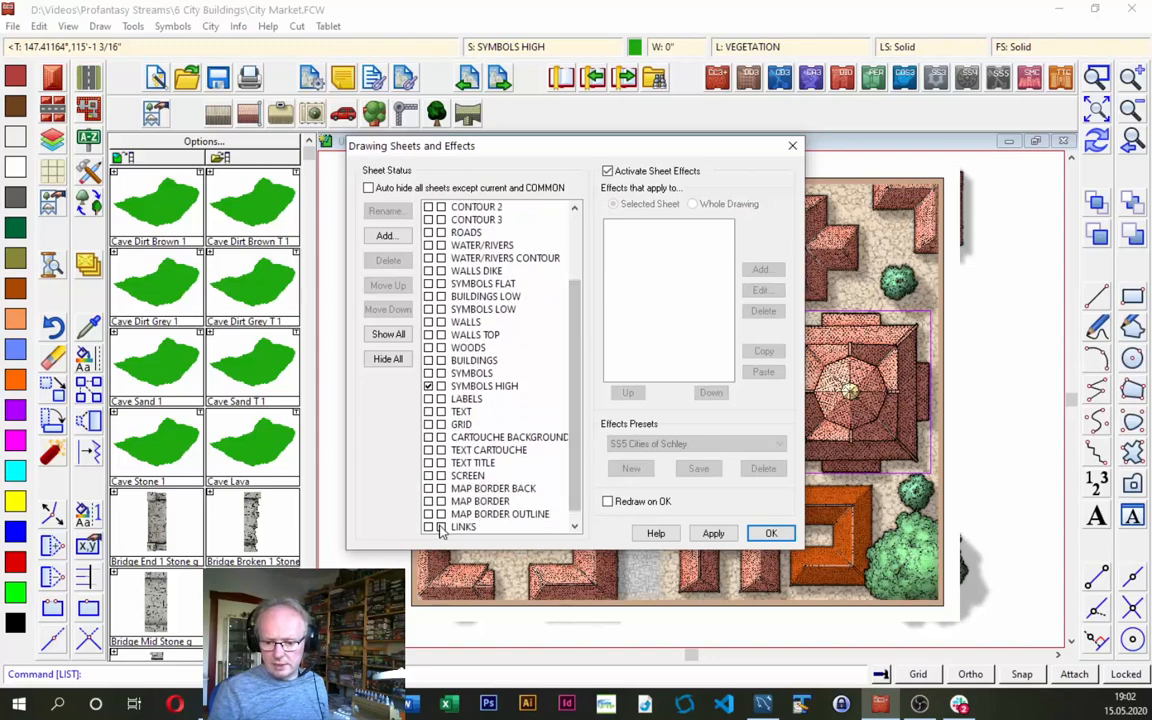
pyautogui.click(505, 526)
pyautogui.click(771, 533)
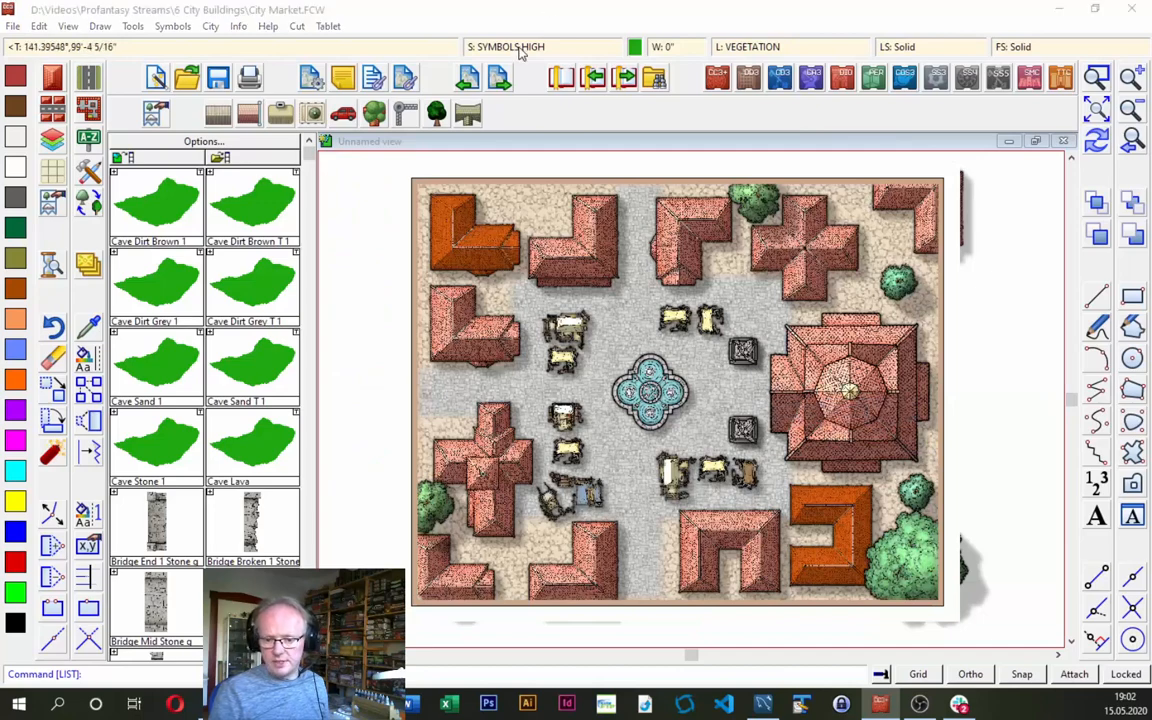
pyautogui.click(470, 46)
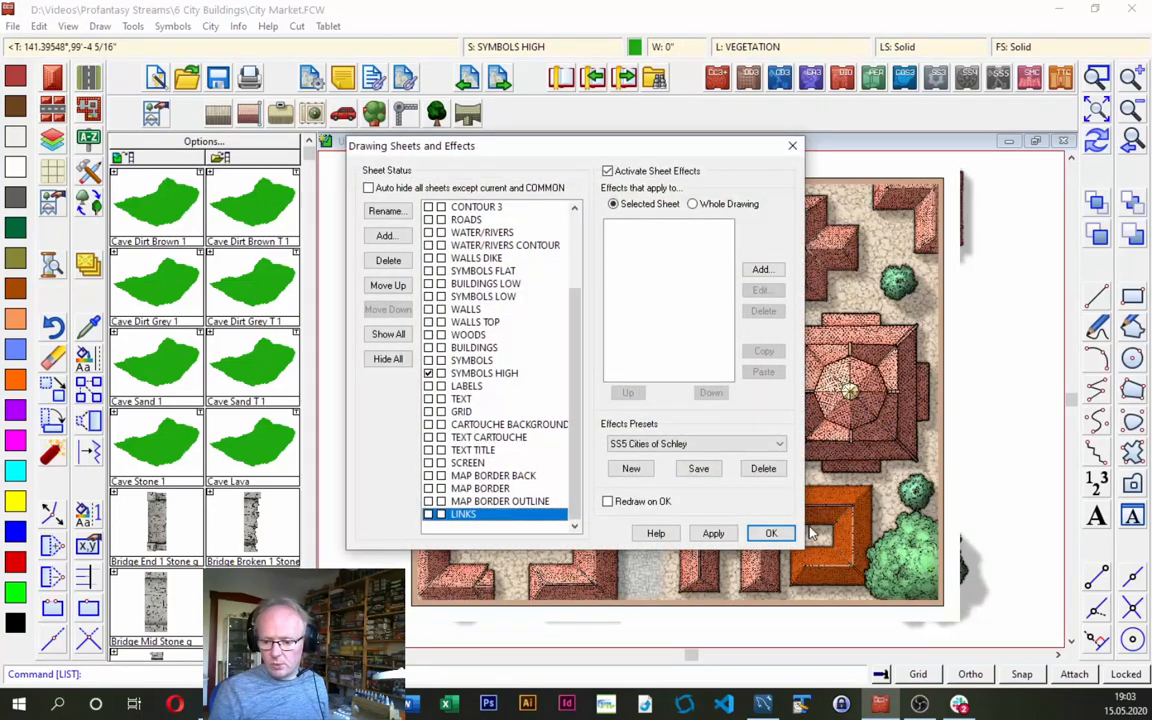
pyautogui.click(789, 534)
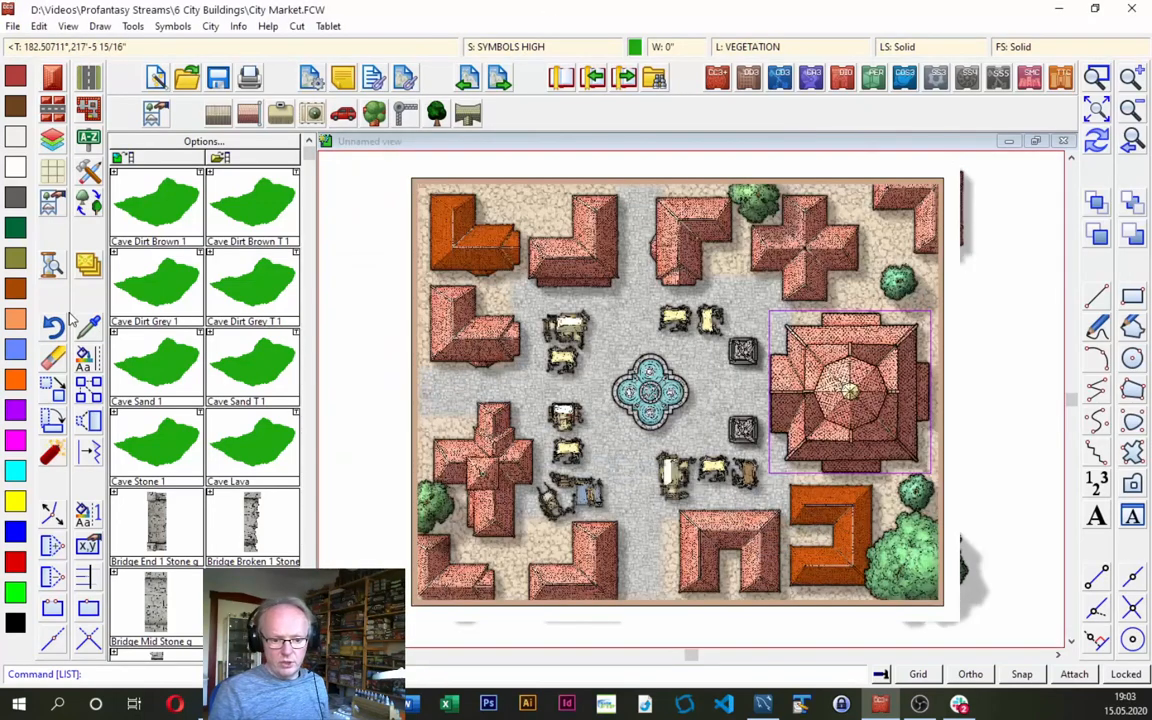
# Select only the purple outline around the temple for a layer change, filtering out the hotspot with the 2D Polygon entity type.
pyautogui.click(95, 362)
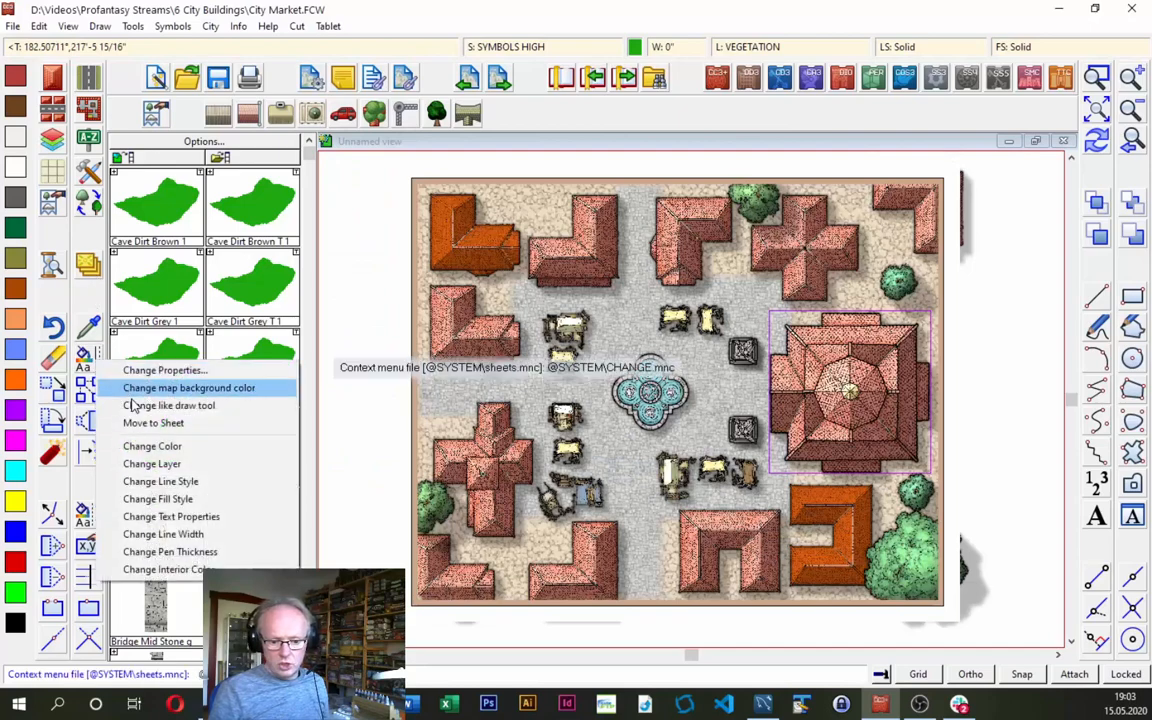
pyautogui.click(160, 463)
pyautogui.click(918, 319)
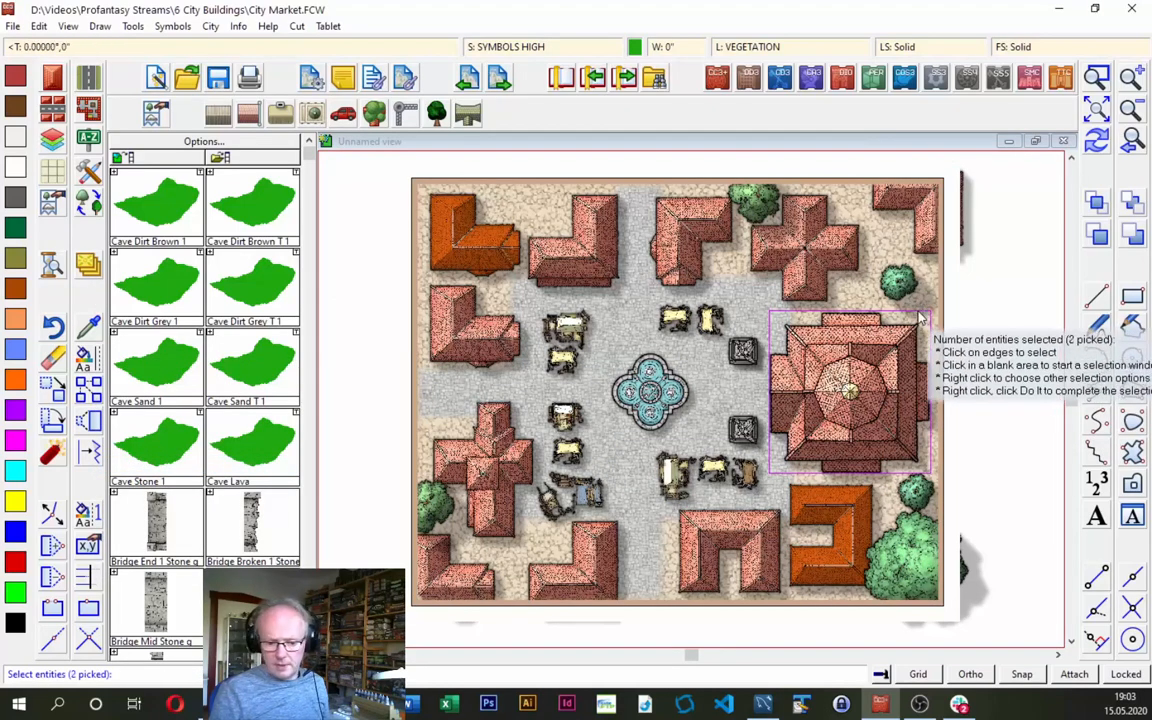
pyautogui.rightClick(850, 292)
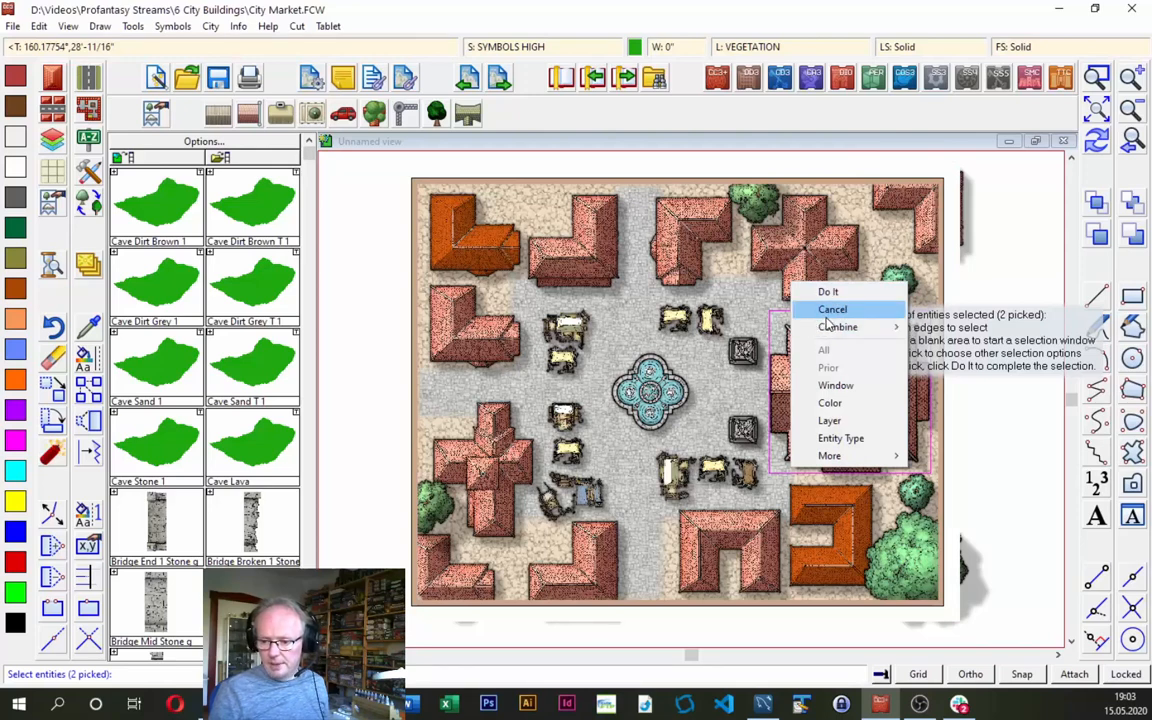
pyautogui.moveTo(839, 333)
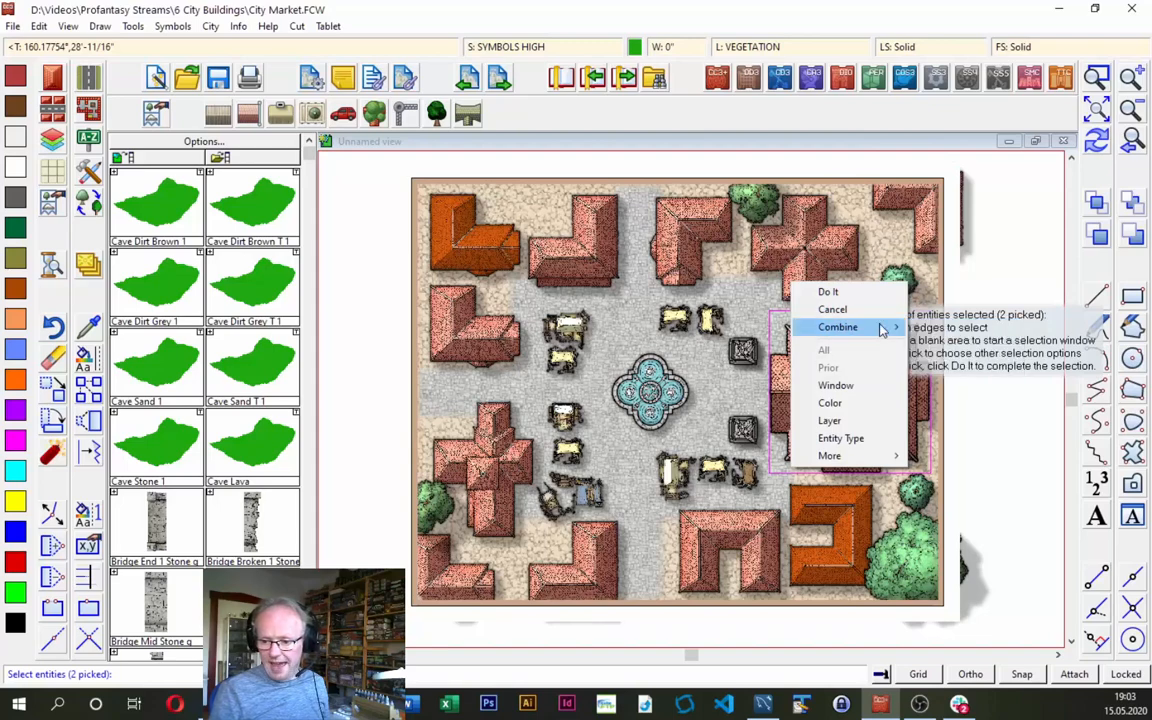
pyautogui.click(930, 333)
pyautogui.rightClick(789, 335)
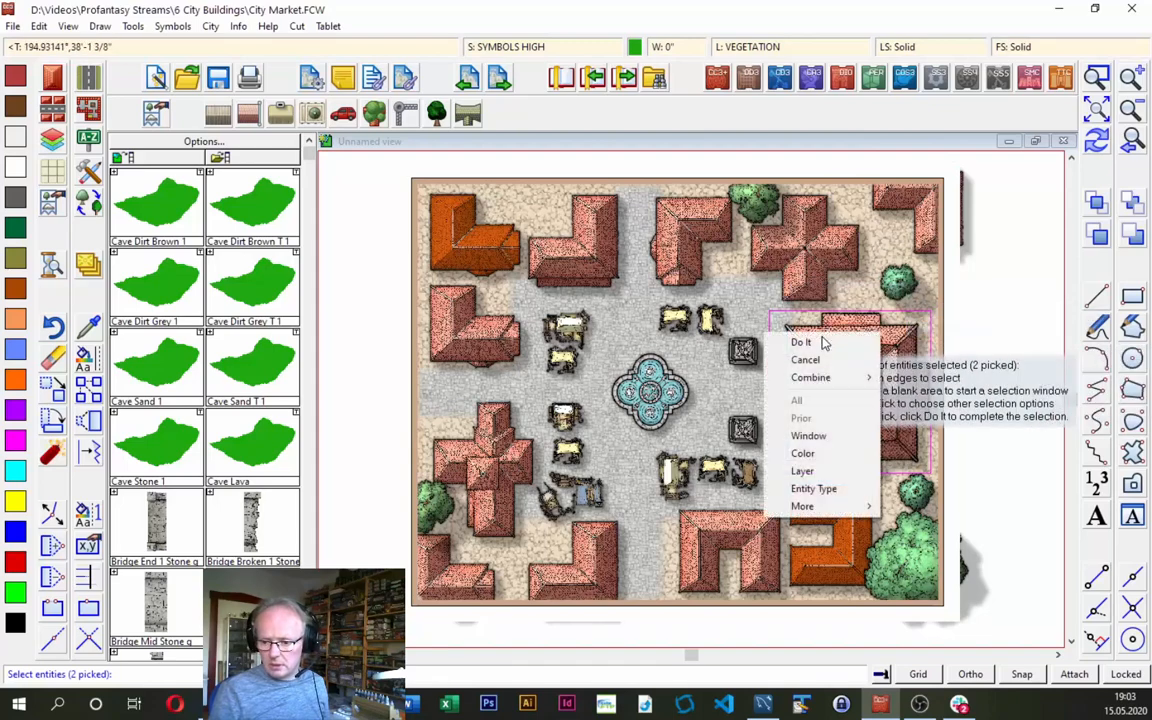
pyautogui.click(814, 489)
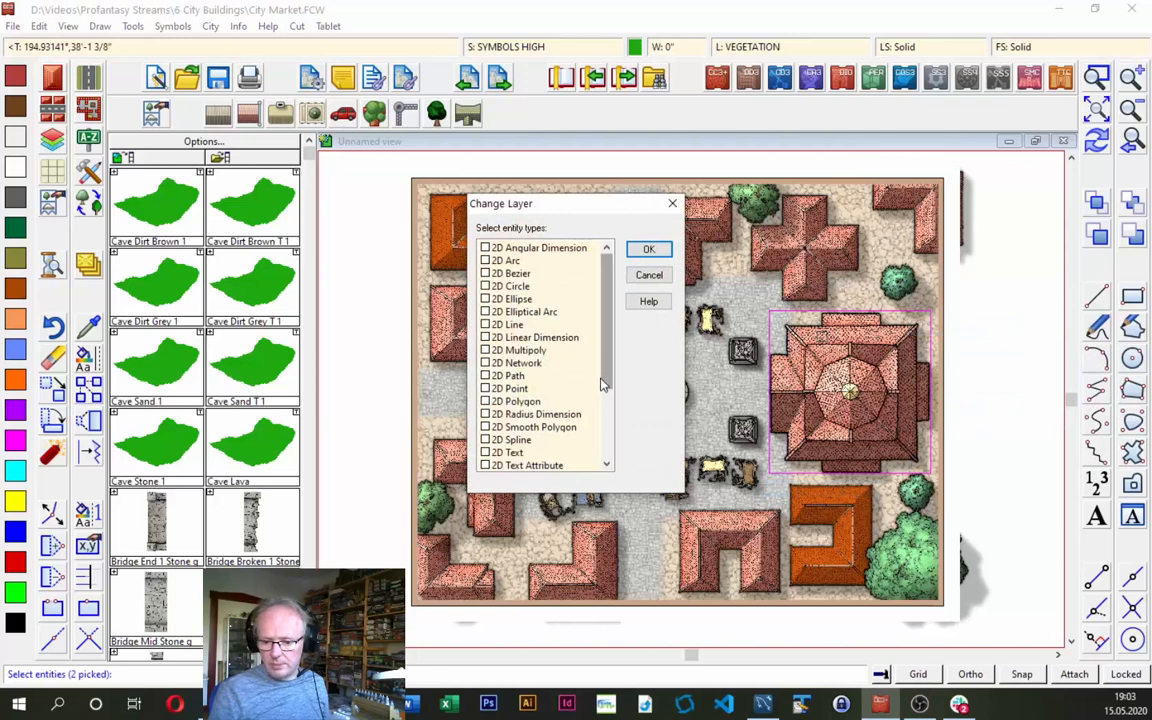
pyautogui.moveTo(608, 367); pyautogui.dragTo(609, 399)
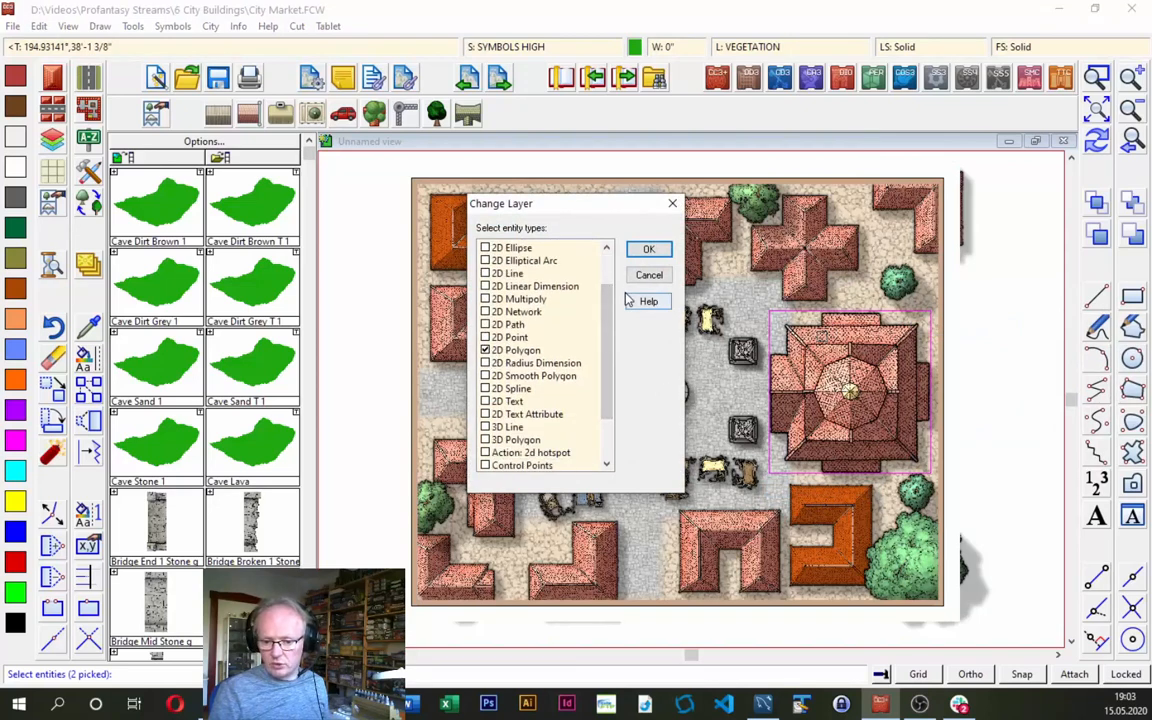
pyautogui.click(649, 249)
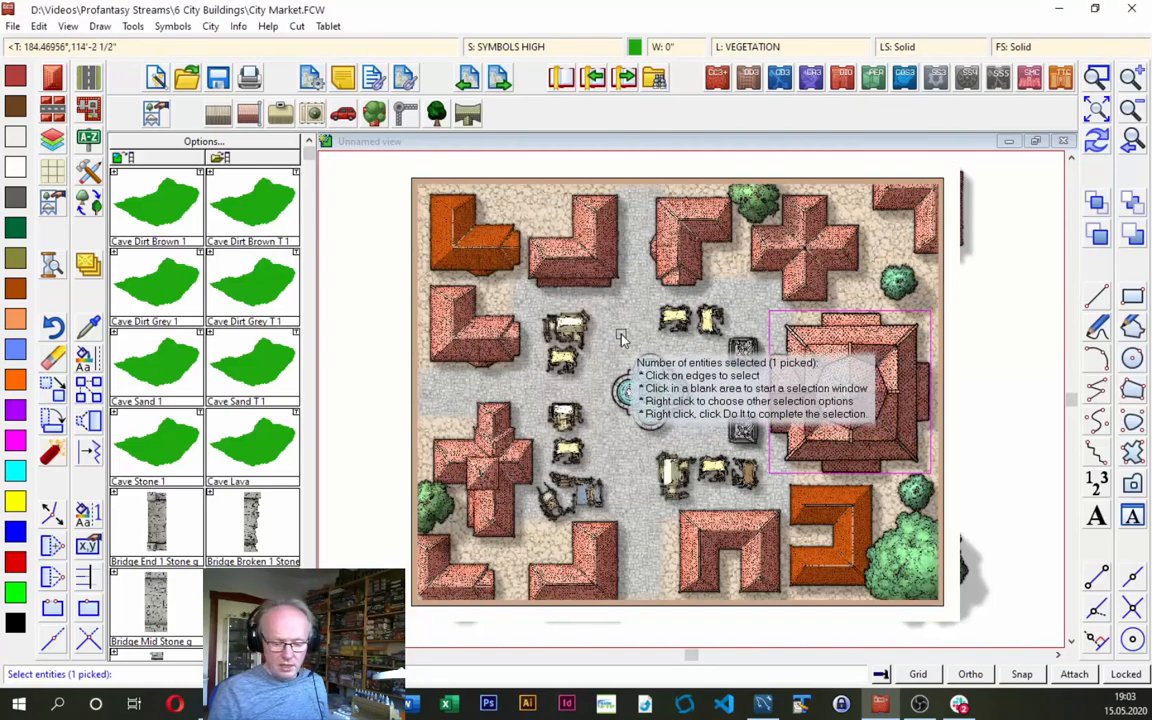
pyautogui.press('d')
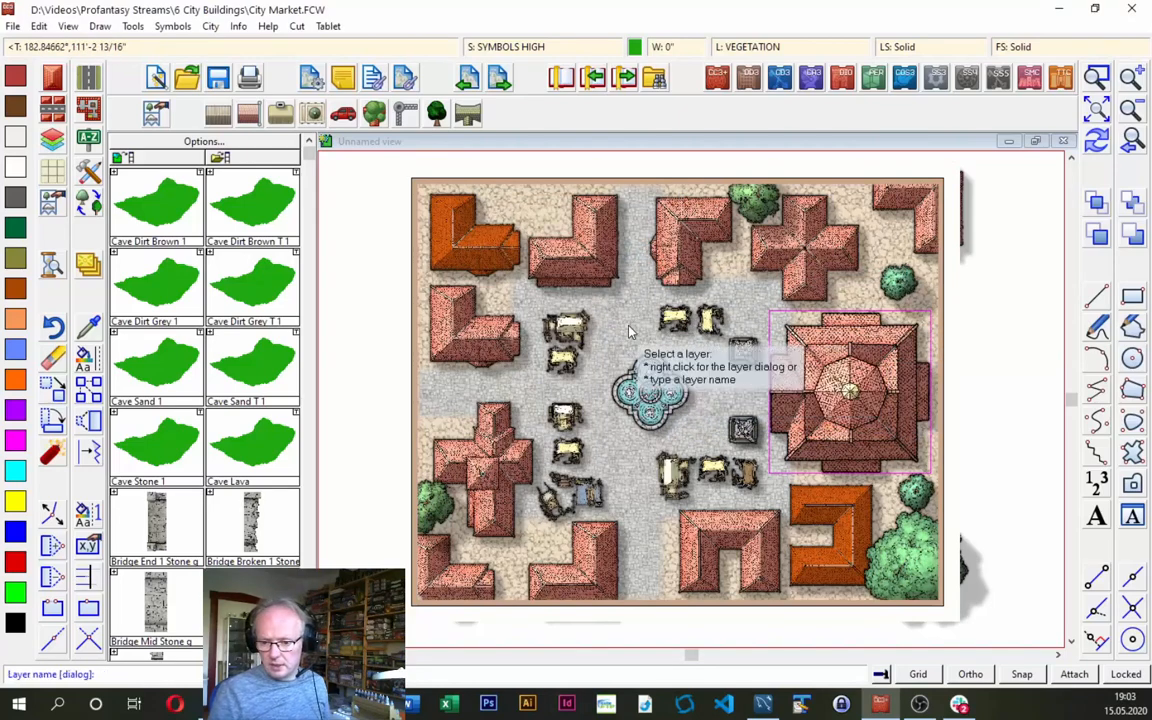
# Add a layer named LINK MARKER and move the selected temple outline onto it.
pyautogui.rightClick(629, 331)
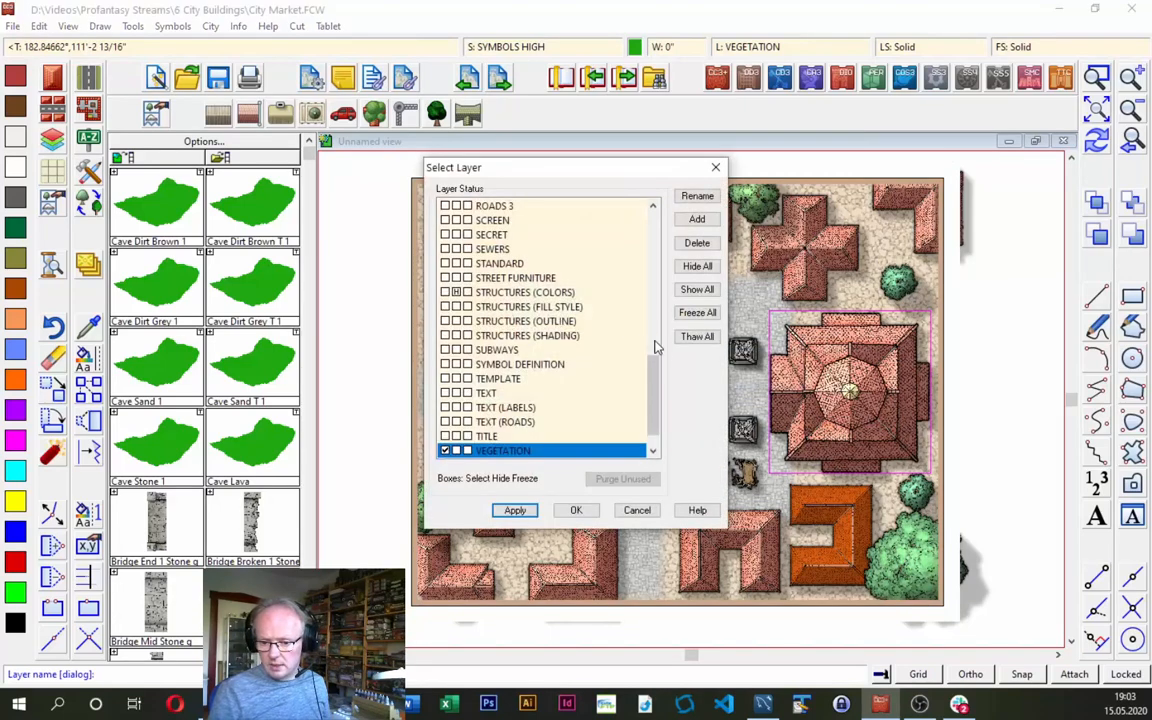
pyautogui.moveTo(662, 380); pyautogui.dragTo(660, 407)
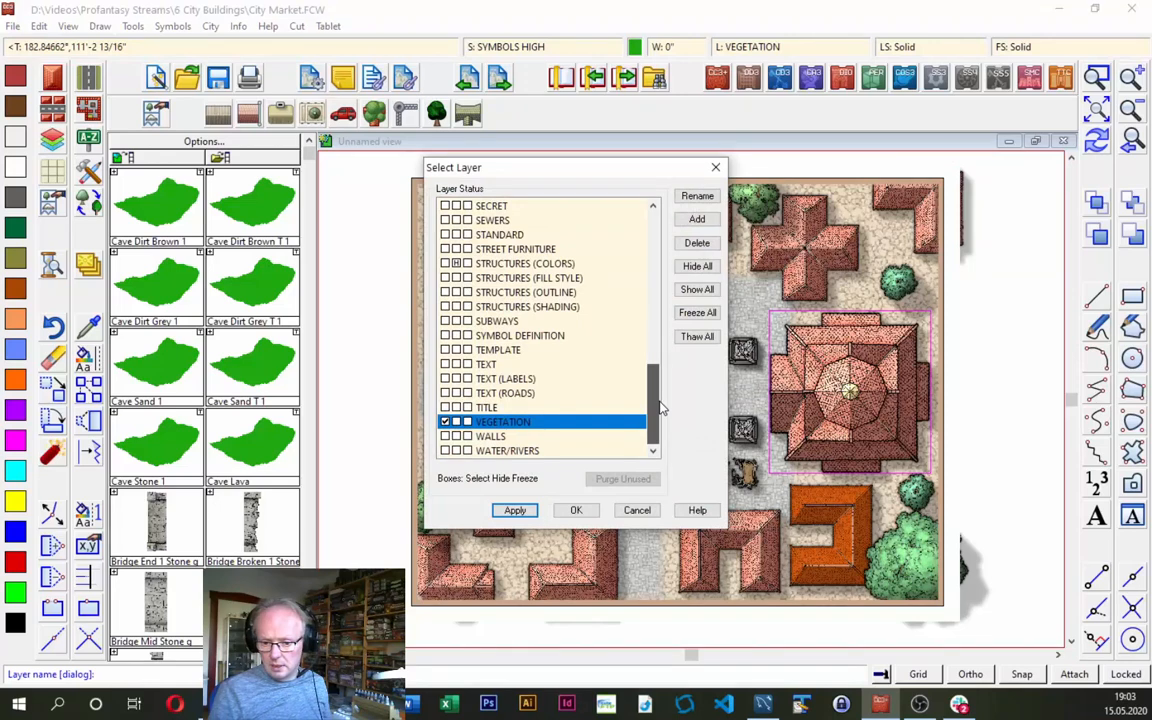
pyautogui.moveTo(660, 398)
pyautogui.mouseDown()
pyautogui.moveTo(653, 358)
pyautogui.moveTo(655, 398)
pyautogui.mouseUp()
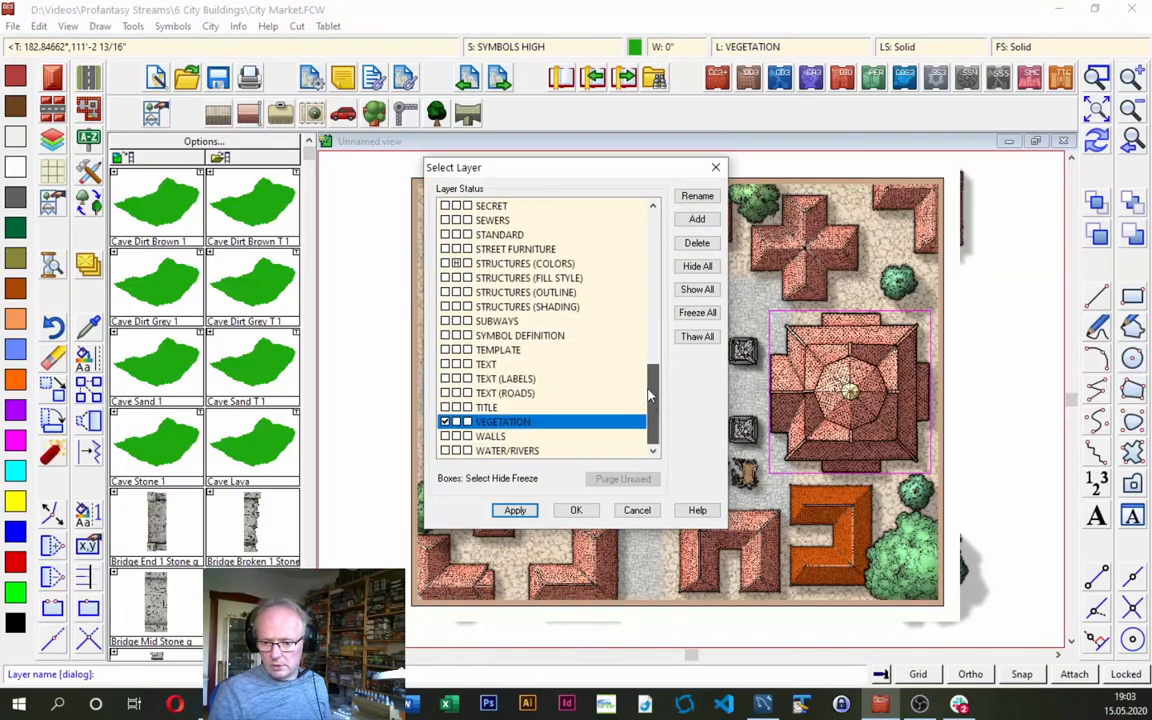
pyautogui.click(697, 221)
pyautogui.write('Li')
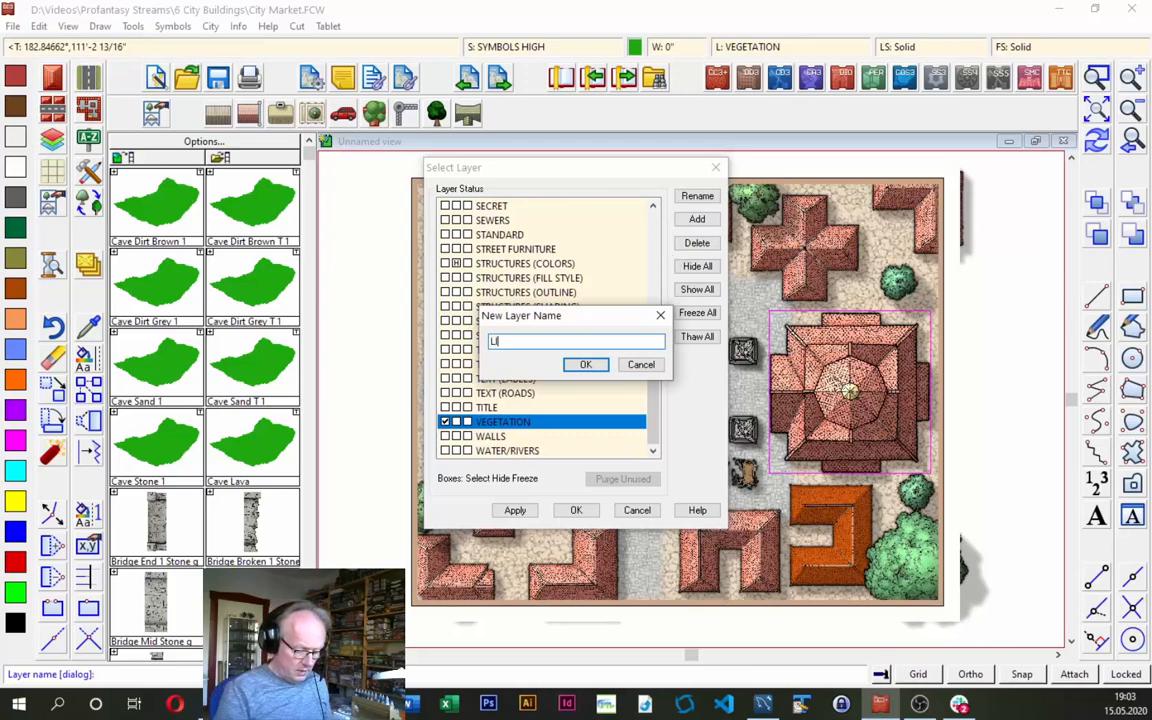
pyautogui.write('NK MARKER')
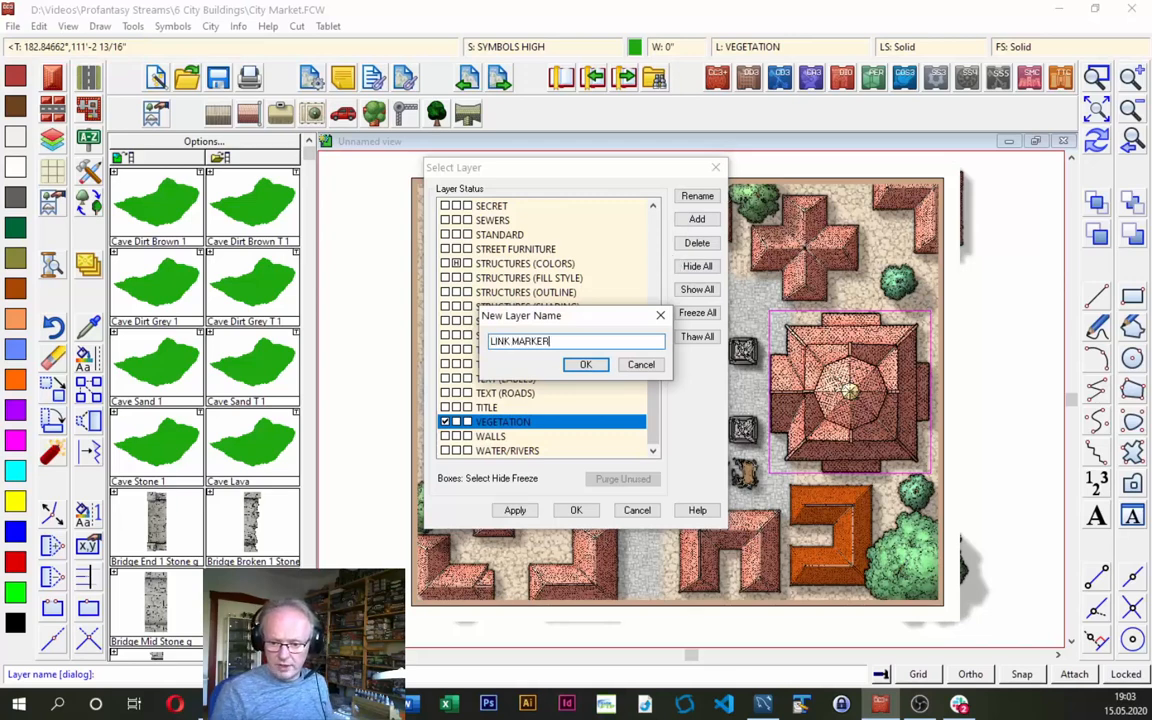
pyautogui.click(586, 364)
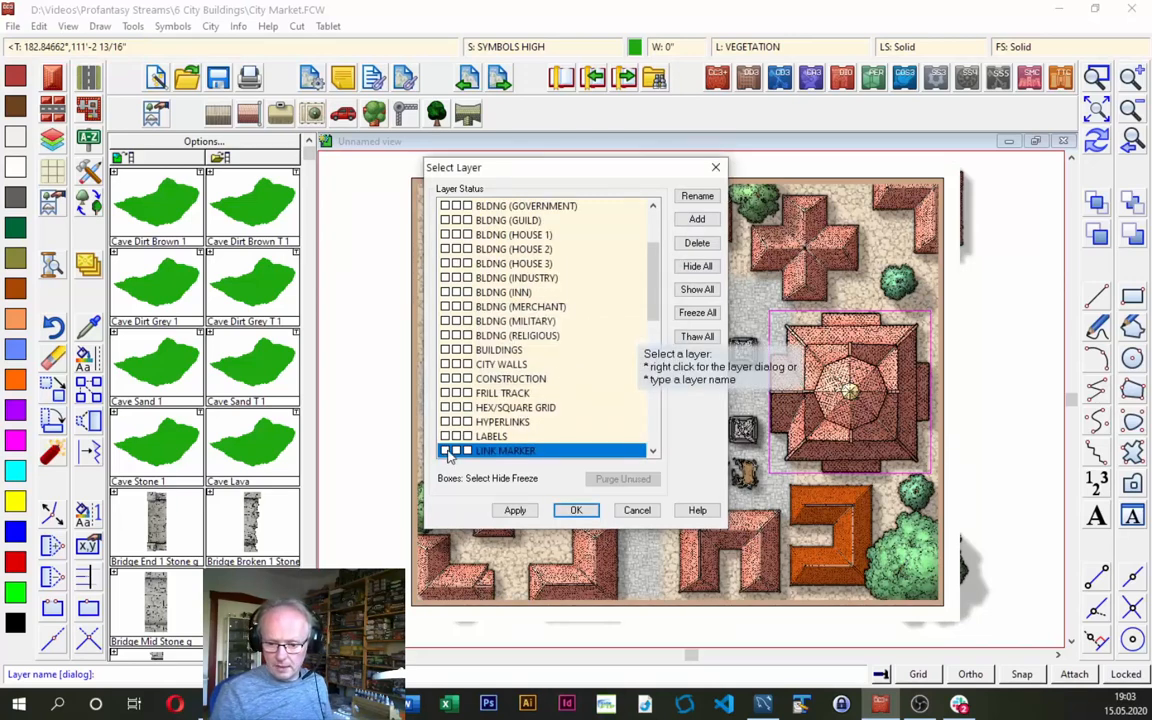
pyautogui.click(577, 510)
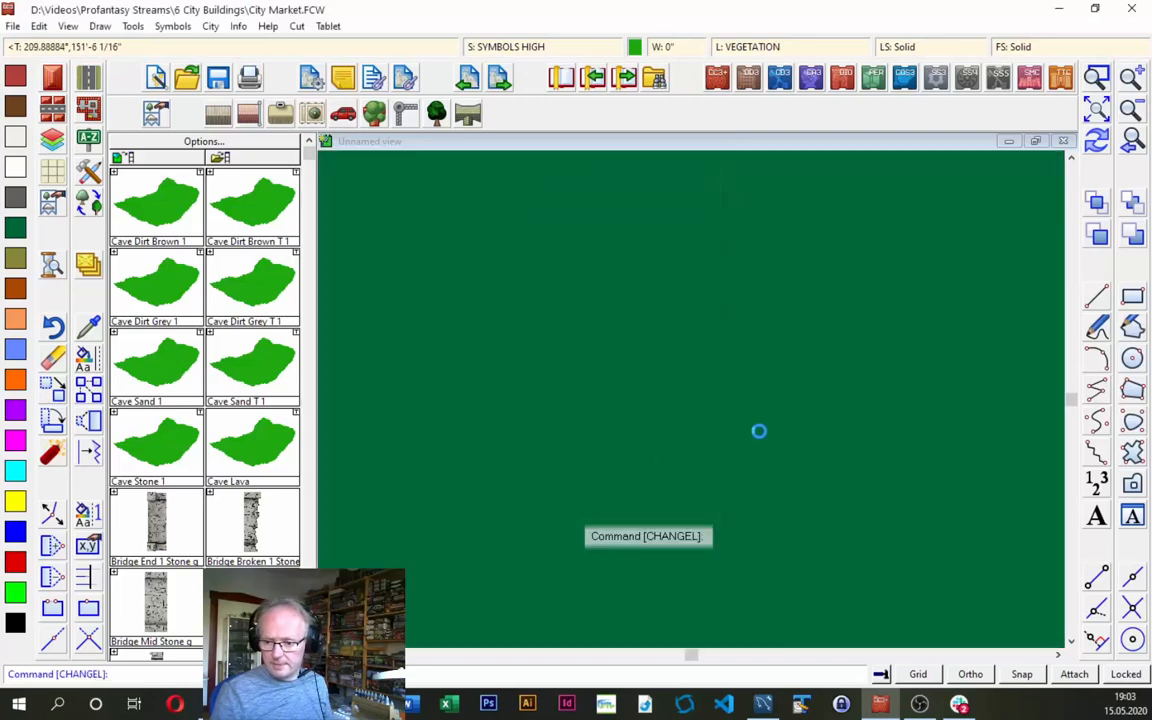